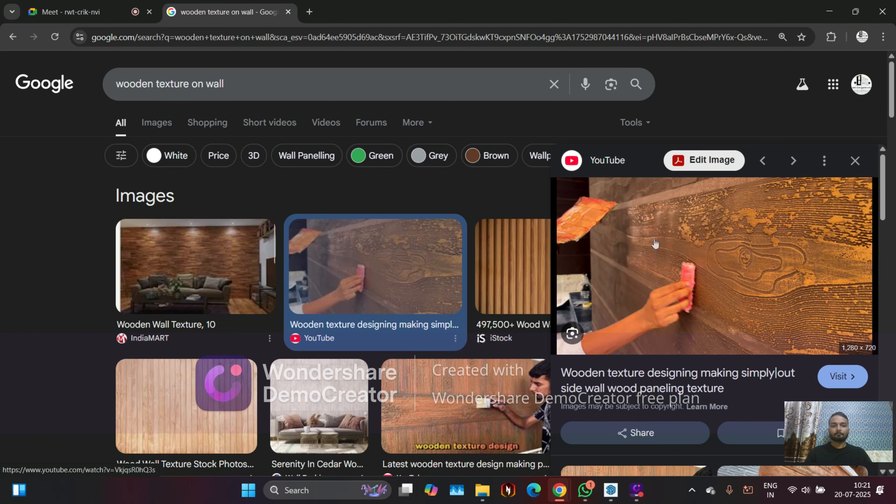
Return to SketchUp and make the whole long bar on the red wall into a group.
left_click(831, 12)
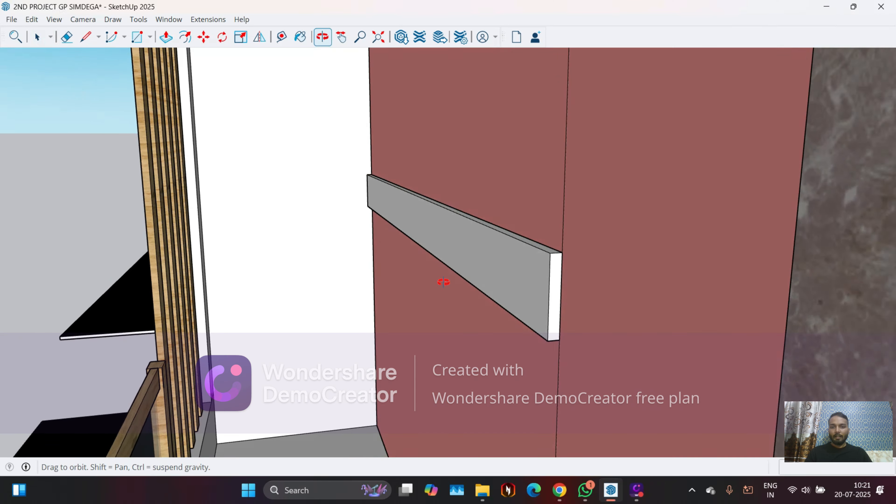
left_click_drag(443, 282, 538, 264)
key("space")
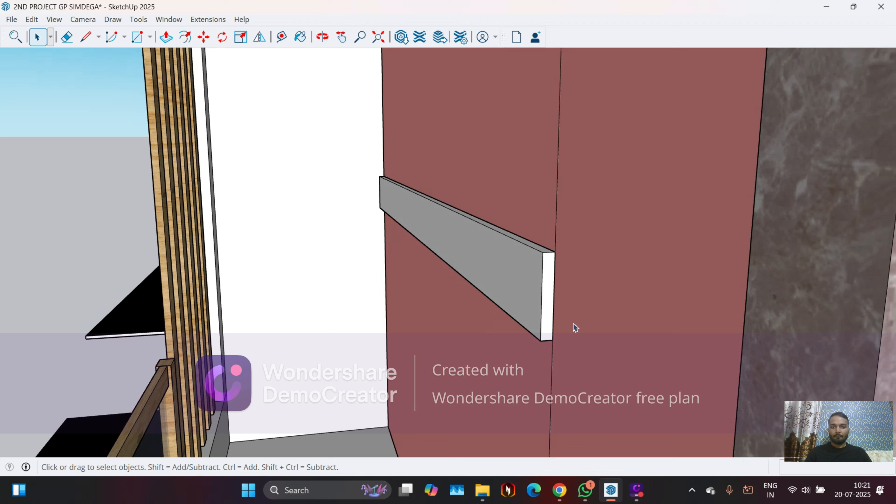
triple_click(519, 283)
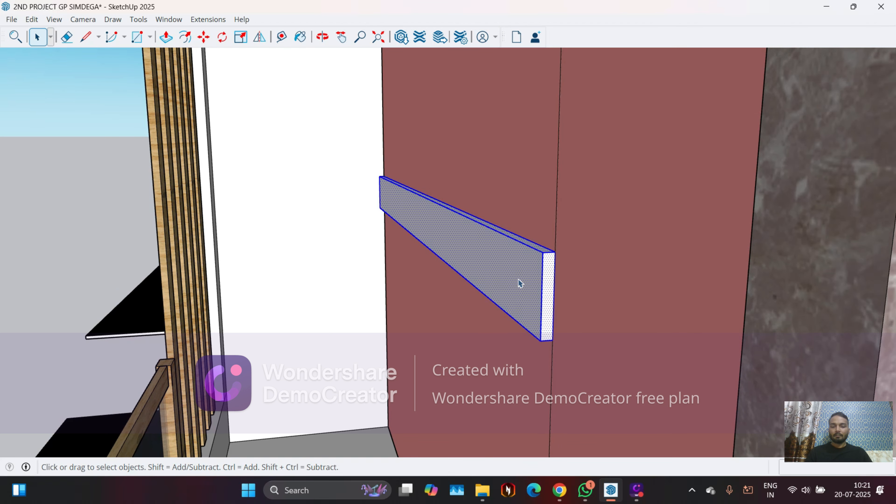
right_click(519, 283)
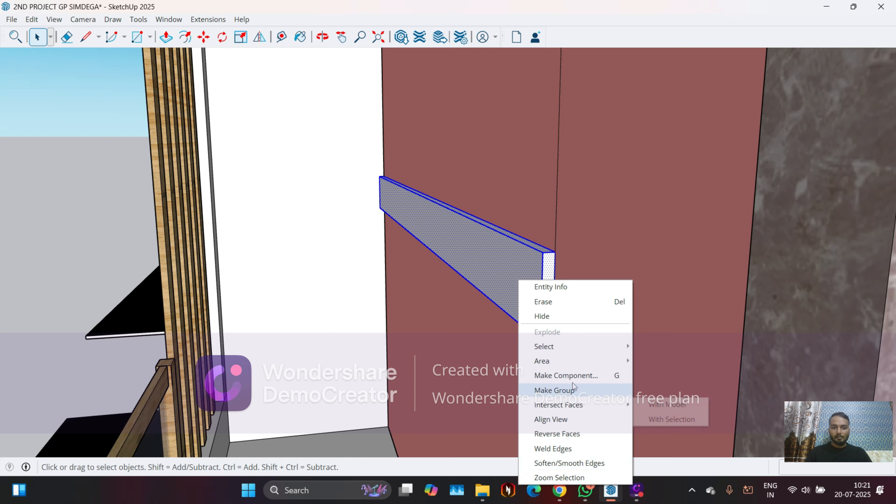
left_click(571, 392)
Examine how the grouped bar meets the wall corner and the vertical wall seam, with the Move tool ready.
middle_click_drag(428, 294, 462, 200)
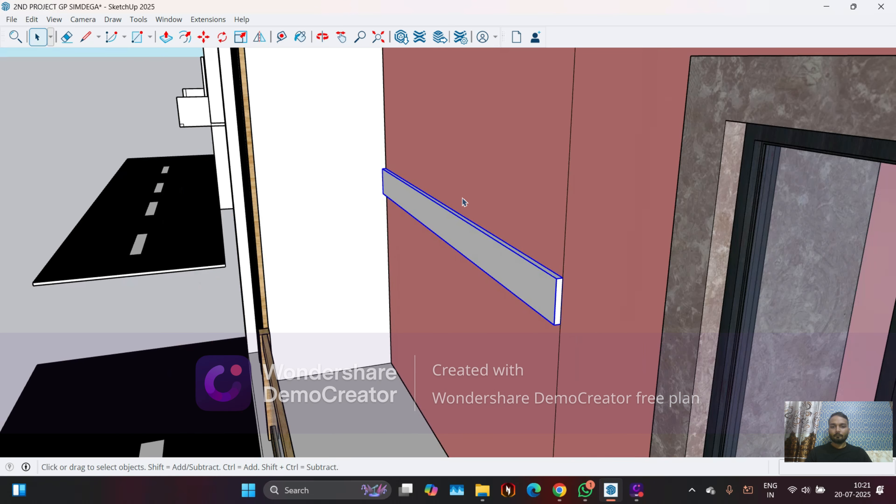
scroll(454, 225, "down", 3)
middle_click_drag(449, 248, 486, 258)
scroll(513, 266, "up", 2)
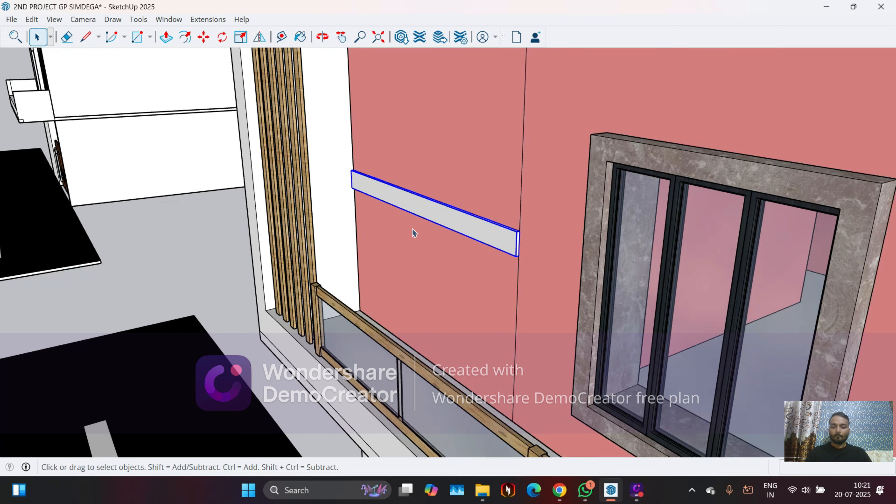
key("m")
scroll(330, 196, "up", 4)
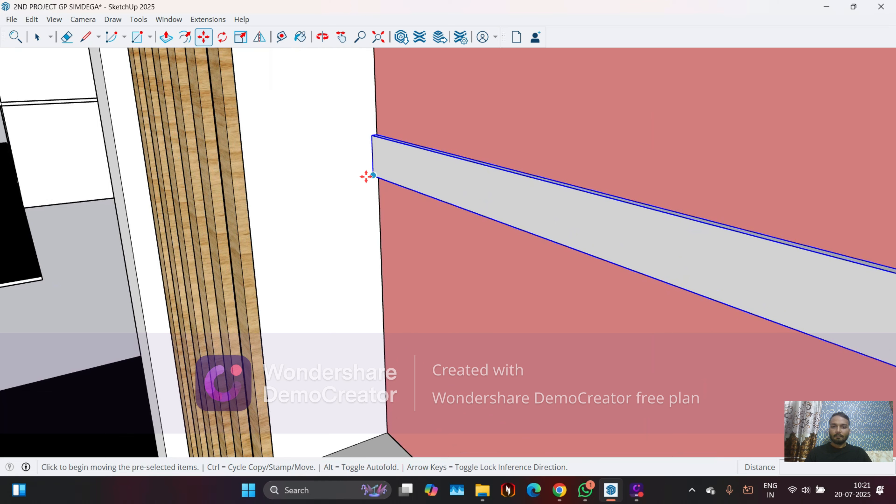
scroll(339, 151, "down", 3)
middle_click_drag(752, 234, 635, 174)
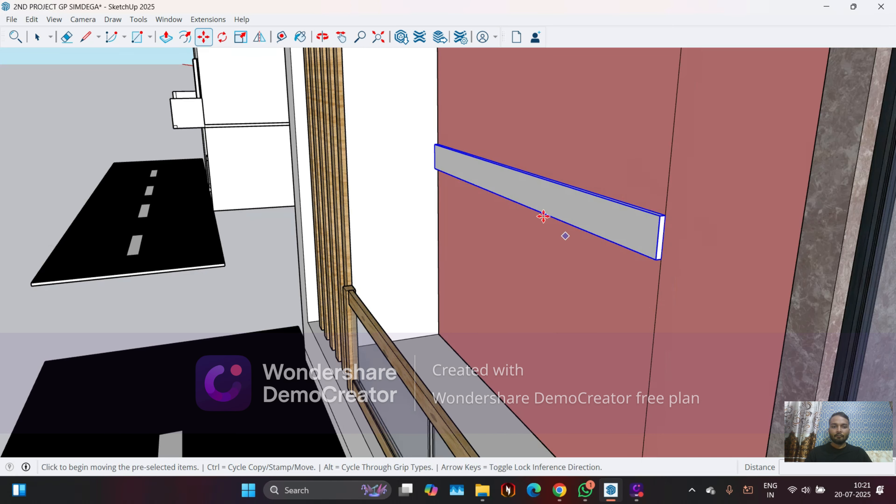
middle_click_drag(543, 216, 559, 261)
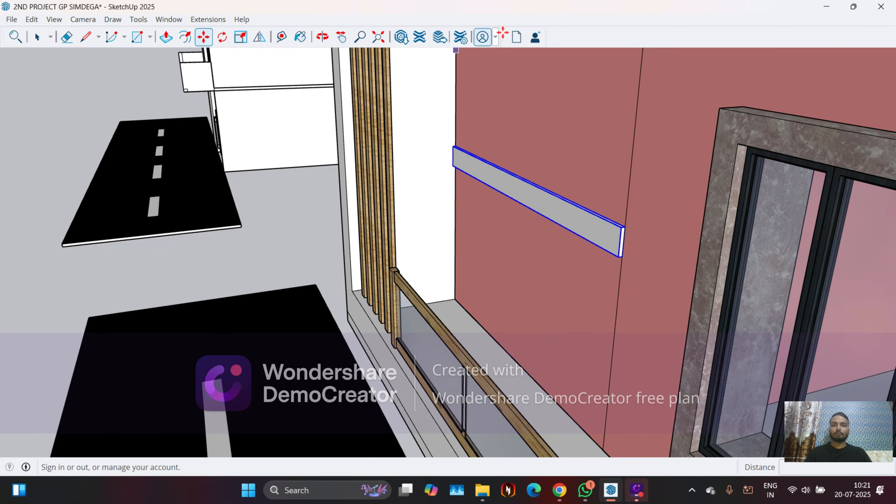
Switch to the Google Meet call in the browser, unmute the microphone, and return to SketchUp.
left_click(559, 492)
left_click(499, 430)
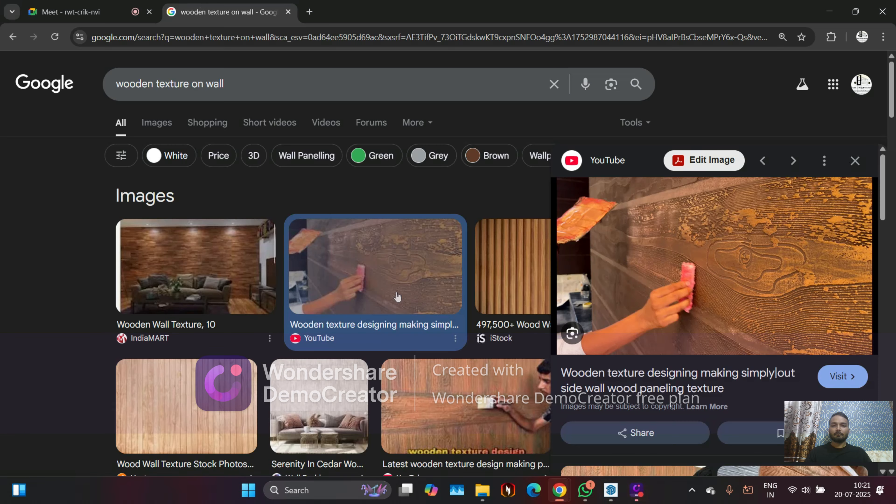
left_click(54, 5)
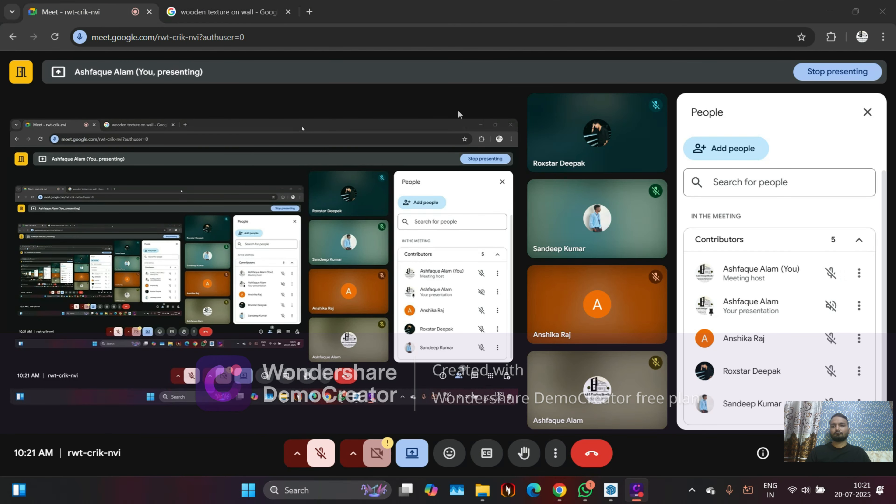
left_click(320, 453)
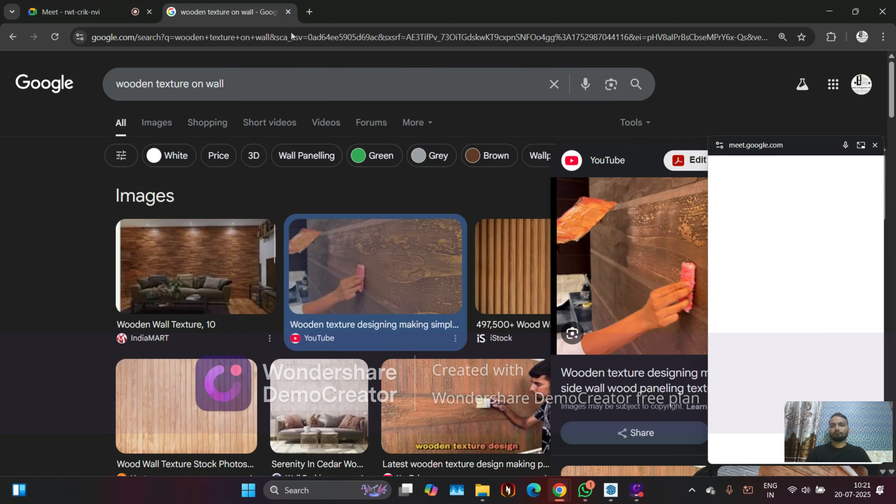
left_click(226, 11)
left_click(610, 489)
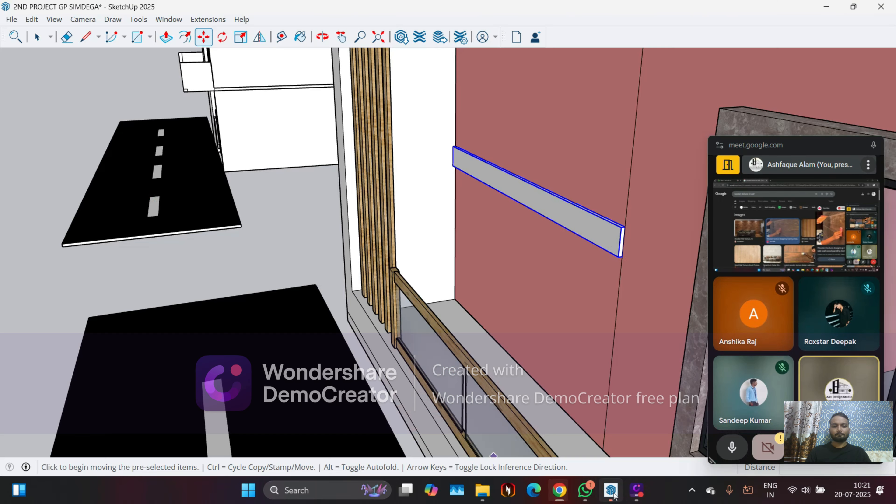
Dismiss the floating Meet window by bringing the meeting page to the front, and go back to SketchUp.
middle_click_drag(597, 310, 649, 244)
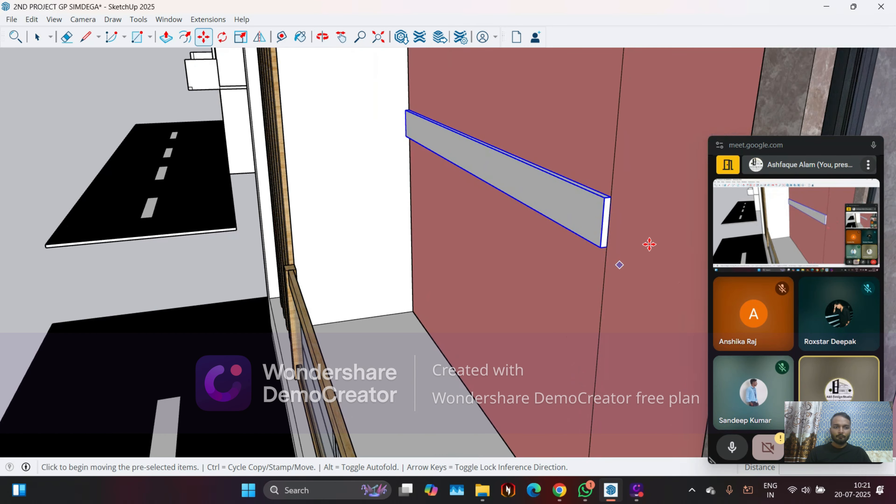
mouse_move(559, 489)
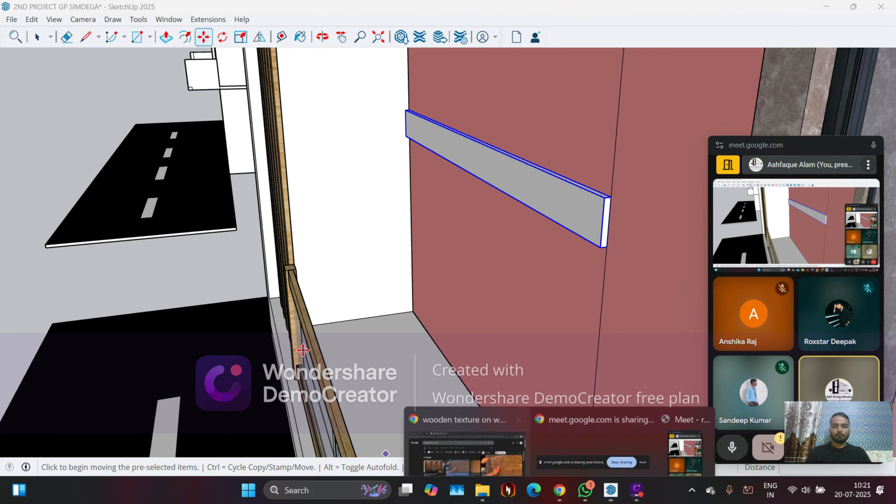
left_click(466, 403)
left_click(38, 5)
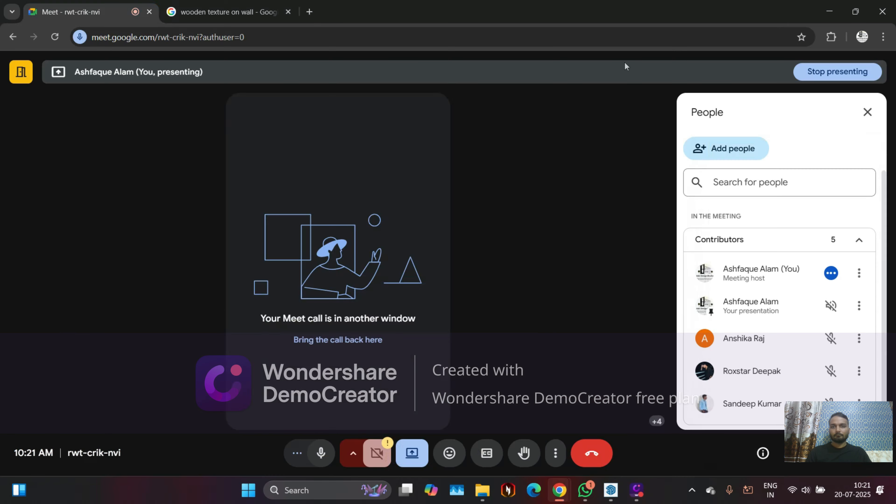
left_click(827, 6)
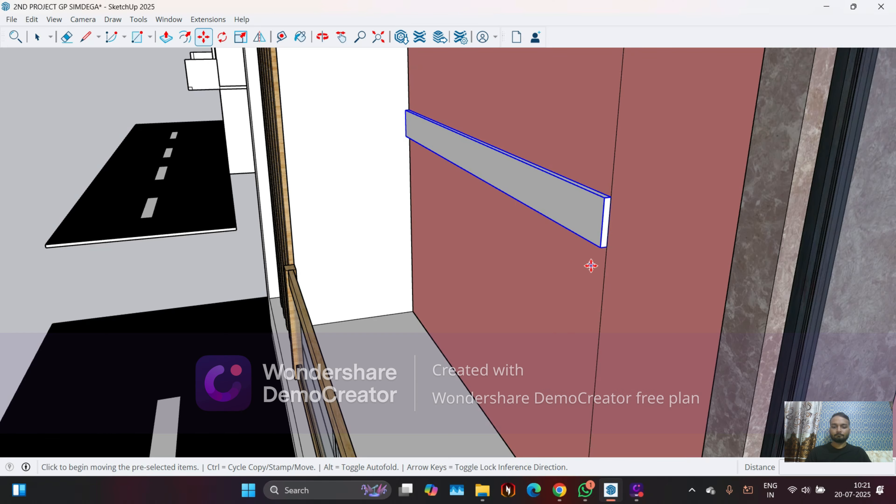
Move the grouped bar down the wall by its lower end corner so it rests on the balcony floor at the wall seam.
middle_click_drag(381, 82, 536, 314)
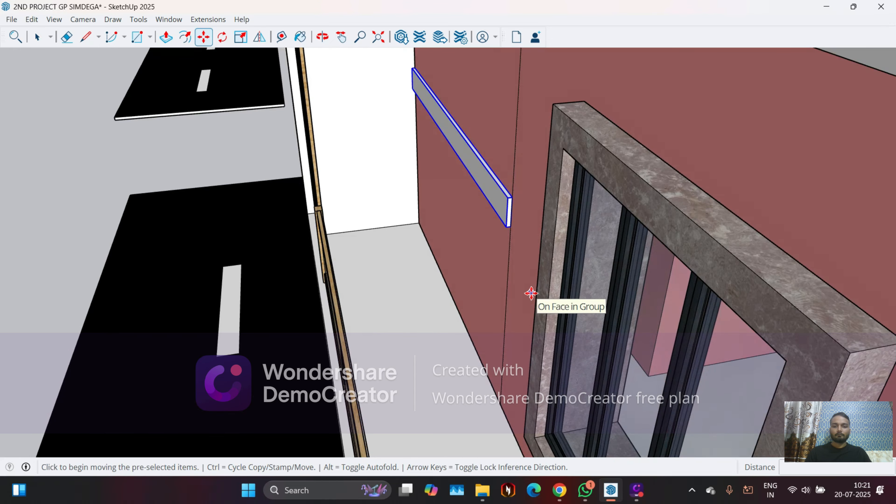
scroll(533, 253, "up", 2)
left_click(504, 221)
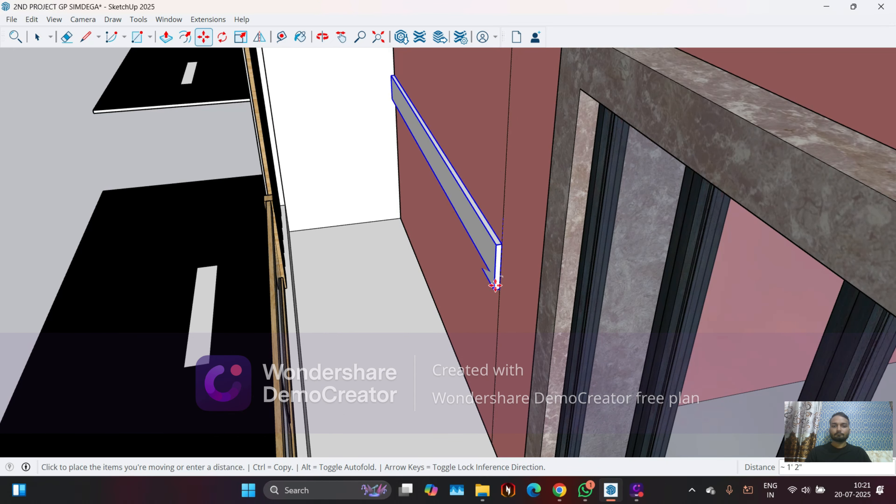
middle_click_drag(498, 316, 528, 294)
scroll(520, 272, "up", 5)
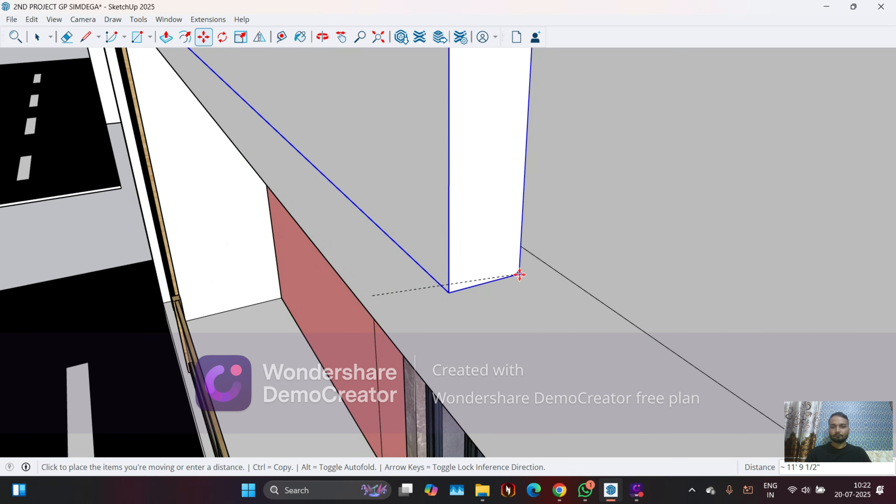
scroll(420, 371, "up", 6)
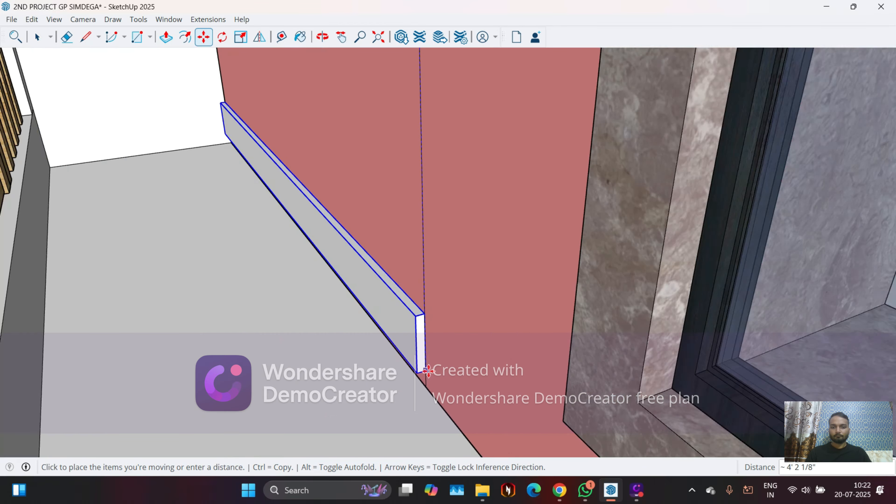
scroll(423, 398, "down", 5)
left_click(424, 398)
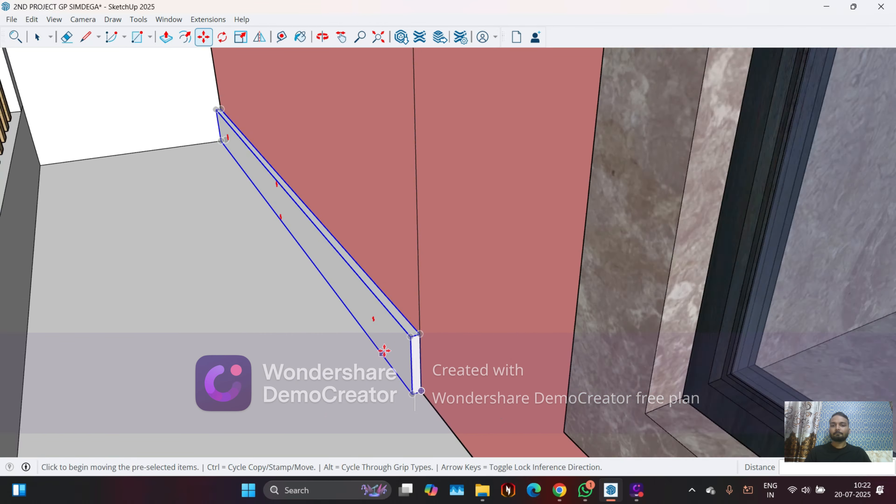
Copy the grouped bar 9" straight up the wall from its lower corner, and clear the selection.
middle_click_drag(384, 352, 410, 350)
scroll(413, 367, "up", 6)
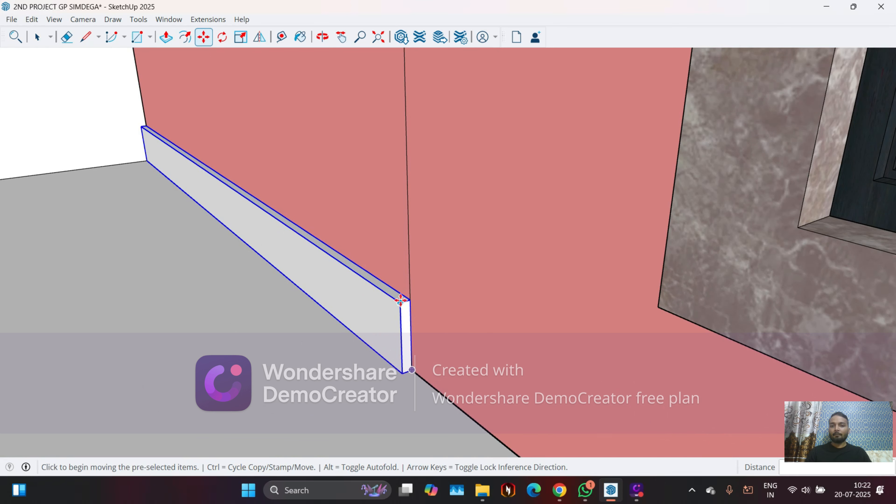
key("ctrl")
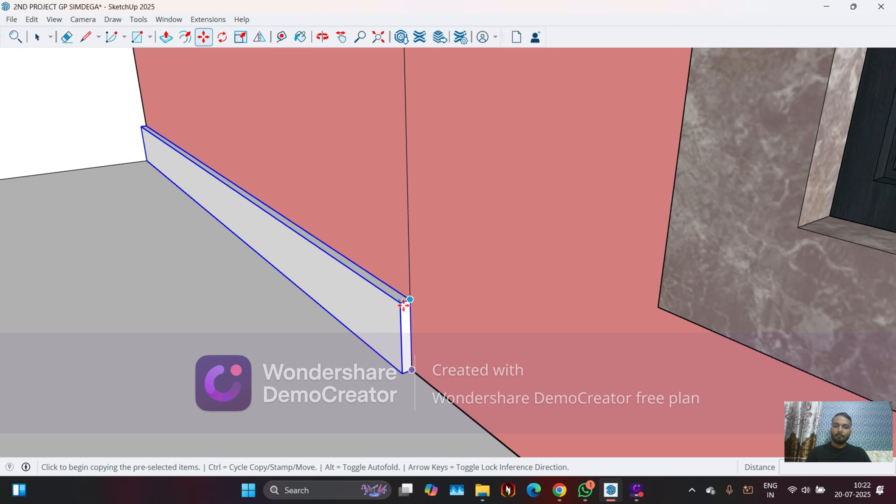
scroll(413, 370, "up", 3)
left_click(416, 366)
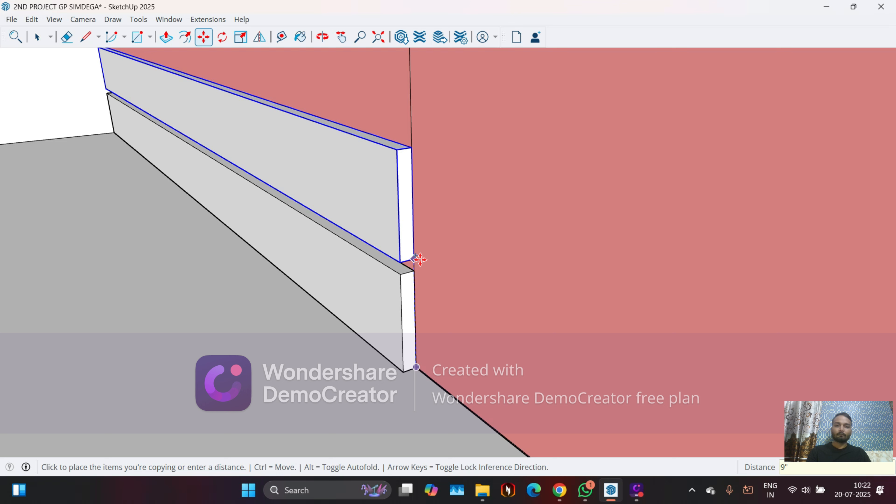
key("Return")
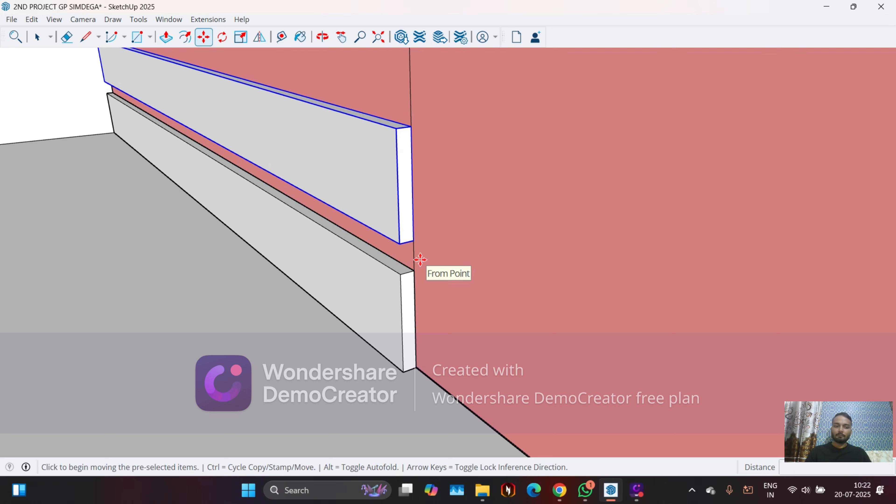
key("Escape")
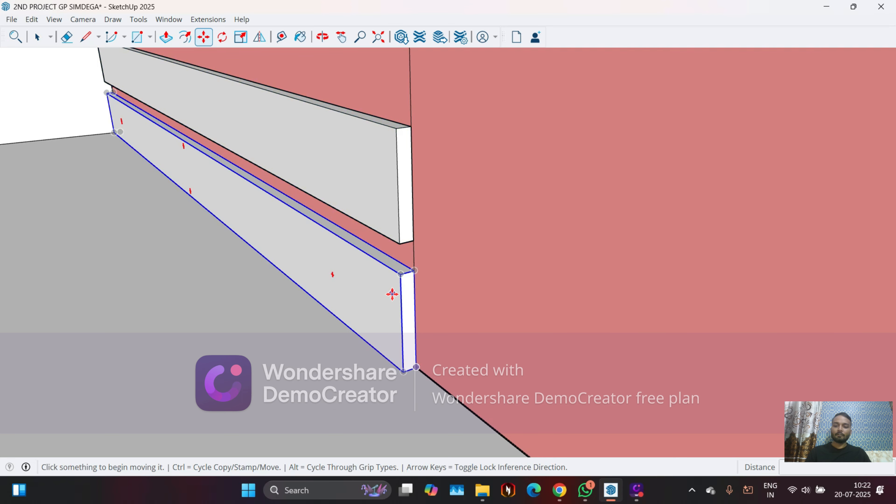
Examine the two stacked bars in relation to the balcony railing, window and door.
key("space")
double_click(389, 188)
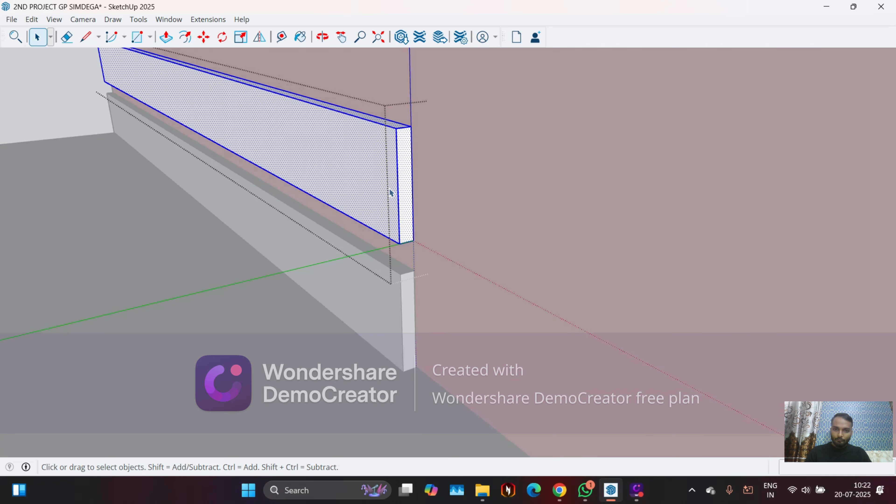
scroll(290, 269, "down", 10)
left_click(136, 198)
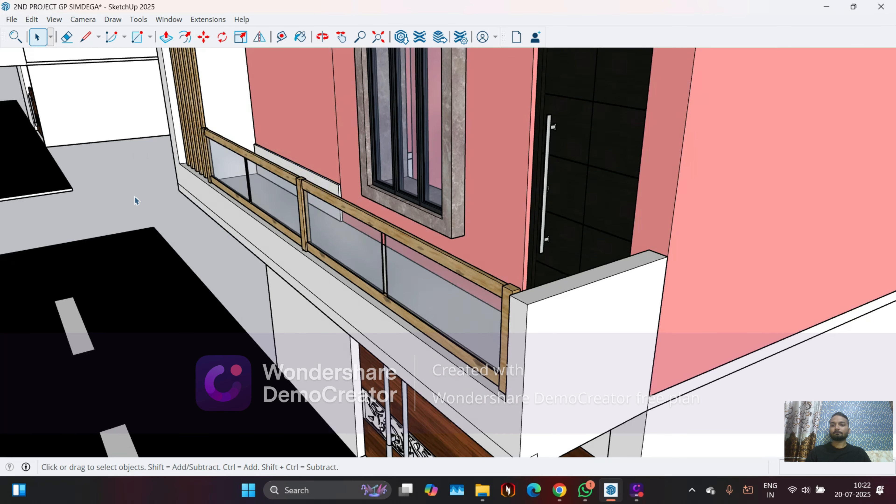
middle_click_drag(363, 202, 370, 230)
scroll(335, 260, "up", 3)
scroll(350, 222, "up", 5)
scroll(371, 229, "down", 8)
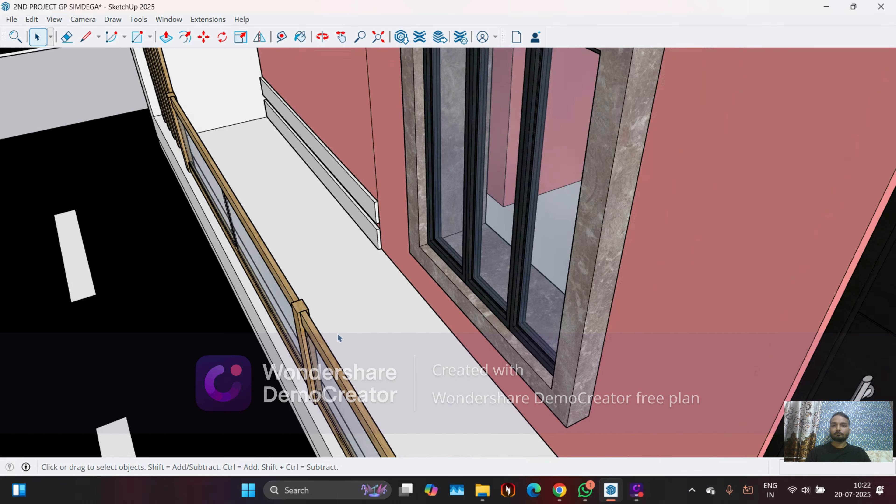
middle_click_drag(337, 333, 355, 273)
scroll(355, 273, "down", 3)
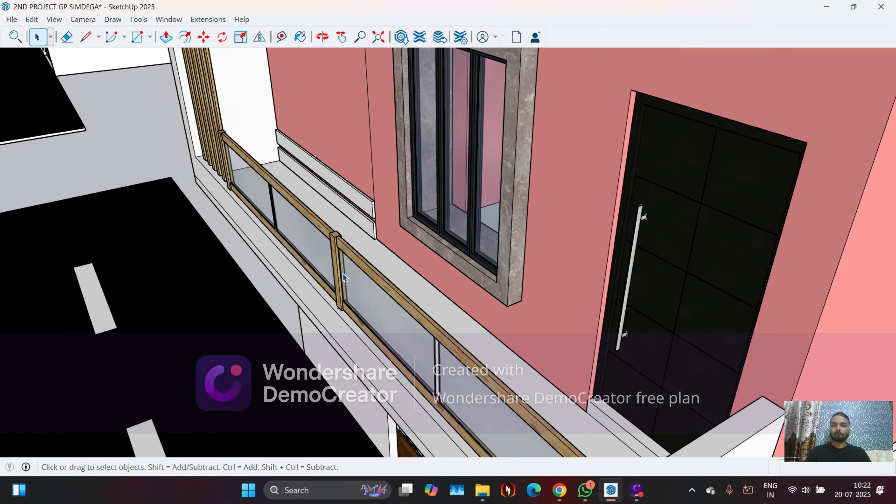
Open the upper bar's group and push its end face 6" inward to shorten the bar.
scroll(357, 208, "up", 4)
scroll(358, 213, "up", 6)
left_click(368, 248)
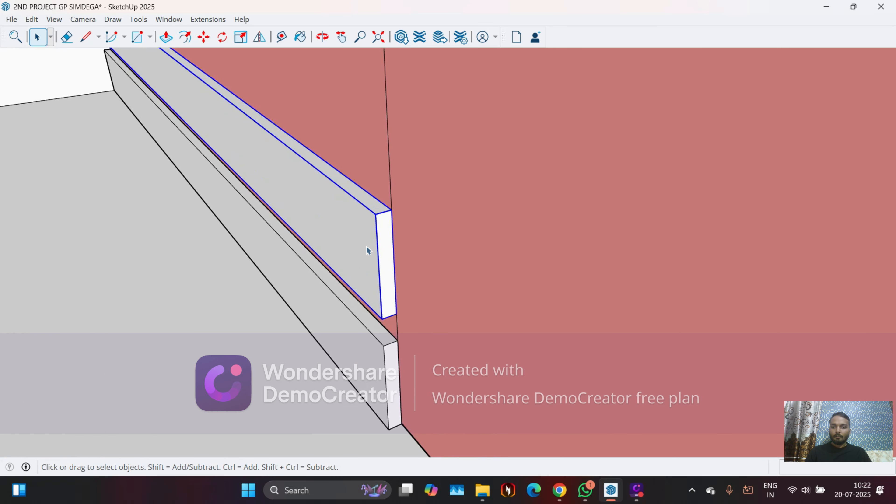
double_click(387, 245)
triple_click(387, 245)
key("p")
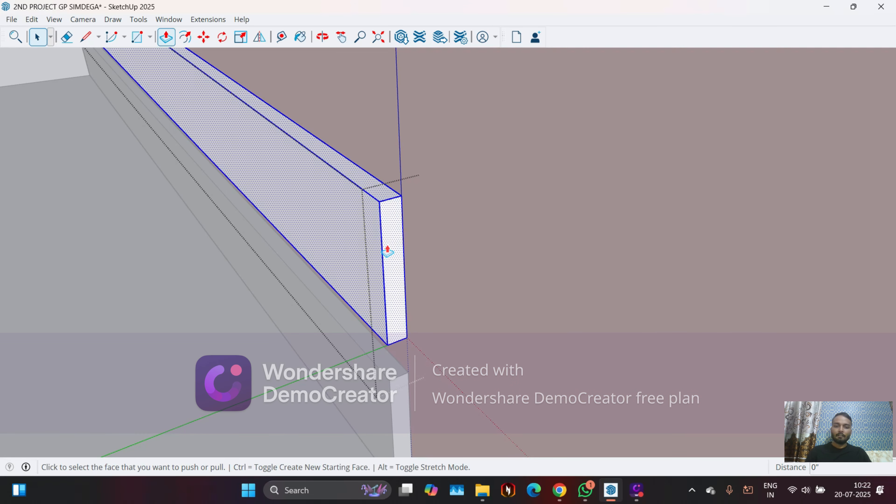
left_click(387, 245)
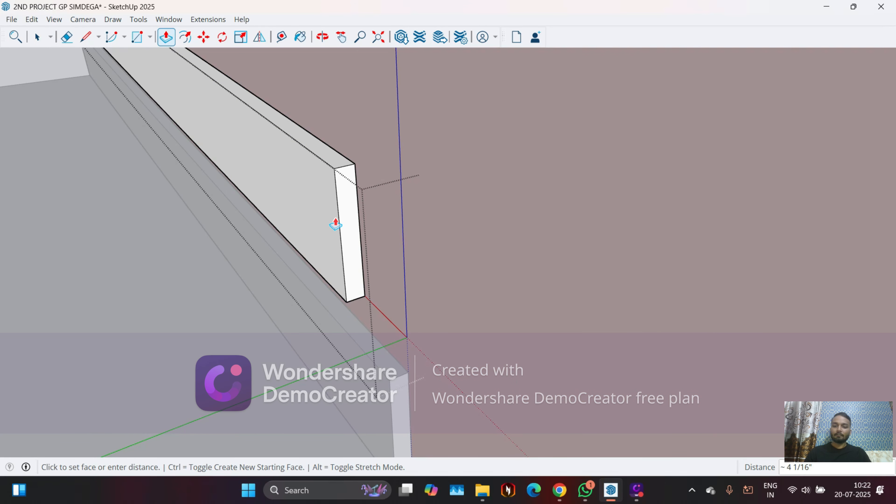
key("Return")
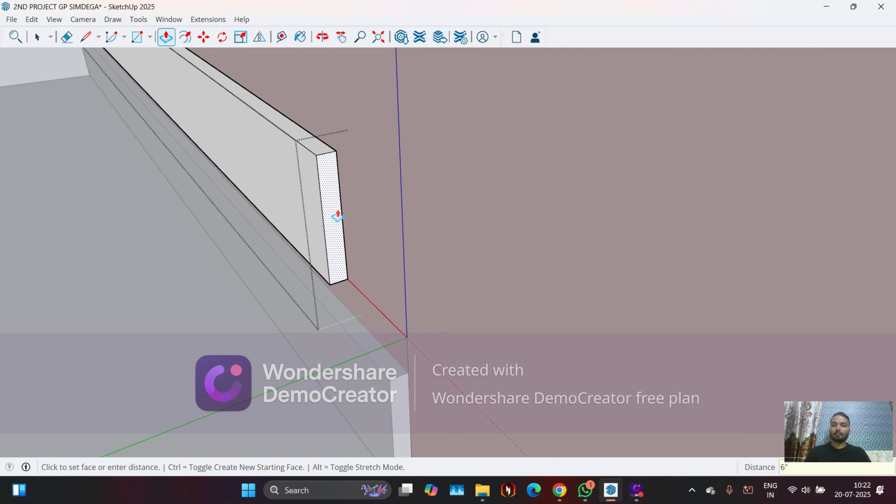
Push the upper bar's end face a further 3" inward to shorten it, and leave the bar's group.
left_click(338, 216)
key("Return")
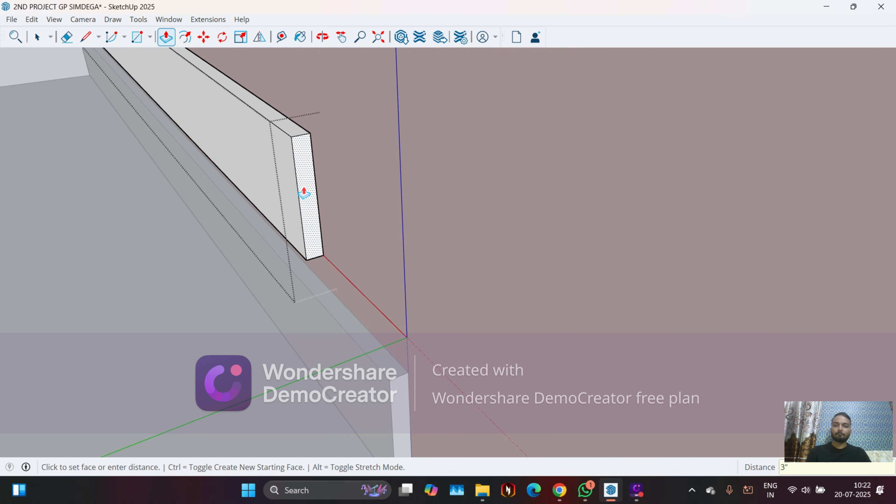
key("space")
scroll(370, 154, "down", 3)
middle_click_drag(369, 154, 350, 188)
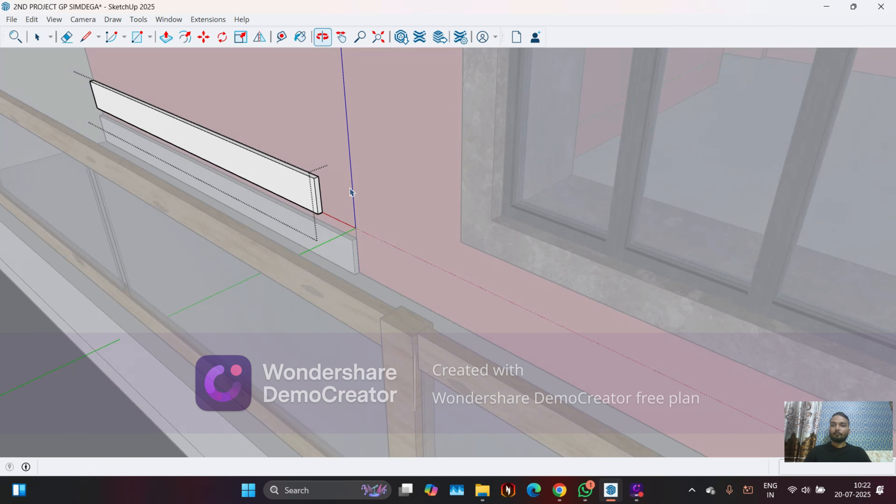
scroll(485, 200, "down", 3)
middle_click_drag(484, 200, 332, 212)
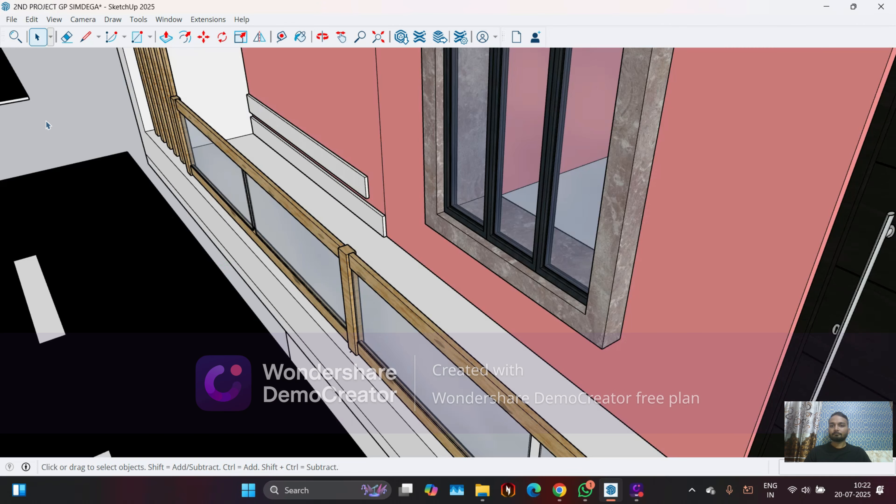
Copy both stacked bars 19" straight up the wall from the lower bar's bottom corner.
middle_click_drag(245, 165, 299, 164)
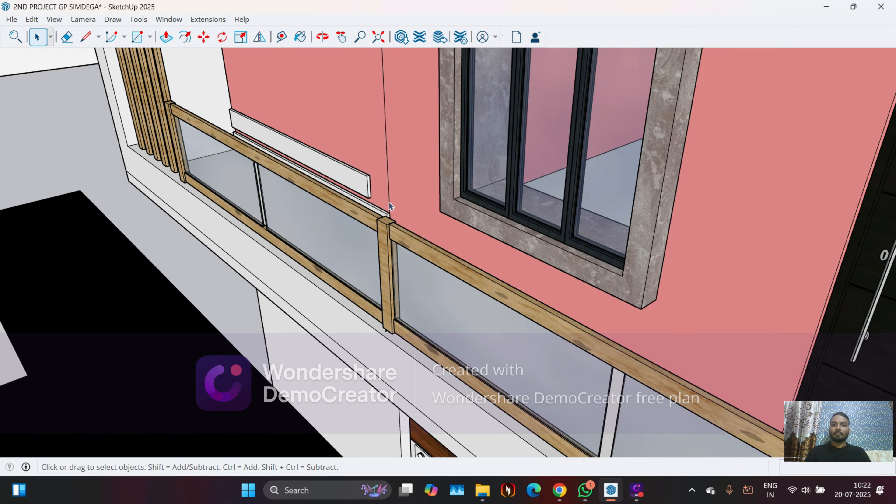
scroll(339, 244, "down", 3)
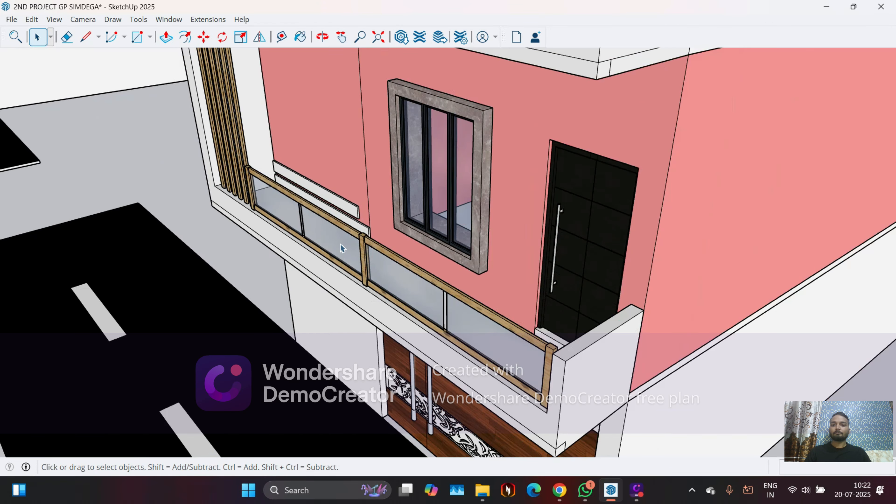
middle_click_drag(340, 243, 307, 282)
scroll(336, 204, "up", 4)
scroll(335, 204, "down", 3)
scroll(377, 244, "up", 5)
middle_click_drag(379, 281, 409, 270)
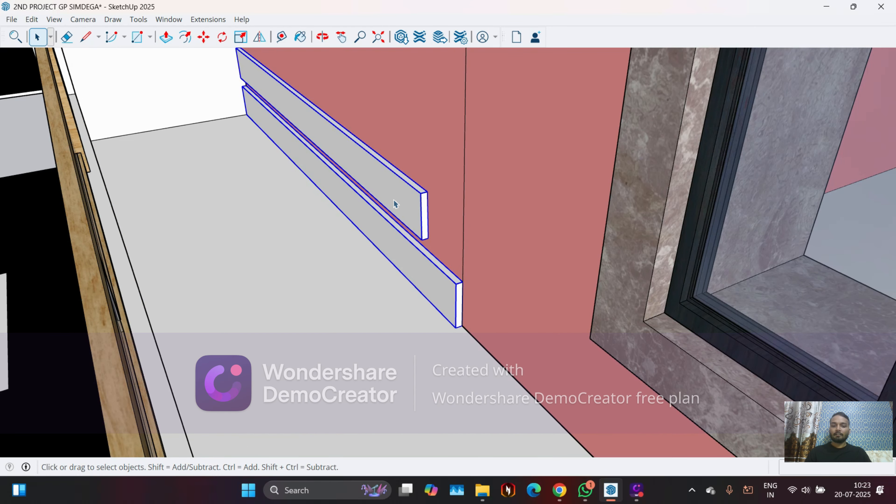
key("m")
key("ctrl")
scroll(460, 327, "up", 2)
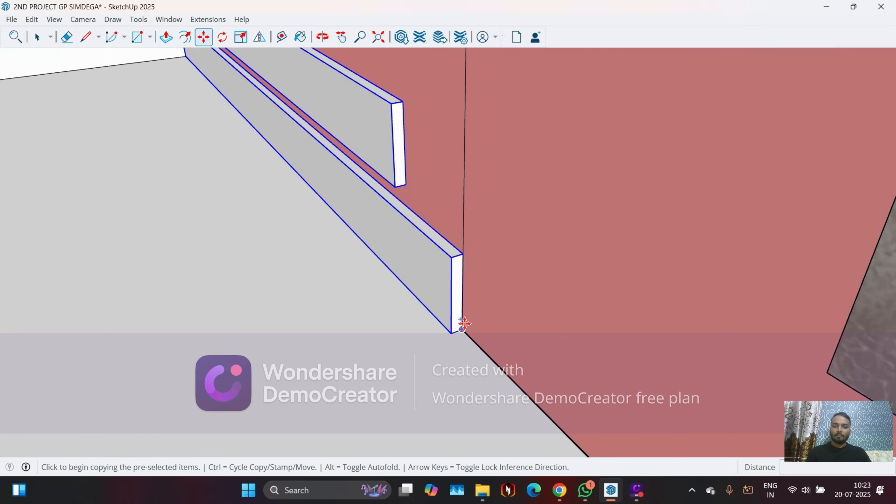
left_click(462, 330)
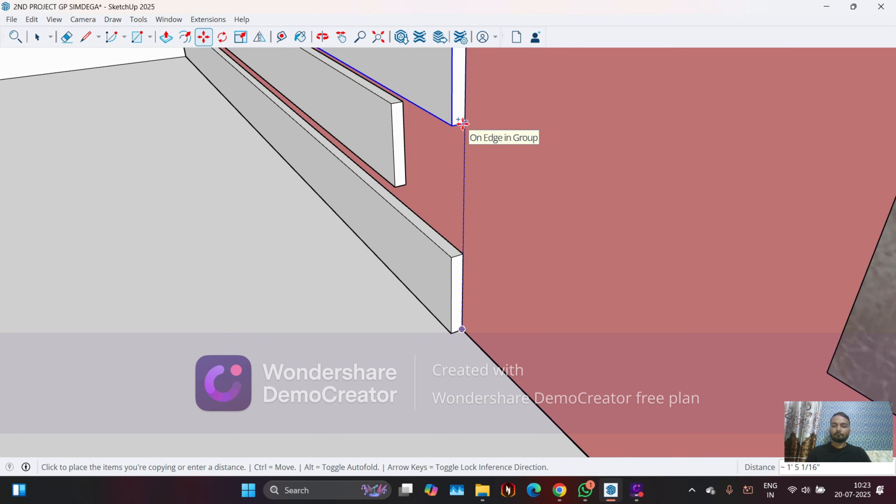
scroll(462, 123, "down", 2)
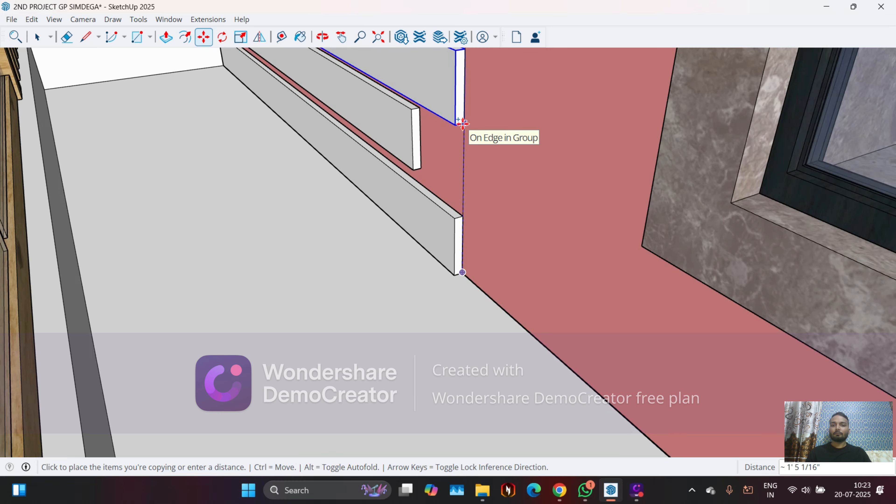
middle_click_drag(460, 120, 458, 87)
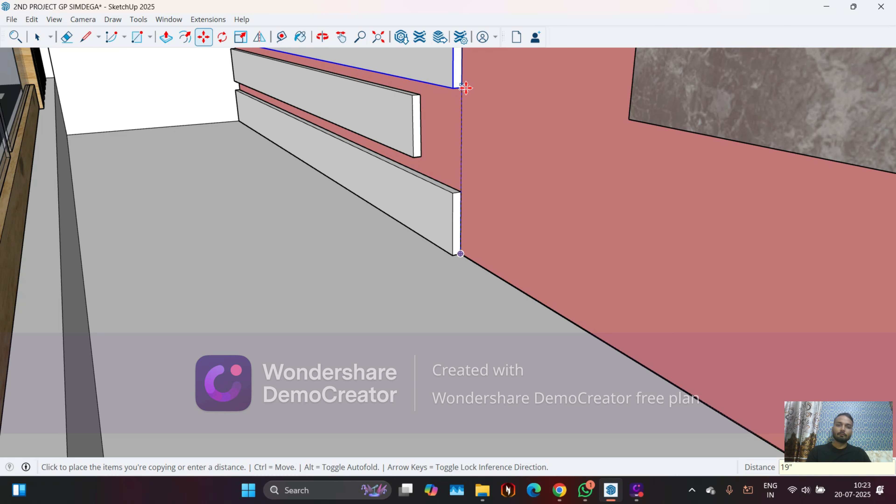
key("Return")
scroll(453, 276, "down", 3)
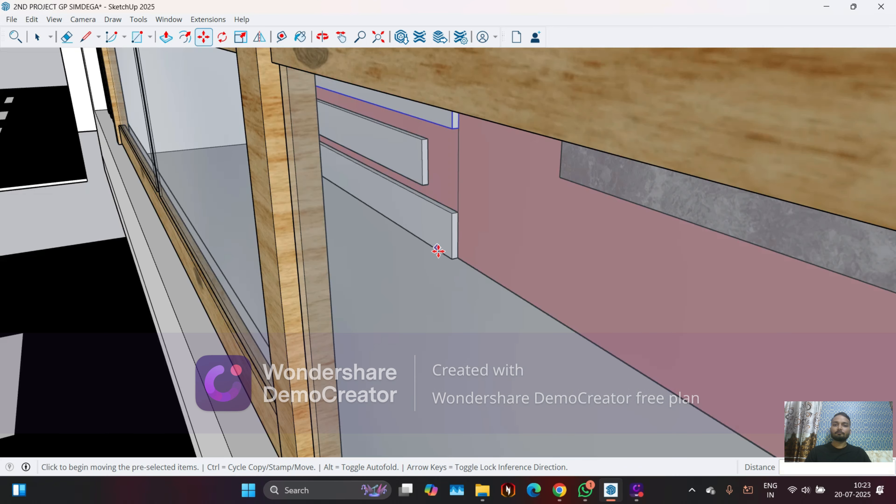
Multiply the copied pair of bars with x6 to fill the wall up to the balcony ceiling.
scroll(438, 251, "down", 6)
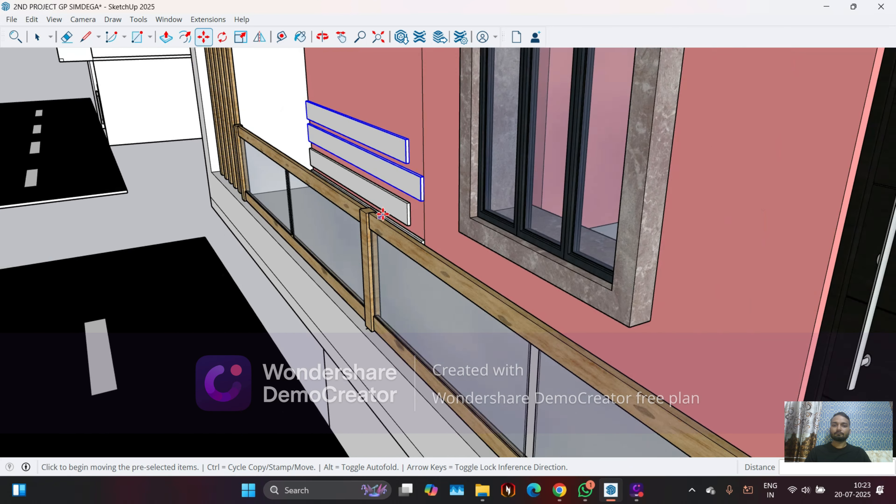
middle_click_drag(382, 214, 389, 244)
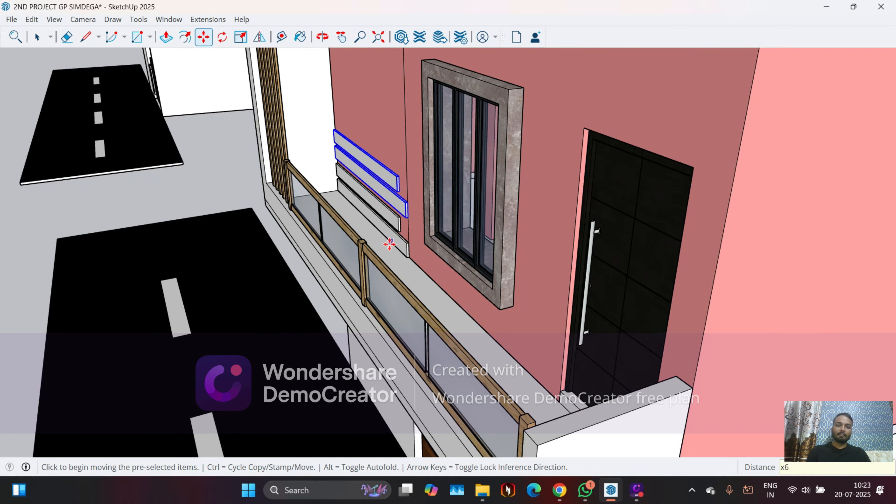
scroll(389, 245, "down", 6)
mouse_move(390, 226)
middle_mouse_down()
mouse_move(391, 215)
mouse_move(406, 228)
middle_mouse_up()
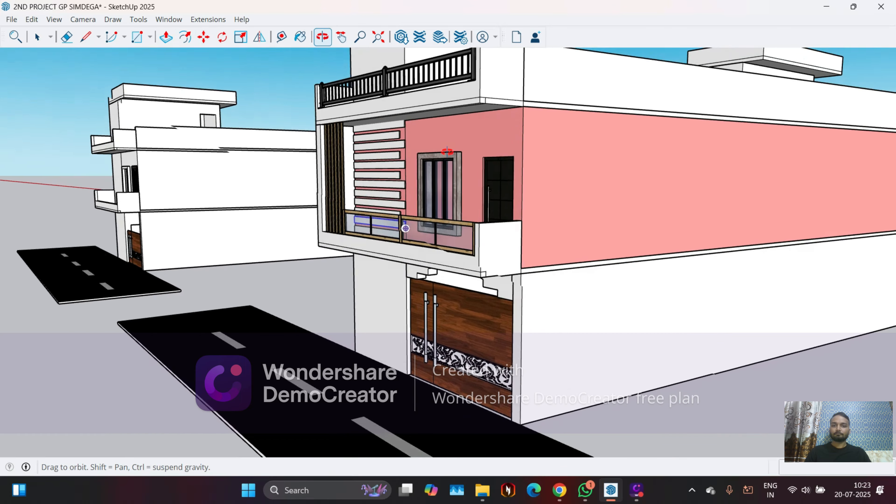
middle_click_drag(447, 151, 366, 137)
scroll(354, 168, "up", 1)
scroll(366, 137, "up", 3)
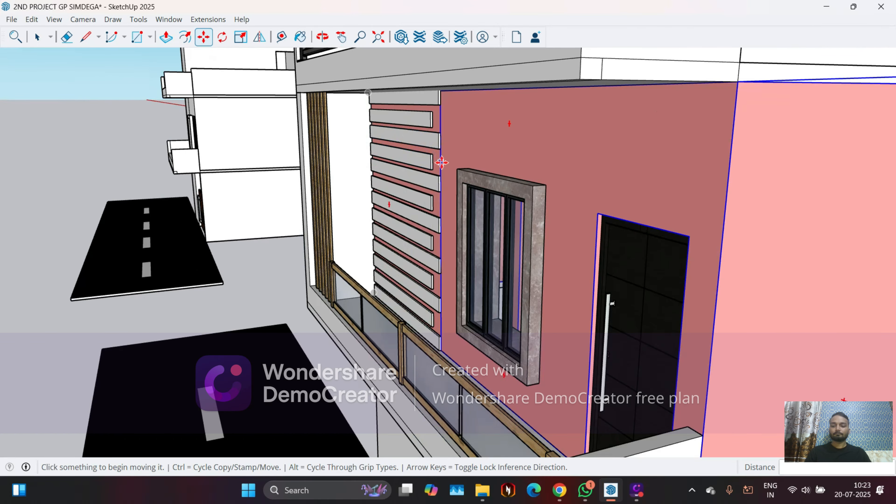
key("space")
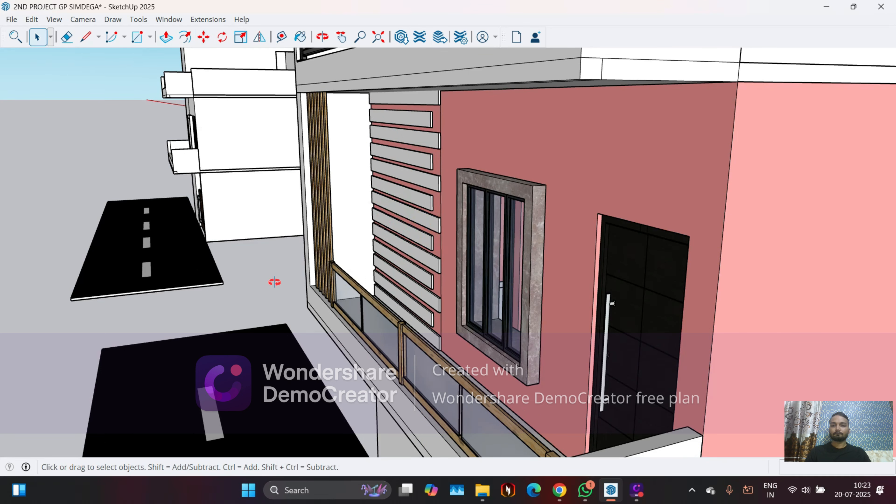
Examine the stack of staggered planks behind the vertical battens and balcony railing.
middle_click_drag(274, 282, 260, 254)
scroll(406, 116, "up", 3)
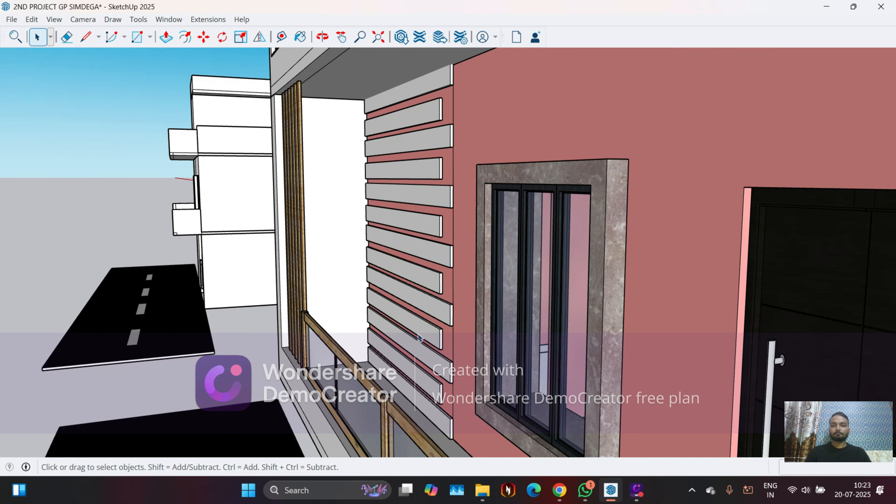
scroll(419, 337, "down", 3)
middle_click_drag(418, 338, 681, 319)
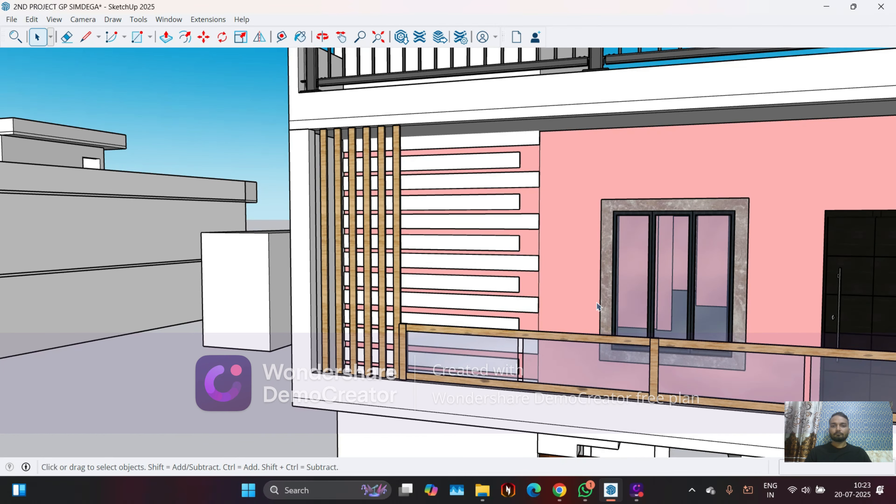
scroll(562, 304, "down", 3)
middle_click_drag(555, 273, 560, 397)
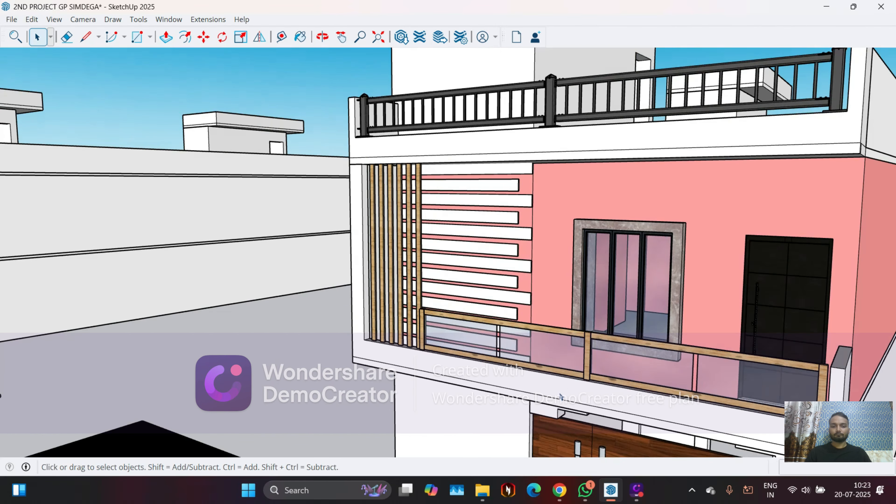
Check the online meeting in the browser and return to SketchUp.
mouse_move(563, 489)
left_click(515, 461)
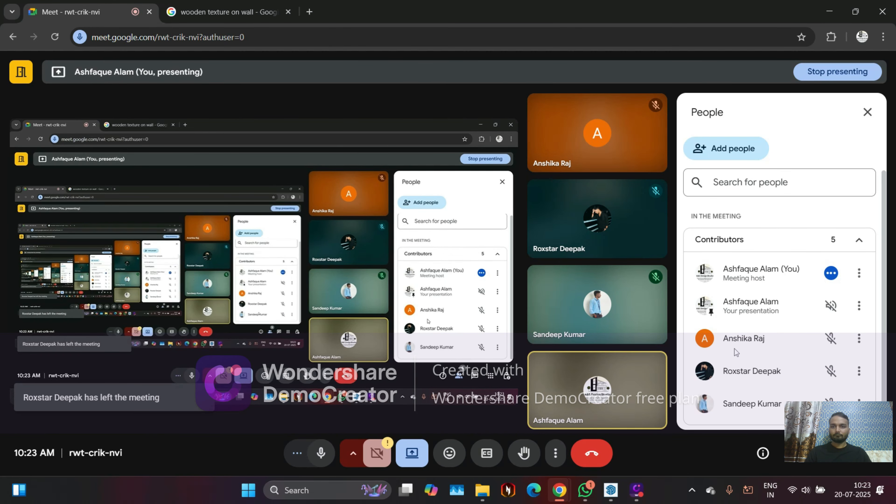
left_click(830, 10)
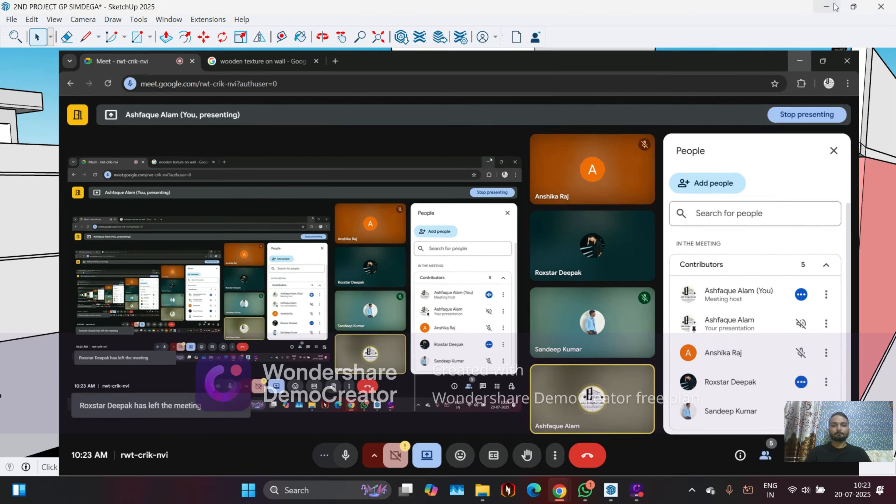
Examine the plank cladding on the house facade from a distance, close up and from the front.
mouse_move(624, 241)
middle_mouse_down()
mouse_move(615, 257)
mouse_move(527, 266)
middle_mouse_up()
scroll(613, 259, "down", 3)
scroll(526, 263, "down", 5)
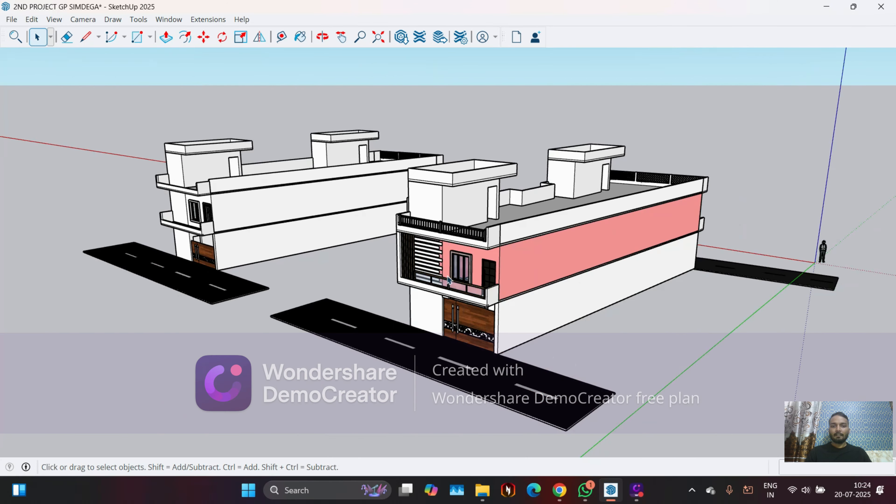
middle_click_drag(447, 275, 427, 262)
scroll(426, 261, "up", 4)
scroll(427, 265, "up", 3)
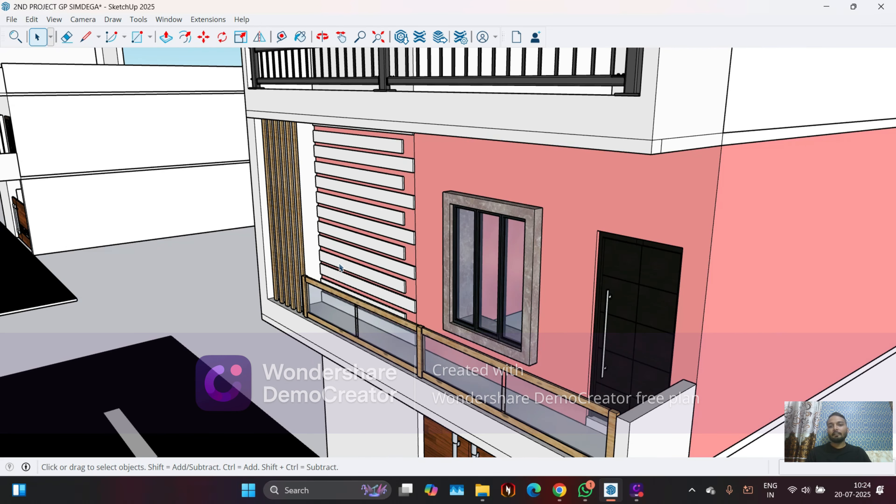
middle_click_drag(381, 290, 277, 122)
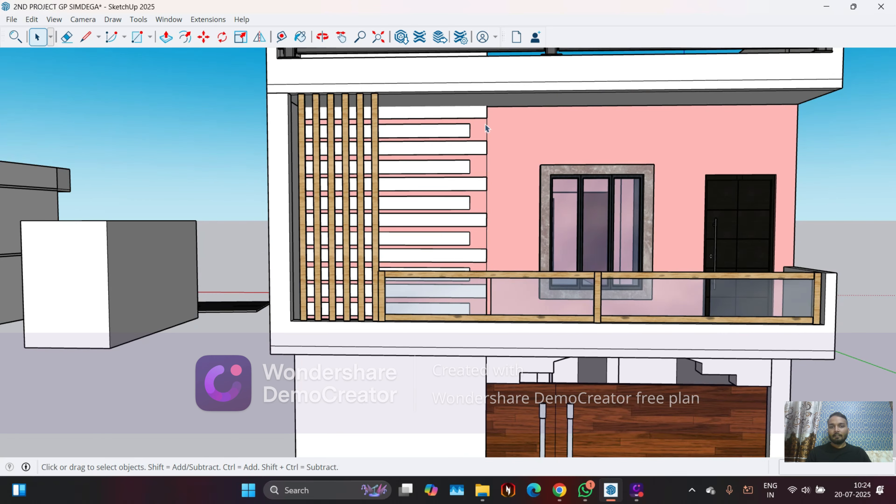
middle_click_drag(419, 172, 397, 159)
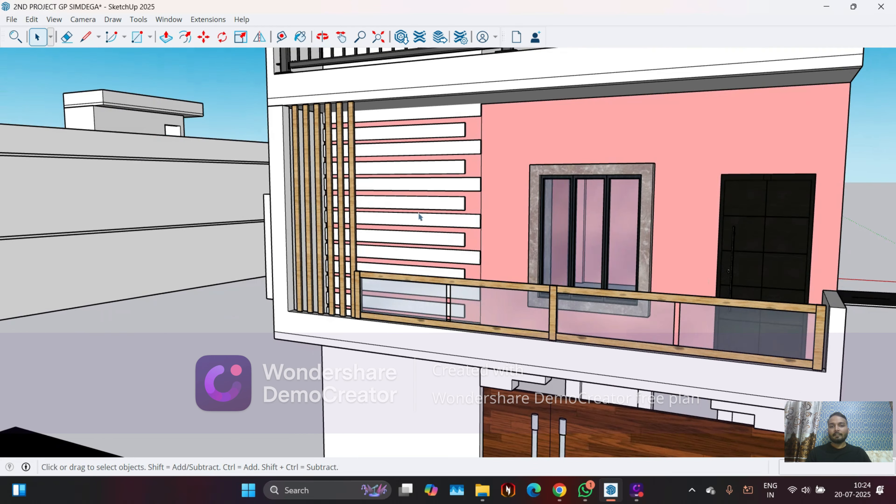
scroll(398, 176, "down", 4)
middle_click_drag(402, 214, 359, 226)
scroll(446, 147, "up", 7)
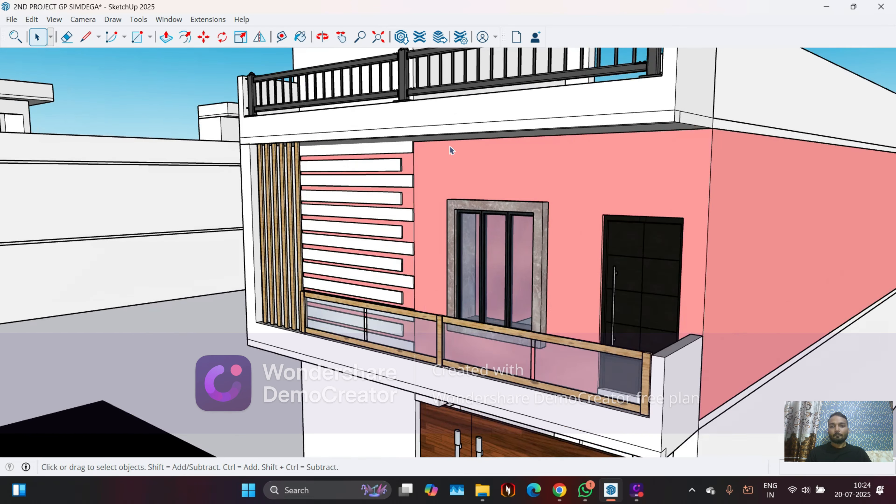
Select all the horizontal planks on the balcony wall from the ceiling to the floor and combine them into one group.
scroll(371, 198, "up", 5)
scroll(370, 199, "down", 3)
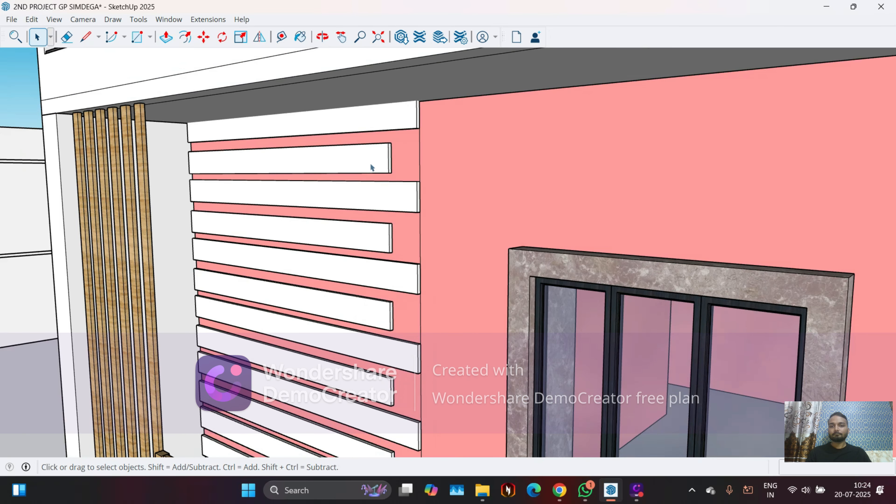
left_click(367, 122)
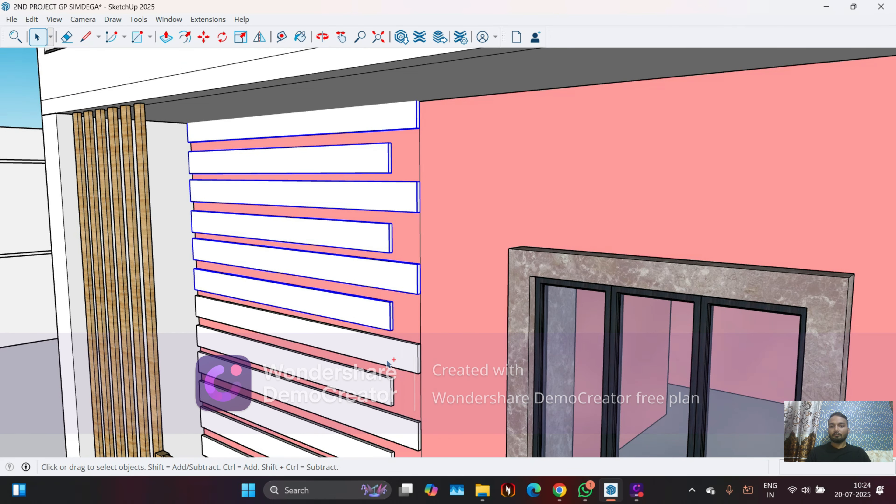
scroll(362, 229, "down", 3)
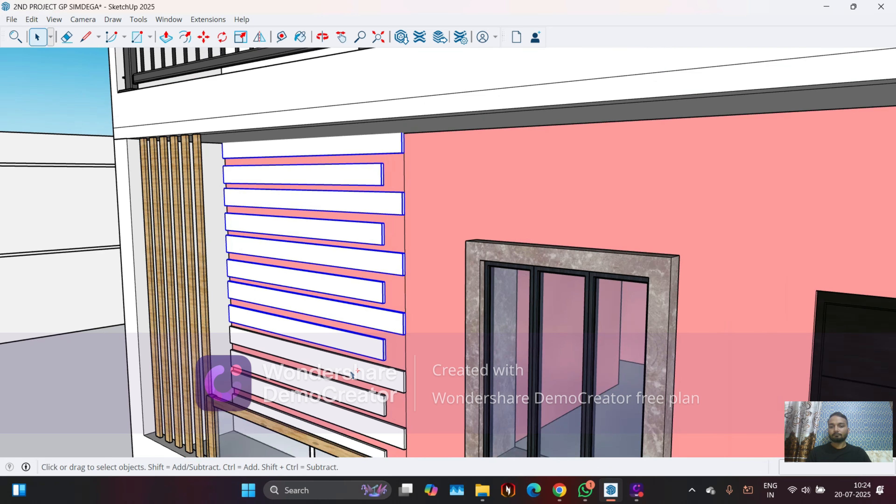
left_click(330, 415, "ctrl")
scroll(340, 256, "down", 5)
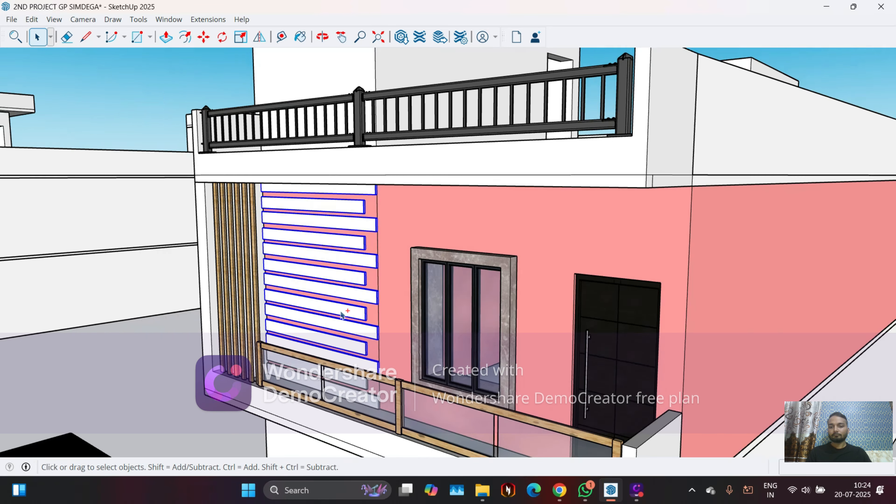
middle_click_drag(346, 312, 351, 386)
scroll(351, 387, "up", 4)
scroll(351, 388, "up", 3)
left_click(370, 381, "ctrl")
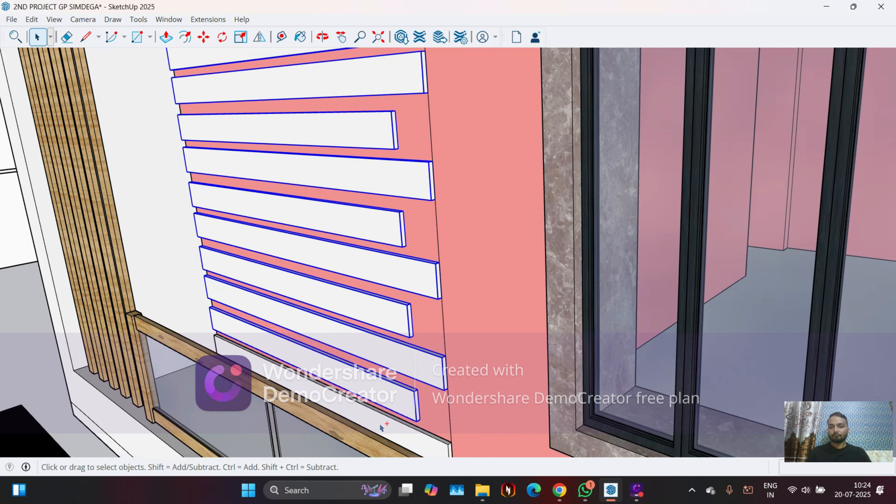
left_click(381, 412, "ctrl")
right_click(376, 405)
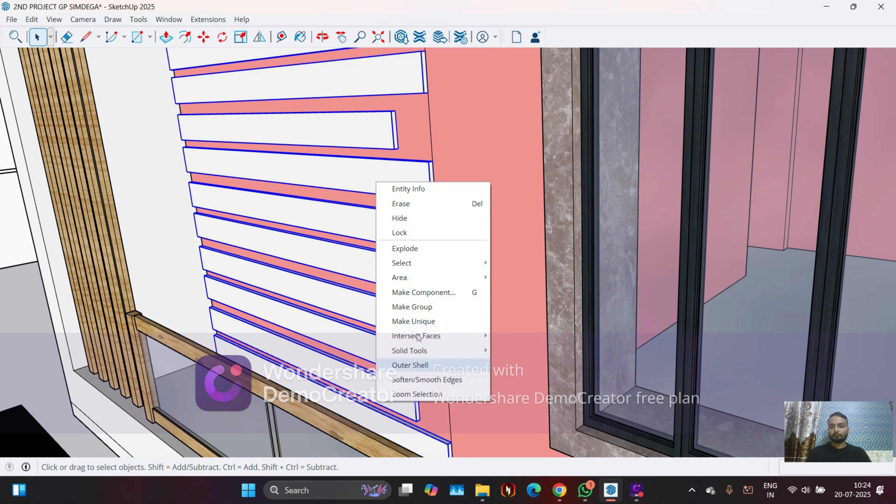
left_click(435, 305)
Clear the selection and examine the house's front facade, long side walls and the openings around the small side balcony.
scroll(331, 240, "down", 4)
scroll(331, 240, "down", 3)
middle_click_drag(332, 240, 457, 218)
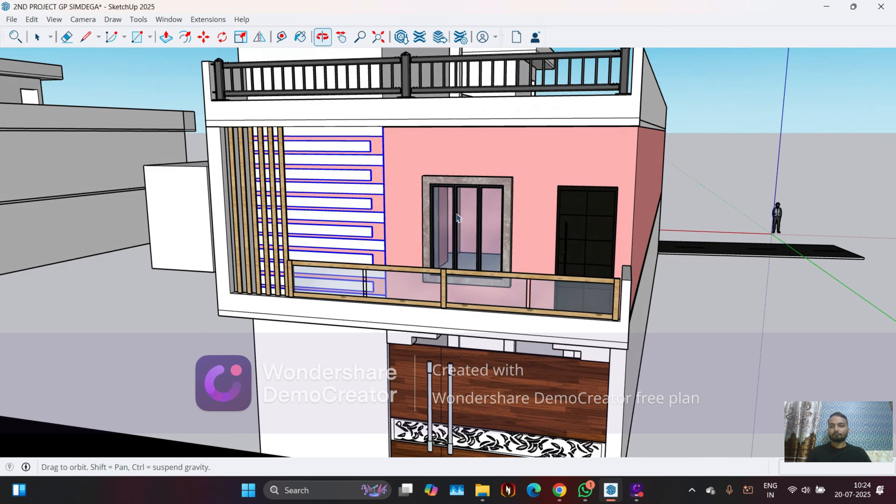
left_click(154, 379)
middle_click_drag(408, 298, 243, 260)
scroll(247, 268, "down", 6)
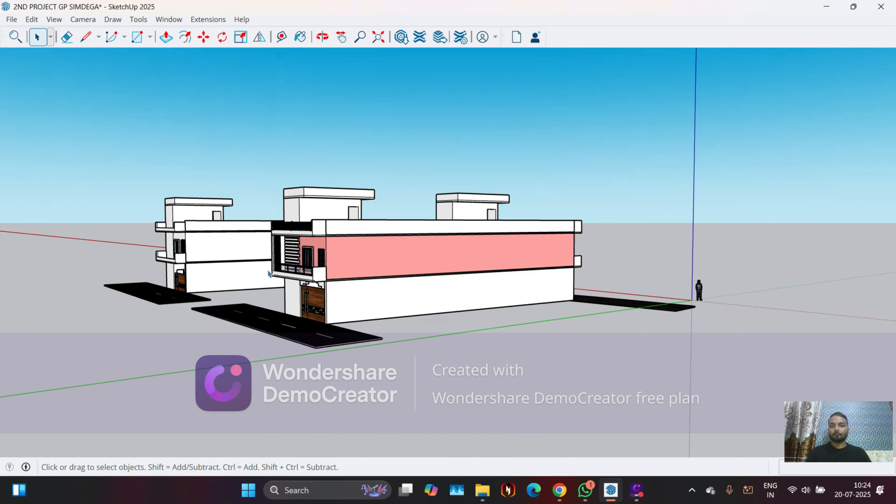
middle_click_drag(317, 278, 348, 292)
middle_click_drag(327, 285, 572, 288)
middle_click_drag(428, 306, 370, 300)
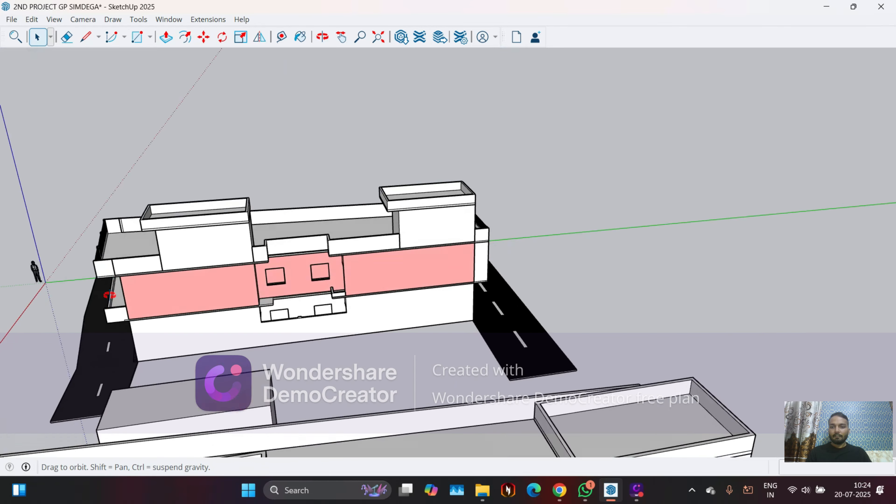
scroll(386, 346, "up", 6)
scroll(386, 347, "up", 3)
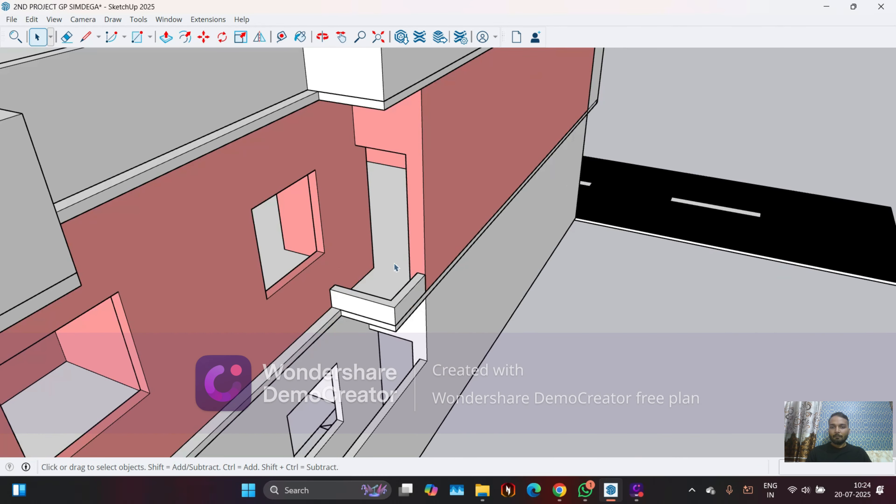
scroll(394, 266, "down", 8)
middle_click_drag(393, 266, 93, 256)
scroll(179, 254, "down", 10)
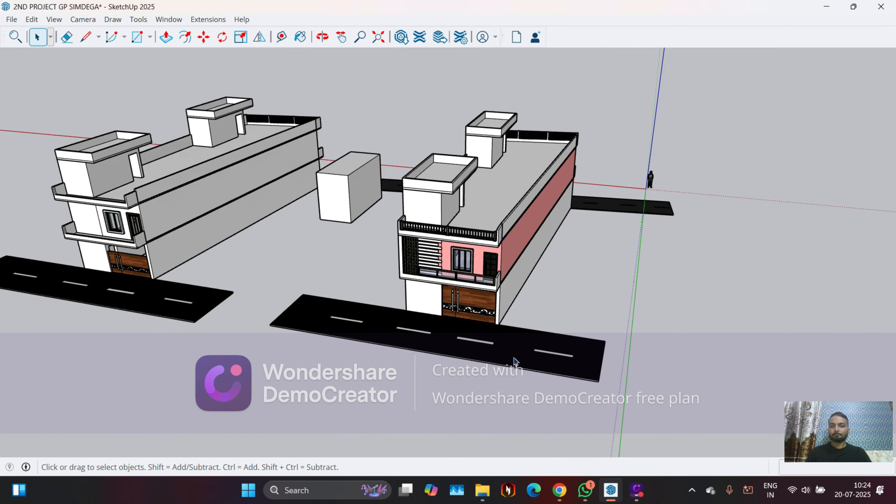
middle_click_drag(514, 361, 490, 296)
scroll(490, 282, "up", 10)
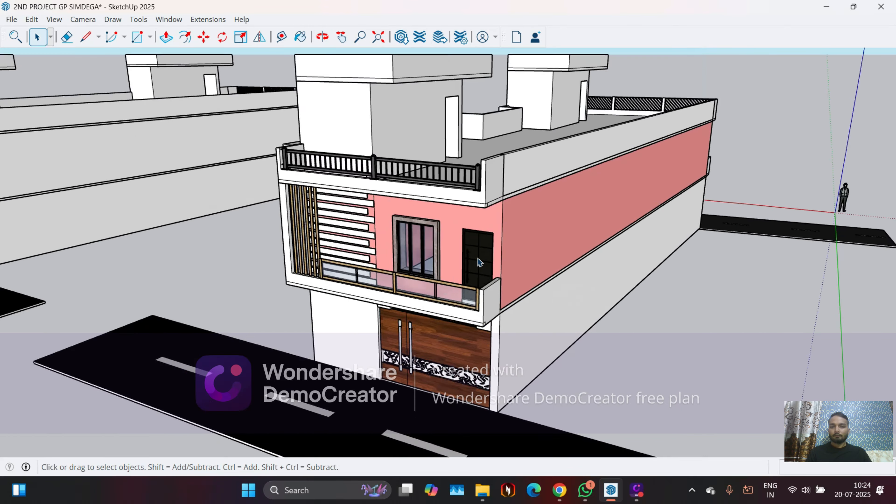
Switch to WhatsApp and open the 709 KB SketchUp file shared in the A&S design Studio (internship) chat, accepting the read-only notice.
left_click(610, 490)
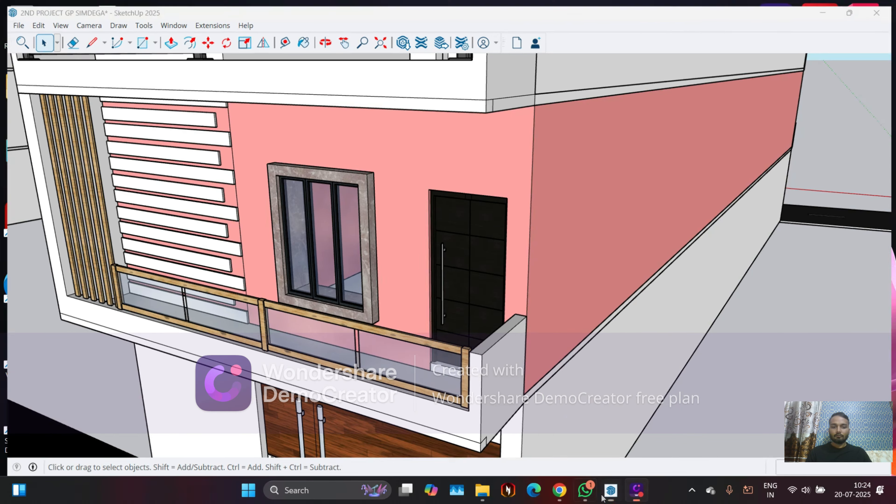
left_click(585, 489)
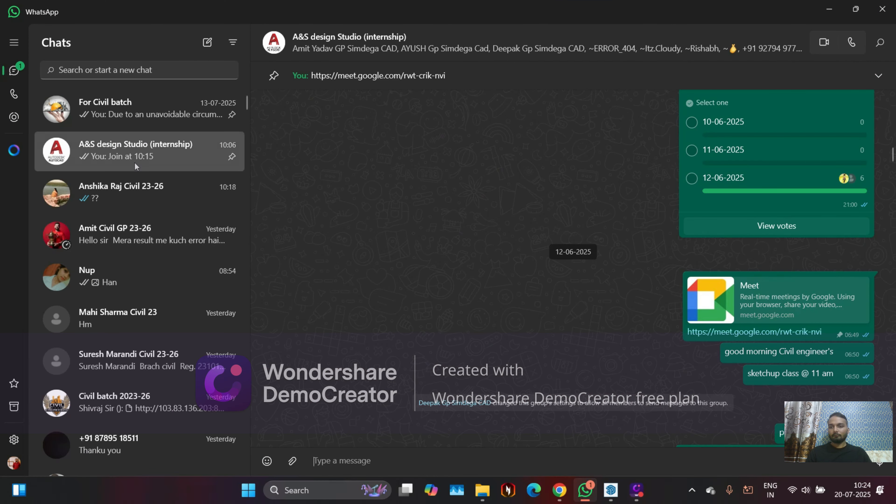
scroll(535, 338, "up", 15)
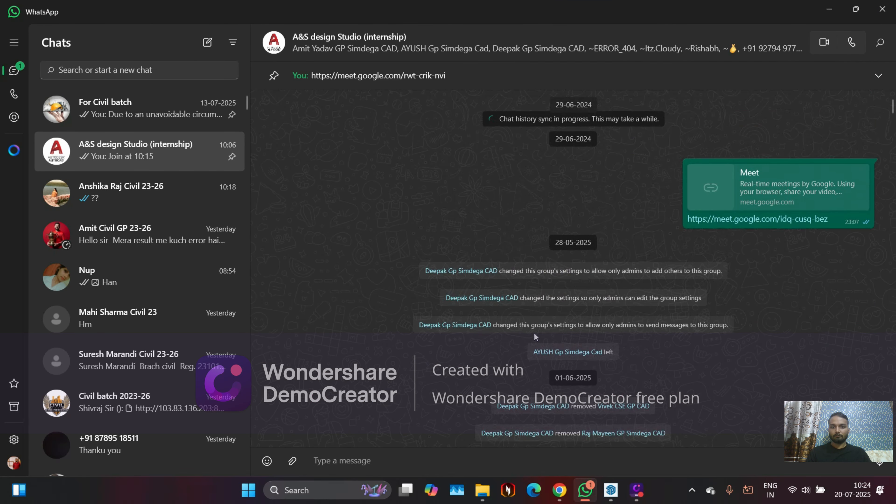
scroll(564, 268, "down", 15)
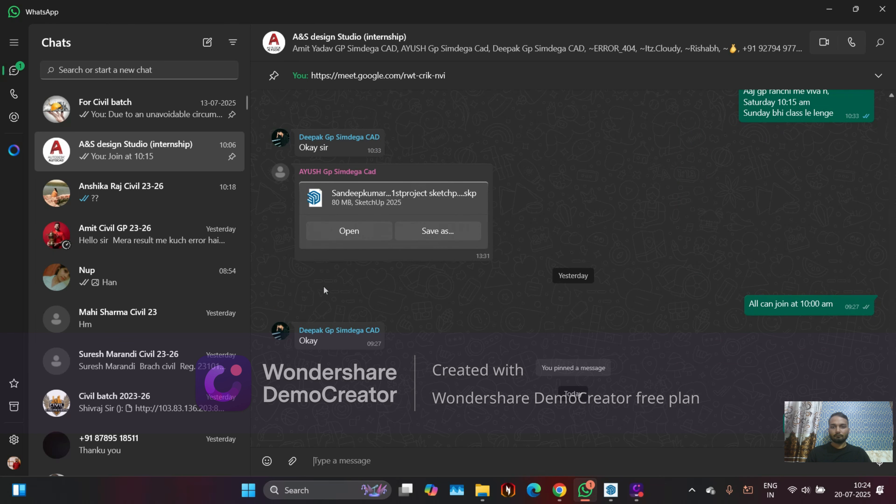
scroll(327, 285, "up", 8)
scroll(328, 284, "down", 8)
scroll(327, 282, "up", 10)
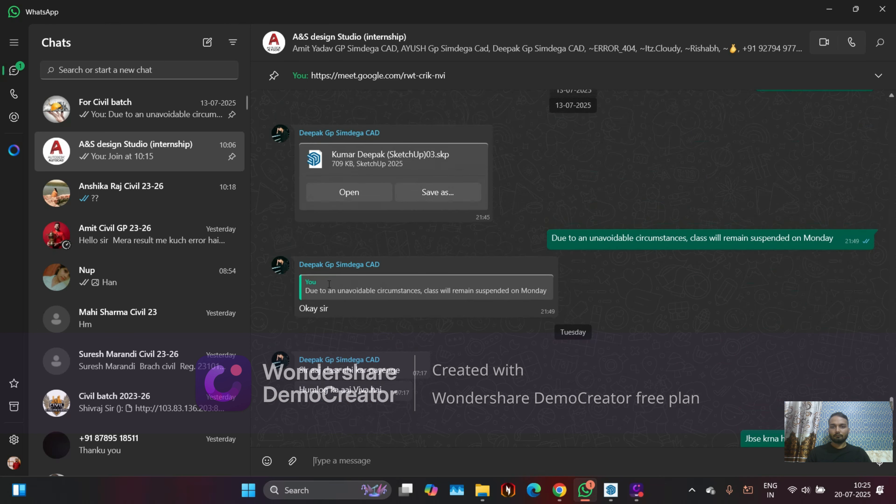
scroll(329, 284, "up", 3)
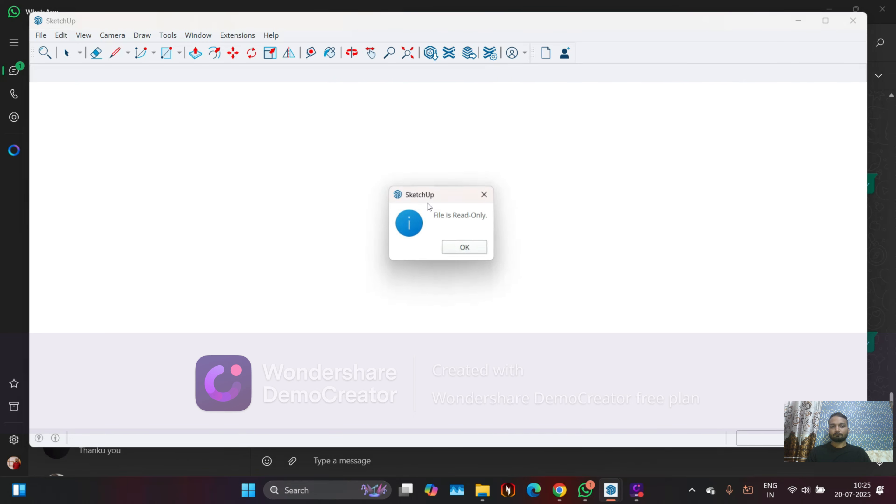
left_click(466, 250)
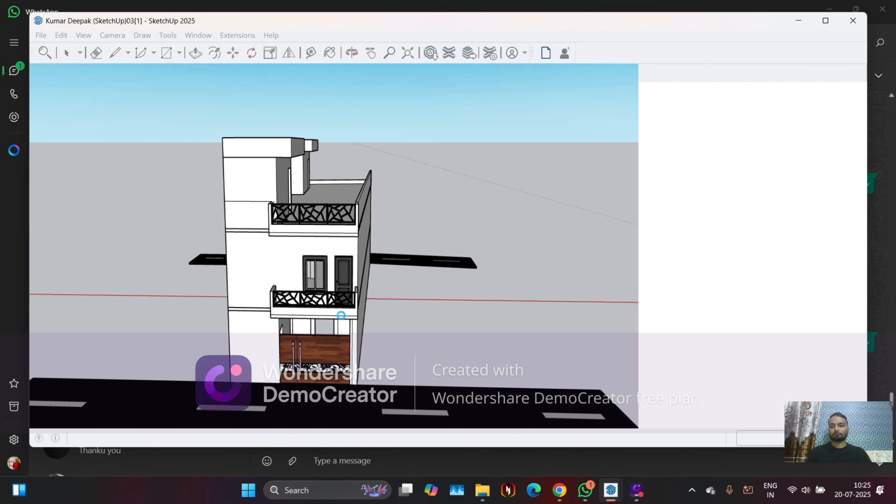
Select the panelled door, the lower balcony railing and the framed window together in the opened model and copy them.
middle_click_drag(351, 317, 282, 268)
scroll(276, 262, "up", 5)
scroll(317, 281, "up", 4)
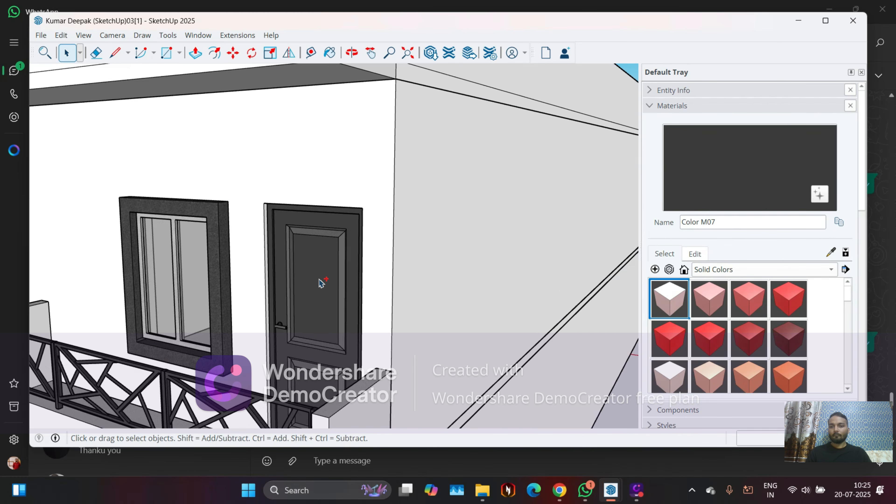
scroll(388, 329, "down", 2)
scroll(262, 354, "up", 5)
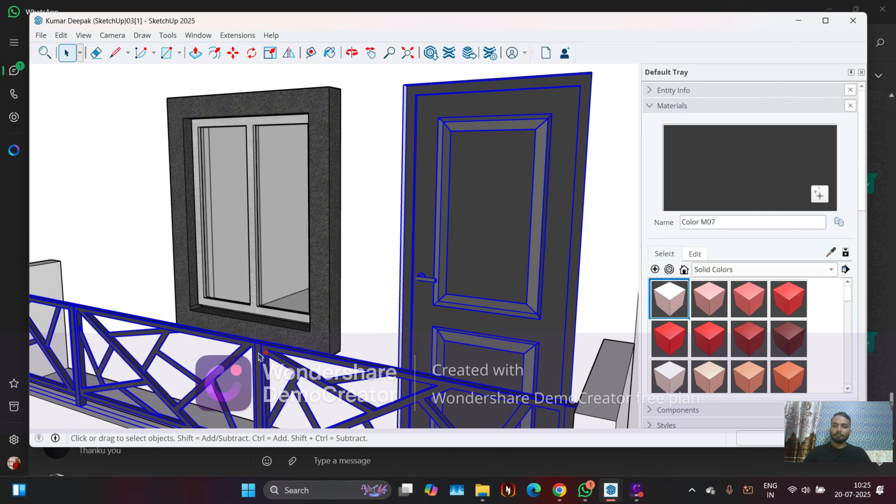
scroll(291, 327, "down", 5)
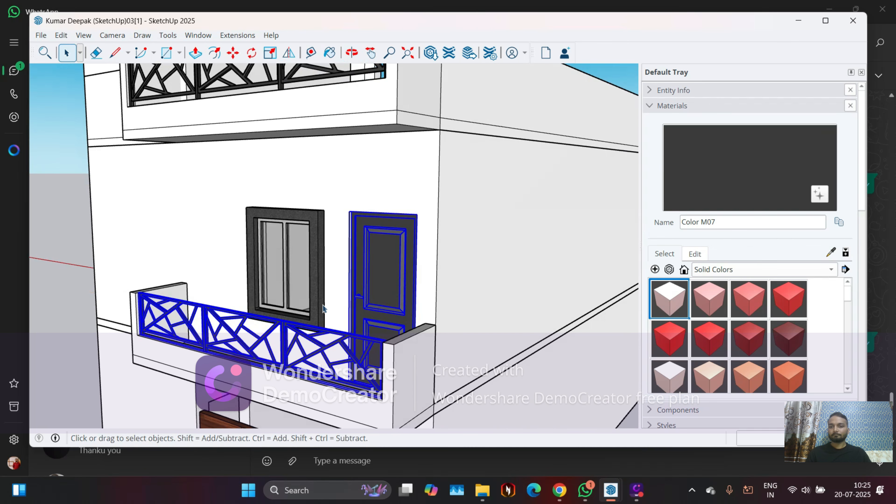
scroll(287, 241, "up", 5)
scroll(285, 195, "up", 2)
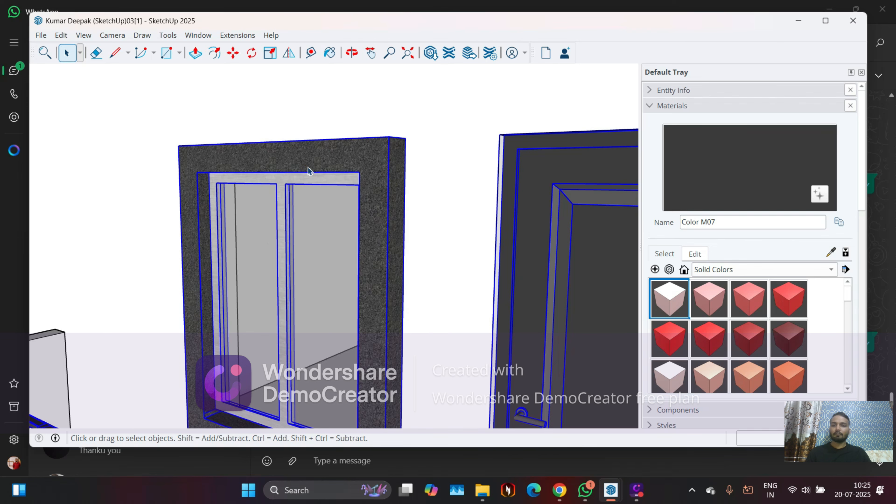
scroll(366, 194, "down", 8)
middle_click_drag(380, 236, 420, 253)
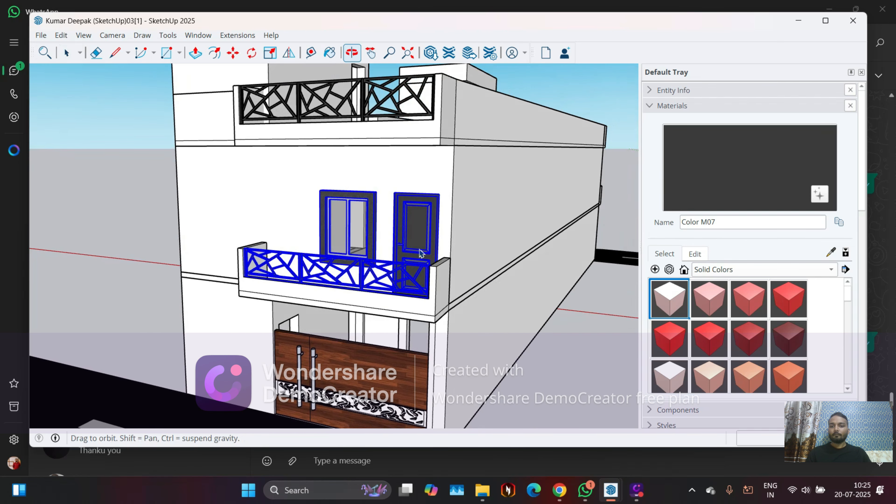
Return to the 2ND PROJECT GP SIMDEGA model and paste the copied railing, window and door onto the house's flat roof.
mouse_move(610, 489)
left_click(568, 434)
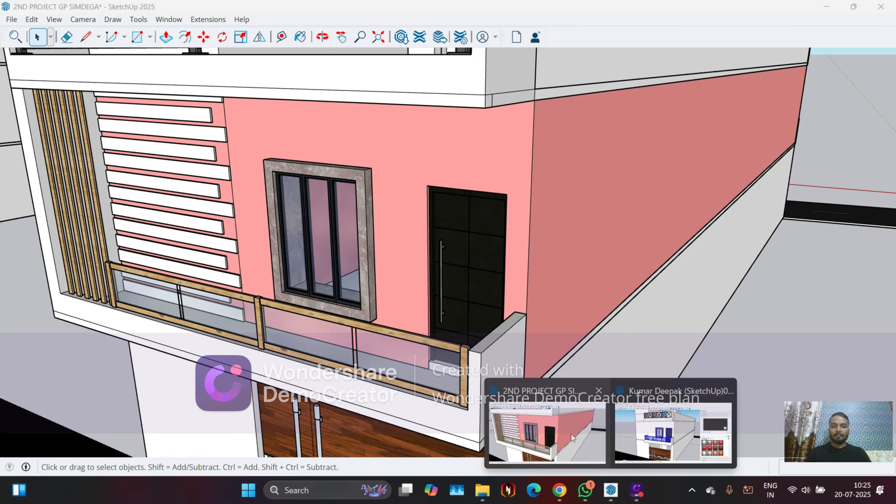
scroll(563, 433, "down", 5)
scroll(366, 330, "up", 2)
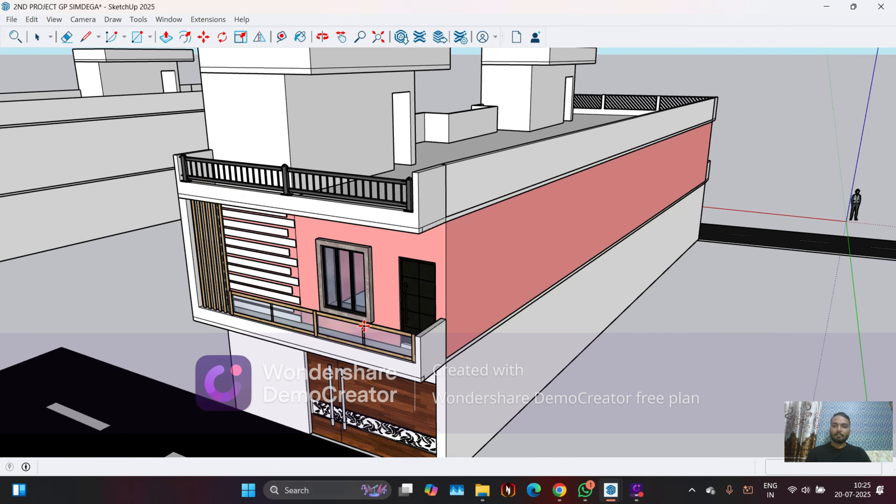
key("ctrl+v")
scroll(459, 331, "down", 5)
middle_click_drag(540, 341, 766, 356)
scroll(506, 250, "up", 4)
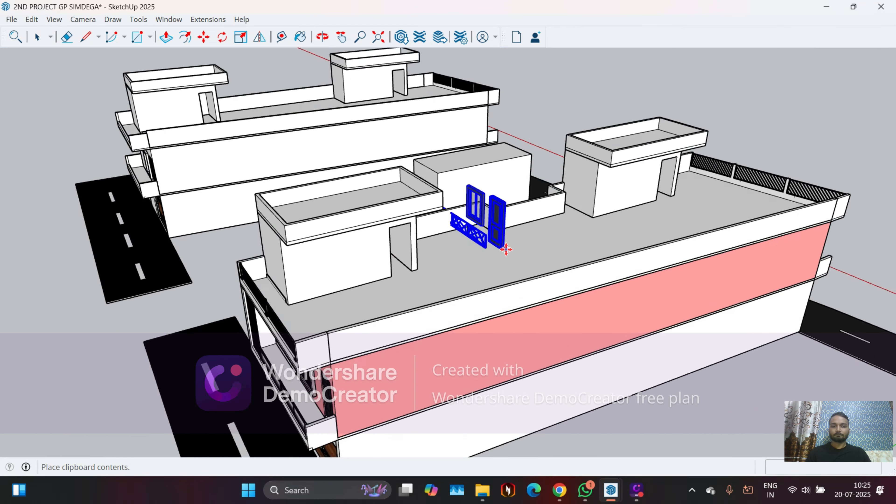
scroll(506, 249, "up", 8)
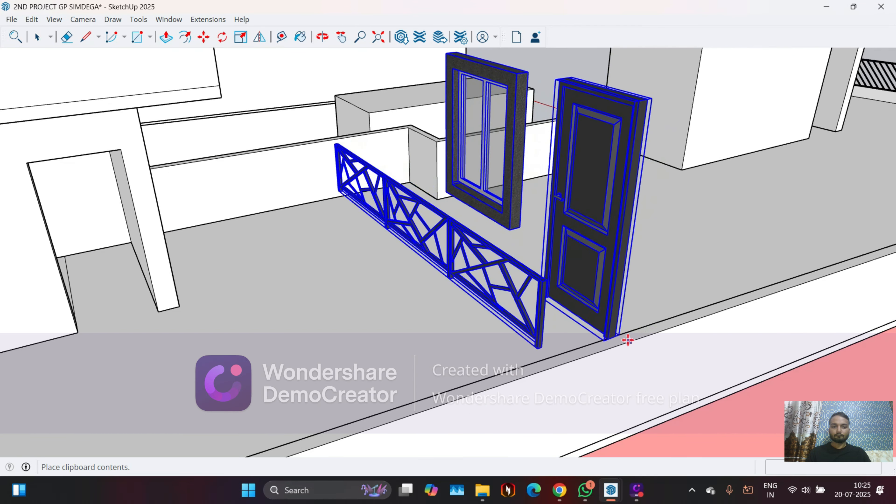
middle_click_drag(492, 367, 492, 307)
left_click(561, 362)
Move the pasted panelled door by its top corner from the roof to the top corner of the doorway at the small side balcony.
scroll(418, 258, "down", 3)
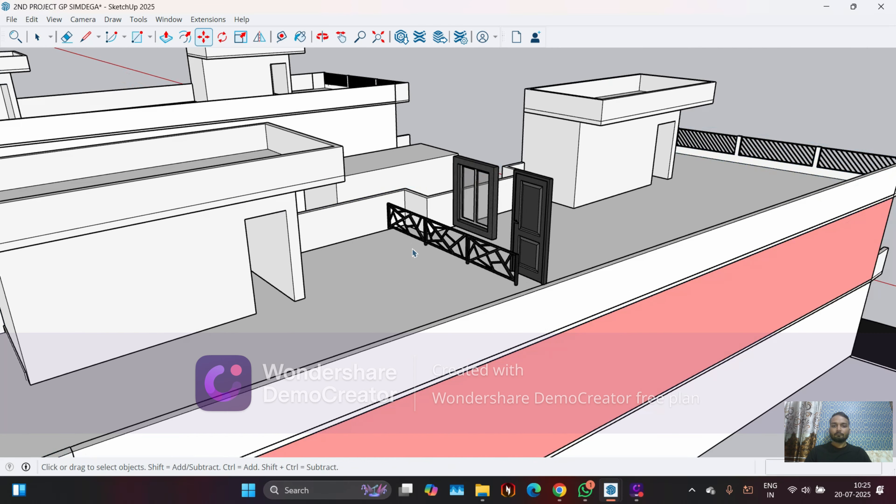
middle_click_drag(535, 222, 490, 280)
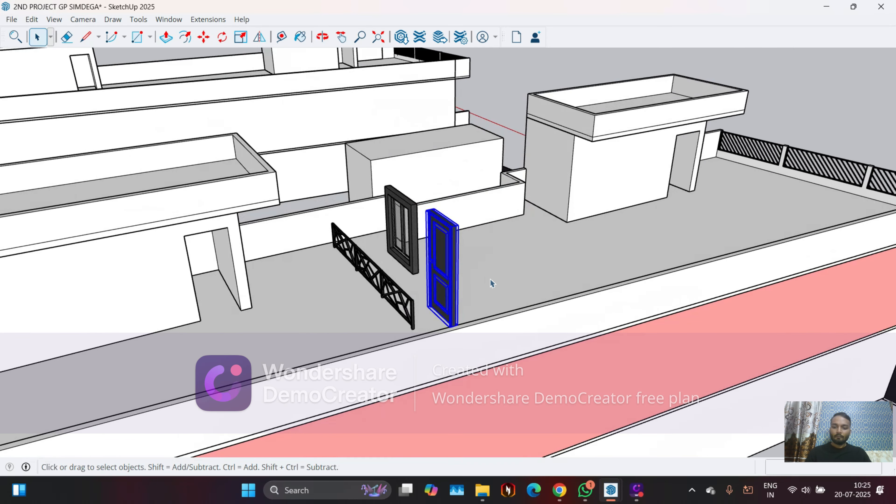
scroll(465, 298, "up", 3)
scroll(424, 250, "up", 3)
scroll(428, 290, "down", 2)
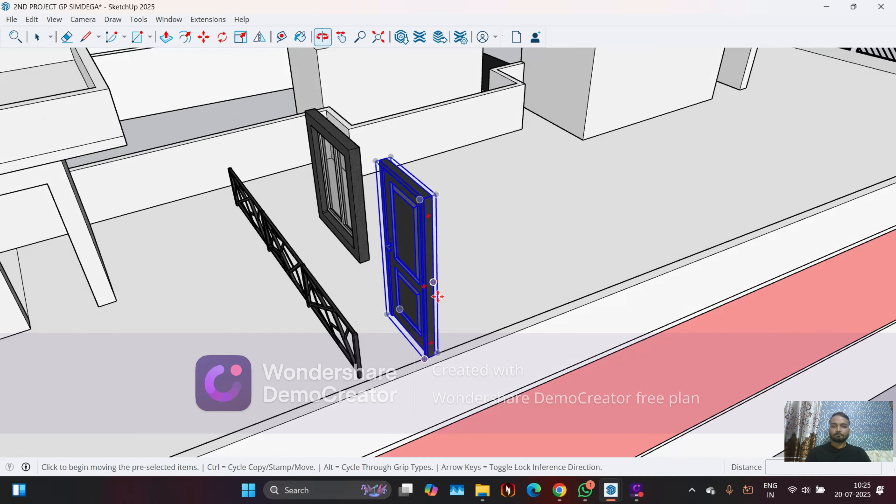
scroll(410, 208, "up", 6)
middle_click_drag(328, 235, 323, 141)
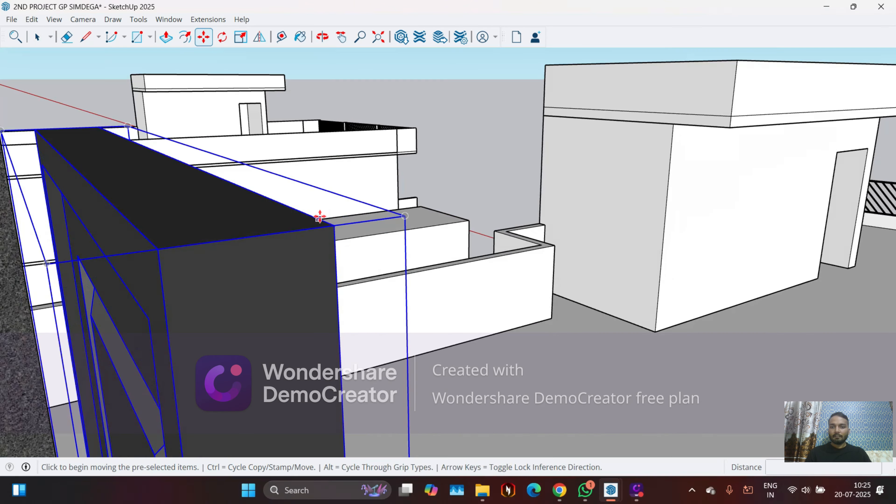
scroll(320, 218, "up", 3)
scroll(347, 240, "down", 6)
scroll(348, 240, "up", 4)
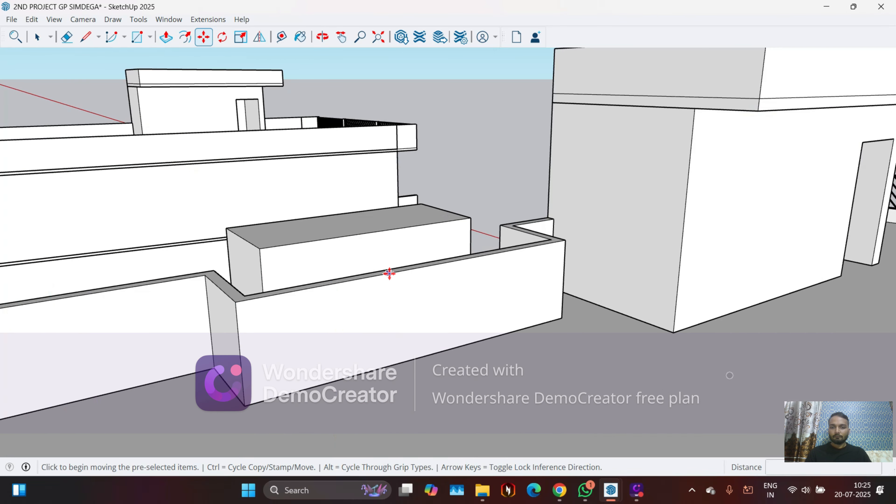
scroll(387, 272, "down", 2)
key("m")
middle_click_drag(353, 245, 394, 223)
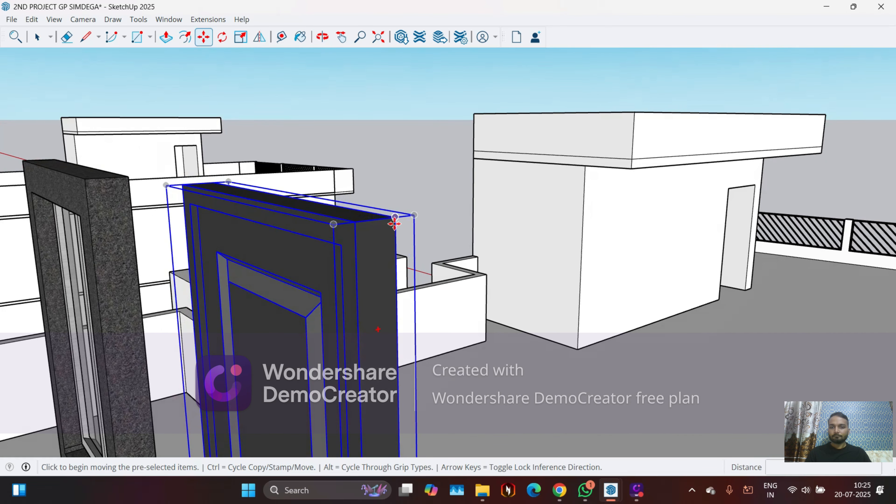
left_click(395, 218)
scroll(317, 218, "down", 8)
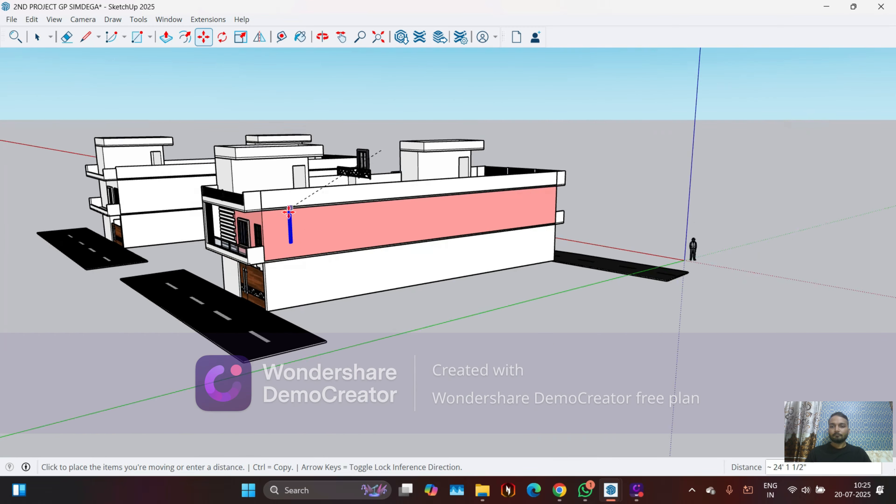
middle_click_drag(289, 212, 464, 269)
middle_click_drag(353, 254, 417, 265)
scroll(350, 266, "up", 3)
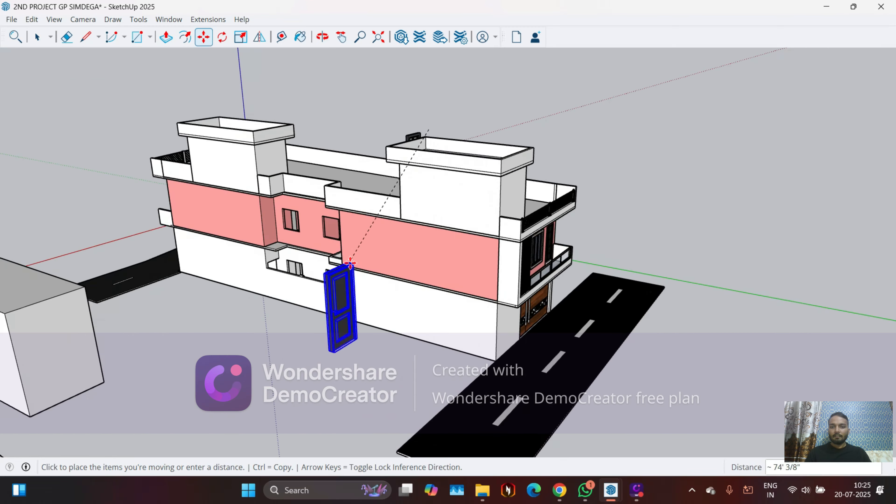
scroll(257, 236, "up", 4)
middle_click_drag(261, 244, 662, 305)
scroll(626, 212, "down", 8)
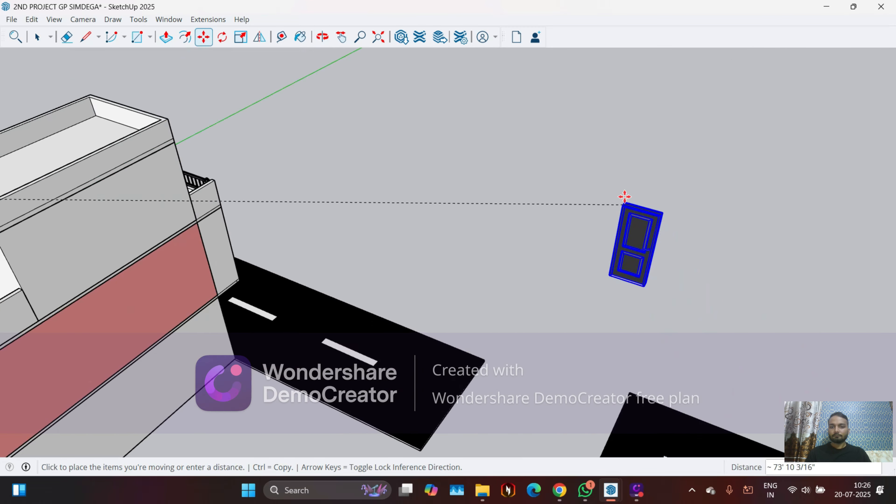
scroll(339, 344, "up", 3)
scroll(346, 328, "up", 6)
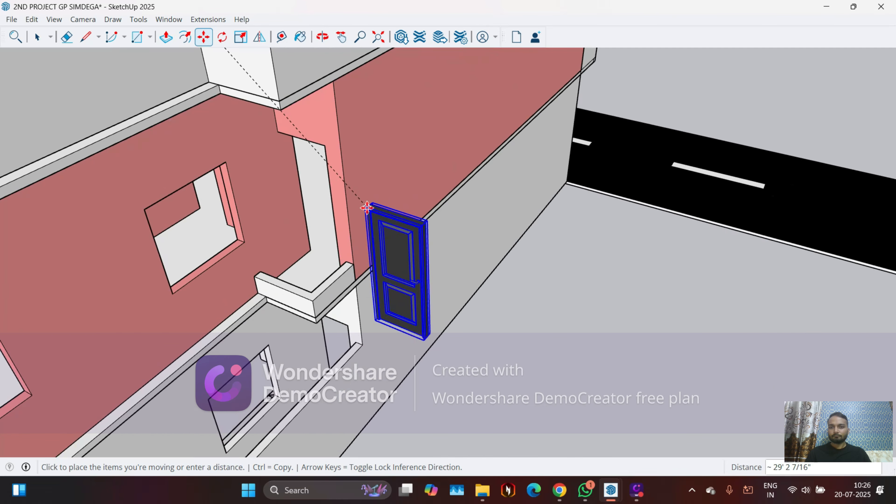
middle_click_drag(314, 181, 317, 154)
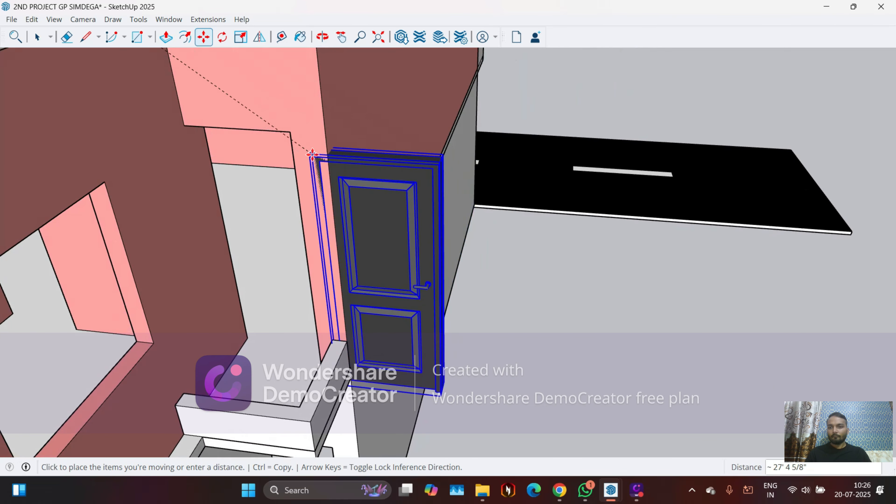
scroll(150, 110, "up", 5)
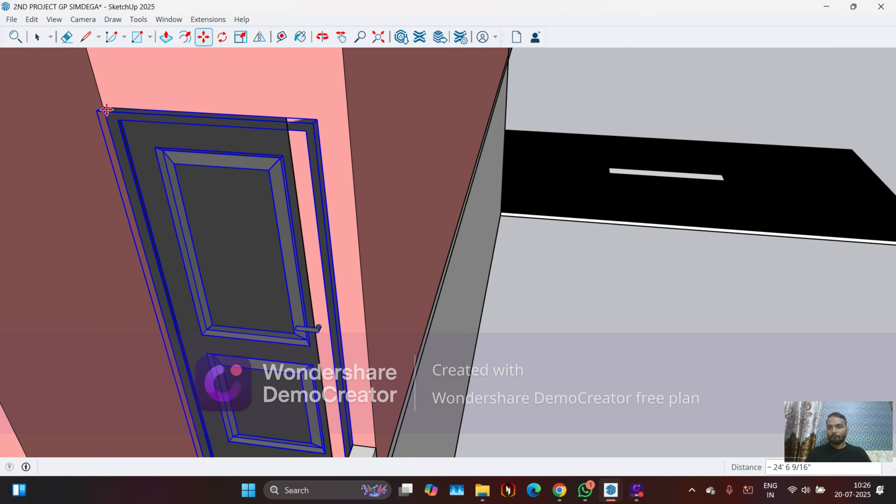
Scale the panelled door narrower along the green axis from its free side in the balcony doorway.
key("s")
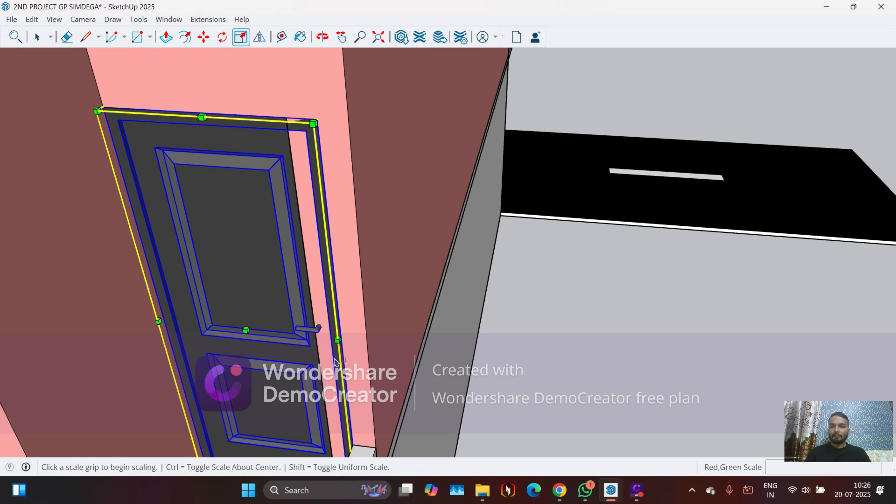
scroll(338, 338, "up", 4)
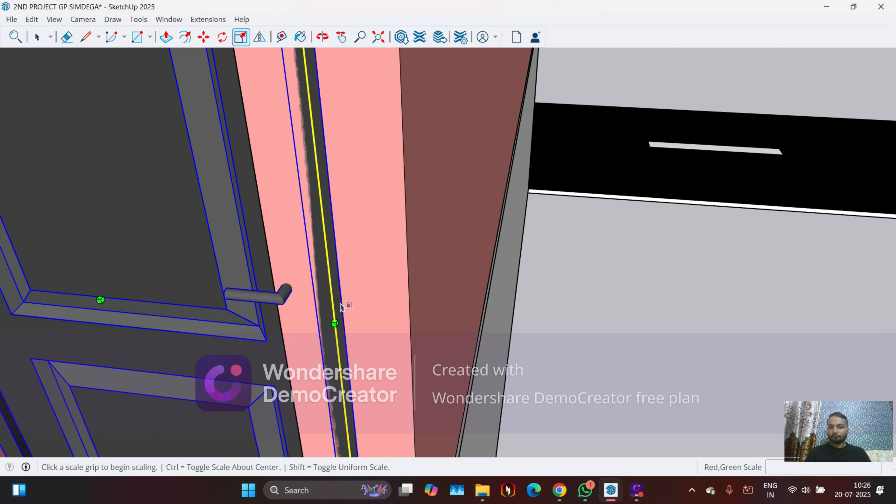
middle_click_drag(349, 276, 312, 288)
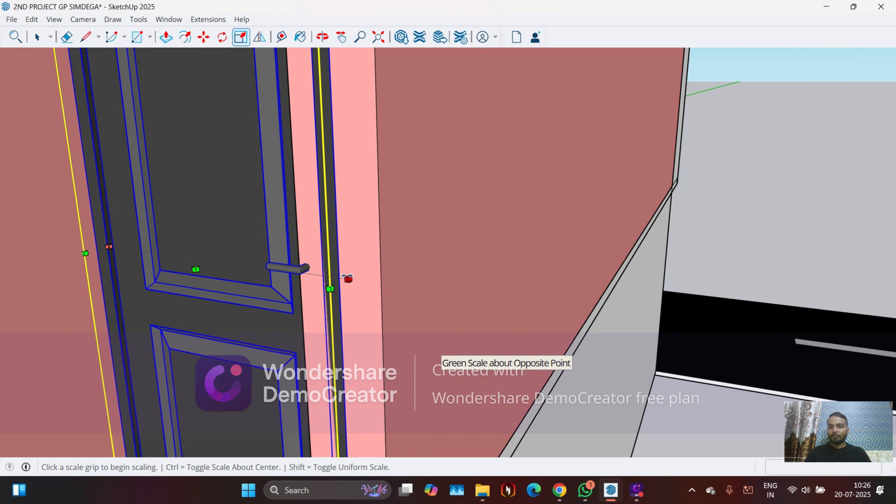
left_click_drag(347, 278, 252, 257)
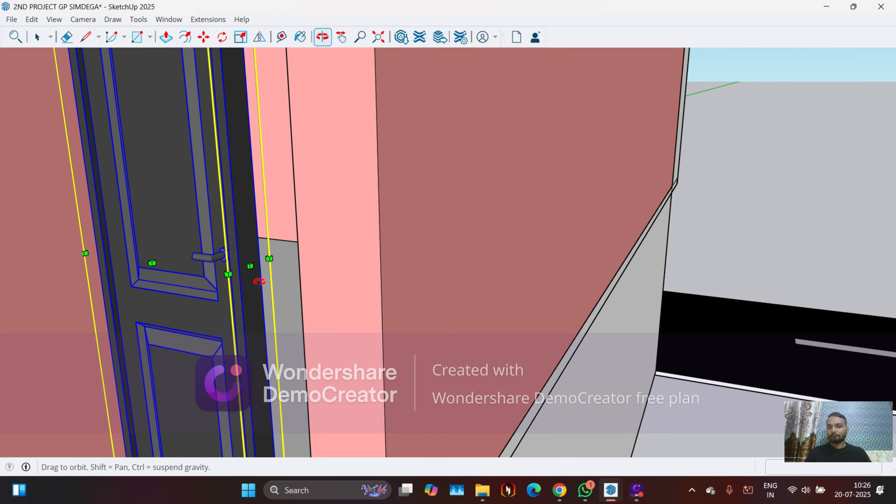
scroll(264, 282, "down", 3)
middle_click_drag(259, 282, 270, 311)
scroll(264, 282, "up", 4)
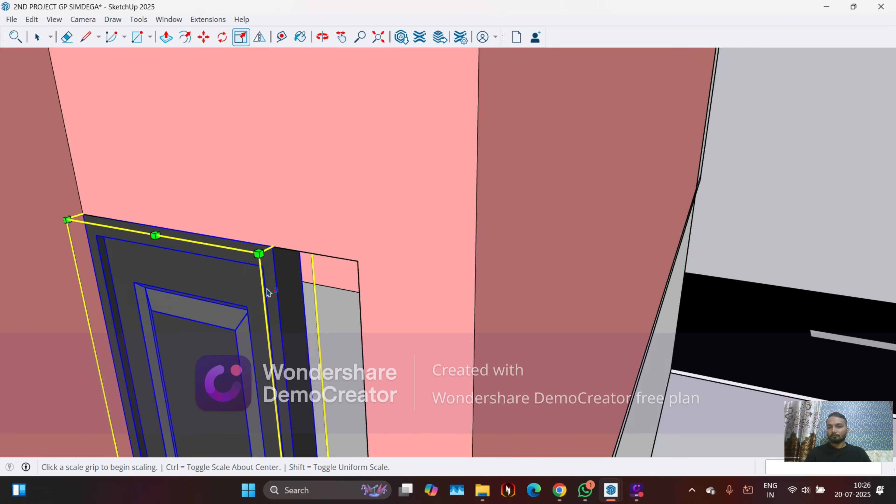
Scale the door by 0.73 along the red axis and widen it along the green axis to fill the doorway.
scroll(273, 314, "down", 5)
middle_click_drag(304, 346, 229, 329)
scroll(261, 399, "up", 2)
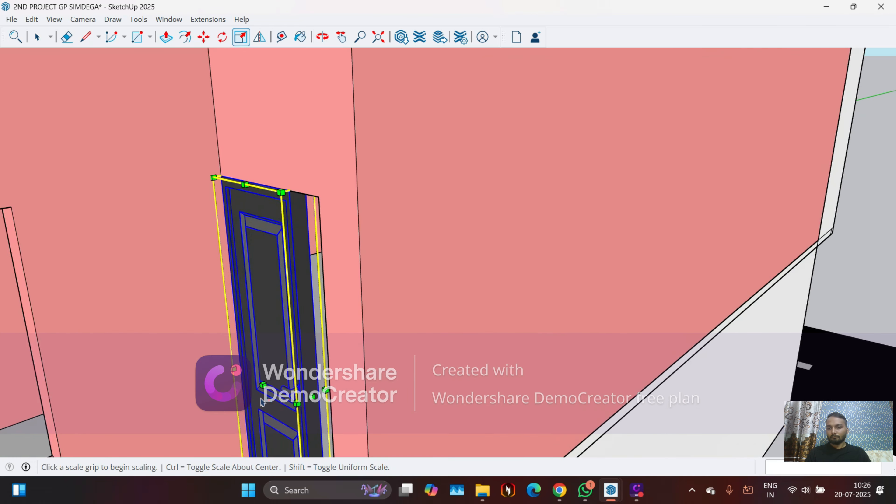
middle_click_drag(261, 403, 258, 399)
scroll(255, 396, "up", 4)
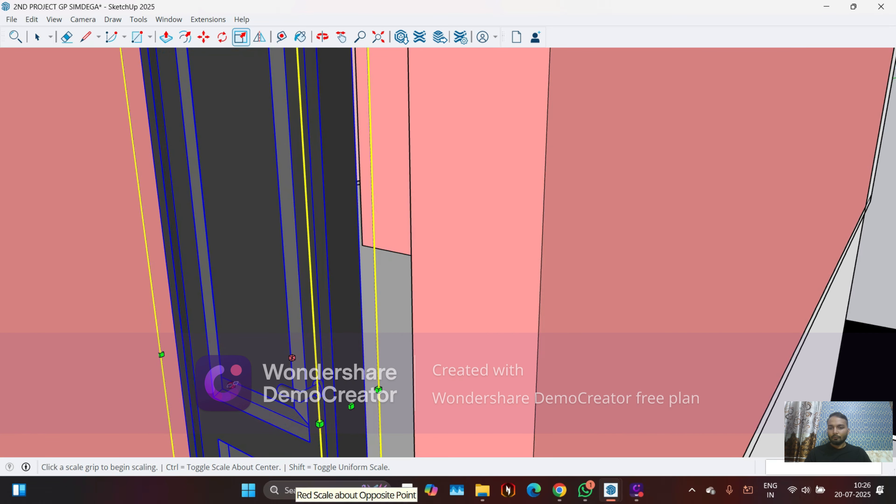
left_click(232, 385)
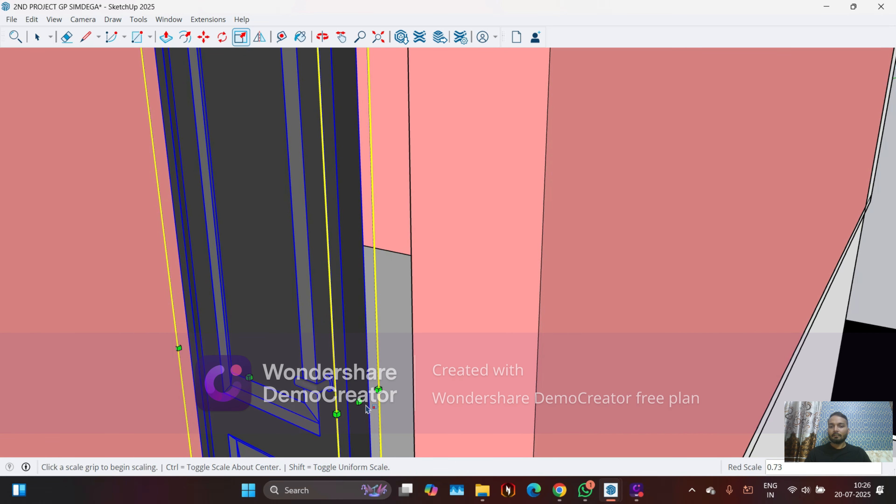
left_click(359, 402)
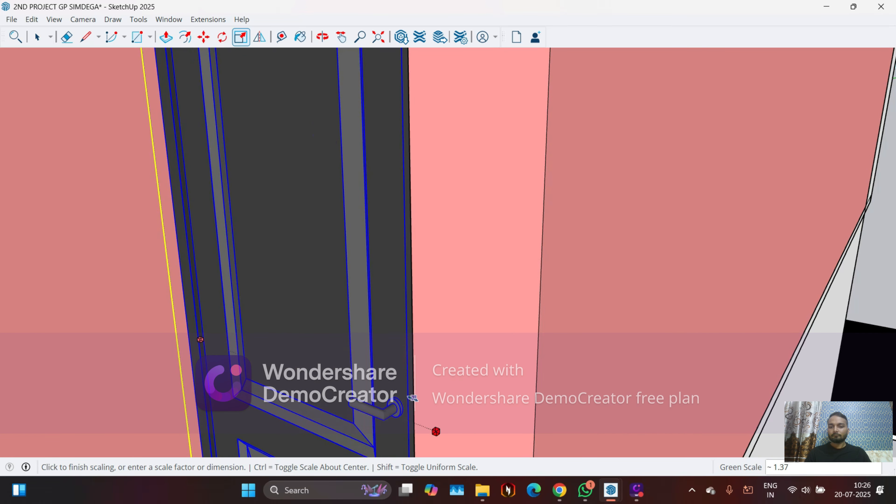
left_click(438, 396)
scroll(438, 356, "down", 6)
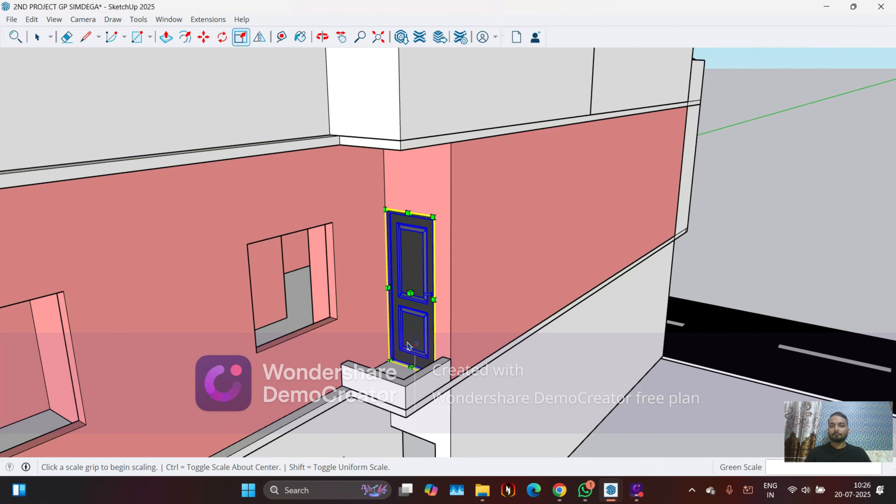
Shorten the door from its bottom along the blue axis, leaving a gap above the balcony floor.
scroll(404, 383, "up", 4)
middle_click_drag(404, 382, 402, 379)
scroll(397, 356, "up", 5)
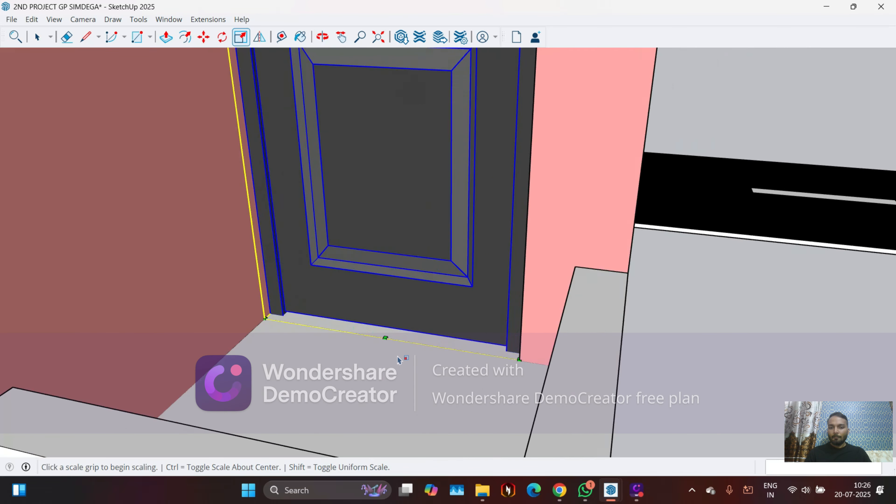
middle_click_drag(389, 325, 403, 300)
scroll(391, 331, "up", 3)
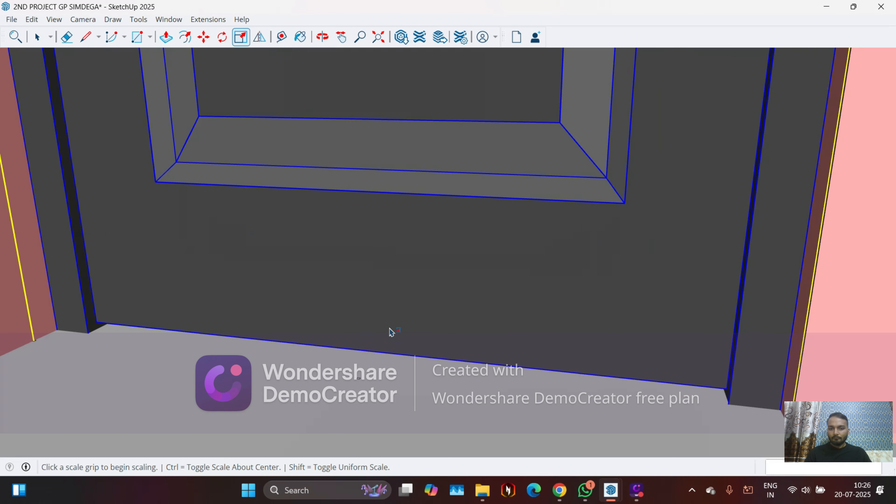
left_click(381, 353)
left_click(390, 266)
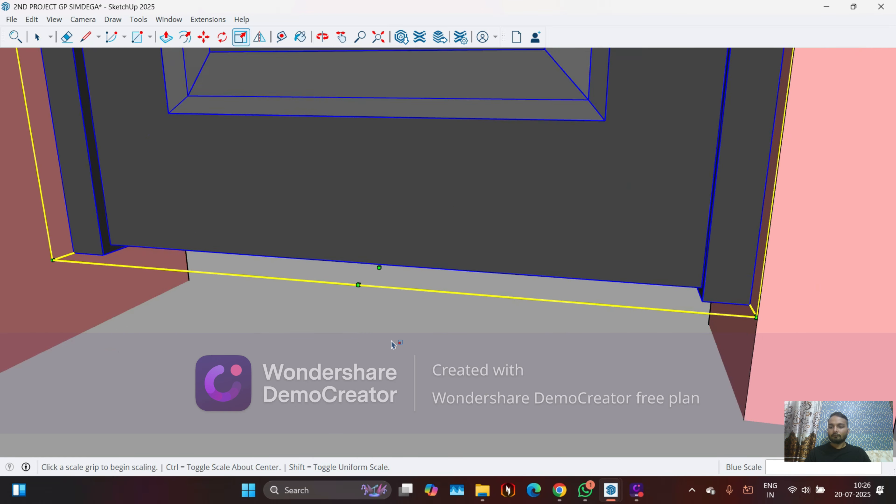
Draw a 2' 7" by 10" rectangle on the floor beneath the door and pull it up 4" as a sill.
scroll(392, 341, "down", 3)
middle_click_drag(365, 349, 347, 335)
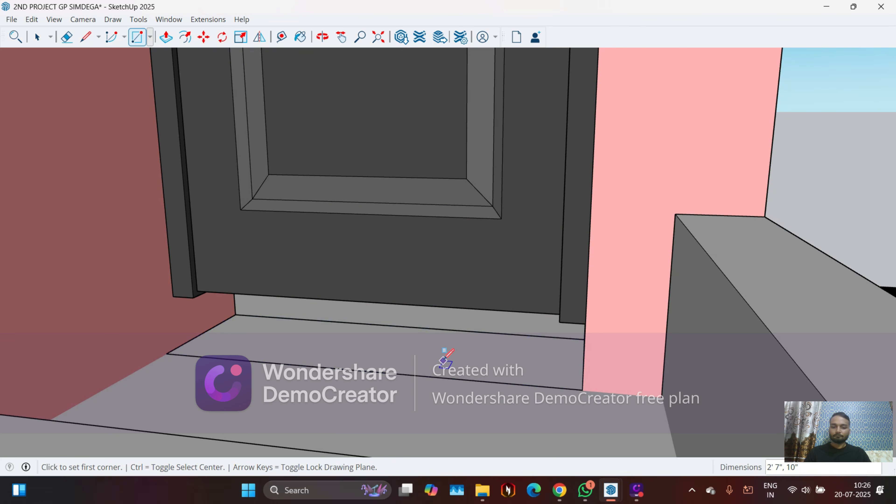
left_click(422, 358)
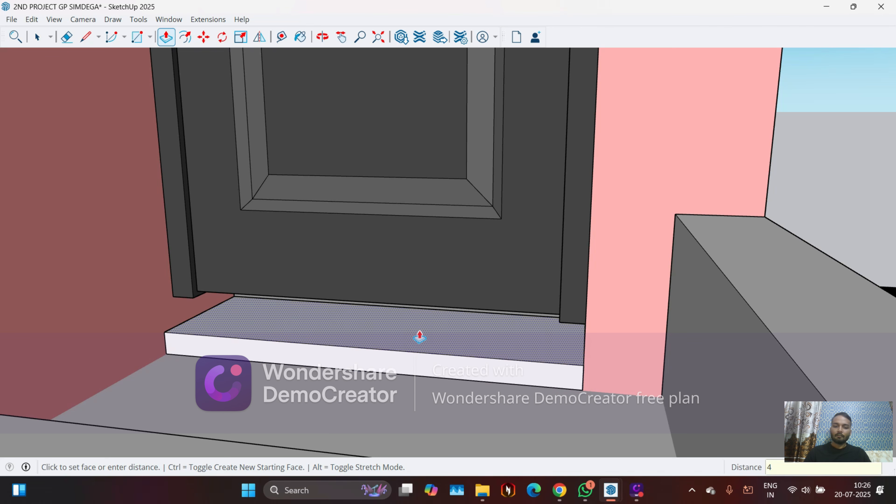
left_click(419, 337)
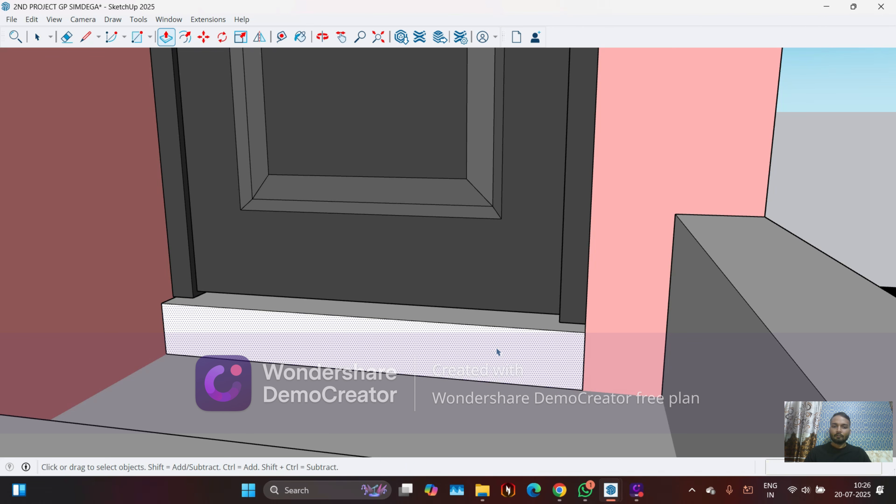
Lower the sill's front top edge about 1" and stretch the door's bottom down to meet the sill.
key("space")
key("m")
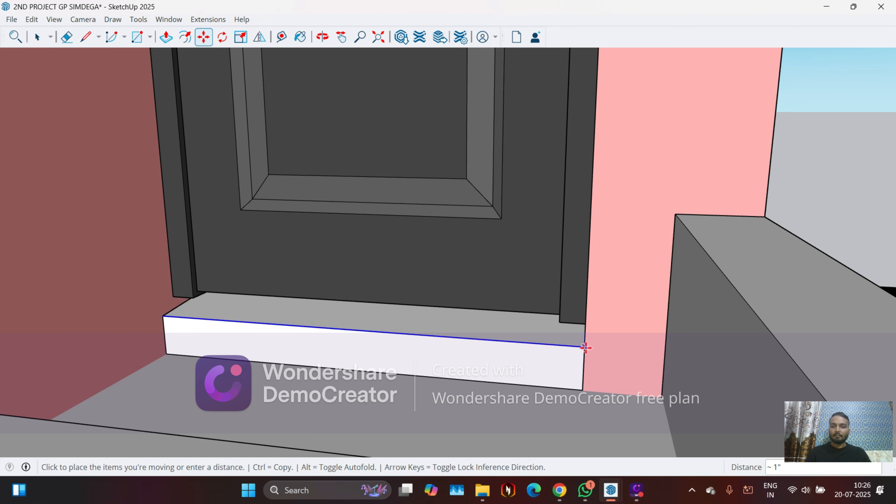
middle_click_drag(452, 371, 406, 366)
scroll(232, 352, "up", 5)
middle_click_drag(230, 351, 129, 292)
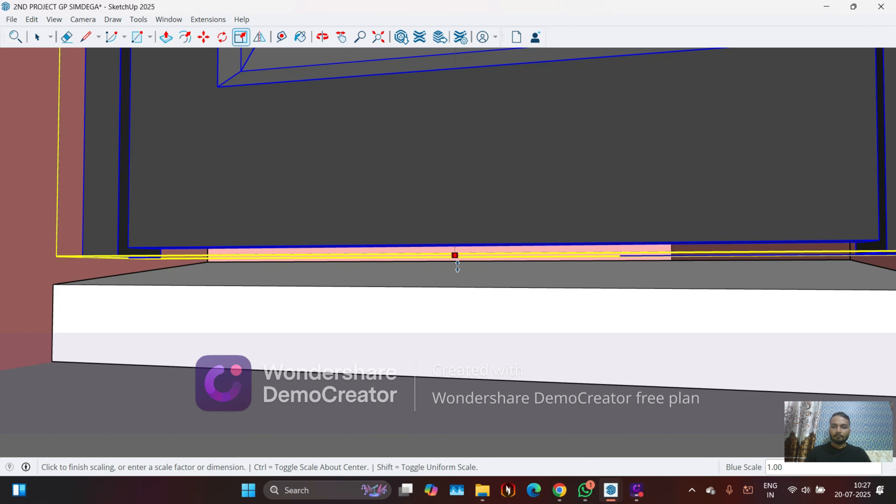
left_click(466, 290)
Inspect the fitted balcony door and the surrounding openings from outside the house.
scroll(324, 310, "down", 3)
middle_click_drag(324, 310, 294, 418)
scroll(227, 320, "down", 3)
middle_click_drag(352, 334, 169, 328)
scroll(313, 358, "down", 3)
scroll(248, 336, "down", 3)
middle_click_drag(291, 308, 510, 378)
scroll(328, 351, "up", 3)
scroll(328, 351, "up", 2)
scroll(310, 346, "down", 3)
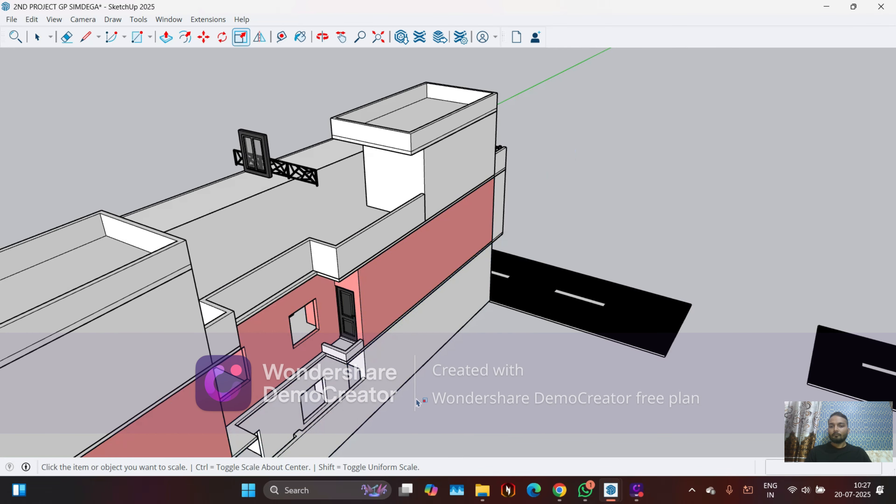
Copy the fitted balcony door by its top corner 10' 4" down into the ground-floor doorway directly below.
middle_click_drag(416, 398, 365, 319)
key("space")
scroll(363, 317, "up", 3)
left_click(388, 334)
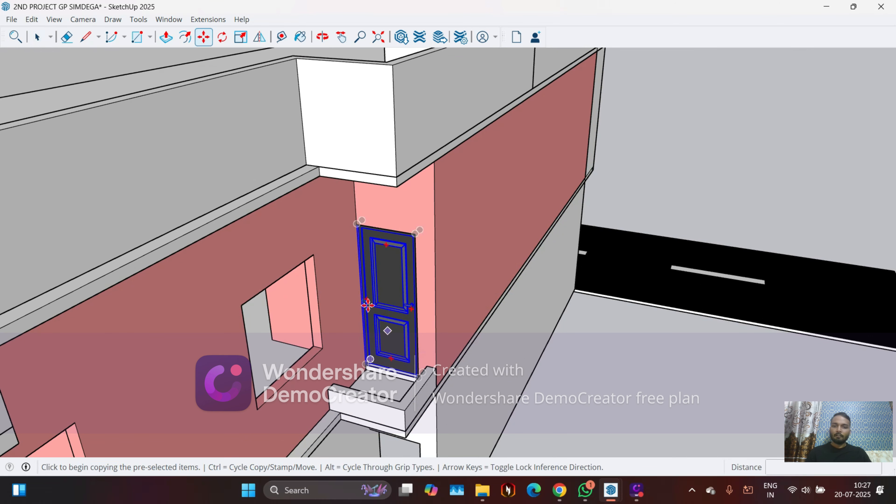
scroll(370, 215, "up", 5)
middle_click_drag(370, 224, 306, 192)
scroll(374, 267, "up", 4)
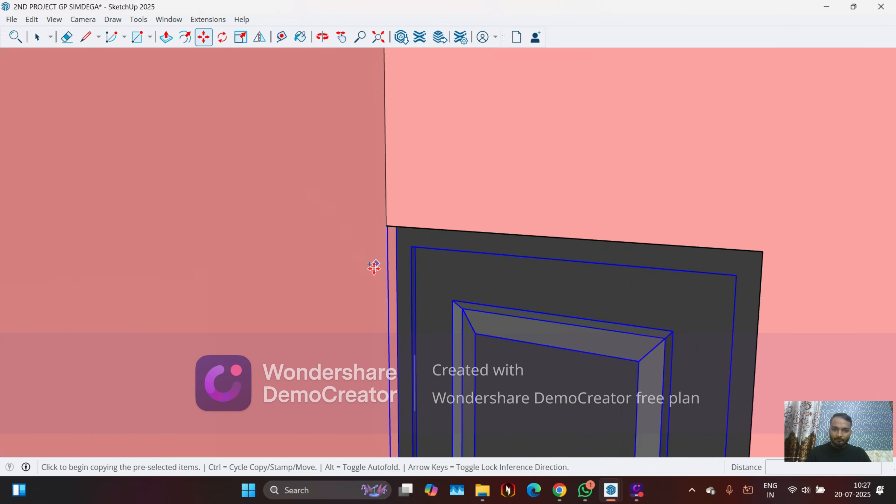
middle_click_drag(374, 267, 408, 297)
left_click(405, 293)
scroll(421, 252, "down", 6)
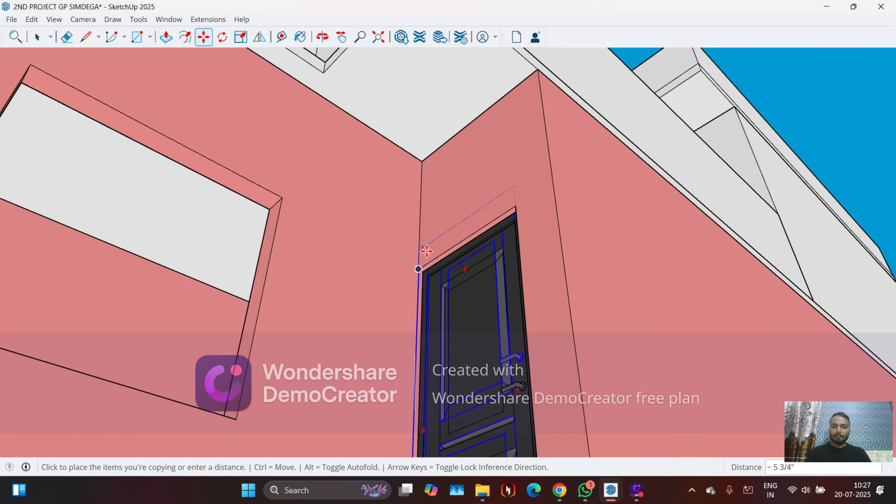
scroll(417, 379, "up", 2)
middle_click_drag(417, 380, 426, 413)
scroll(426, 396, "up", 2)
scroll(419, 283, "up", 2)
middle_click_drag(459, 295, 486, 346)
scroll(461, 300, "up", 5)
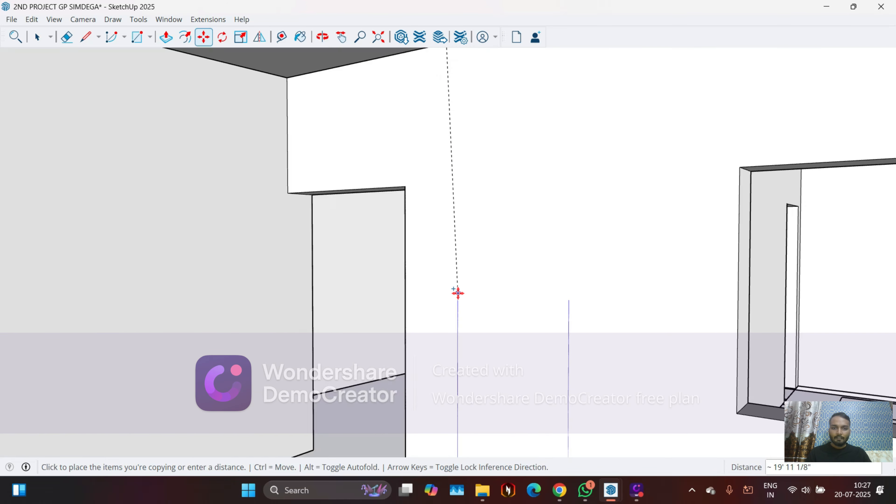
scroll(458, 298, "down", 2)
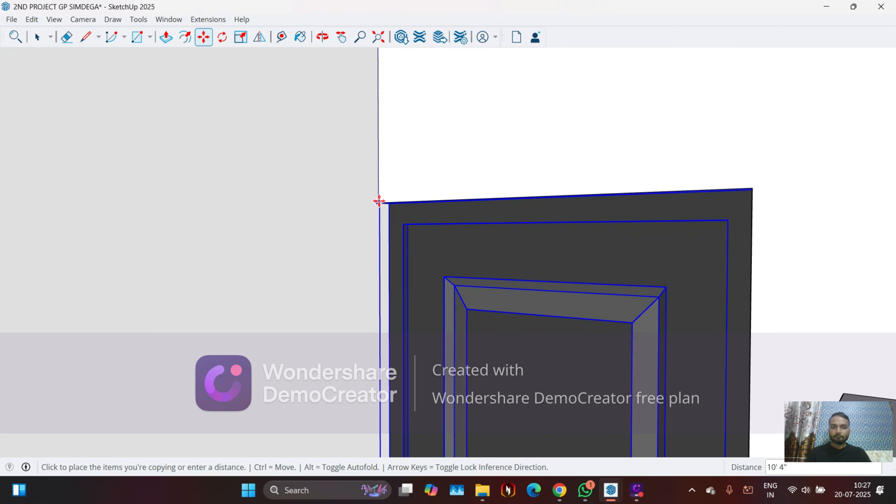
left_click(378, 201)
scroll(519, 293, "down", 9)
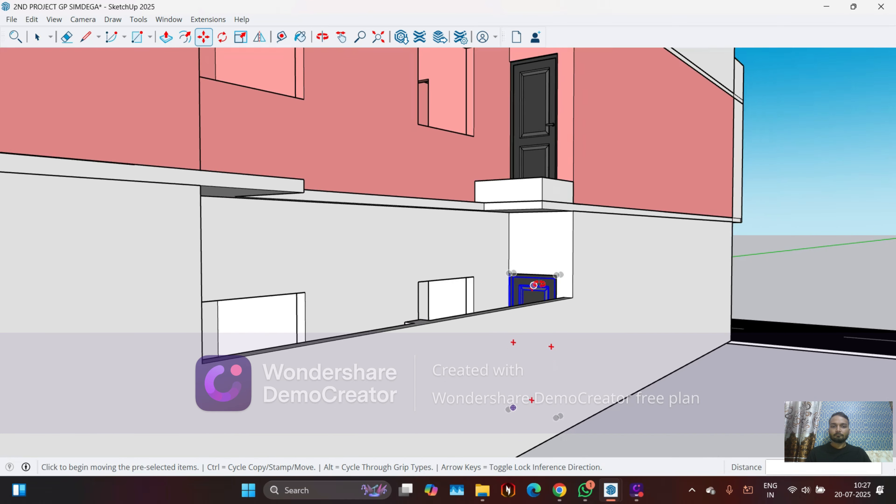
Copy the ground-floor door by its top corner across to the doorway at the opposite end of the recess.
middle_click_drag(534, 287, 466, 330)
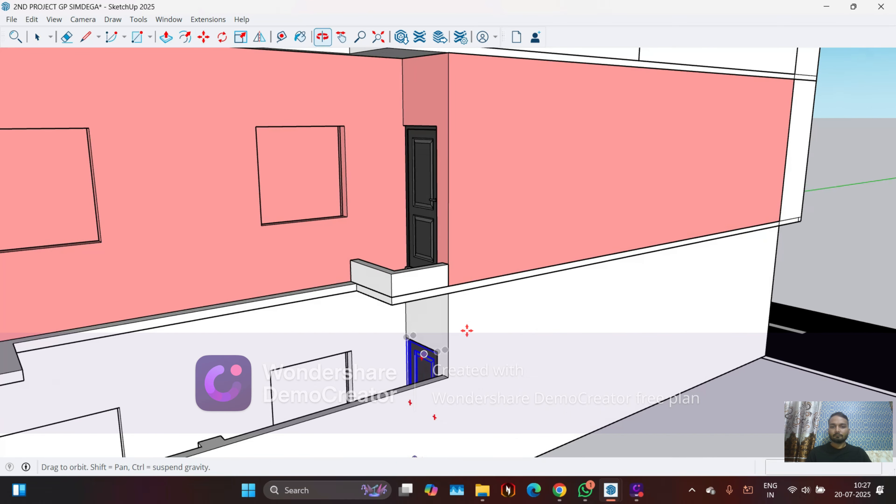
scroll(592, 349, "down", 5)
middle_click_drag(610, 360, 598, 388)
scroll(426, 398, "up", 2)
scroll(536, 372, "up", 5)
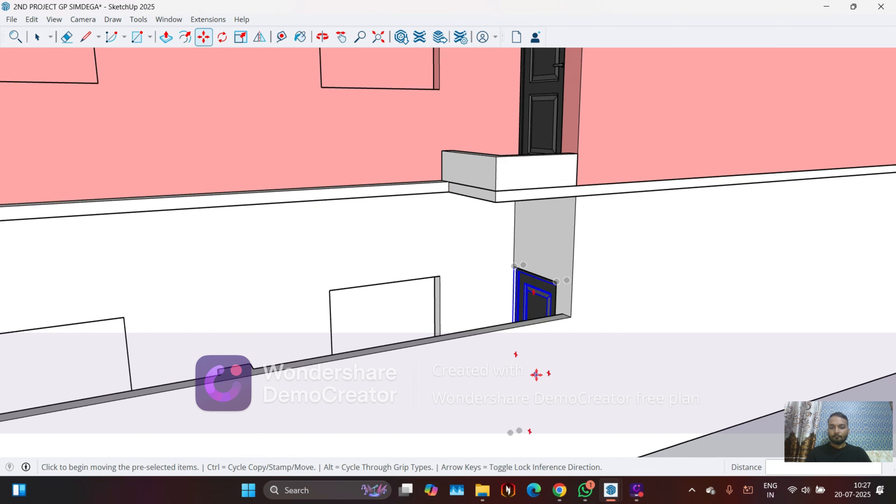
scroll(552, 308, "up", 3)
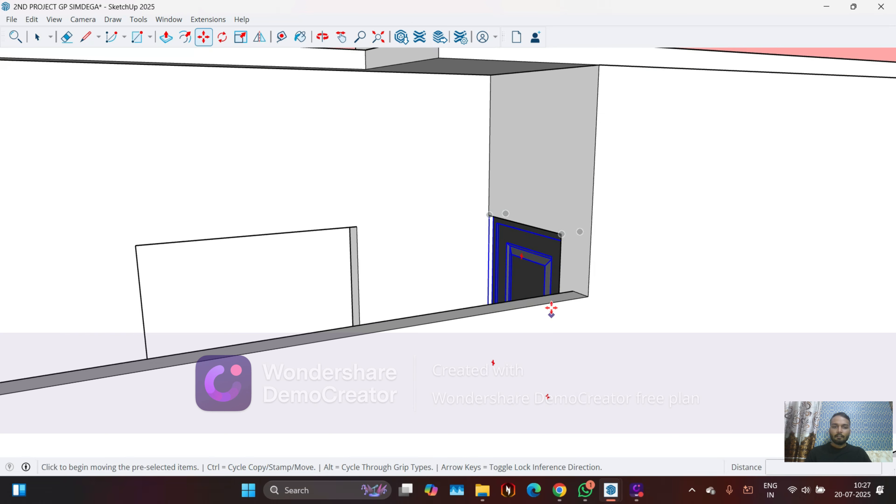
left_click(565, 233)
scroll(729, 234, "down", 6)
scroll(741, 260, "down", 3)
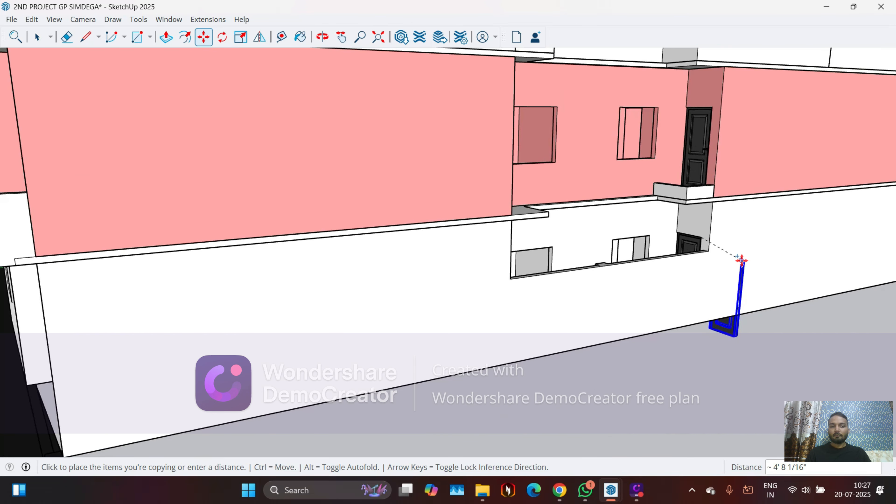
middle_click_drag(741, 260, 523, 300)
scroll(79, 289, "up", 3)
scroll(347, 284, "up", 2)
scroll(344, 281, "up", 3)
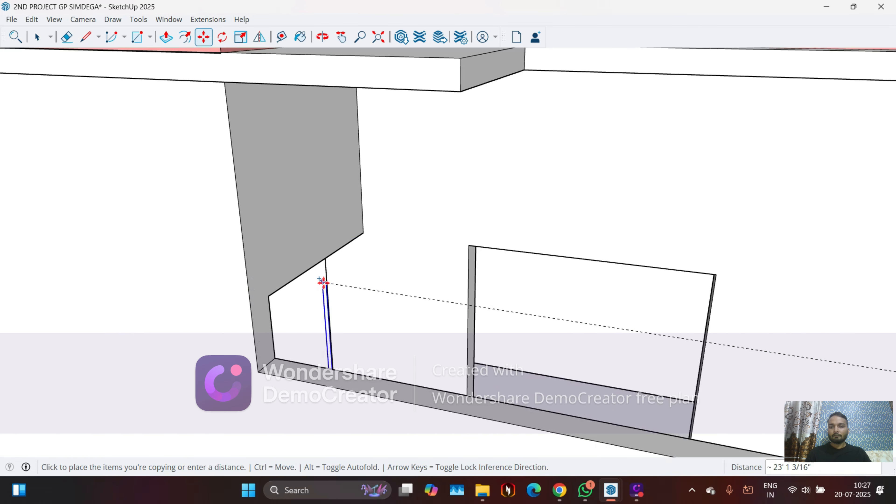
middle_click_drag(324, 280, 256, 296)
scroll(257, 296, "up", 2)
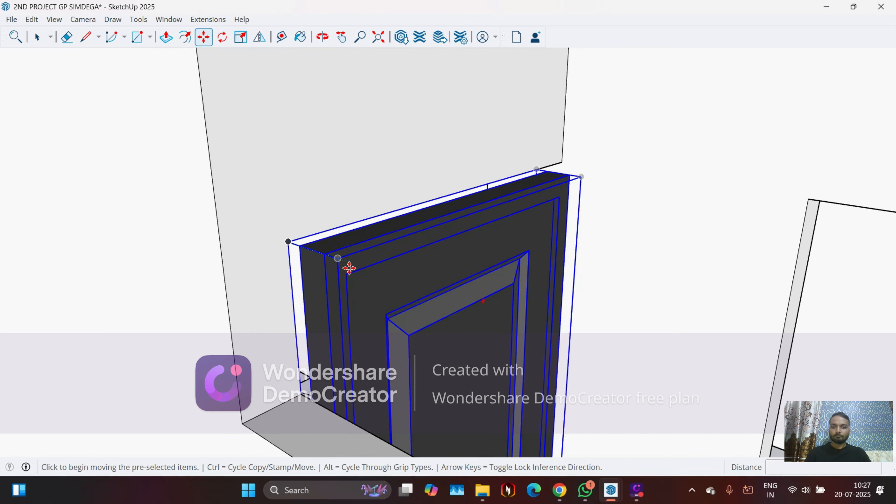
Move the copied door about 5 3/16" so its front top corner meets the doorway's corner.
left_click(338, 259)
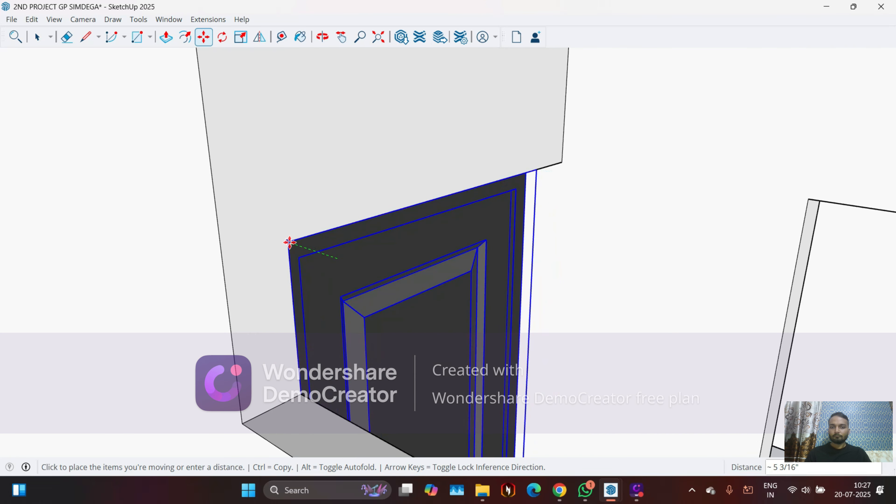
middle_click_drag(419, 289, 504, 319)
middle_click_drag(434, 314, 396, 307)
Scale the copied ground-floor door's width by about 1.16 so its edge reaches the adjacent recess wall.
middle_click_drag(448, 414, 410, 457)
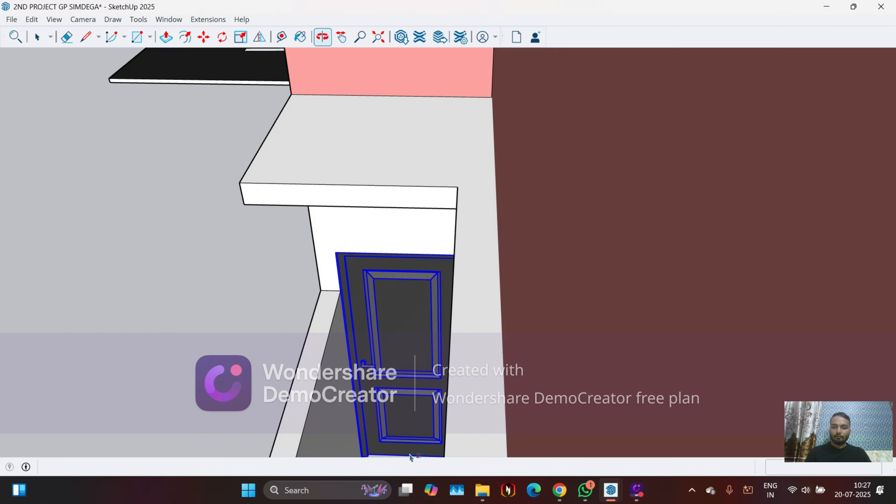
middle_click_drag(392, 409, 438, 400)
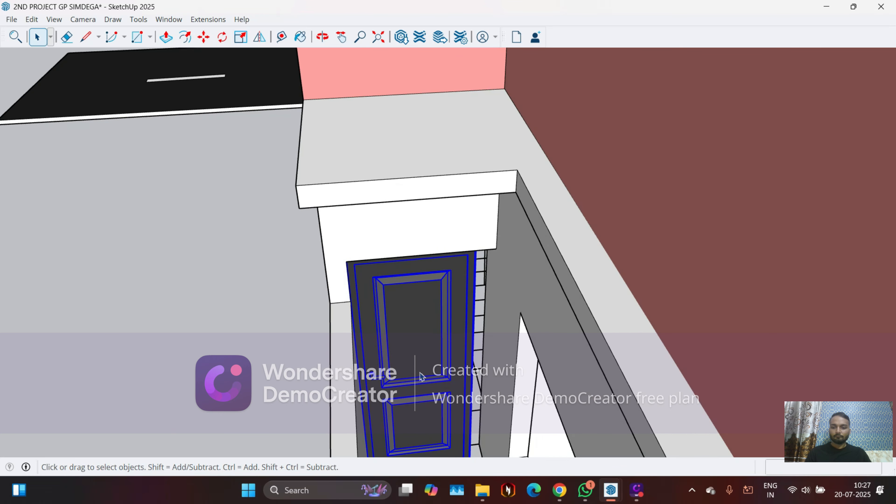
scroll(449, 384, "up", 10)
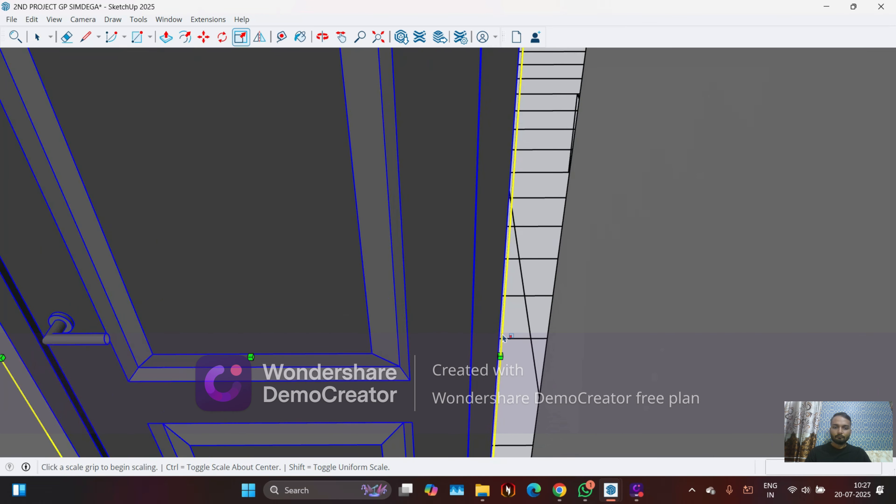
mouse_move(502, 337)
middle_mouse_down()
mouse_move(494, 341)
mouse_move(515, 341)
middle_mouse_up()
left_click(514, 319)
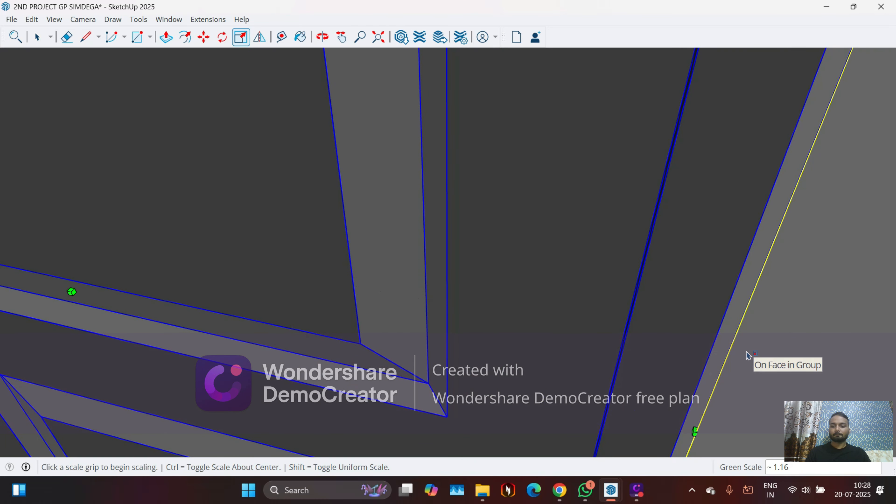
scroll(594, 316, "down", 10)
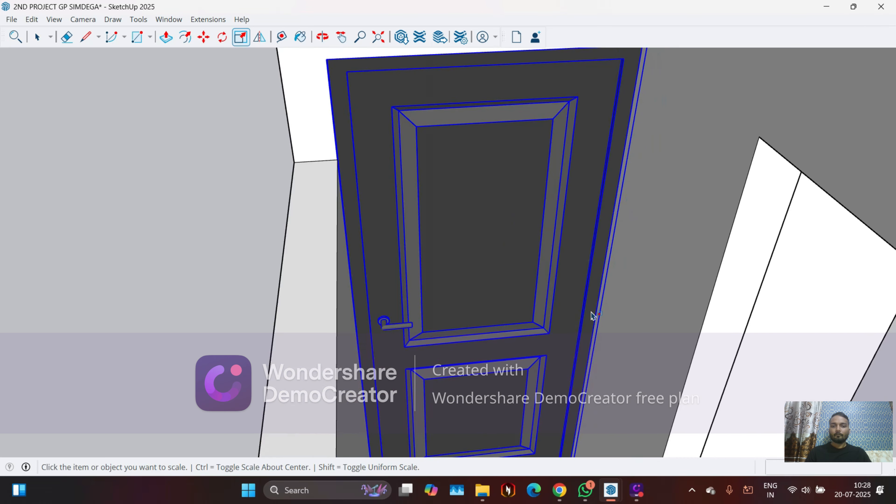
Inspect the widened door's fit at the sill and sides of its doorway.
middle_click_drag(593, 316, 536, 443)
scroll(535, 280, "down", 6)
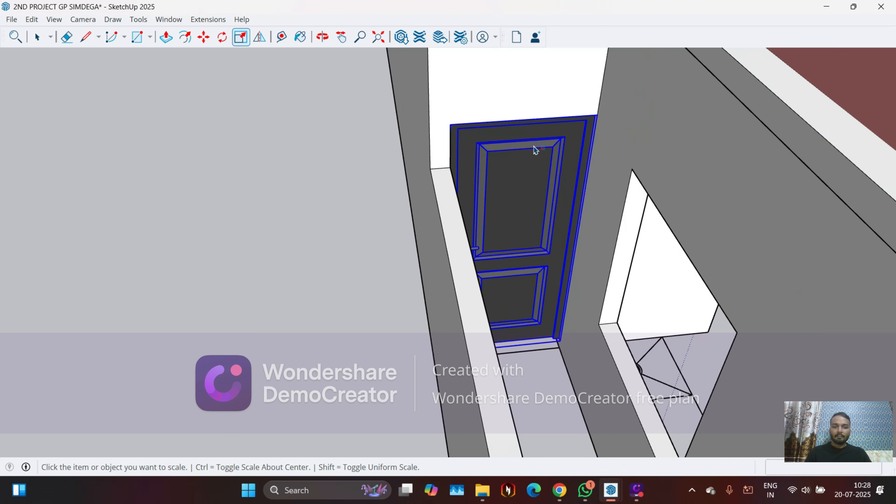
middle_click_drag(535, 146, 511, 372)
scroll(511, 372, "up", 6)
middle_click_drag(475, 334, 553, 286)
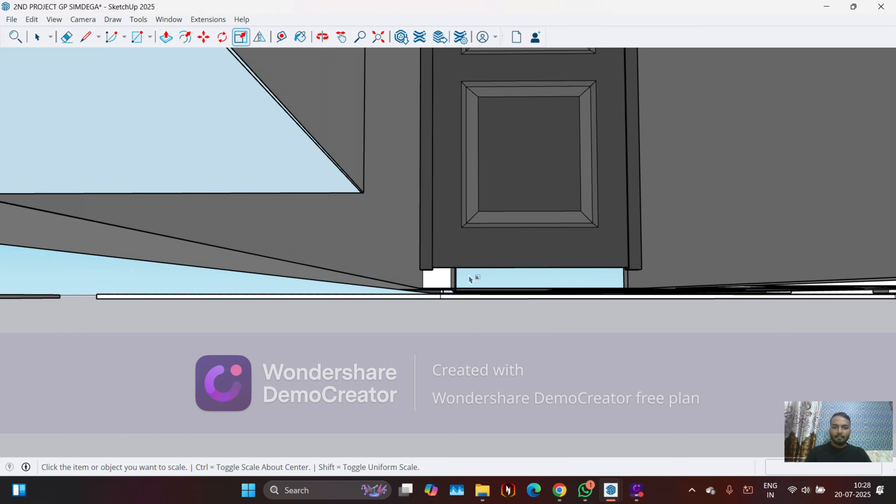
scroll(427, 285, "down", 5)
middle_click_drag(427, 285, 293, 216)
middle_click_drag(309, 269, 476, 234)
Examine the side facade's balcony door, window openings and ground-floor recess from outside and from below.
key("s")
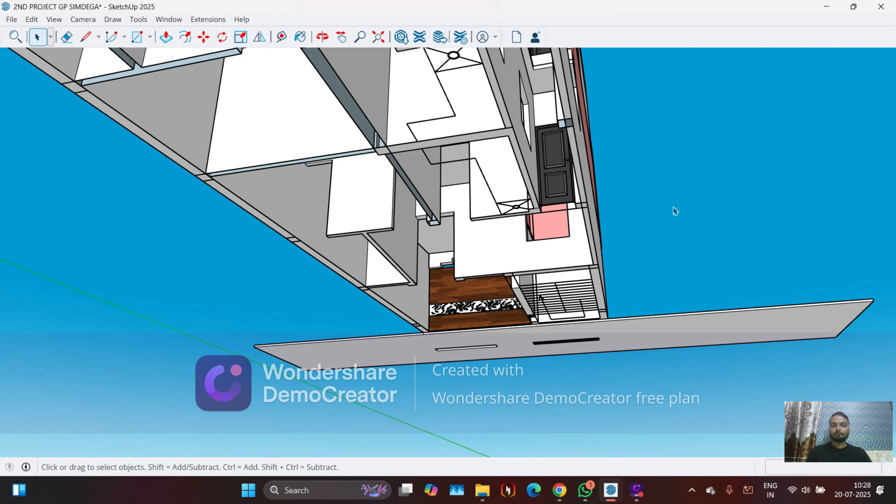
middle_click_drag(600, 230, 387, 134)
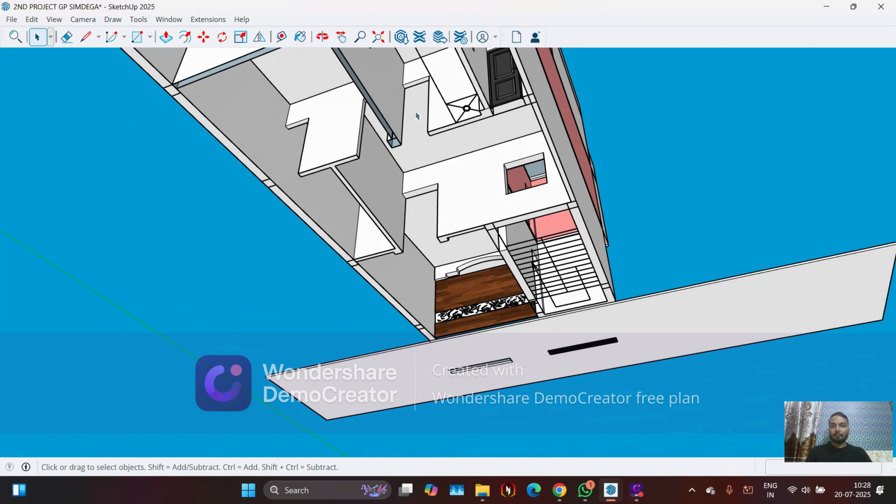
middle_click_drag(465, 160, 392, 159)
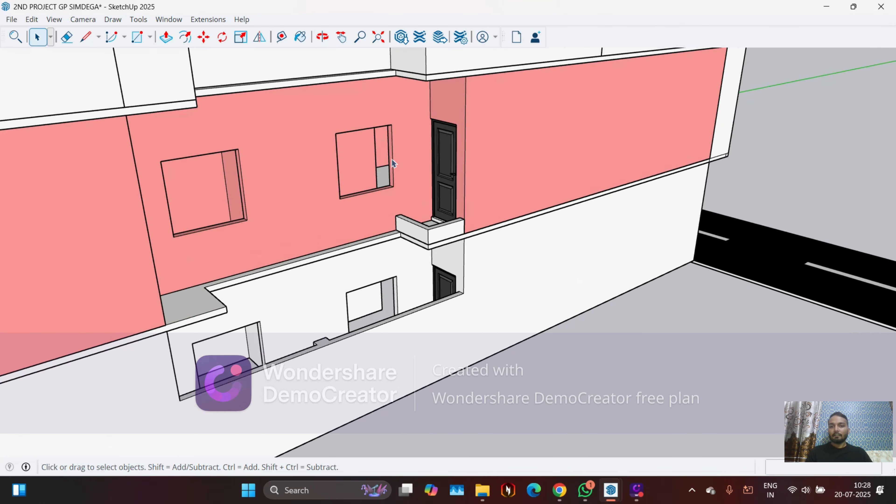
scroll(392, 158, "up", 5)
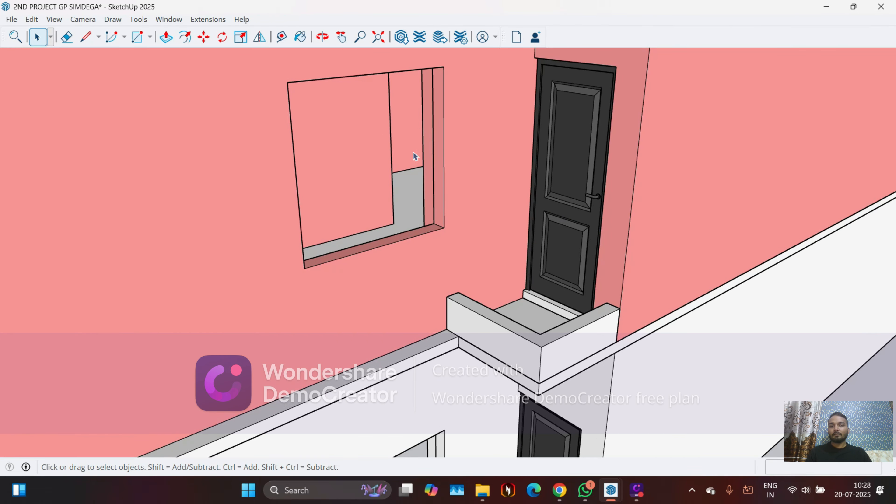
middle_click_drag(413, 152, 408, 275)
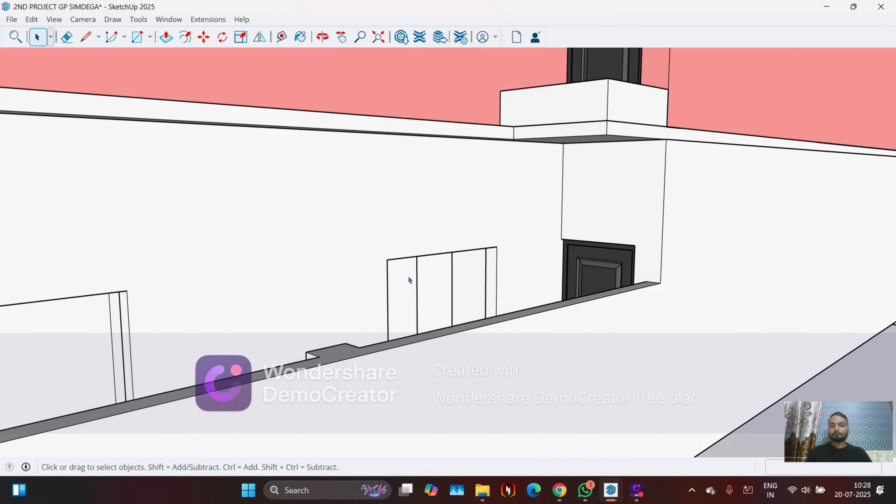
scroll(395, 321, "down", 5)
middle_click_drag(415, 321, 525, 268)
Copy the recess door by its bottom corner about 7' 10 1/16" across to the interior doorway beside the column.
scroll(525, 268, "up", 4)
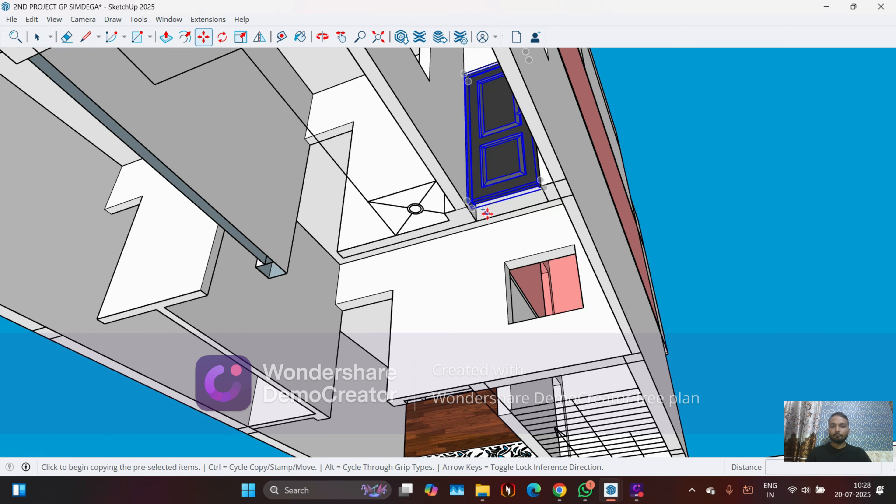
scroll(487, 213, "up", 3)
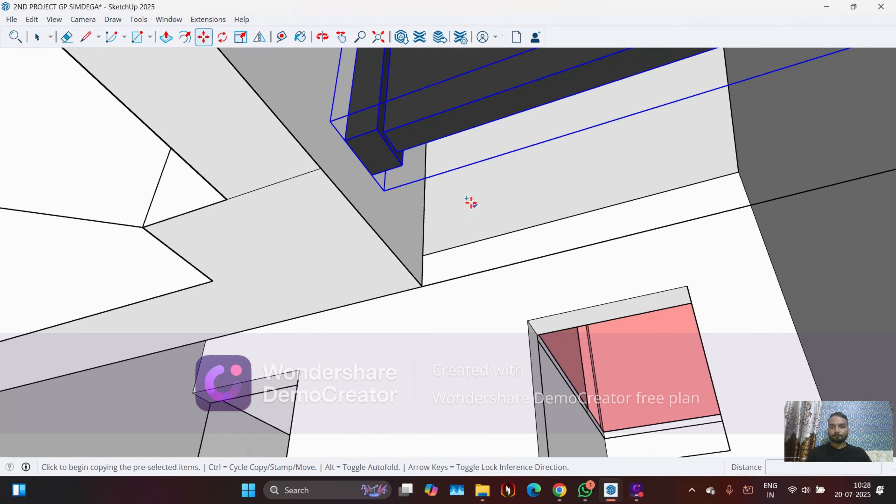
left_click(346, 143)
scroll(585, 214, "down", 5)
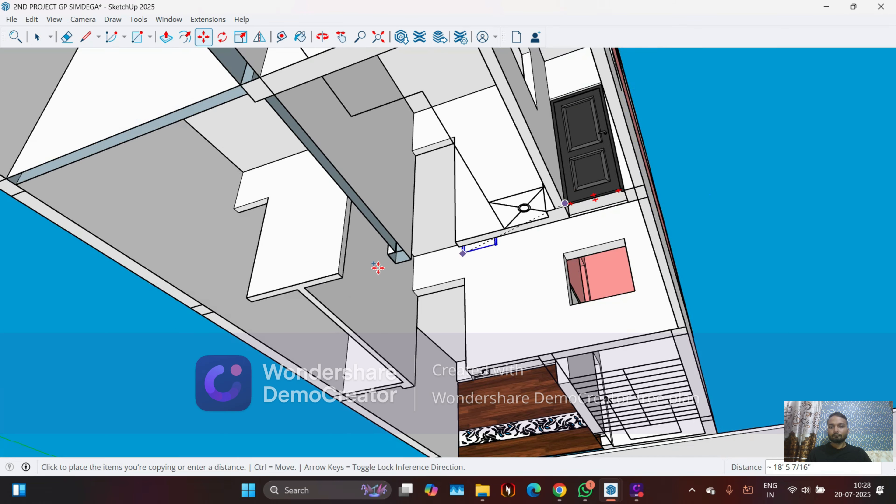
scroll(430, 241, "up", 3)
scroll(527, 219, "up", 2)
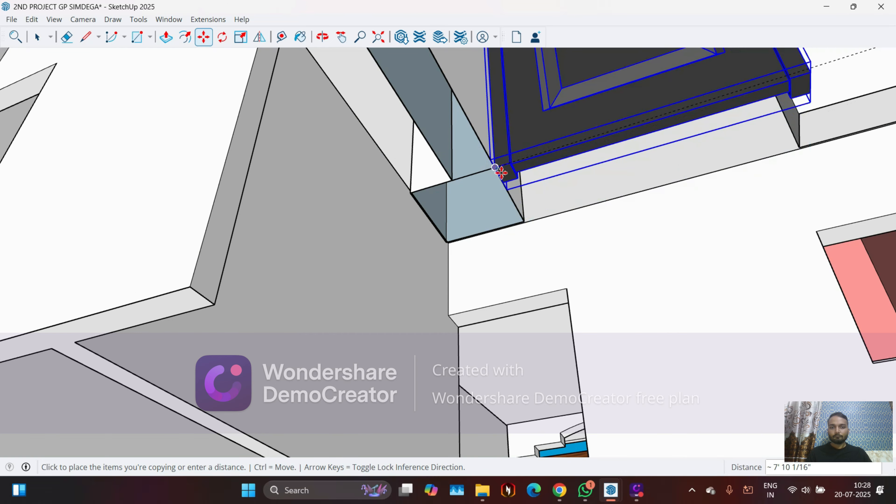
Move the copied interior door 6 3/8" so its bottom corner meets the end corner of the adjoining wall.
middle_click_drag(818, 163, 536, 176)
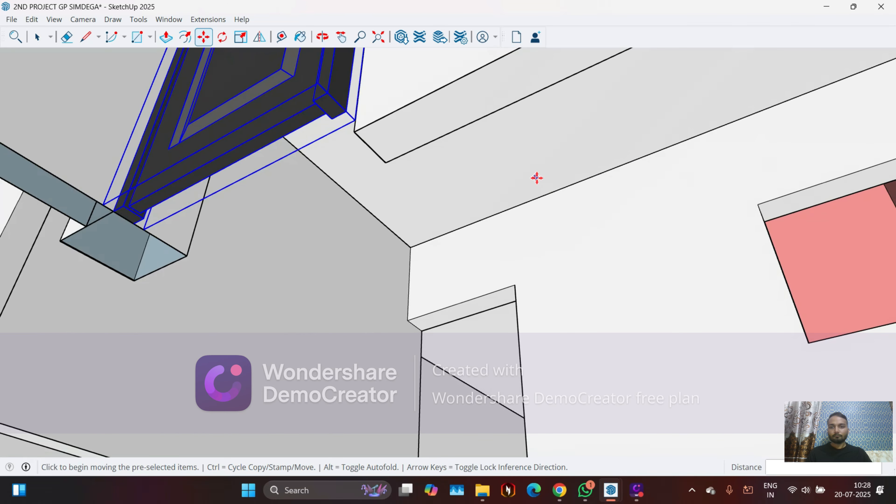
scroll(504, 271, "down", 3)
scroll(473, 222, "up", 2)
scroll(473, 221, "up", 4)
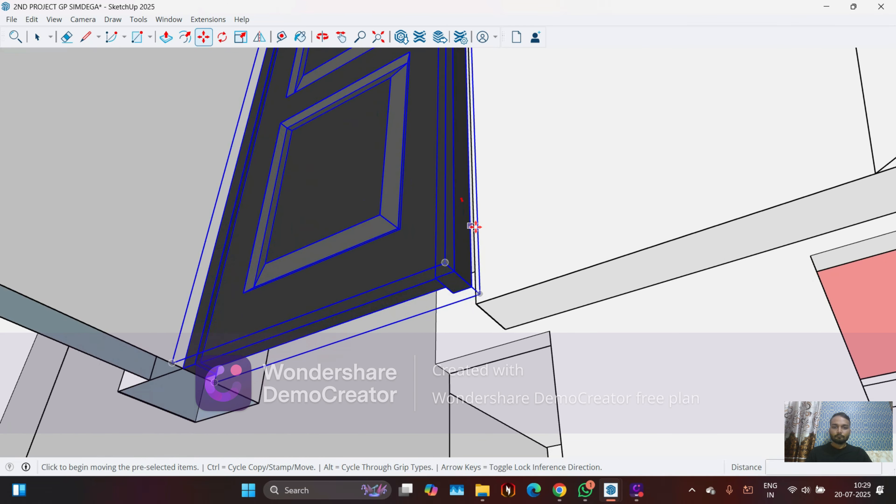
left_click(441, 254)
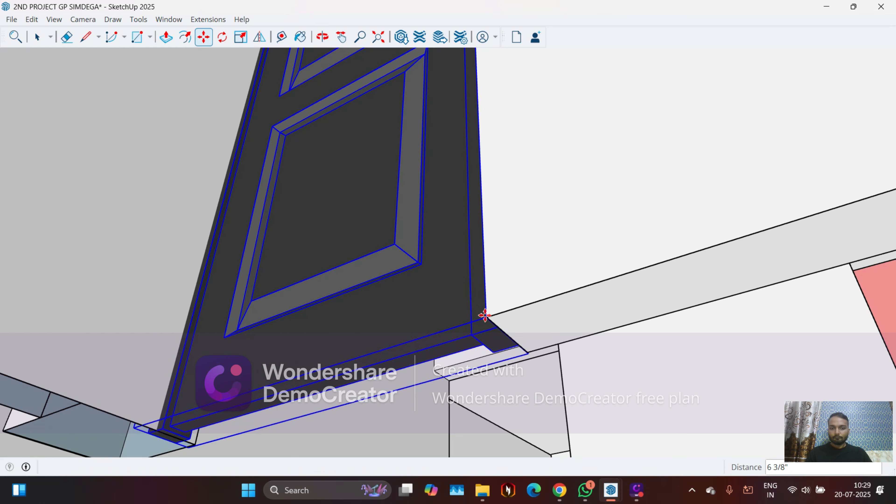
Scale the interior door's width by about 0.97 so its side edge fits against the column.
middle_click_drag(475, 310, 590, 324)
middle_click_drag(520, 338, 145, 313)
scroll(241, 330, "down", 4)
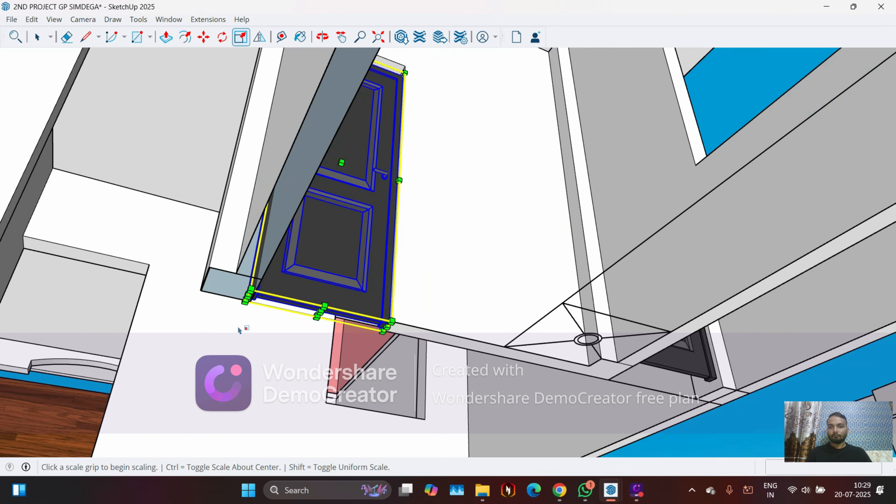
middle_click_drag(249, 295, 265, 212)
scroll(282, 113, "up", 4)
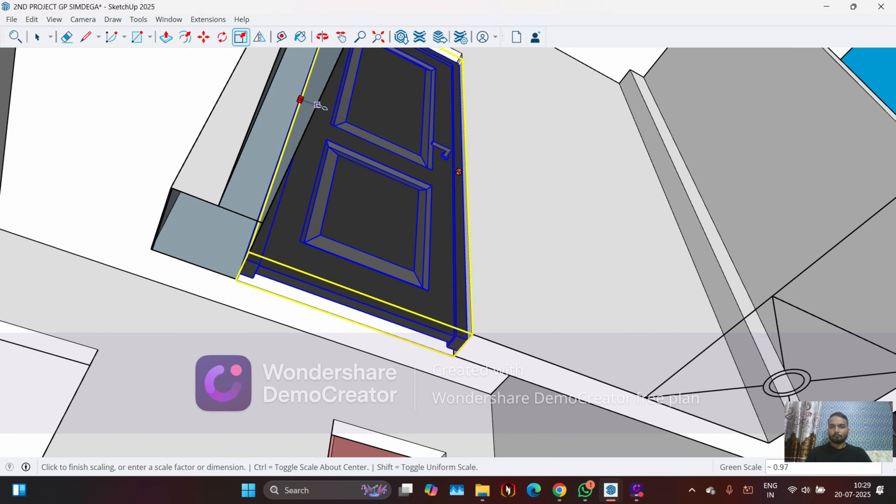
middle_click_drag(321, 113, 346, 244)
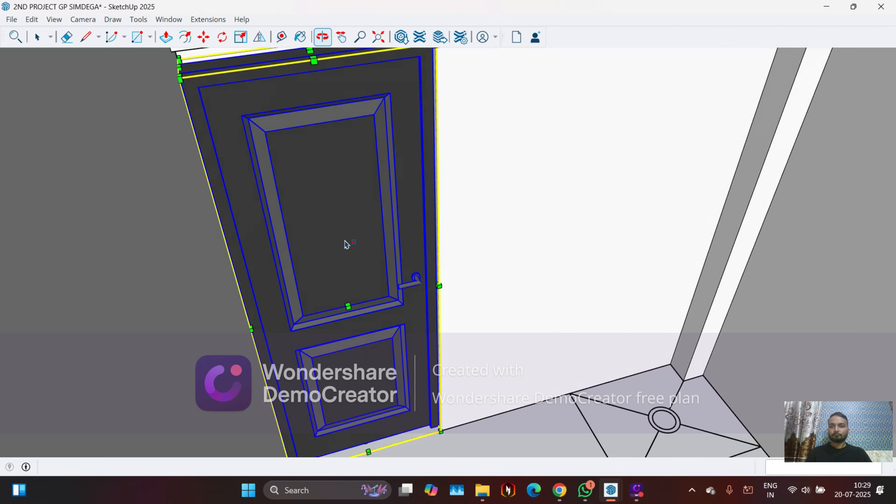
middle_click_drag(240, 93, 401, 194)
scroll(375, 291, "down", 4)
scroll(428, 339, "down", 8)
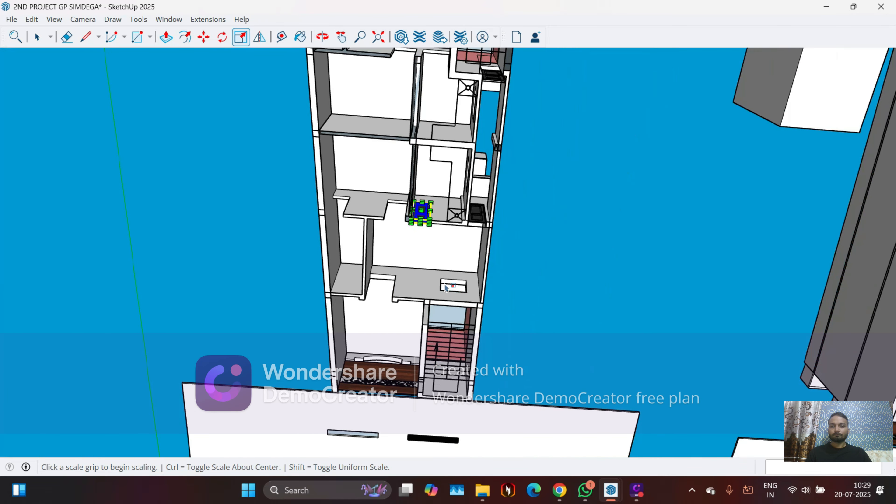
Scale the interior door's height upward until its top edge meets the underside of the opening's lintel.
scroll(415, 195, "up", 4)
scroll(408, 195, "up", 8)
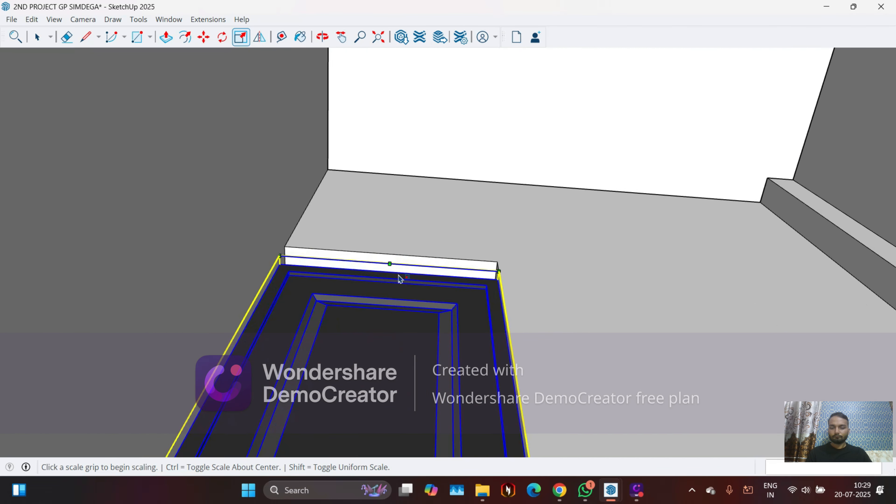
middle_click_drag(400, 279, 417, 412)
scroll(373, 345, "up", 3)
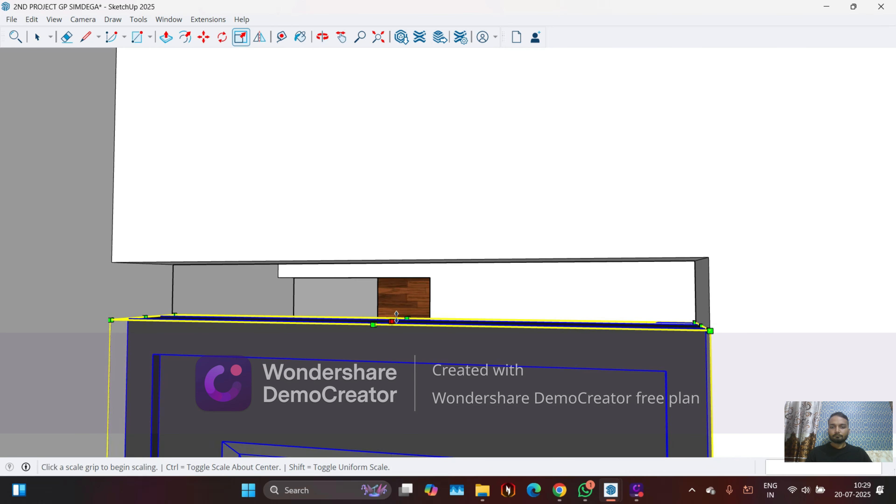
scroll(390, 322, "up", 3)
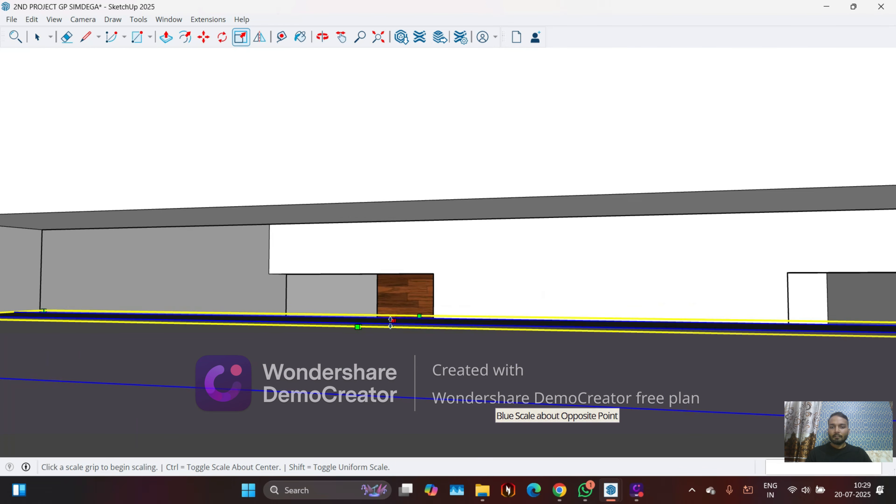
left_click_drag(393, 299, 384, 216)
left_click(377, 205)
scroll(399, 178, "down", 6)
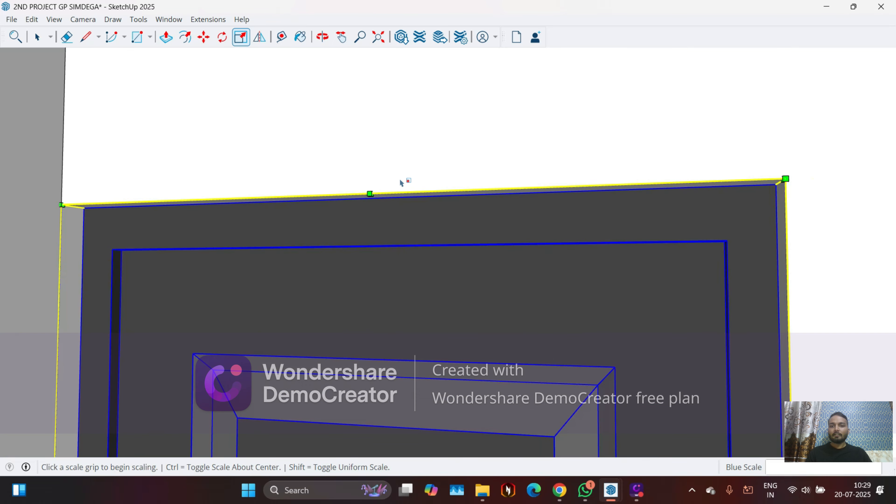
middle_click_drag(453, 216, 545, 240)
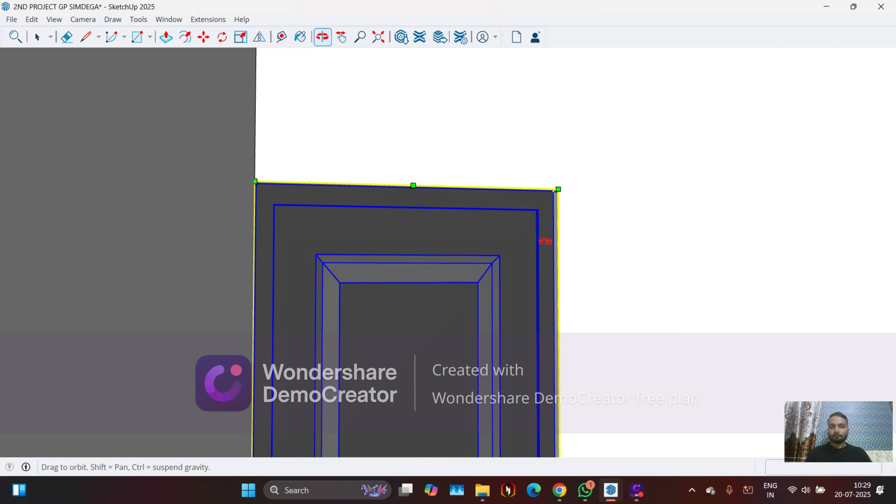
middle_click_drag(554, 191, 432, 152)
scroll(446, 130, "down", 6)
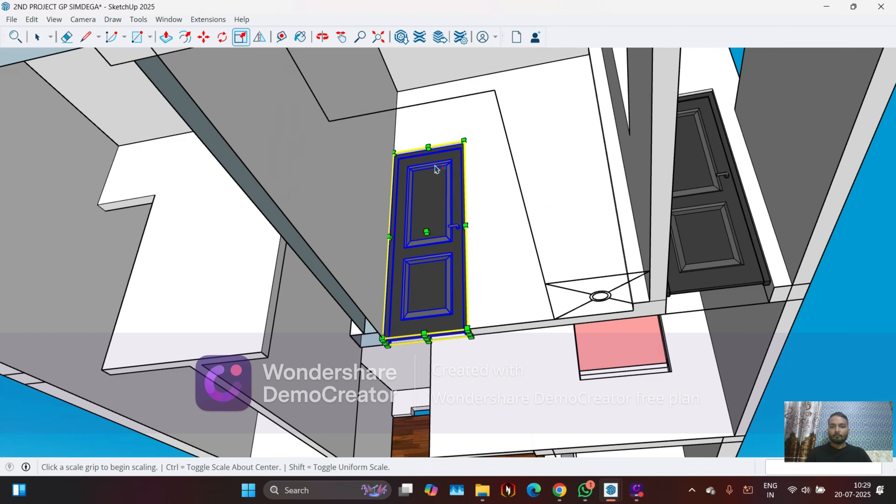
Copy the fitted interior door 10' 4" vertically by its top corner to the matching doorway on the floor above.
scroll(398, 312, "up", 5)
scroll(351, 321, "down", 9)
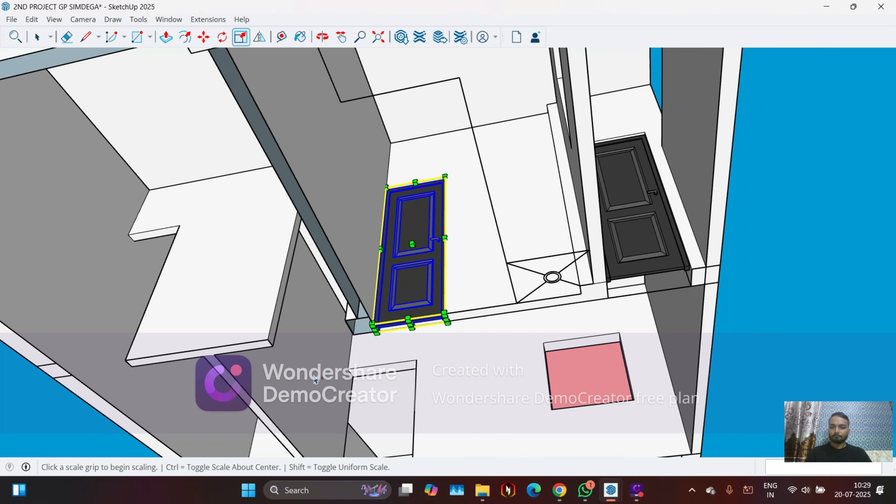
key("Escape")
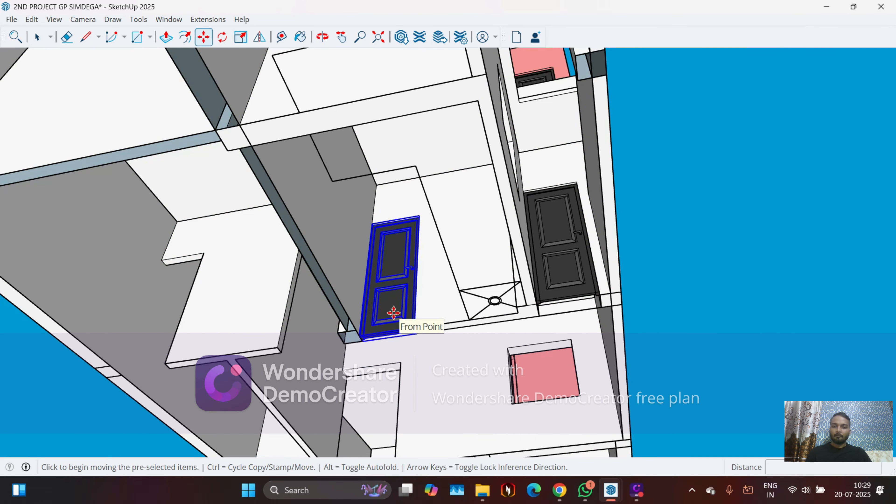
key("ctrl")
scroll(376, 208, "up", 8)
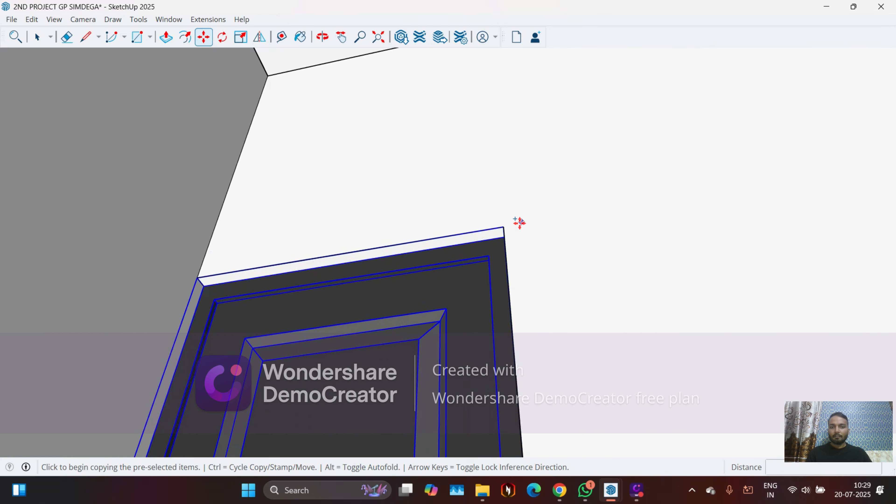
scroll(437, 242, "down", 12)
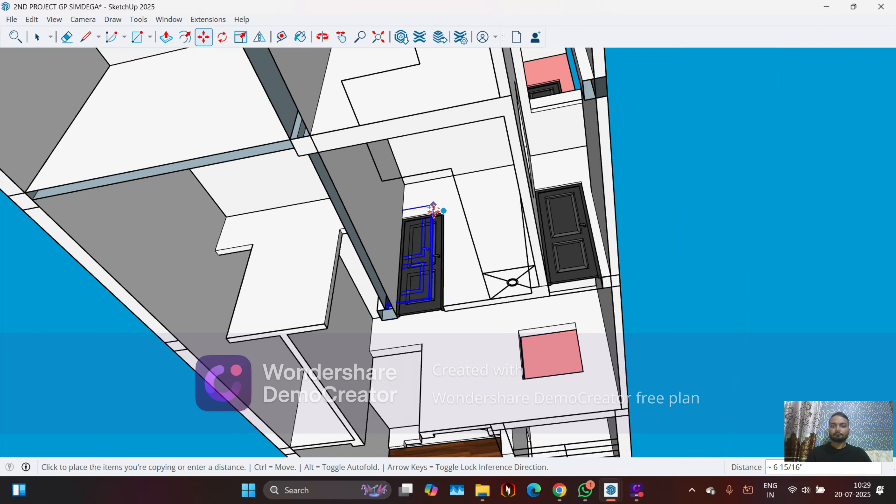
middle_click_drag(434, 206, 330, 363)
scroll(277, 215, "up", 3)
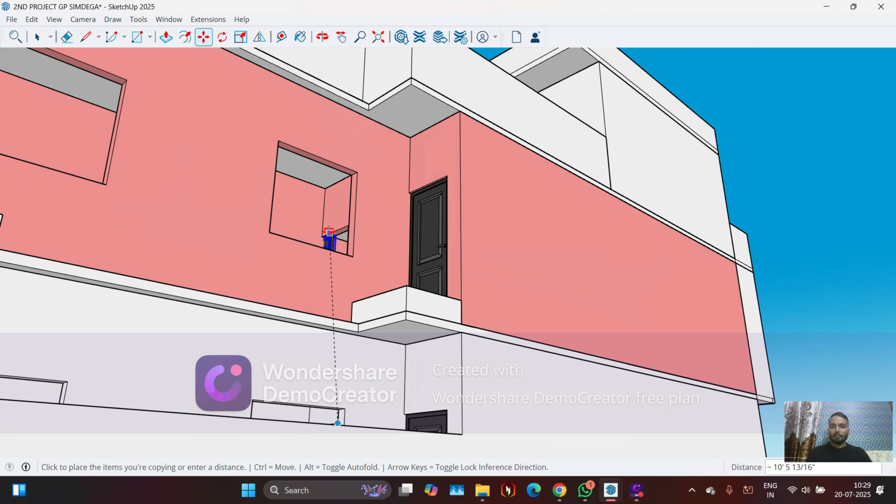
middle_click_drag(330, 237, 386, 264)
scroll(335, 301, "up", 4)
scroll(337, 306, "up", 5)
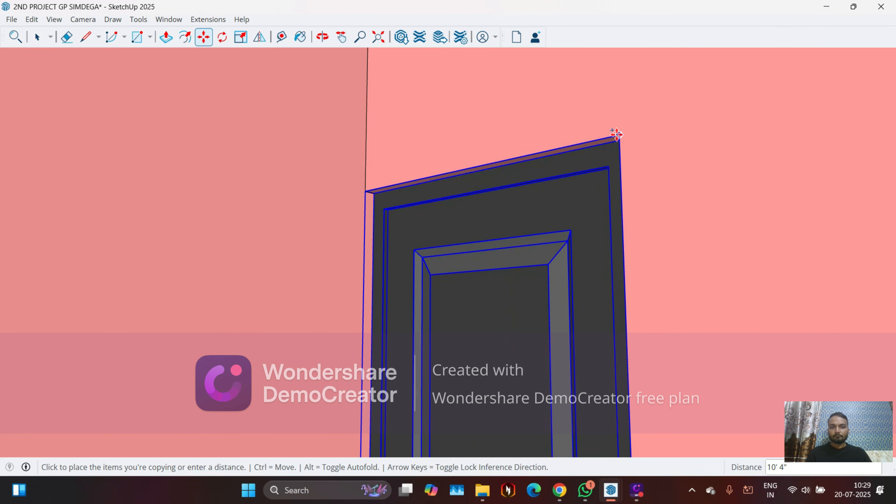
middle_click_drag(473, 184, 637, 197)
Examine the house from outside and from below, checking the side recess, the stair area and the fitted doors.
middle_click_drag(622, 115, 363, 300)
scroll(527, 265, "down", 2)
left_click(380, 38)
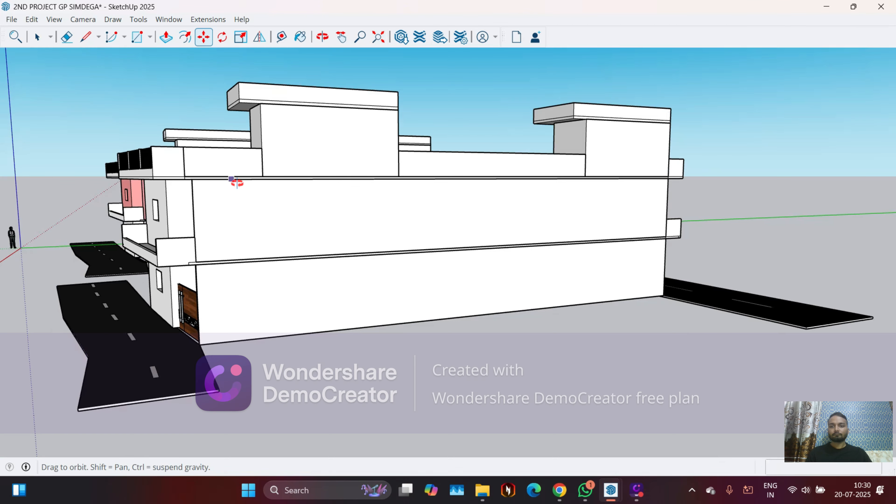
middle_click_drag(237, 183, 189, 249)
scroll(164, 210, "down", 2)
scroll(211, 159, "up", 4)
middle_click_drag(357, 133, 143, 177)
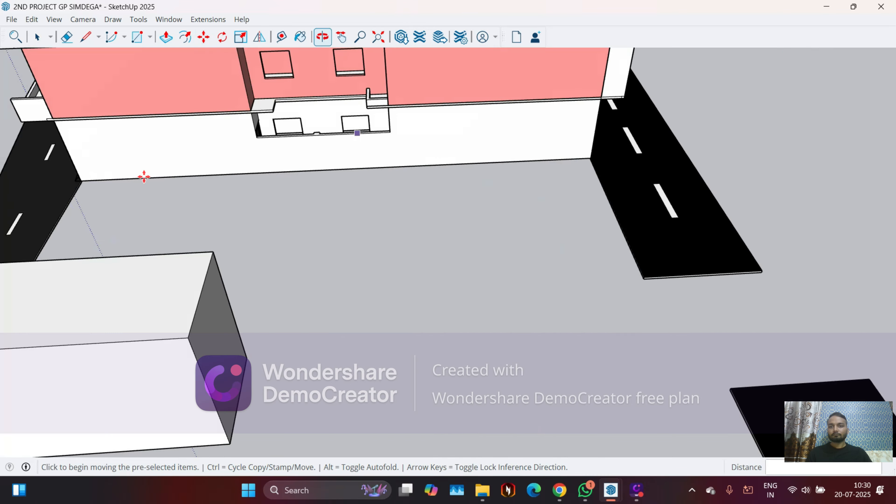
scroll(378, 282, "down", 3)
middle_click_drag(378, 282, 247, 197)
scroll(500, 201, "up", 4)
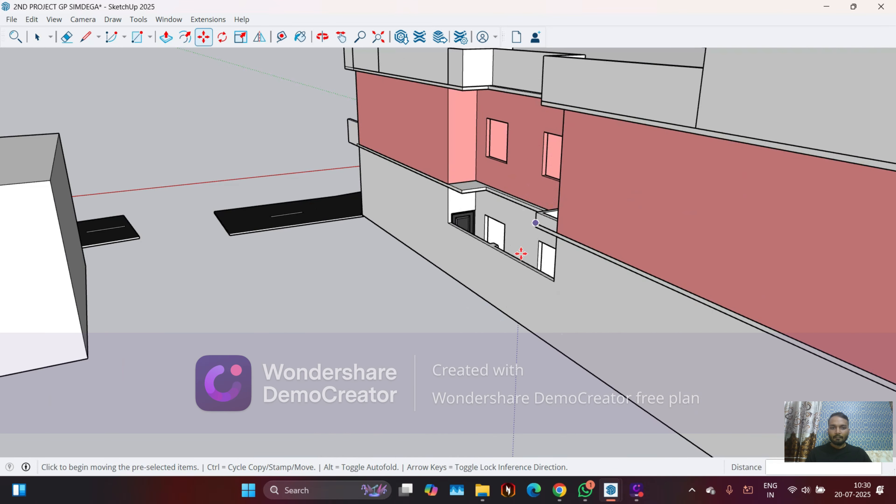
scroll(516, 251, "up", 2)
scroll(485, 304, "down", 2)
middle_click_drag(485, 305, 496, 331)
scroll(509, 323, "up", 5)
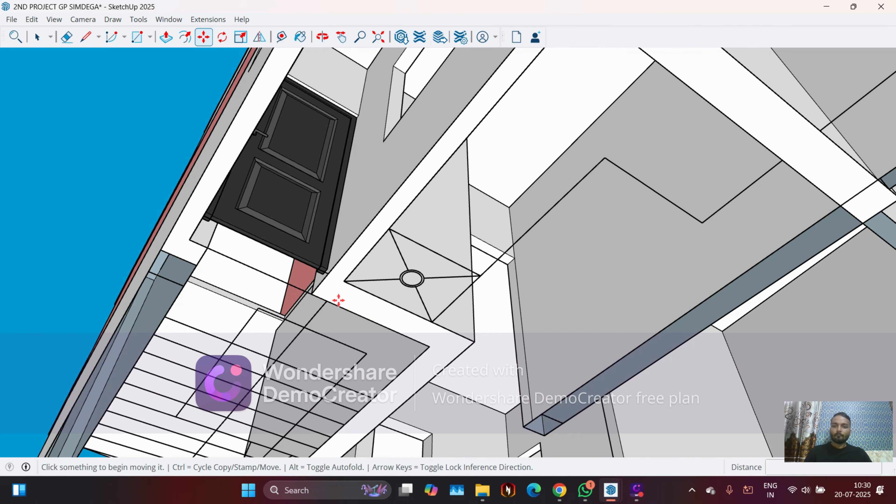
key("m")
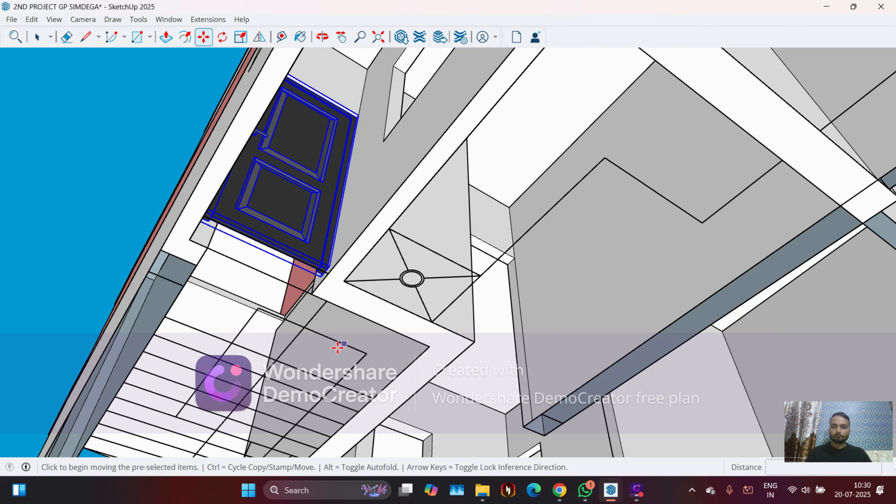
scroll(296, 311, "down", 3)
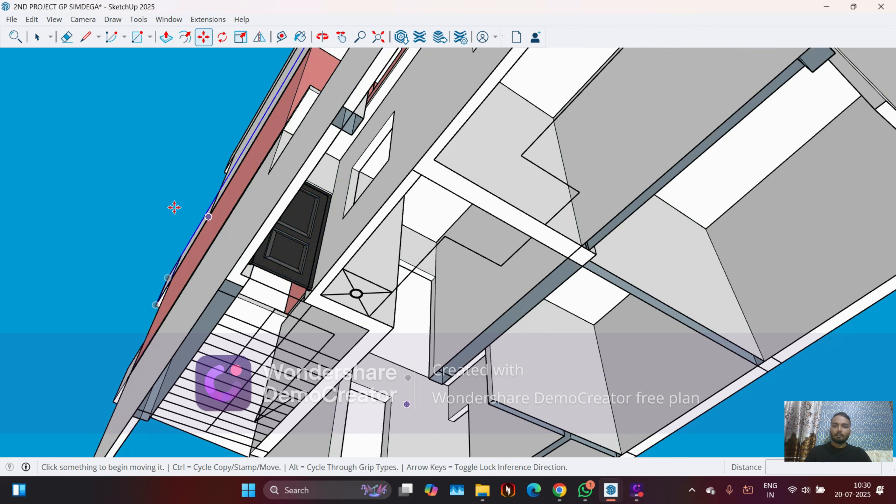
Try to close the open underside of the interior wall with a rectangle about 10' 4 1/2" by 2".
middle_click_drag(483, 438, 466, 356)
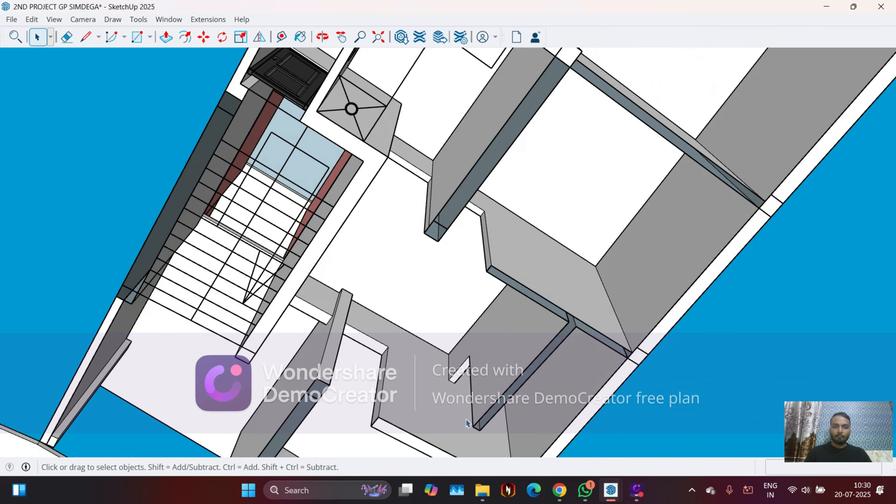
scroll(459, 399, "down", 3)
middle_click_drag(453, 401, 441, 353)
scroll(535, 150, "up", 5)
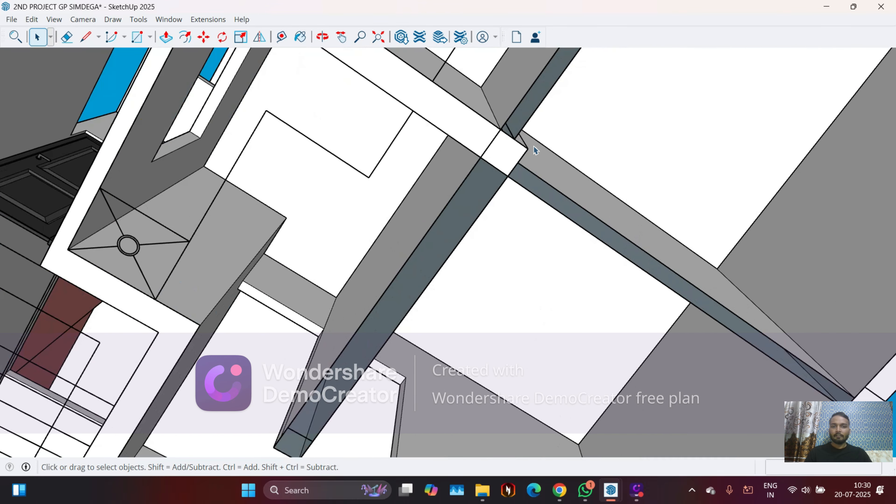
scroll(455, 187, "up", 2)
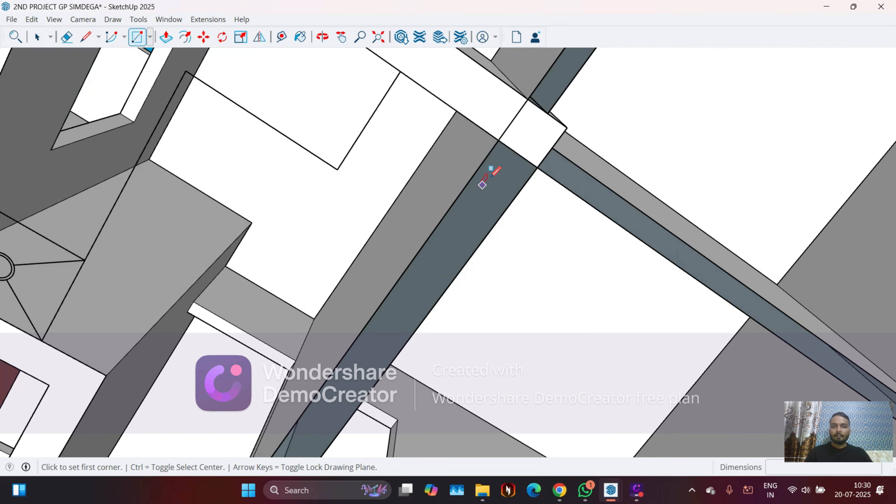
scroll(498, 140, "down", 3)
scroll(357, 331, "up", 3)
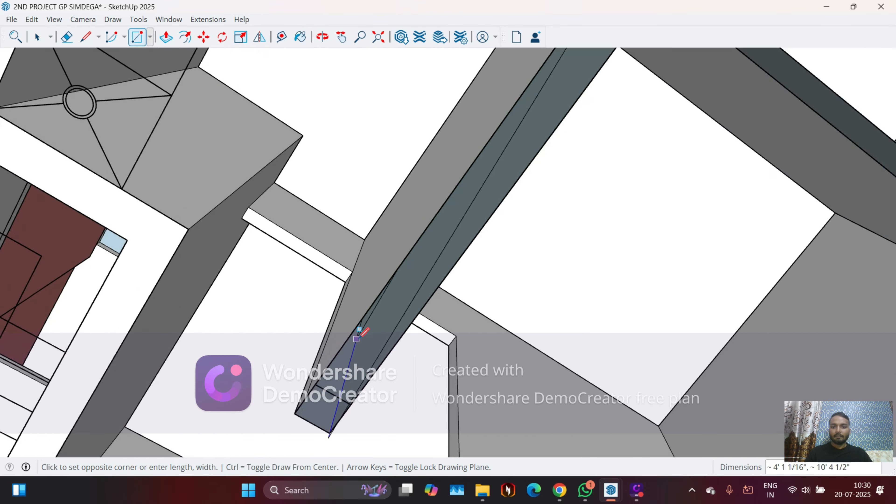
middle_click_drag(401, 287, 391, 215)
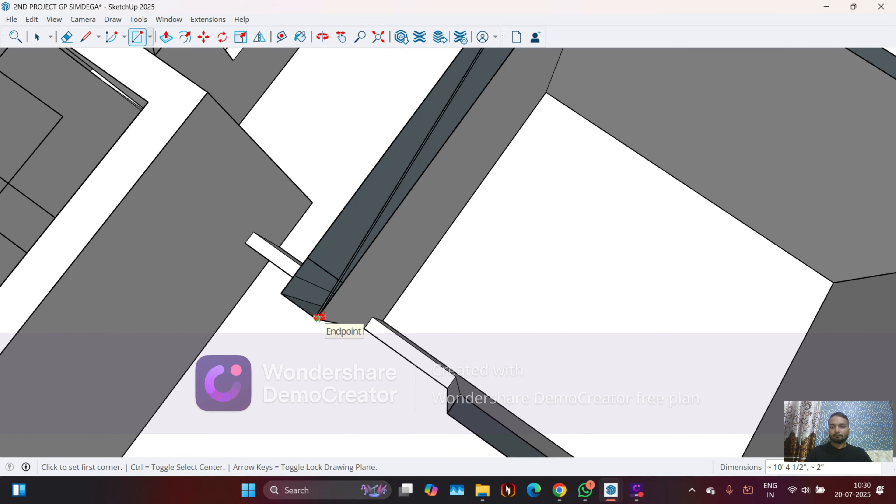
middle_click_drag(317, 317, 365, 353)
scroll(321, 400, "down", 3)
middle_click_drag(321, 400, 386, 400)
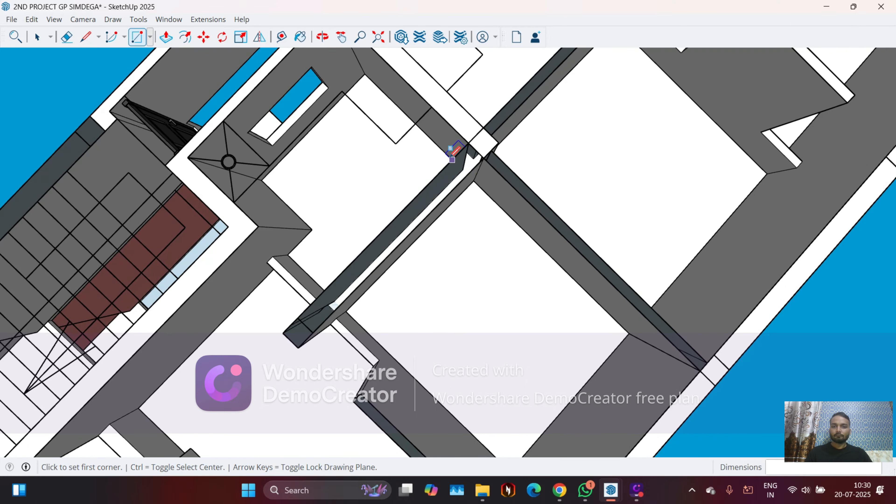
Examine the undersides of the interior walls from several angles for missing faces.
middle_click_drag(454, 152, 324, 144)
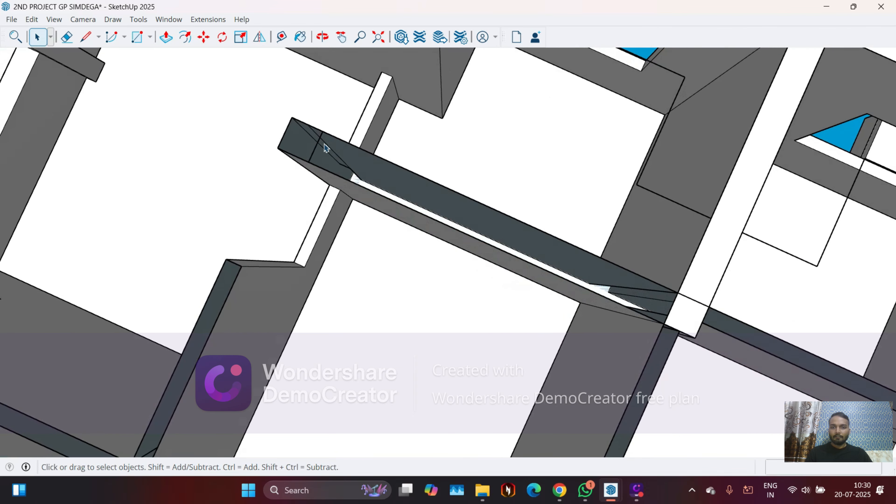
middle_click_drag(629, 263, 549, 201)
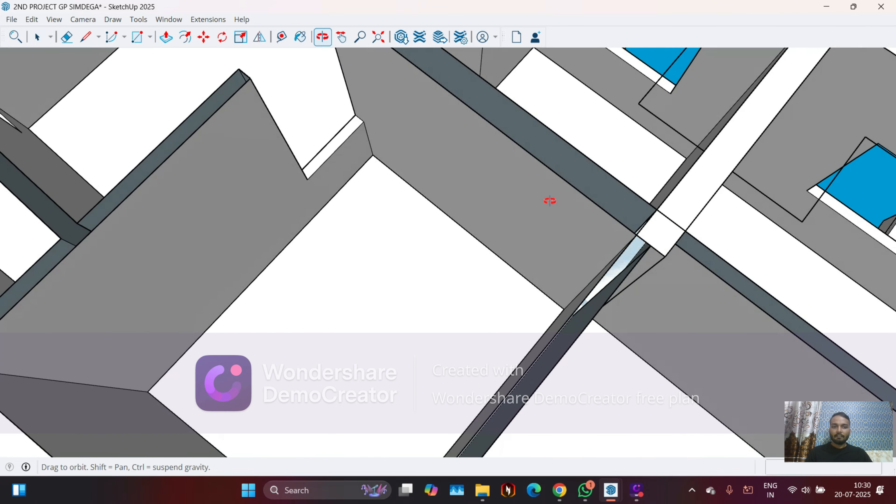
middle_click_drag(607, 248, 417, 367)
scroll(462, 156, "up", 5)
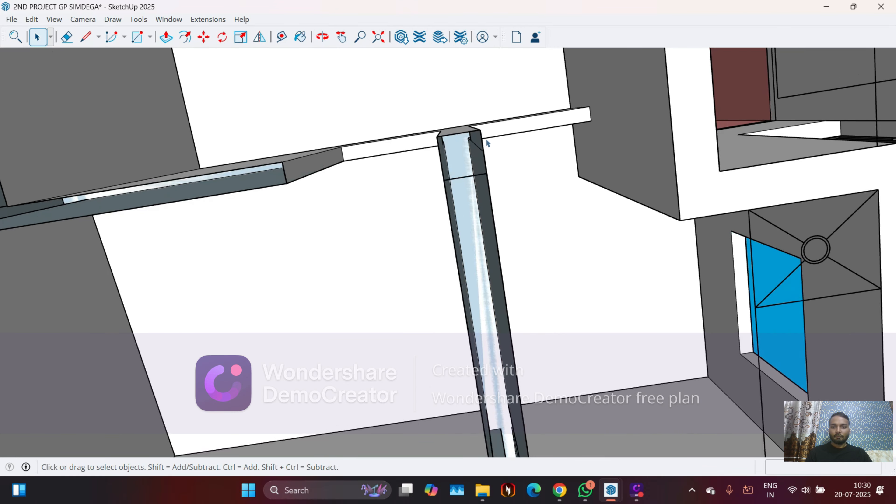
scroll(391, 181, "down", 5)
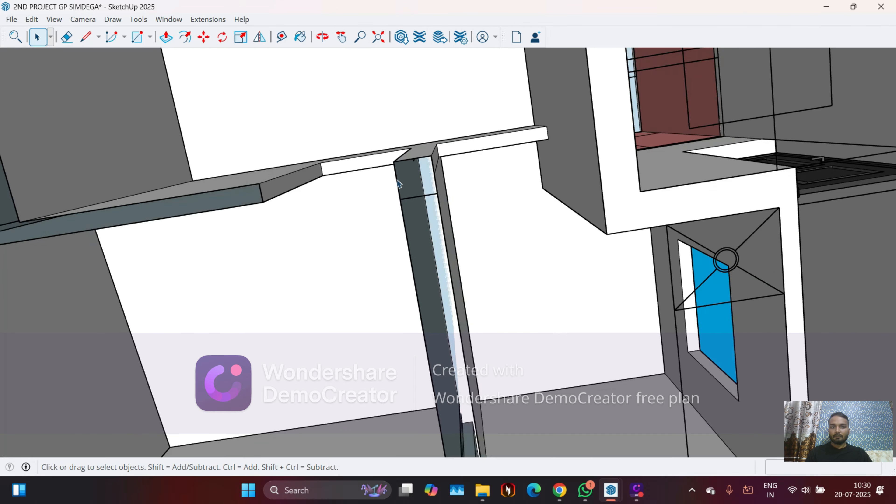
middle_click_drag(348, 218, 308, 149)
mouse_move(428, 263)
middle_mouse_down()
mouse_move(416, 258)
mouse_move(412, 216)
mouse_move(433, 270)
middle_mouse_up()
scroll(434, 274, "up", 5)
scroll(445, 193, "down", 10)
middle_click_drag(442, 192, 427, 267)
middle_click_drag(344, 325, 291, 98)
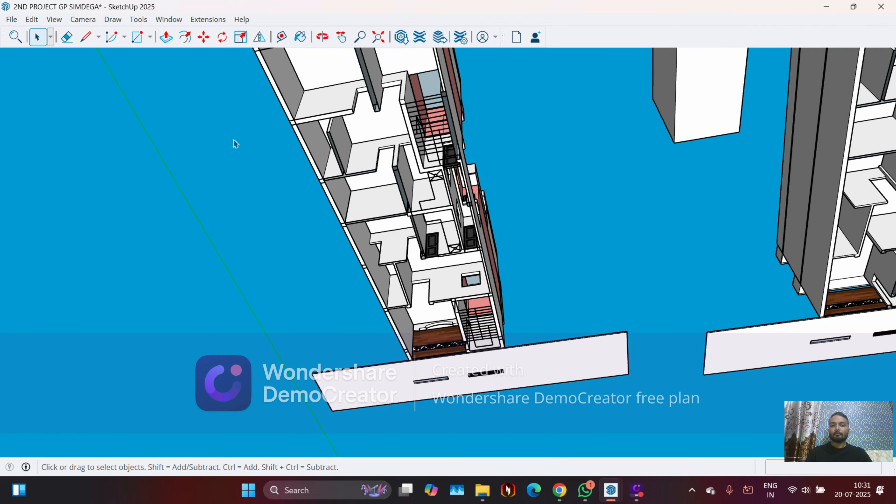
Try to cover the dividing wall's open underside at the house's end with a rectangle about 13' 8 3/8" by 10 1/16".
middle_click_drag(405, 247, 395, 104)
scroll(395, 103, "up", 10)
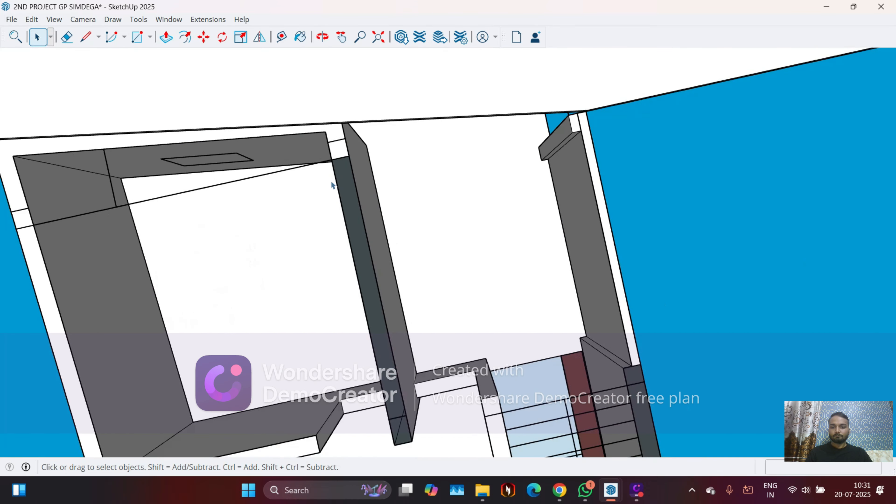
middle_click_drag(331, 181, 436, 201)
scroll(432, 161, "down", 2)
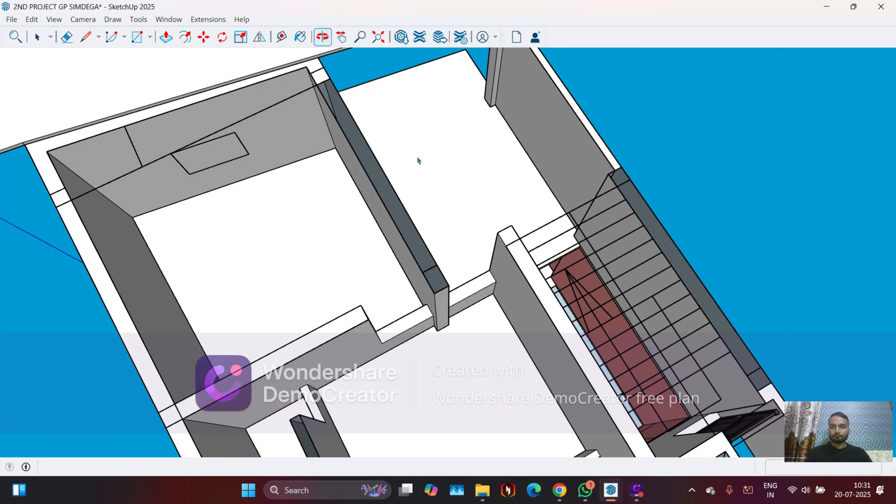
key("space")
scroll(334, 67, "up", 10)
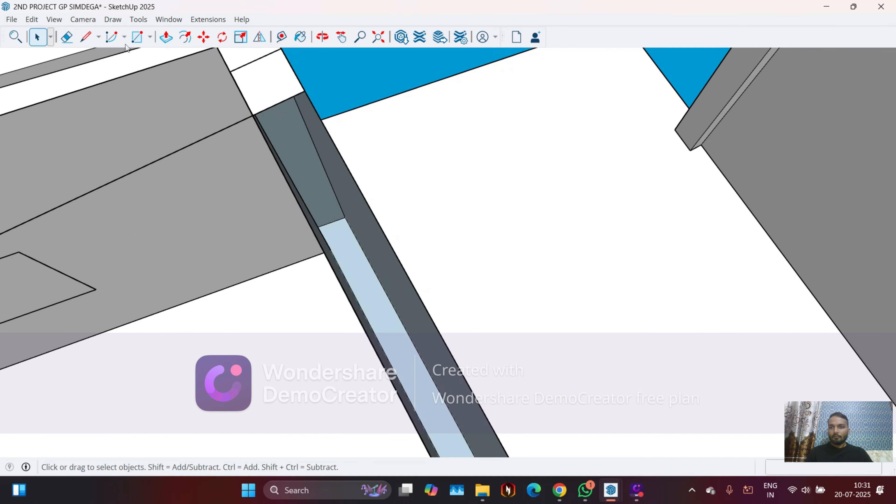
left_click(138, 37)
scroll(300, 93, "up", 1)
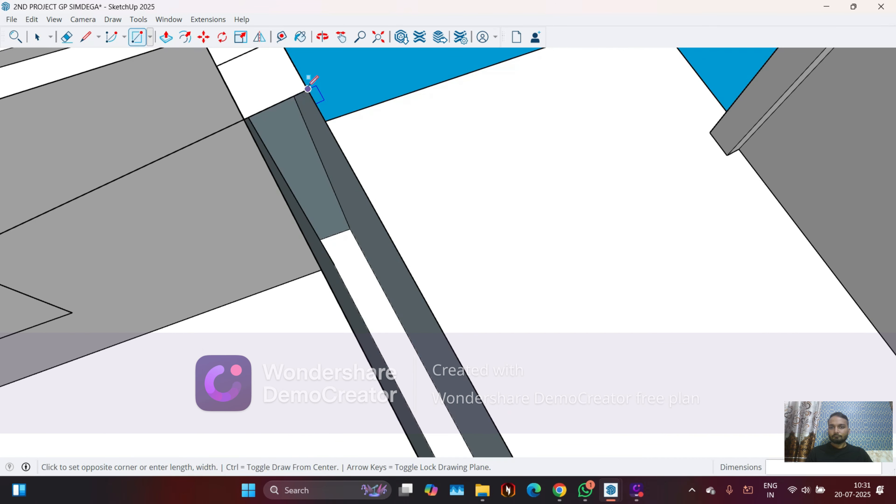
scroll(309, 85, "down", 3)
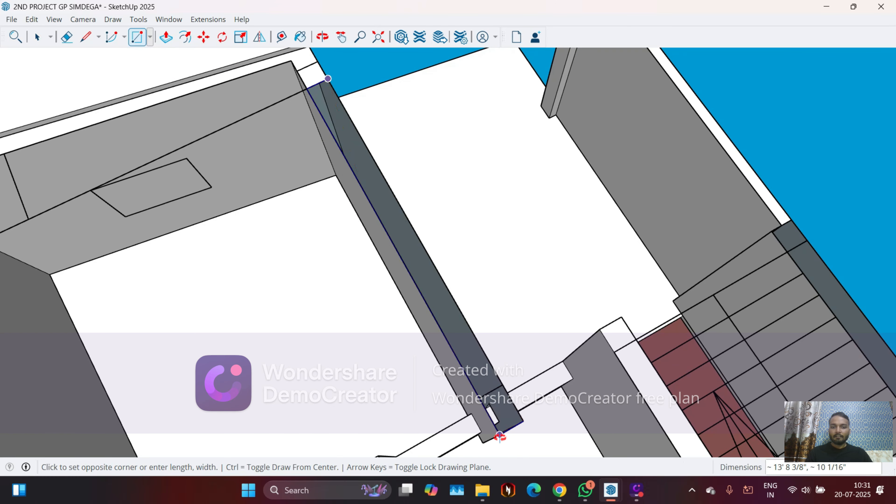
middle_click_drag(499, 436, 472, 398)
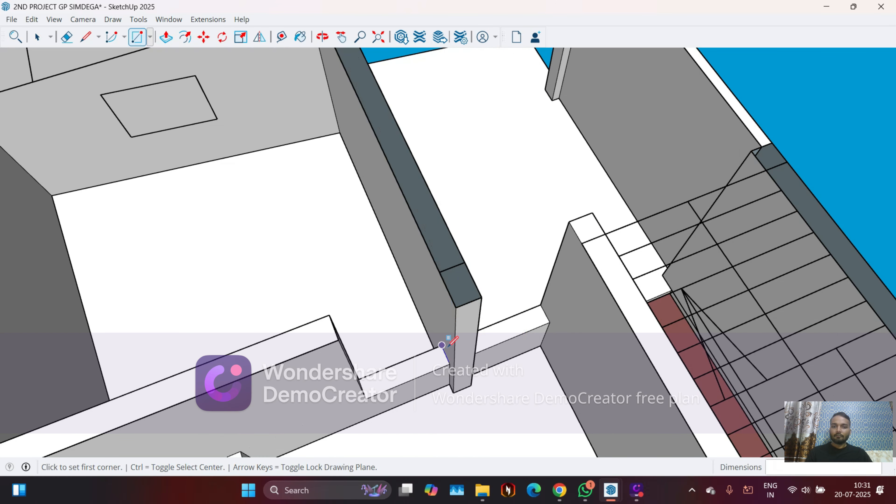
scroll(441, 344, "down", 3)
middle_click_drag(442, 345, 397, 390)
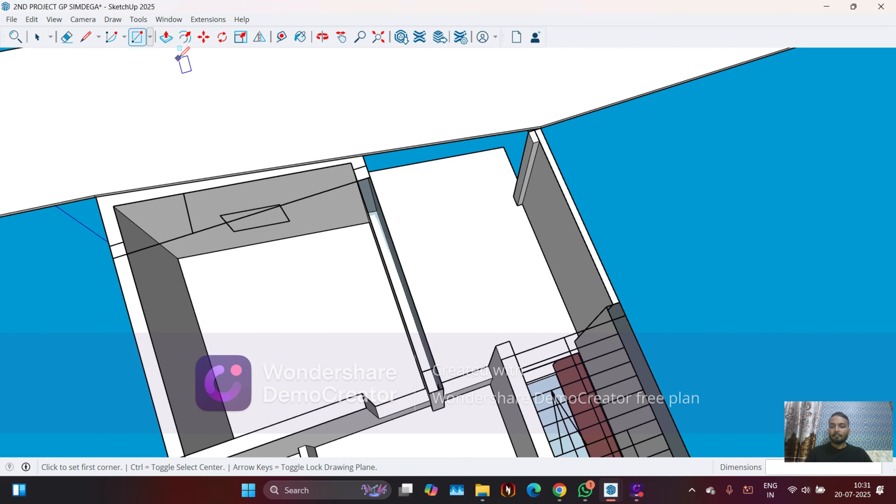
Trace the dividing wall's underside corner to corner with lines, including its long side of about 13' 8 3/8", to close the face.
scroll(408, 190, "up", 5)
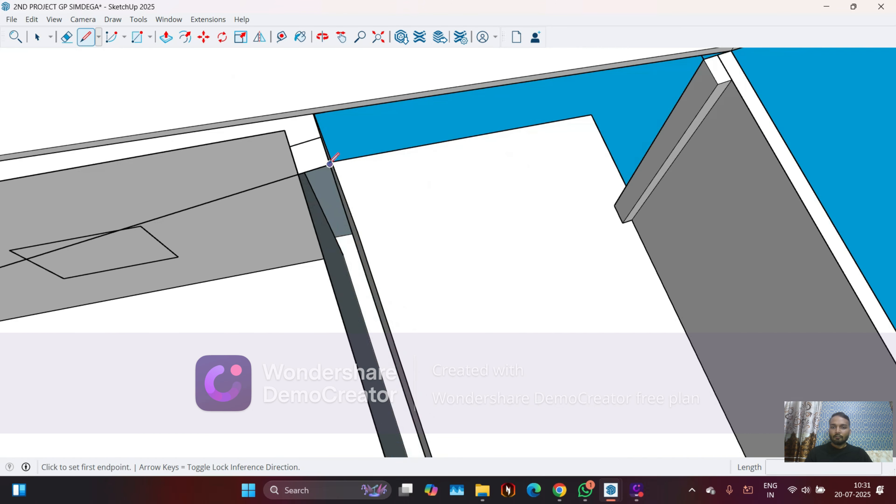
scroll(299, 173, "down", 5)
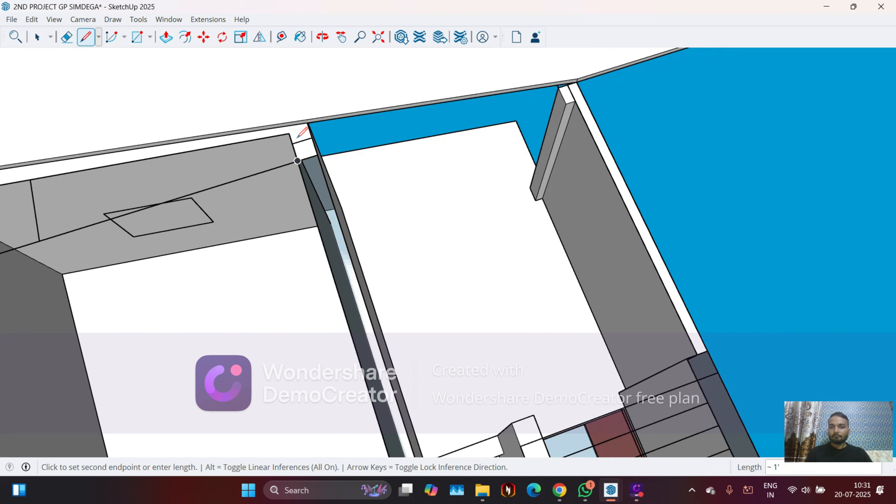
scroll(370, 341, "up", 5)
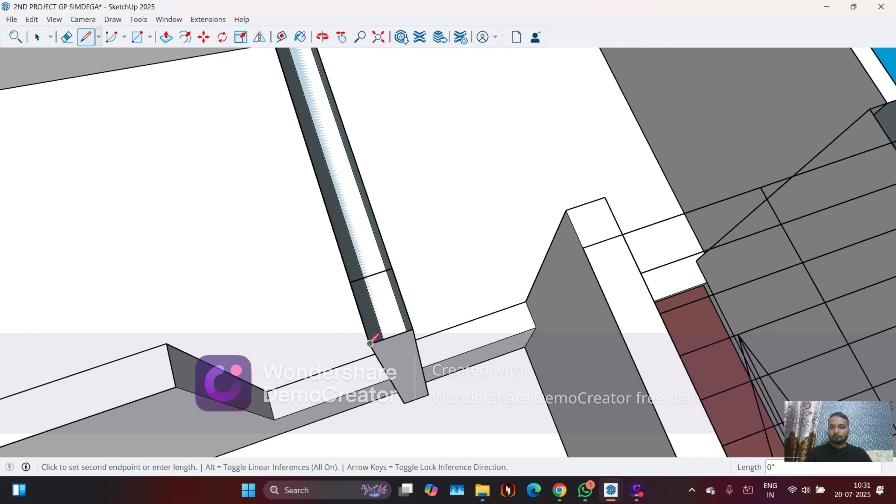
scroll(428, 336, "down", 5)
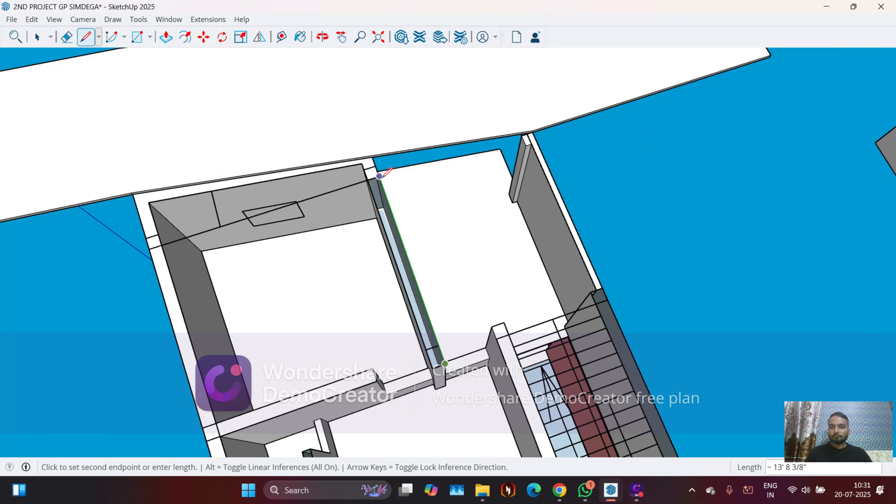
scroll(383, 175, "up", 5)
left_click(370, 174)
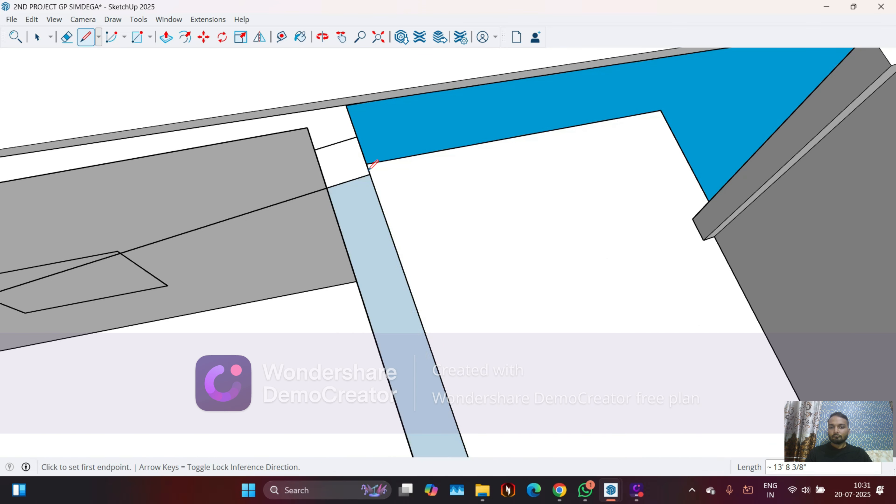
Reverse the face on the dividing wall's underside so it matches the neighbouring white surfaces.
key("space")
triple_click(367, 251)
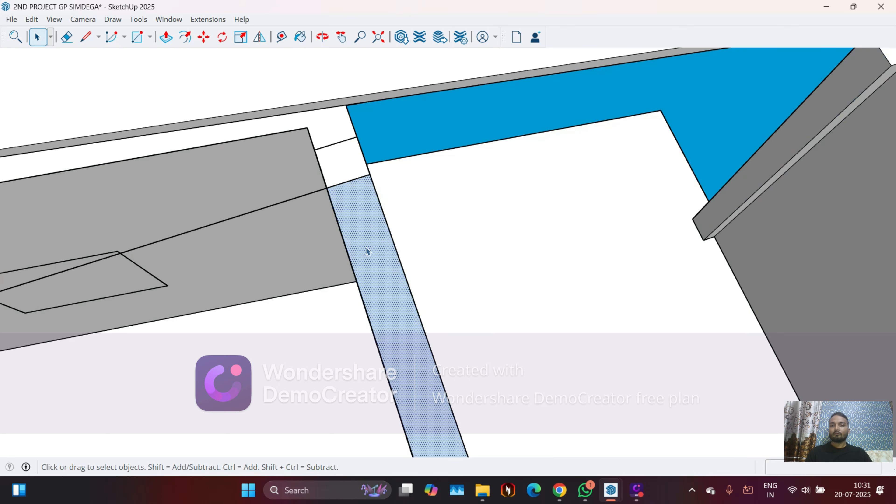
right_click(366, 248)
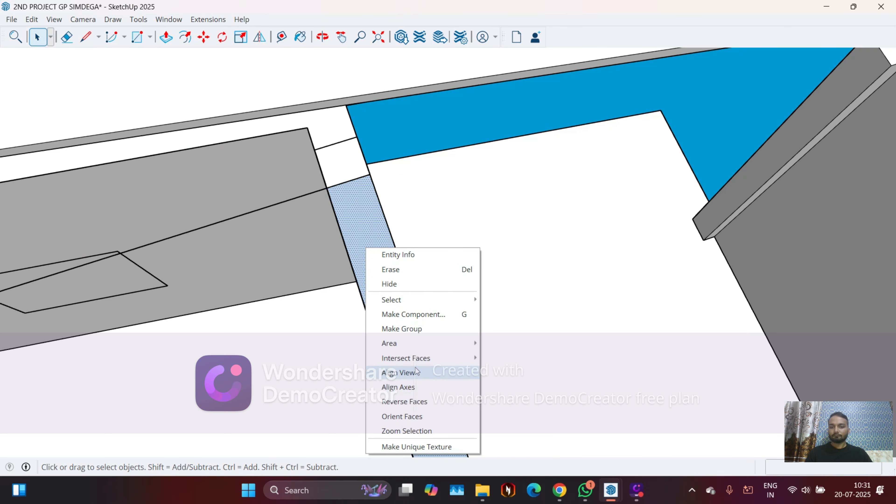
left_click(420, 401)
left_click(400, 135)
scroll(412, 111, "down", 4)
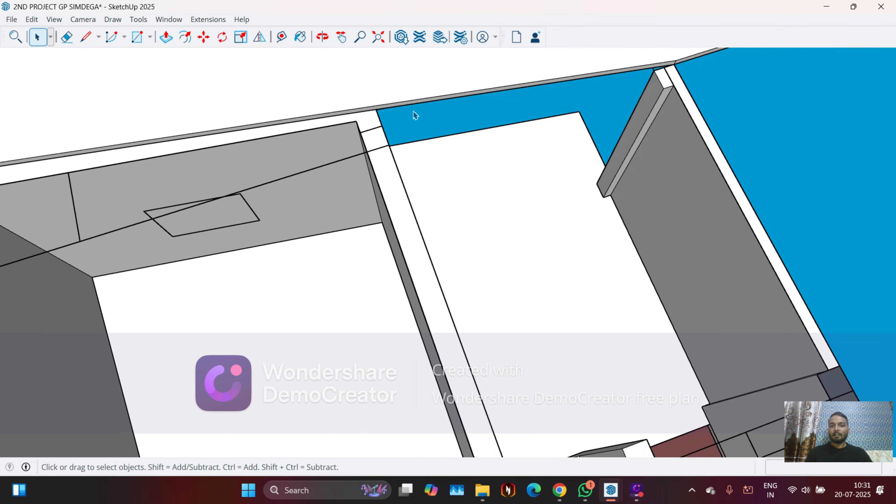
Examine the wall undersides around the staircase for missing faces, and check the whole house from the front.
middle_click_drag(306, 162, 321, 180)
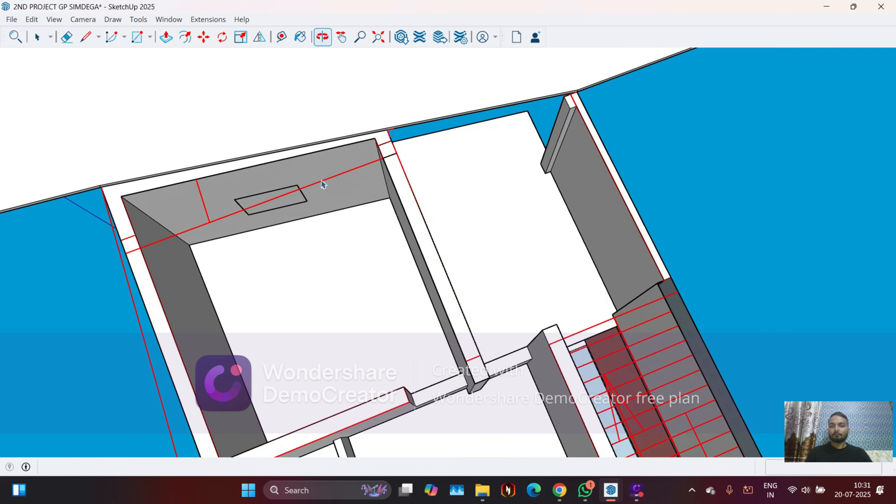
middle_click_drag(449, 243, 435, 329)
scroll(494, 341, "up", 8)
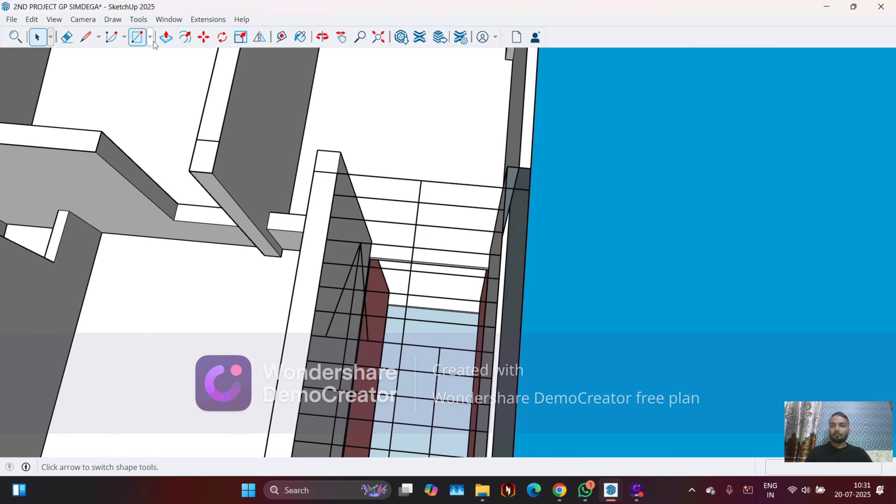
scroll(270, 165, "down", 6)
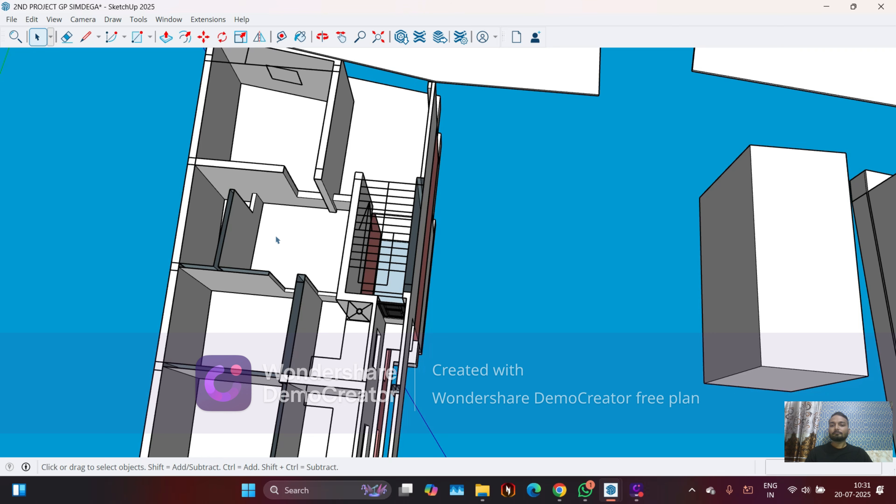
scroll(275, 234, "down", 10)
middle_click_drag(302, 174, 202, 365)
middle_click_drag(293, 379, 623, 264)
scroll(622, 265, "up", 5)
scroll(623, 264, "up", 4)
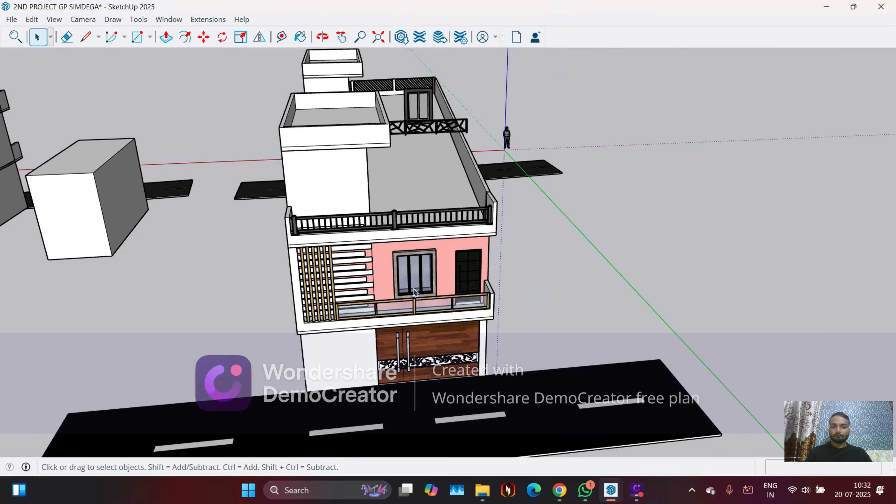
Move the spare two-pane window from above the roof to the lower corner of the side wall opening beside the upper-floor door.
middle_click_drag(406, 283, 569, 284)
middle_click_drag(247, 282, 300, 169)
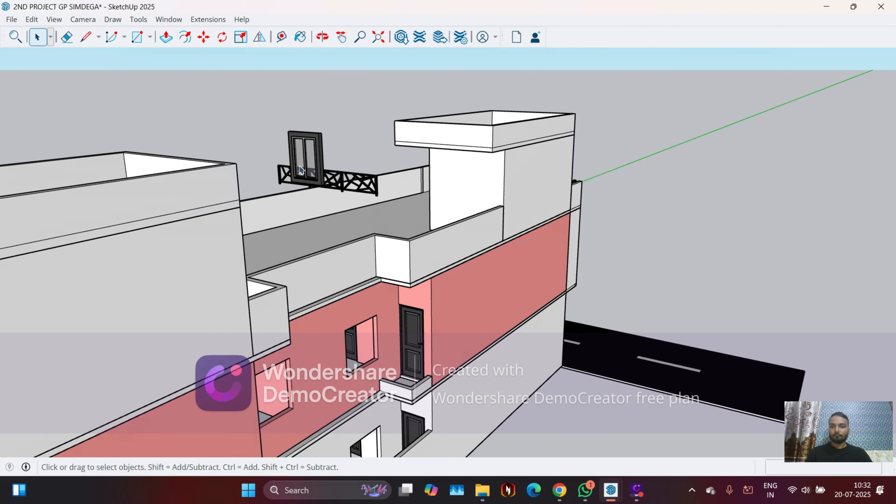
scroll(310, 134, "up", 5)
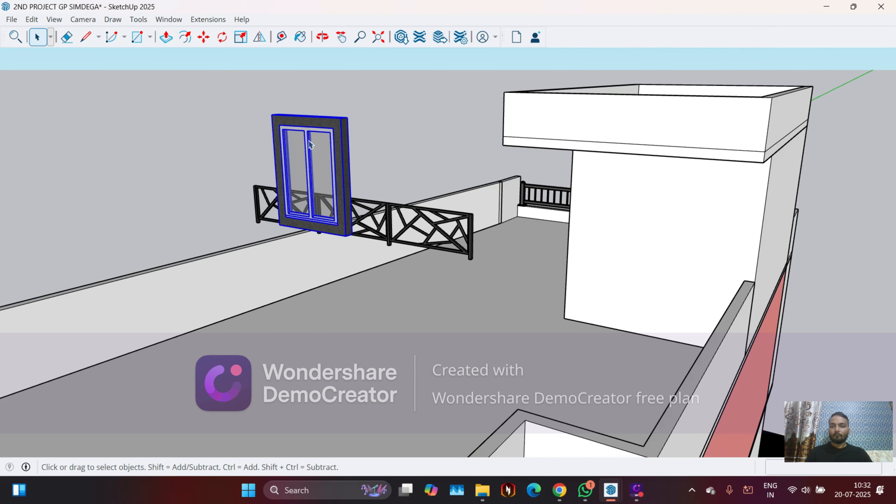
middle_click_drag(354, 240, 260, 250)
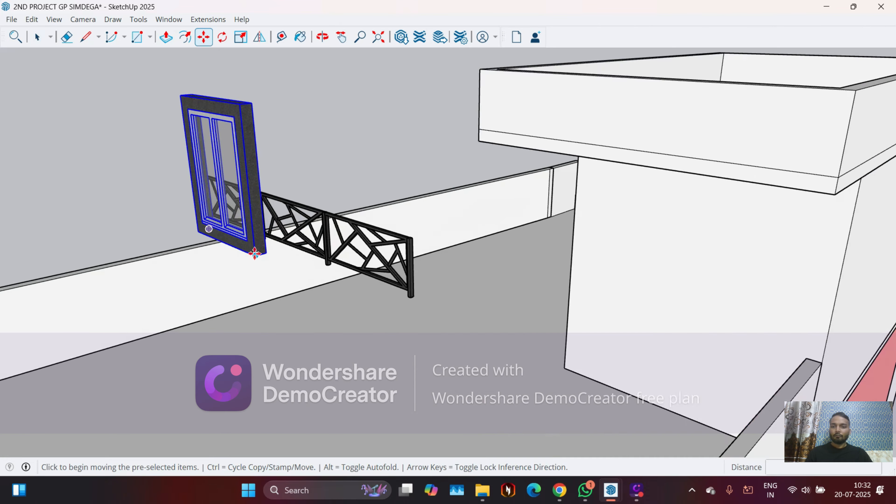
scroll(269, 258, "up", 5)
left_click(275, 254)
scroll(243, 131, "down", 8)
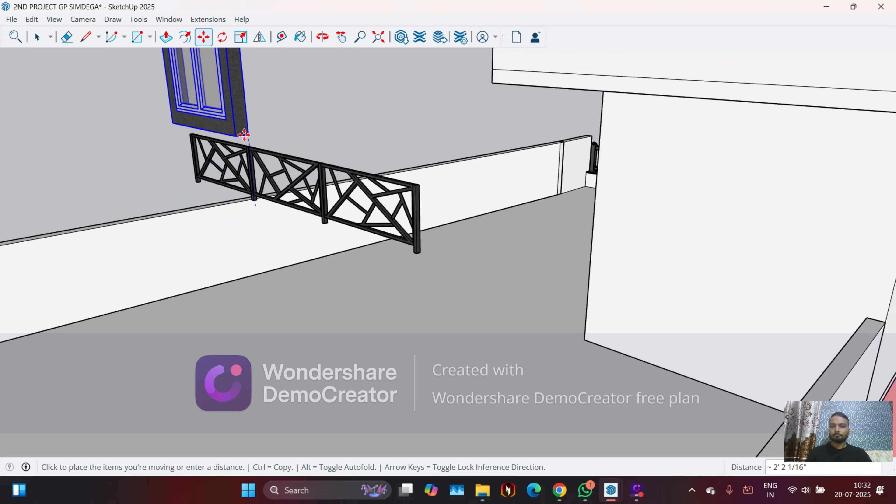
scroll(226, 184, "up", 8)
scroll(324, 283, "up", 4)
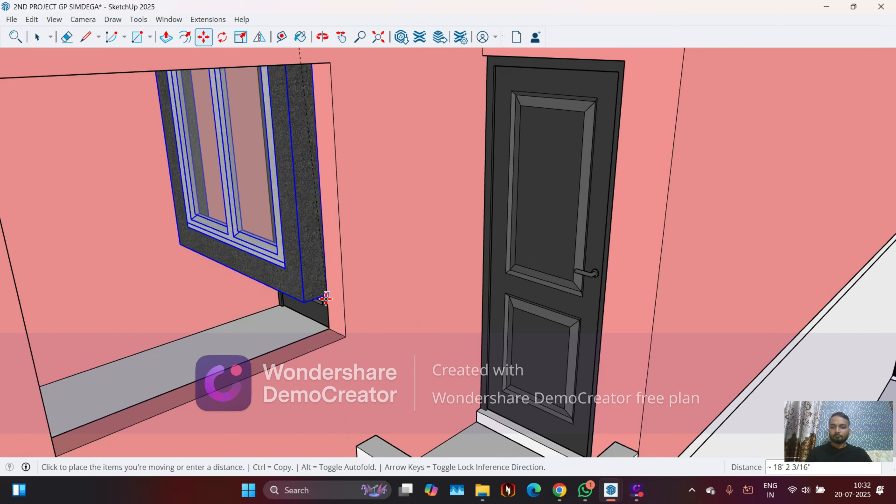
left_click(346, 338)
Try rotating the window 90 degrees at the opening's lower corner, and undo that rotation.
scroll(347, 342, "down", 5)
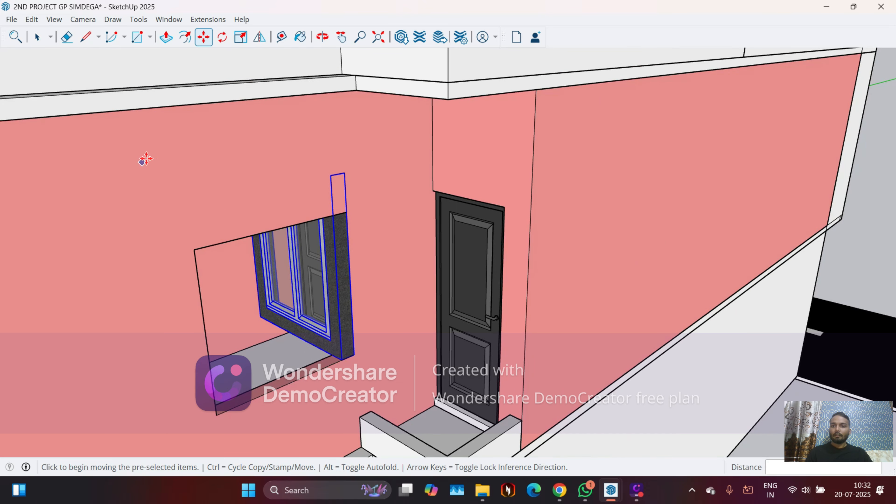
scroll(339, 353, "up", 10)
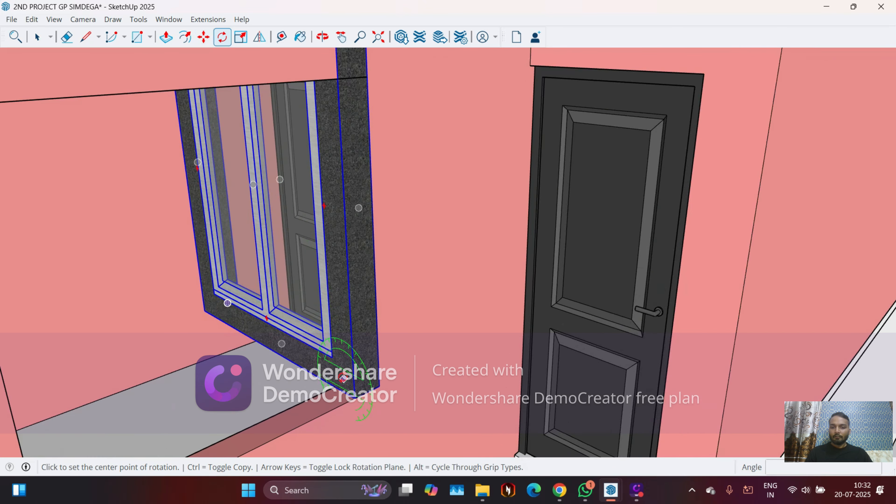
scroll(282, 382, "up", 2)
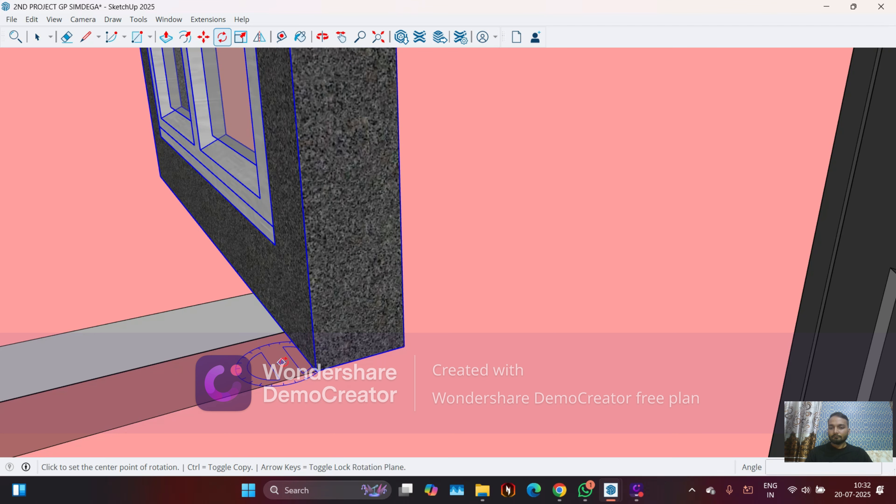
left_click(264, 336)
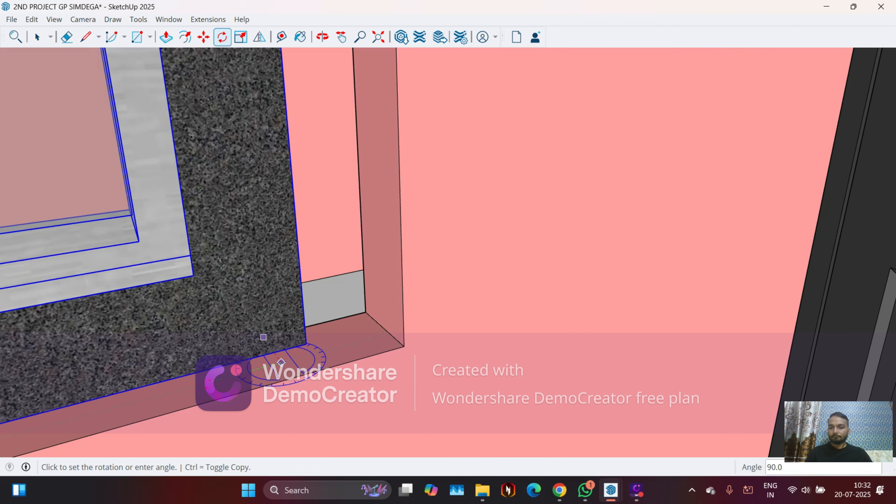
left_click(263, 337)
middle_click_drag(274, 384, 280, 350)
scroll(399, 320, "down", 5)
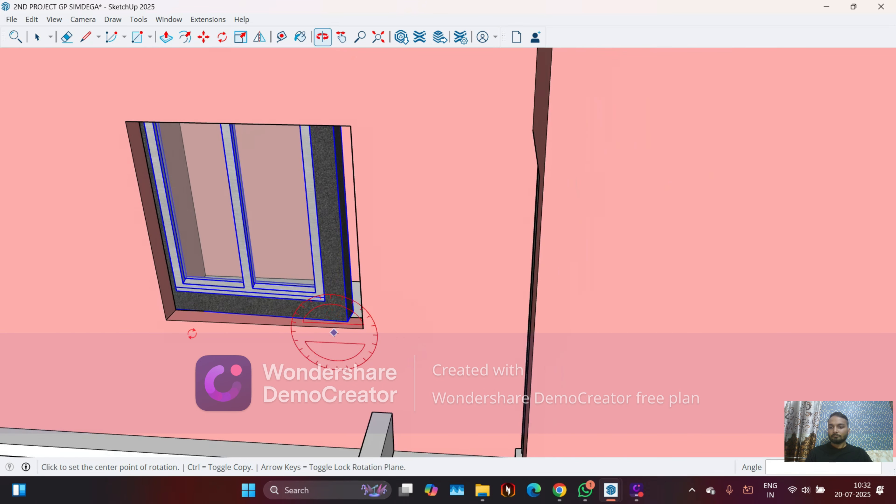
scroll(211, 328, "up", 3)
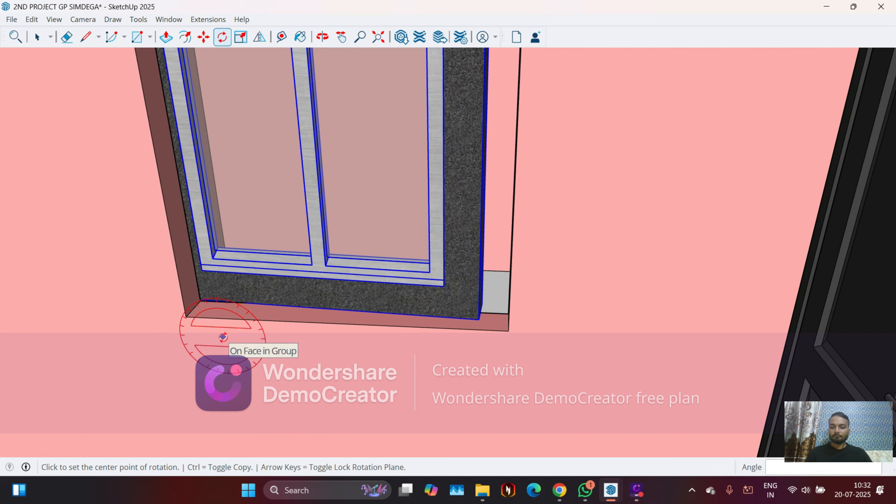
key("ctrl+z")
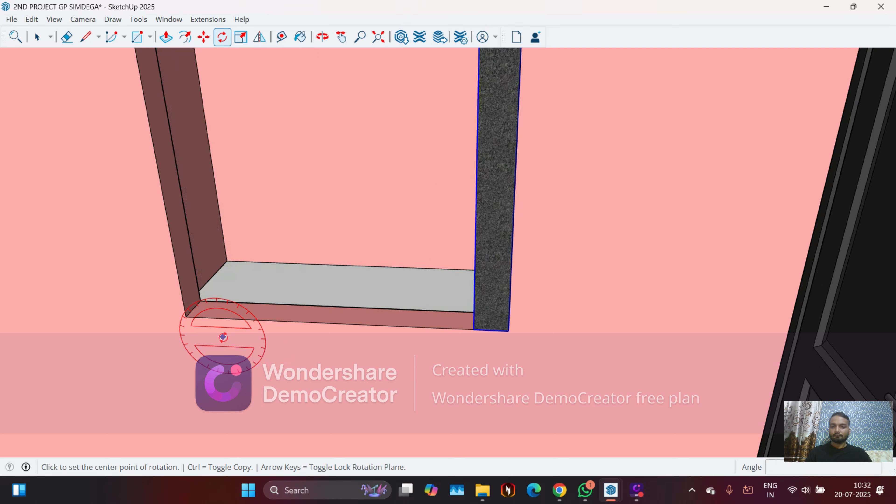
Rotate the window 90 degrees horizontally about a point on the opening's sill so it runs parallel to the wall.
middle_click_drag(225, 337, 600, 349)
scroll(599, 350, "up", 6)
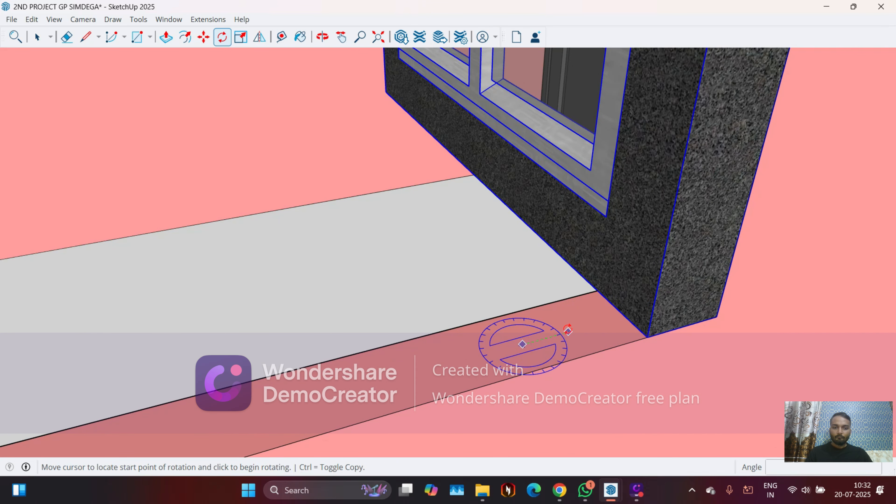
left_click(568, 330)
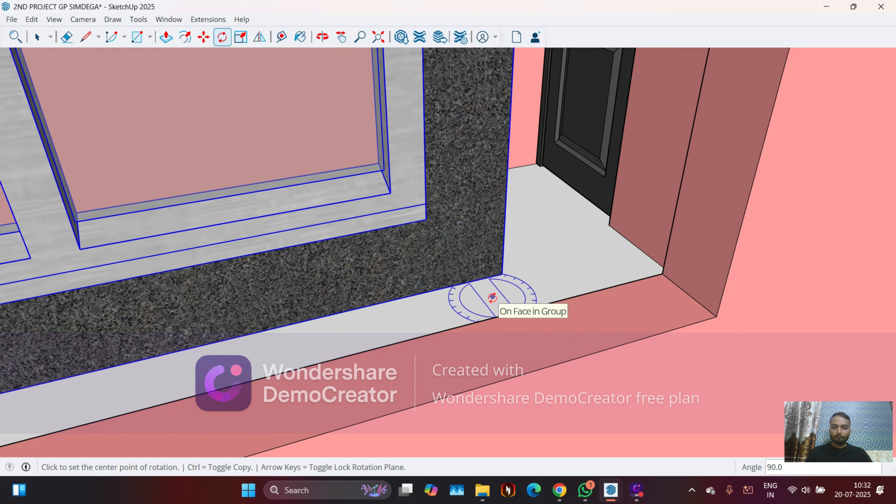
Move the rotated window by its lower frame corner onto the matching outer corner of the wall opening.
scroll(516, 303, "down", 5)
key("m")
scroll(512, 310, "up", 3)
middle_click_drag(503, 294, 460, 289)
left_click(458, 282)
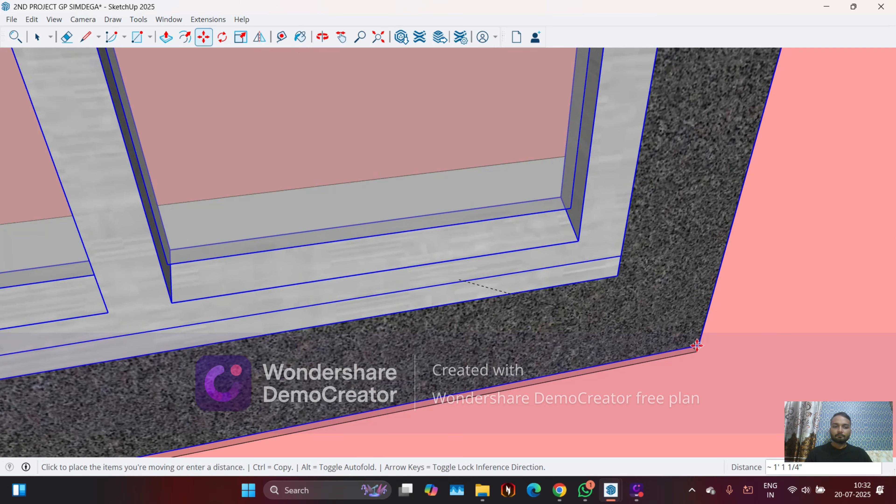
left_click(698, 348)
Reposition the window from its lower outer corner to seat the frame inside the side wall opening.
middle_click_drag(697, 349, 516, 312)
scroll(516, 314, "down", 2)
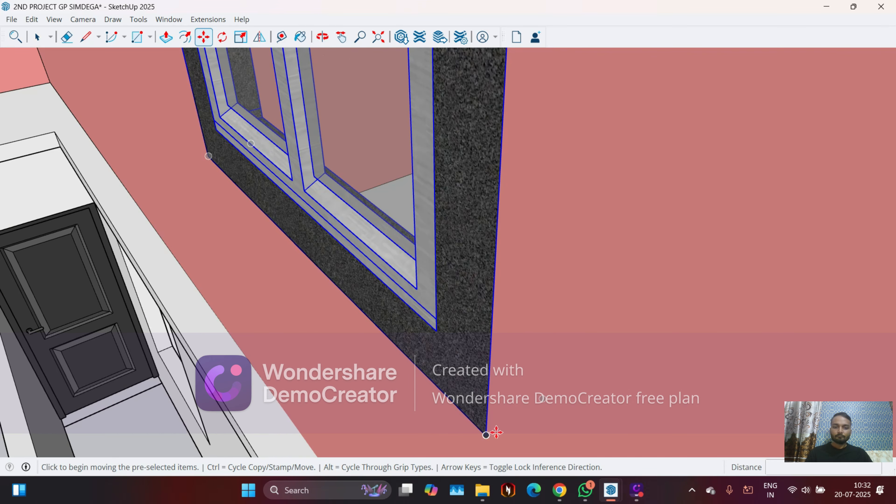
left_click(486, 435)
scroll(418, 414, "down", 3)
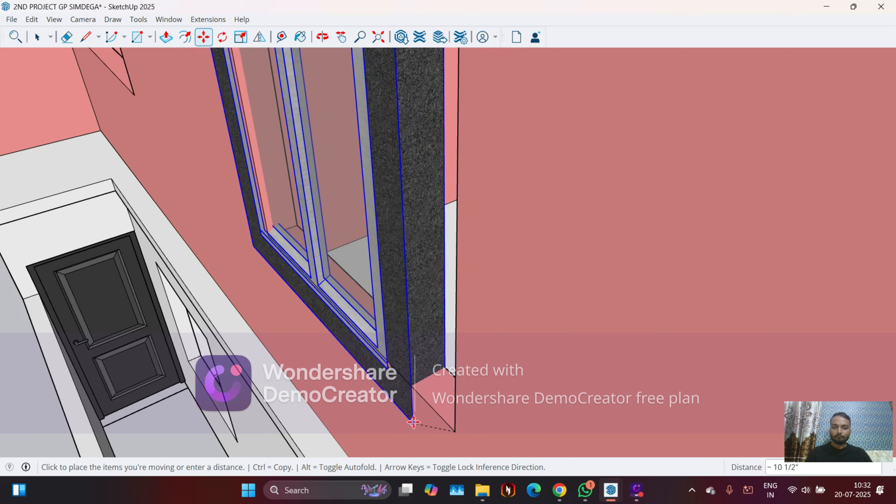
middle_click_drag(421, 404, 615, 211)
scroll(617, 198, "down", 6)
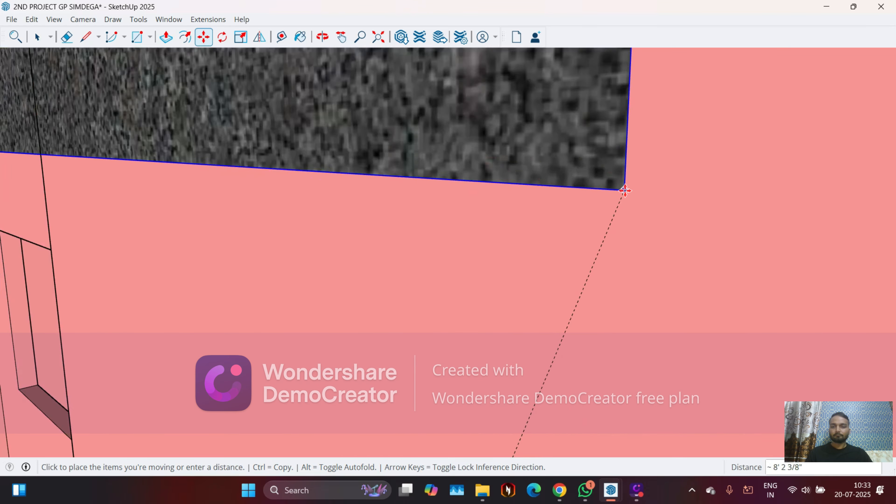
scroll(631, 190, "down", 3)
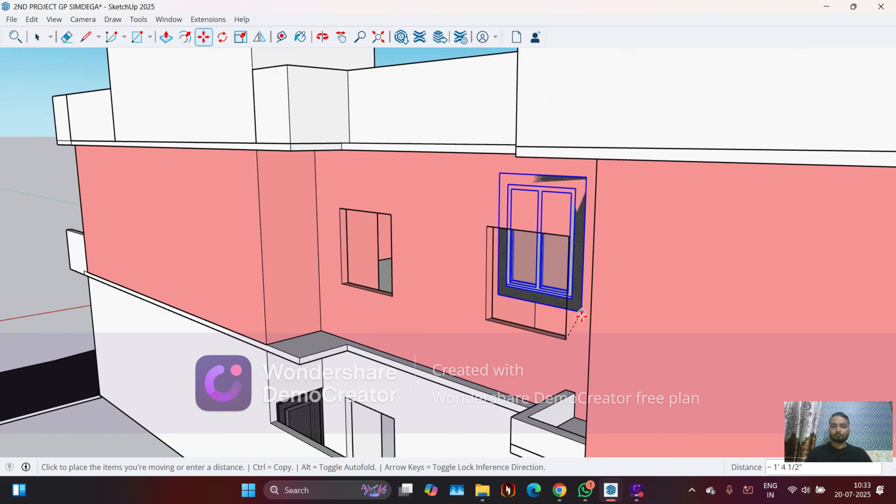
scroll(575, 311, "up", 5)
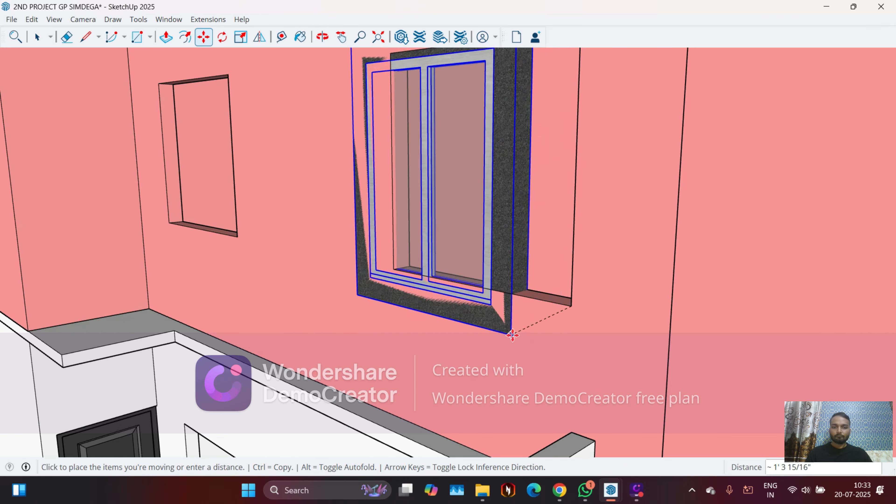
middle_click_drag(540, 323, 202, 169)
scroll(544, 324, "up", 4)
scroll(477, 274, "down", 5)
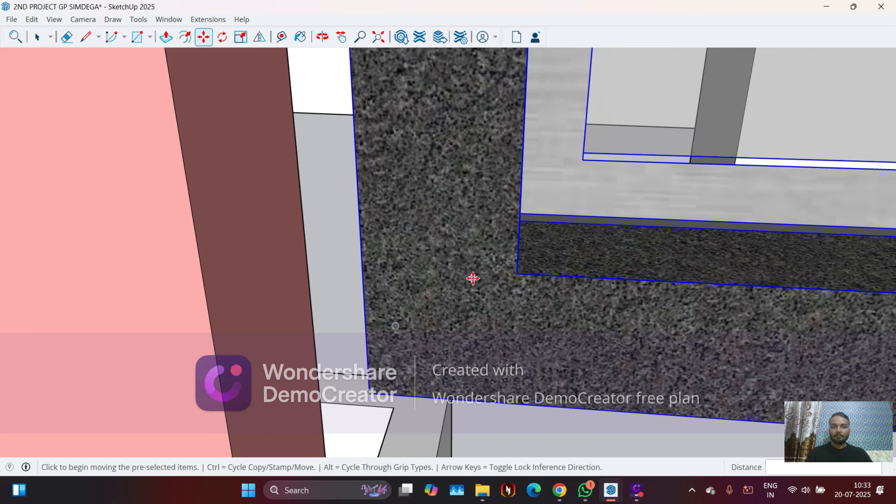
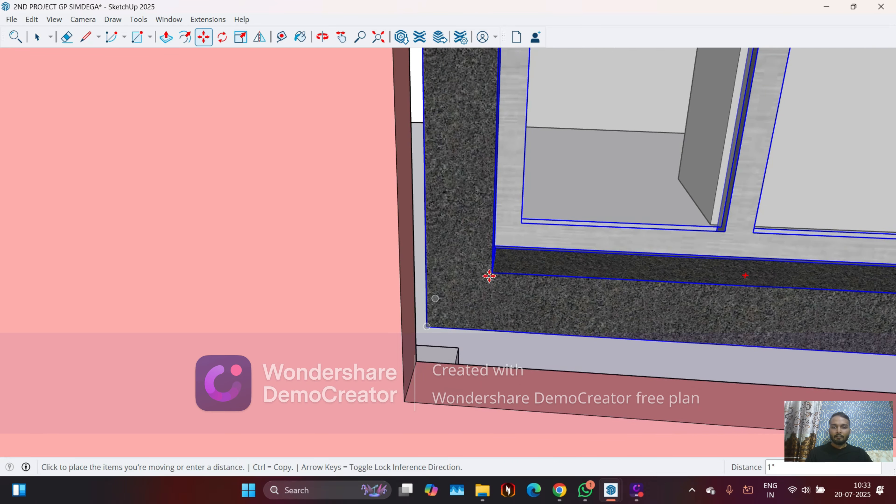
Move the window by the inner lower corner of its dark frame onto the matching lower corner of the wall opening.
middle_click_drag(488, 275, 402, 290)
scroll(310, 294, "up", 4)
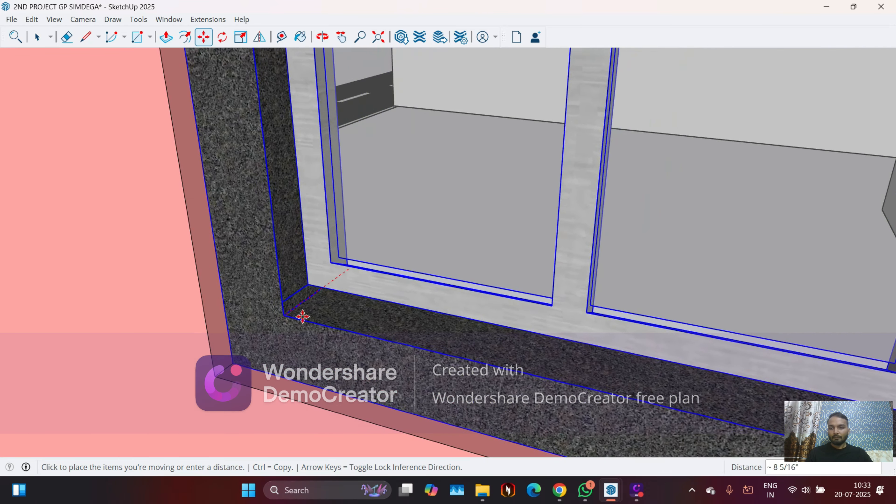
middle_click_drag(302, 316, 386, 259)
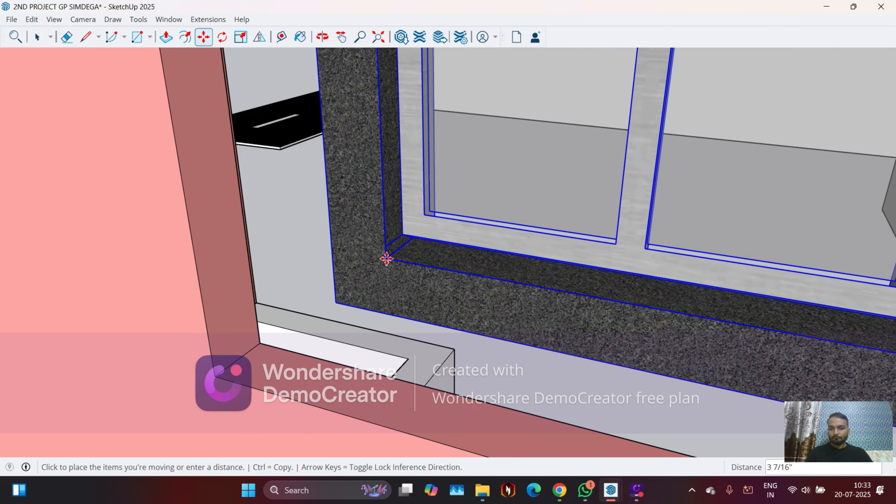
left_click(380, 258)
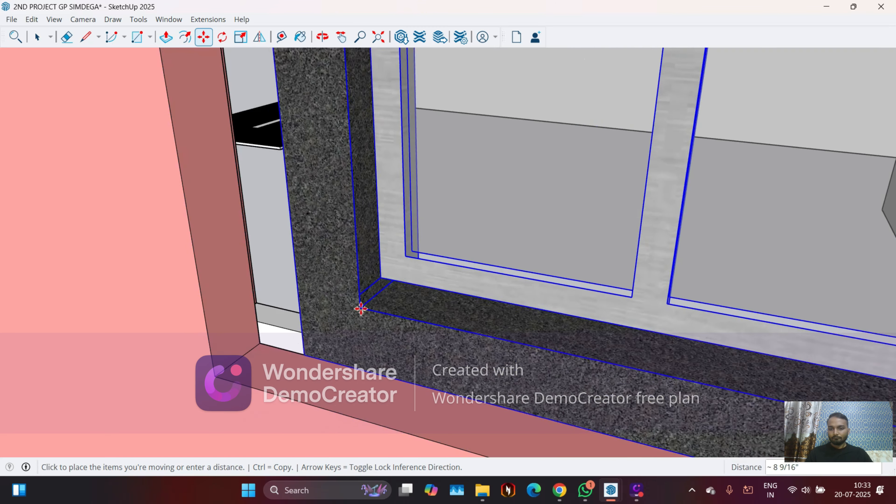
middle_click_drag(361, 309, 342, 288)
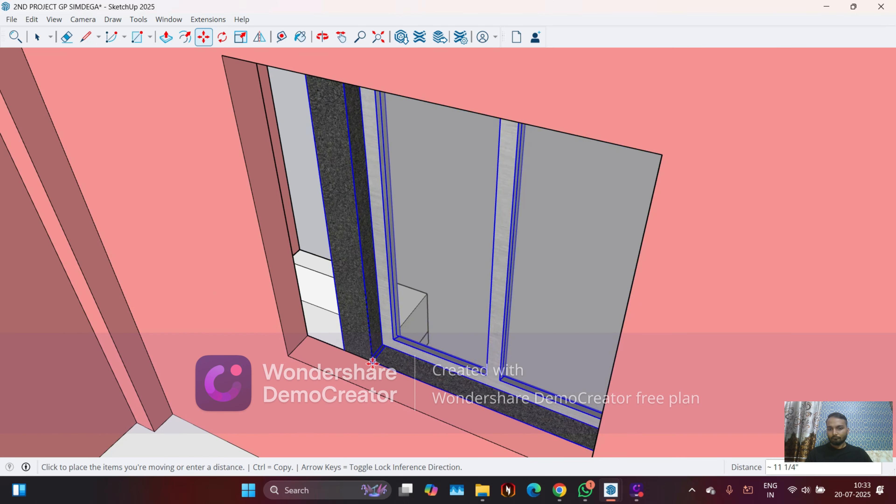
left_click(374, 362)
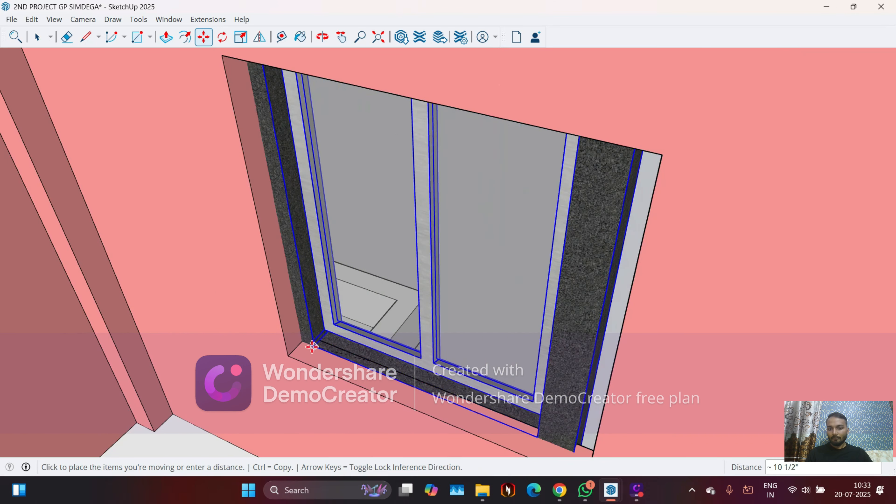
middle_click_drag(328, 373, 139, 256)
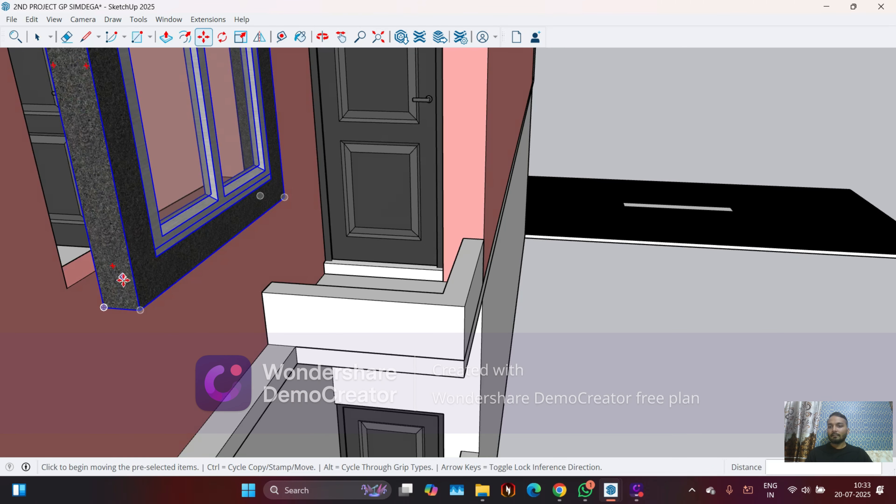
Scale the window horizontally by about 1.24 so its frame spans the full width of the wall opening.
middle_click_drag(112, 283, 449, 317)
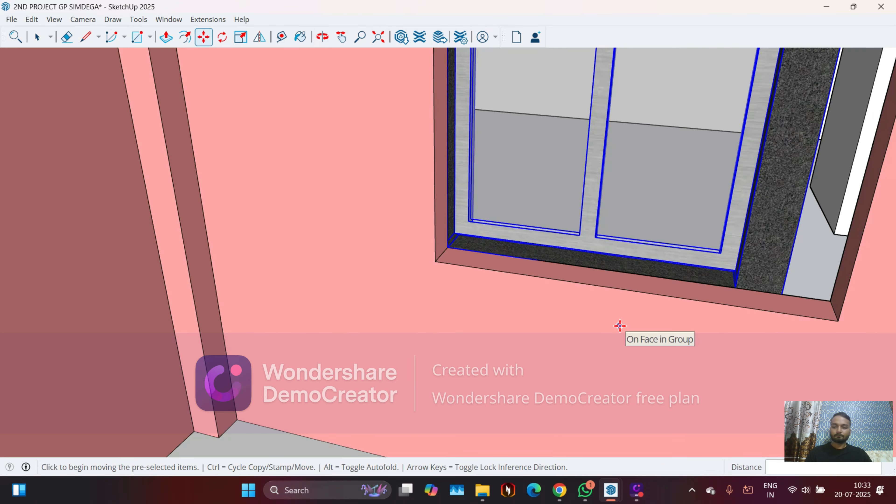
key("s")
middle_click_drag(844, 97, 738, 245)
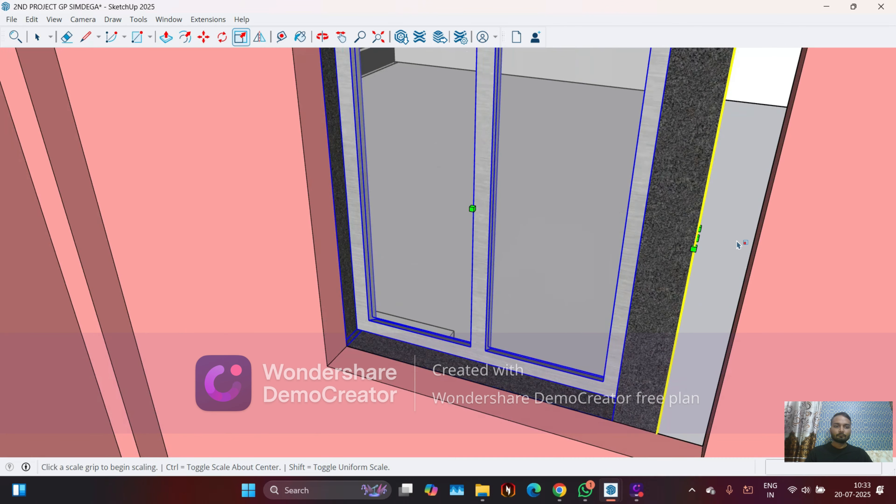
left_click(696, 237)
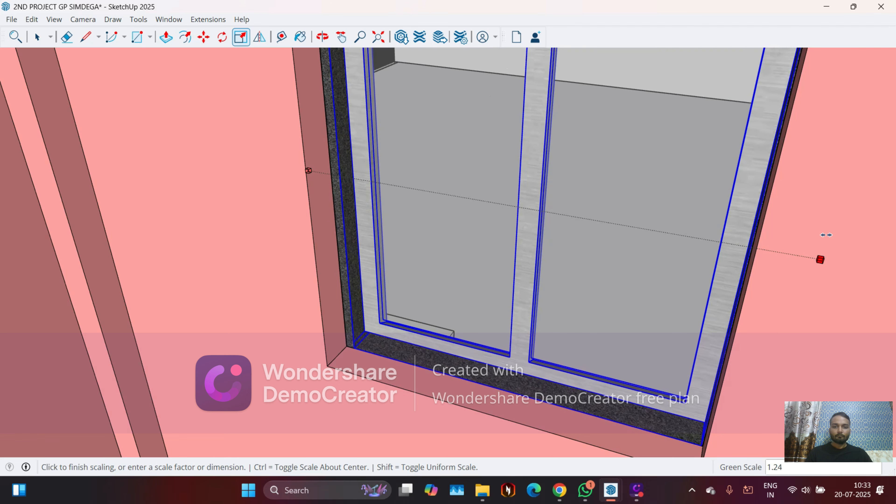
middle_click_drag(660, 275, 703, 237)
scroll(560, 358, "up", 5)
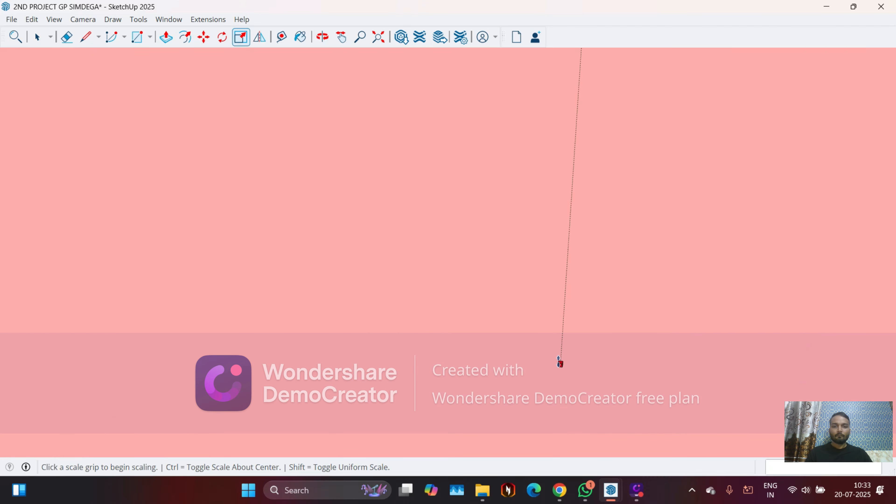
middle_click_drag(560, 358, 332, 5)
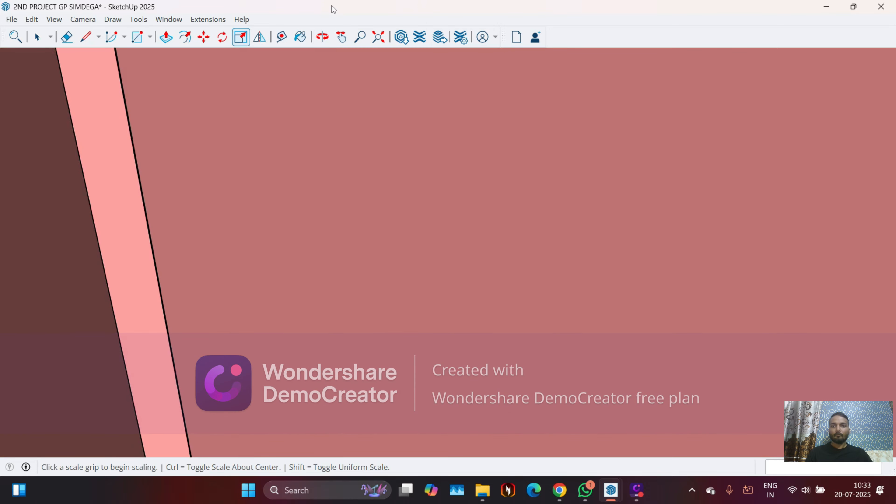
left_click(386, 41)
middle_click_drag(375, 213, 81, 259)
scroll(420, 120, "up", 4)
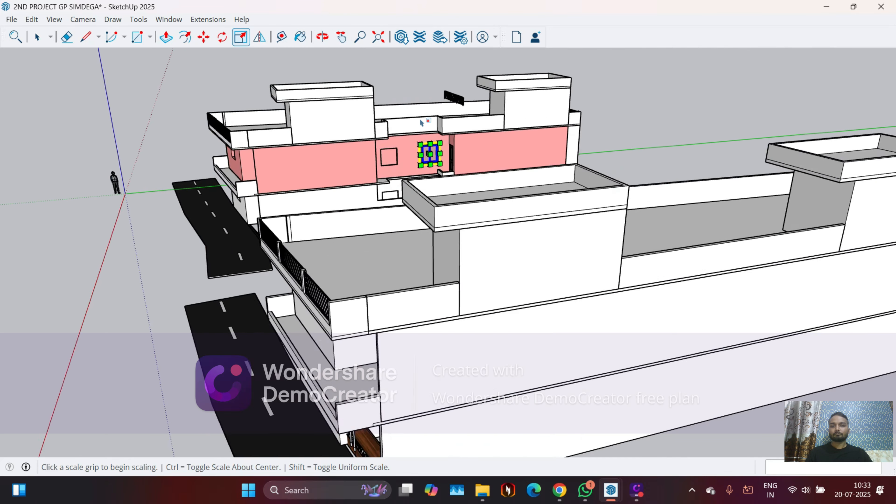
scroll(427, 162, "up", 6)
middle_click_drag(409, 212, 371, 163)
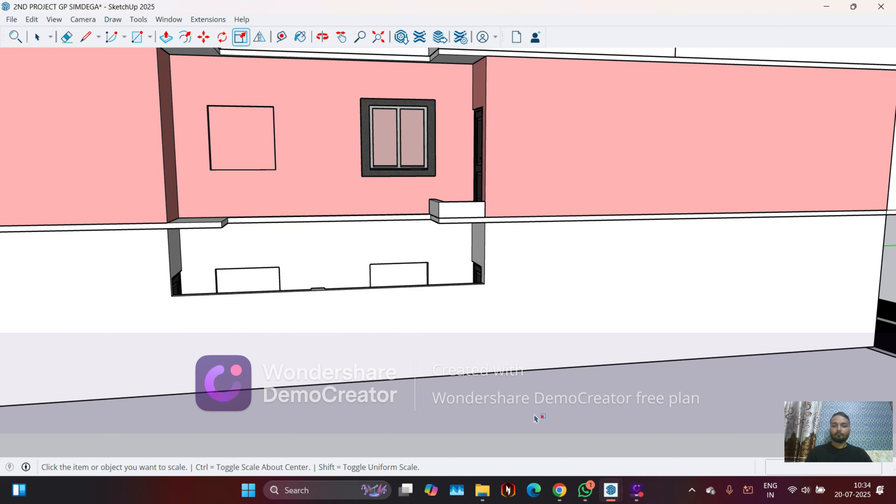
middle_click_drag(534, 411, 467, 294)
scroll(432, 191, "up", 6)
scroll(511, 276, "up", 5)
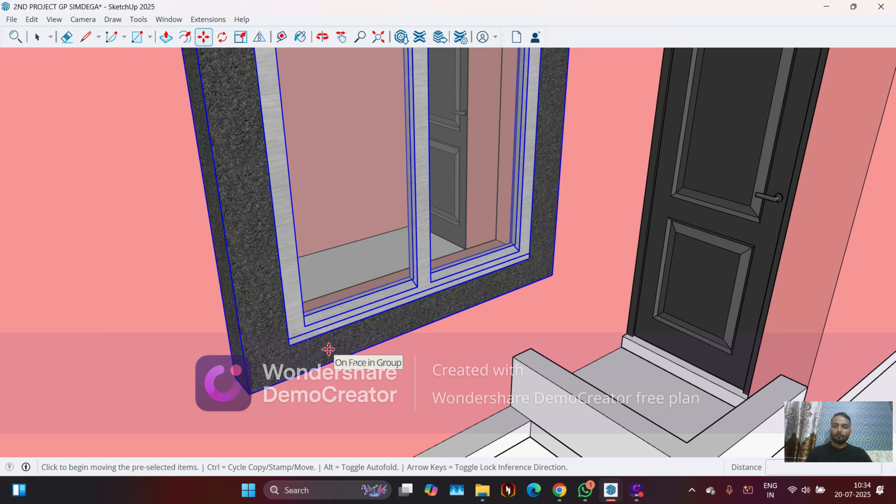
middle_click_drag(268, 395, 650, 443)
scroll(485, 212, "up", 4)
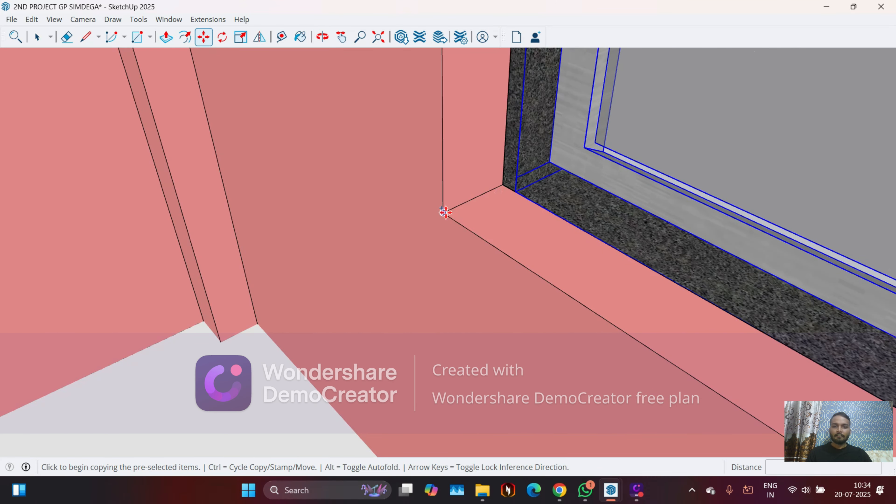
left_click(444, 211)
scroll(353, 152, "down", 2)
scroll(326, 108, "up", 6)
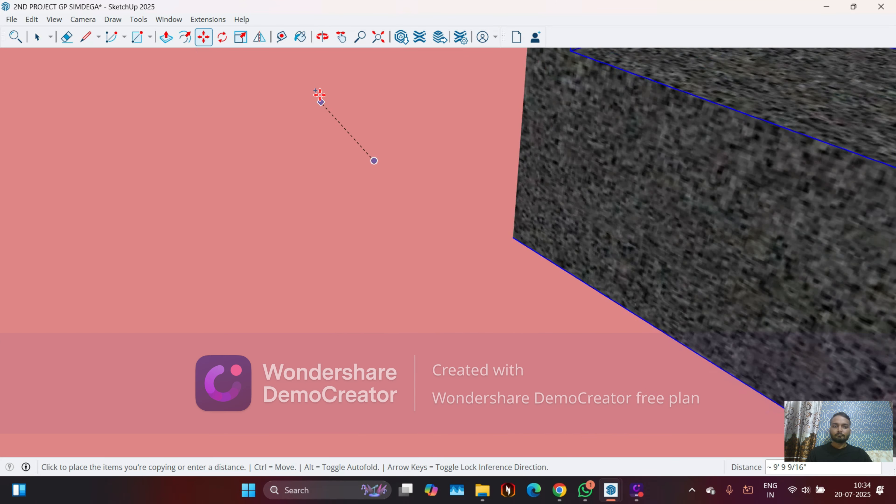
scroll(320, 80, "down", 3)
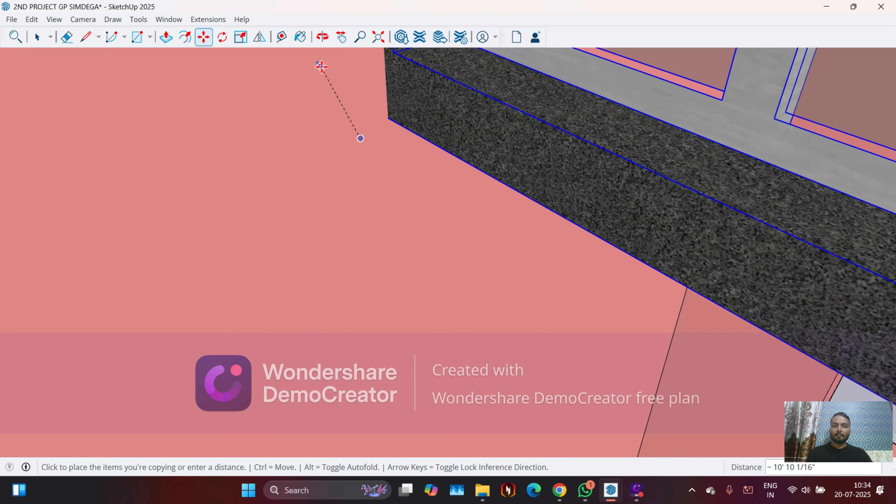
scroll(322, 63, "down", 2)
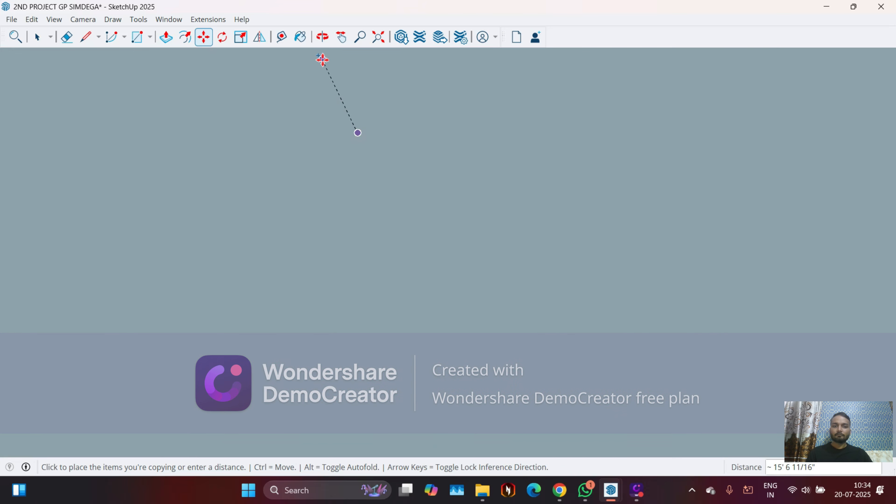
left_click(377, 37)
middle_click_drag(374, 170, 422, 243)
scroll(415, 164, "up", 6)
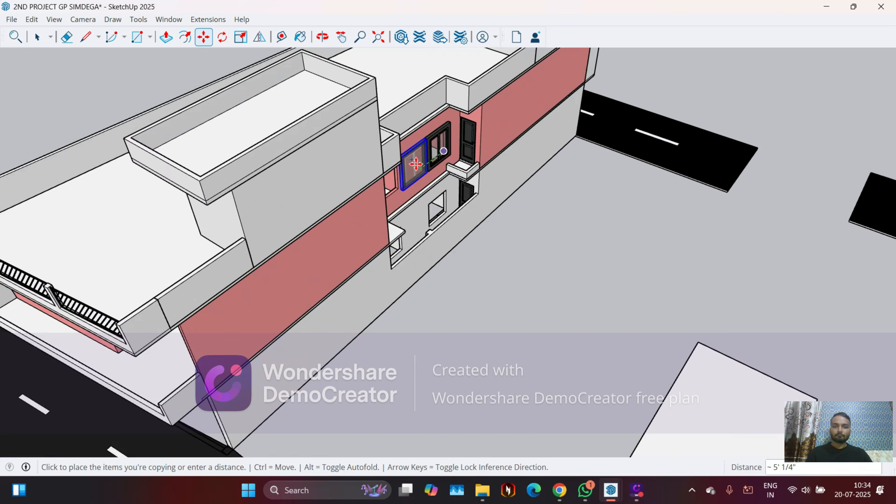
scroll(415, 163, "up", 8)
middle_click_drag(409, 163, 209, 141)
scroll(194, 141, "down", 3)
scroll(736, 268, "up", 4)
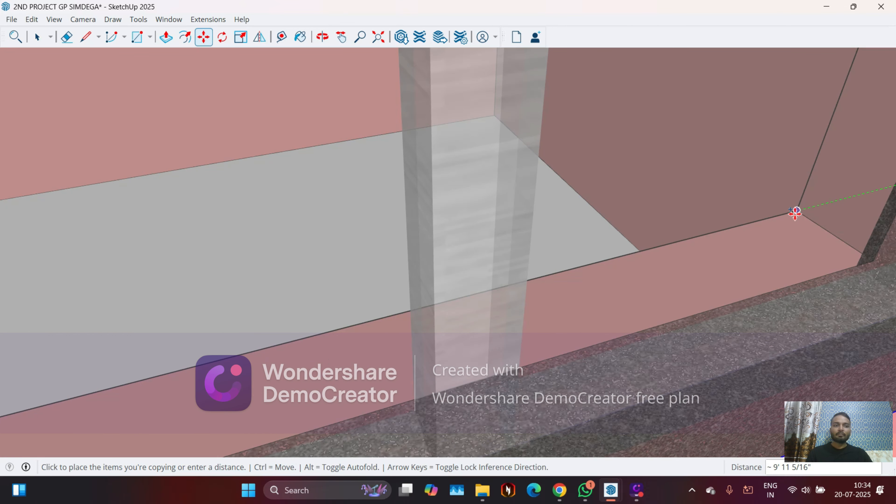
mouse_move(795, 212)
middle_mouse_down()
mouse_move(776, 135)
mouse_move(716, 214)
mouse_move(709, 200)
mouse_move(782, 221)
middle_mouse_up()
middle_click_drag(765, 296, 656, 330)
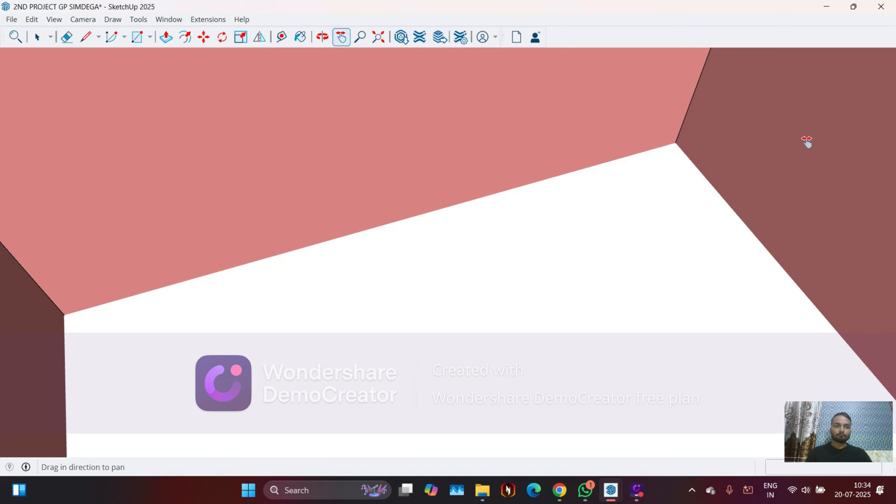
left_click_drag(807, 141, 488, 311)
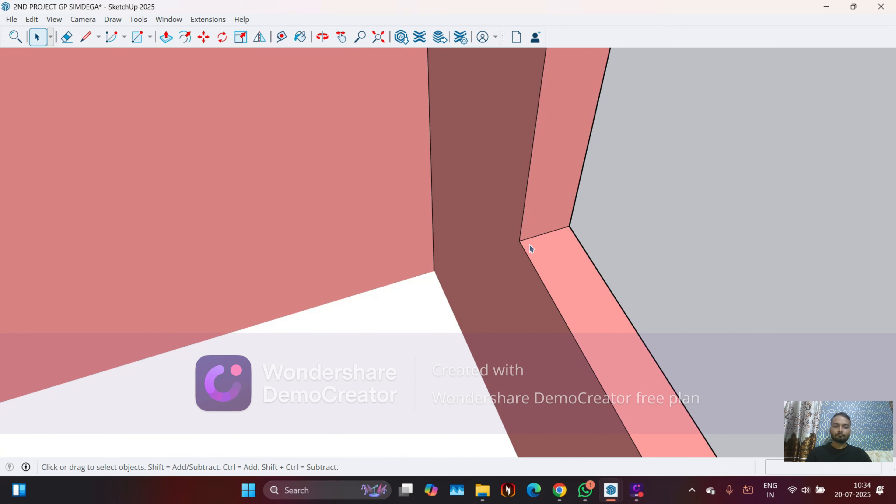
middle_click_drag(527, 248, 630, 207)
Copy the window from its opening's inner lower corner to the matching corner of the empty opening on the same upper-floor wall.
key("m")
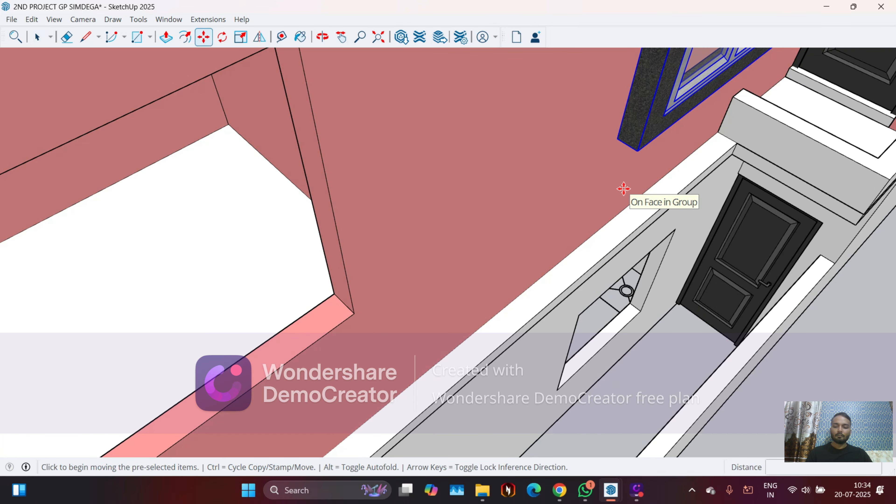
scroll(621, 196, "down", 5)
key("ctrl")
scroll(610, 267, "up", 8)
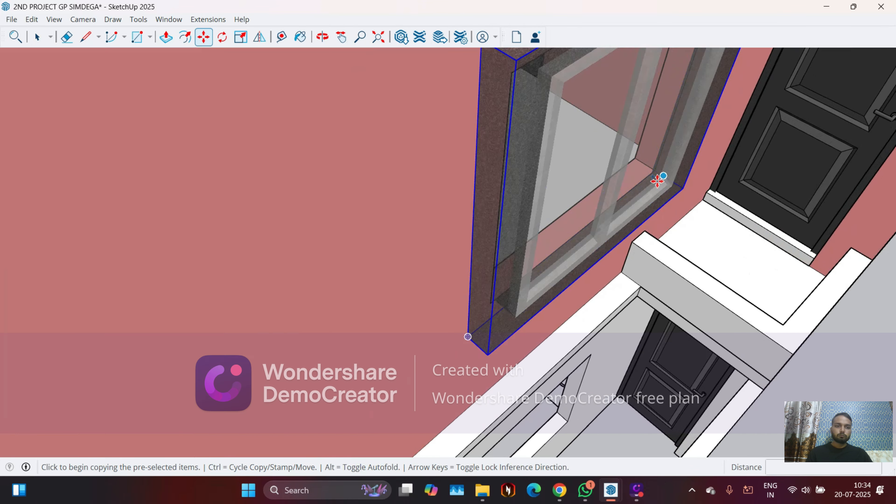
key("space")
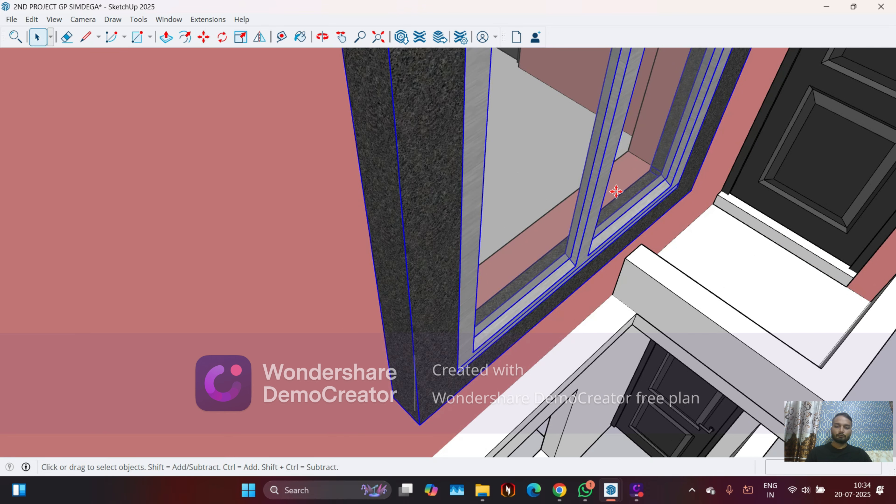
key("m")
key("ctrl")
scroll(635, 145, "up", 5)
scroll(617, 155, "up", 5)
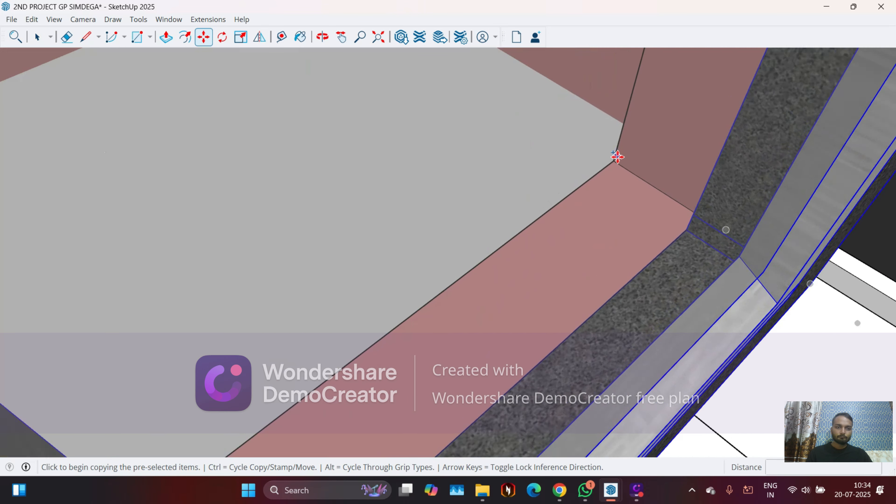
scroll(616, 163, "up", 2)
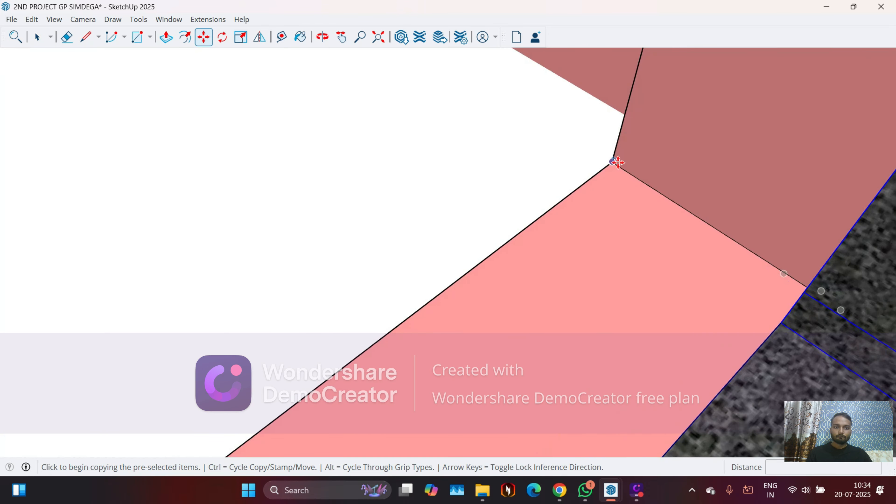
left_click(611, 161)
scroll(611, 159, "down", 10)
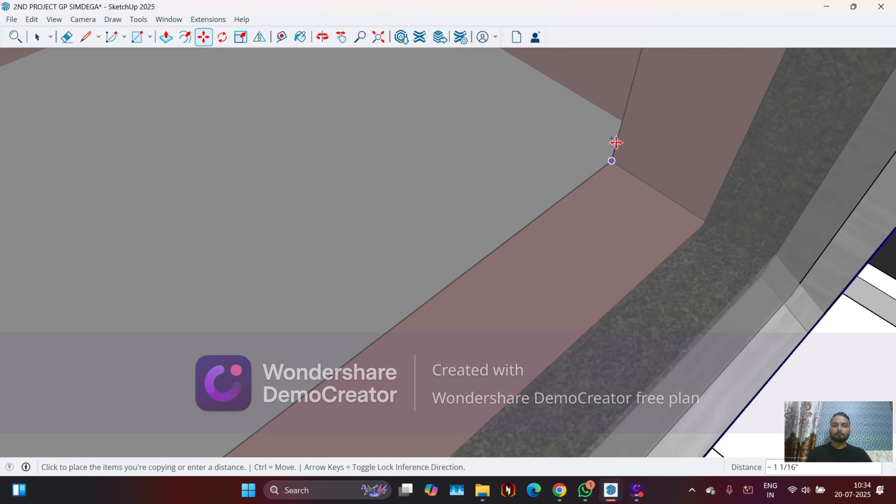
scroll(652, 86, "down", 6)
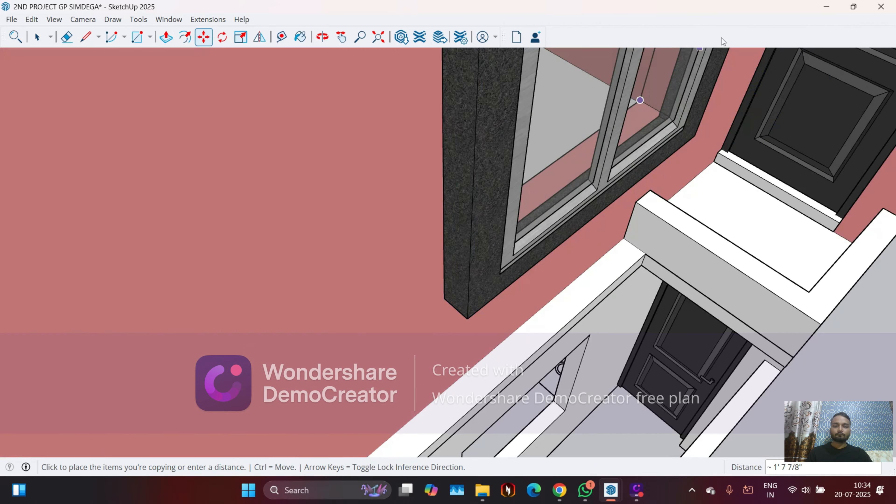
scroll(696, 169, "down", 7)
scroll(705, 171, "up", 10)
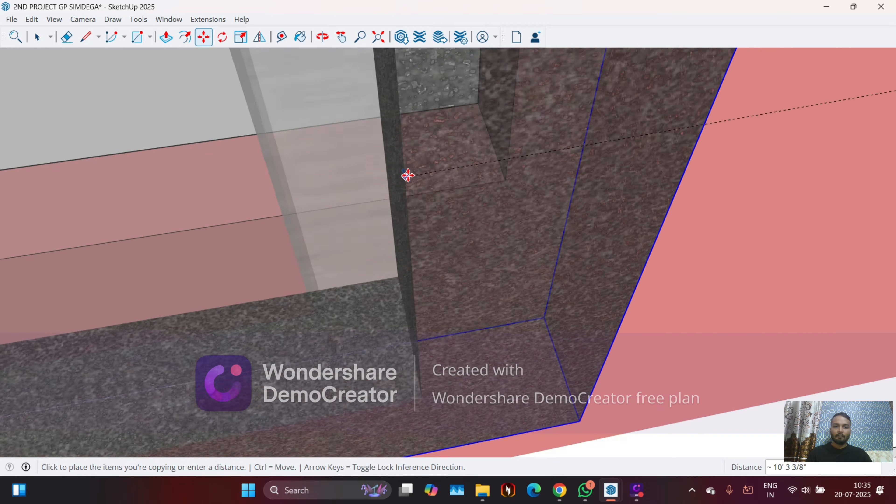
middle_click_drag(407, 175, 501, 177)
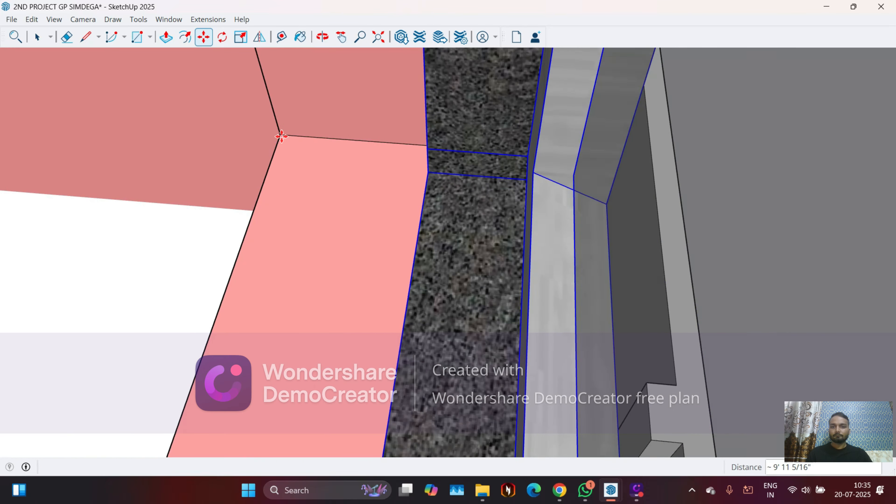
middle_click_drag(494, 231, 249, 228)
scroll(480, 196, "down", 12)
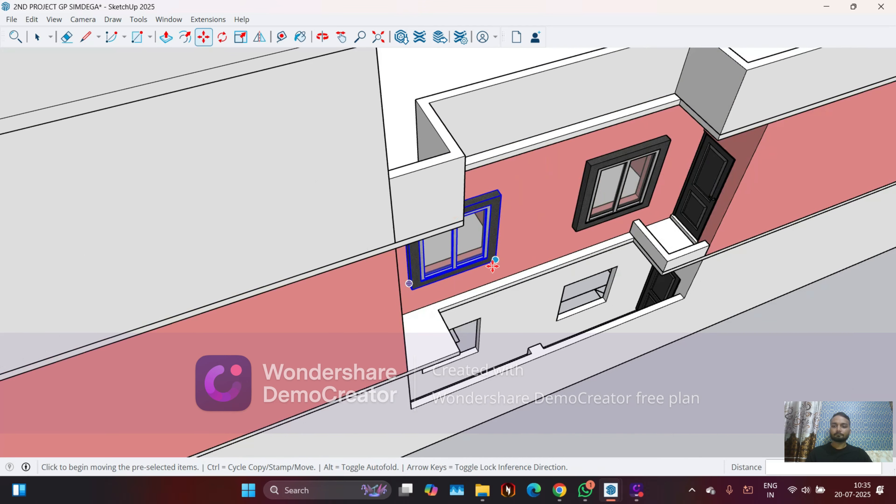
key("Escape")
key("space")
Copy both upper-floor side-wall windows 10' 4" straight down into the two matching ground-floor openings and clear the selection.
middle_click_drag(483, 296, 391, 182)
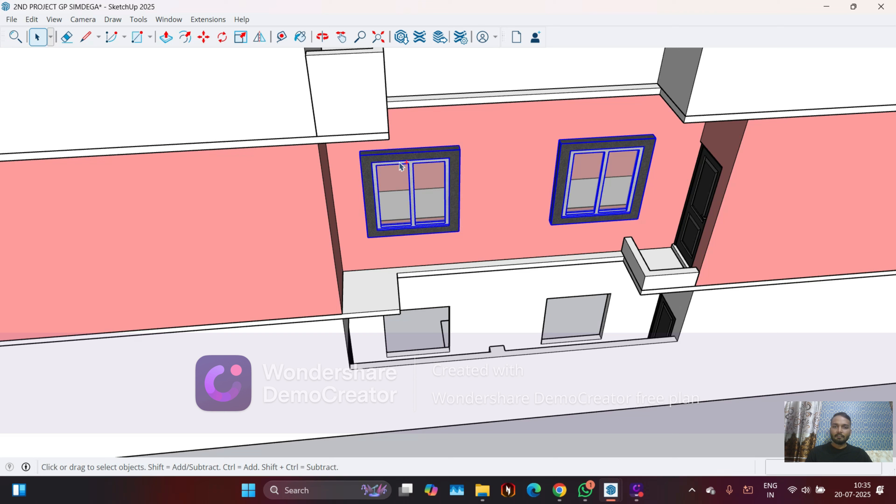
key("ctrl")
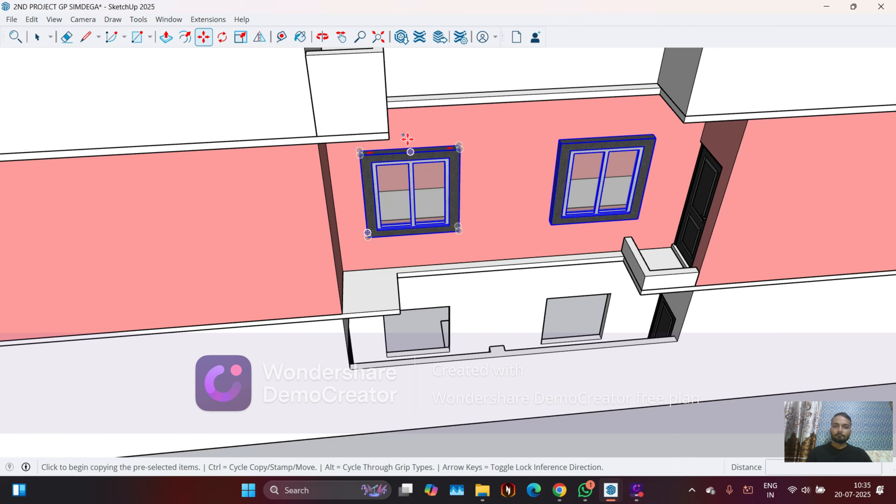
scroll(411, 147, "up", 2)
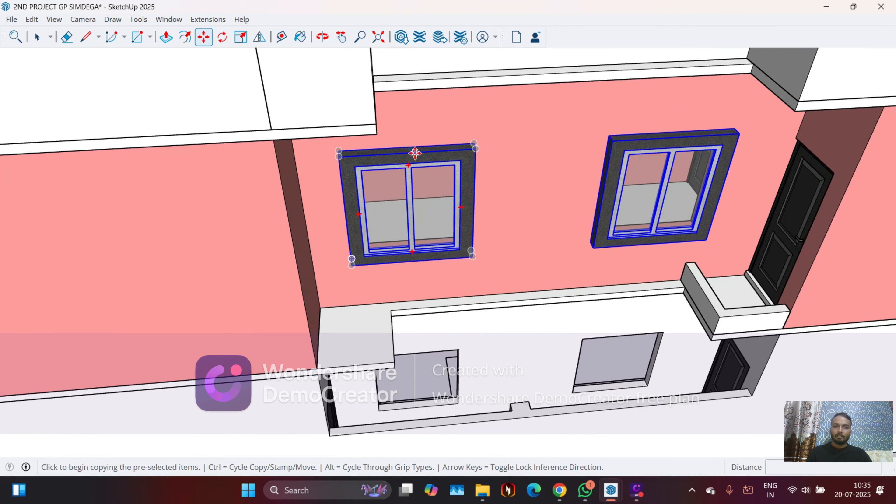
left_click(377, 133)
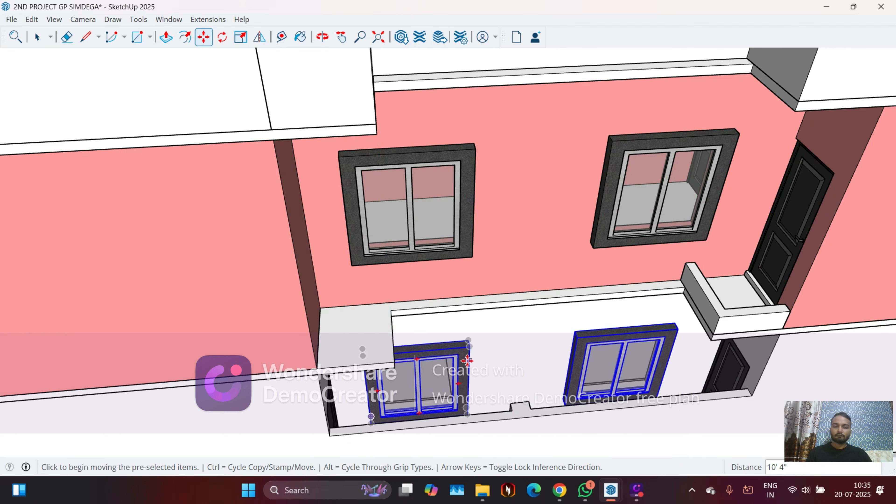
middle_click_drag(469, 362, 284, 282)
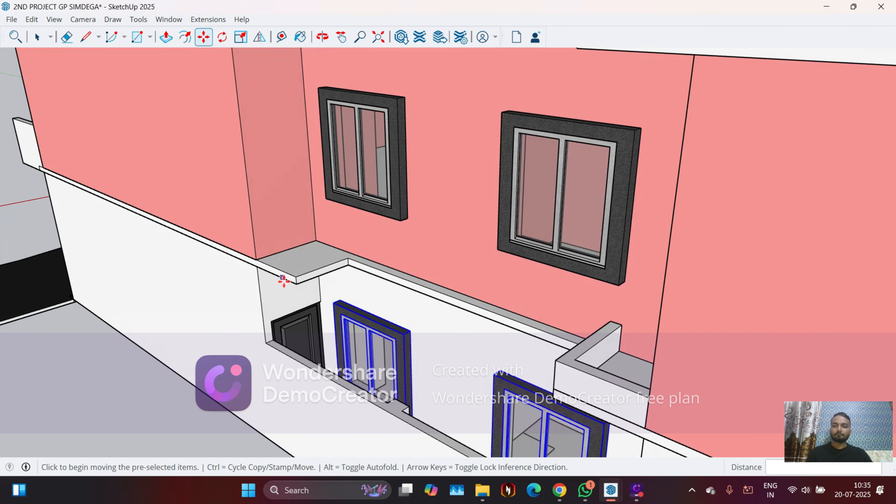
scroll(357, 357, "down", 3)
key("ctrl+t")
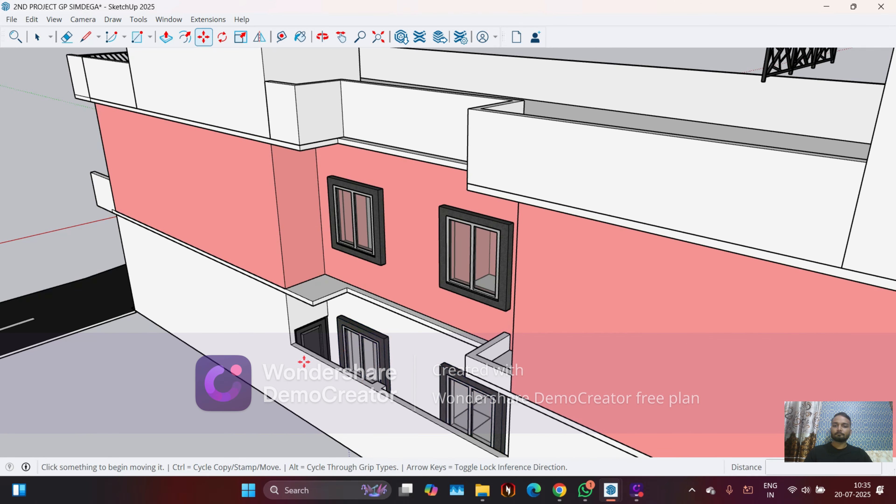
Examine the four windows fitted in the recessed side wall from both directions and from a distance.
key("space")
scroll(168, 308, "down", 3)
middle_click_drag(168, 308, 303, 307)
scroll(301, 303, "up", 5)
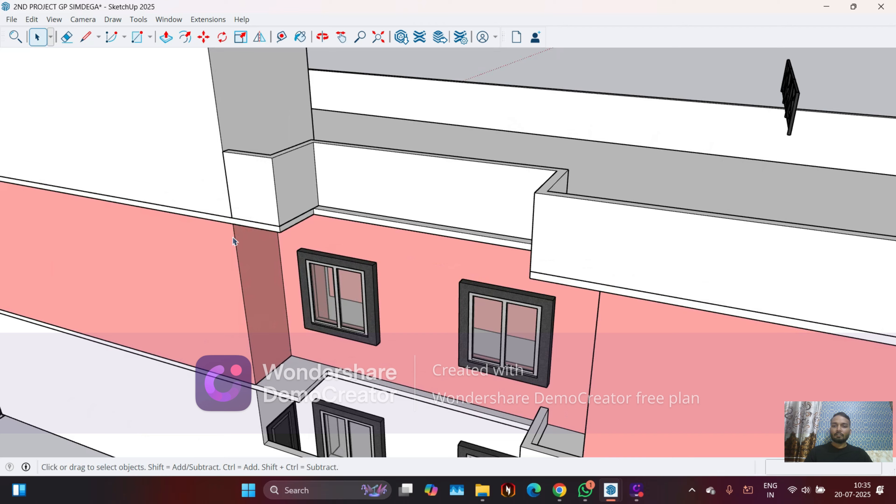
scroll(287, 232, "down", 4)
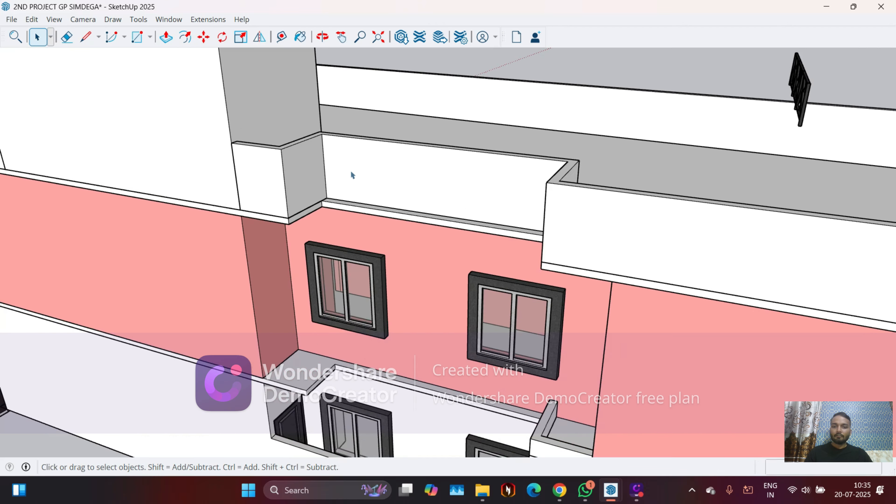
scroll(310, 341, "up", 5)
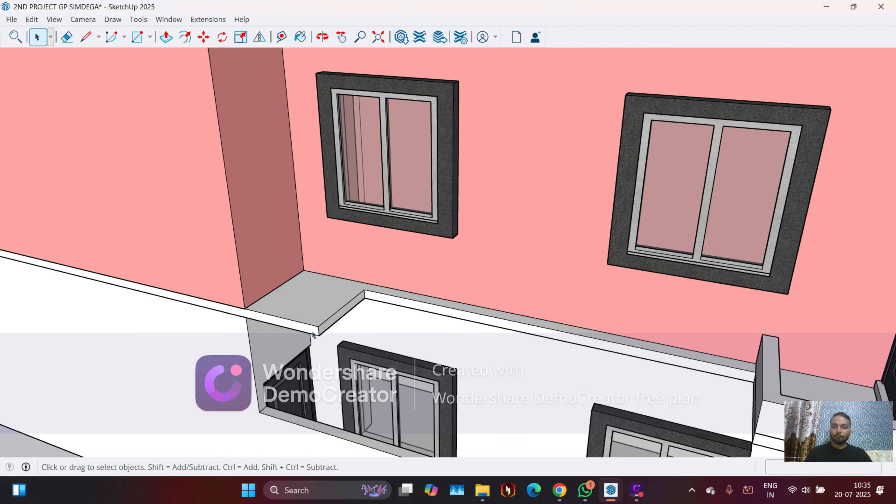
scroll(433, 241, "down", 8)
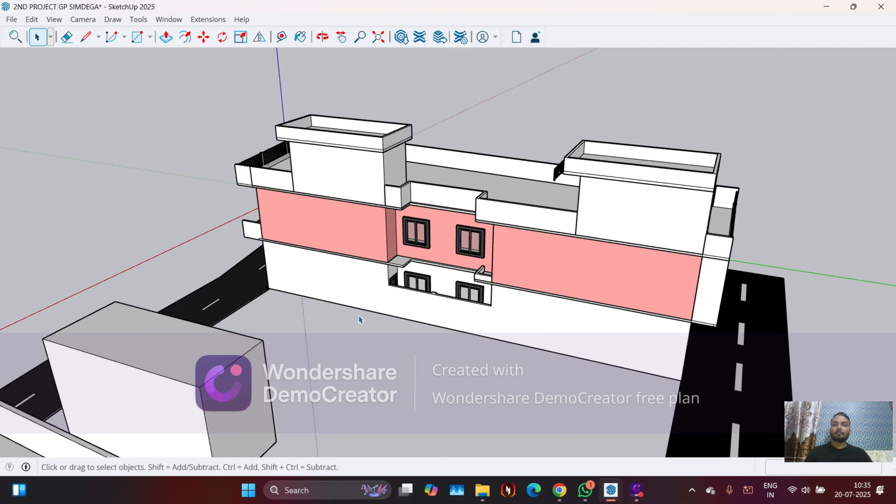
middle_click_drag(543, 311, 280, 304)
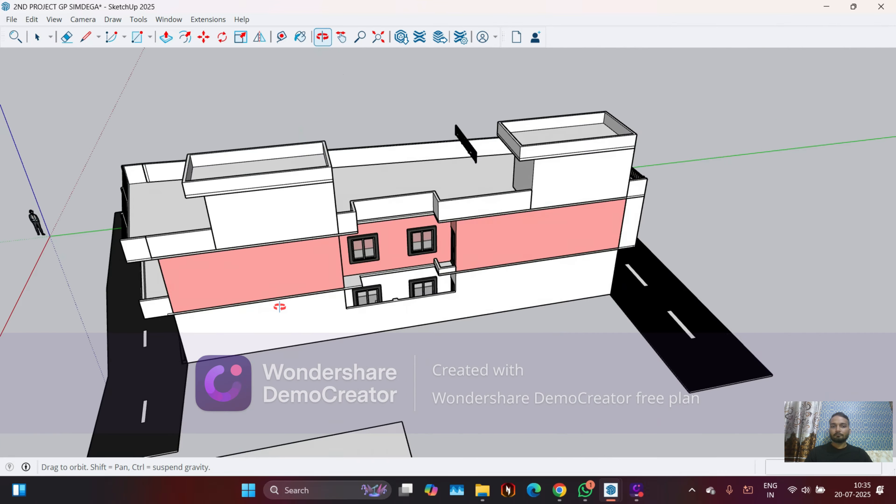
scroll(458, 270, "up", 3)
scroll(416, 247, "up", 3)
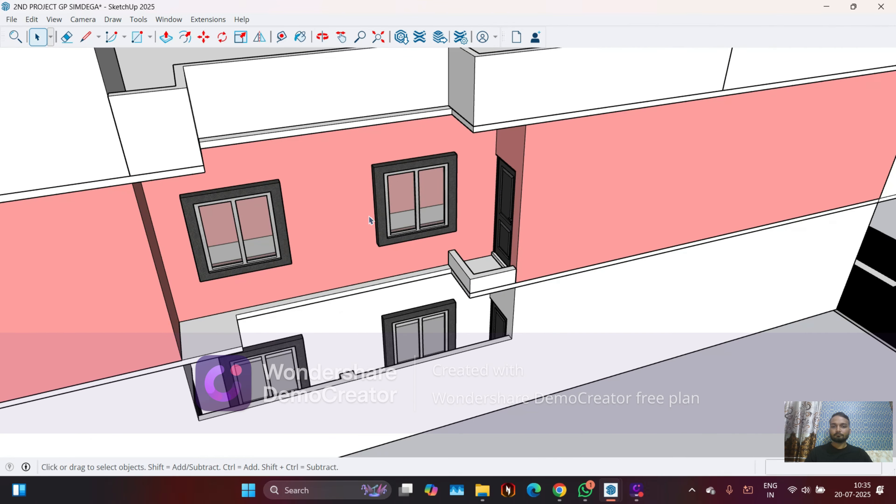
Copy one upper-floor side-wall window about 48' across to the front of the house, near the front wall's upper-floor opening.
left_click(392, 204)
key("ctrl")
scroll(529, 210, "down", 5)
middle_click_drag(422, 227, 622, 191)
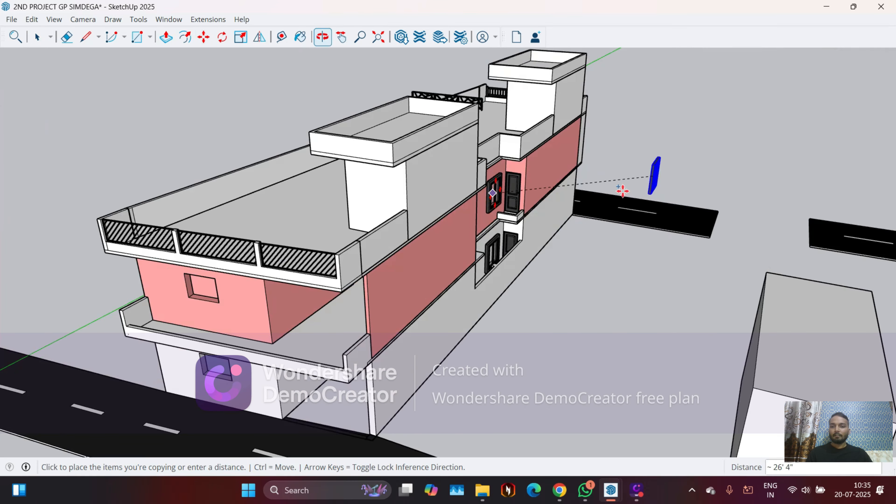
scroll(225, 311, "up", 3)
scroll(190, 247, "up", 6)
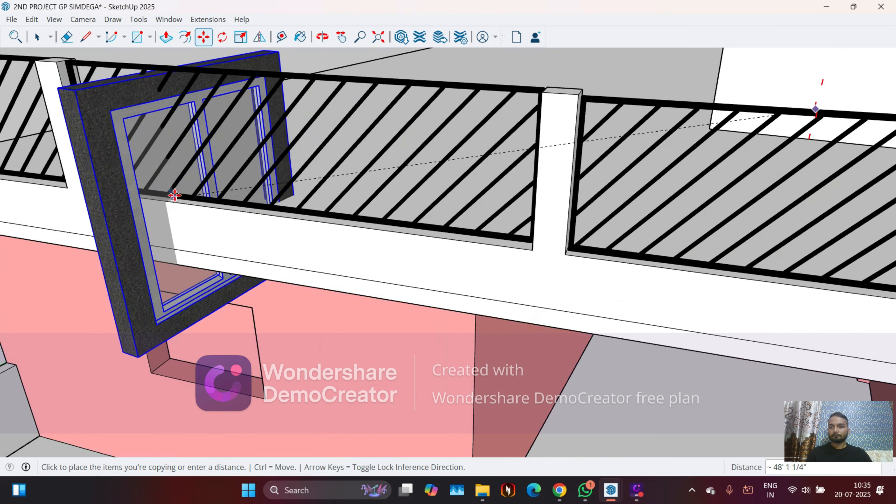
left_click(174, 205)
middle_click_drag(175, 206, 183, 284)
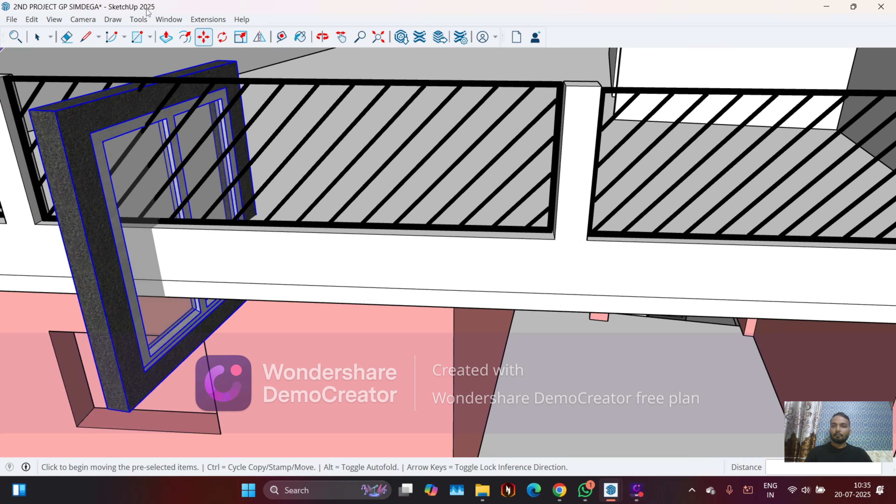
Rotate the copied window horizontally about a point near the front wall's corner so it lies parallel to that wall.
left_click(222, 37)
scroll(310, 140, "down", 3)
middle_click_drag(310, 140, 250, 260)
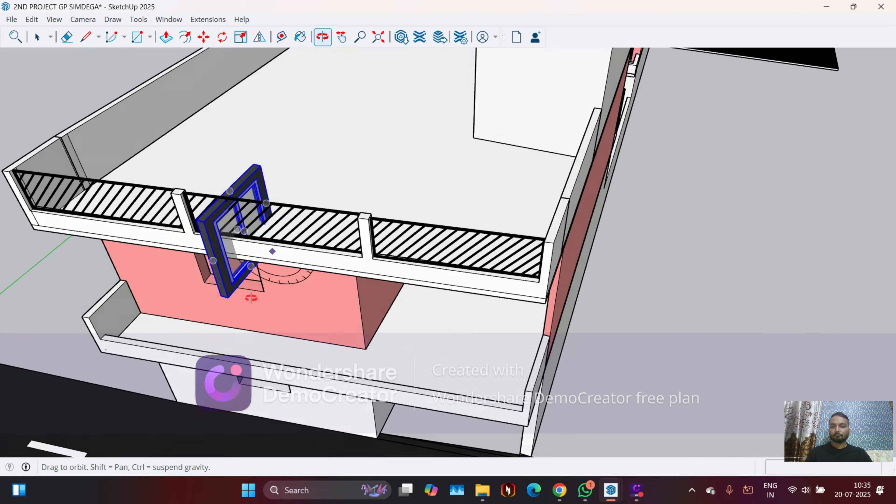
scroll(252, 344, "up", 5)
scroll(317, 353, "up", 2)
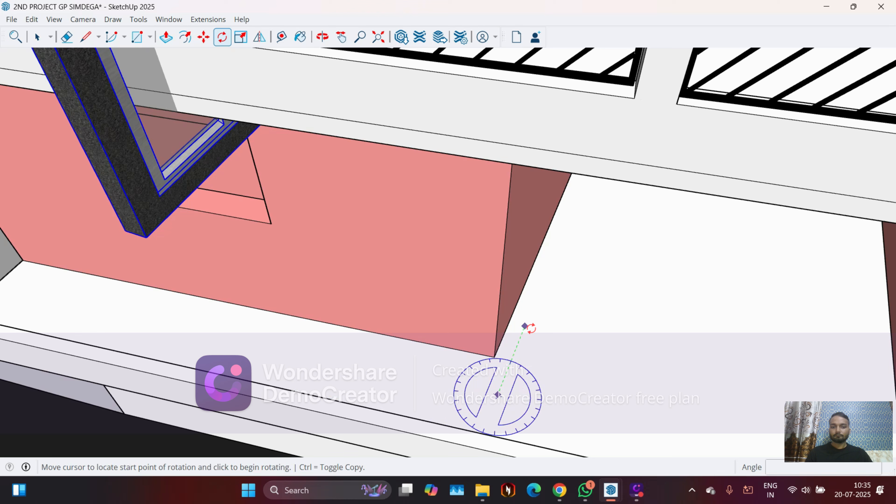
left_click(524, 328)
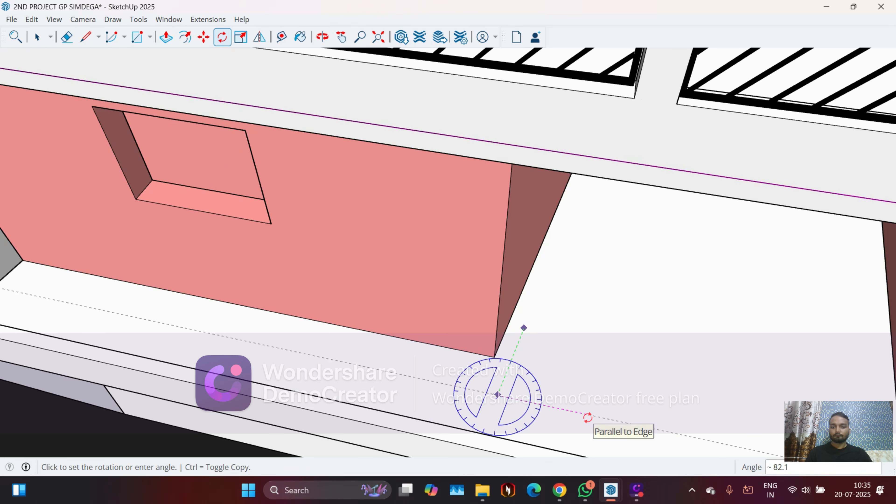
key("Escape")
scroll(564, 430, "down", 5)
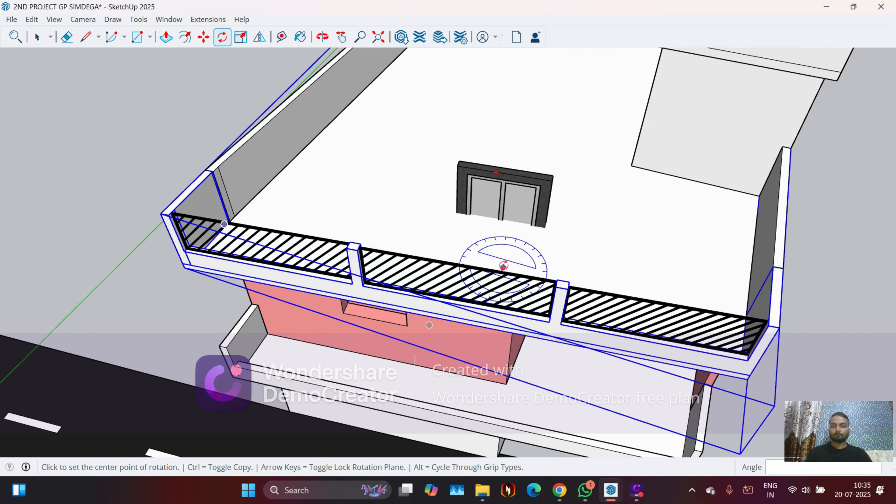
key("space")
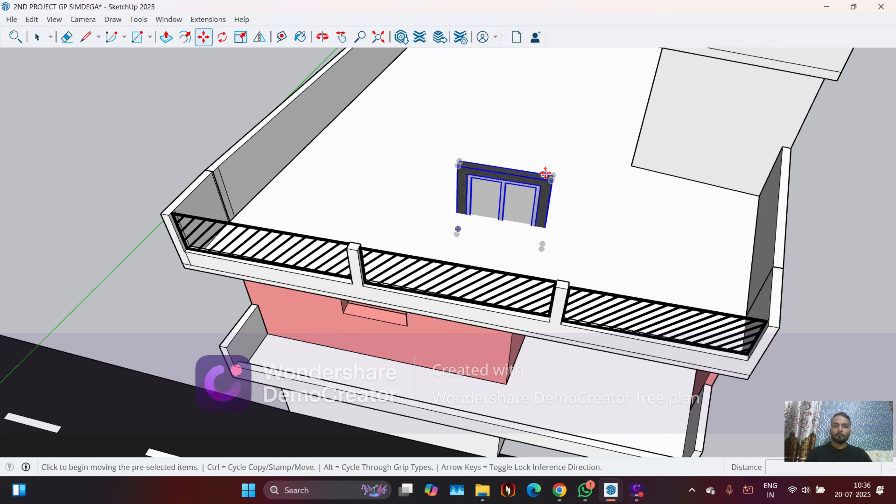
Move the dark-framed window so its upper corner meets the upper corner of the opening in the pink first-floor wall.
scroll(545, 174, "up", 4)
left_click(553, 179)
scroll(566, 124, "down", 8)
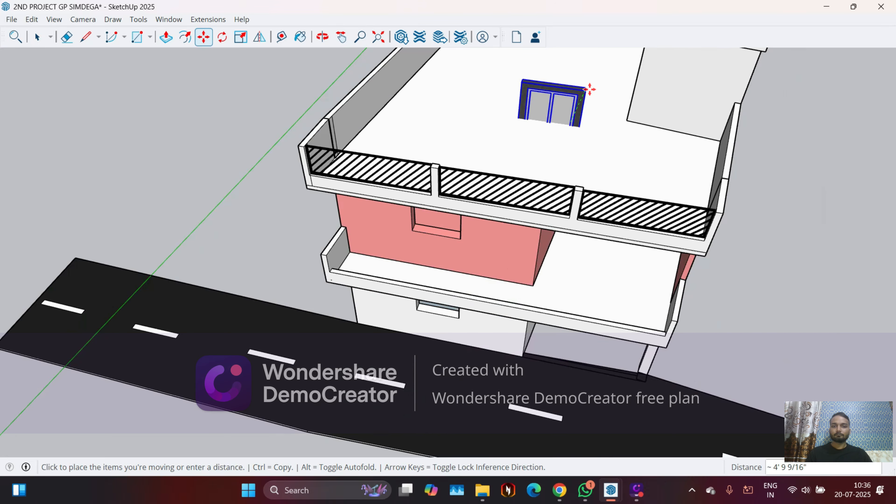
scroll(436, 300, "up", 6)
scroll(484, 146, "down", 4)
scroll(474, 125, "up", 4)
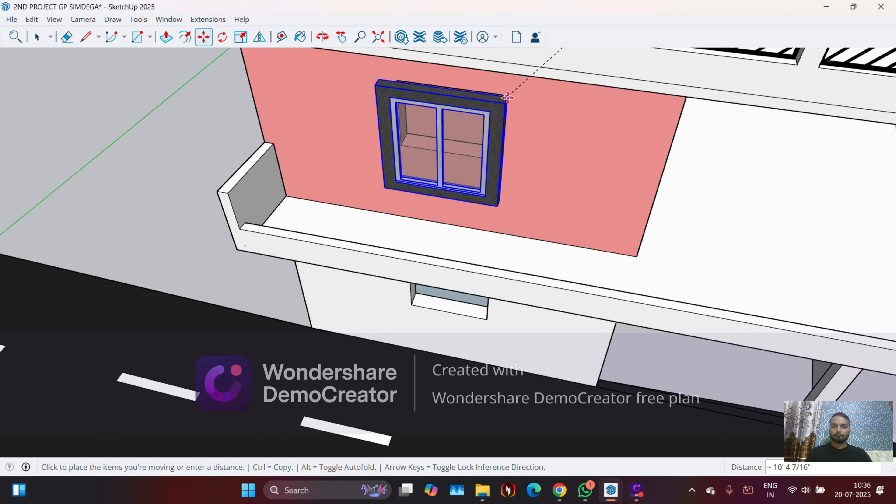
middle_click_drag(518, 184, 469, 157)
Scale the dark-framed window from its lower corner to match the size of the opening in the pink wall.
key("s")
scroll(399, 220, "down", 3)
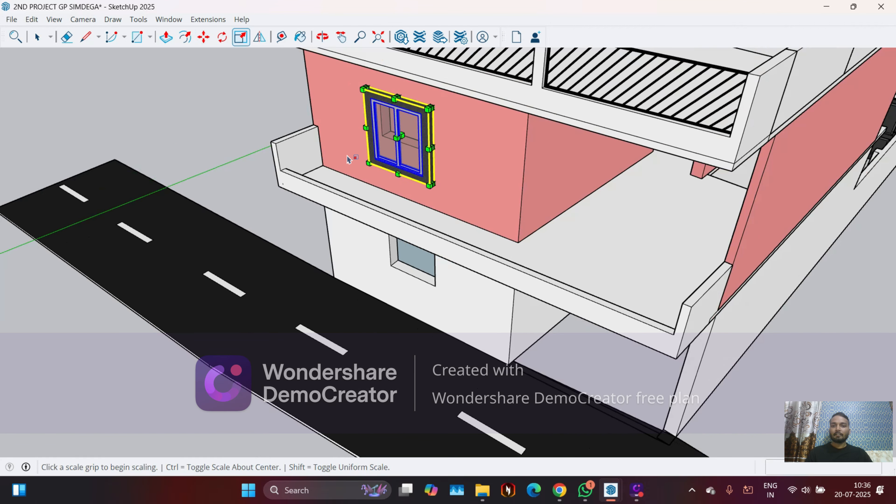
middle_click_drag(350, 159, 518, 169)
scroll(520, 144, "up", 2)
scroll(517, 170, "down", 3)
scroll(518, 170, "up", 3)
scroll(466, 282, "up", 5)
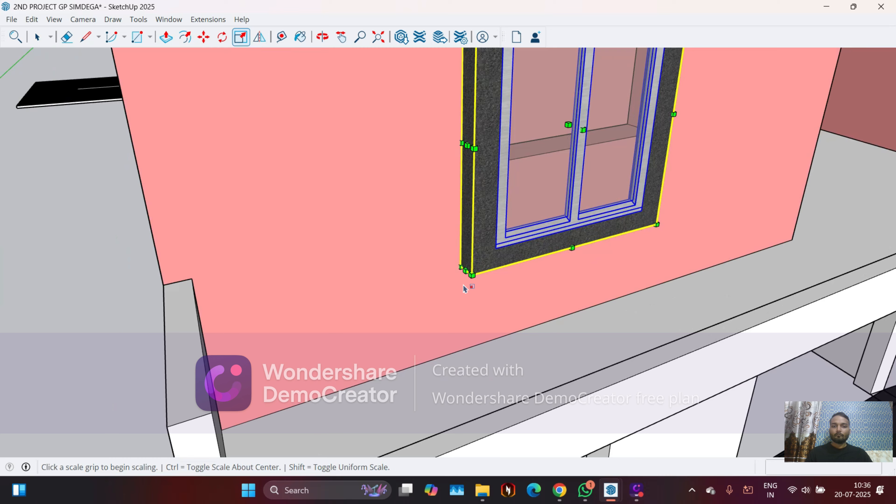
left_click(467, 265)
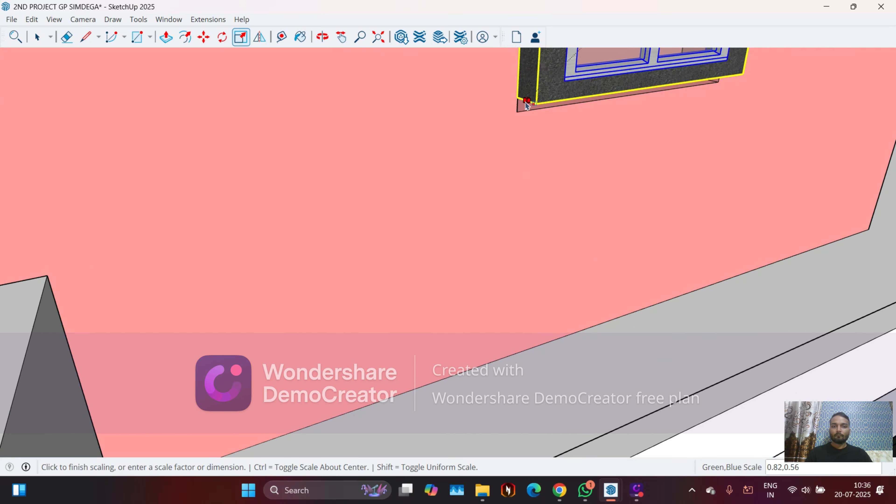
scroll(472, 165, "down", 5)
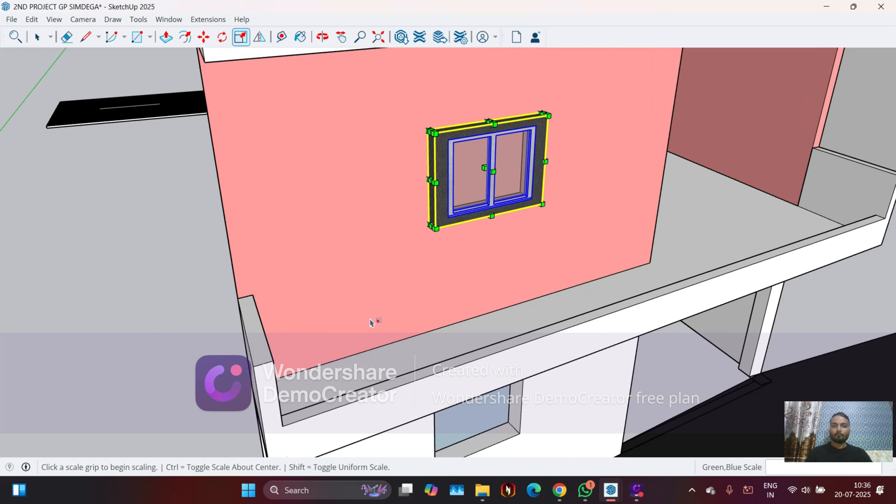
middle_click_drag(372, 320, 237, 327)
scroll(338, 194, "up", 10)
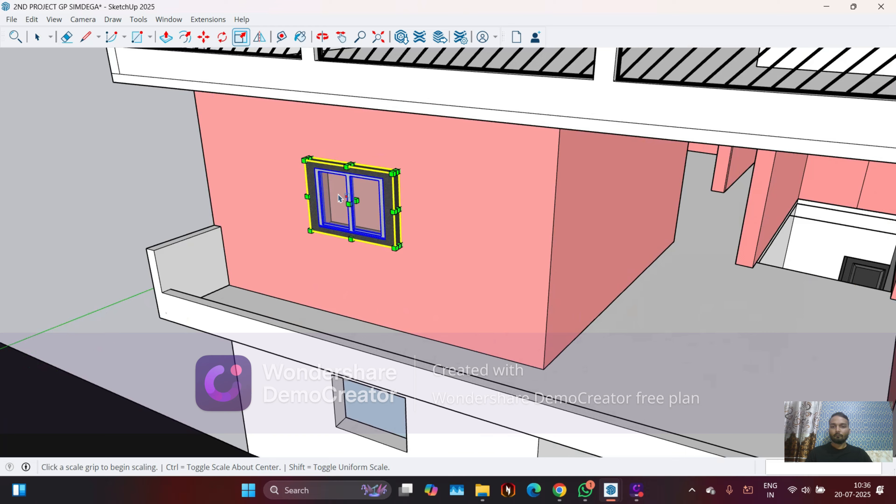
scroll(351, 177, "up", 5)
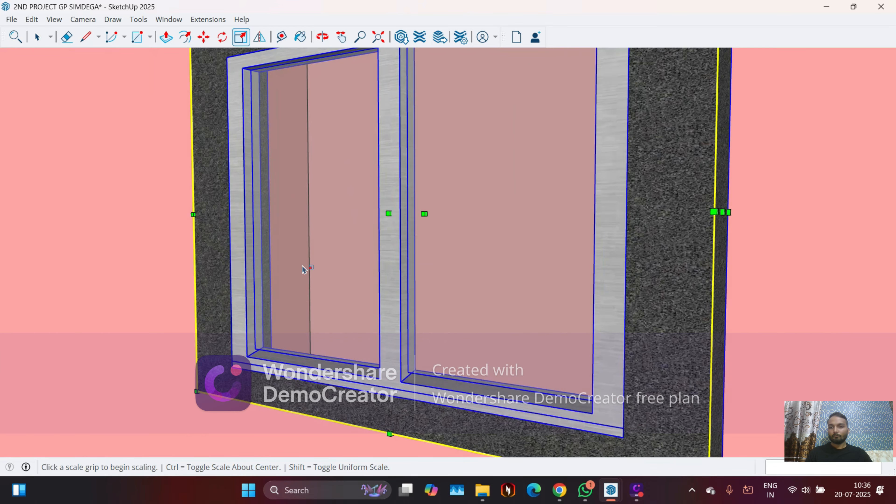
middle_click_drag(304, 266, 212, 296)
key("space")
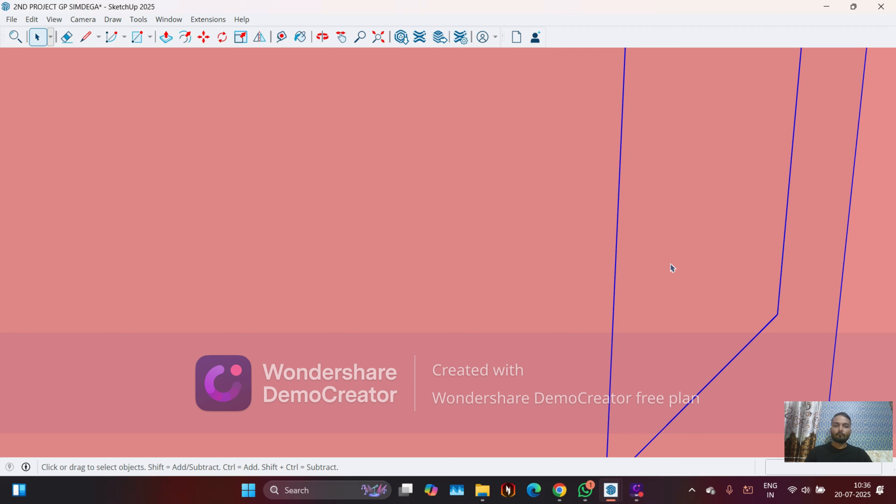
triple_click(704, 238)
left_click(690, 238)
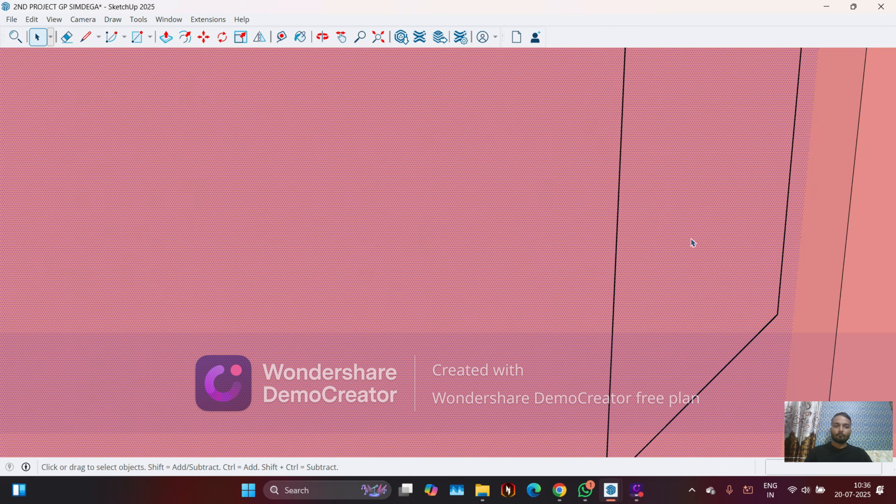
scroll(704, 281, "down", 3)
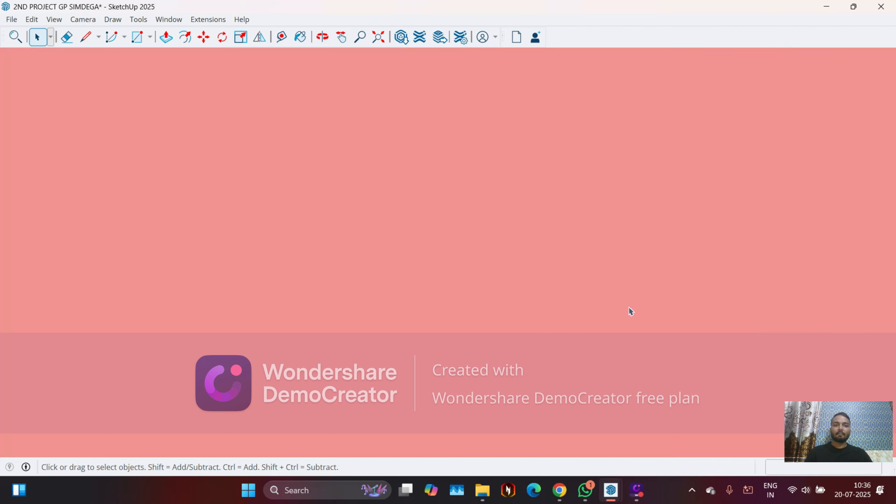
middle_click_drag(627, 333, 354, 344)
middle_click_drag(536, 337, 279, 222)
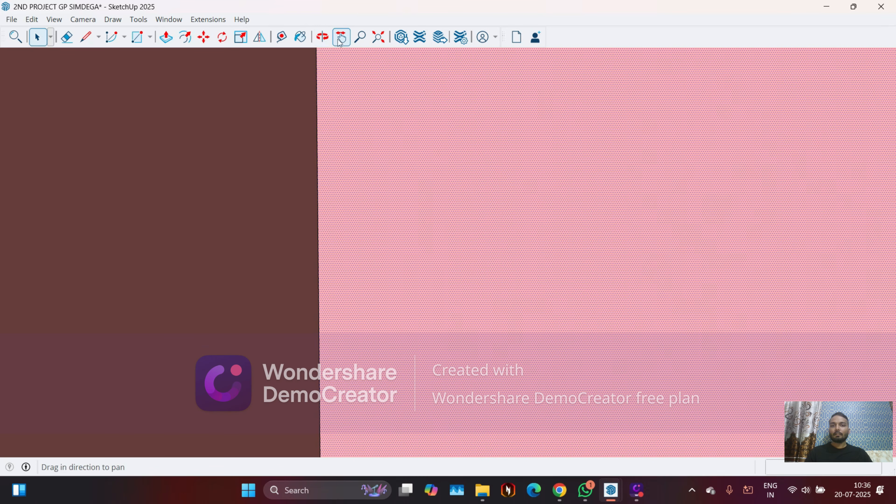
left_click(378, 37)
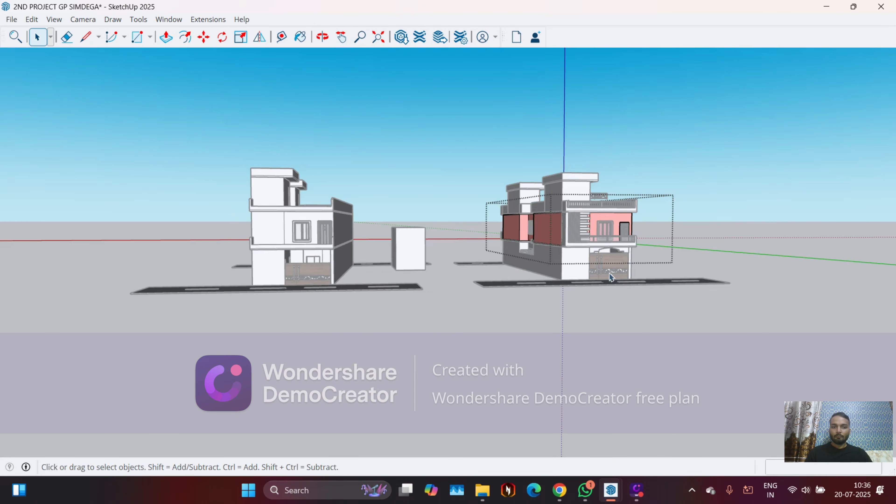
left_click(610, 322)
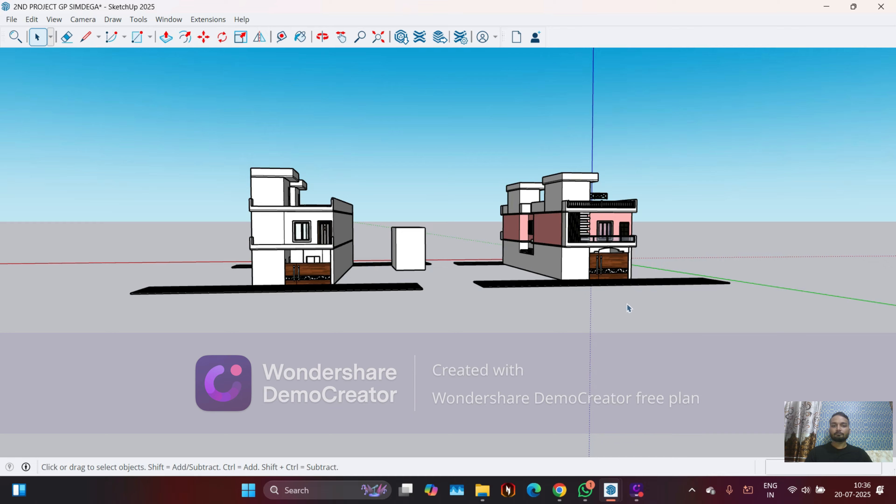
Move the dark-framed window straight out of its wall opening by about 2' 4 1/2".
middle_click_drag(628, 308, 603, 284)
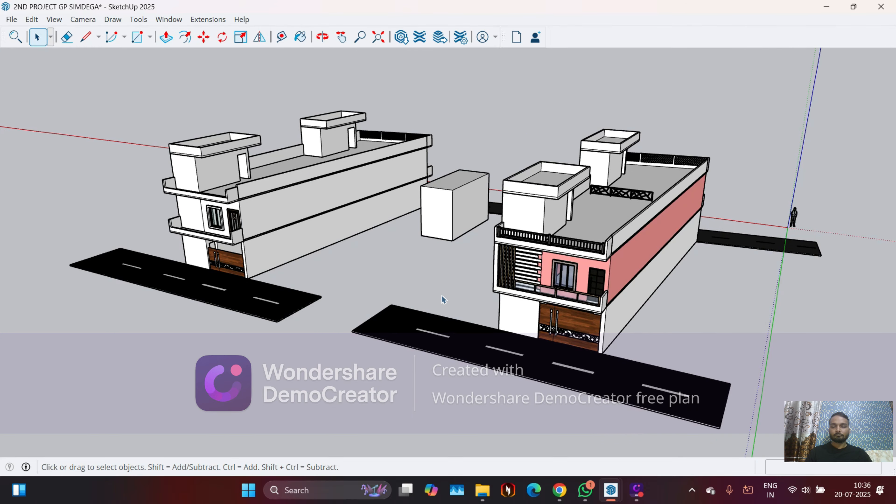
middle_click_drag(442, 305, 248, 114)
scroll(237, 253, "up", 6)
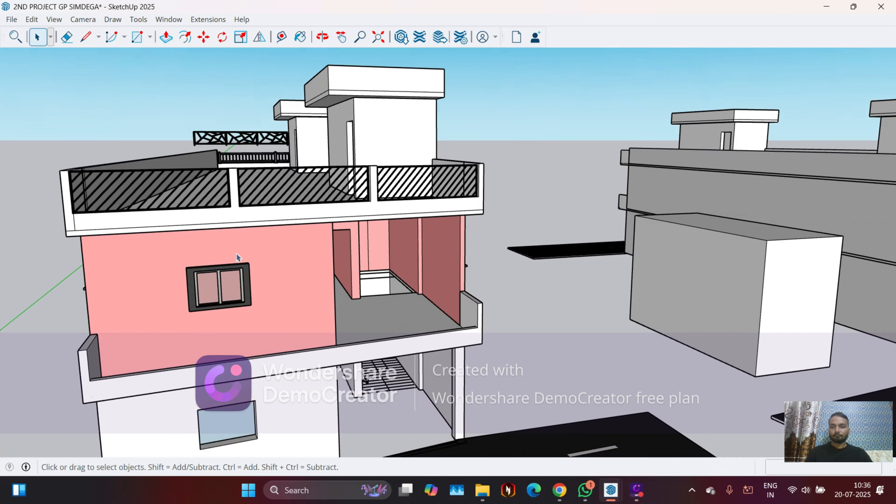
scroll(226, 291, "up", 2)
middle_click_drag(196, 294, 164, 290)
scroll(231, 266, "up", 4)
scroll(360, 241, "down", 2)
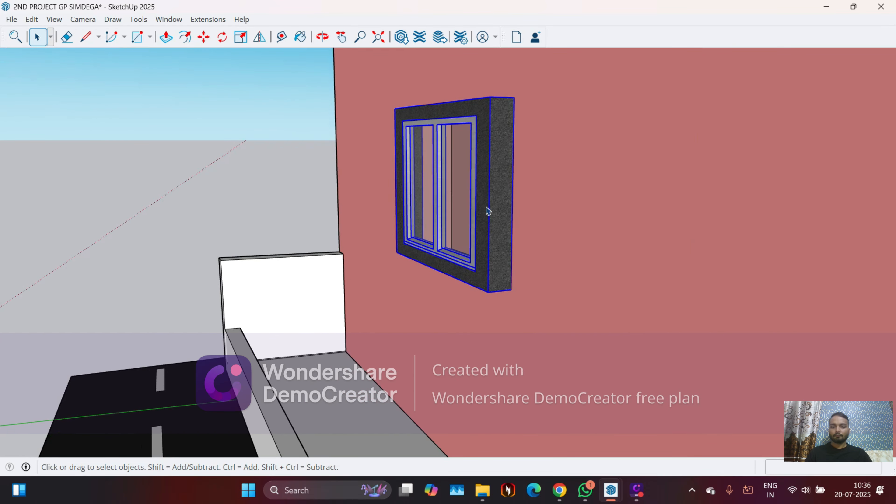
left_click(485, 206)
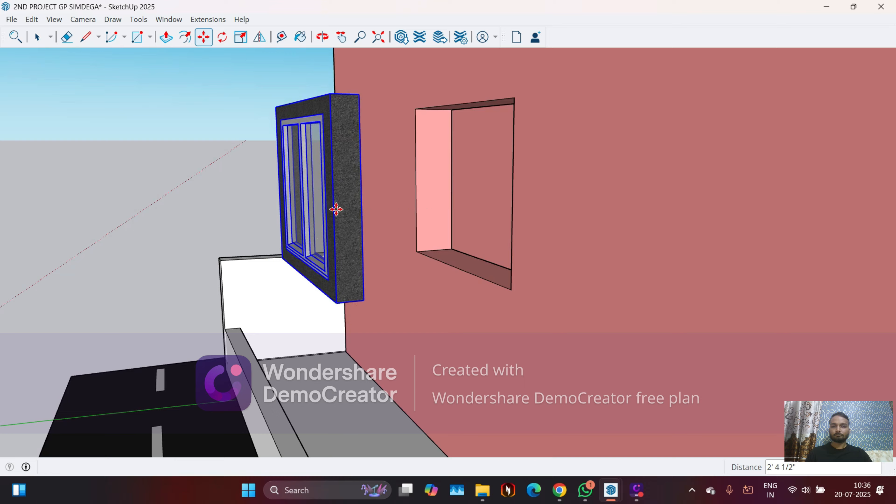
middle_click_drag(465, 196, 445, 203)
scroll(465, 244, "down", 2)
middle_click_drag(429, 251, 378, 258)
scroll(438, 203, "up", 1)
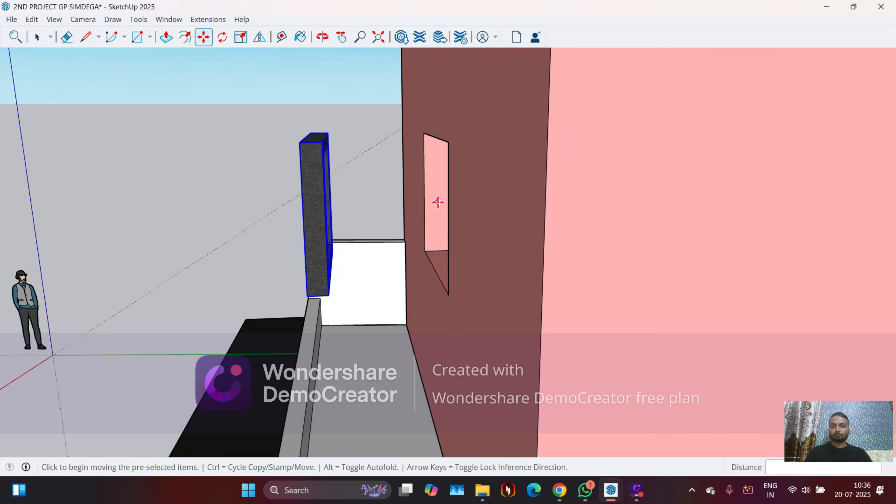
Measure the height of the empty window opening in the pink wall along its vertical edge.
left_click(280, 41)
scroll(447, 266, "up", 1)
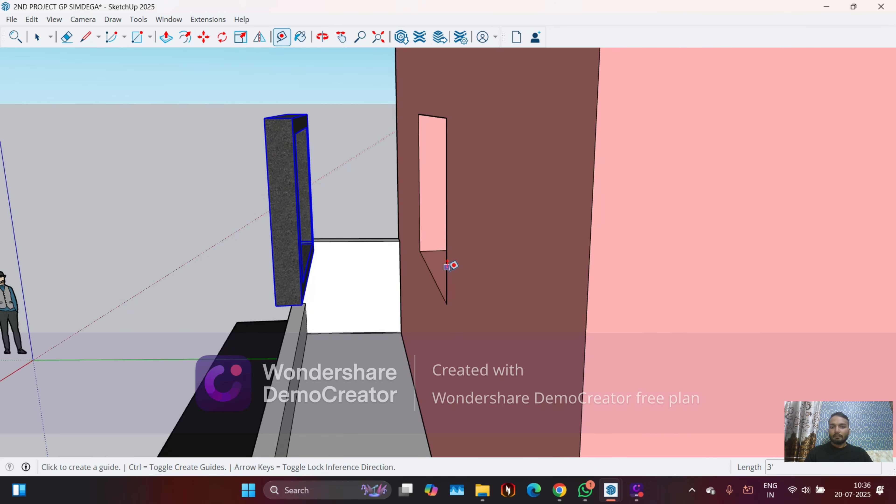
left_click(446, 304)
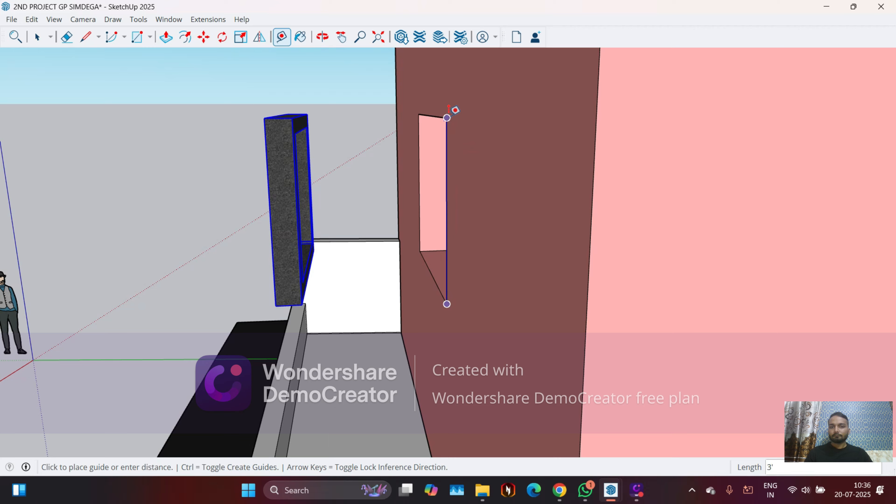
scroll(388, 178, "down", 5)
middle_click_drag(388, 179, 469, 185)
middle_click_drag(352, 212, 495, 232)
key("space")
left_click(274, 196)
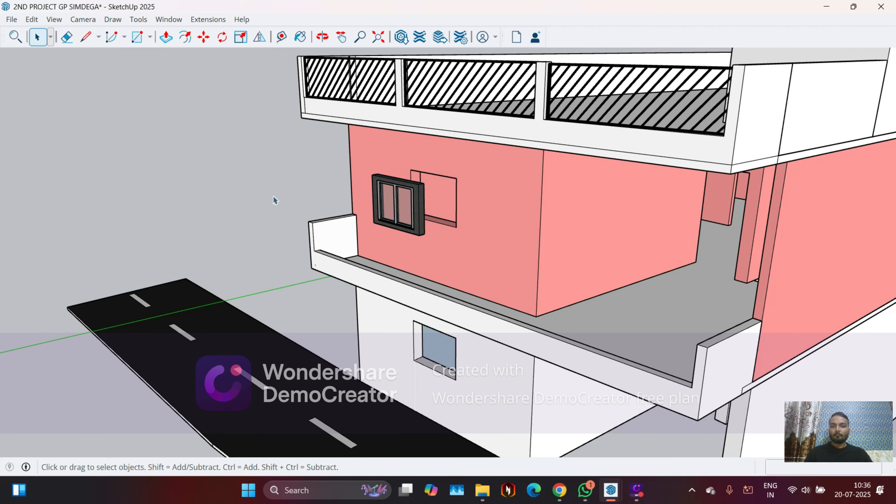
Move the dark-framed window farther away from the wall, out past the balcony parapet.
middle_click_drag(421, 239, 394, 303)
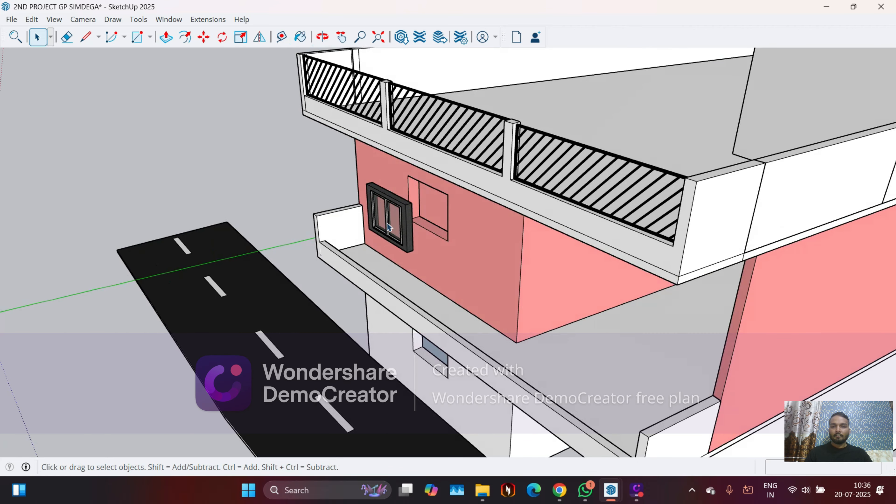
left_click(399, 210)
left_click(316, 223)
scroll(420, 207, "up", 4)
key("Escape")
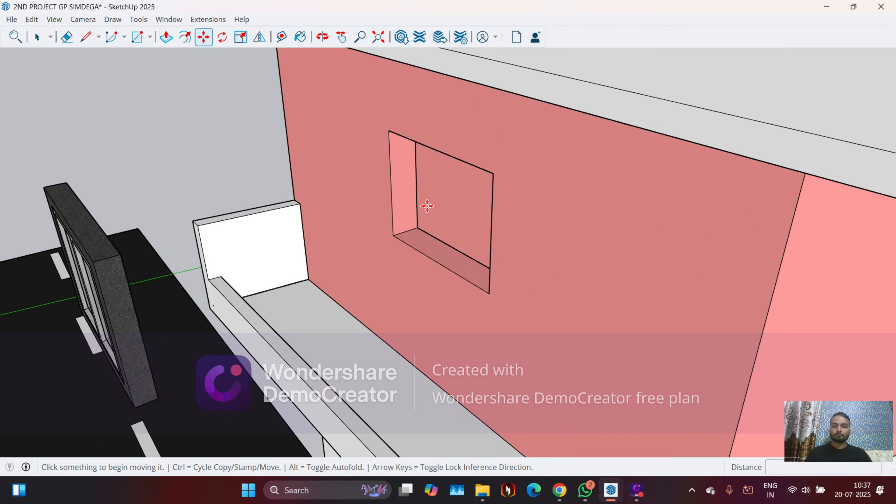
Inside the pink wall group, push the bottom face of the window opening down 2'.
double_click(425, 242)
left_click(434, 252)
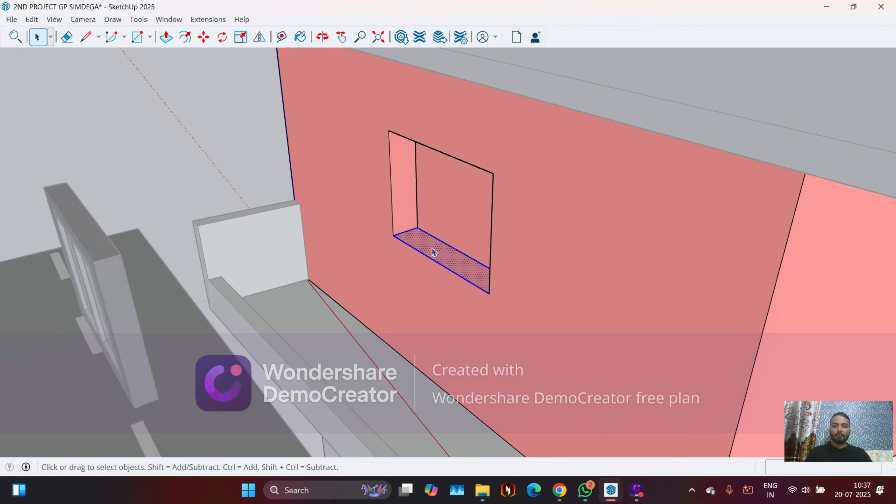
key("p")
left_click(439, 254)
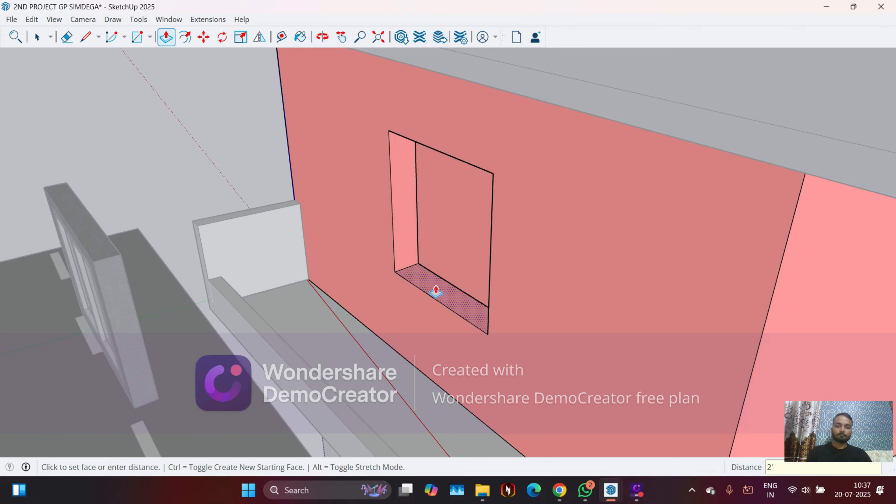
key("Return")
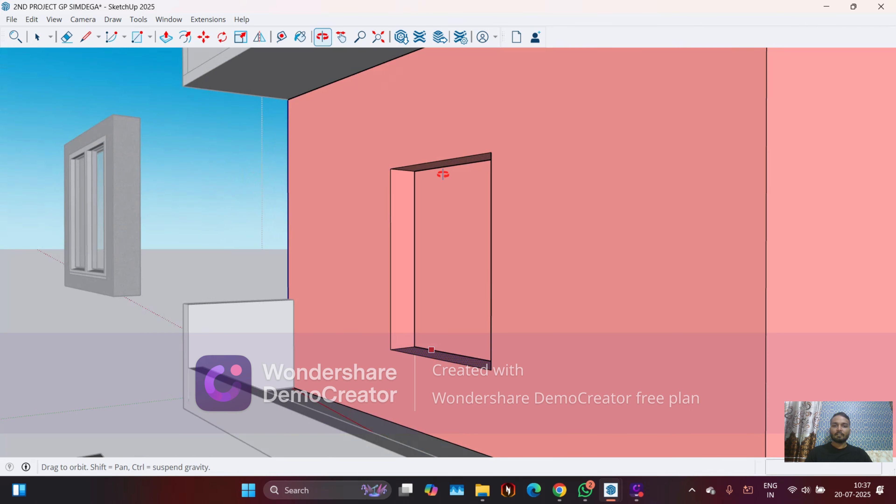
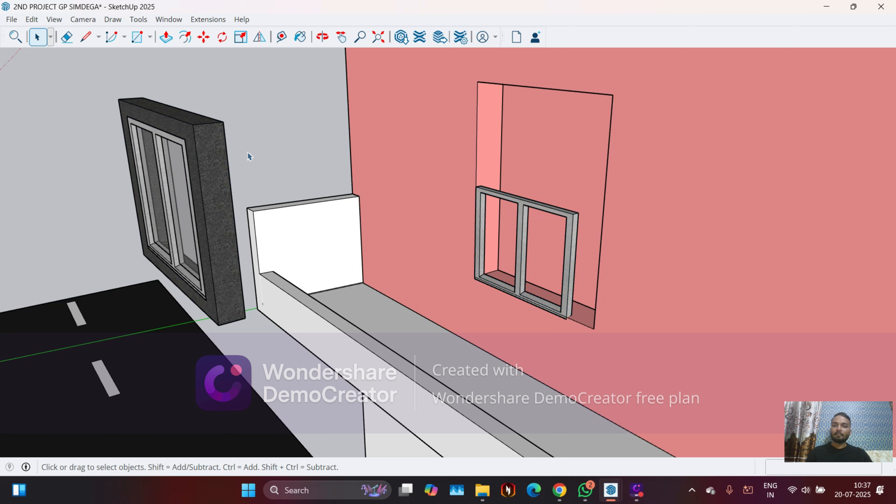
Scale the grey two-pane frame by about 1.25 in width and 2.03 in height to fill the enlarged opening.
left_click(519, 205)
key("s")
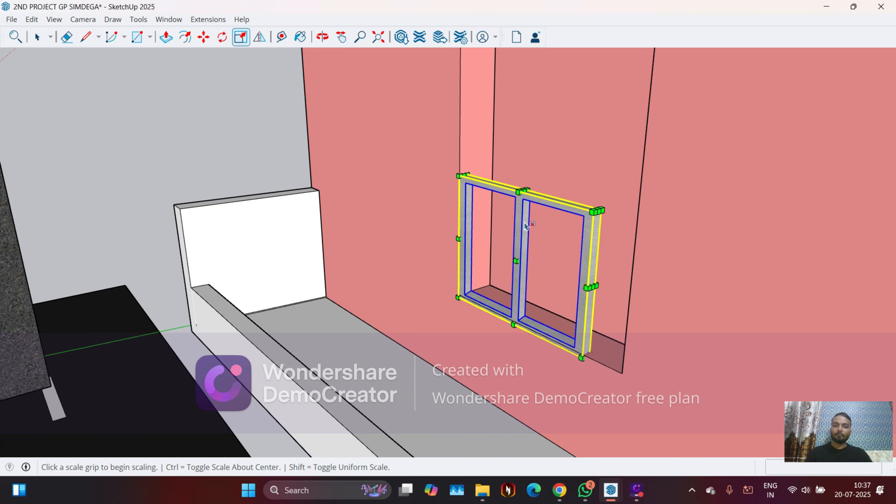
scroll(582, 219, "up", 2)
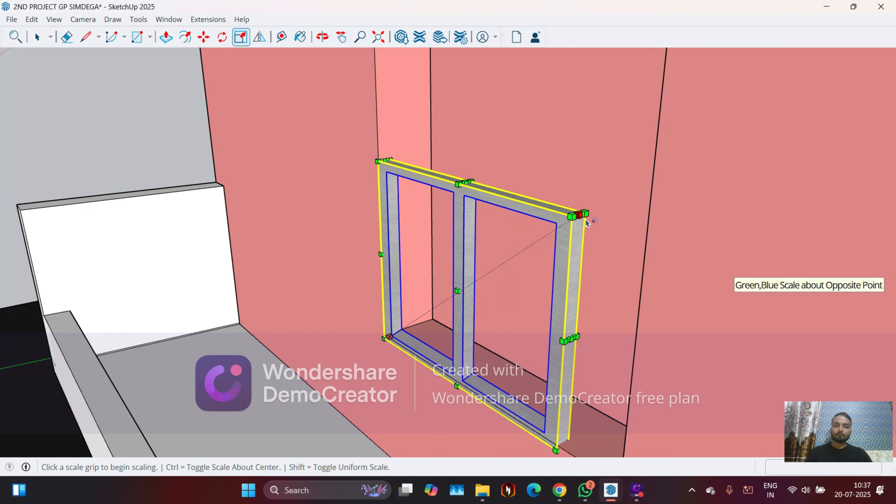
left_click(580, 218)
scroll(581, 218, "down", 1)
scroll(581, 218, "down", 3)
scroll(585, 178, "up", 3)
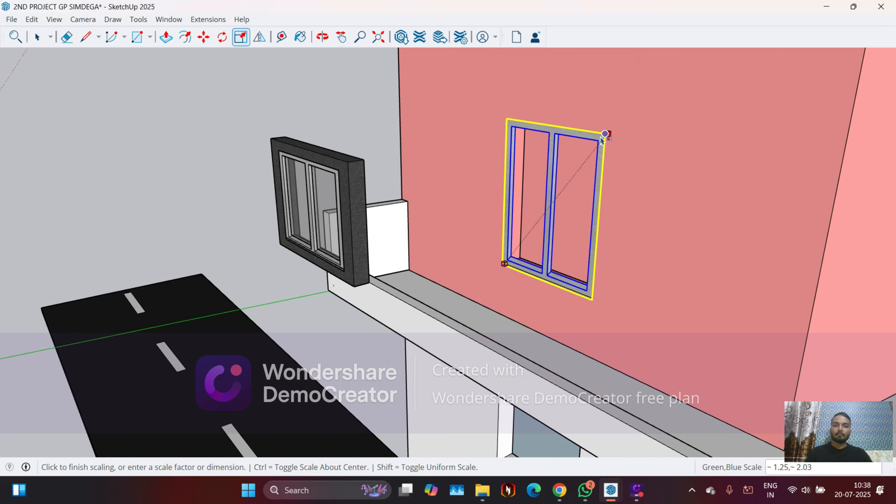
left_click(603, 138)
scroll(457, 226, "down", 3)
middle_click_drag(458, 226, 465, 233)
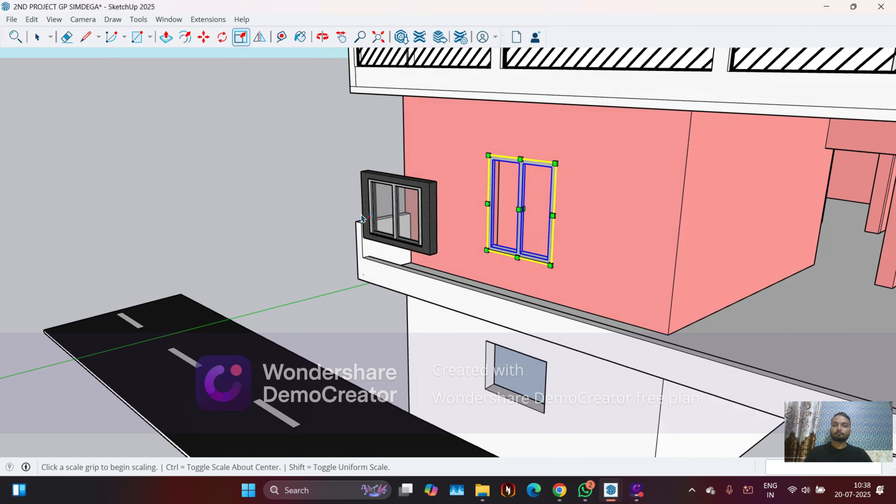
key("space")
left_click(315, 192)
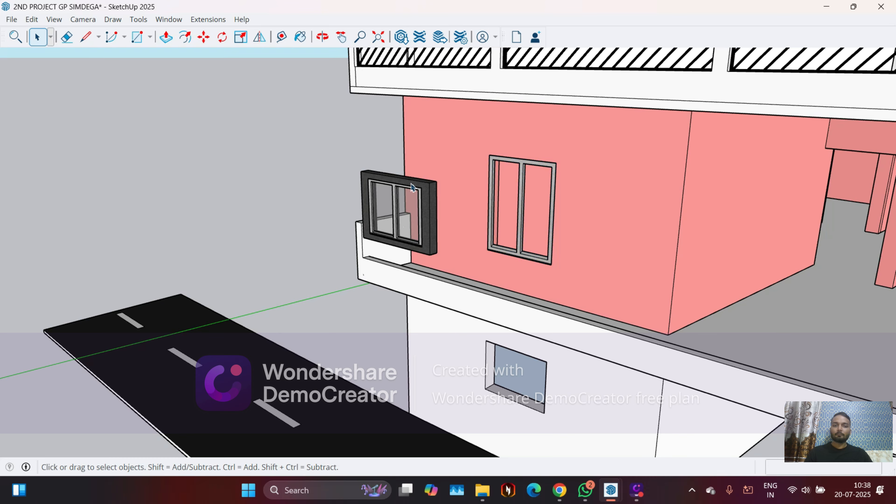
Draw a 4' by 5' rectangle over the grey two-pane window on the pink wall, from its upper to its opposite lower corner.
scroll(599, 141, "up", 2)
scroll(446, 141, "up", 3)
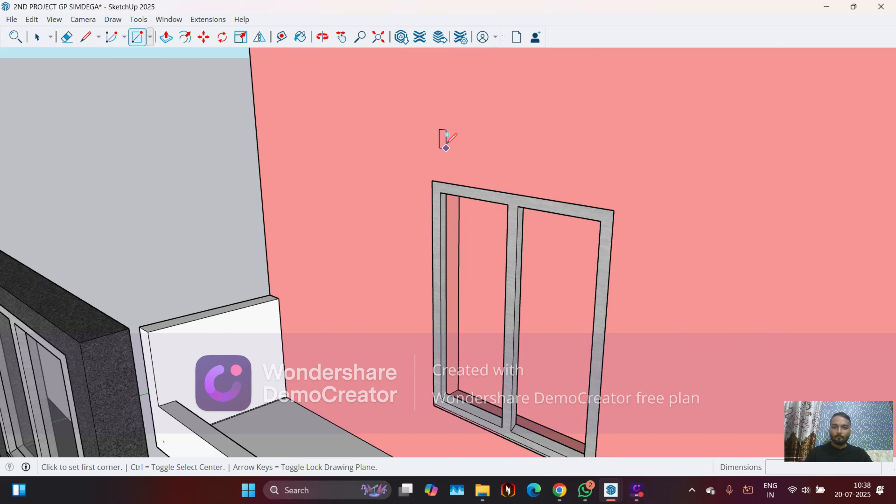
left_click(432, 179)
scroll(448, 162, "down", 2)
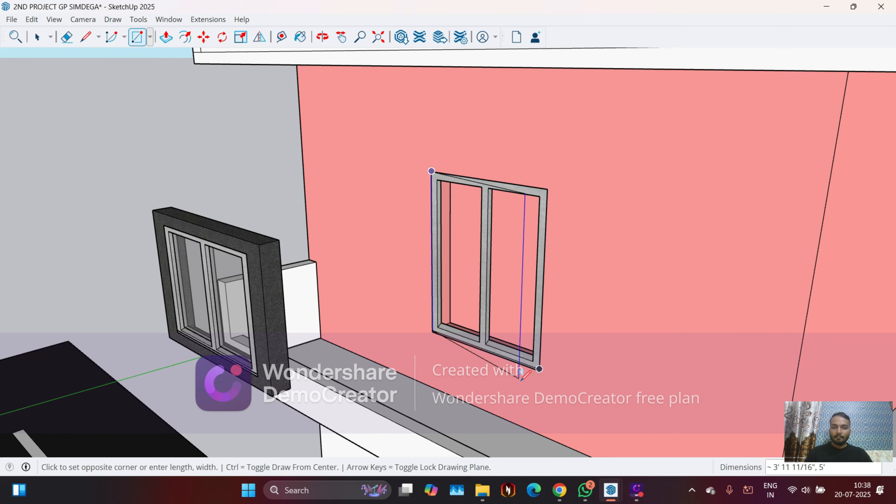
scroll(525, 374, "up", 5)
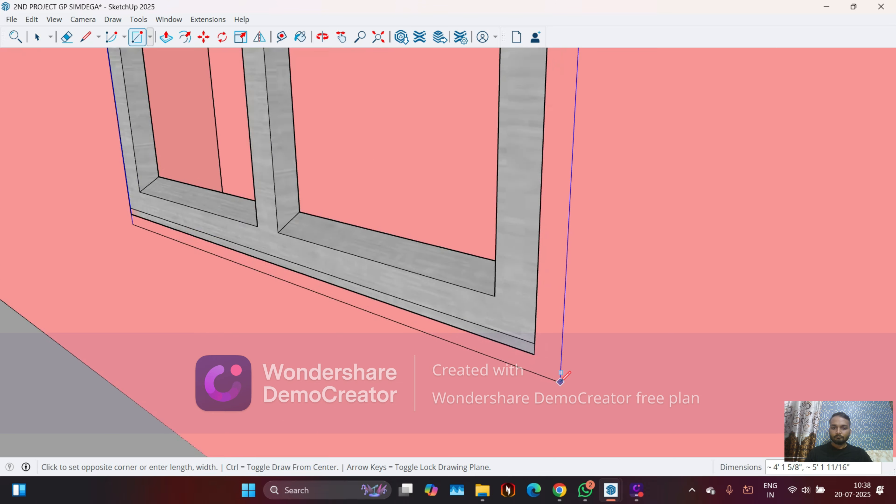
scroll(560, 380, "up", 1)
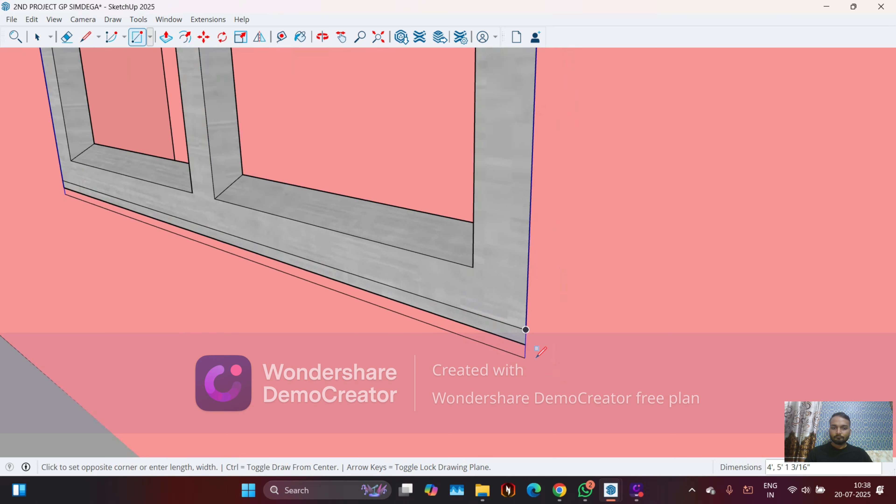
scroll(526, 343, "down", 2)
left_click(524, 338)
Offset the rectangle's outline outward by 5" and delete the inner face covering the window.
scroll(538, 373, "up", 2)
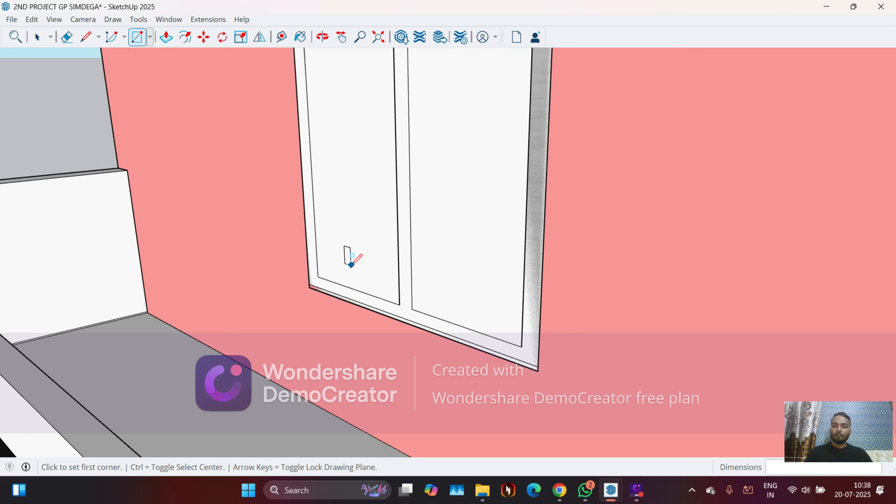
key("f")
left_click(361, 306)
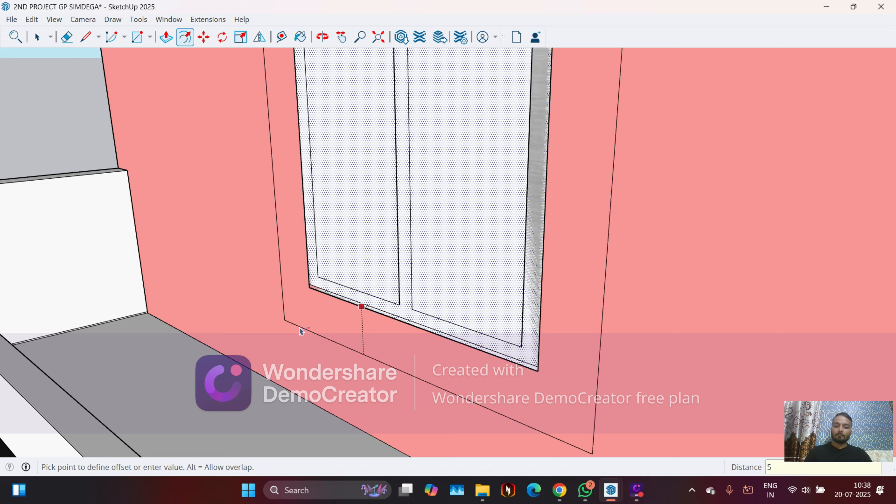
left_click(300, 327)
key("space")
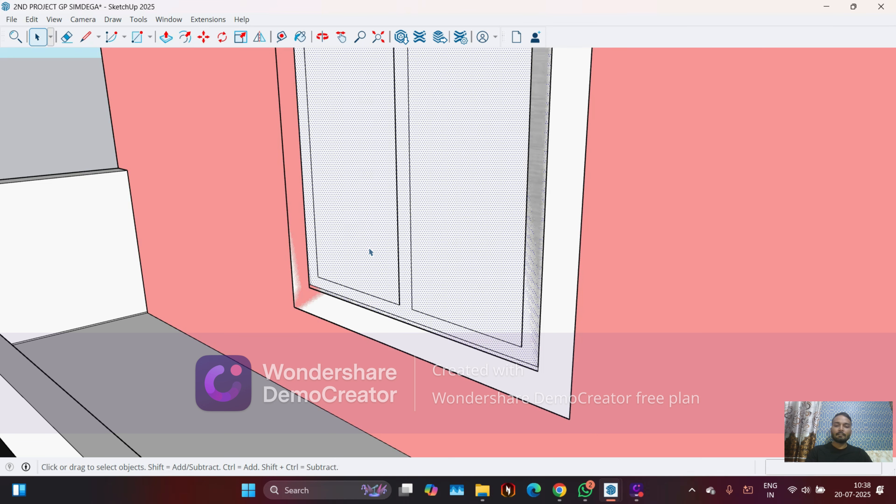
key("Delete")
Push/Pull the border face around the window outward by 5" to form a raised surround.
left_click(408, 349)
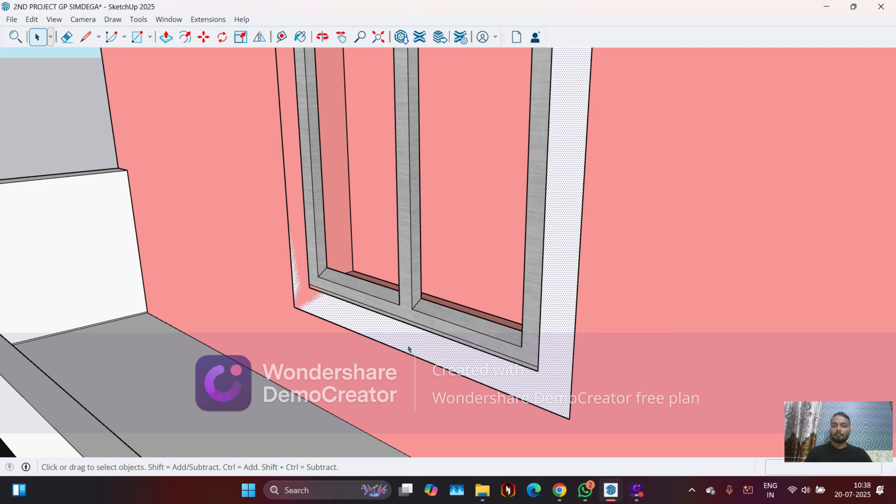
key("p")
left_click(408, 349)
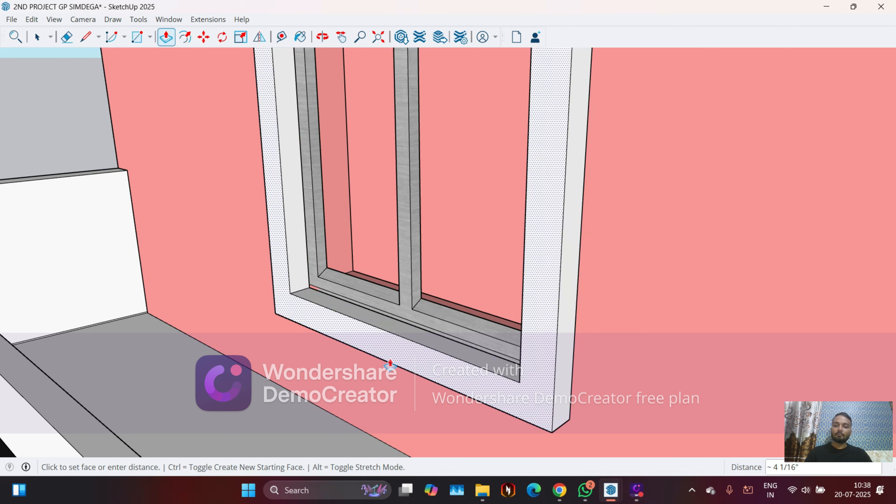
type("5")
key("Return")
key("space")
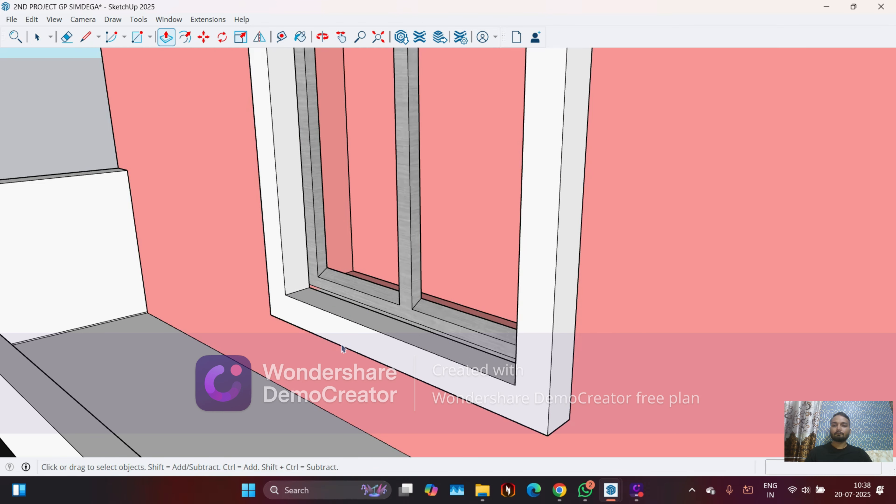
Show the Default Tray to give access to the materials.
middle_click_drag(342, 347, 378, 290)
scroll(316, 288, "down", 3)
left_click(141, 22)
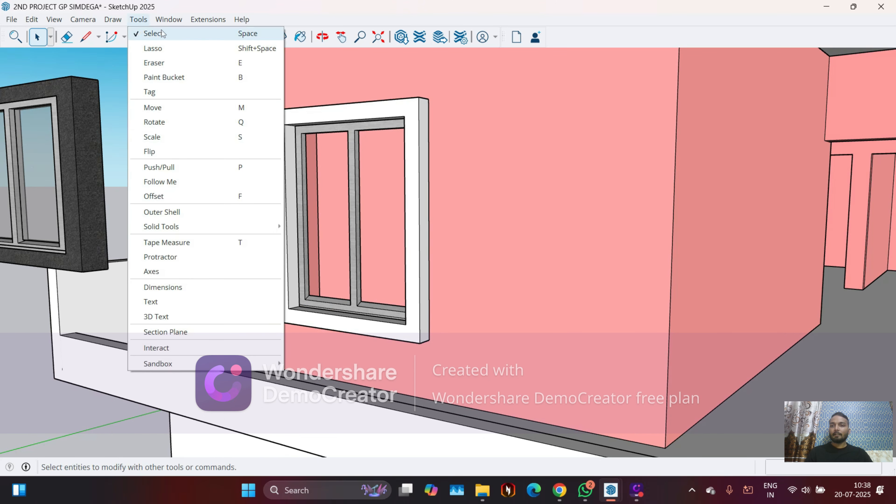
mouse_move(161, 25)
mouse_move(221, 35)
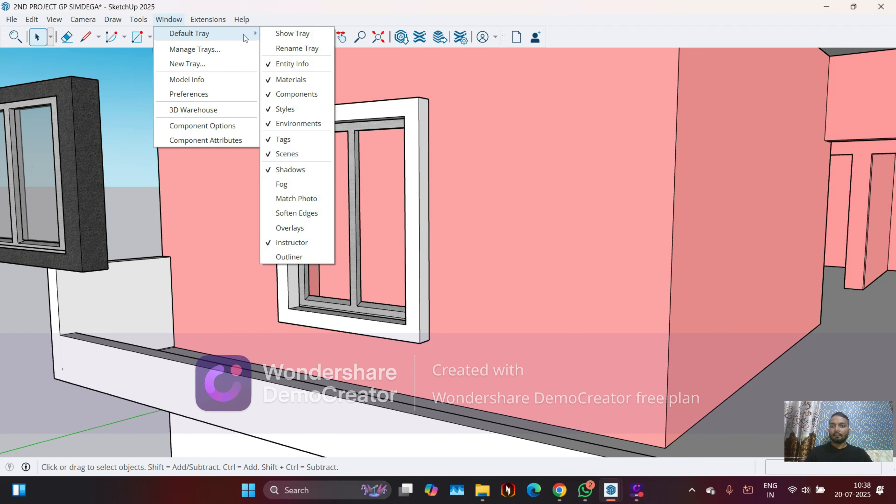
left_click(298, 34)
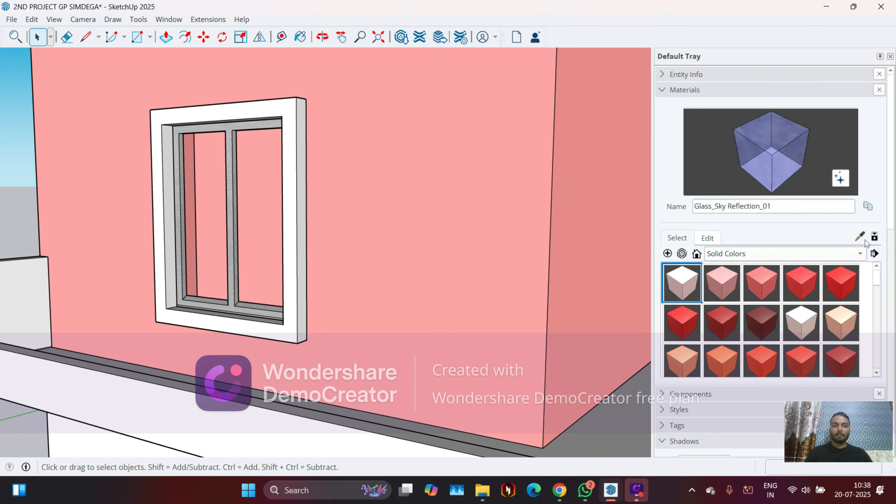
Sample the Granite Dark Gray material from the detached window's frame and paint the front face of the new window surround with it.
scroll(862, 235, "down", 3)
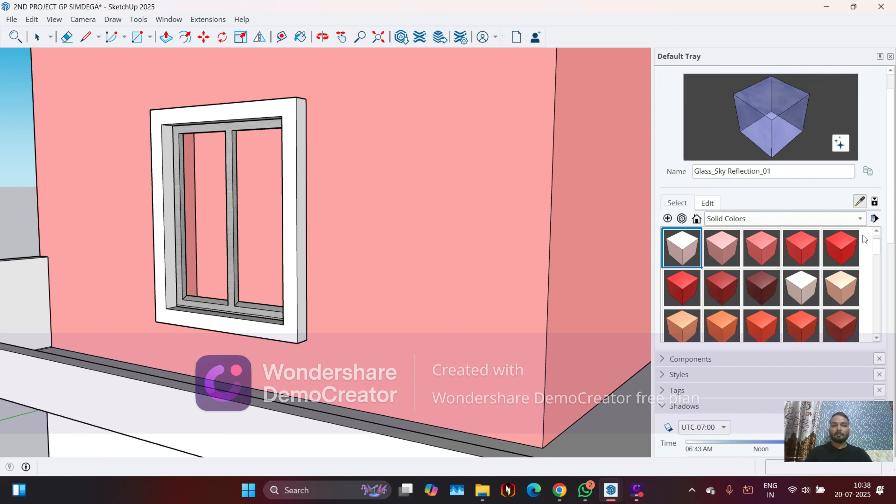
left_click(859, 201)
scroll(575, 277, "down", 5)
scroll(317, 241, "up", 6)
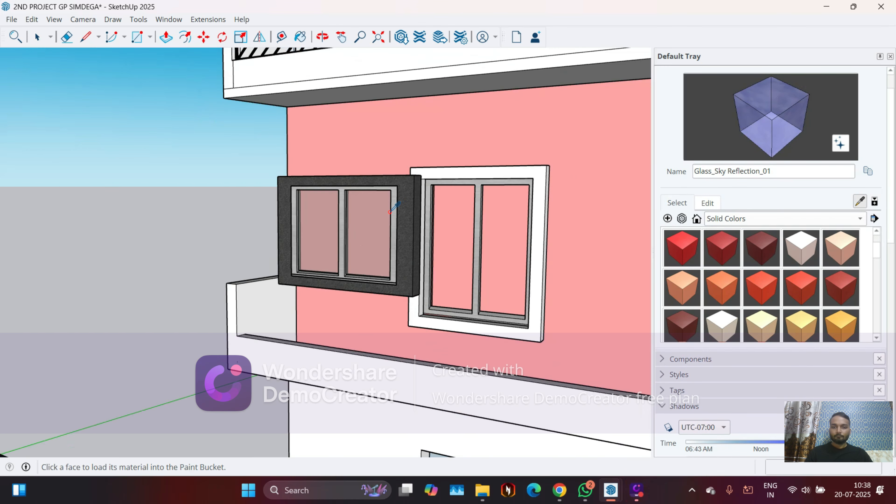
left_click(424, 158)
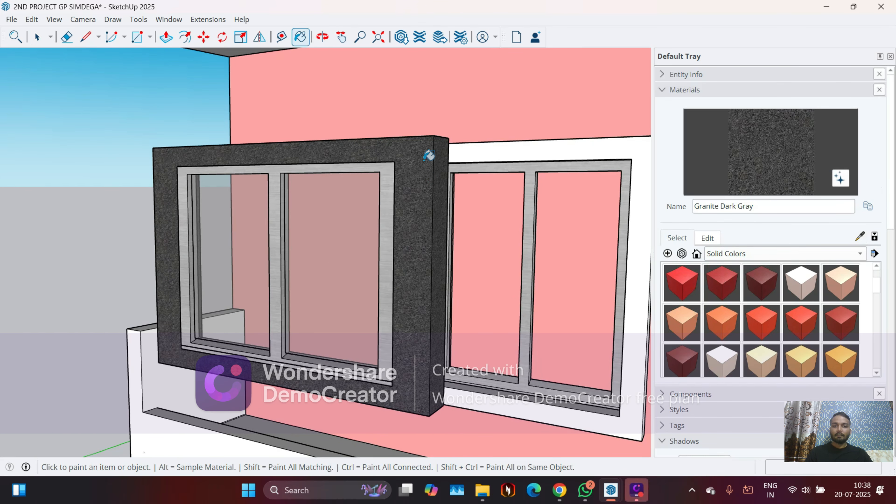
scroll(563, 163, "up", 2)
left_click(571, 145)
scroll(465, 154, "down", 3)
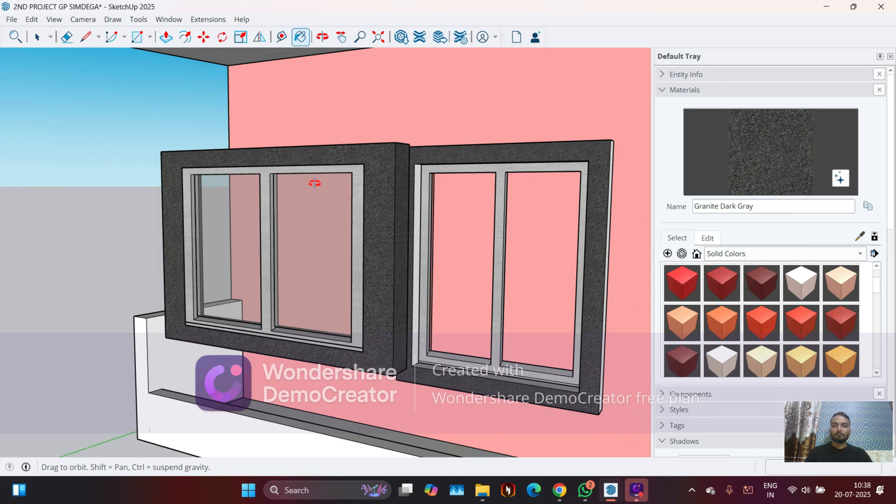
Select all connected faces and edges of the new window surround and make them a group.
middle_click_drag(314, 185, 164, 179)
key("space")
scroll(376, 224, "down", 5)
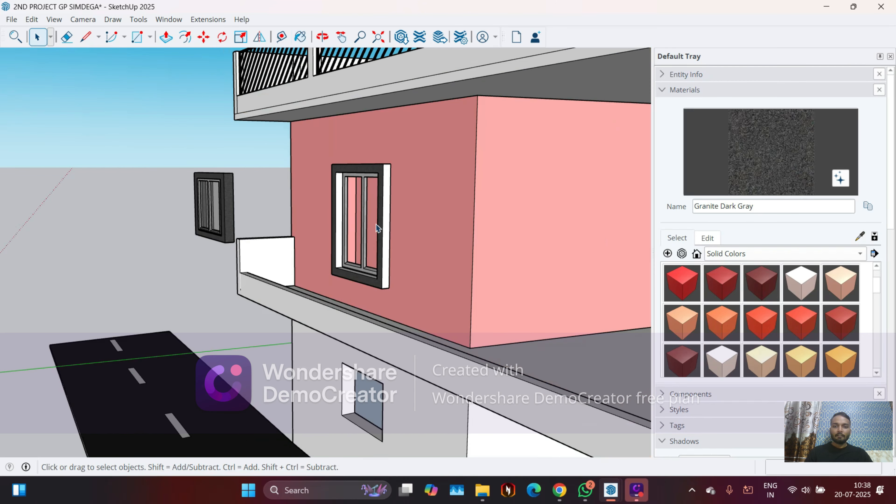
scroll(363, 180, "up", 4)
triple_click(392, 117)
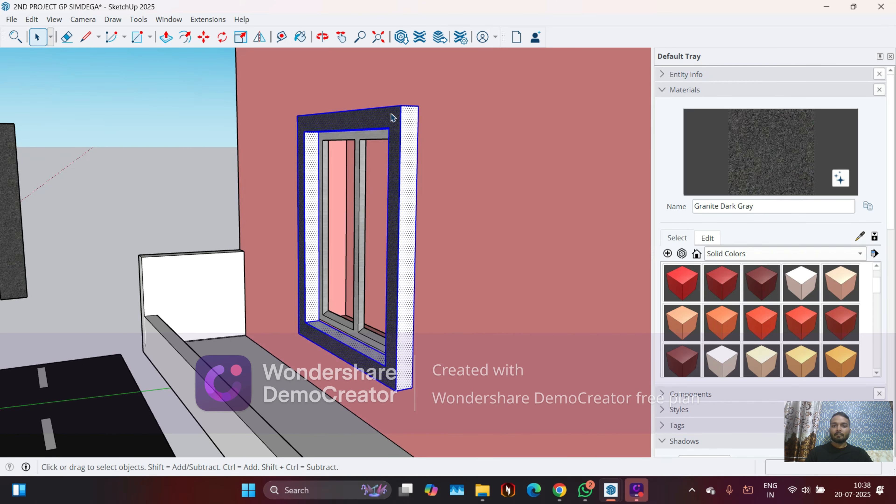
right_click(392, 118)
left_click(447, 225)
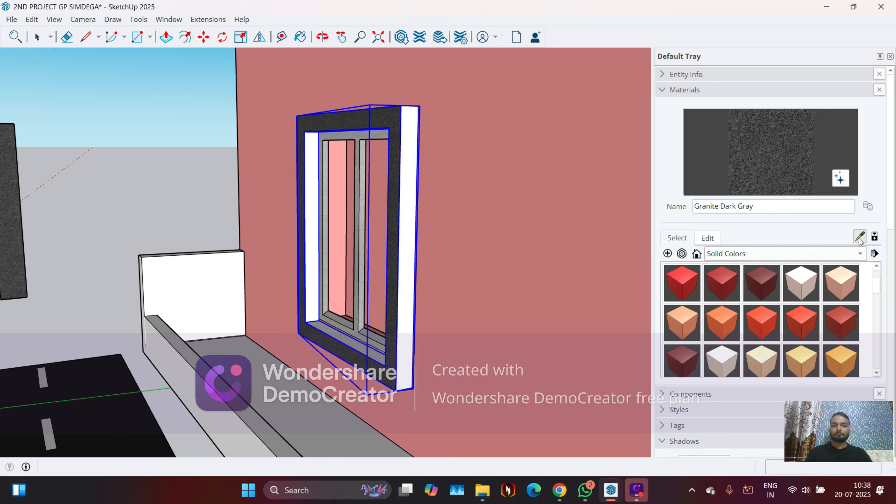
Sample Granite Dark Gray from the detached window again and paint the whole grouped surround with it.
scroll(864, 249, "down", 4)
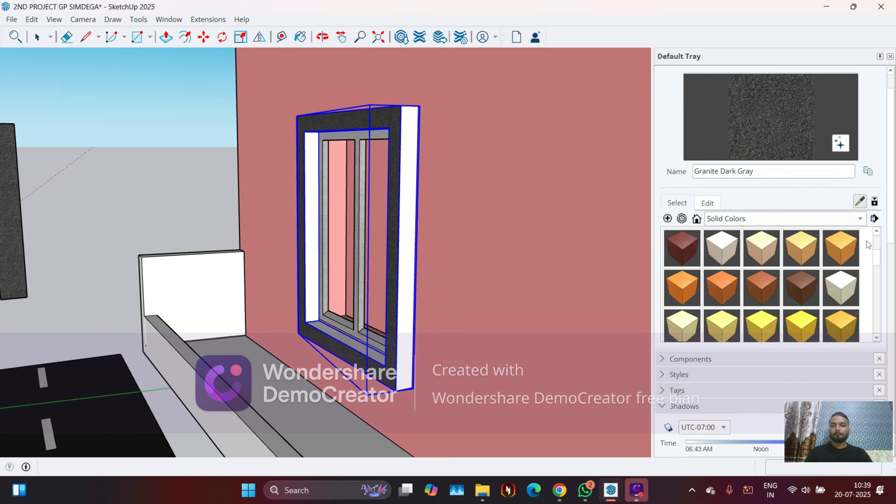
scroll(778, 253, "up", 5)
scroll(236, 240, "down", 5)
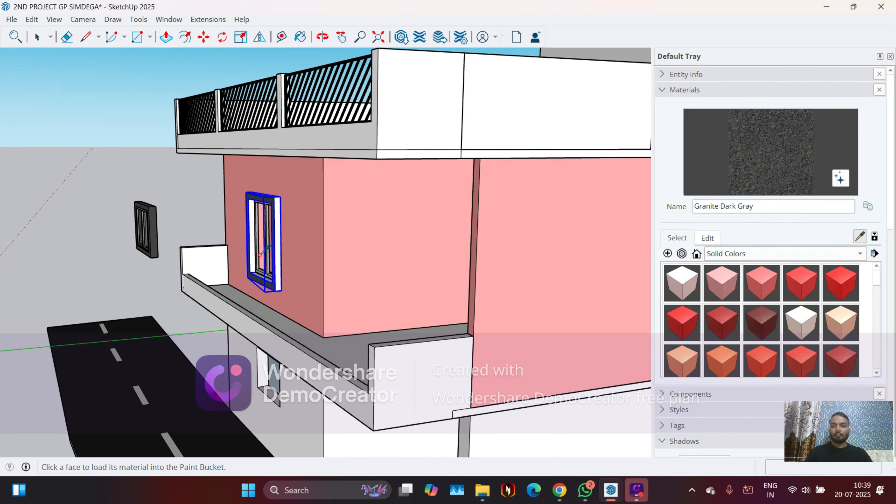
scroll(278, 211, "up", 8)
scroll(264, 246, "down", 2)
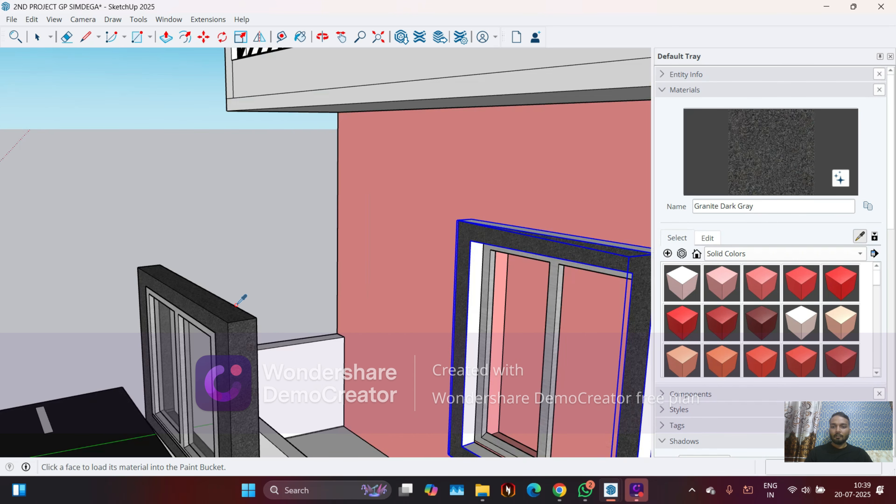
middle_click_drag(240, 298, 238, 255)
left_click(247, 276)
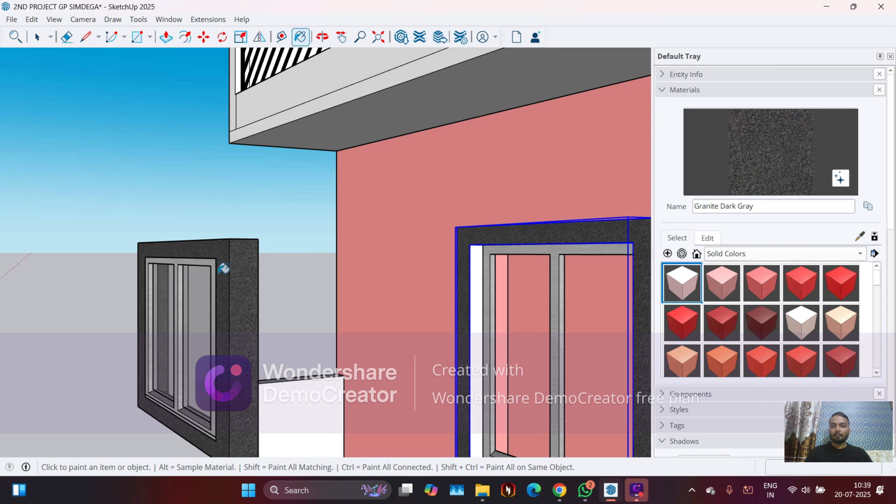
left_click(480, 235)
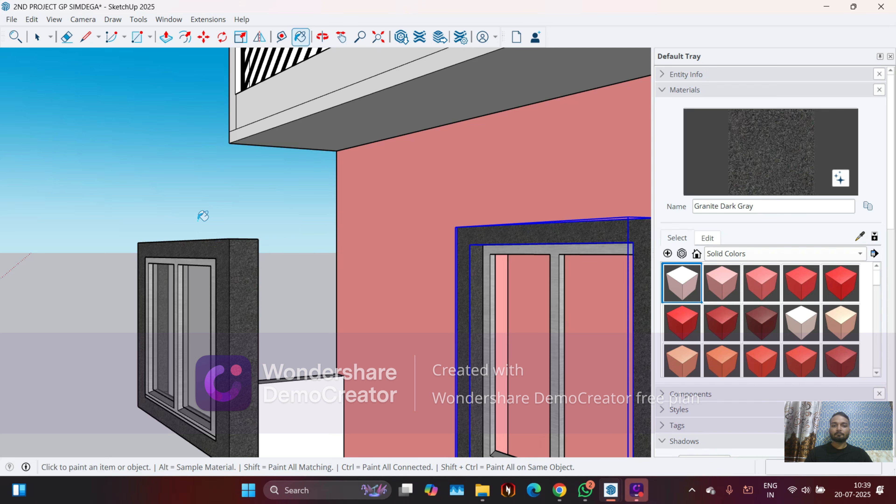
Examine the painted window surround on the pink wall from both sides and up close at its inner edges.
scroll(203, 215, "down", 5)
scroll(299, 275, "up", 3)
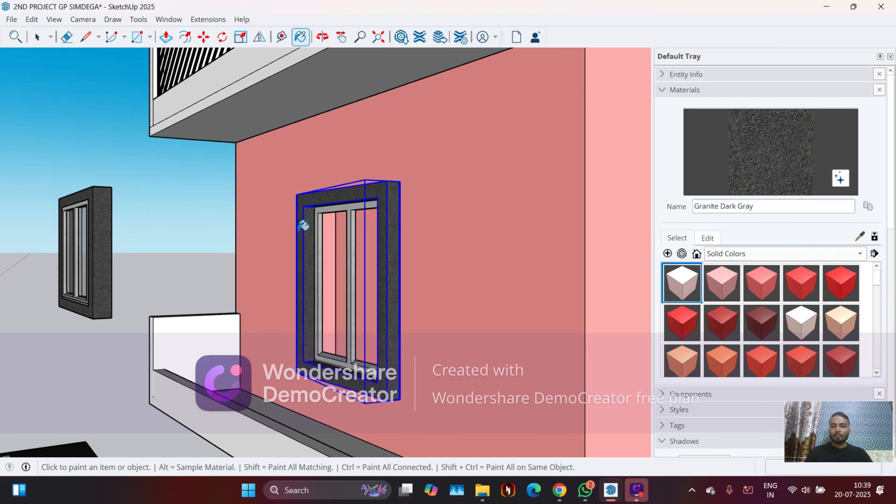
mouse_move(304, 224)
middle_mouse_down()
mouse_move(292, 132)
mouse_move(305, 109)
mouse_move(362, 310)
mouse_move(240, 310)
mouse_move(423, 303)
mouse_move(508, 318)
mouse_move(539, 339)
middle_mouse_up()
middle_click_drag(275, 374, 381, 374)
scroll(294, 403, "up", 3)
scroll(293, 402, "up", 3)
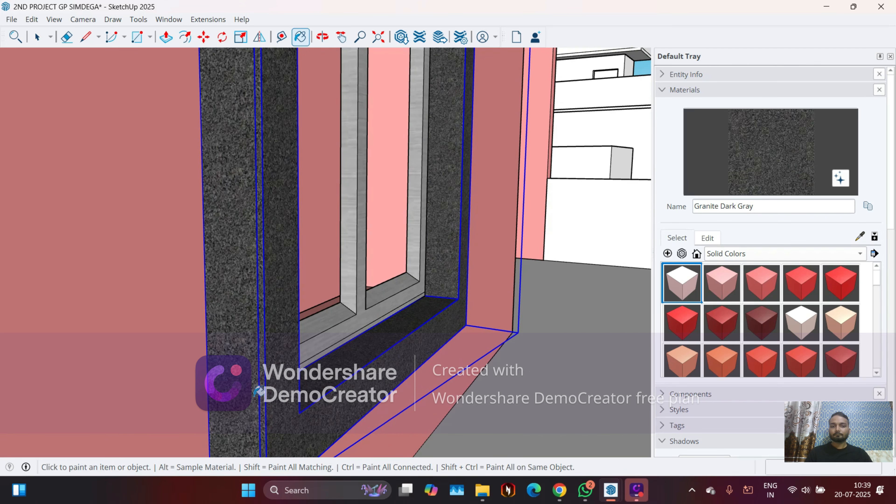
key("space")
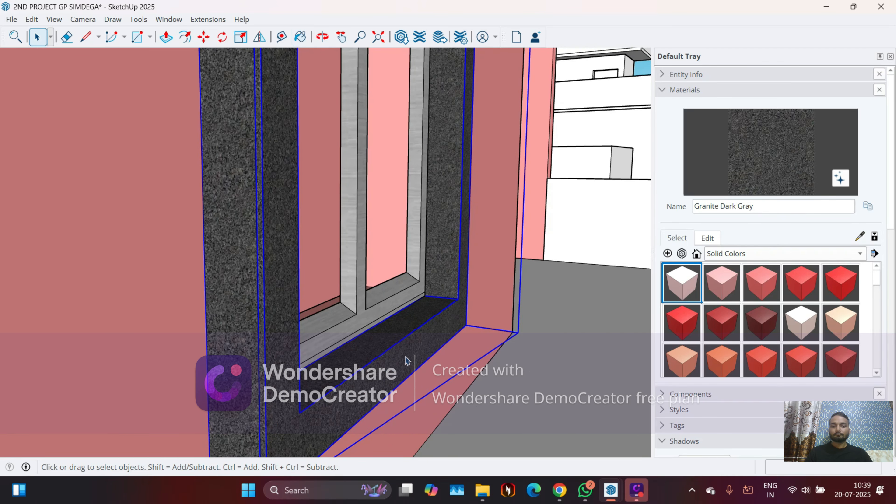
Select one glass pane together with its bounding edges in the detached dark-framed window.
middle_click_drag(406, 360, 340, 380)
scroll(335, 381, "up", 3)
middle_click_drag(249, 381, 346, 370)
middle_click_drag(180, 363, 373, 307)
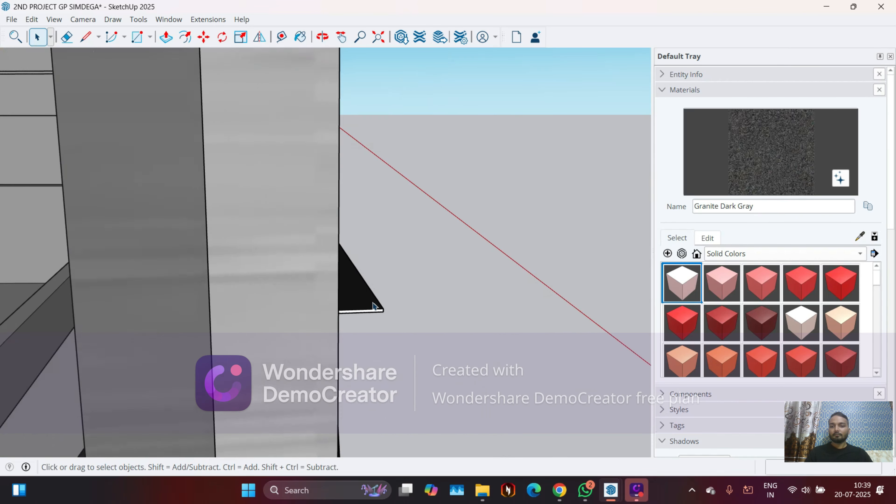
scroll(373, 307, "down", 5)
middle_click_drag(489, 353, 371, 236)
scroll(371, 236, "up", 8)
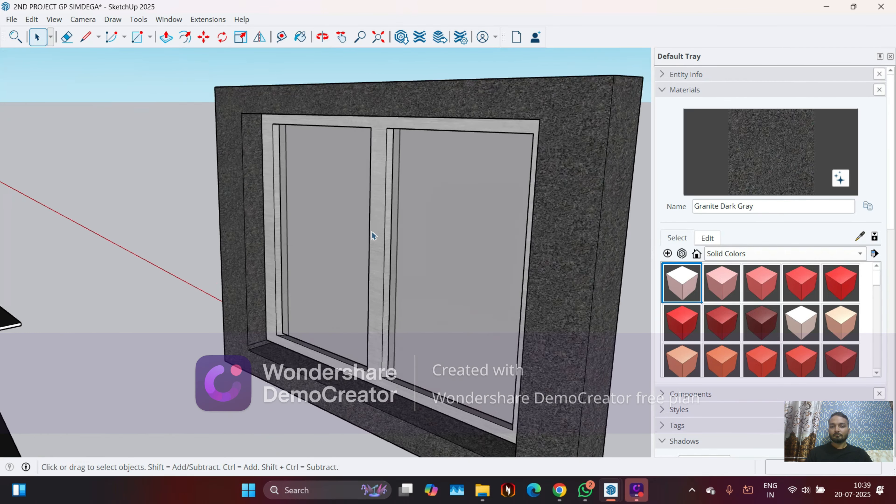
middle_click_drag(300, 257, 346, 208)
double_click(402, 236)
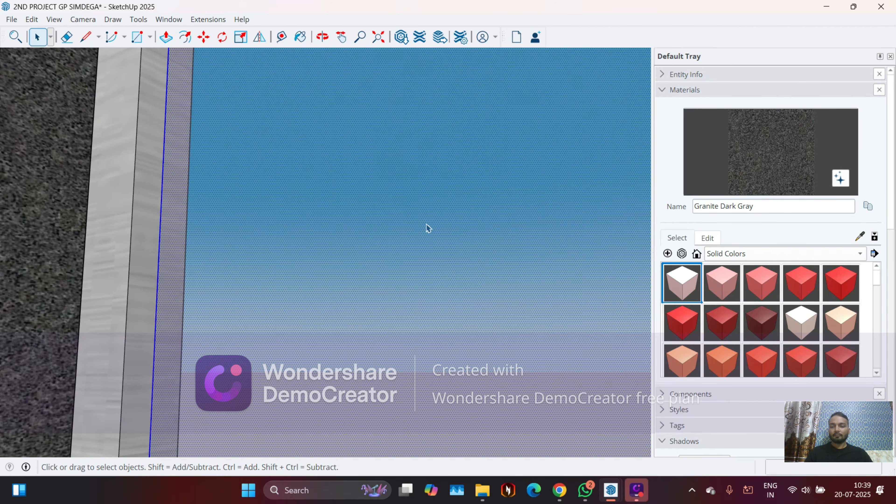
Copy the selected glass pane from its lower corner onto the lower inner frame corner of the window on the pink wall, and select the copy.
scroll(256, 234, "down", 6)
middle_click_drag(336, 246, 330, 294)
key("m")
key("ctrl")
scroll(261, 344, "up", 3)
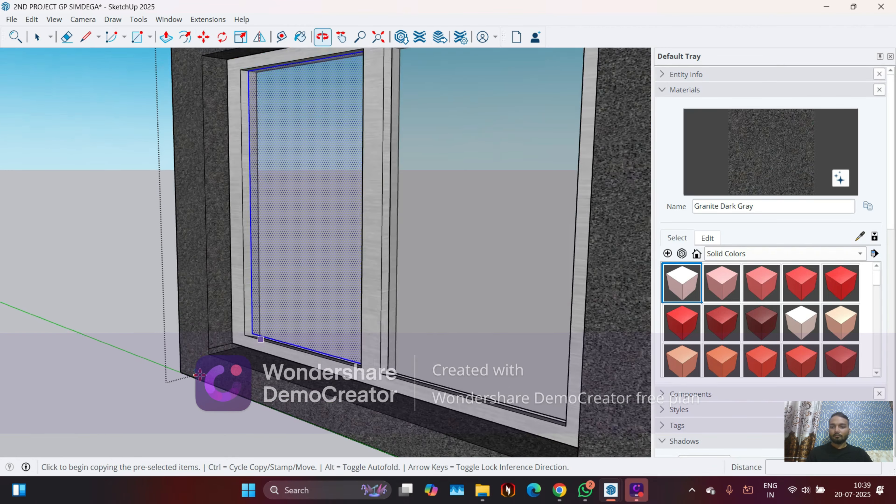
scroll(261, 340, "up", 5)
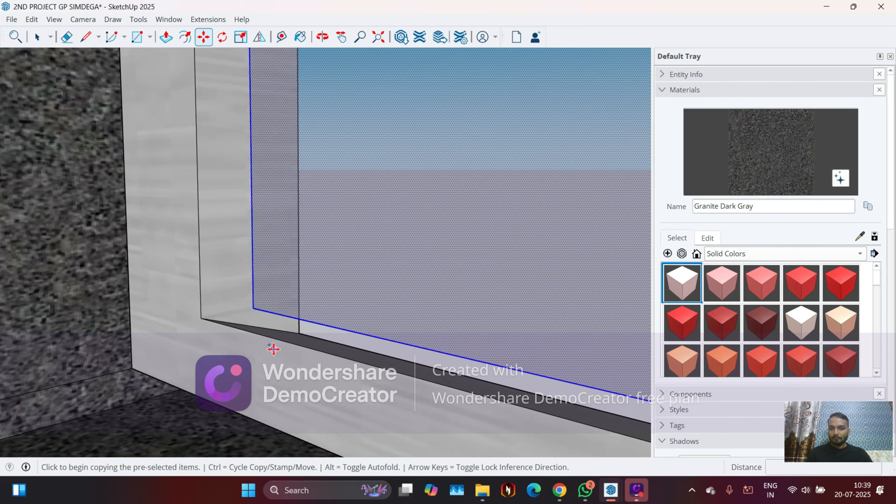
scroll(284, 324, "up", 5)
middle_click_drag(319, 340, 328, 392)
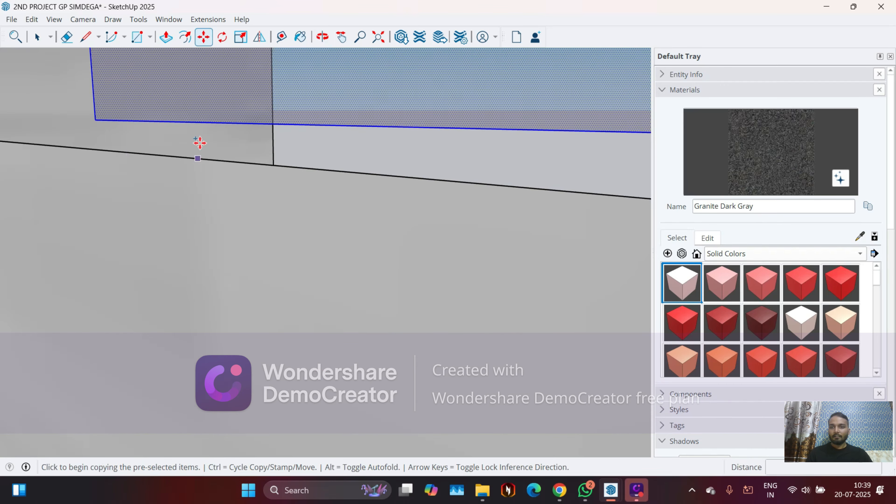
middle_click_drag(287, 190, 152, 226)
middle_click_drag(255, 250, 87, 262)
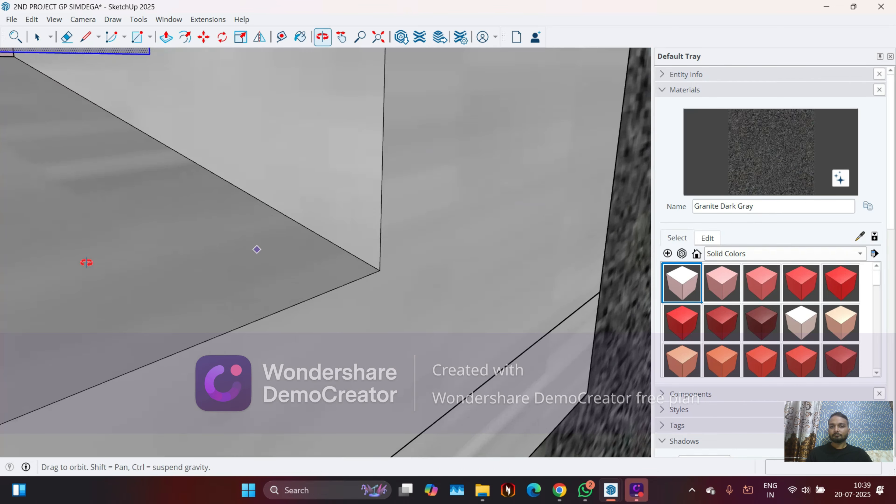
scroll(124, 248, "down", 5)
middle_click_drag(402, 307, 439, 358)
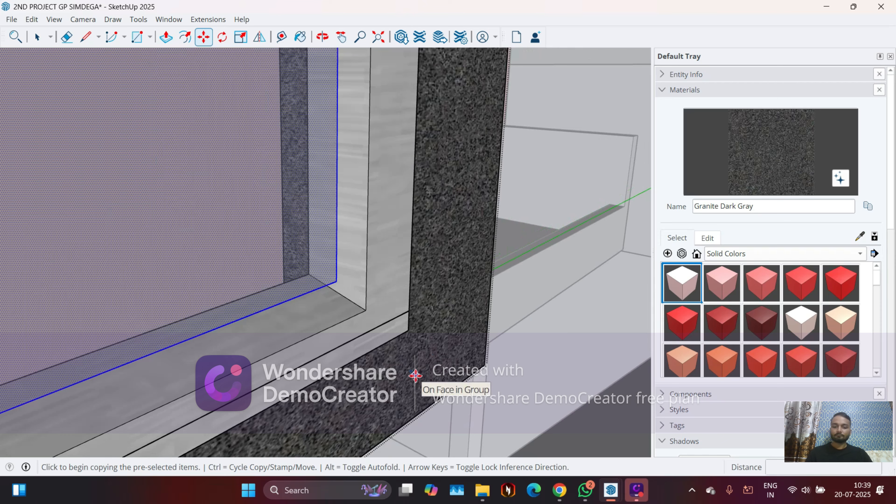
scroll(399, 362, "up", 3)
left_click(311, 249)
scroll(412, 290, "down", 5)
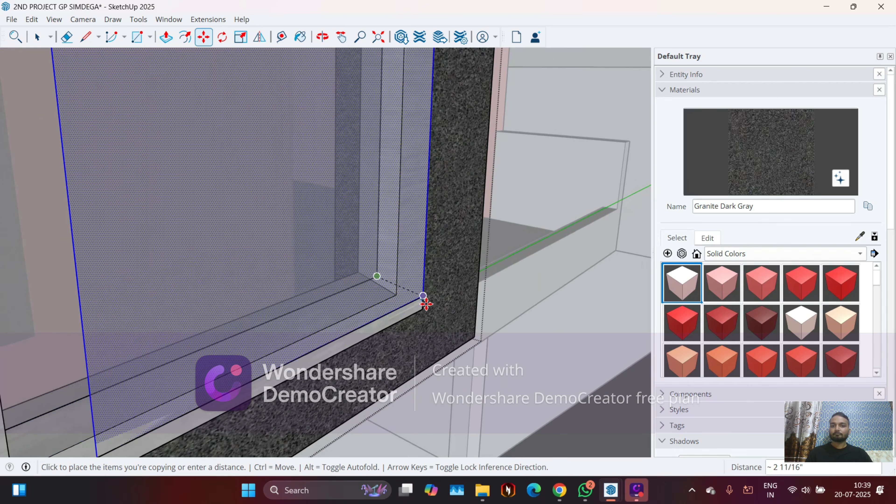
scroll(426, 304, "down", 5)
scroll(200, 334, "up", 5)
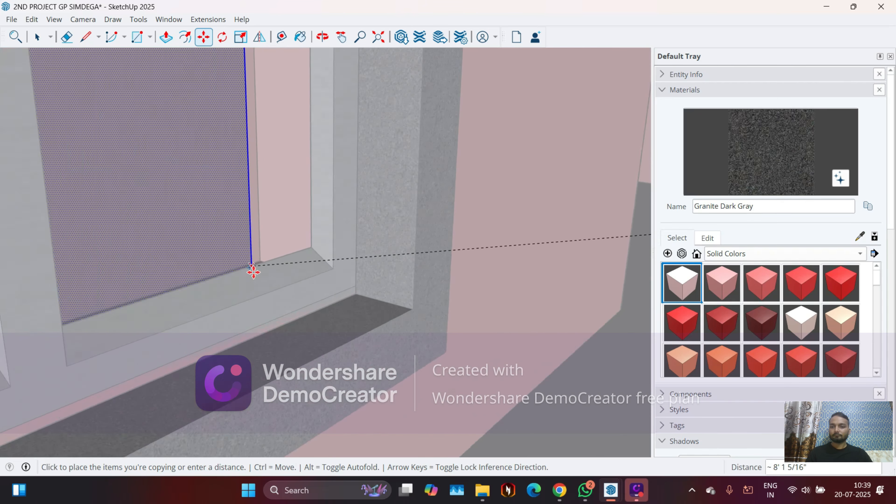
scroll(320, 260, "up", 3)
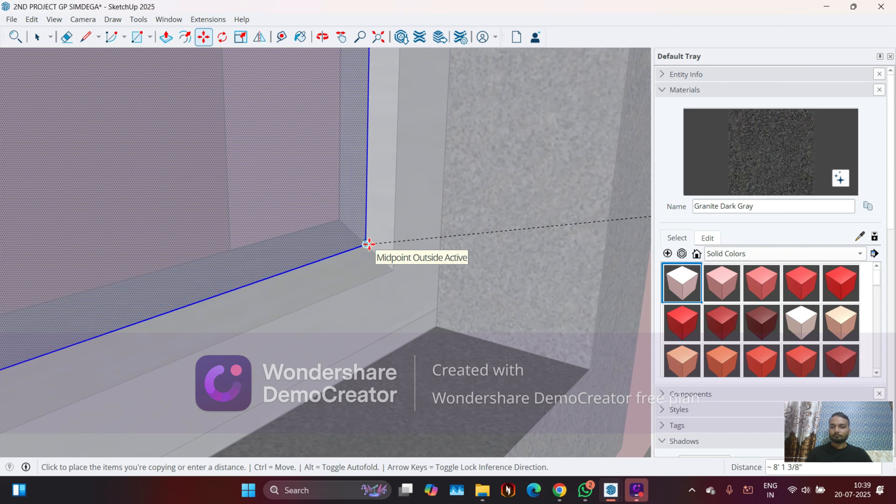
left_click(369, 244)
key("Escape")
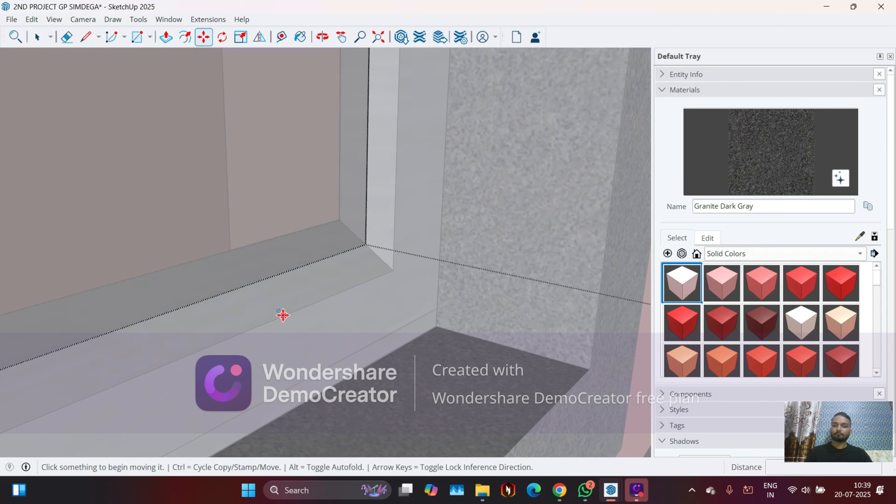
key("space")
left_click(286, 208)
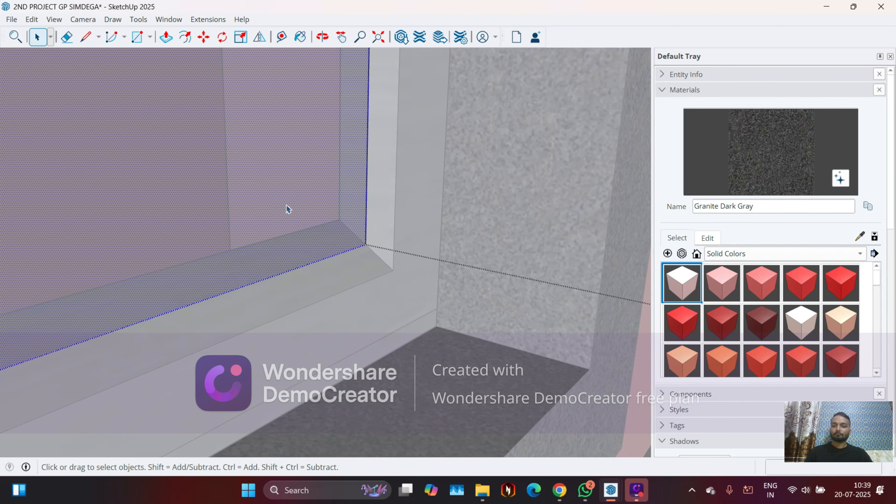
Try to enlarge the copied glass pane uniformly from its upper corner toward the head of the window frame.
key("s")
middle_click_drag(308, 243, 270, 355)
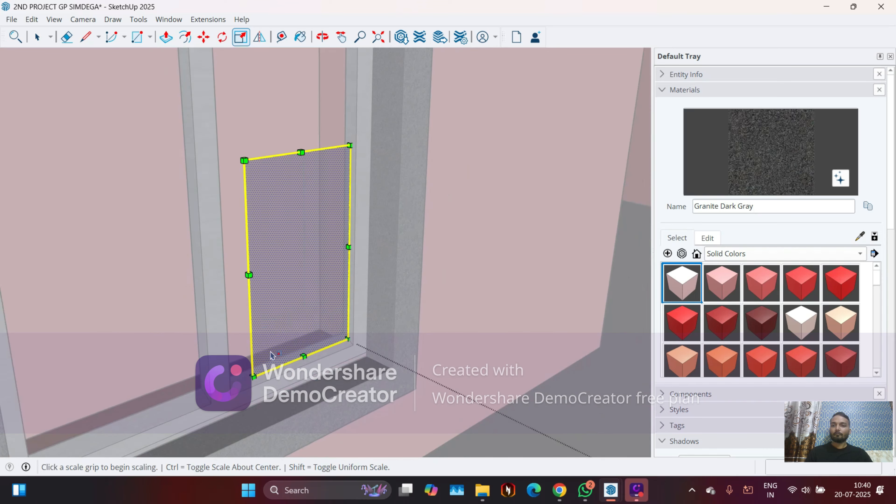
scroll(251, 155, "down", 2)
scroll(251, 154, "down", 2)
left_click(251, 154)
scroll(251, 154, "up", 2)
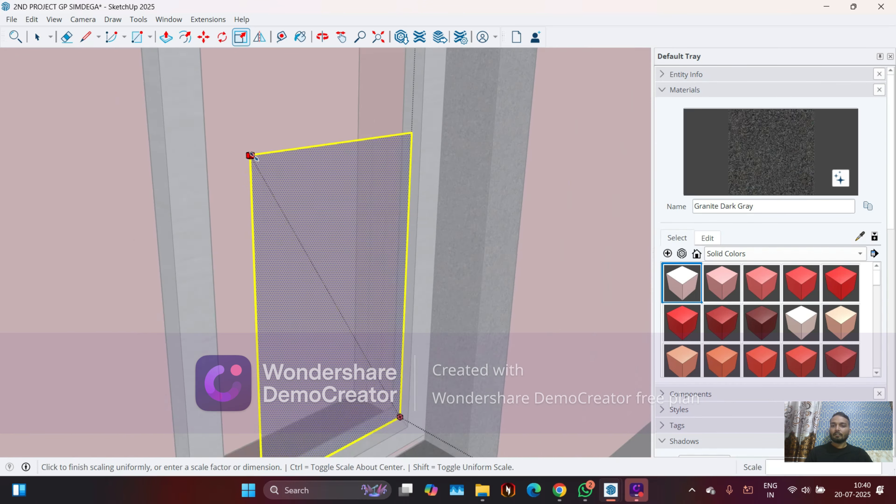
scroll(251, 155, "down", 6)
scroll(278, 104, "up", 2)
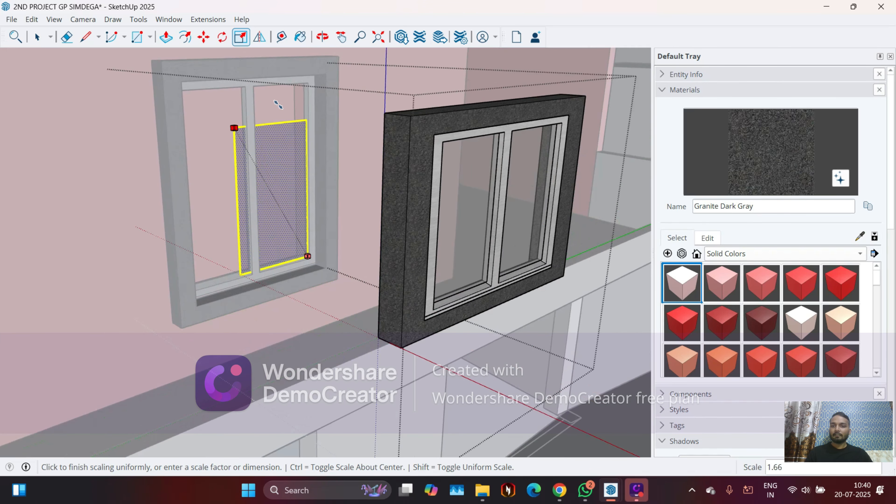
scroll(278, 105, "down", 2)
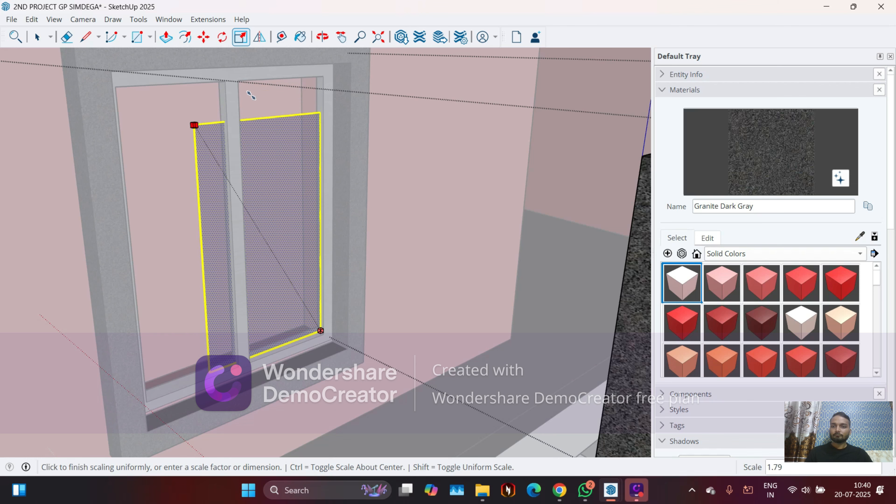
left_click(304, 195)
middle_click_drag(299, 217, 265, 255)
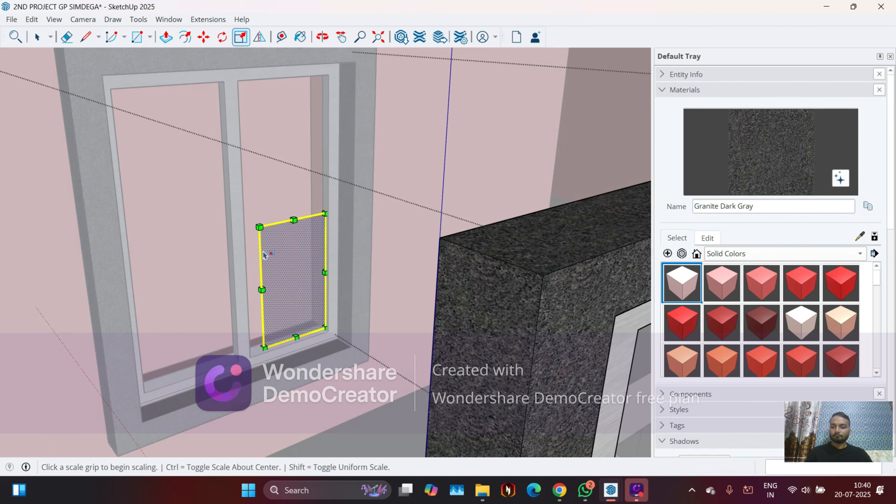
Push/Pull the copied glass pane's face to give the pane a thin thickness.
scroll(264, 267, "up", 6)
key("p")
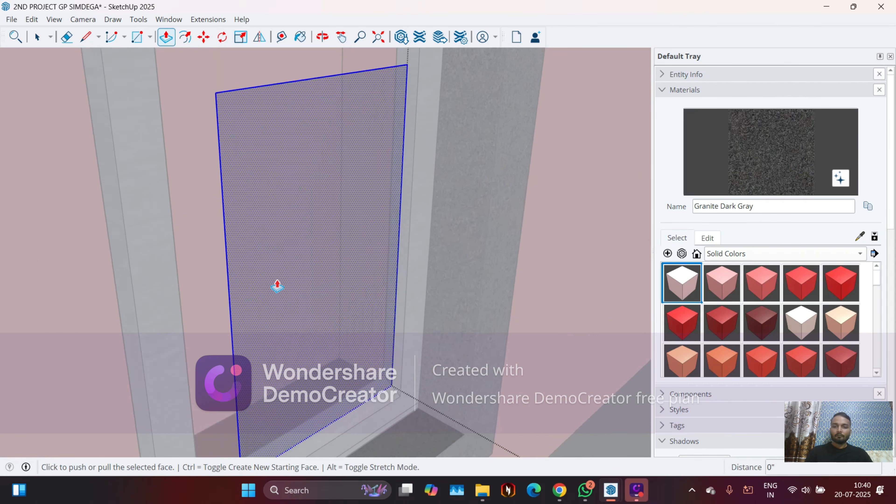
scroll(298, 279, "down", 5)
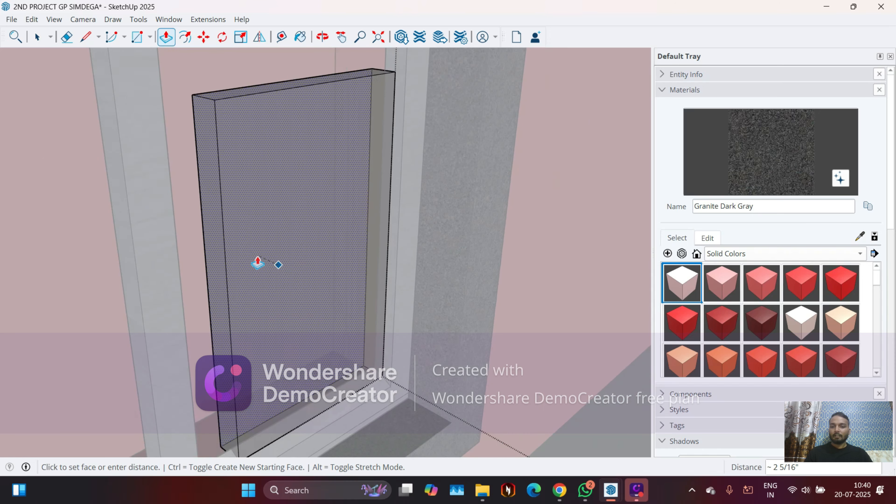
middle_click_drag(247, 305, 268, 314)
scroll(286, 310, "up", 5)
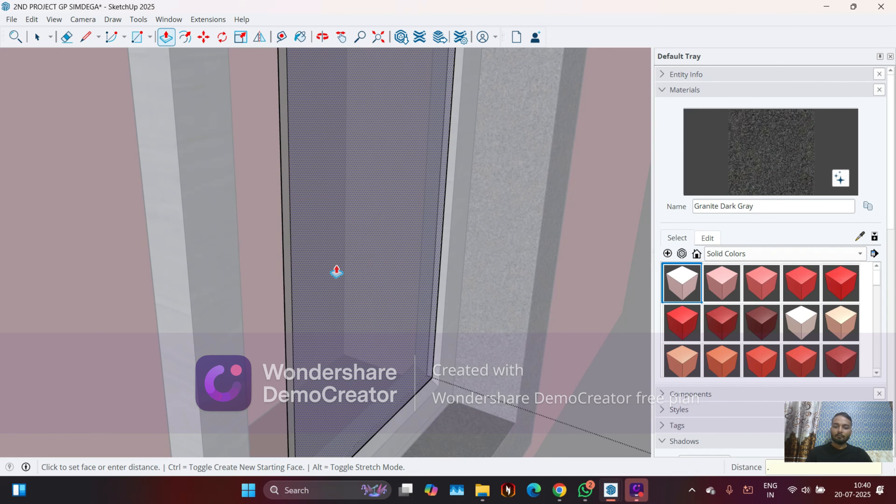
key("Return")
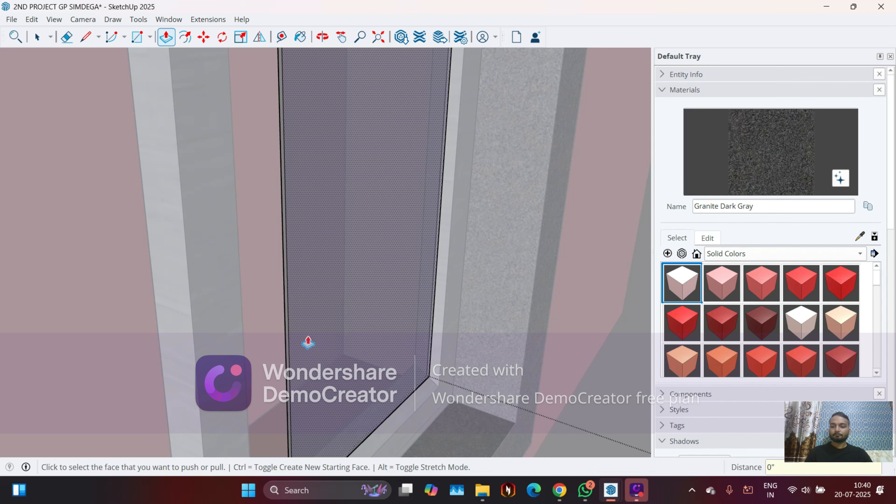
Select all connected faces and edges of the thickened glass pane and make them a group.
key("space")
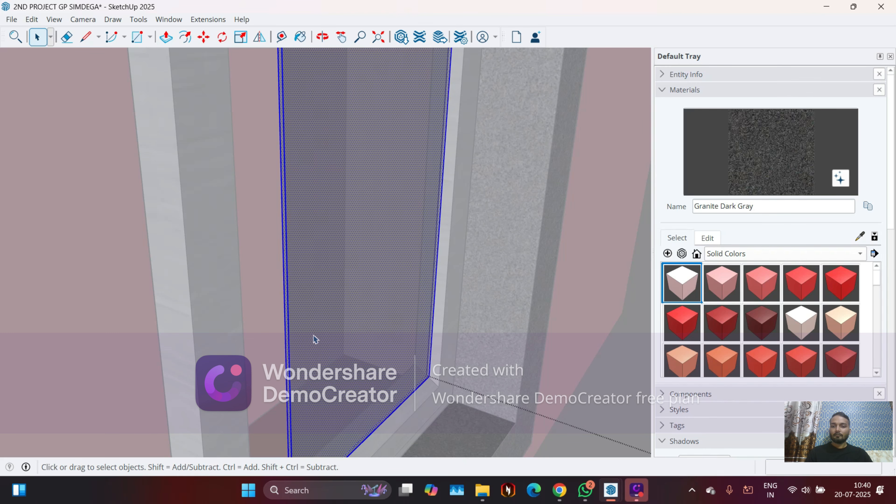
right_click(315, 339)
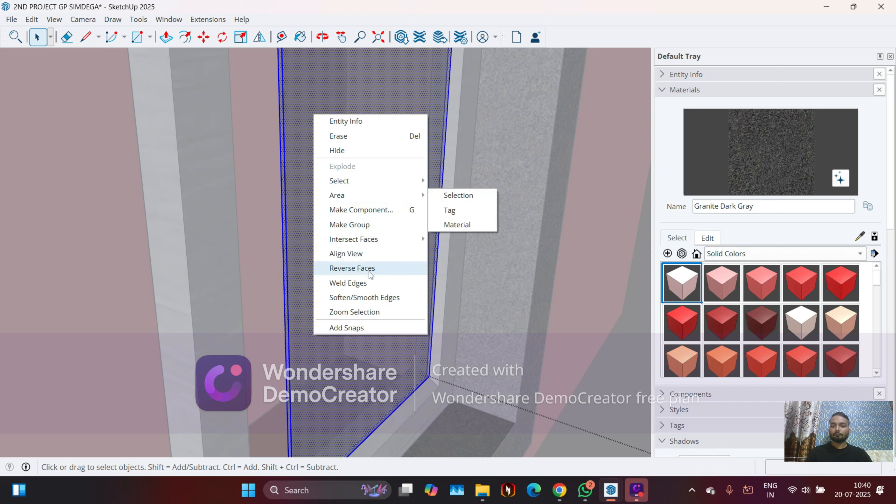
left_click(372, 225)
Scale the grouped glass pane widthwise along the green axis by about 1.25 to reach the frame's central mullion.
key("s")
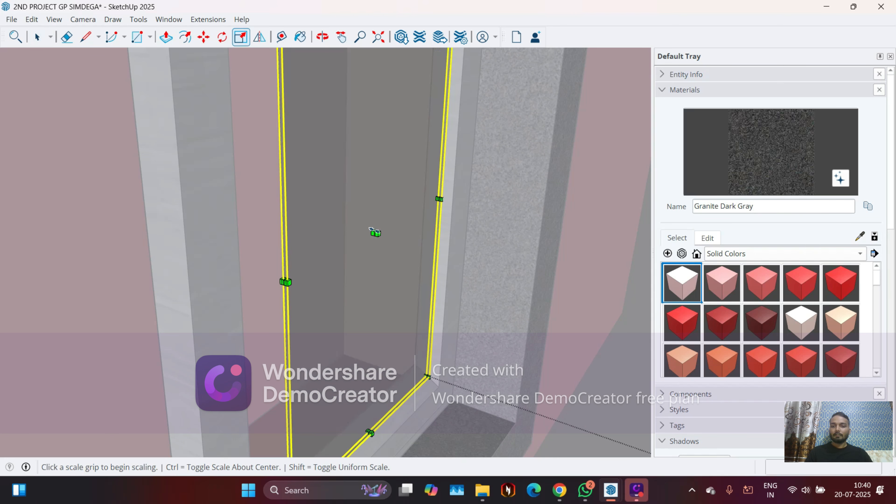
scroll(334, 280, "down", 1)
scroll(283, 283, "up", 8)
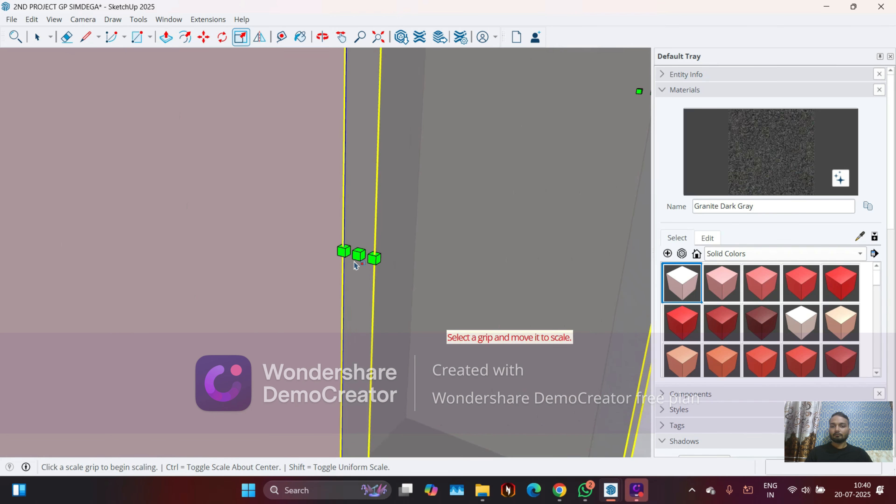
left_click(359, 254)
scroll(265, 282, "down", 3)
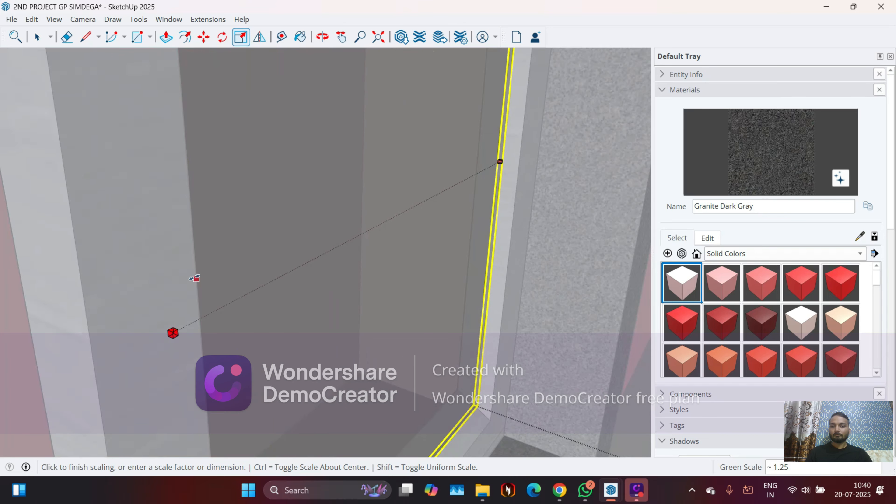
left_click(197, 274)
middle_click_drag(198, 275, 203, 347)
Scale the grouped glass pane upward along the blue axis to reach the underside of the frame's top rail.
scroll(203, 349, "down", 3)
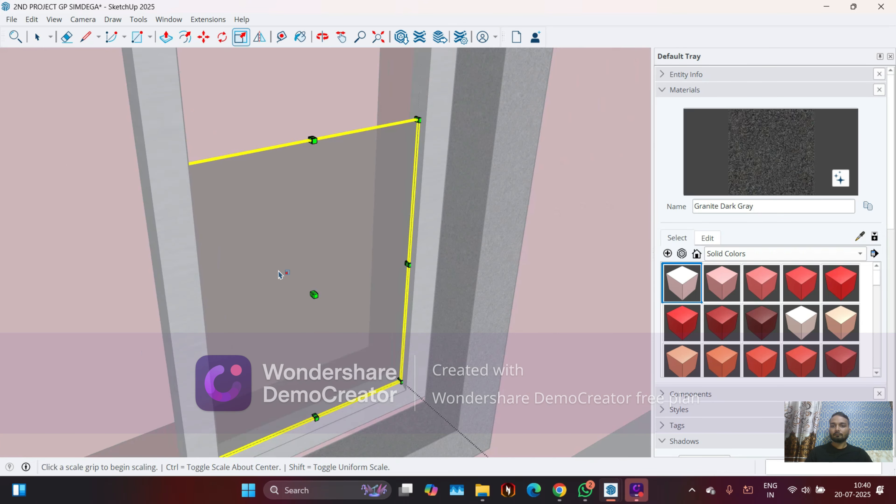
scroll(332, 105, "up", 3)
scroll(300, 155, "up", 3)
left_click(267, 219)
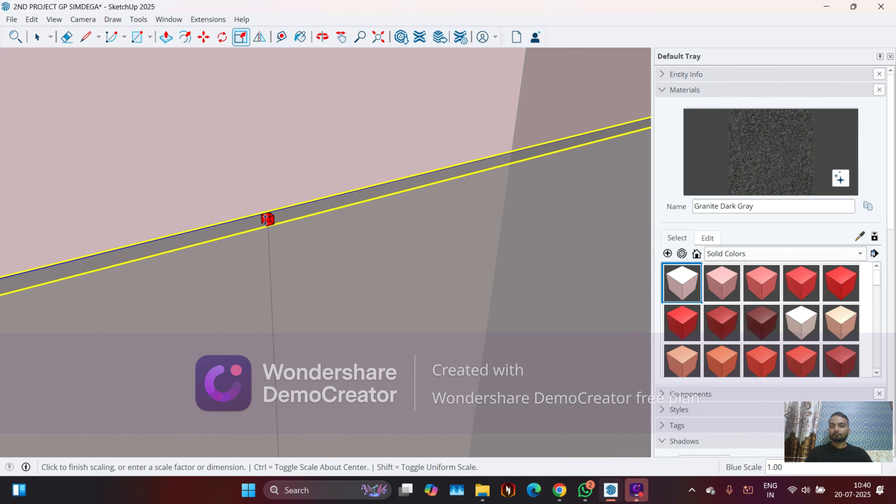
scroll(270, 217, "down", 5)
scroll(287, 222, "down", 5)
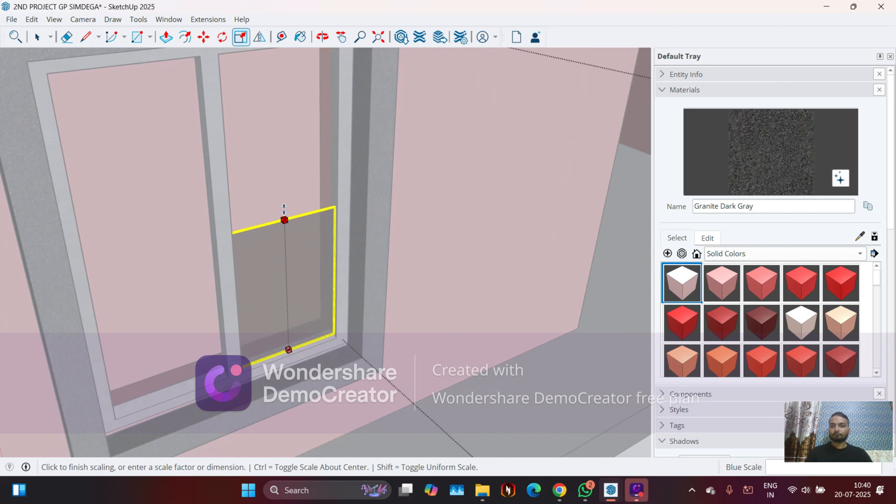
scroll(286, 141, "up", 5)
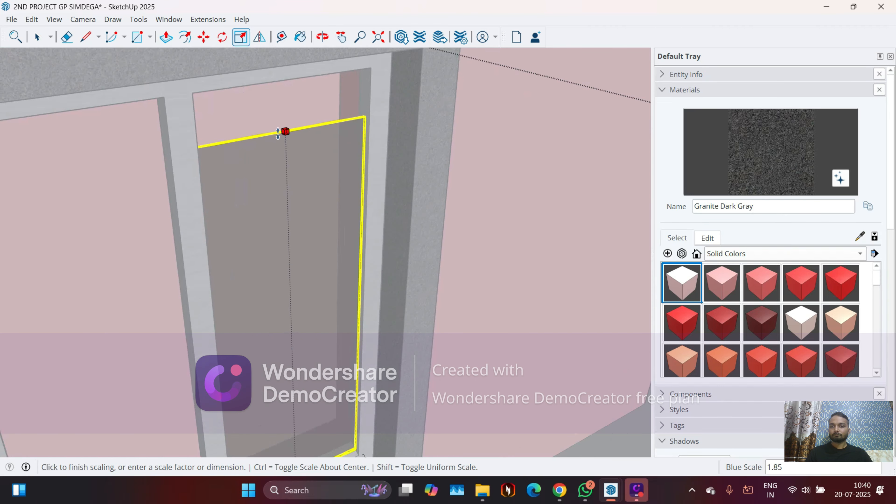
left_click(244, 86)
key("Escape")
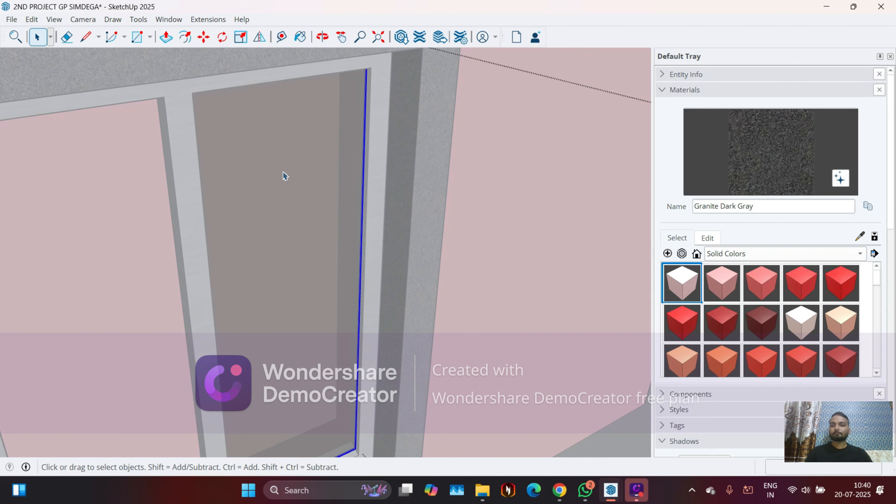
Copy the glass pane group from the upper frame corner of its opening to the matching corner of the adjacent opening across the mullion.
key("m")
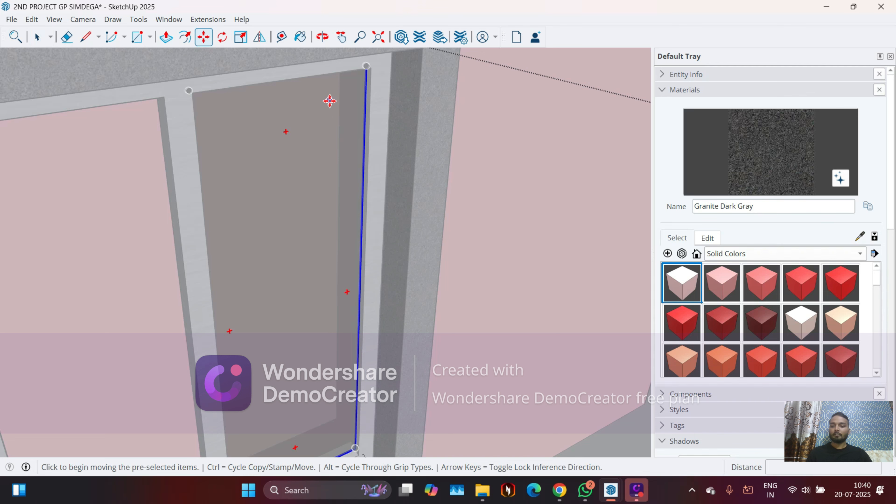
key("ctrl")
scroll(330, 101, "up", 5)
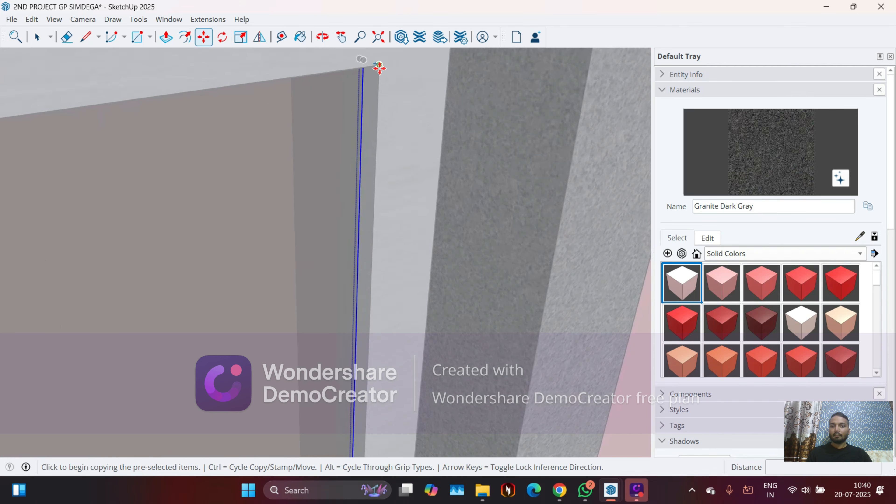
scroll(379, 67, "up", 2)
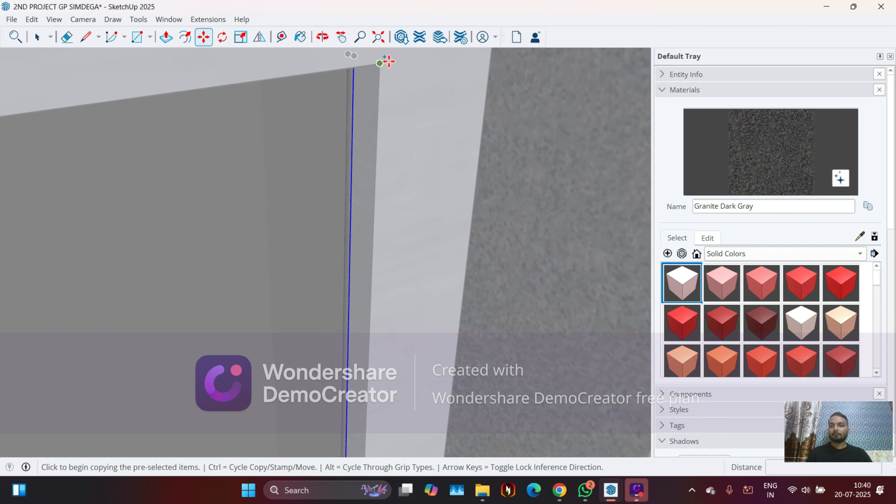
left_click(383, 62)
scroll(394, 62, "down", 4)
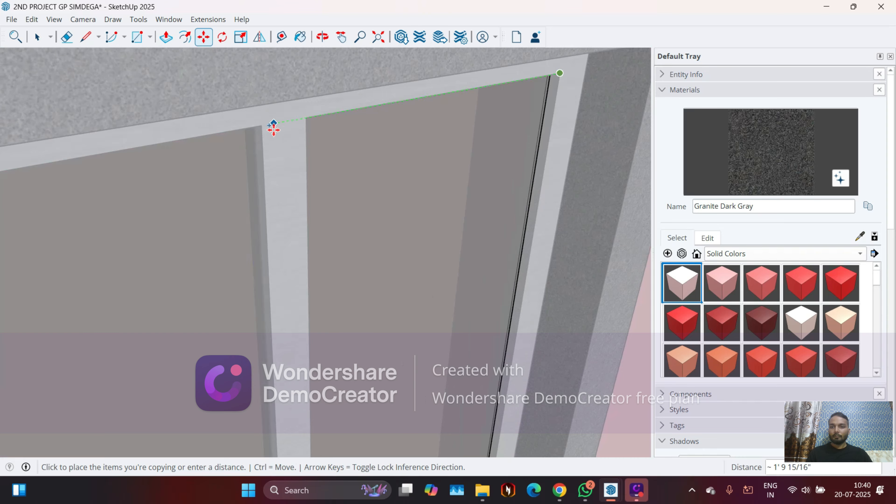
scroll(252, 126, "up", 3)
left_click(267, 115)
scroll(284, 142, "down", 3)
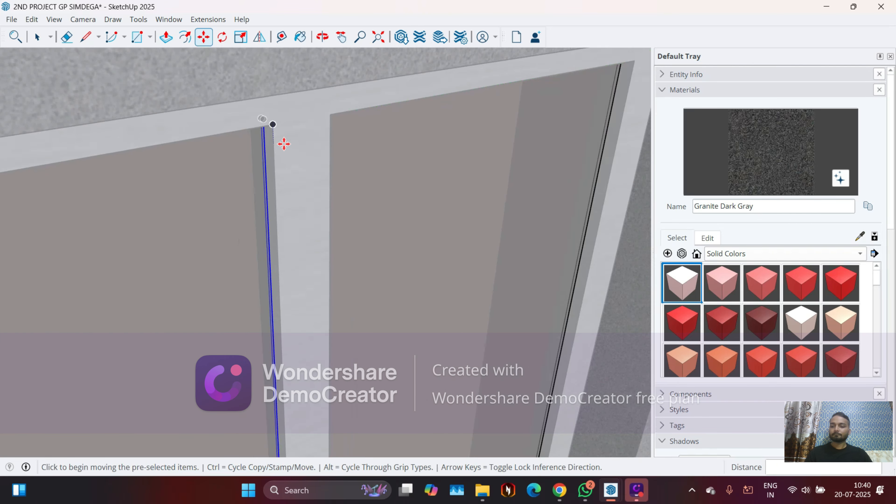
scroll(290, 148, "down", 5)
key("space")
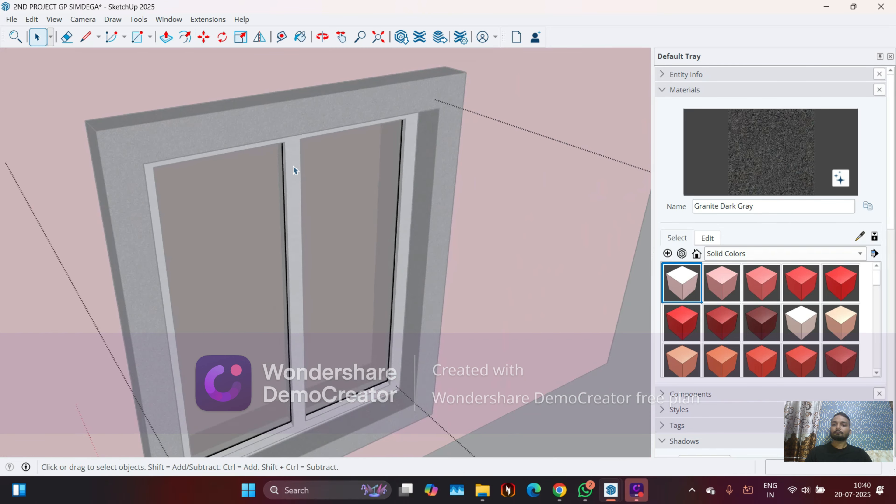
Exit the group being edited and examine the fitted glass panes from the front of the house.
middle_click_drag(293, 166, 104, 208)
scroll(316, 260, "up", 3)
scroll(310, 246, "down", 5)
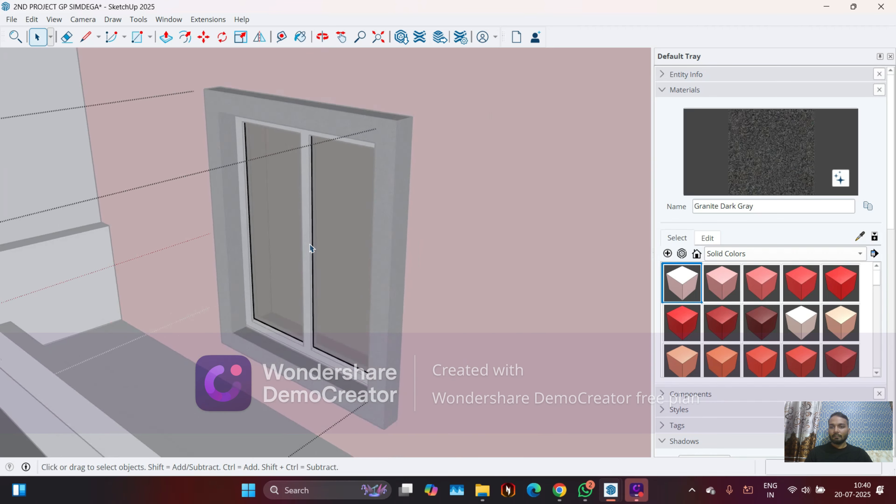
left_click(109, 181)
middle_click_drag(258, 257, 353, 282)
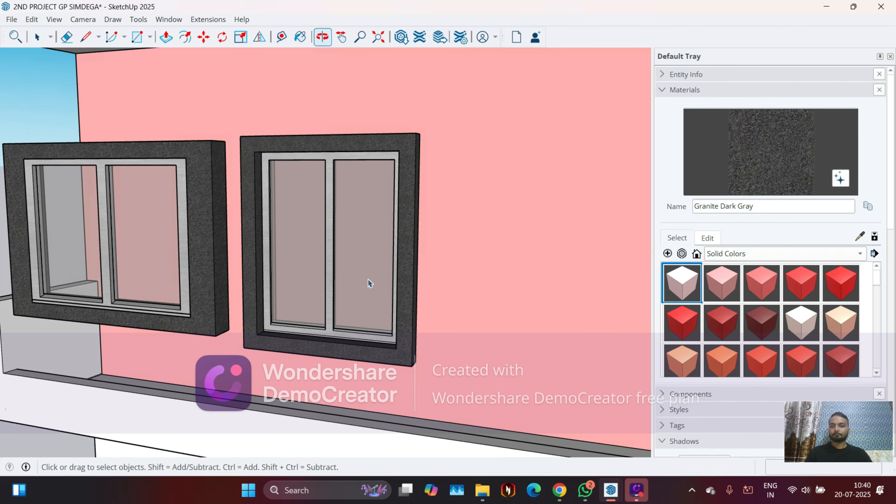
scroll(265, 188, "down", 5)
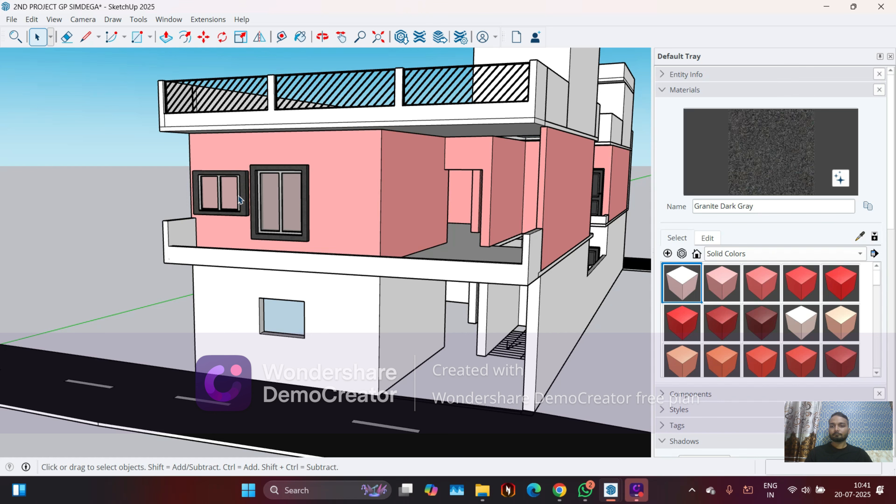
scroll(240, 199, "up", 4)
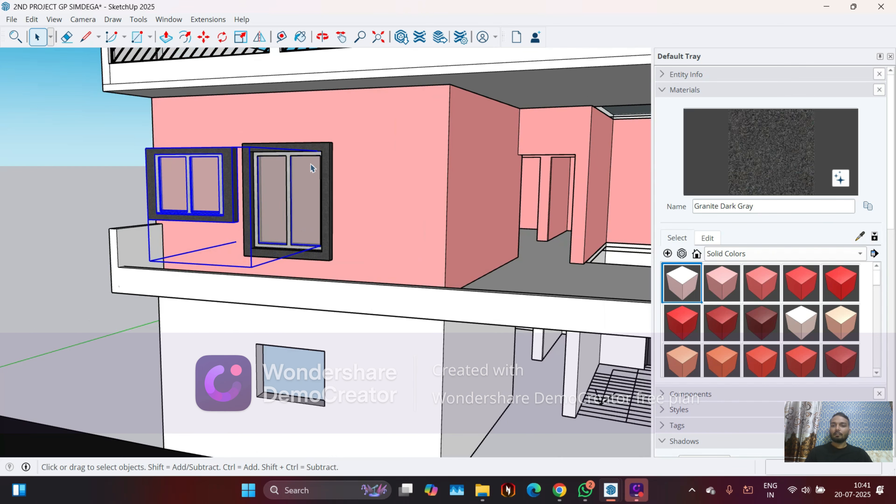
middle_click_drag(287, 185, 206, 194)
key("s")
left_click(153, 214)
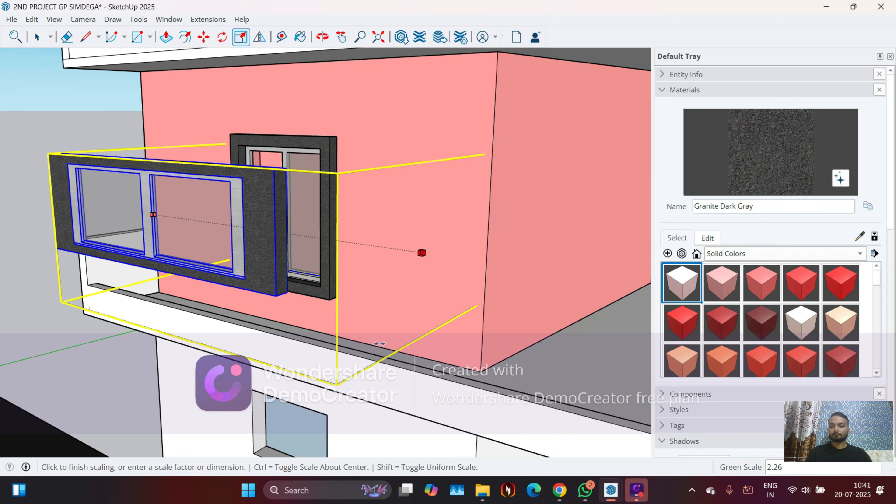
key("Escape")
key("space")
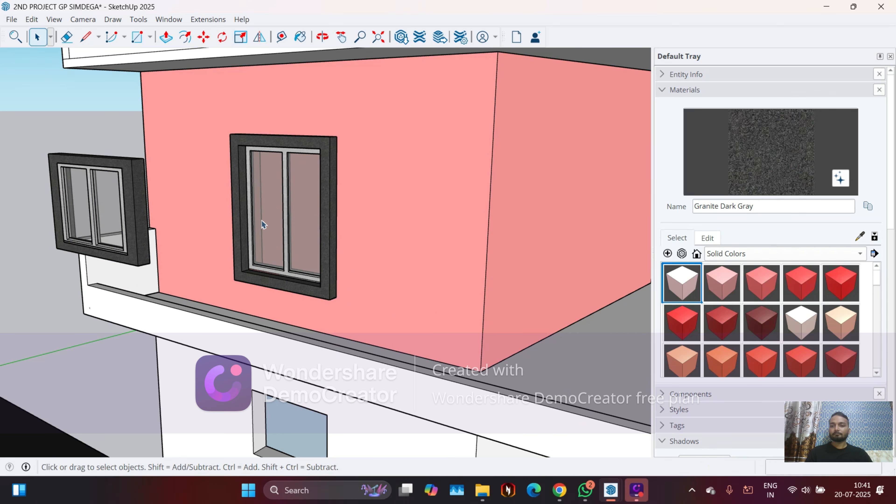
Cut both glass panes out of the loose window's group and paste them in place outside it.
double_click(265, 227)
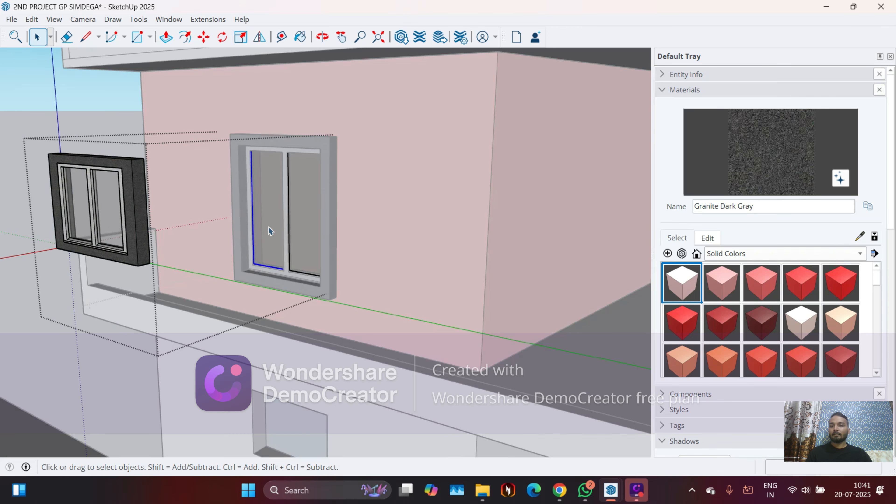
double_click(297, 231)
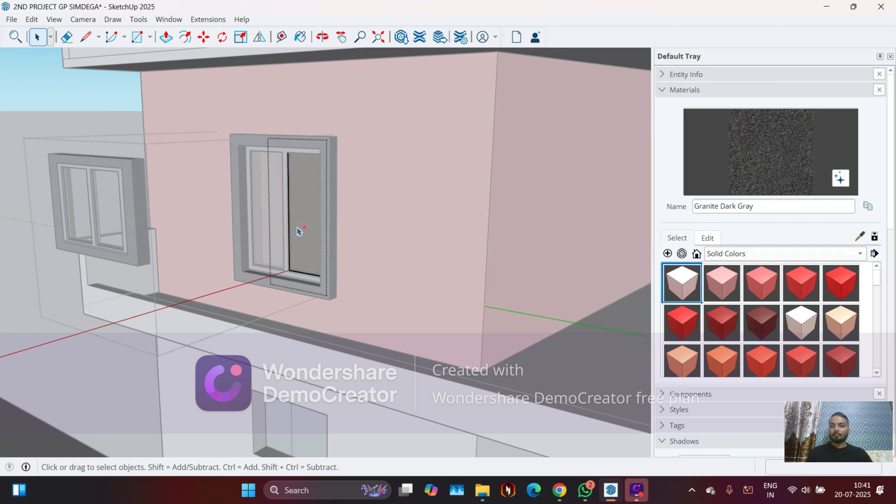
left_click(107, 126)
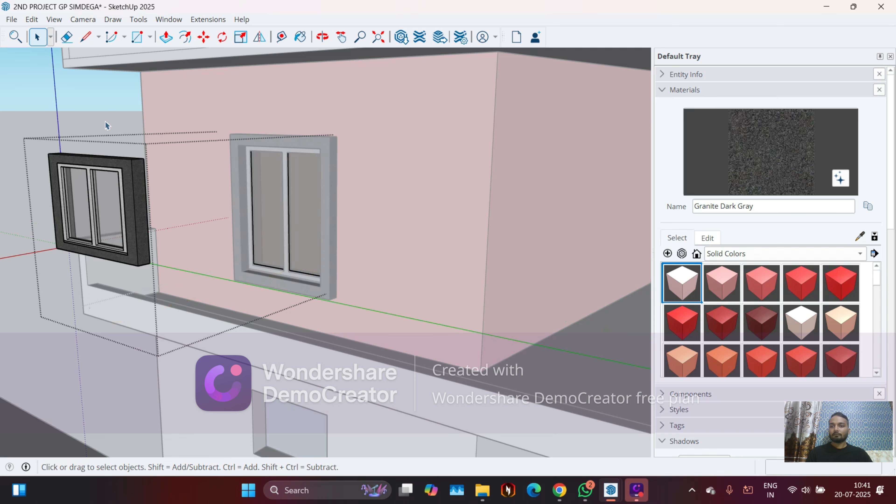
left_click(267, 194)
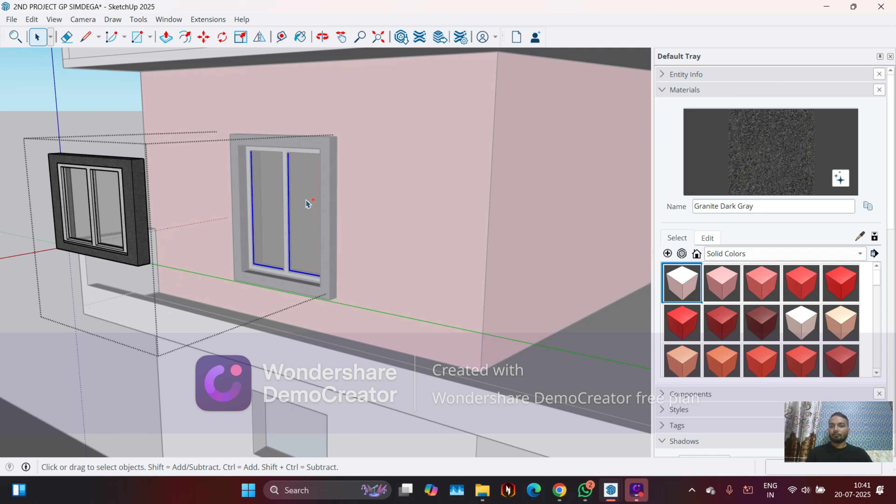
key("Delete")
key("Delete")
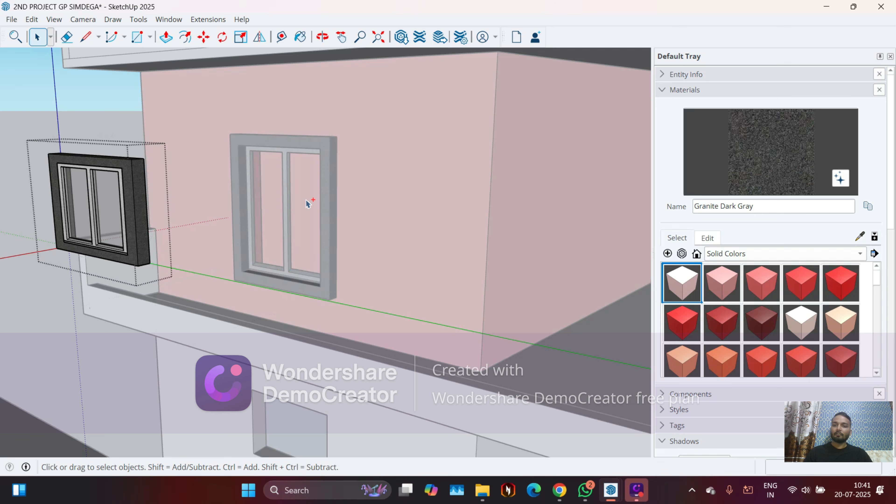
left_click(83, 117)
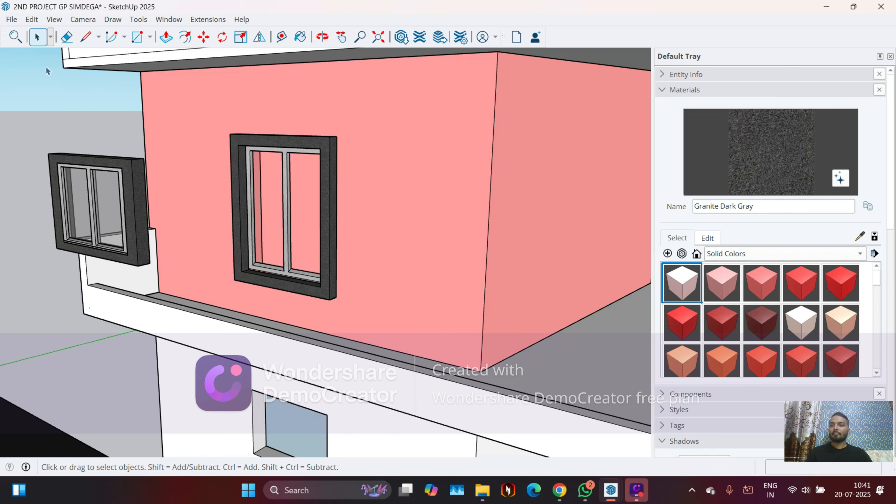
left_click(32, 20)
left_click(69, 108)
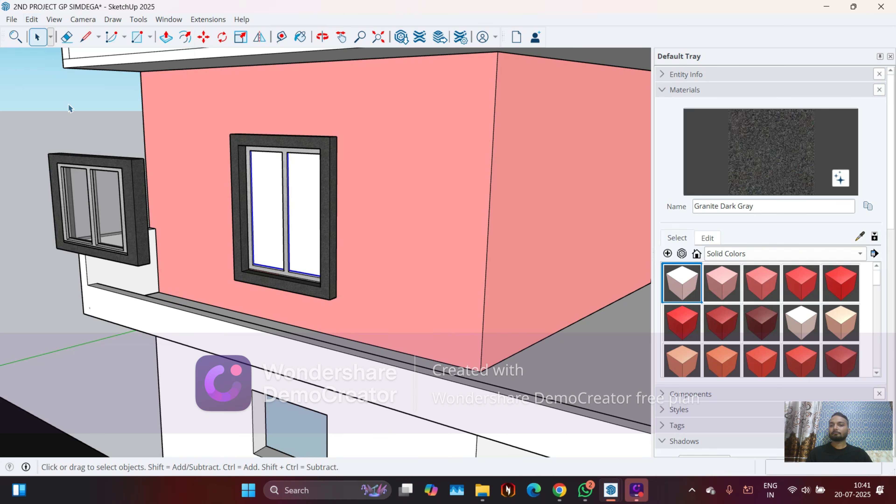
Sample the Translucent Glass Gray material from a pane of the loose window.
middle_click_drag(195, 186, 235, 224)
scroll(296, 229, "up", 5)
scroll(295, 225, "down", 3)
middle_click_drag(282, 246, 289, 148)
left_click(293, 167)
left_click(358, 190)
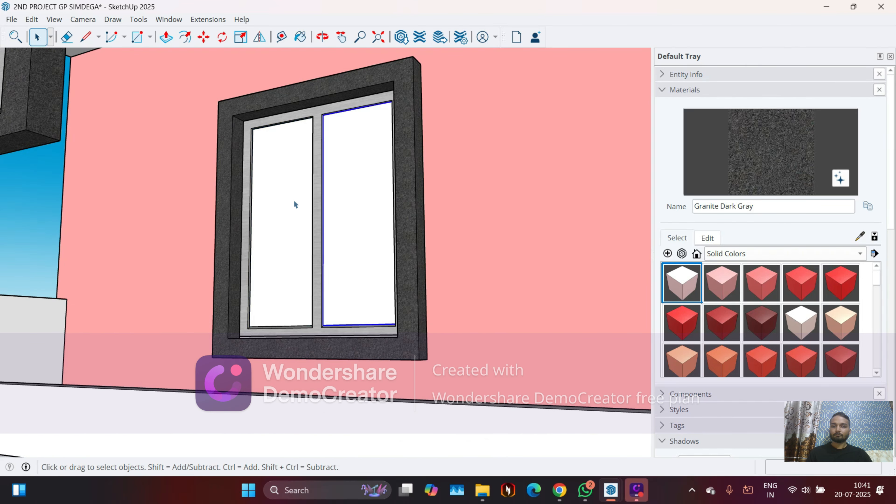
middle_click_drag(296, 202, 338, 262)
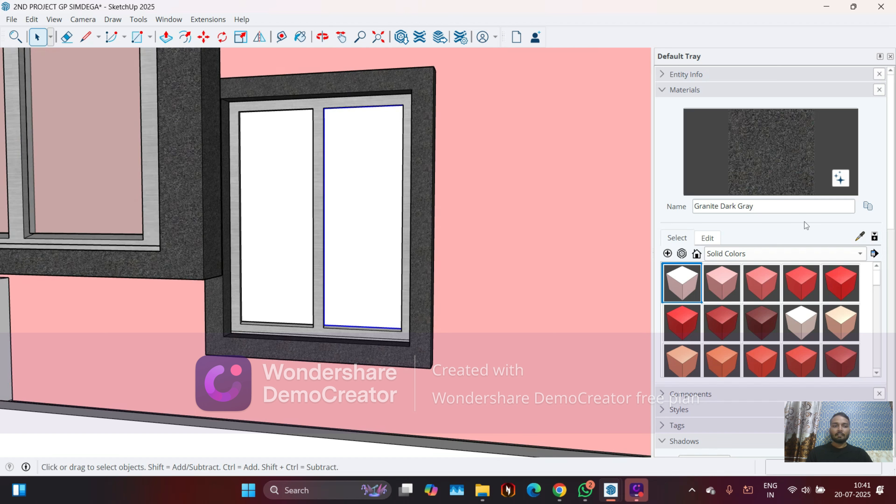
left_click(859, 236)
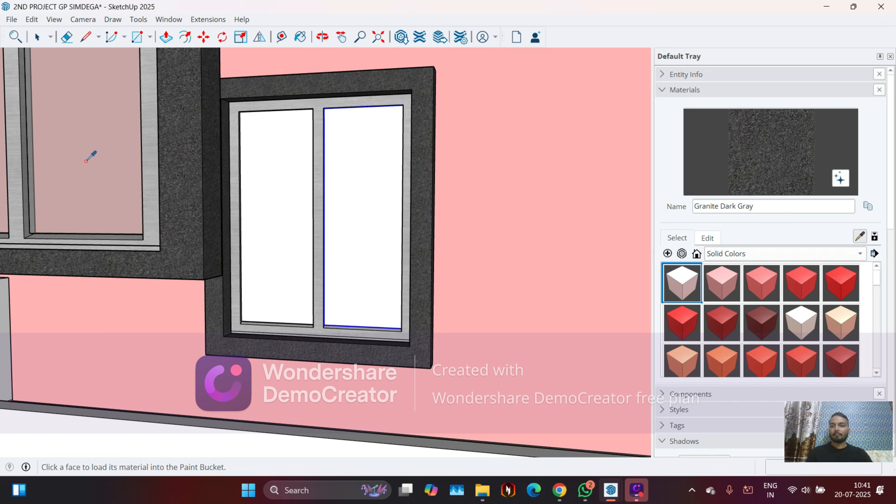
left_click(75, 149)
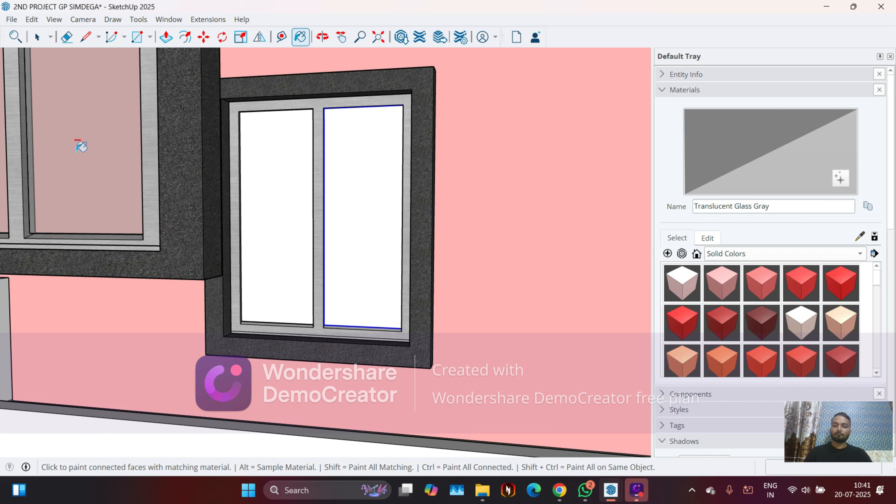
key("ctrl+z")
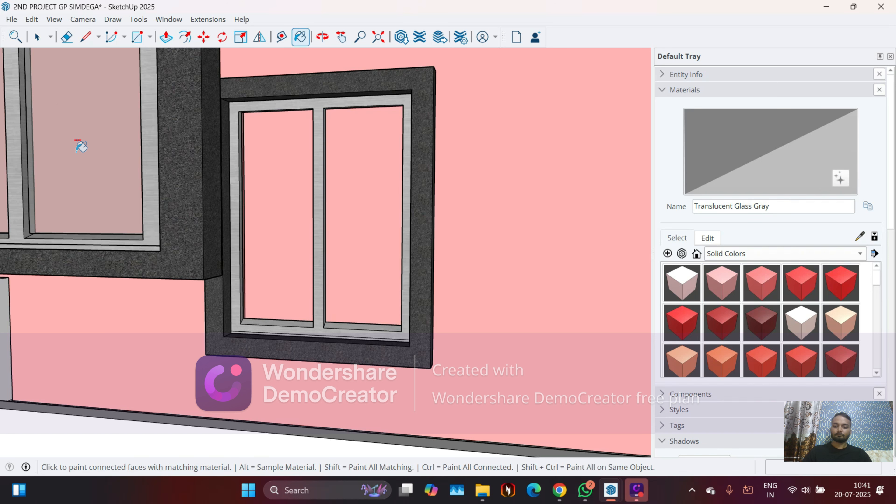
key("ctrl+y")
key("space")
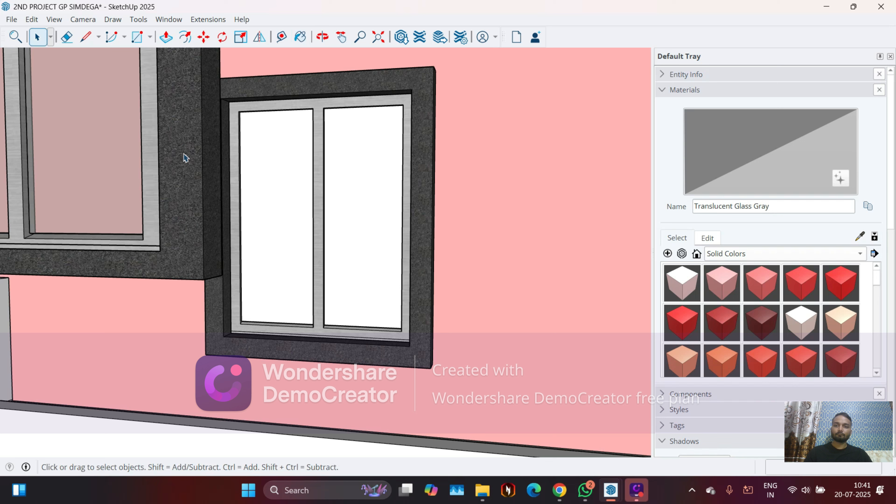
left_click(760, 287)
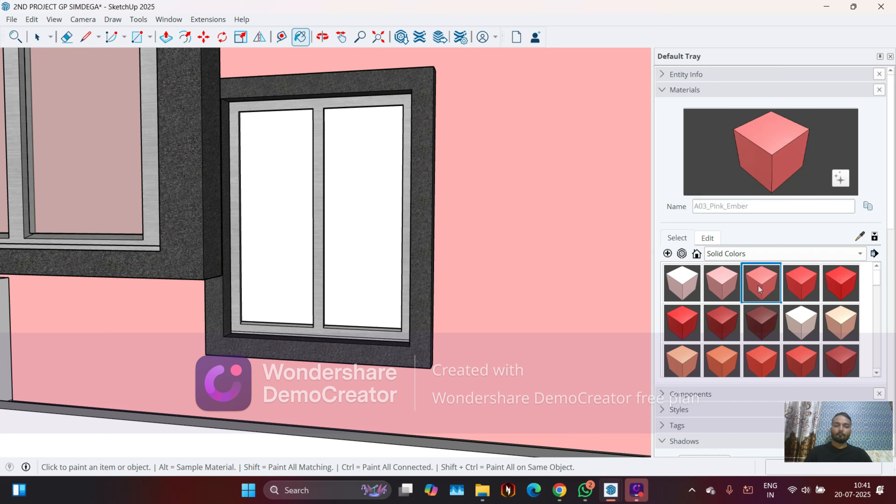
Sample Translucent Glass Gray from the loose window's pane and paint both white panes of the wall window with it.
left_click(860, 237)
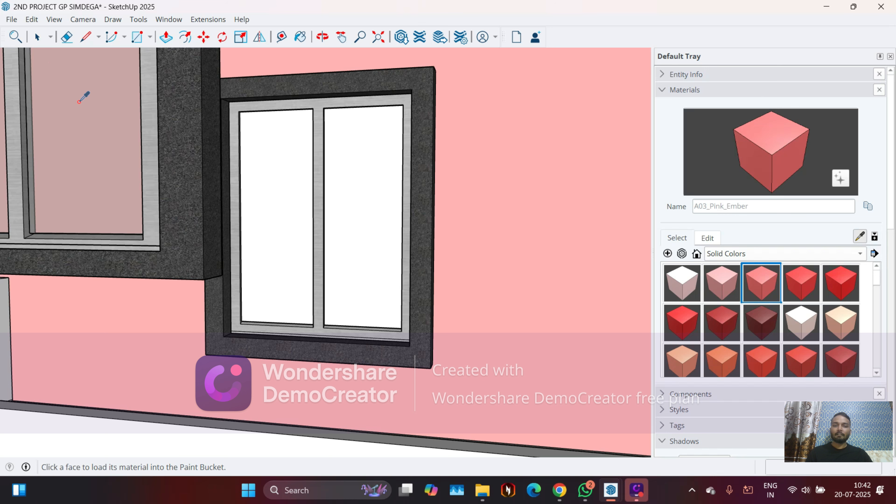
left_click(79, 113)
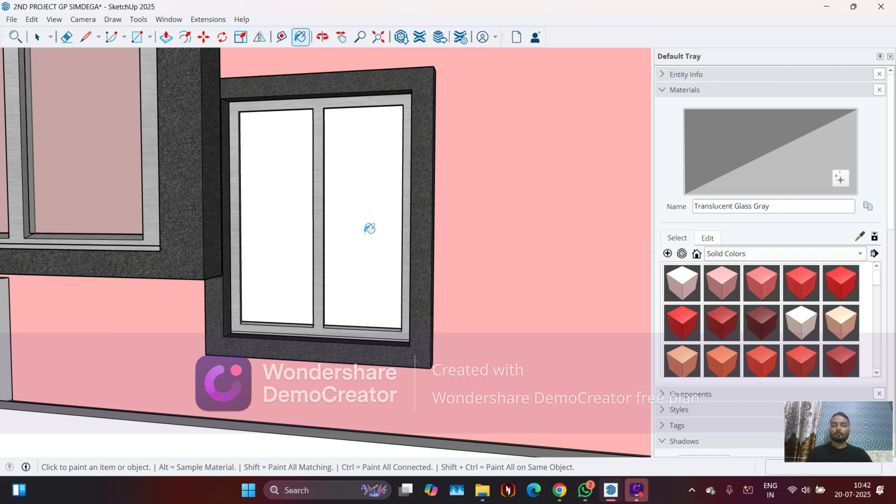
left_click(370, 228)
left_click(277, 221)
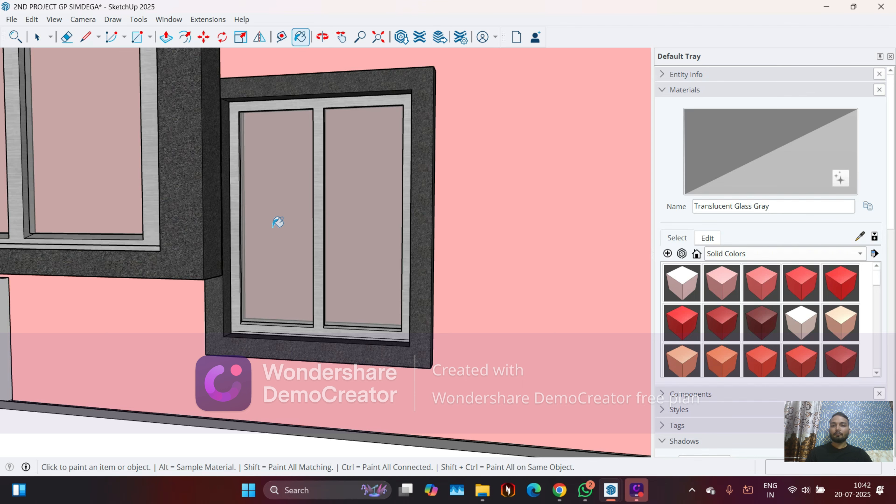
Delete the loose window standing in front of the pink wall.
mouse_move(277, 222)
middle_mouse_down()
mouse_move(314, 262)
mouse_move(536, 270)
mouse_move(540, 320)
mouse_move(304, 229)
middle_mouse_up()
scroll(304, 229, "up", 3)
scroll(405, 342, "up", 5)
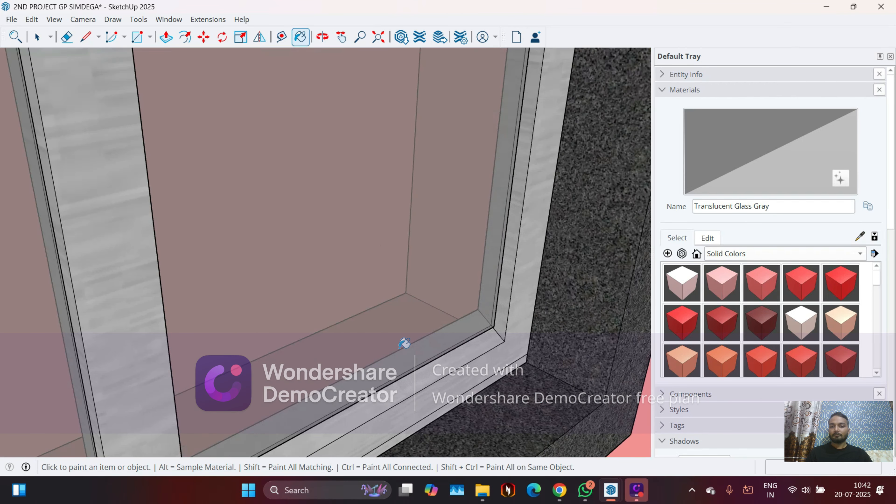
scroll(335, 306, "down", 5)
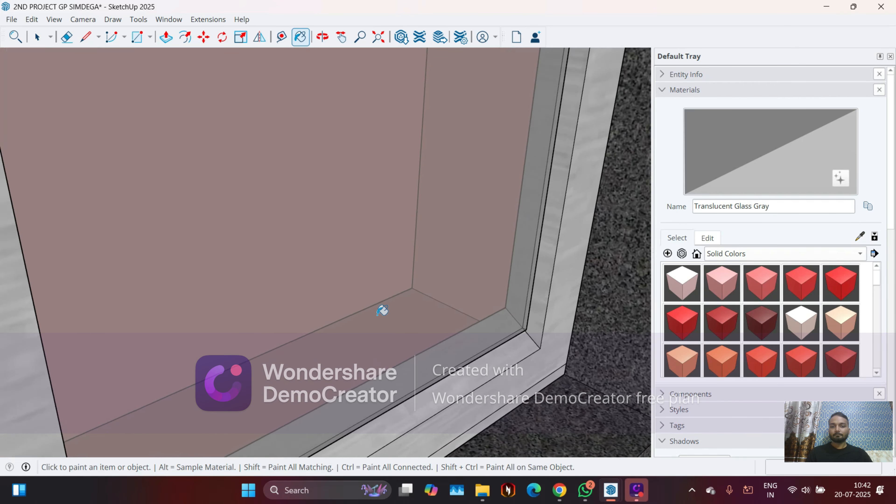
scroll(351, 285, "down", 10)
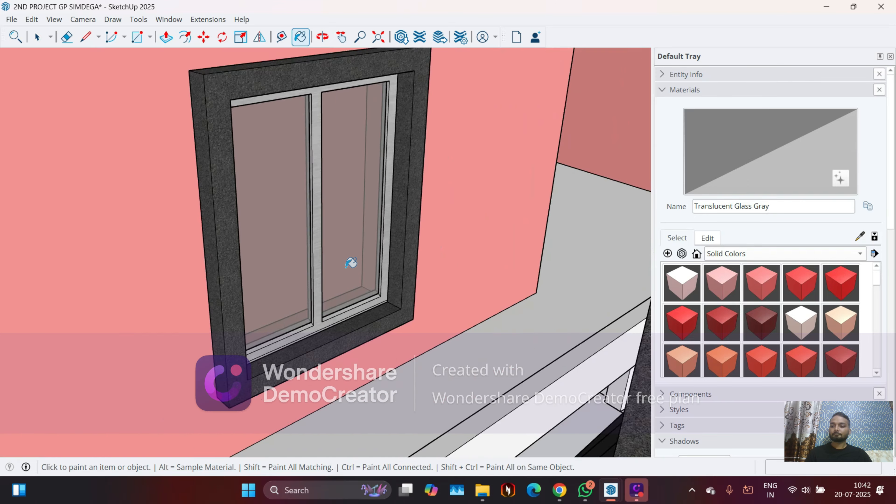
key("space")
scroll(392, 288, "up", 3)
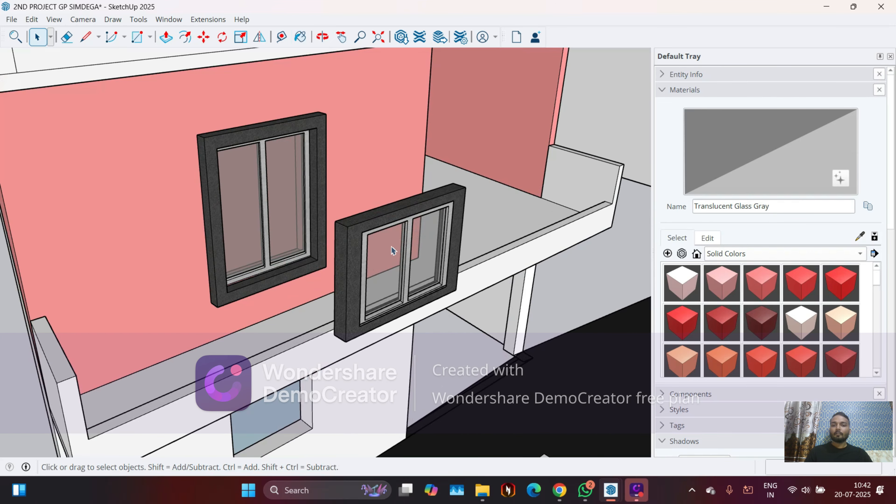
key("Delete")
Select the inner frame and both glass panes of the first-floor window and make them one group.
scroll(388, 226, "down", 5)
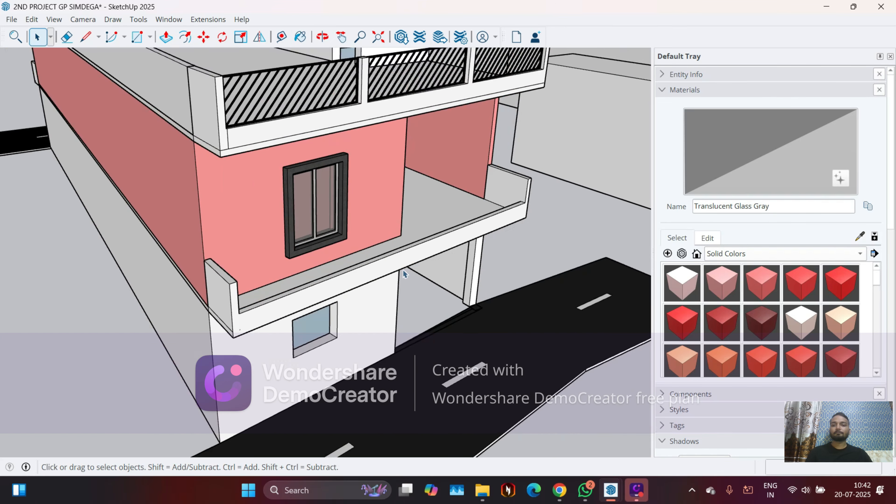
middle_click_drag(403, 270, 318, 198)
scroll(223, 142, "up", 5)
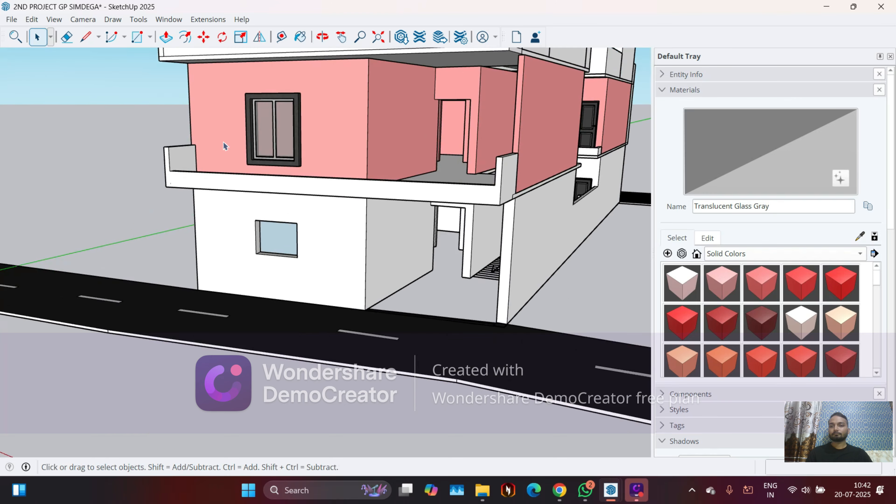
scroll(290, 137, "up", 3)
scroll(302, 140, "up", 5)
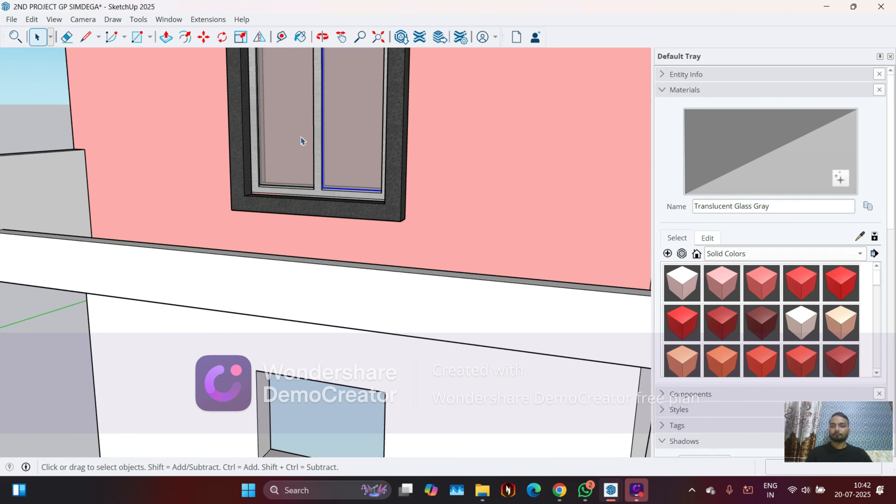
left_click(323, 159)
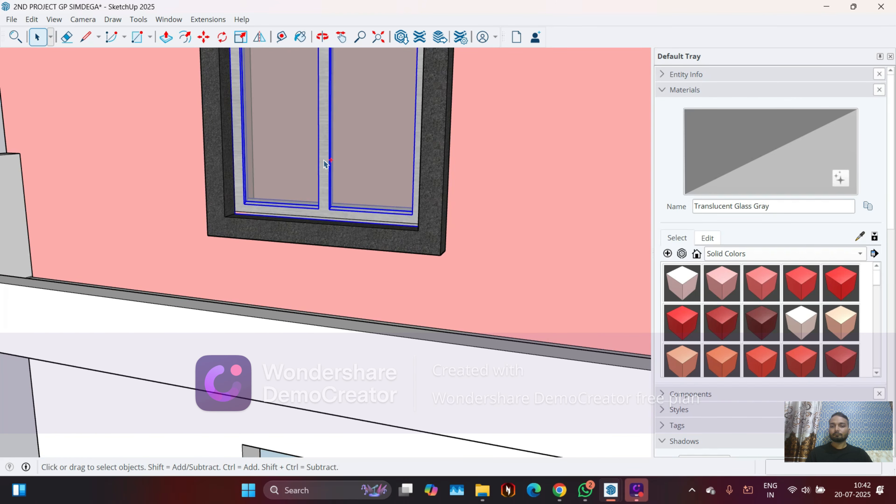
right_click(318, 163)
left_click(378, 288)
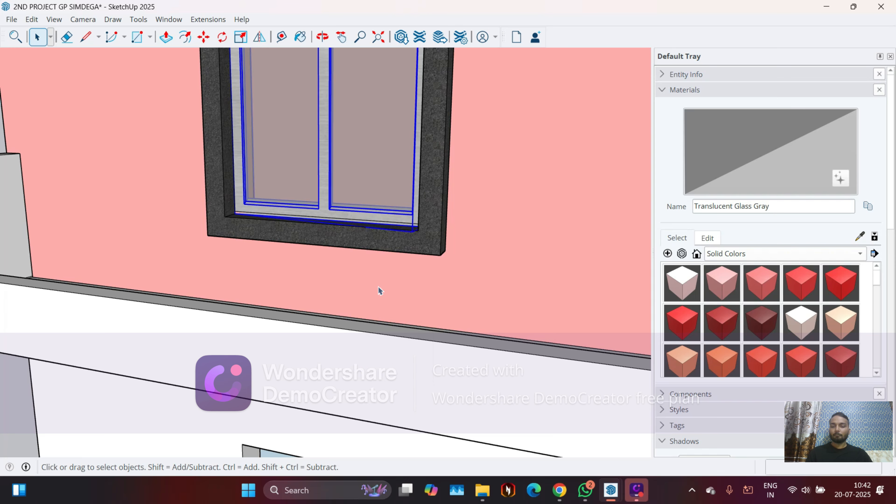
Copy the grouped window frame and panes down to the ground-floor opening, matching their lower corners.
key("m")
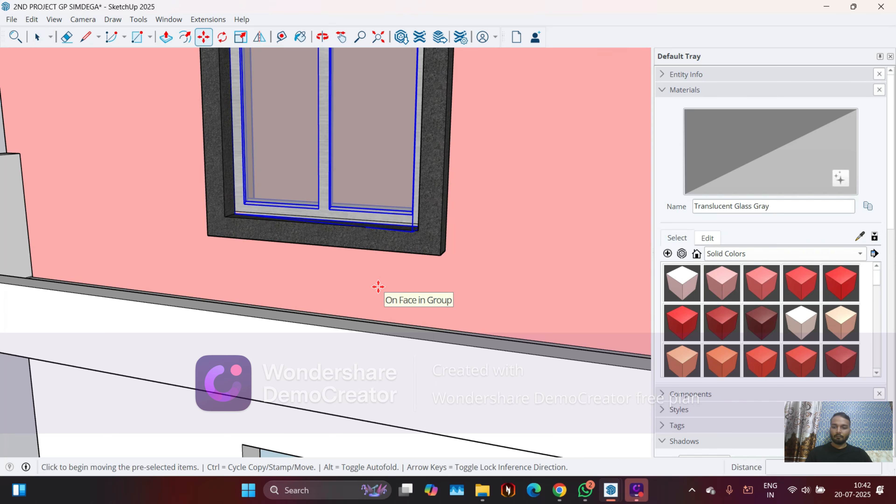
key("ctrl")
scroll(256, 204, "up", 4)
scroll(230, 213, "up", 2)
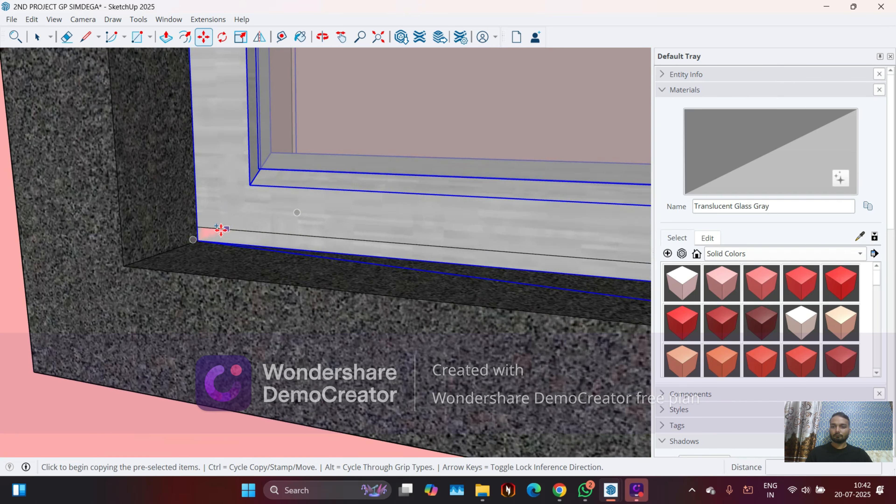
left_click(198, 242)
scroll(262, 186, "down", 8)
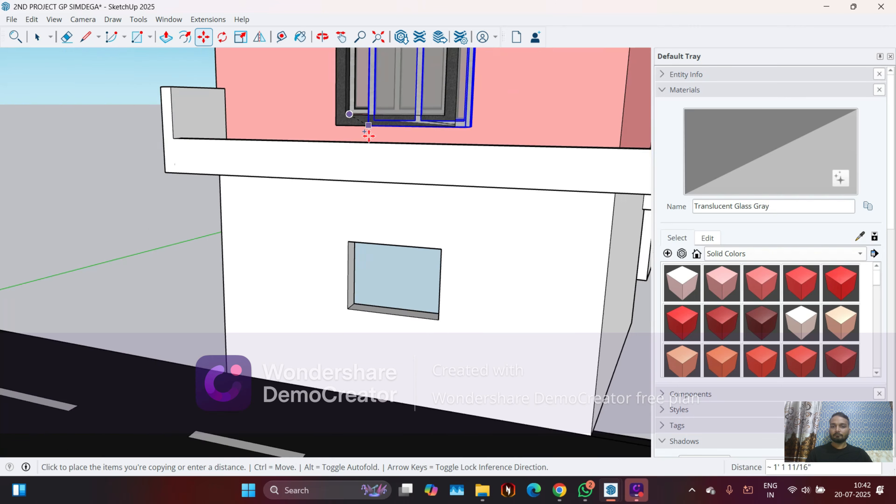
scroll(354, 286, "up", 7)
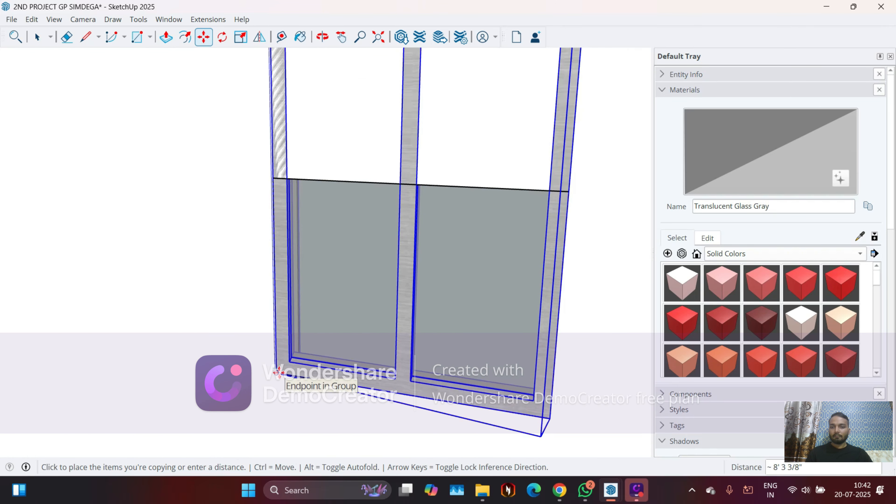
left_click(278, 371)
Scale the copied window to 1.00 in red and 0.59 in blue so it fits the ground-floor opening.
scroll(278, 389, "down", 2)
key("s")
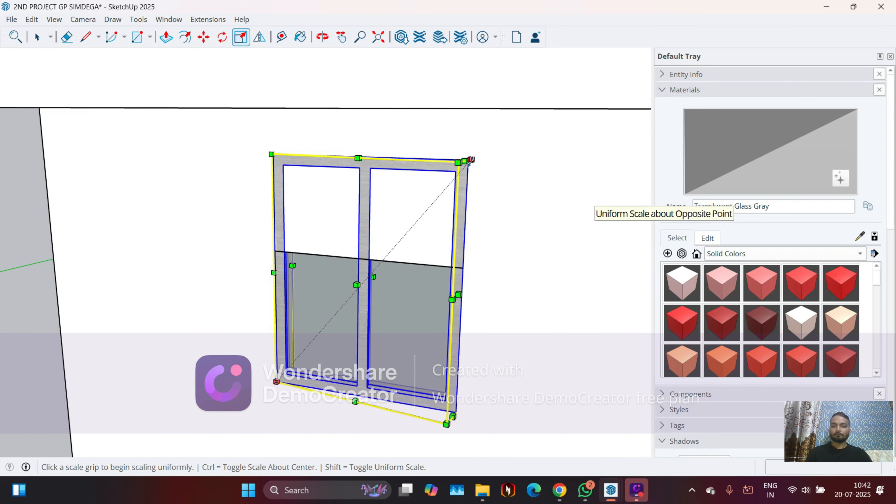
left_click(458, 162)
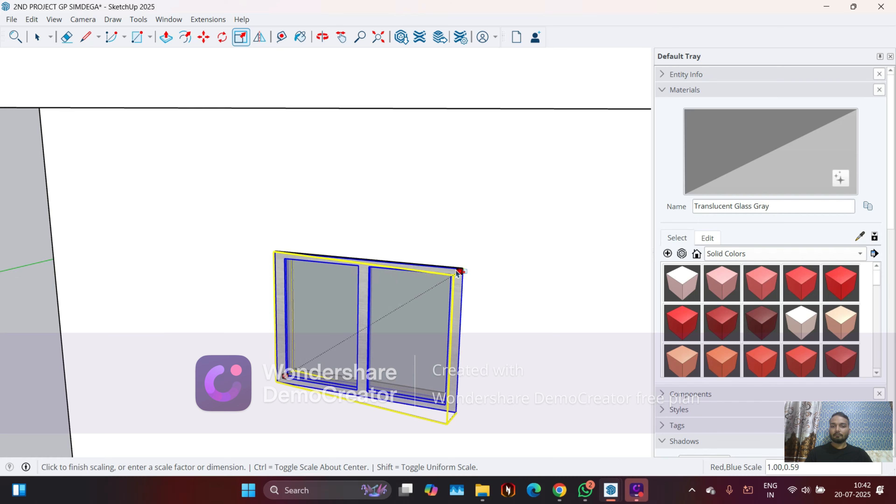
left_click(461, 272)
Examine from several angles how the copied window sits in the ground-floor opening and how its frame meets the wall face.
middle_click_drag(420, 284, 261, 394)
scroll(476, 420, "up", 5)
mouse_move(334, 412)
middle_mouse_down()
mouse_move(476, 420)
mouse_move(327, 402)
middle_mouse_up()
scroll(344, 353, "down", 3)
scroll(279, 300, "down", 4)
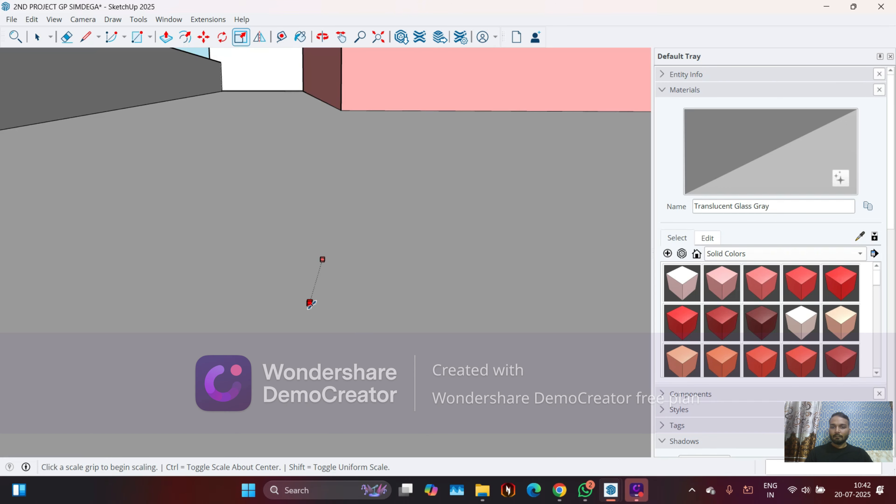
middle_click_drag(308, 302, 420, 286)
key("Escape")
middle_click_drag(387, 238, 410, 155)
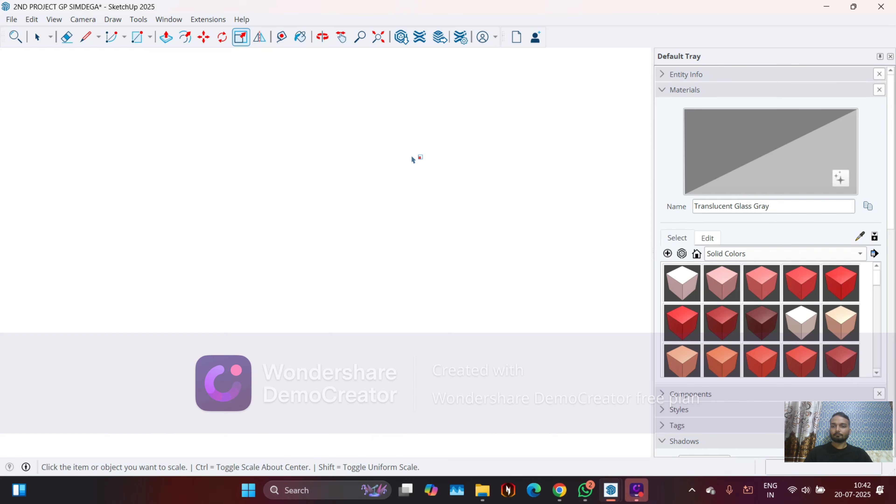
scroll(476, 174, "down", 9)
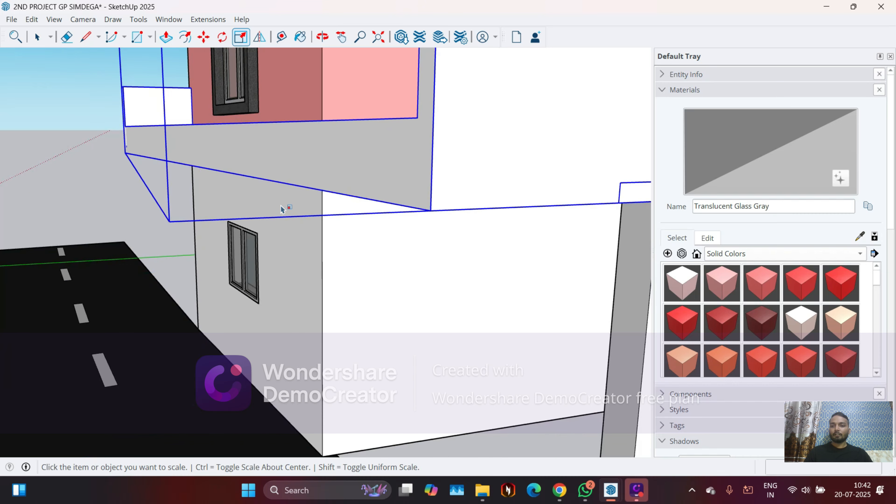
middle_click_drag(207, 252, 226, 269)
scroll(226, 269, "up", 3)
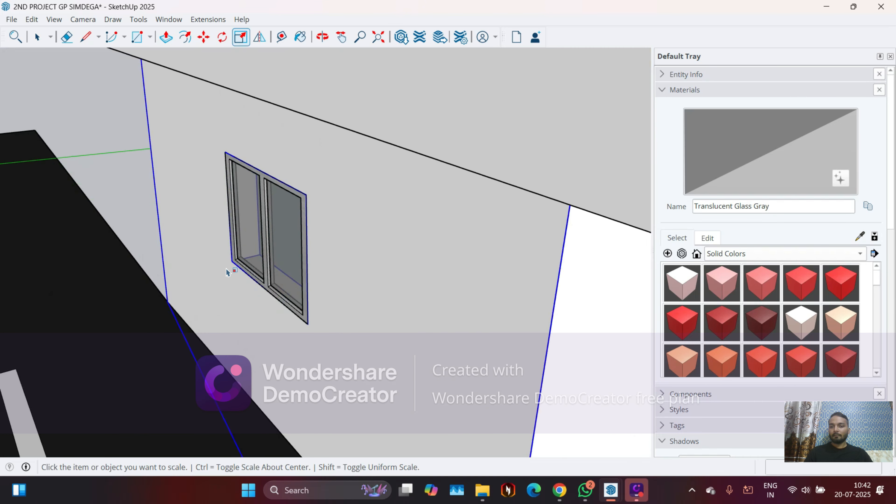
scroll(252, 264, "up", 6)
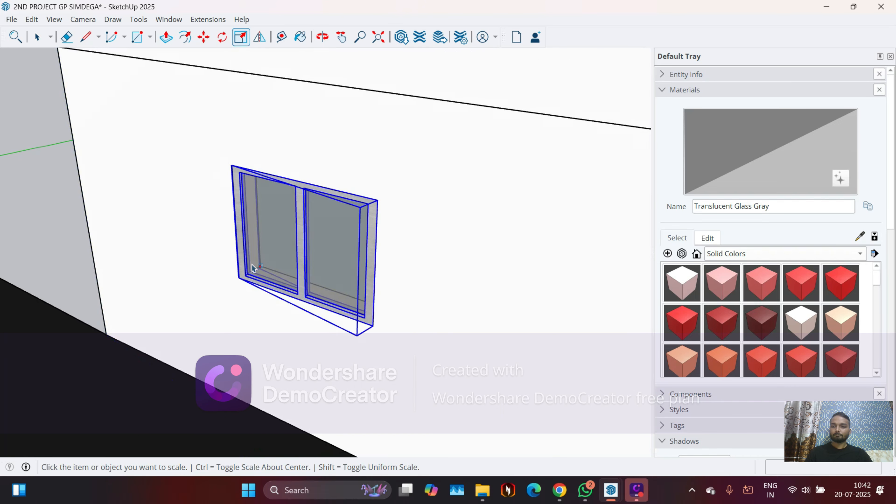
scroll(372, 305, "up", 1)
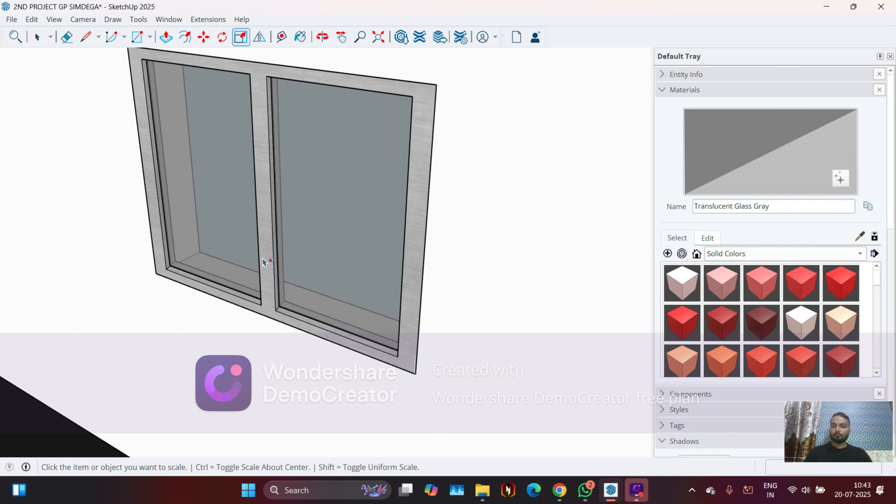
scroll(406, 247, "down", 3)
key("space")
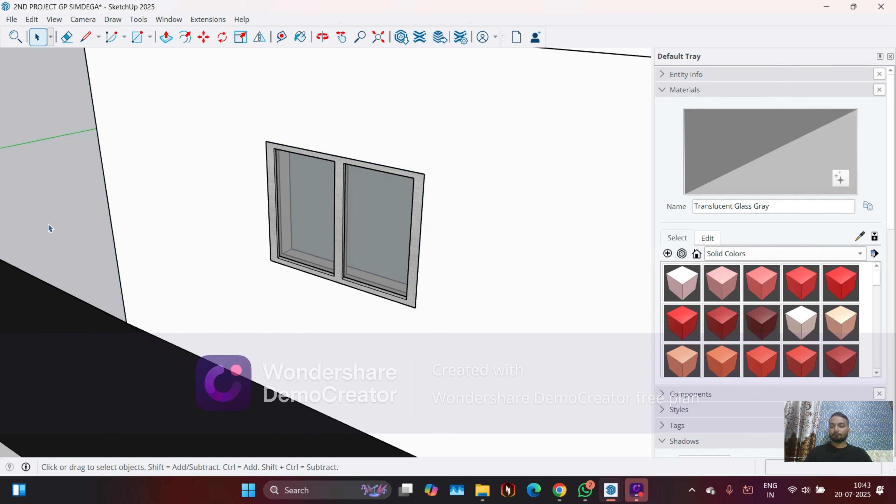
scroll(372, 236, "down", 4)
middle_click_drag(396, 256, 336, 176)
scroll(340, 240, "up", 2)
left_click(360, 249)
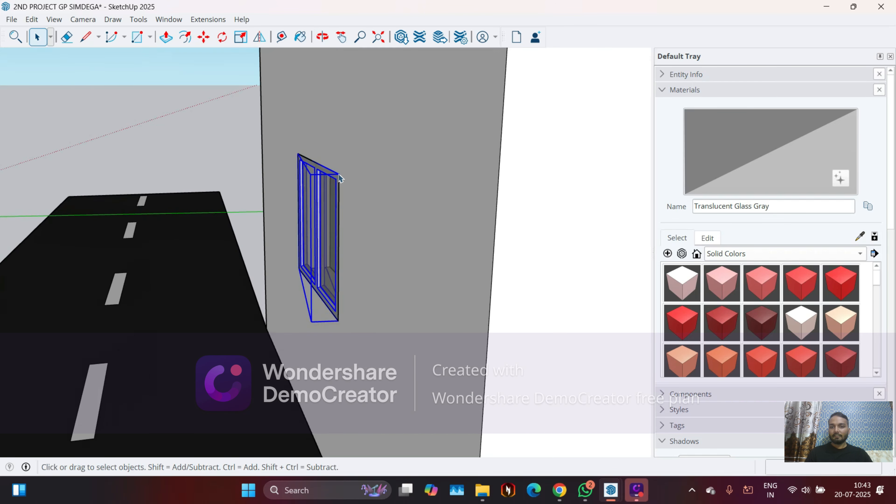
scroll(335, 175, "up", 2)
scroll(334, 173, "up", 1)
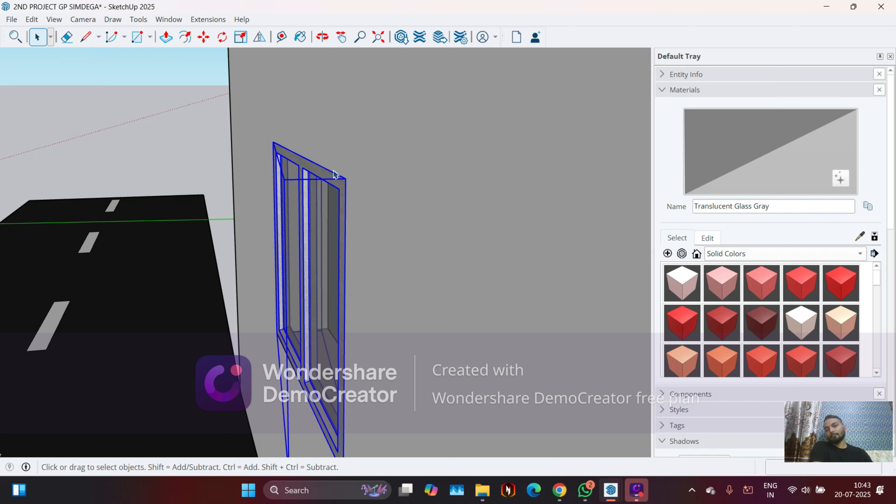
mouse_move(324, 201)
middle_mouse_down()
mouse_move(300, 202)
mouse_move(302, 223)
mouse_move(334, 195)
middle_mouse_up()
scroll(321, 195, "down", 3)
scroll(366, 220, "up", 3)
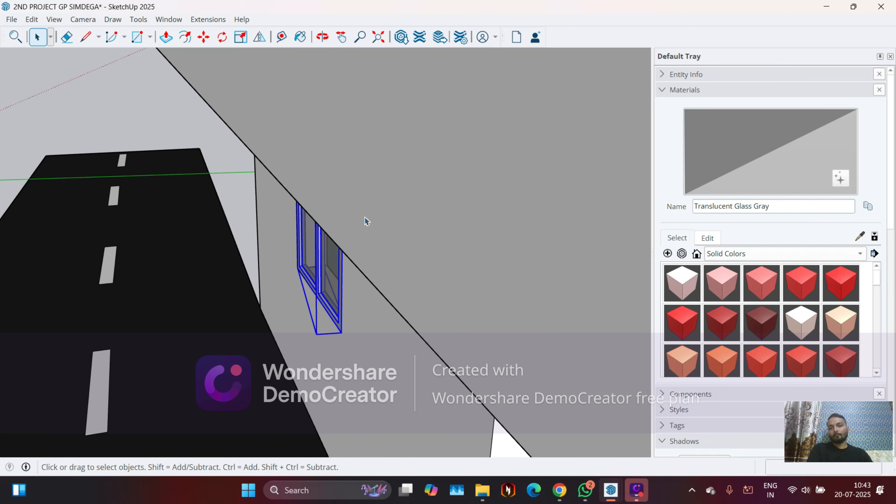
Move the loose geometric railing panel by its lower corner from above the roof to the front roof parapet, ahead of the existing railing.
scroll(350, 235, "down", 2)
scroll(19, 223, "down", 3)
middle_click_drag(19, 223, 198, 255)
scroll(290, 263, "down", 4)
middle_click_drag(310, 262, 218, 237)
scroll(239, 226, "down", 3)
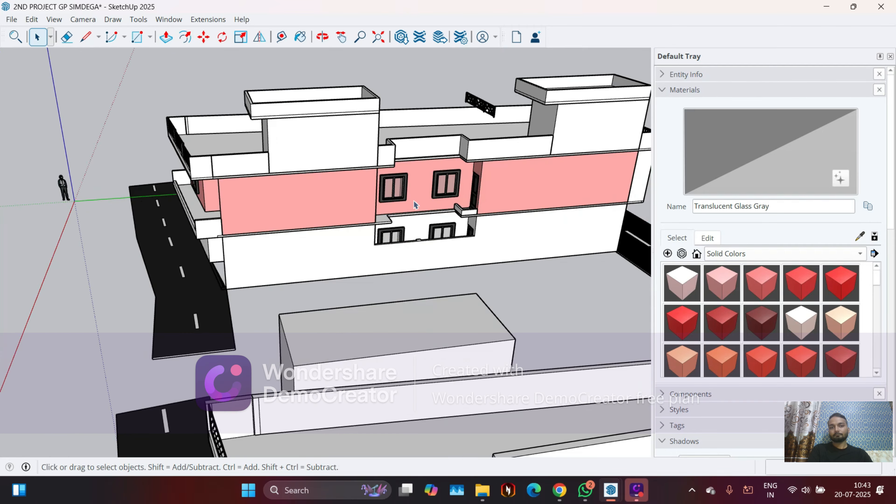
middle_click_drag(413, 200, 360, 194)
scroll(499, 124, "up", 7)
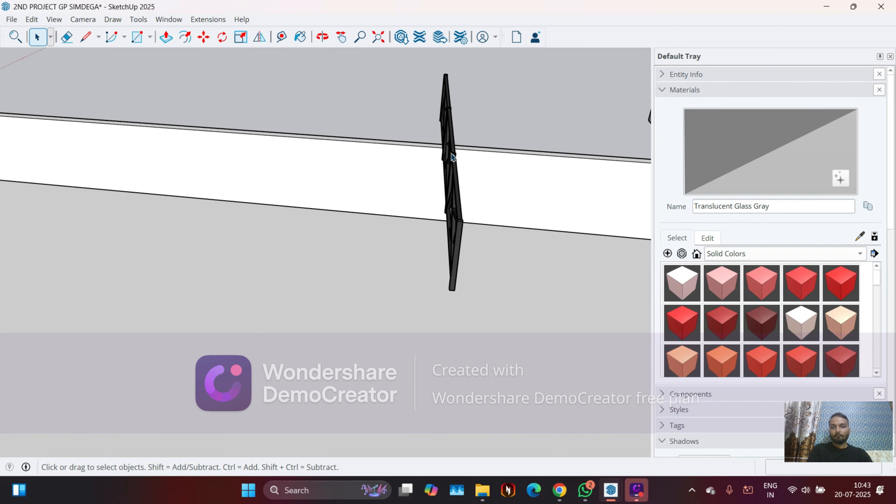
left_click(452, 156)
middle_click_drag(452, 156, 449, 110)
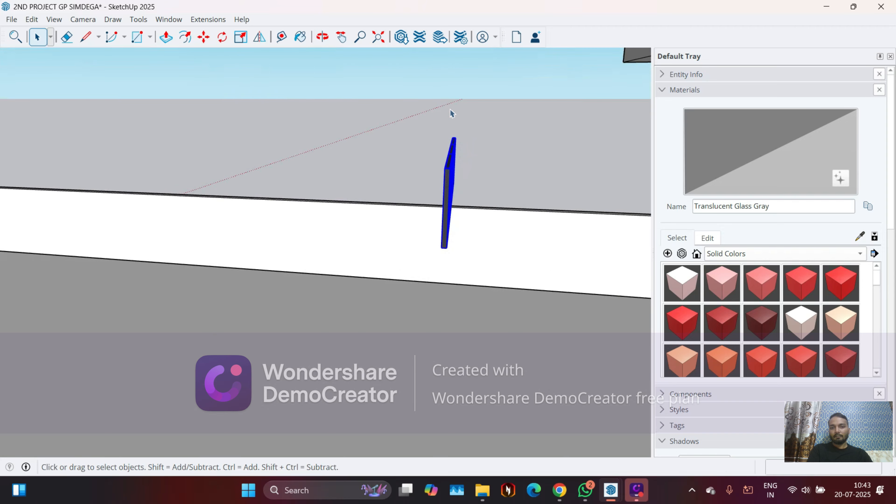
key("m")
scroll(448, 250, "up", 5)
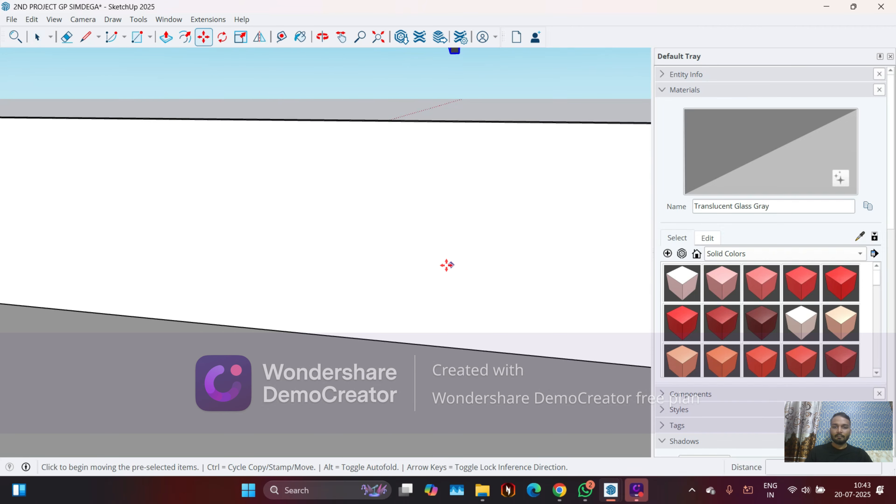
left_click(285, 303)
scroll(200, 189, "down", 10)
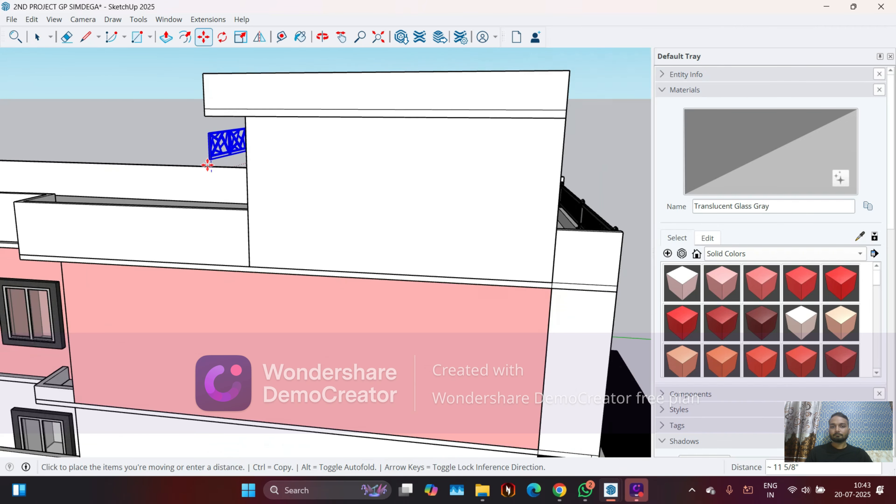
middle_click_drag(210, 166, 325, 207)
scroll(474, 242, "up", 1)
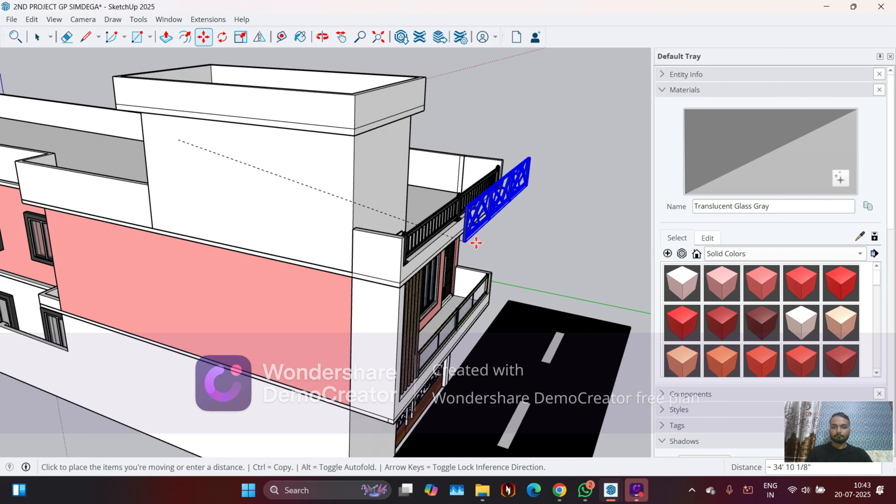
scroll(474, 243, "down", 1)
scroll(457, 232, "up", 5)
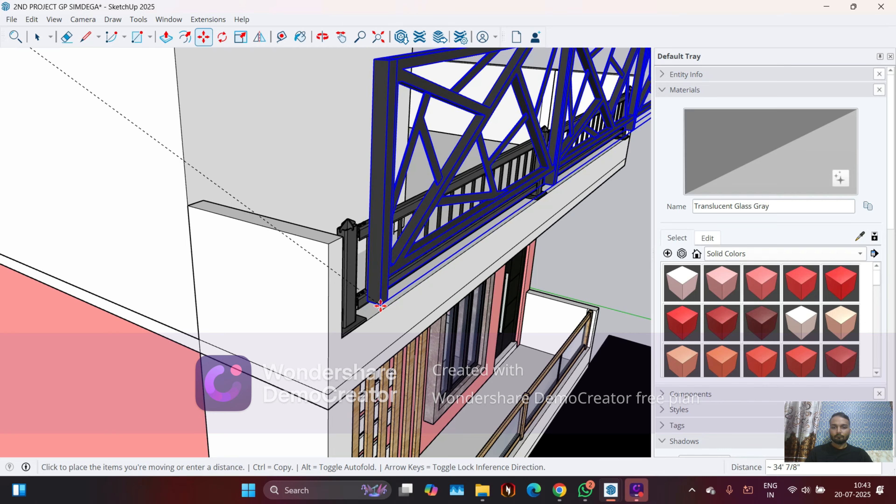
left_click(380, 309)
Move the geometric railing panel by its lower end corner onto the base plate corner of the existing railing's end post.
scroll(282, 292, "down", 1)
scroll(338, 277, "down", 3)
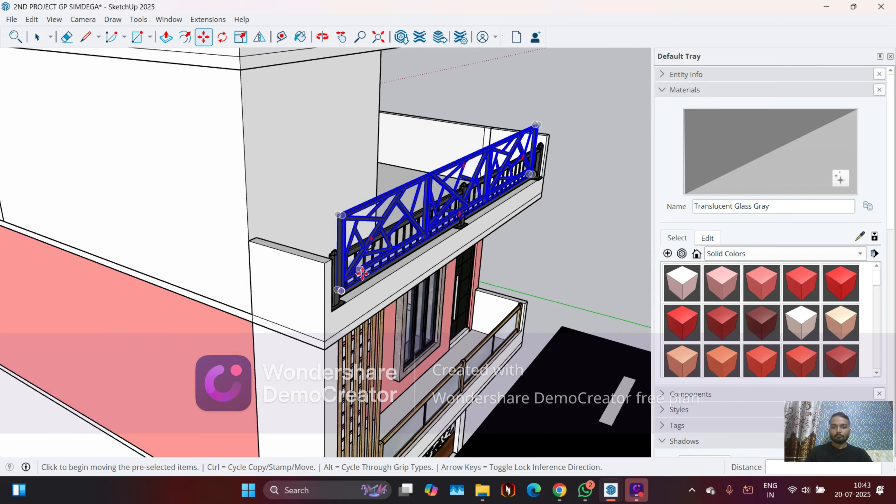
middle_click_drag(358, 272, 268, 275)
scroll(218, 278, "up", 3)
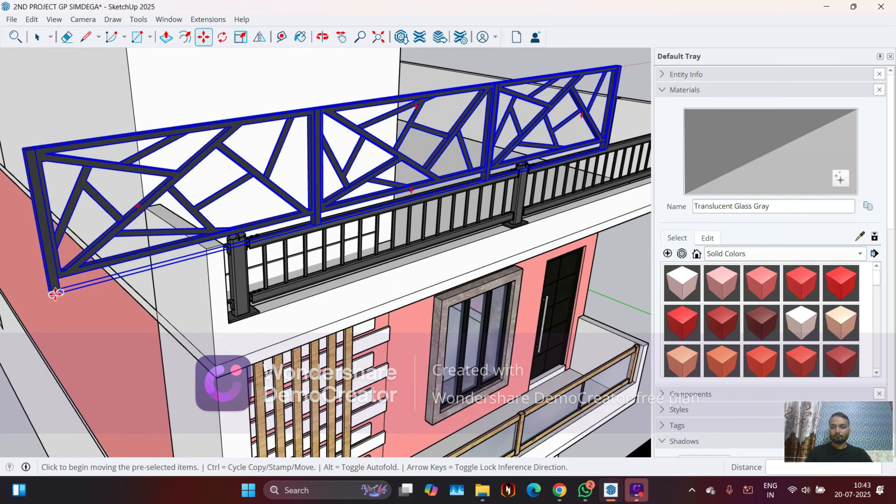
scroll(51, 295, "down", 3)
left_click(57, 273)
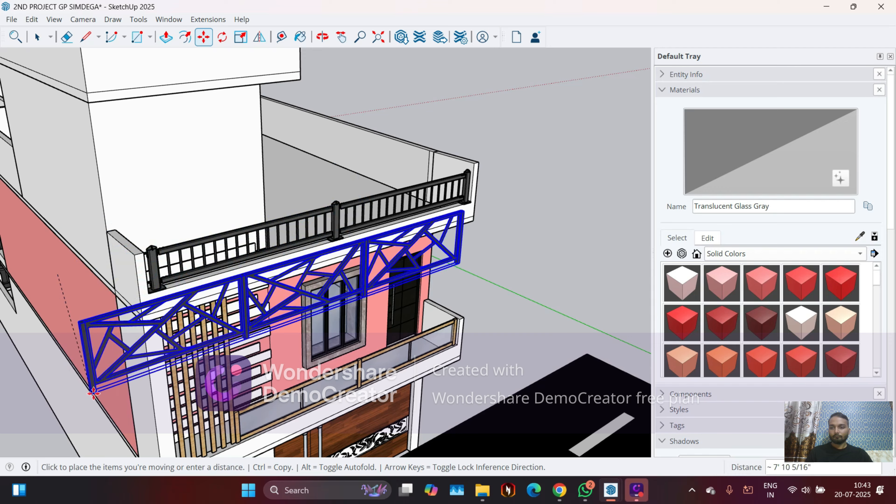
middle_click_drag(83, 342, 100, 227)
scroll(178, 251, "up", 8)
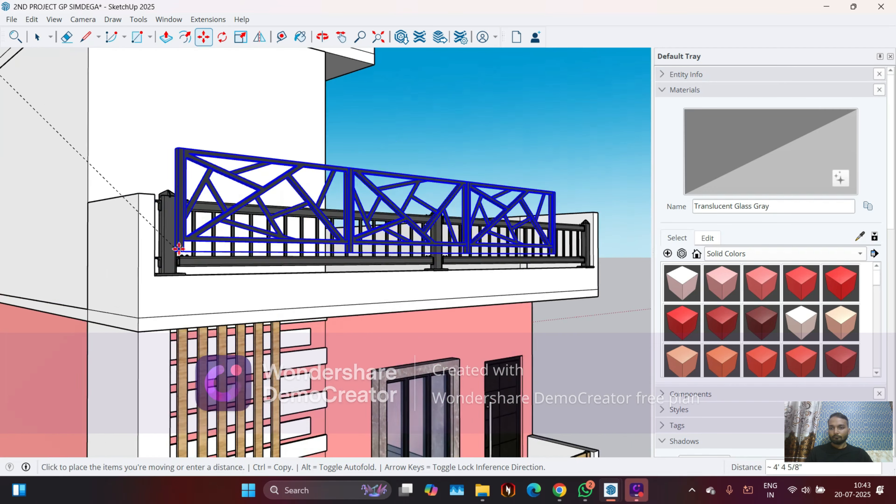
scroll(180, 291, "up", 3)
scroll(238, 343, "down", 4)
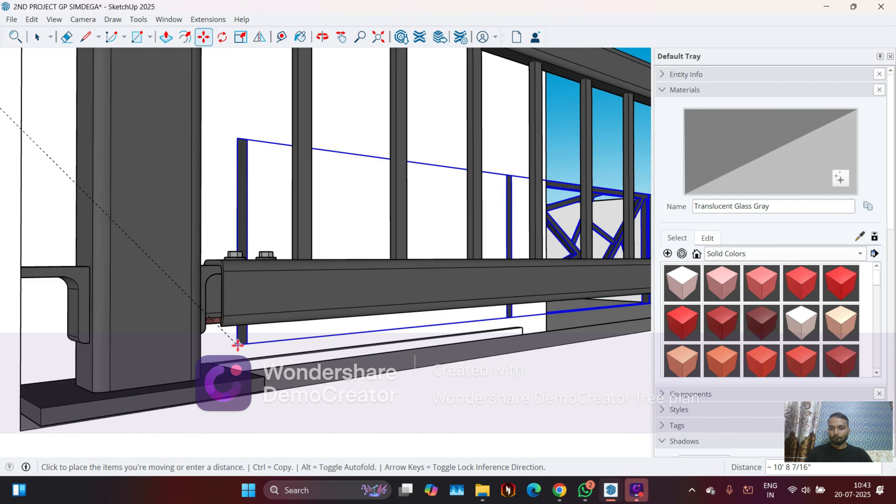
left_click(264, 376)
Pick up the geometric railing panel by its lower end corner and carry it from the roof parapet down to the first-floor balcony.
scroll(264, 376, "down", 5)
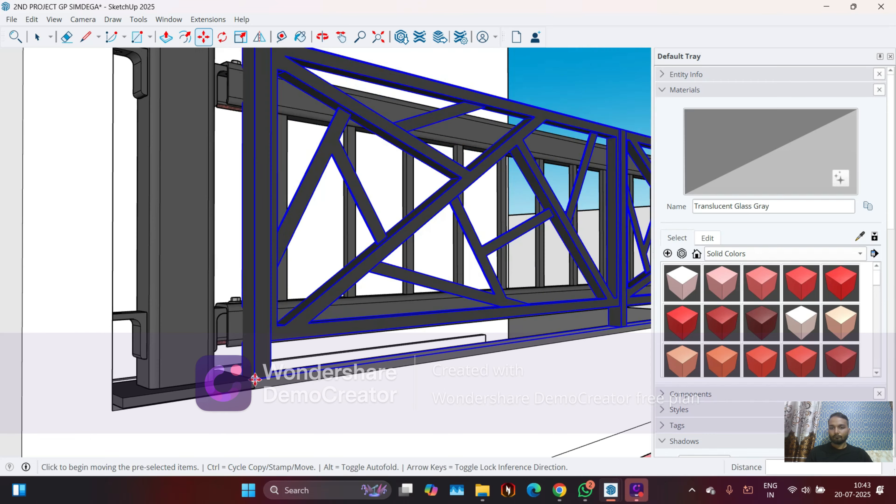
middle_click_drag(187, 360, 3, 366)
scroll(247, 348, "down", 5)
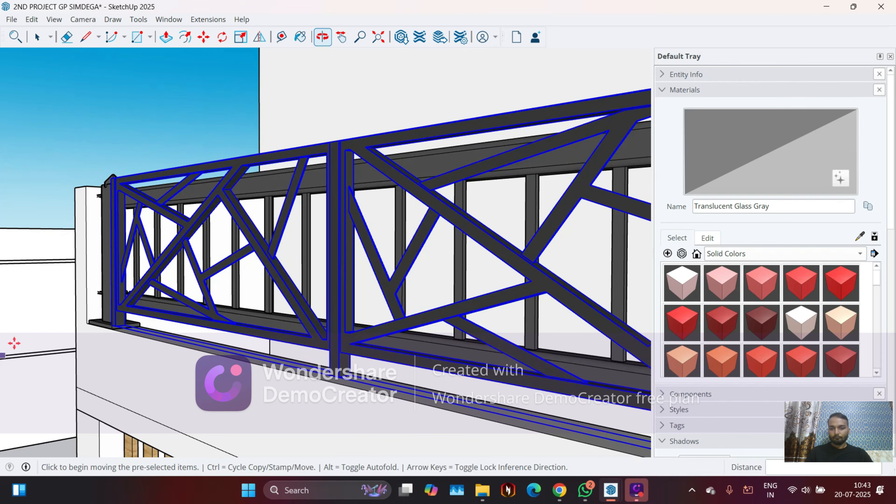
middle_click_drag(247, 348, 152, 376)
scroll(169, 367, "up", 8)
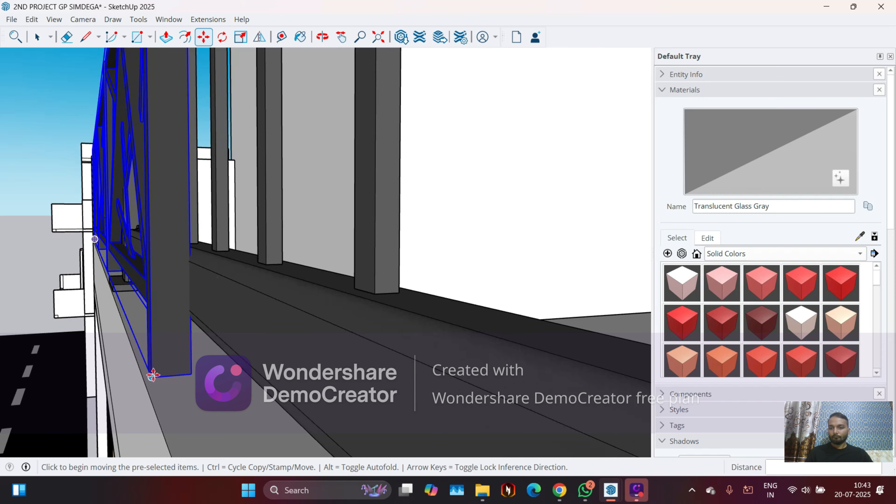
scroll(144, 372, "down", 10)
scroll(319, 306, "up", 5)
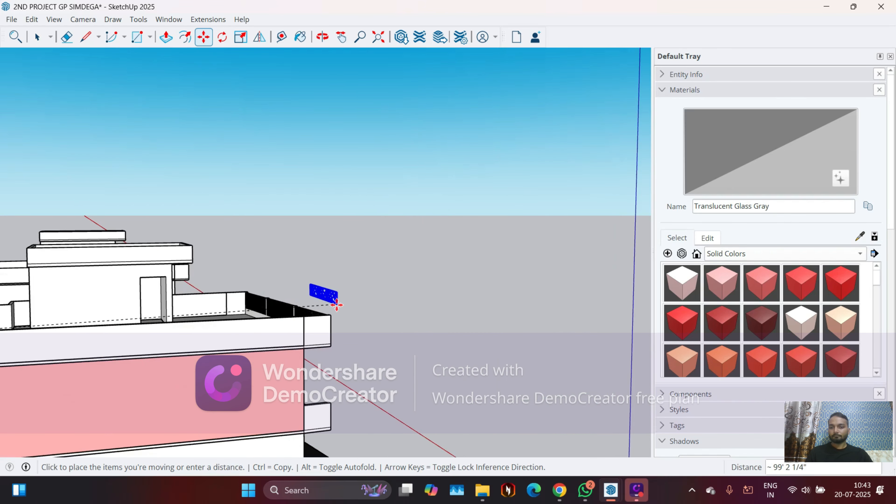
middle_click_drag(335, 306, 279, 320)
scroll(260, 289, "up", 5)
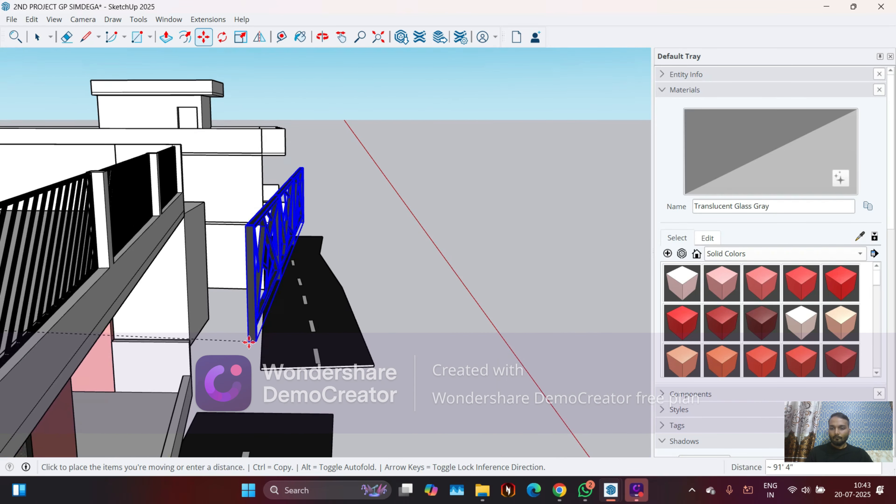
scroll(257, 272, "down", 6)
scroll(259, 277, "up", 4)
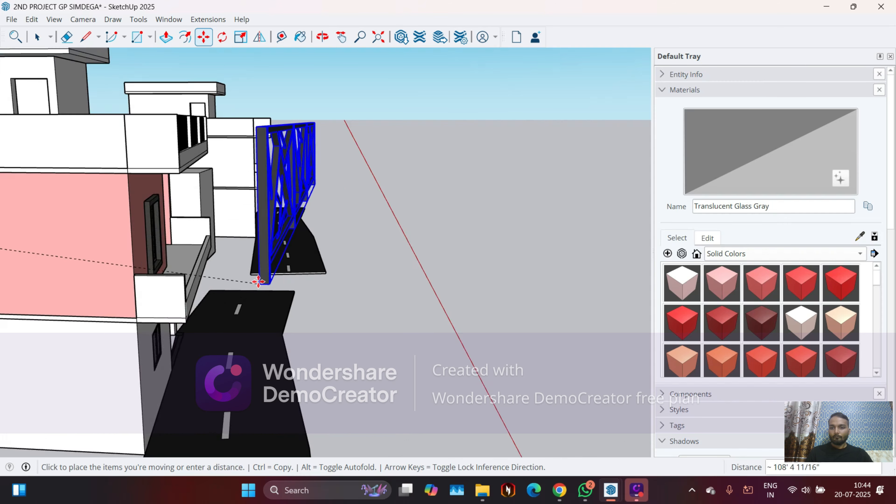
scroll(210, 308, "up", 5)
scroll(175, 292, "down", 1)
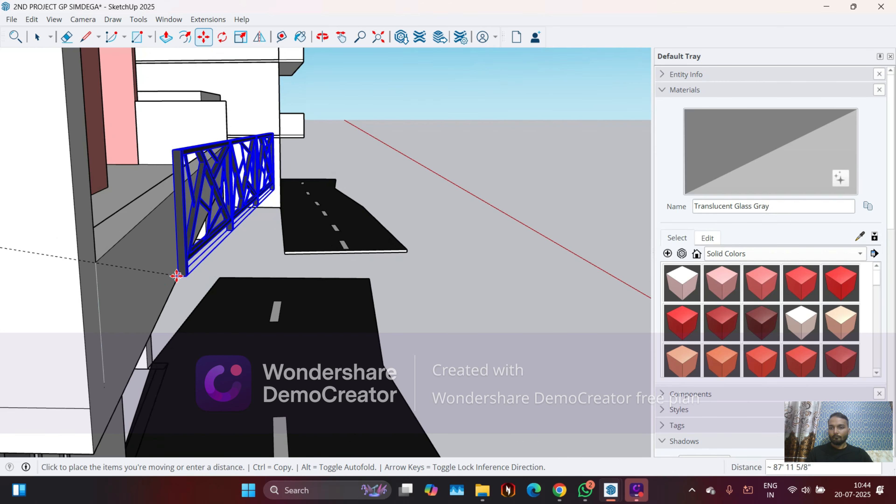
middle_click_drag(176, 275, 149, 291)
scroll(148, 287, "down", 3)
scroll(212, 249, "up", 8)
scroll(243, 249, "down", 3)
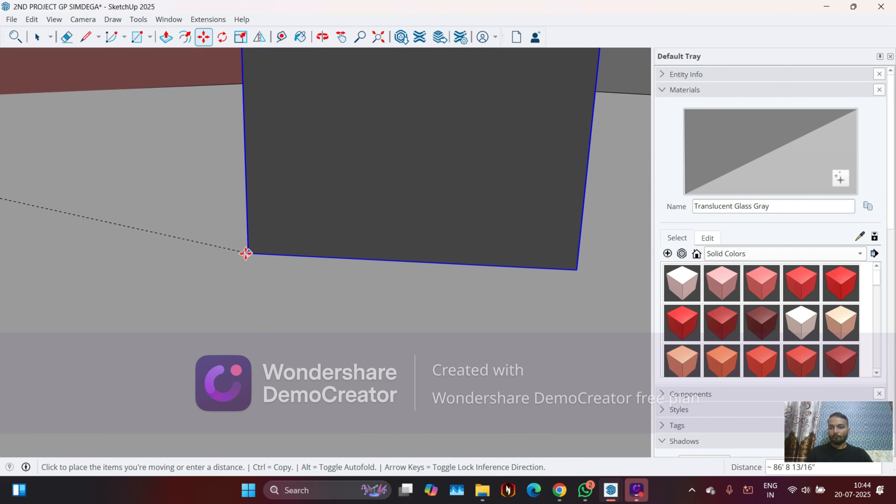
scroll(282, 238, "down", 3)
middle_click_drag(262, 228, 223, 259)
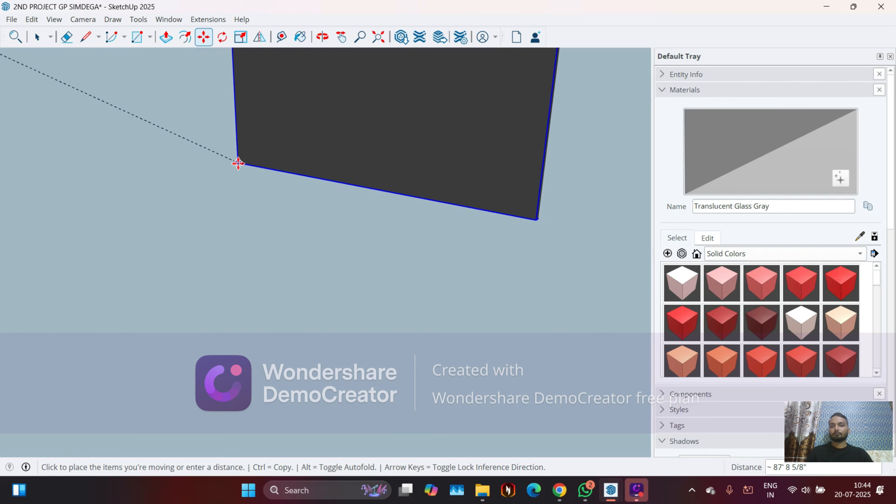
Place the carried railing panel's lower end corner at the end of the recess in the first-floor balcony's front parapet.
left_click(345, 42)
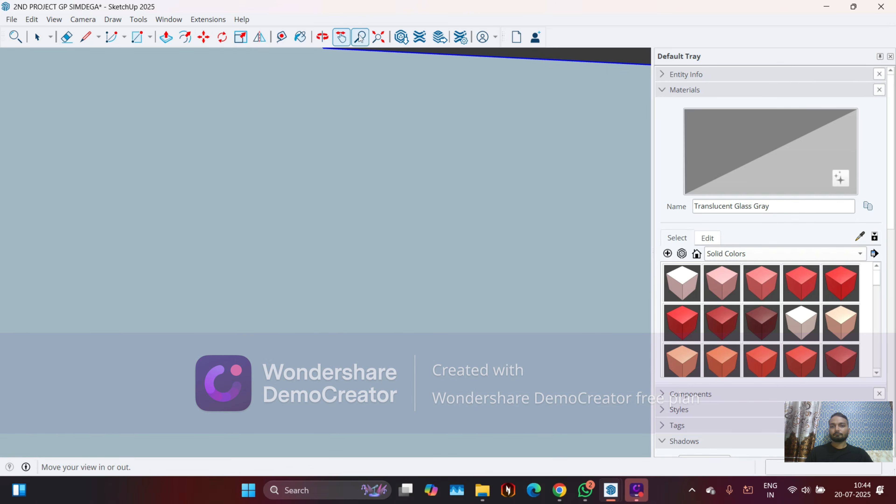
left_click(379, 37)
scroll(427, 333, "up", 6)
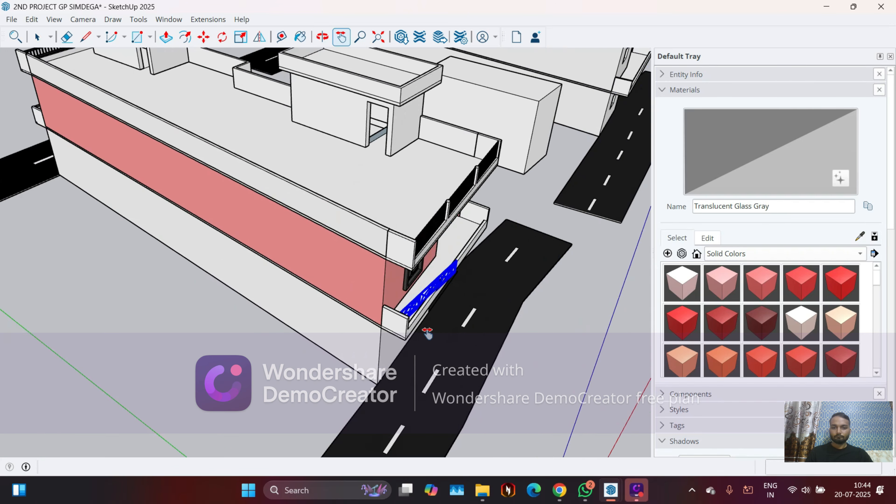
scroll(427, 333, "up", 6)
middle_click_drag(444, 274, 147, 281)
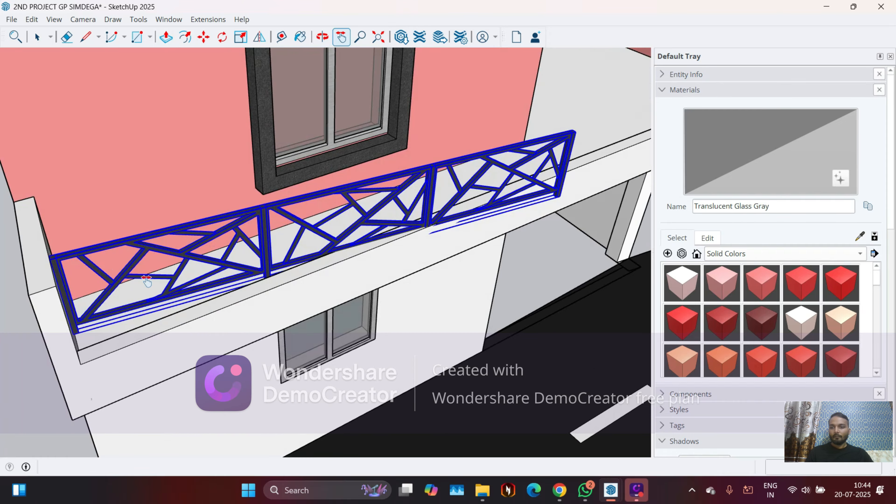
scroll(77, 335, "up", 2)
key("Escape")
scroll(77, 333, "up", 5)
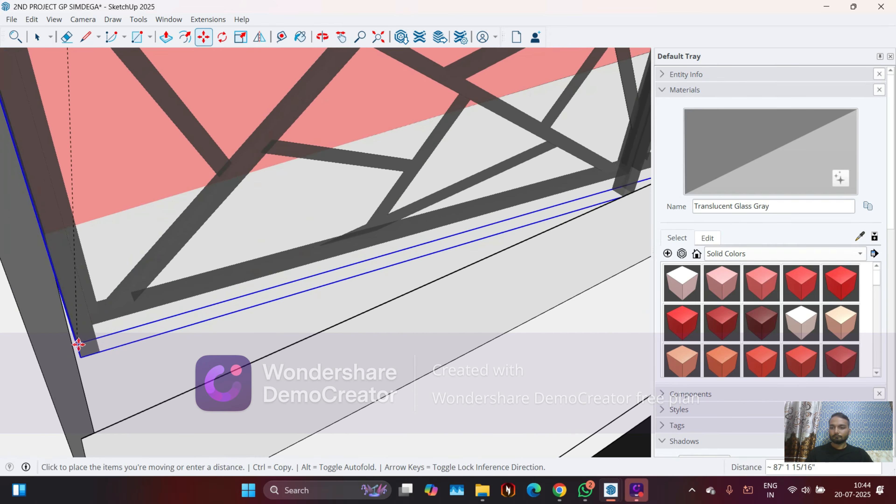
scroll(144, 400, "down", 4)
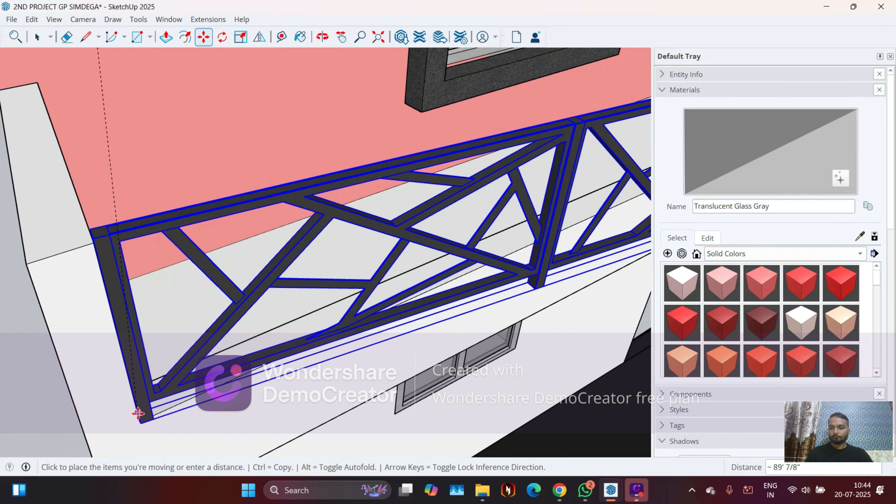
left_click(139, 412)
Select the placed railing panel and examine from several angles how its ends line up with the balcony parapet.
scroll(172, 280, "down", 1)
middle_click_drag(172, 280, 152, 296)
scroll(140, 311, "up", 6)
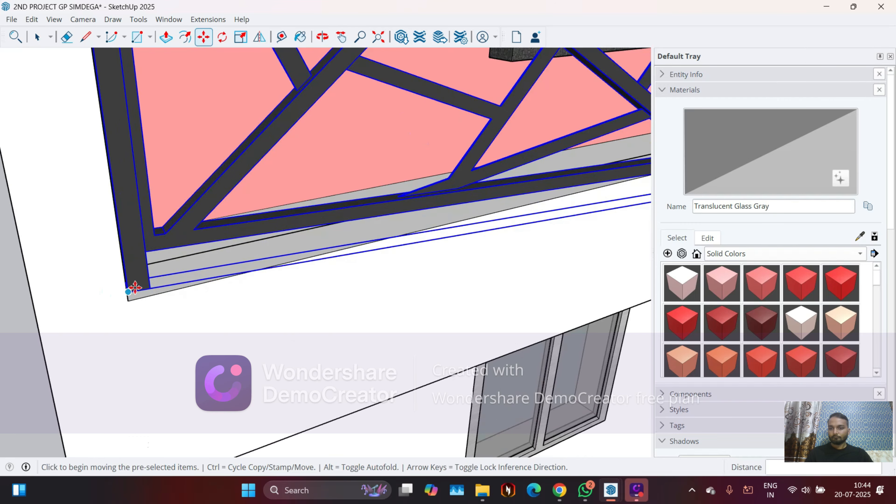
scroll(127, 285, "down", 5)
middle_click_drag(266, 254, 71, 232)
middle_click_drag(218, 226, 151, 212)
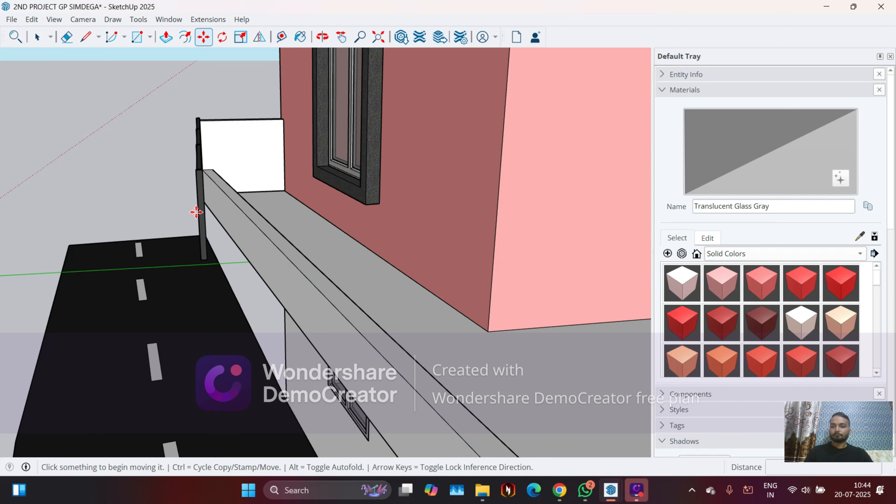
key("space")
middle_click_drag(211, 193, 219, 249)
middle_click_drag(459, 320, 234, 186)
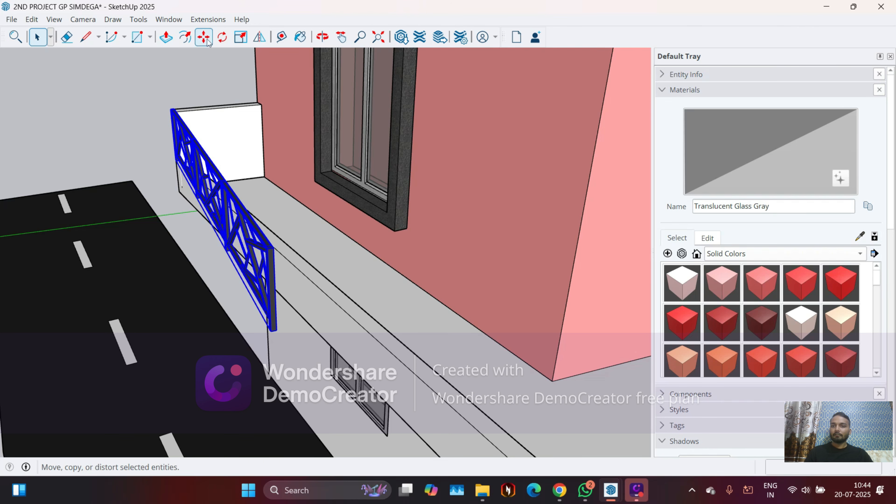
middle_click_drag(162, 139, 186, 164)
scroll(183, 156, "up", 8)
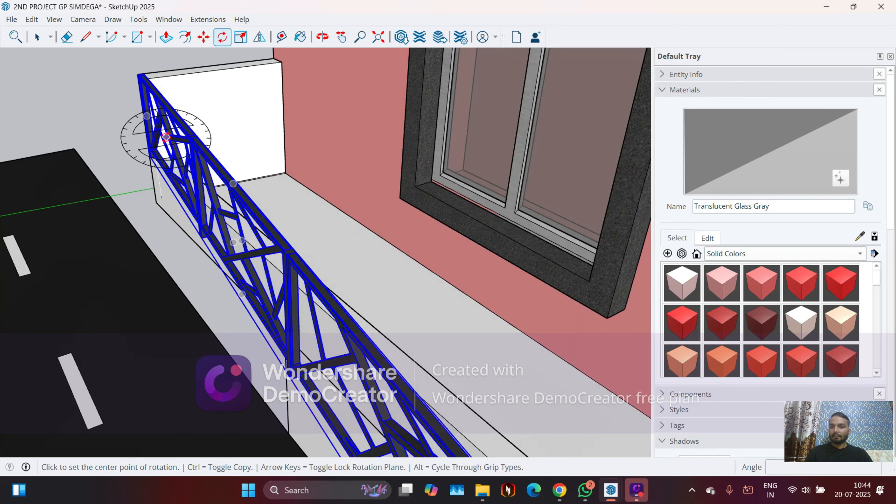
scroll(177, 182, "down", 2)
scroll(230, 170, "down", 5)
scroll(186, 194, "up", 8)
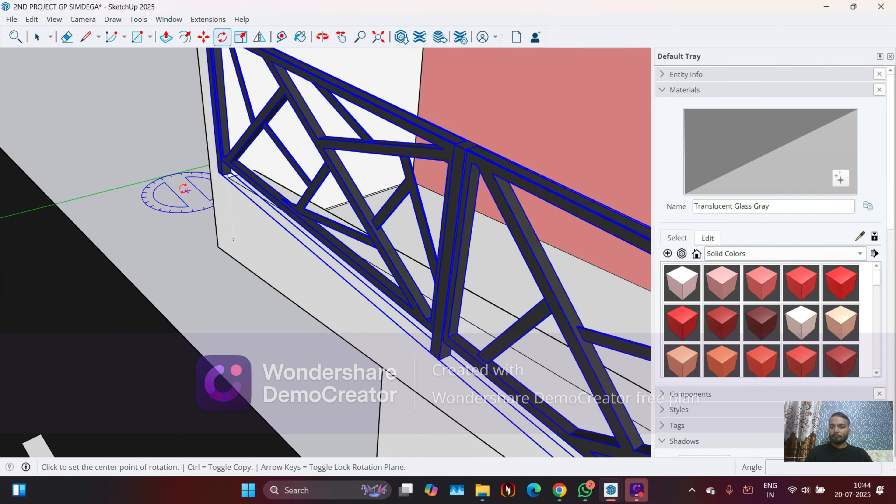
scroll(234, 188, "down", 5)
scroll(235, 188, "up", 3)
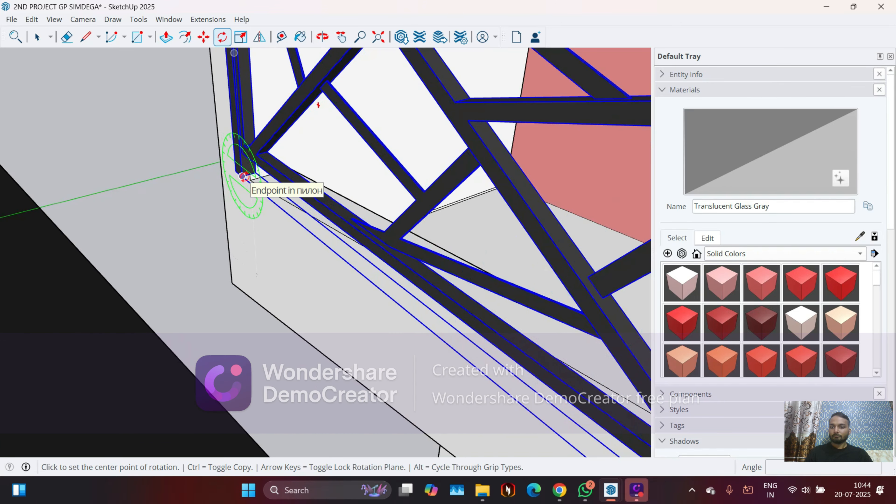
key("ctrl+t")
key("space")
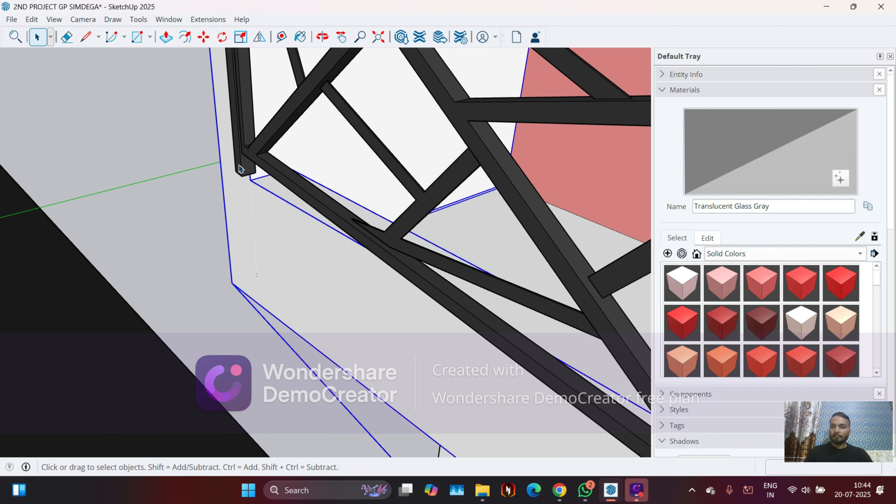
Try to move the railing panel by its lower end corner along the end of the balcony parapet recess, and undo that move.
left_click(254, 168)
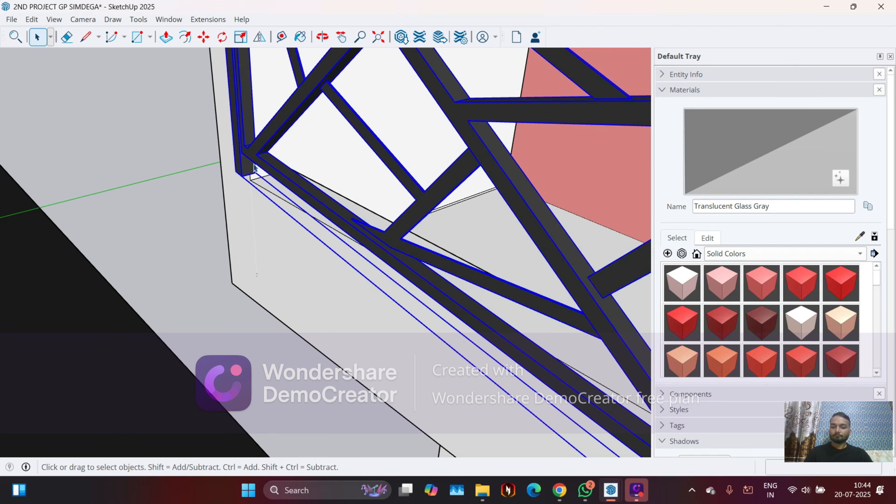
key("m")
scroll(229, 169, "up", 4)
left_click(228, 167)
scroll(295, 176, "up", 5)
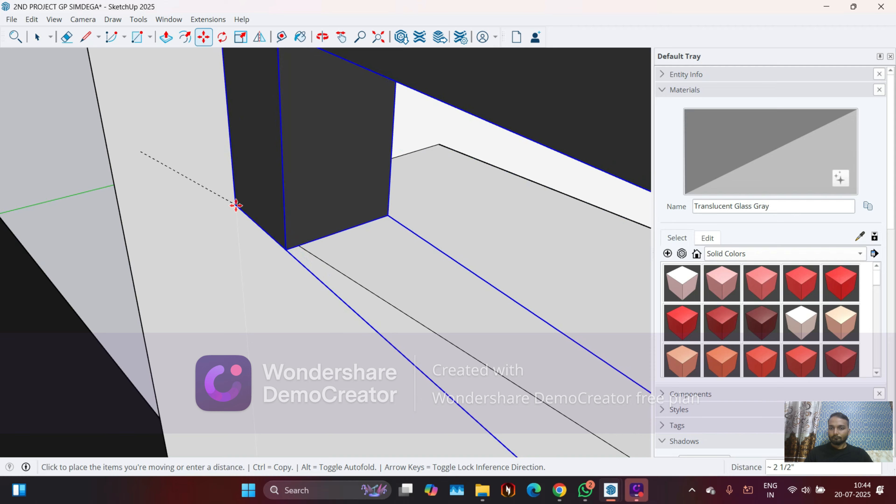
middle_click_drag(235, 201, 340, 214)
scroll(133, 263, "up", 3)
scroll(133, 263, "up", 5)
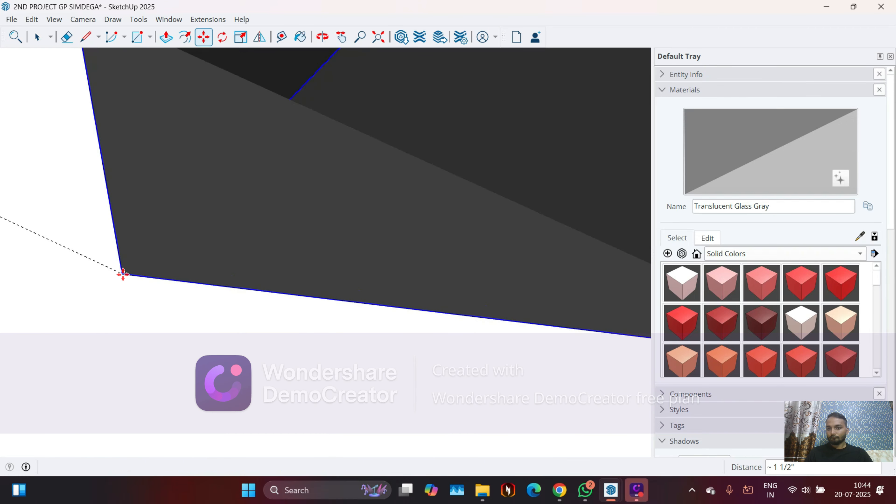
left_click(123, 274)
middle_click_drag(123, 274, 220, 244)
key("ctrl+z")
Move the railing panel by its lower end corner onto the front lower corner of the balcony parapet recess.
middle_click_drag(135, 259, 174, 238)
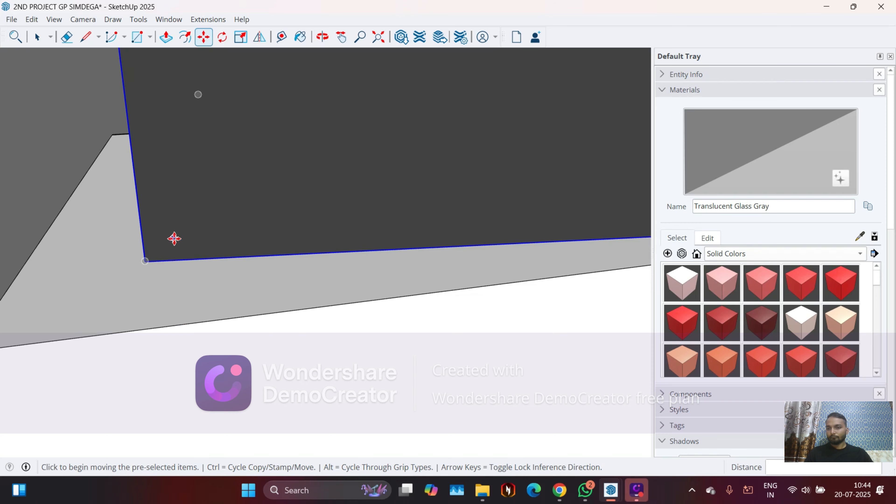
scroll(194, 226, "down", 4)
scroll(197, 214, "up", 4)
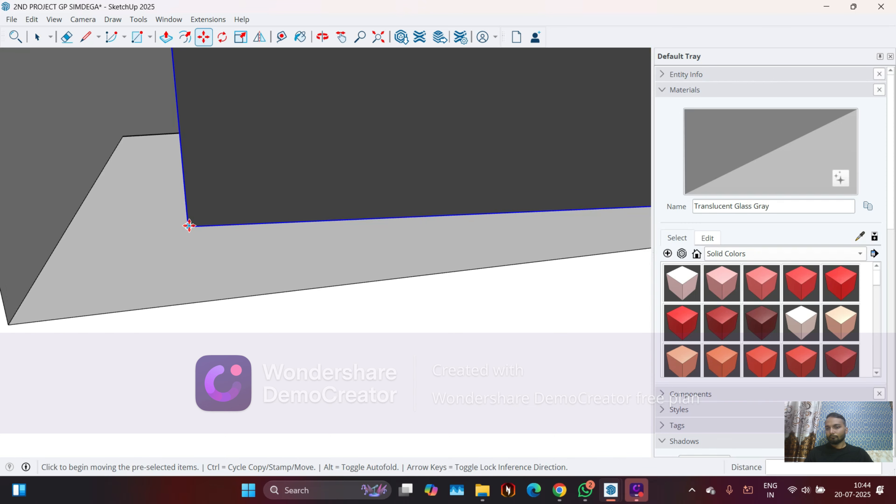
left_click(189, 226)
key("Escape")
scroll(372, 214, "down", 3)
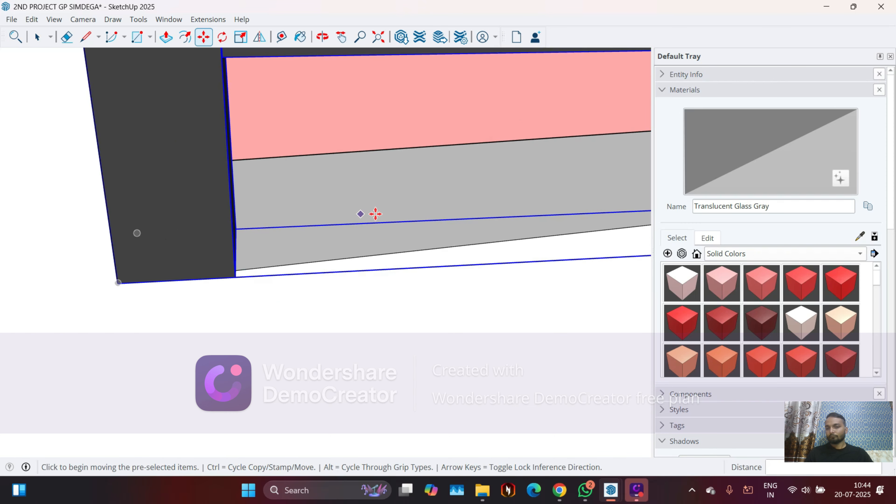
Shift the railing panel by its lower end corner slightly back into the parapet recess, behind the front wall face.
scroll(326, 232, "up", 4)
scroll(318, 226, "up", 2)
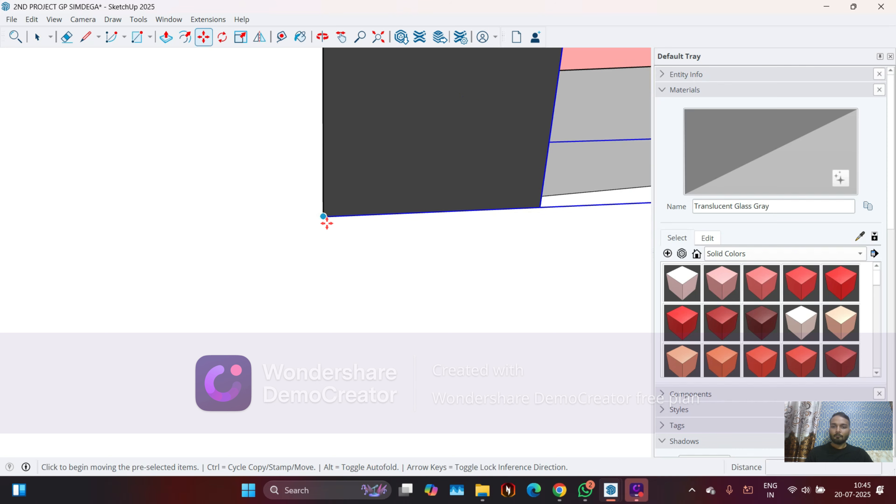
mouse_move(326, 218)
middle_mouse_down()
mouse_move(230, 252)
mouse_move(313, 225)
middle_mouse_up()
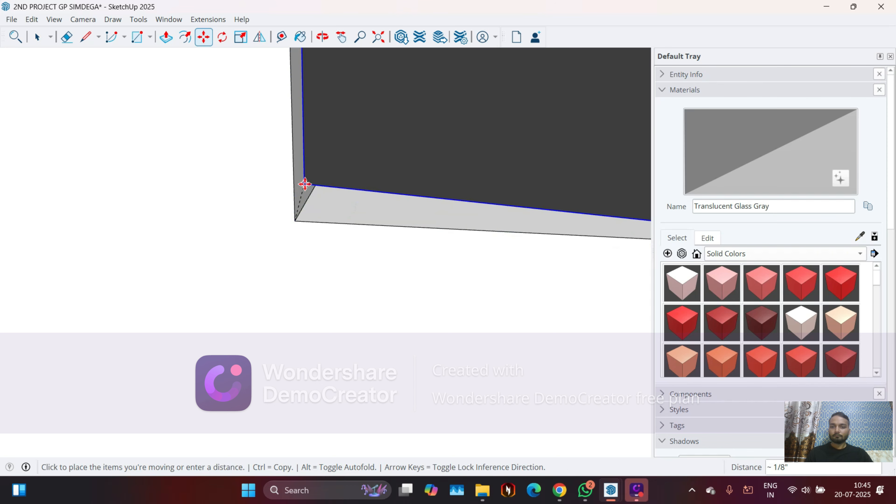
key("Escape")
scroll(268, 182, "down", 5)
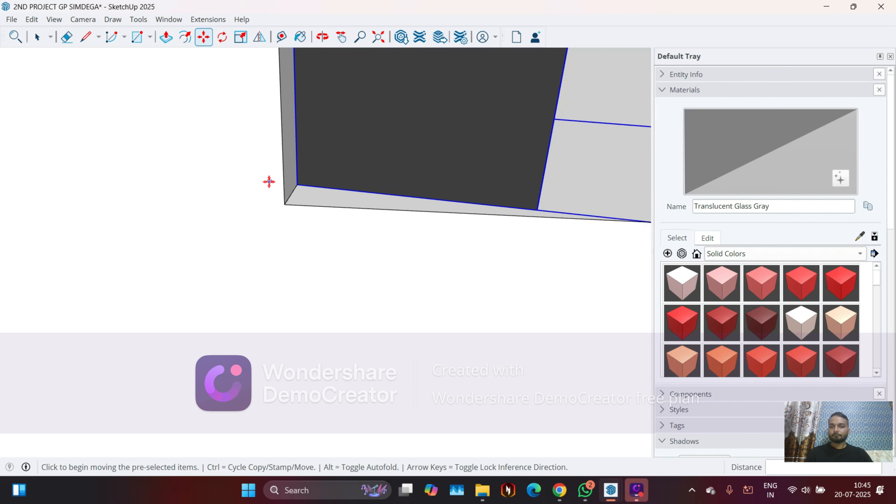
scroll(236, 160, "down", 6)
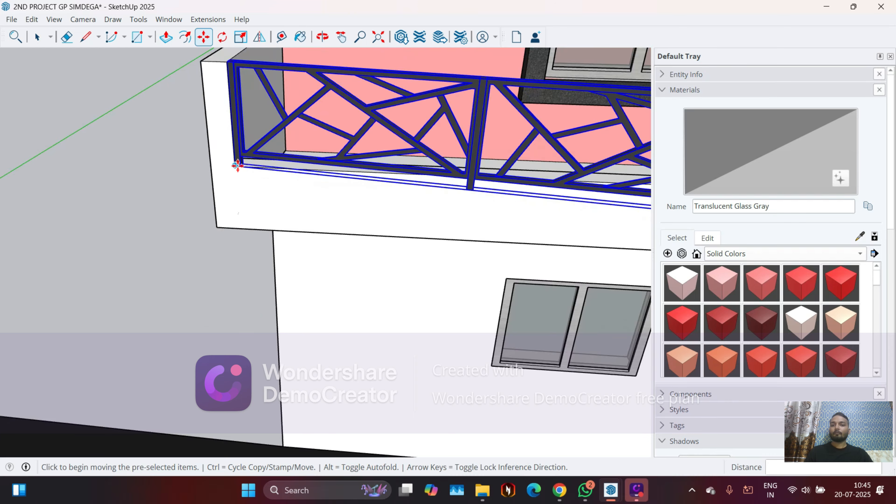
Rotate the railing panel about the lower edge midpoint of its end post so it runs parallel to the front parapet.
key("ctrl+t")
middle_click_drag(167, 201, 386, 205)
left_click(389, 191)
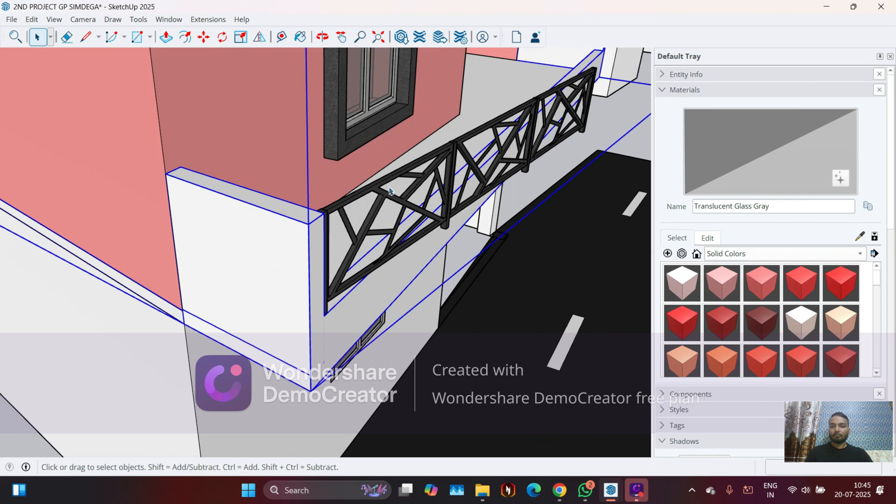
left_click(379, 191)
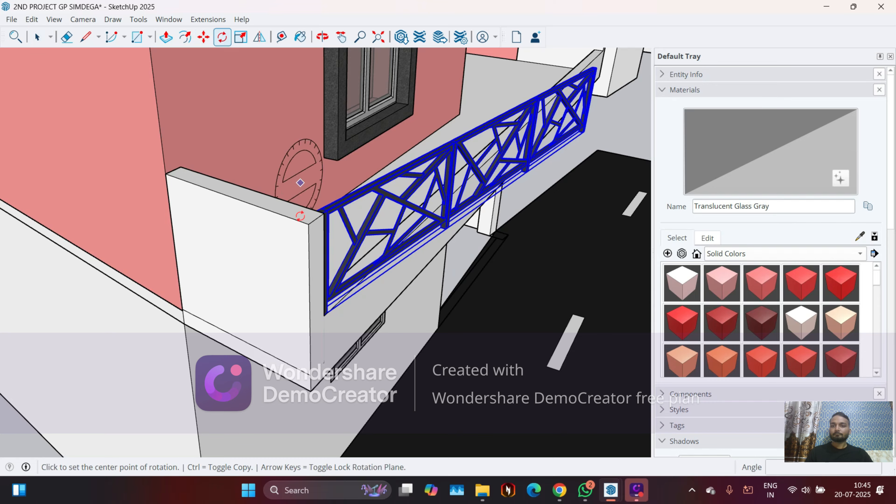
middle_click_drag(300, 216, 180, 243)
scroll(168, 296, "up", 5)
middle_click_drag(168, 296, 96, 257)
scroll(96, 257, "up", 2)
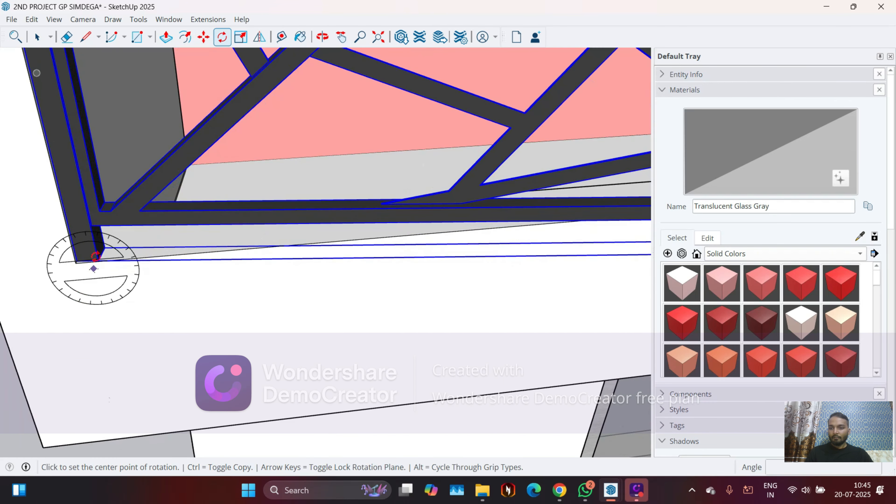
scroll(95, 257, "up", 4)
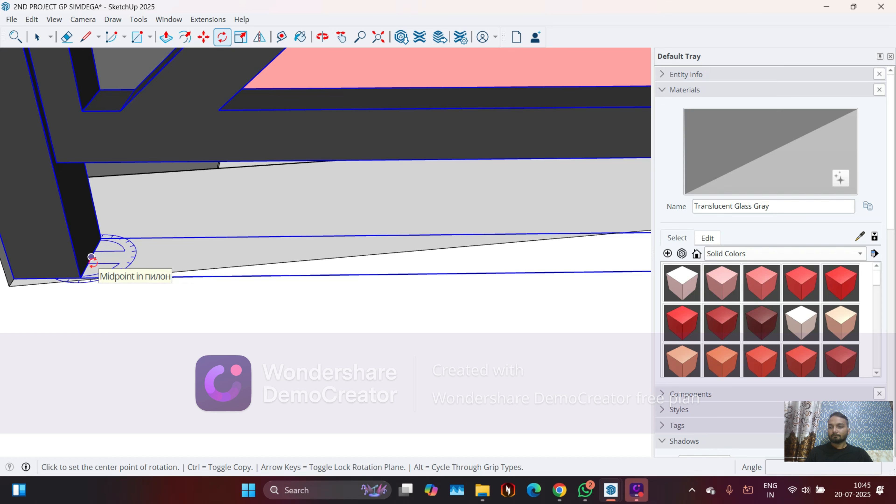
left_click(91, 257)
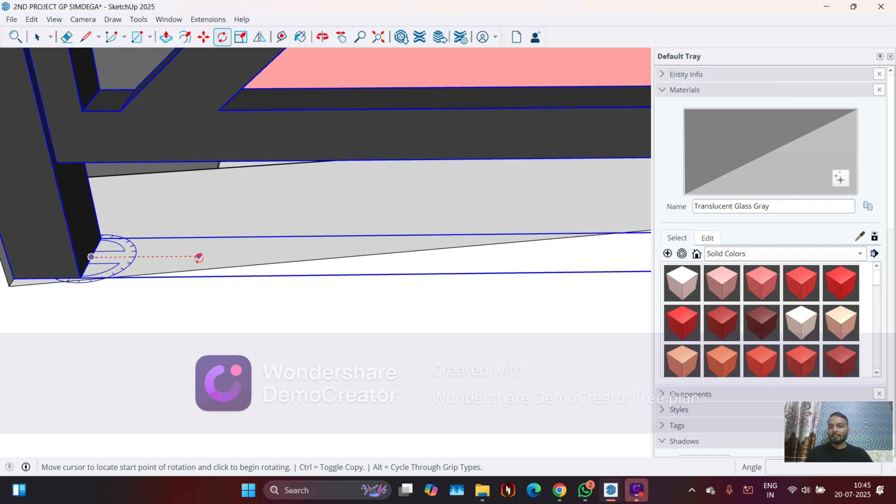
left_click(199, 257)
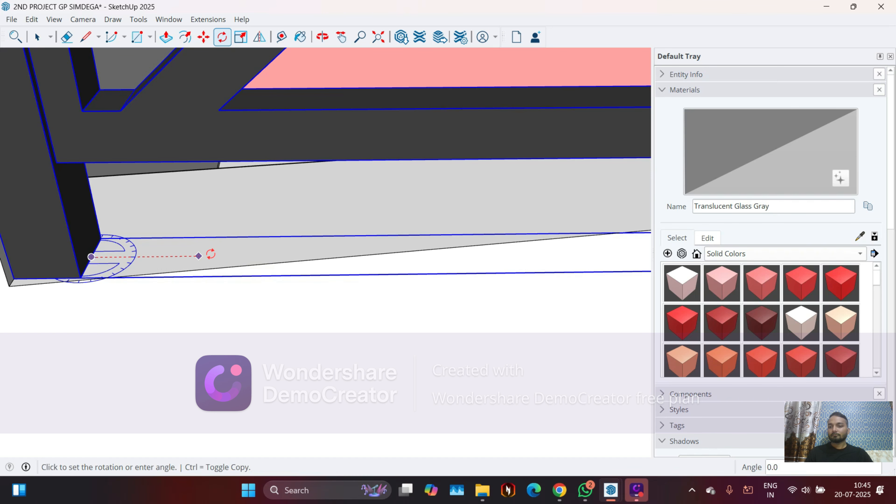
scroll(263, 228, "down", 10)
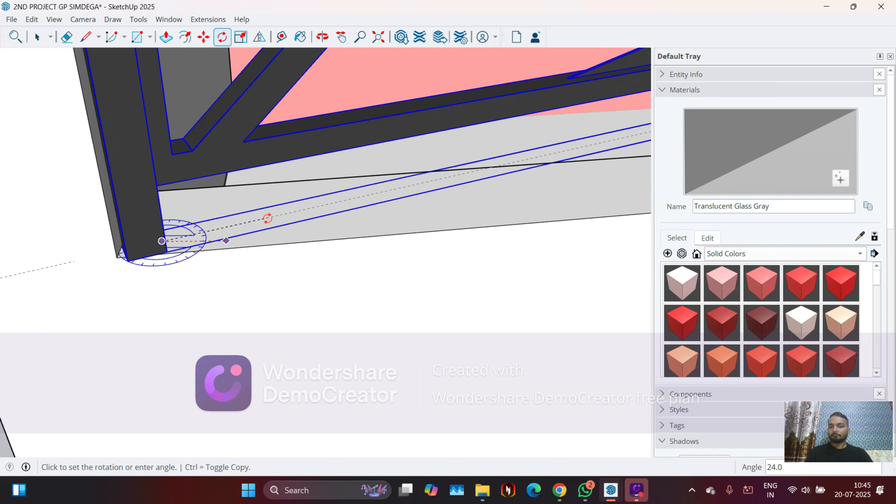
scroll(161, 203, "down", 3)
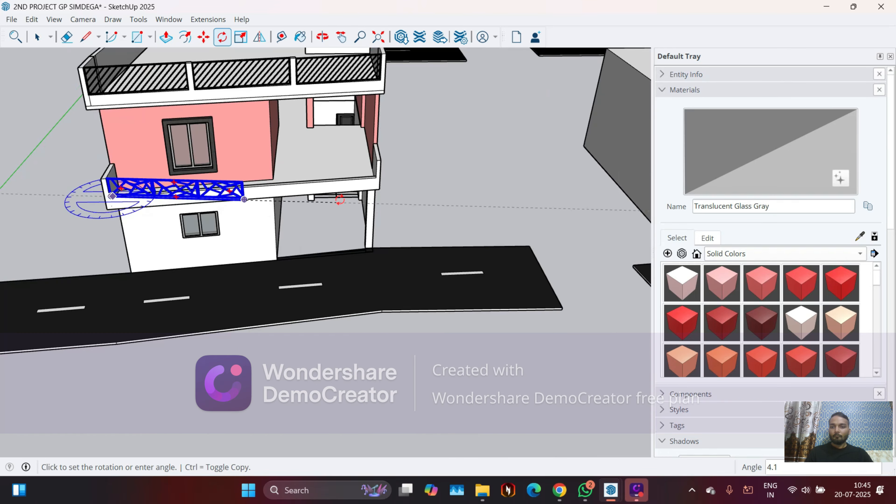
middle_click_drag(161, 203, 176, 157)
scroll(215, 189, "up", 5)
scroll(215, 189, "up", 6)
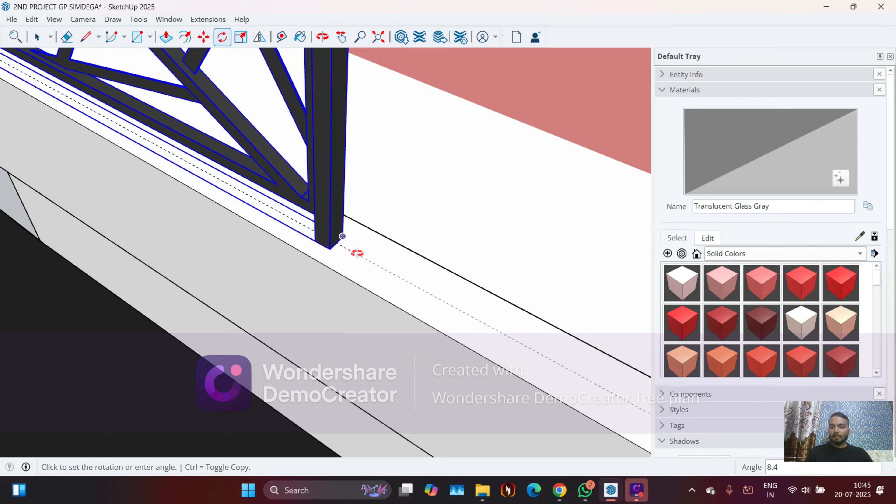
middle_click_drag(355, 252, 320, 224)
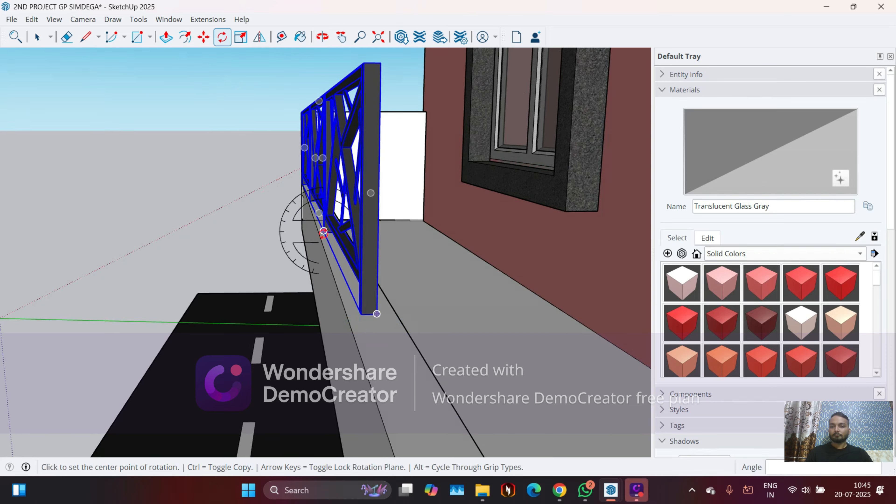
Examine how the rotated railing panel and its end post sit along the balcony parapet.
middle_click_drag(316, 279, 286, 172)
scroll(219, 123, "up", 3)
scroll(217, 123, "up", 3)
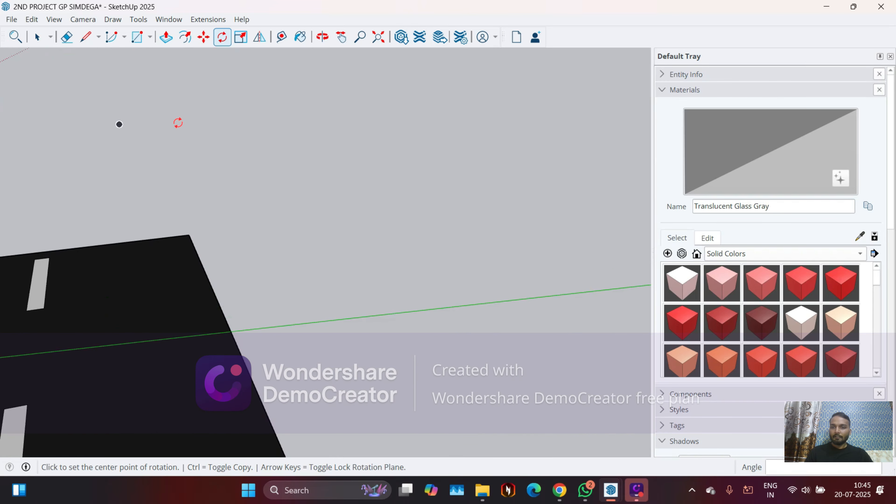
scroll(200, 124, "down", 7)
middle_click_drag(226, 170, 285, 196)
scroll(182, 150, "up", 5)
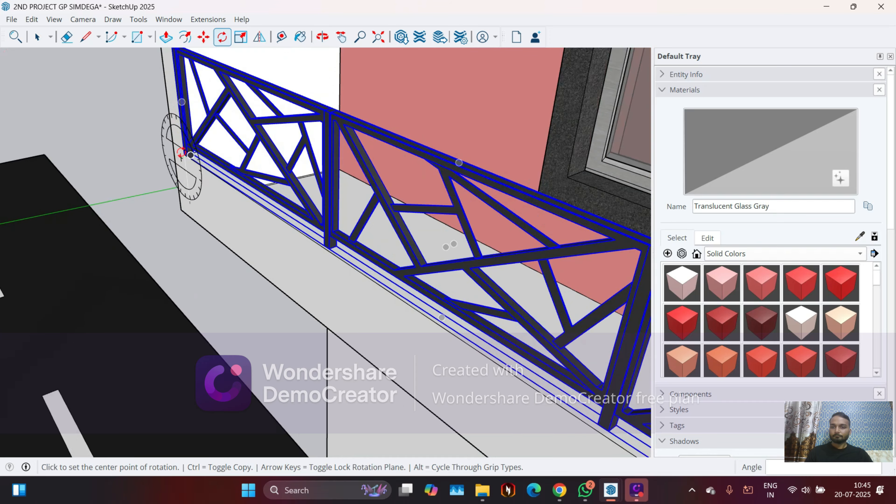
scroll(190, 155, "up", 4)
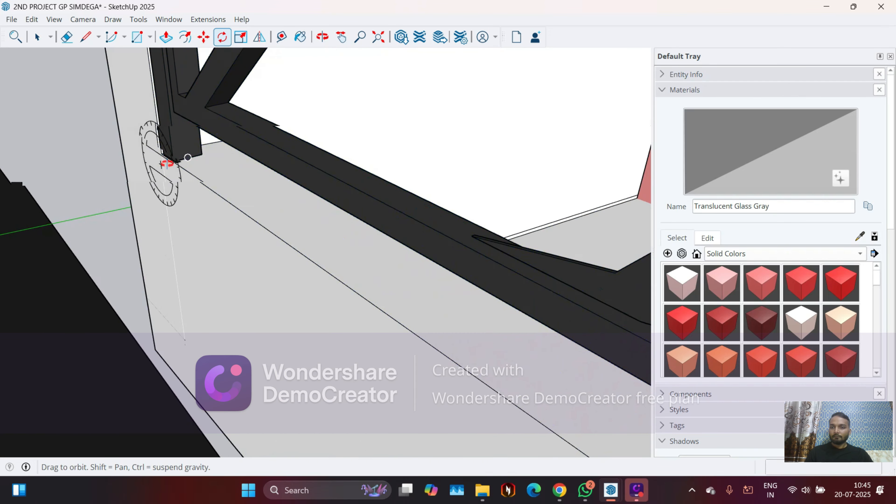
middle_click_drag(170, 164, 280, 206)
scroll(280, 208, "up", 3)
key("Escape")
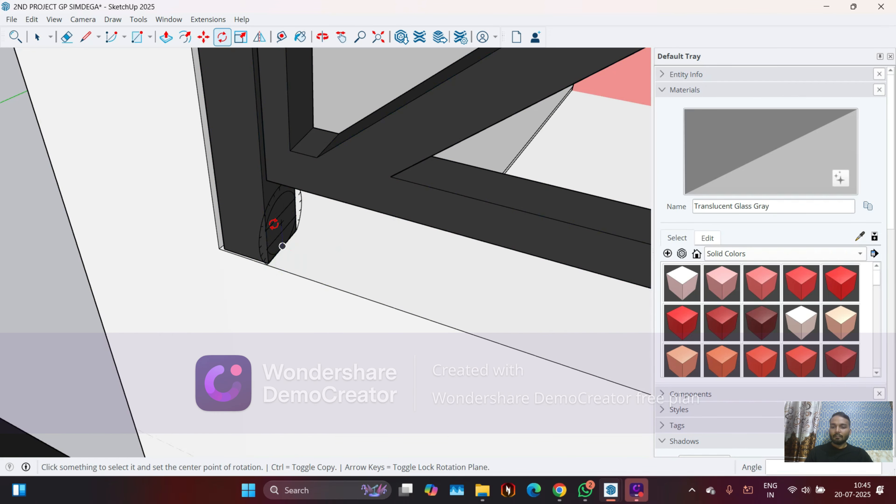
Move the railing panel by its outer lower front corner about 1/8" onto the front corner of the parapet recess.
key("space")
scroll(250, 230, "up", 1)
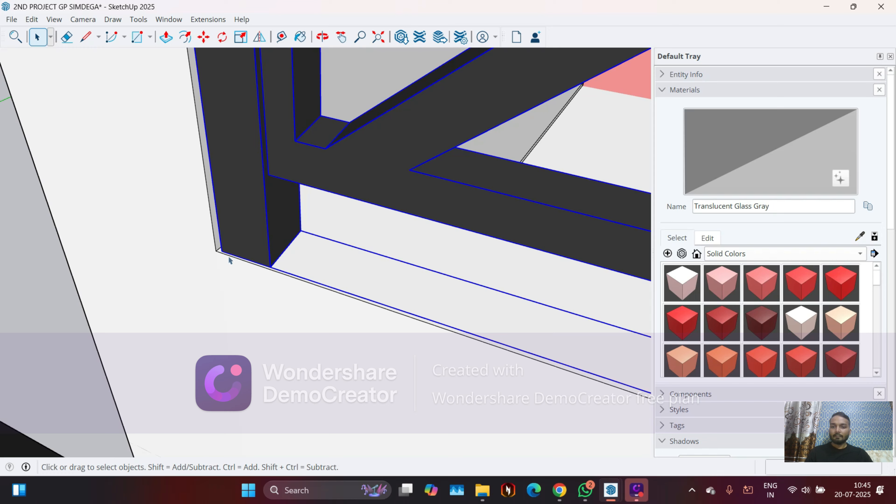
scroll(229, 260, "up", 3)
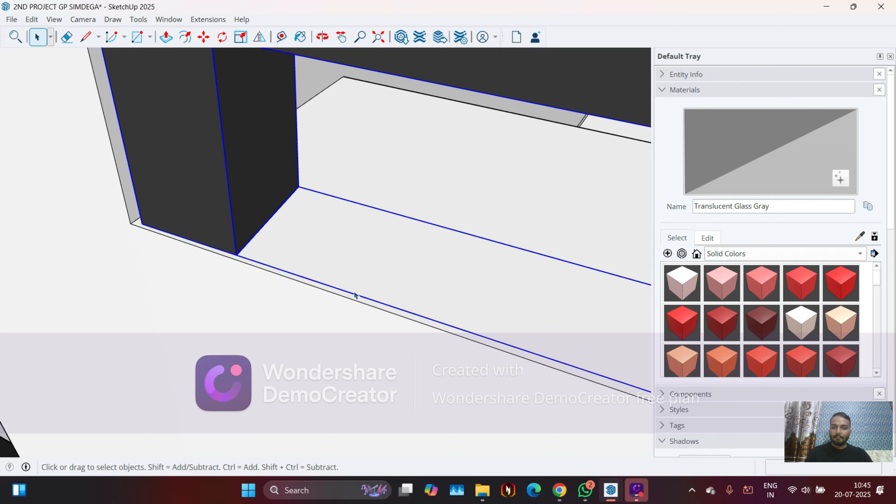
middle_click_drag(128, 225, 148, 227)
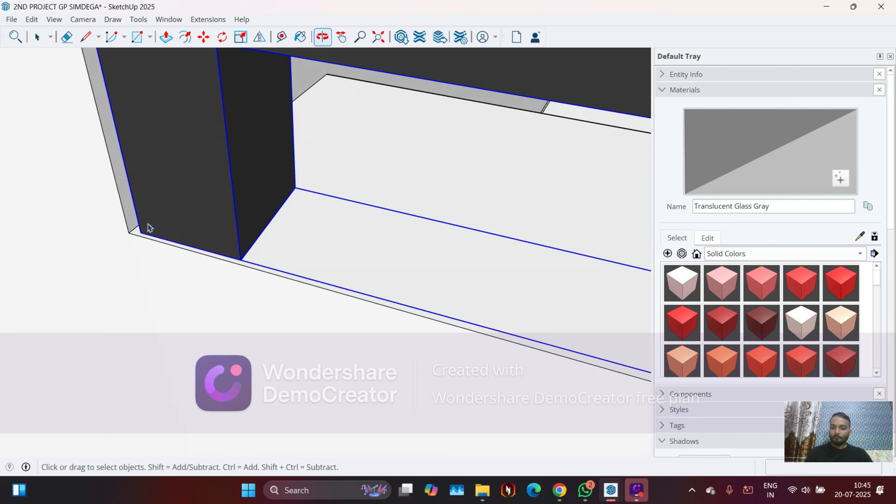
scroll(148, 223, "up", 3)
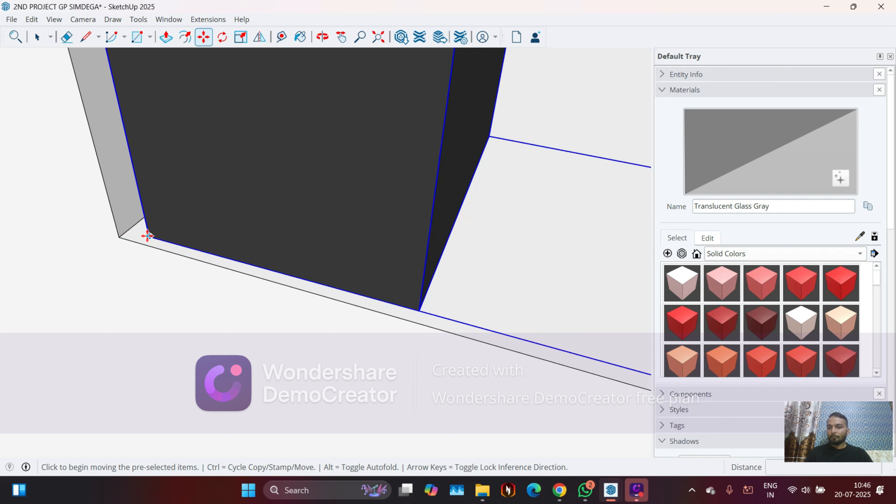
left_click(148, 235)
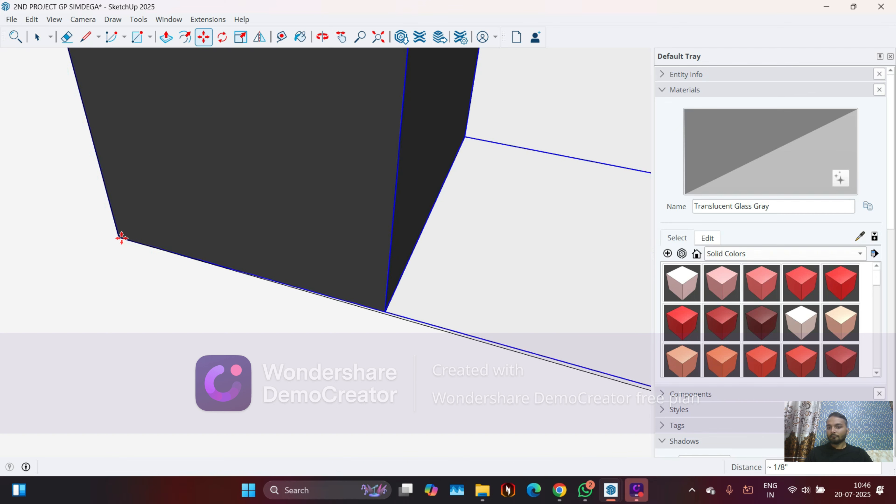
Examine up close the gap between the end post's lower edge and the parapet's front edge.
middle_click_drag(195, 304, 196, 282)
scroll(196, 282, "up", 1)
scroll(261, 246, "up", 3)
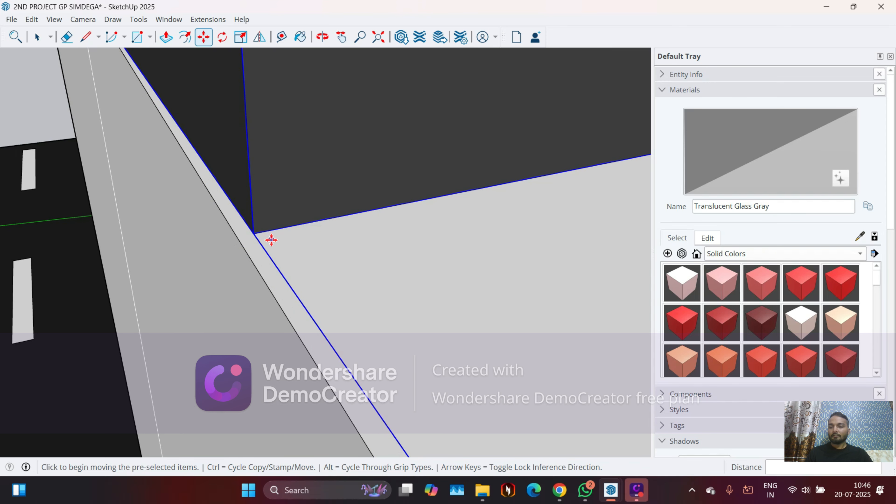
scroll(271, 240, "down", 1)
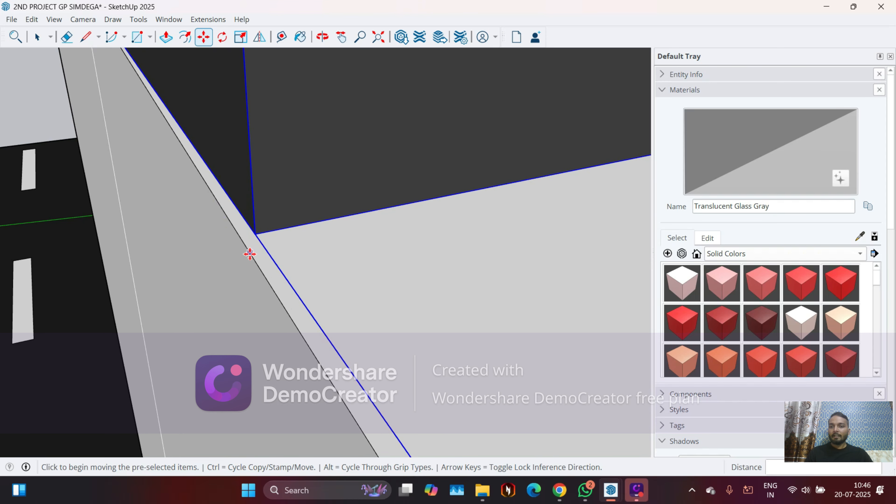
key("r")
scroll(172, 196, "up", 3)
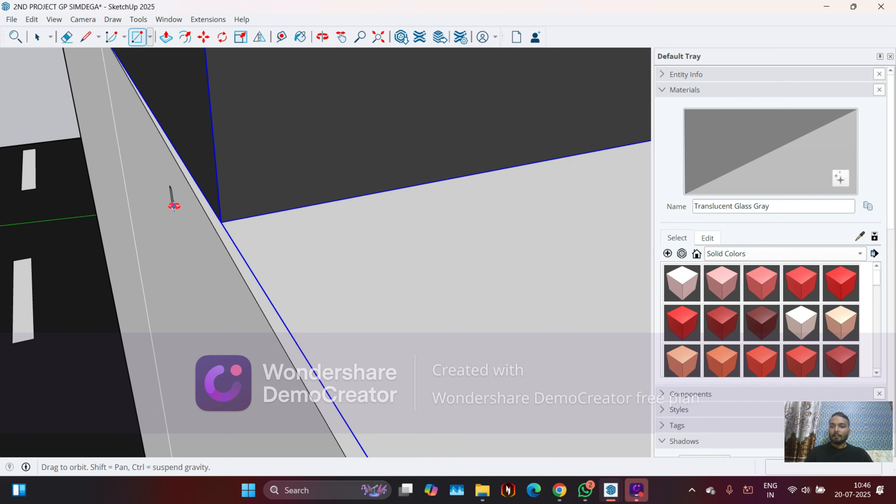
scroll(494, 254, "down", 3)
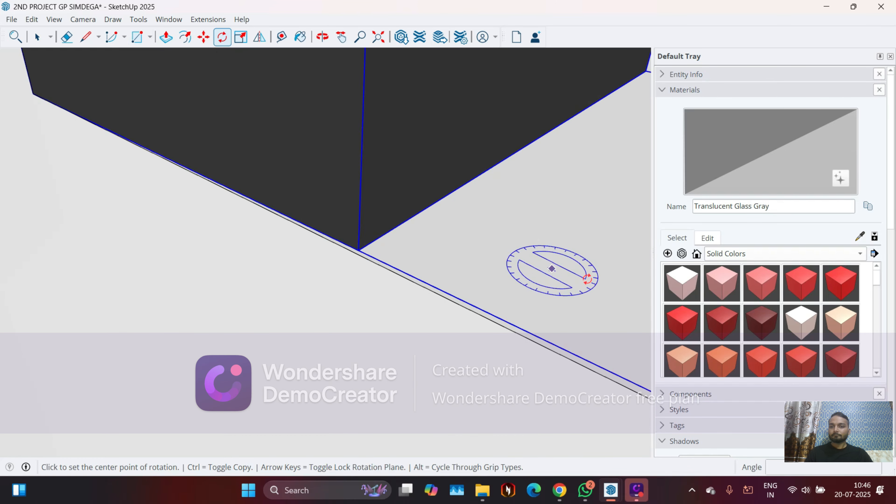
scroll(163, 172, "up", 2)
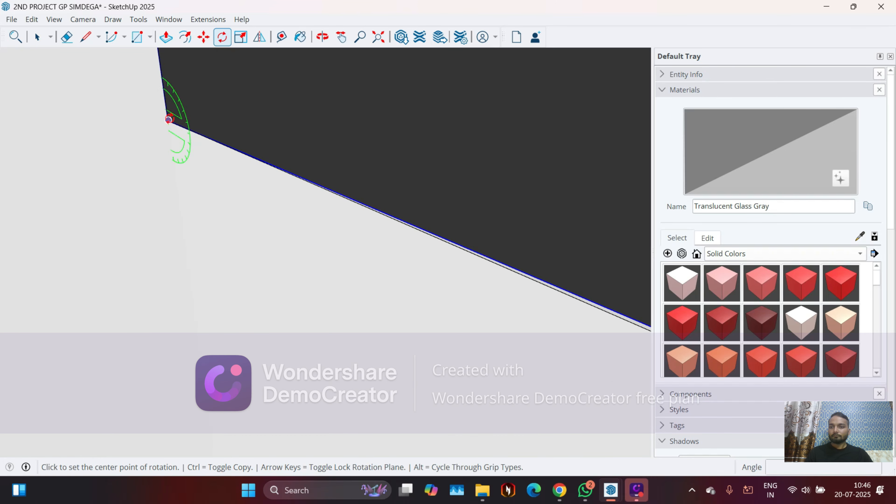
middle_click_drag(181, 129, 226, 188)
scroll(81, 213, "up", 3)
scroll(278, 227, "up", 1)
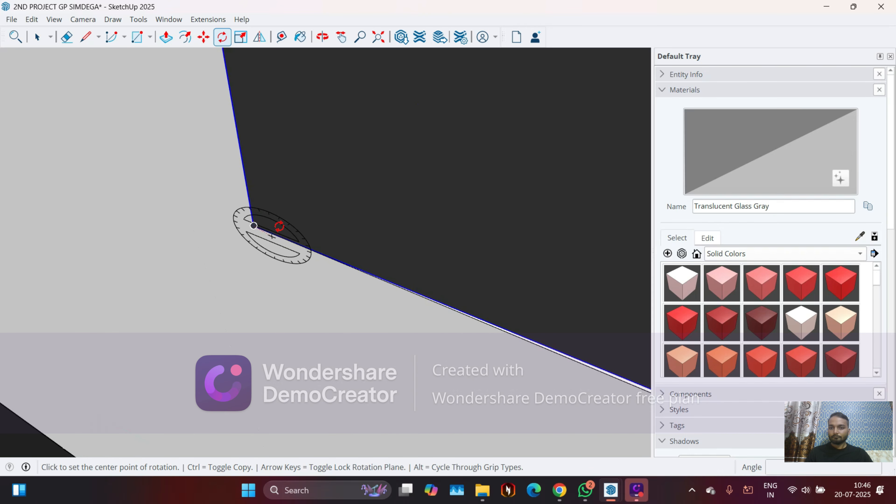
scroll(249, 202, "down", 1)
scroll(249, 208, "down", 1)
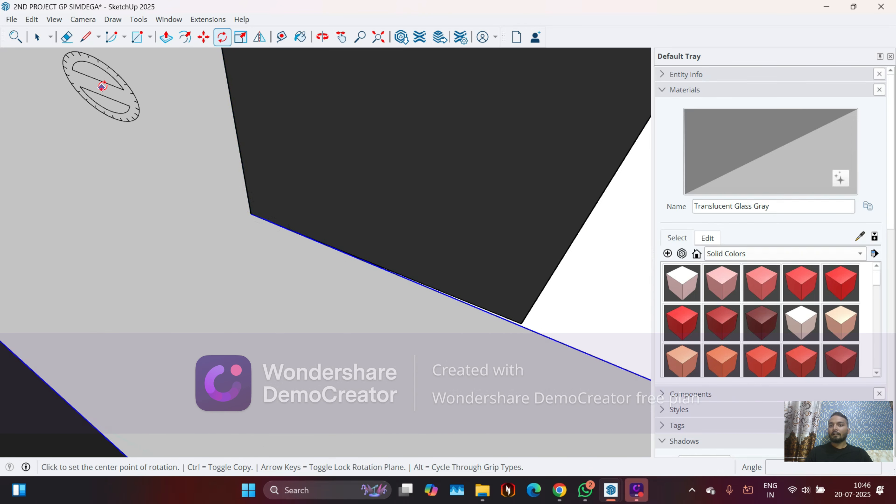
Draw a rectangle about 3/8" by 13/16" on the parapet face below the end post's outer corner and extrude it about 11/16".
key("space")
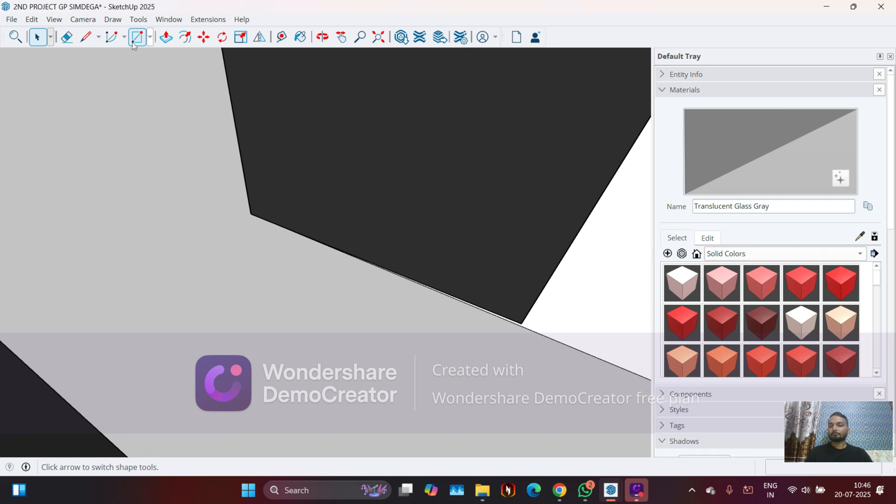
left_click(250, 213)
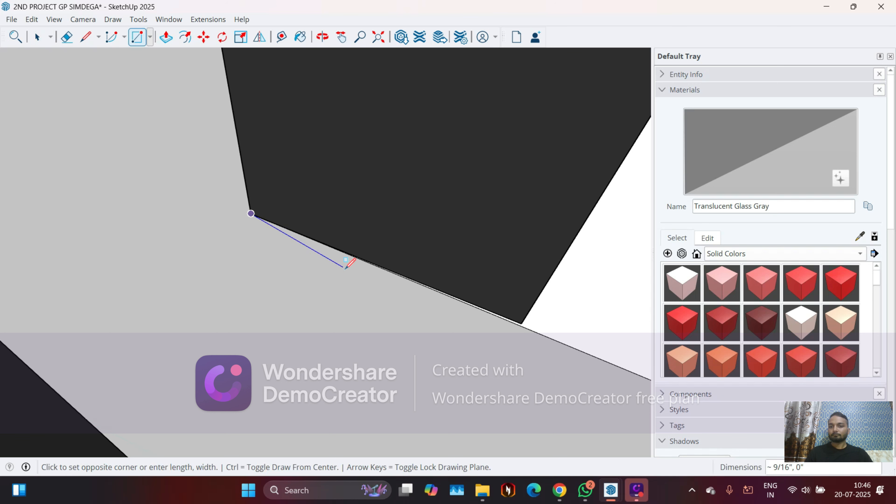
left_click(316, 313)
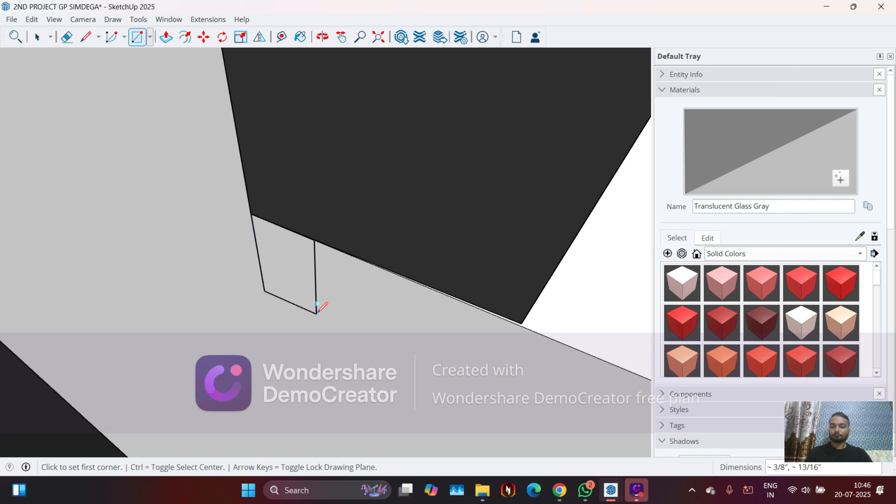
key("p")
left_click(307, 285)
left_click(190, 353)
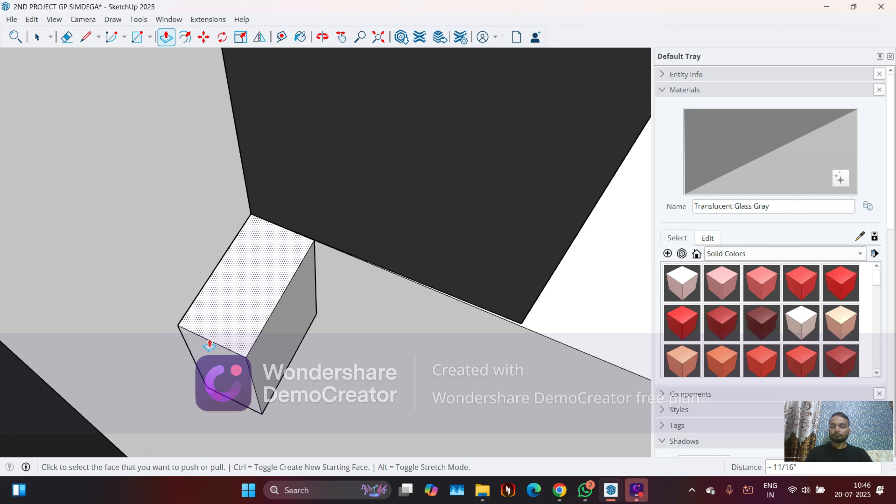
Widen the small block by about 5/16" and extend it along the parapet past the end post with Push/Pull.
left_click(264, 329)
left_click(326, 359)
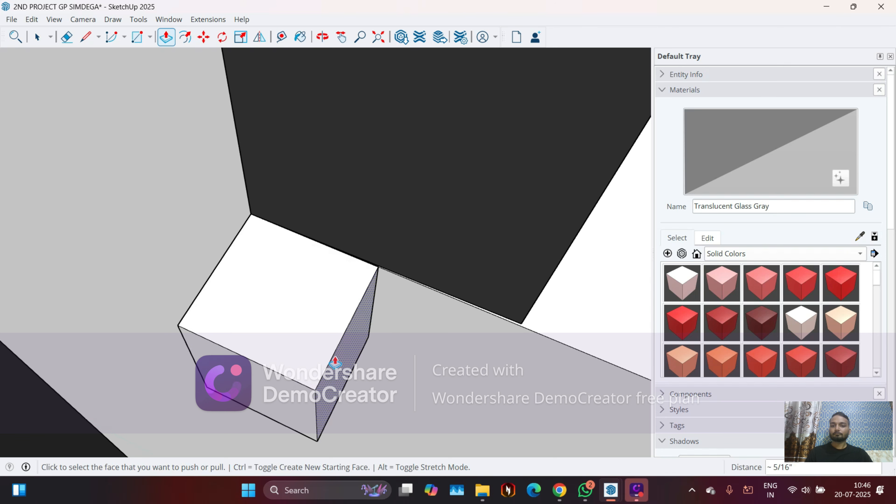
left_click(287, 336)
left_click(541, 426)
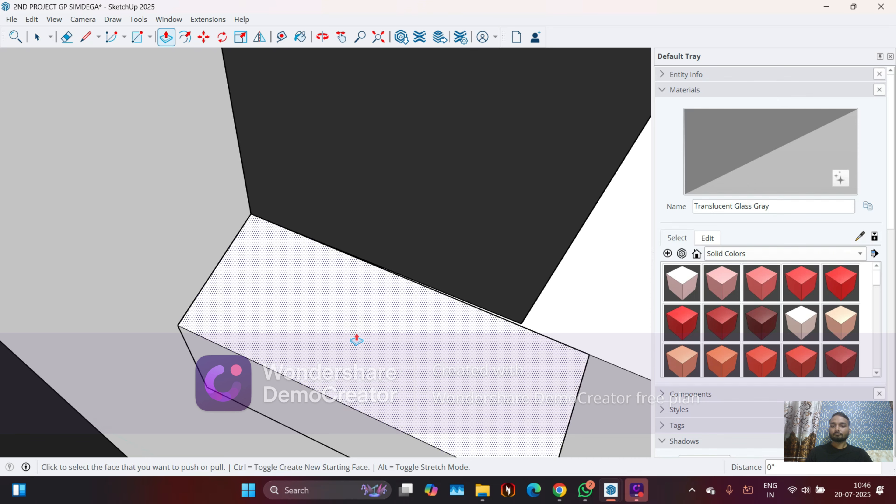
Rotate the railing panel about 0.5° around the end post's outer lower front corner, aligning its far end with the parapet edge.
middle_click_drag(356, 340, 270, 234)
key("space")
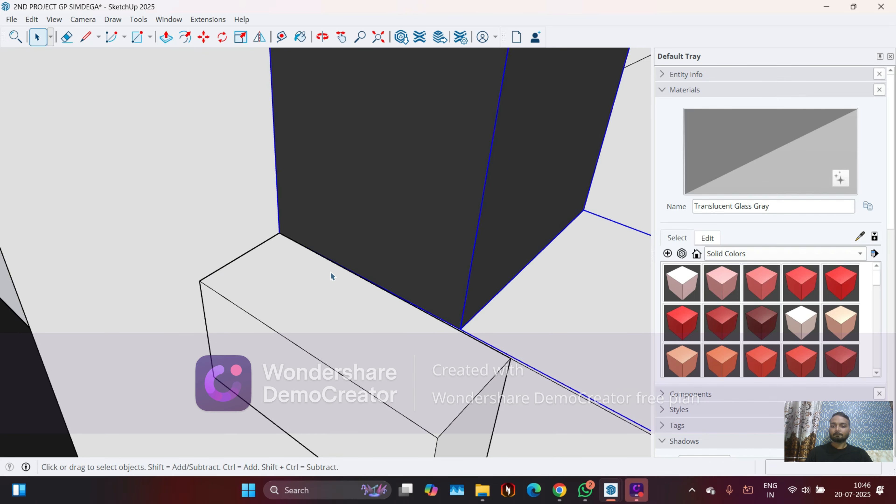
left_click(222, 37)
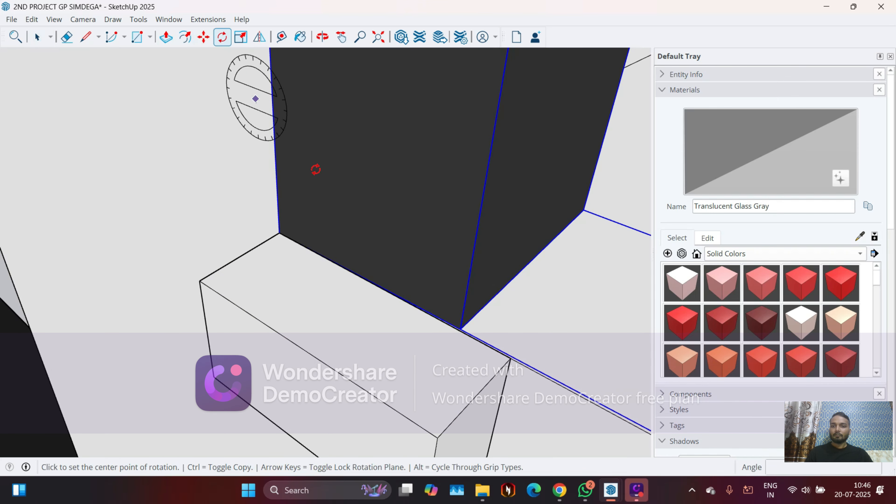
scroll(290, 243, "up", 3)
scroll(263, 241, "up", 2)
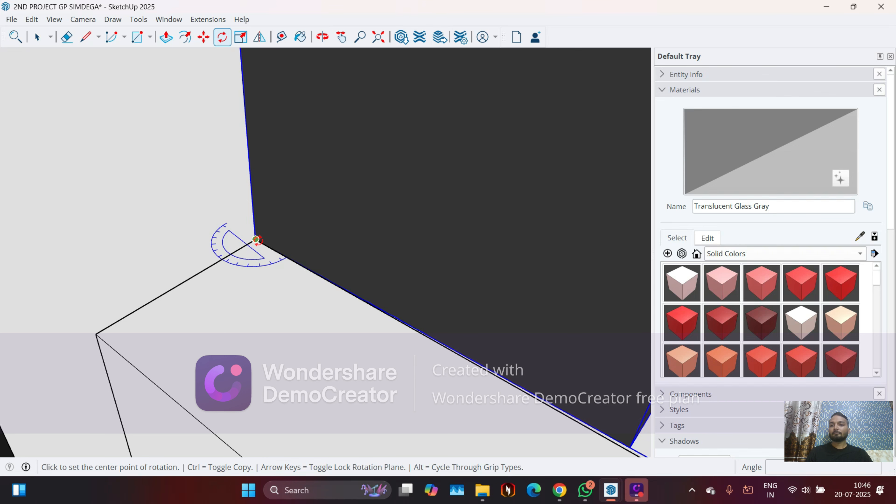
scroll(115, 208, "down", 8)
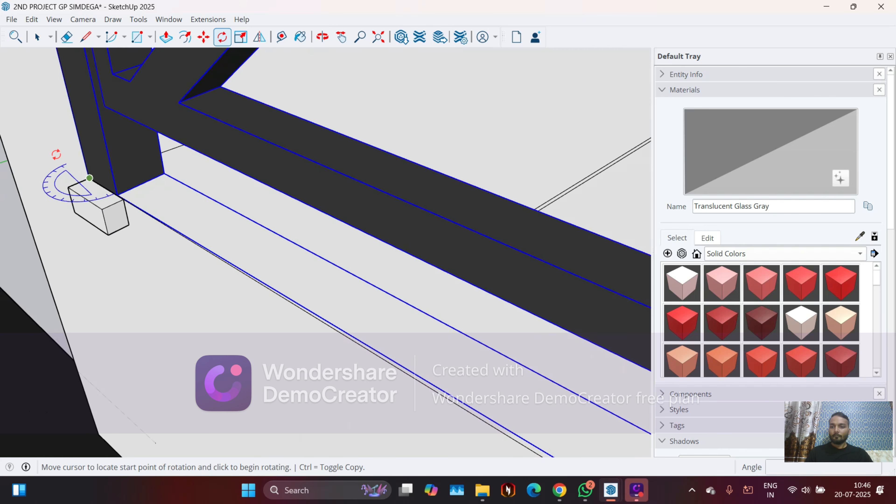
scroll(44, 108, "down", 5)
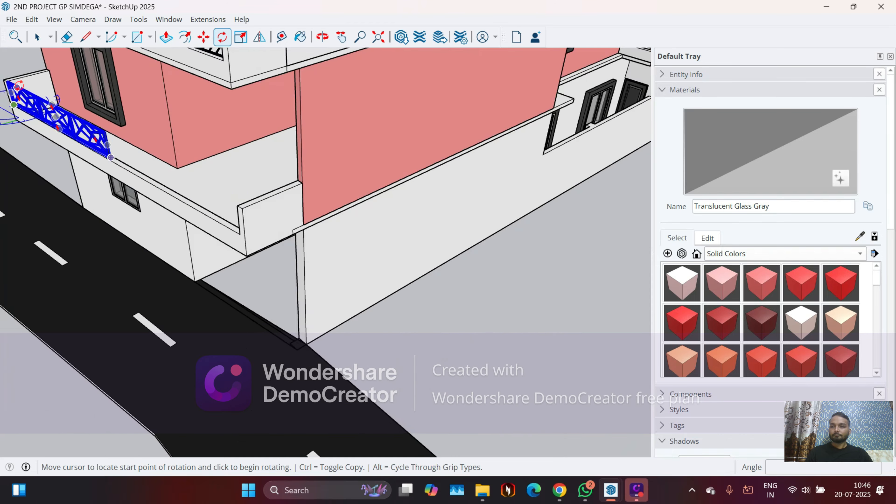
scroll(247, 270, "up", 4)
scroll(246, 270, "up", 4)
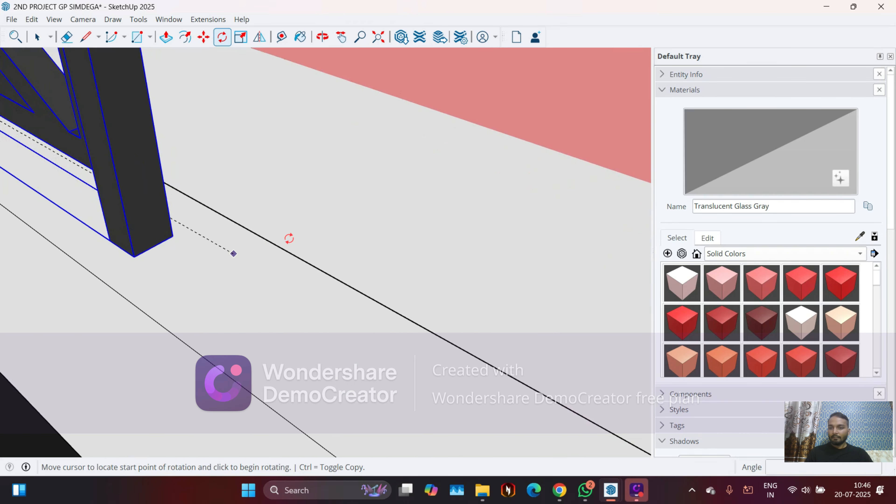
scroll(288, 236, "down", 2)
scroll(276, 244, "up", 2)
scroll(276, 245, "up", 4)
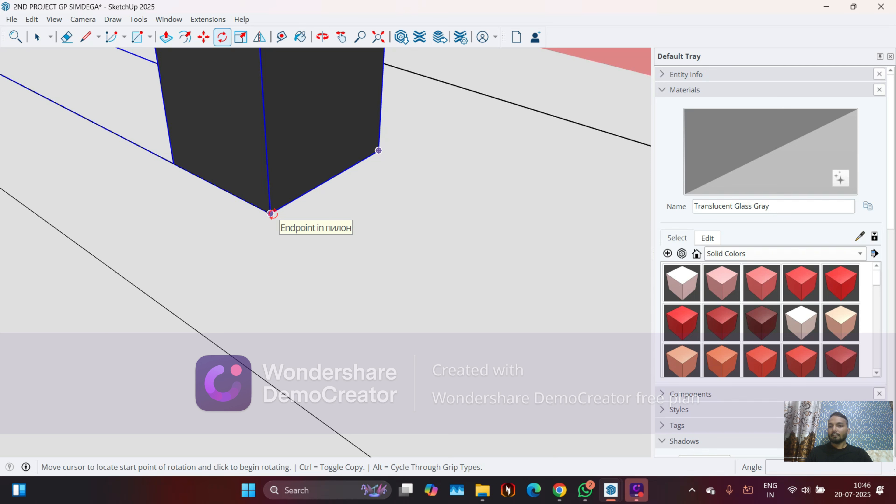
scroll(269, 221, "up", 5)
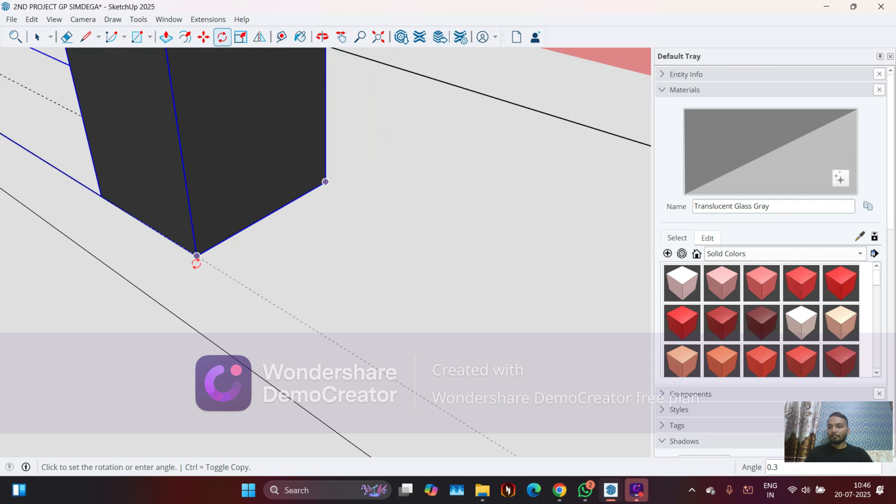
left_click(140, 288)
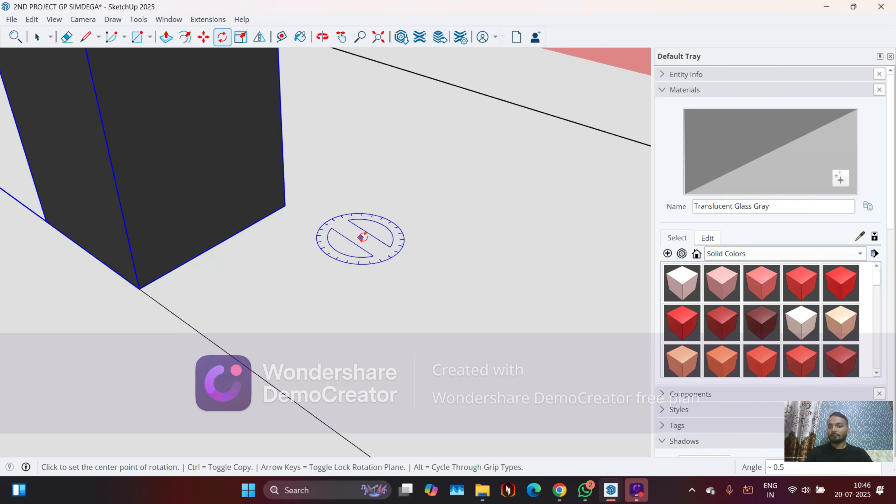
Examine from several angles how the rotated railing panel sits along the parapet's front edge.
scroll(526, 220, "down", 7)
scroll(528, 247, "down", 3)
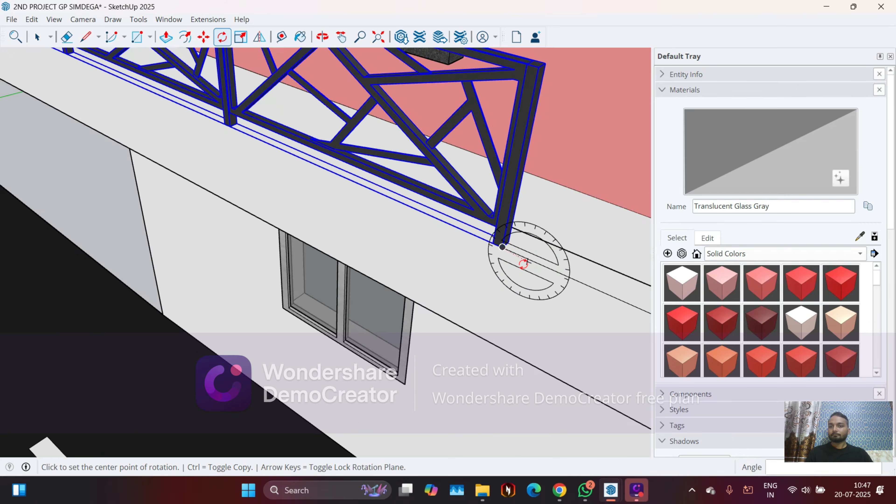
middle_click_drag(524, 256, 330, 169)
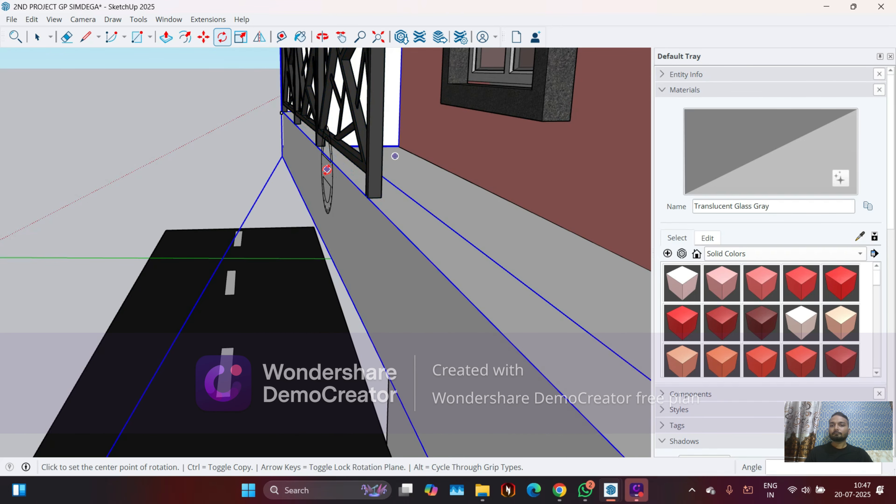
key("space")
middle_click_drag(230, 154, 285, 102)
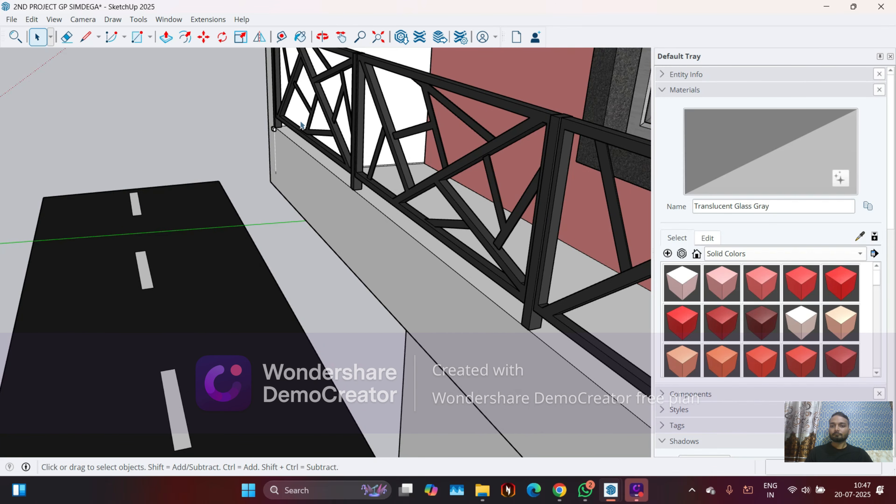
middle_click_drag(361, 151, 402, 201)
scroll(228, 110, "up", 2)
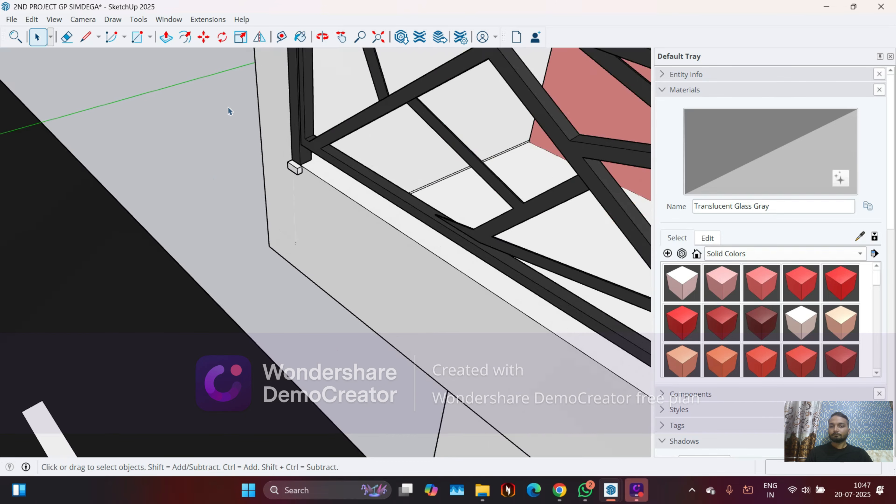
scroll(217, 143, "up", 2)
scroll(213, 156, "down", 2)
Move the railing panel by its end post's lower corner about 1/8" inward from the recess corner.
scroll(263, 186, "up", 6)
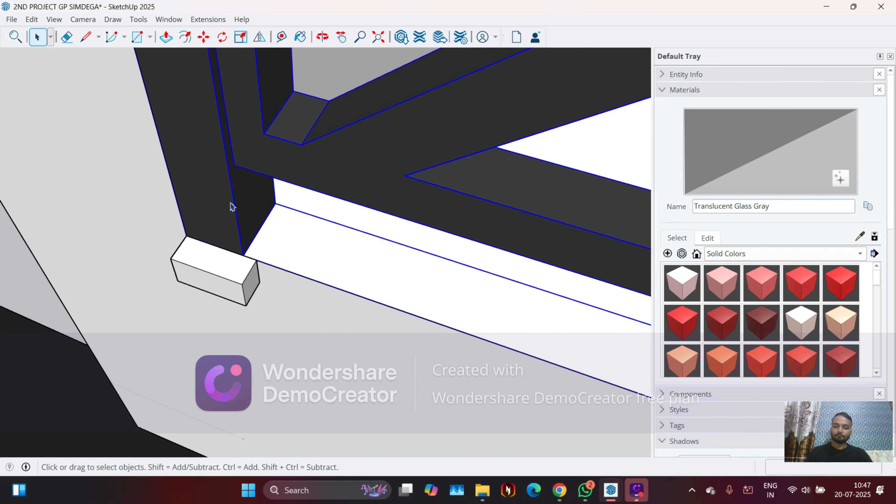
key("m")
scroll(184, 249, "up", 5)
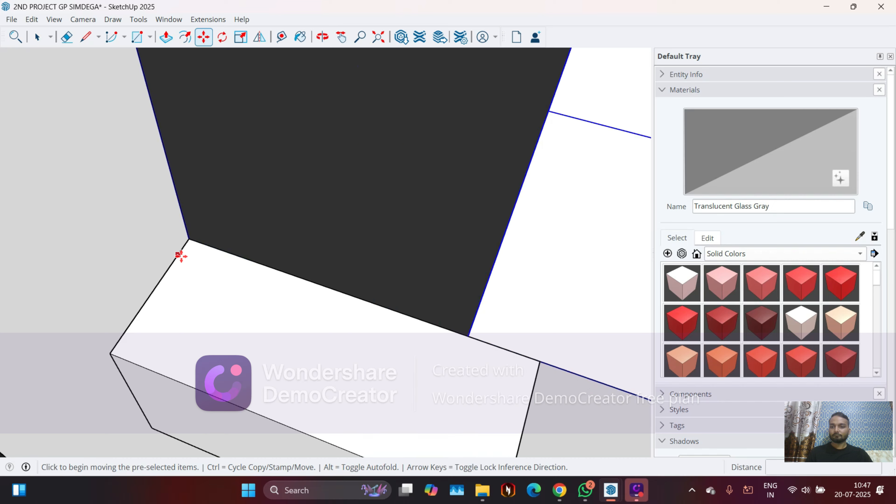
scroll(183, 247, "up", 2)
left_click(193, 230)
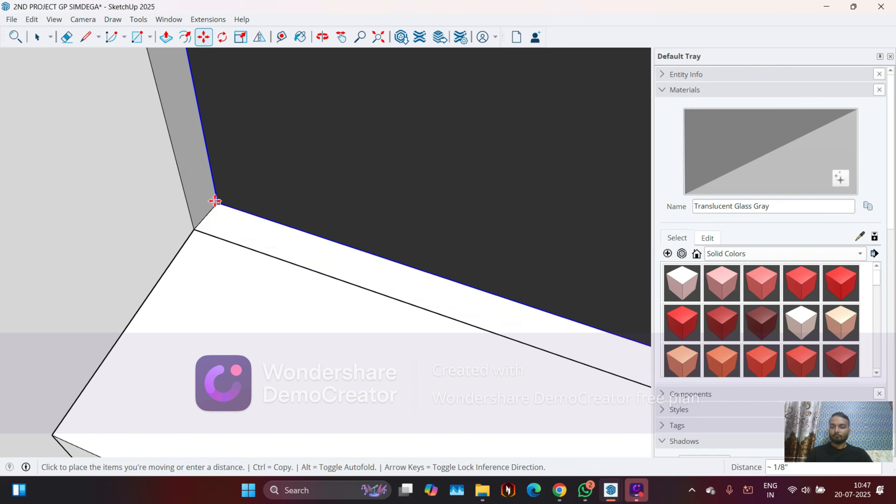
key("Escape")
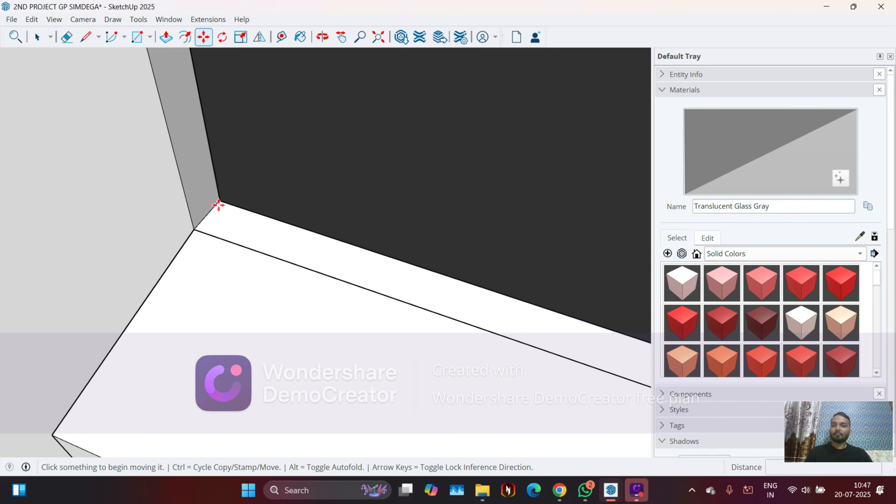
Delete the small helper block on the parapet face below the railing's end post.
scroll(88, 176, "down", 5)
middle_click_drag(149, 185, 75, 189)
key("space")
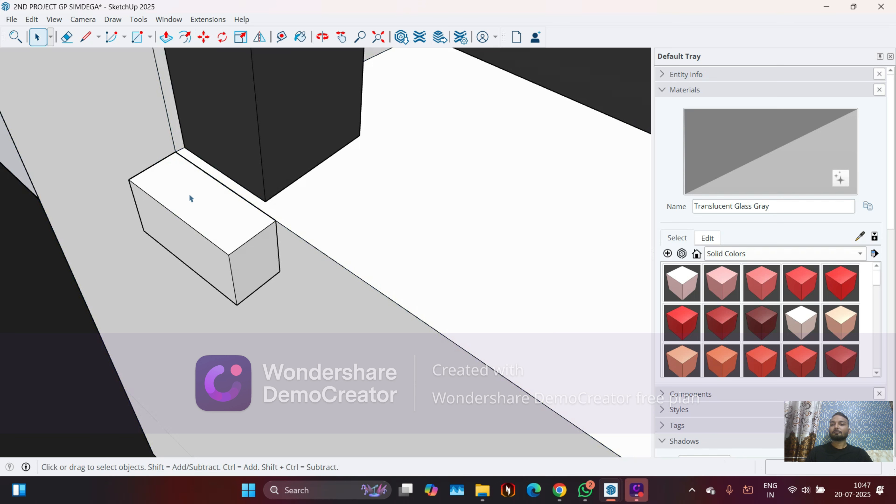
triple_click(191, 198)
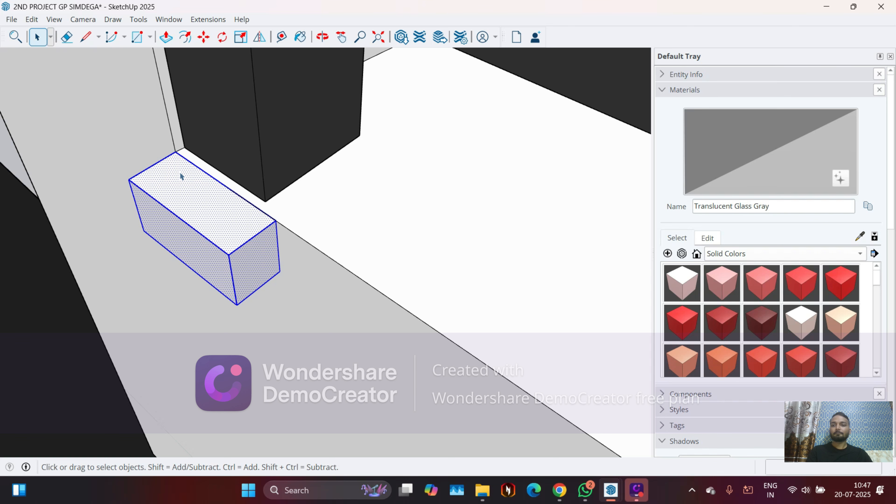
key("Delete")
Move the railing panel about 1 5/16" inward along the green axis, away from the parapet's front edge.
scroll(106, 157, "down", 5)
middle_click_drag(132, 148, 111, 86)
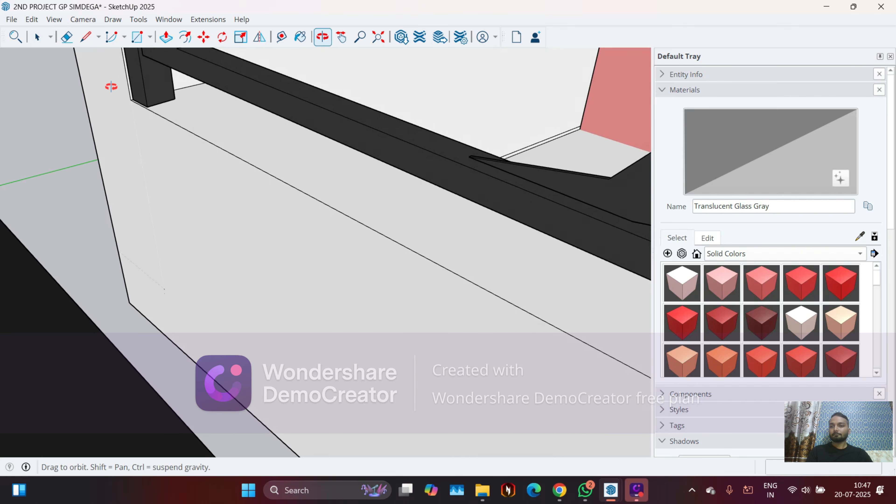
scroll(132, 139, "down", 8)
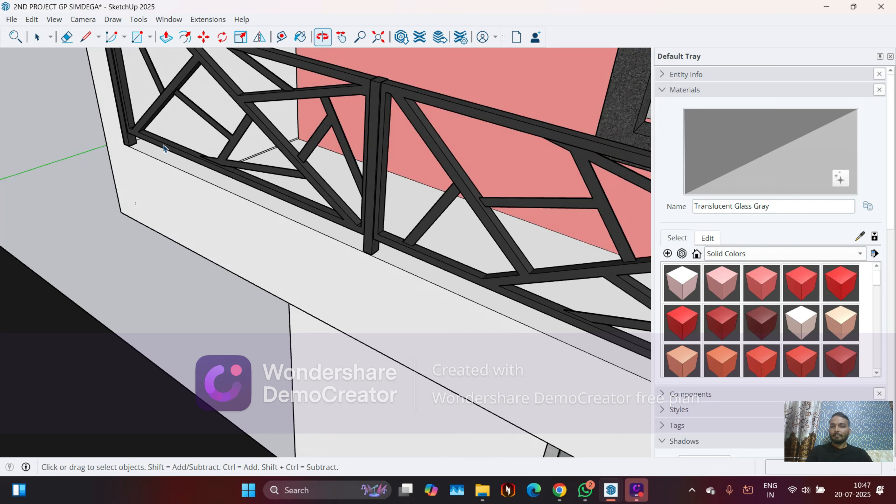
scroll(125, 162, "up", 5)
scroll(126, 135, "down", 4)
middle_click_drag(156, 170, 202, 172)
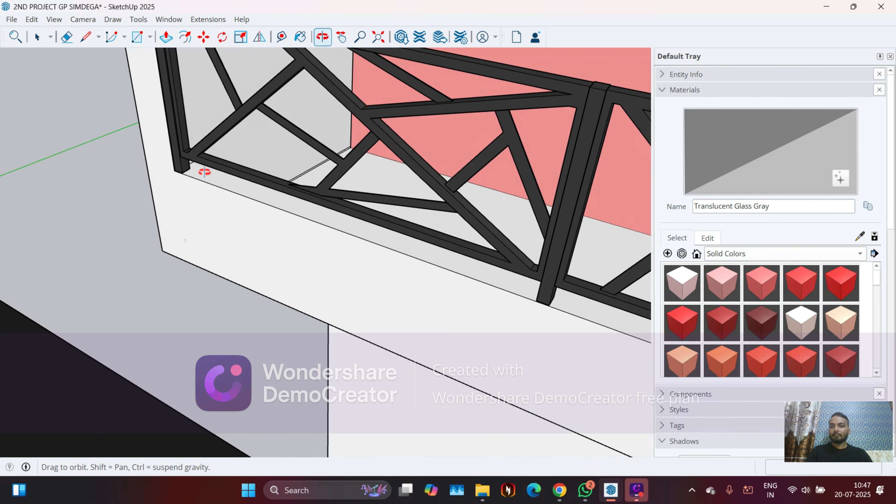
scroll(202, 170, "up", 3)
scroll(160, 165, "up", 4)
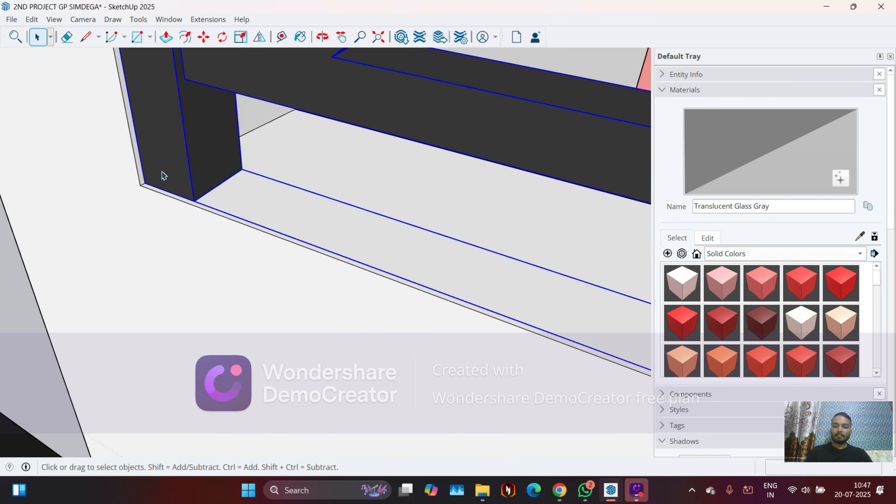
scroll(158, 175, "up", 3)
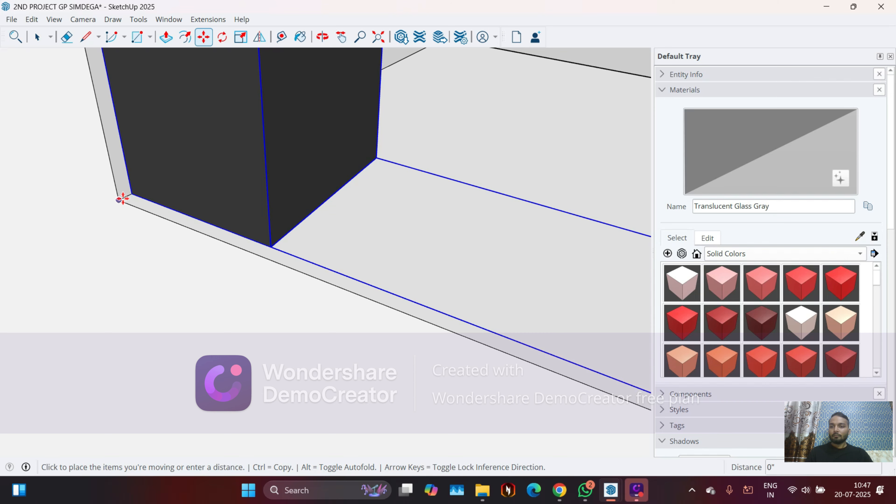
scroll(95, 178, "down", 5)
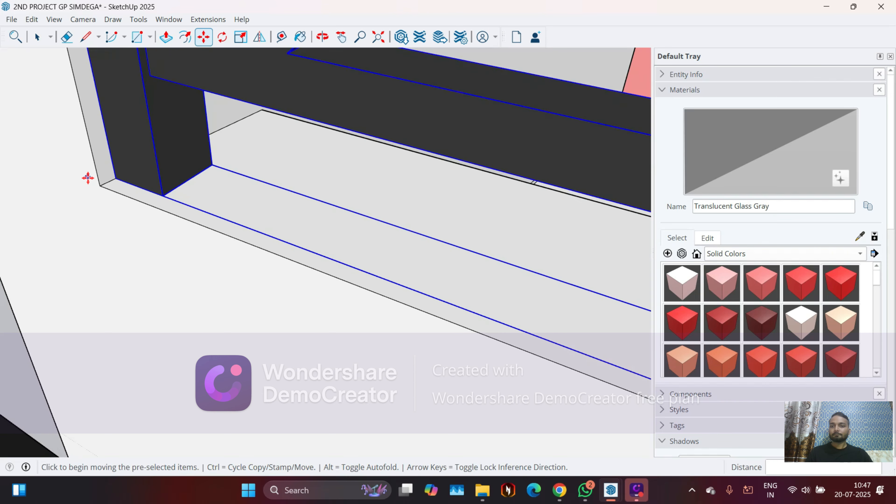
middle_click_drag(84, 173, 84, 93)
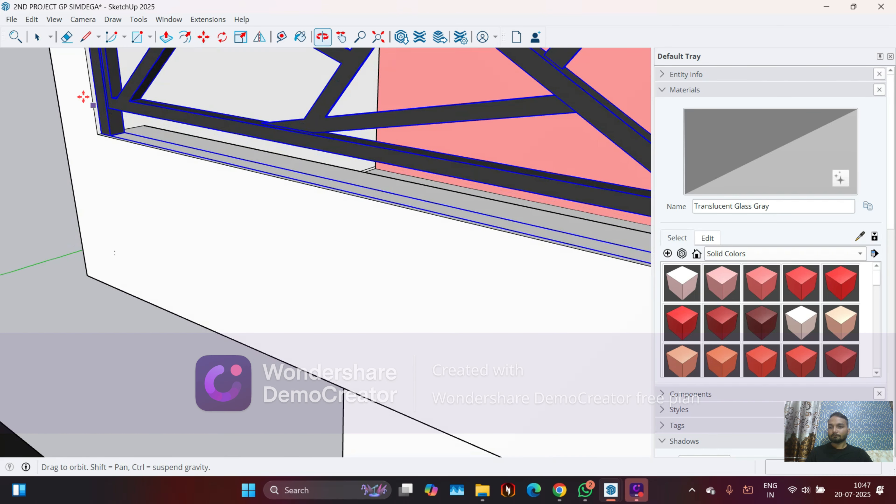
scroll(117, 134, "up", 5)
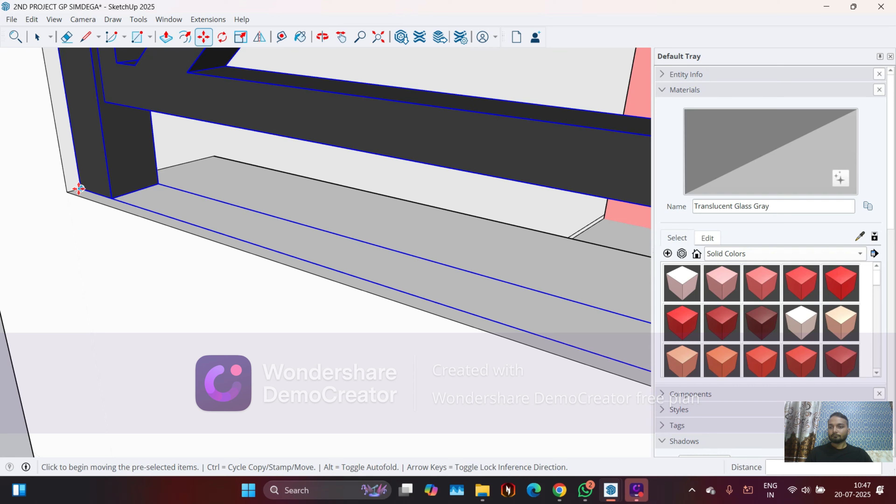
left_click(79, 189)
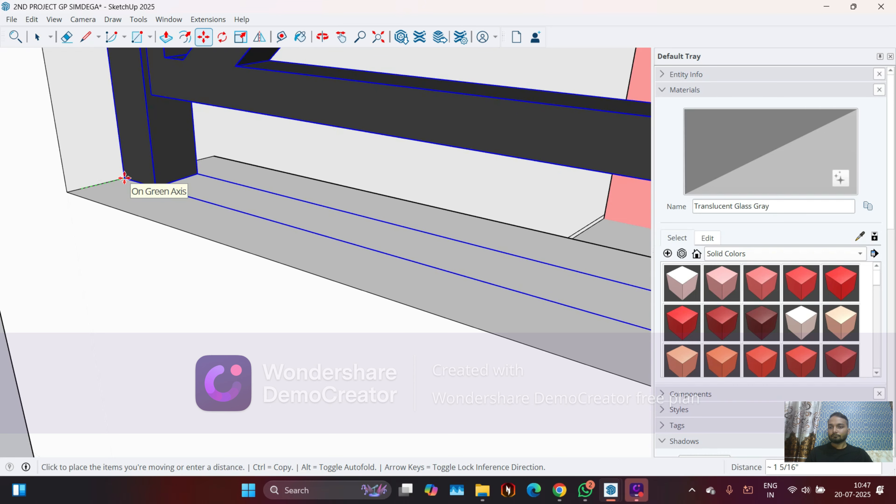
scroll(35, 144, "down", 10)
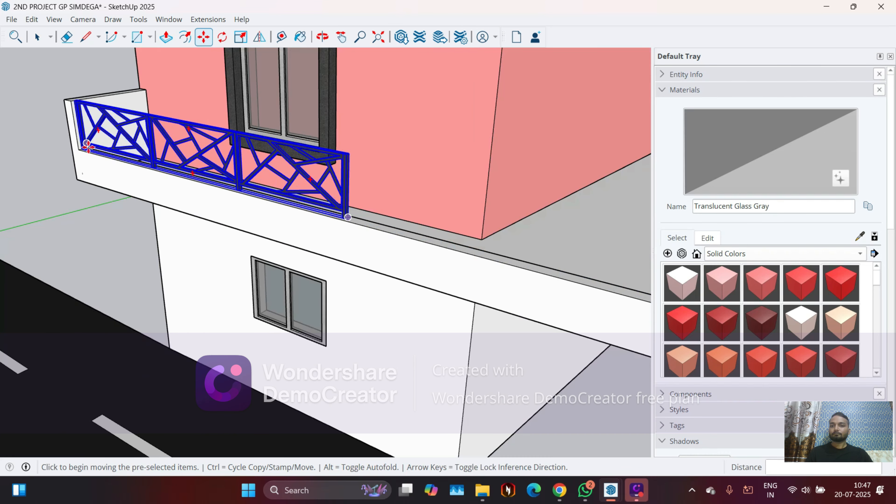
Copy the railing panel about 13' 7" along the parapet, leaving a small gap after the first panel's end post.
key("ctrl")
scroll(89, 181, "up", 5)
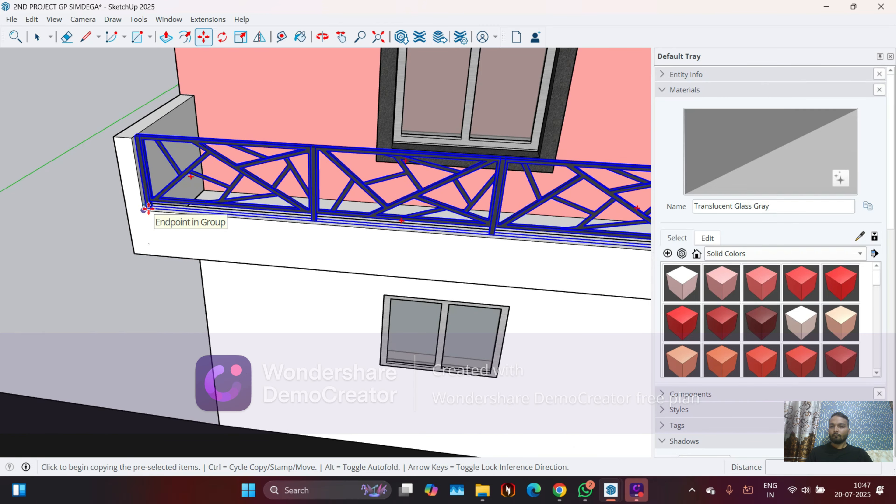
left_click(148, 208)
scroll(88, 156, "down", 5)
scroll(142, 189, "up", 6)
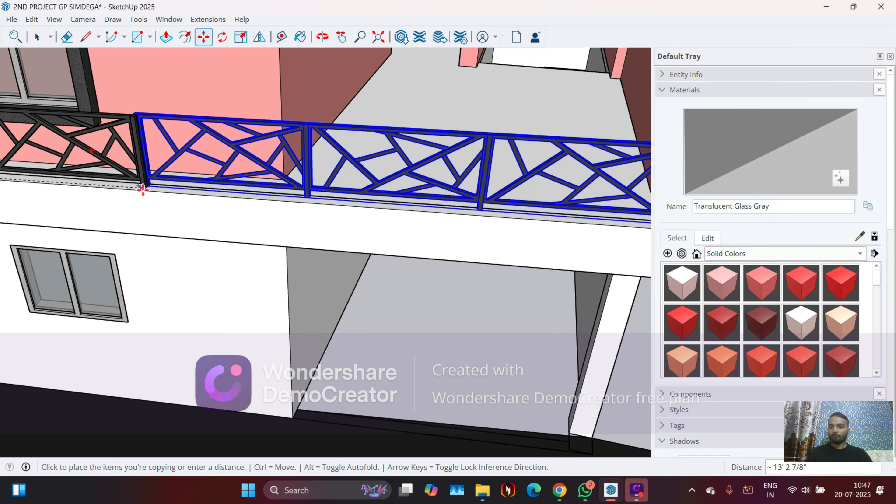
scroll(143, 190, "up", 6)
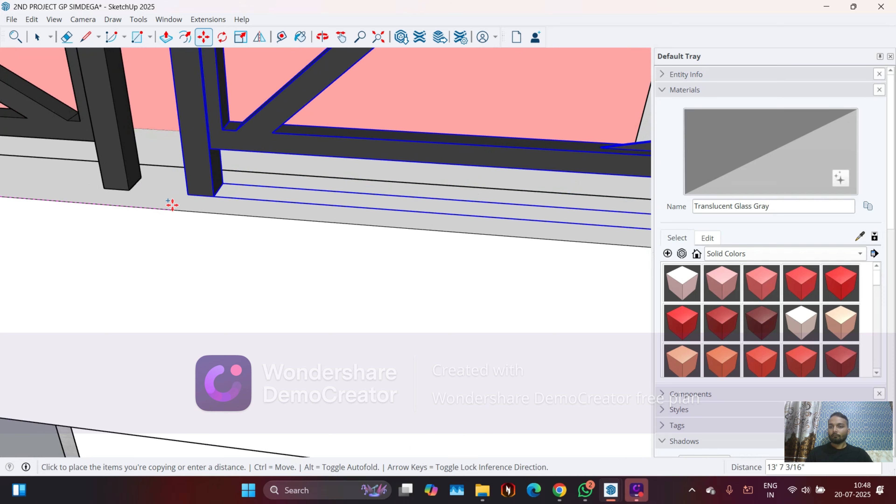
left_click(206, 213)
scroll(106, 224, "down", 4)
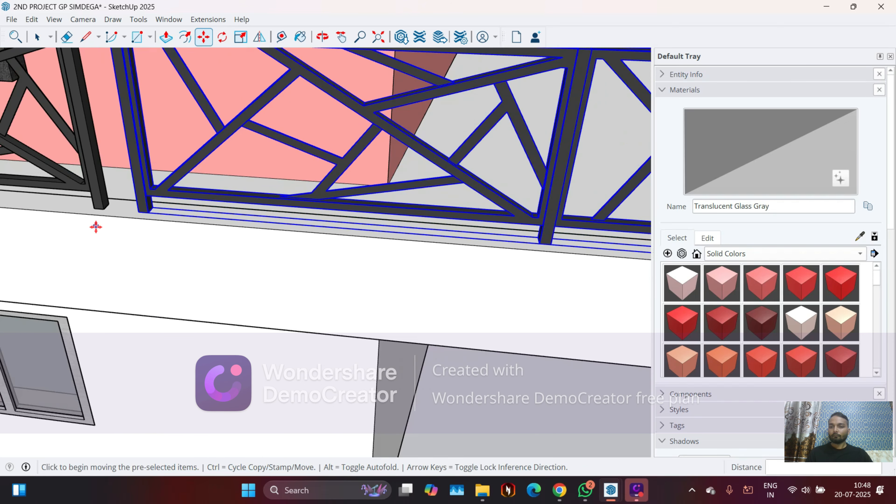
scroll(95, 226, "down", 5)
scroll(139, 210, "down", 2)
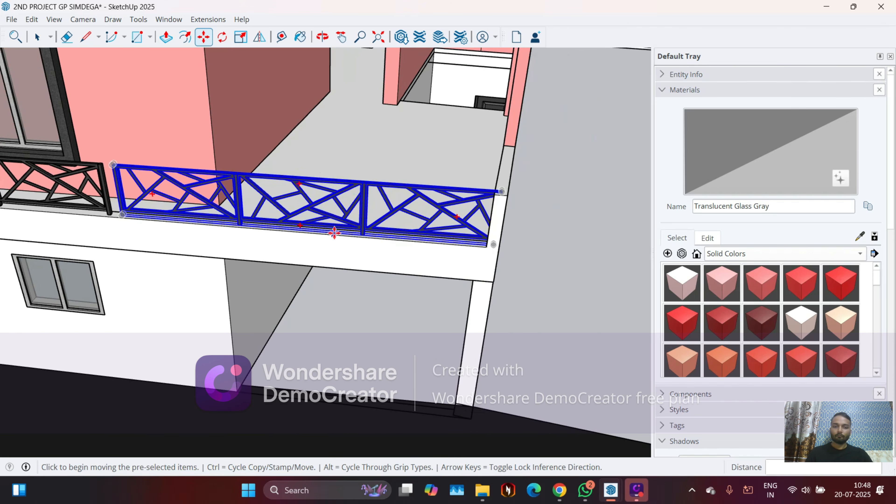
scroll(506, 248, "up", 8)
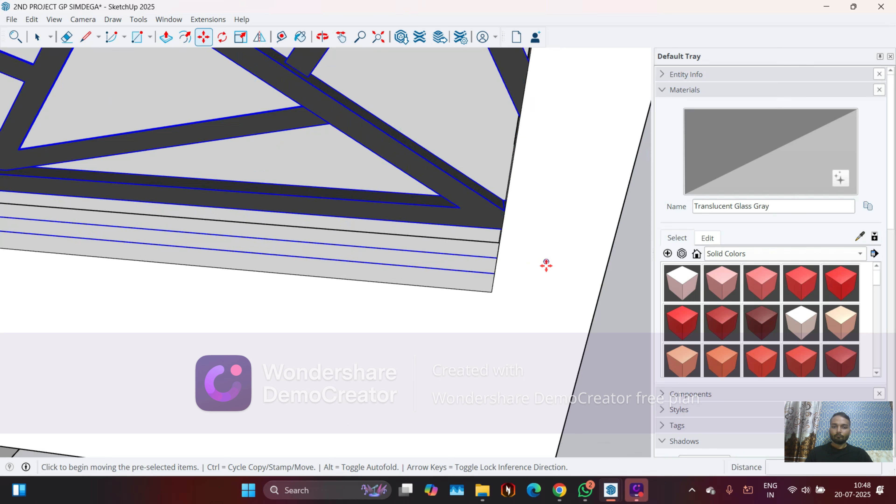
Move the copied railing panels about 1 15/16" along the parapet by the end post's lower corner to meet the recess end wall.
left_click(490, 294)
left_click(414, 276)
middle_click_drag(414, 276, 388, 225)
left_click(393, 224)
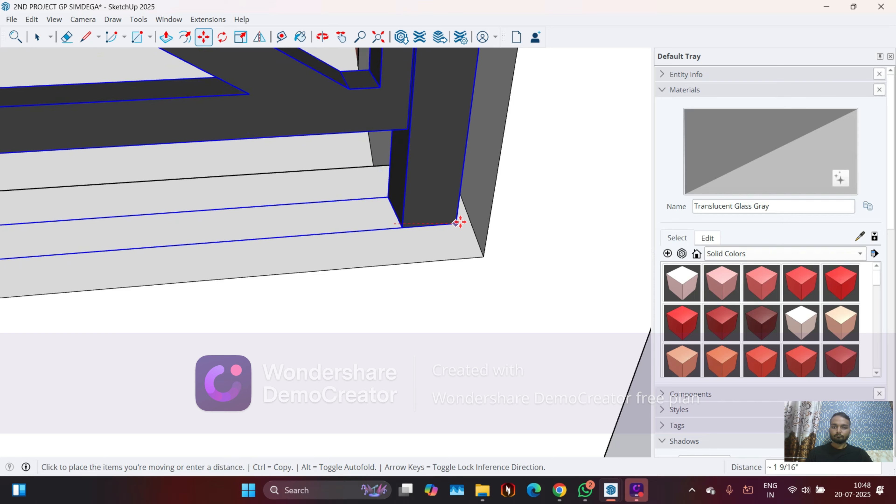
left_click(473, 221)
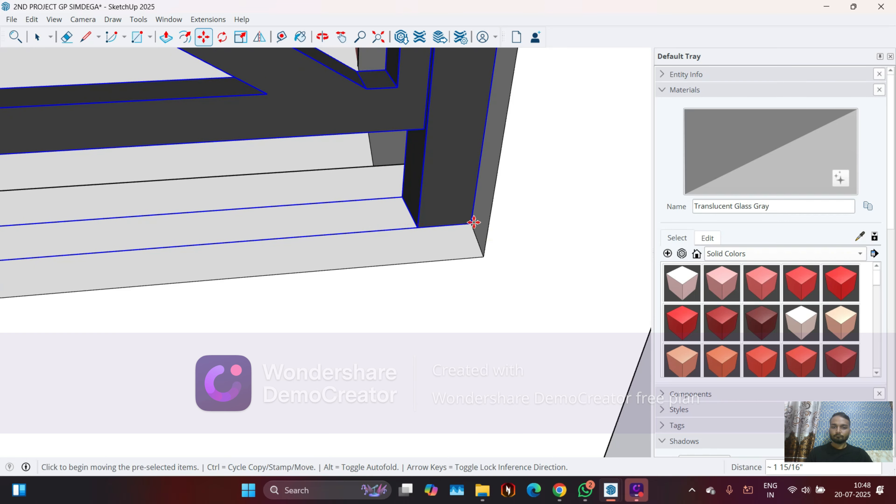
Draw a rectangle about 2 7/16" wide in the gap between the two railing panels' end posts, reaching the parapet's front edge.
middle_click_drag(474, 222, 155, 284)
scroll(514, 236, "down", 5)
scroll(278, 270, "up", 4)
scroll(275, 272, "up", 3)
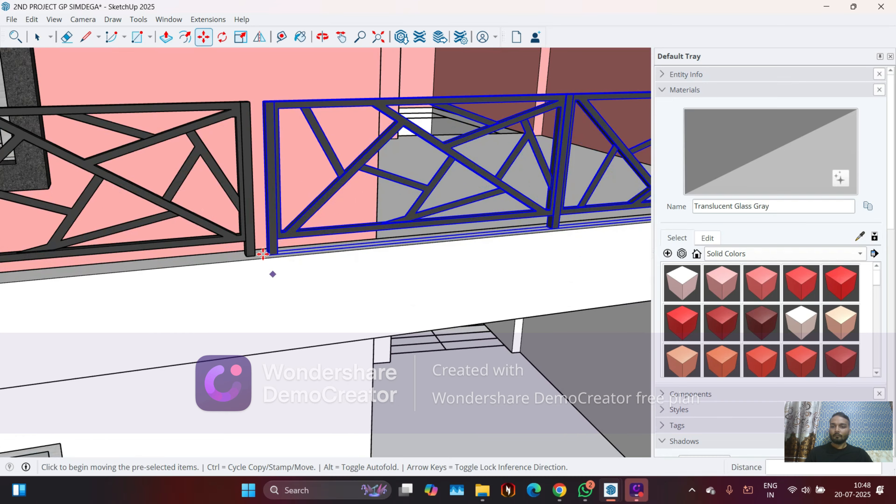
middle_click_drag(272, 274, 266, 300)
scroll(262, 278, "up", 5)
scroll(273, 252, "down", 2)
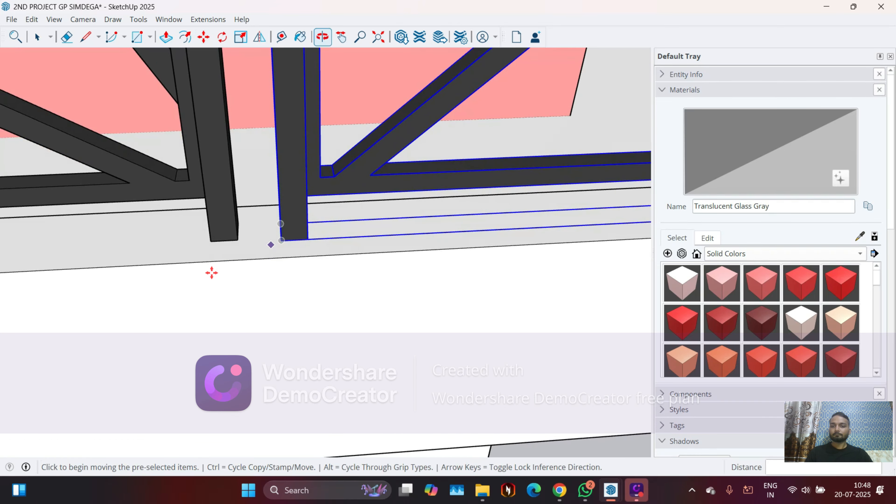
key("Escape")
scroll(246, 224, "up", 8)
middle_click_drag(247, 232, 221, 186)
left_click(137, 36)
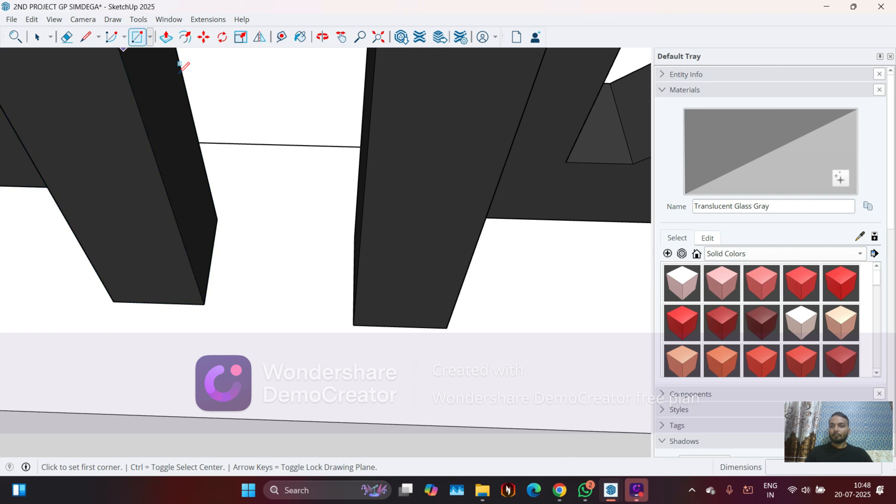
left_click(228, 143)
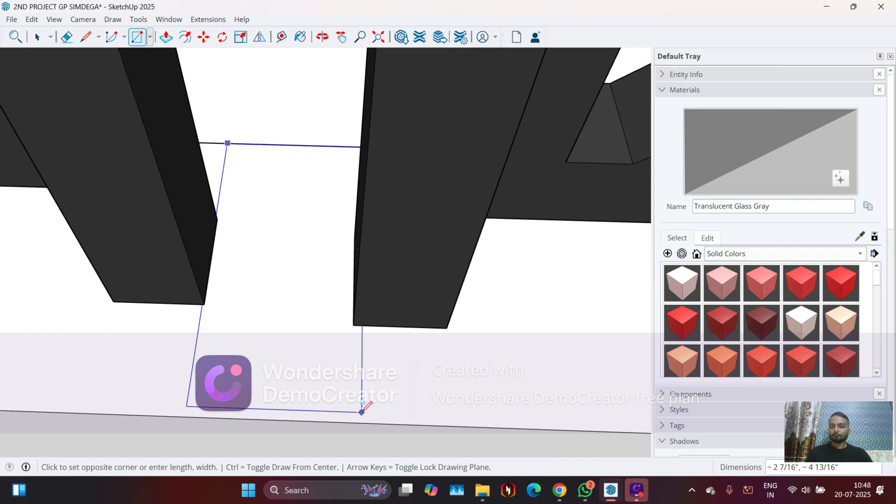
left_click(363, 421)
Push/Pull the rectangle between the railing panels upward into a post about as tall as the railing.
key("p")
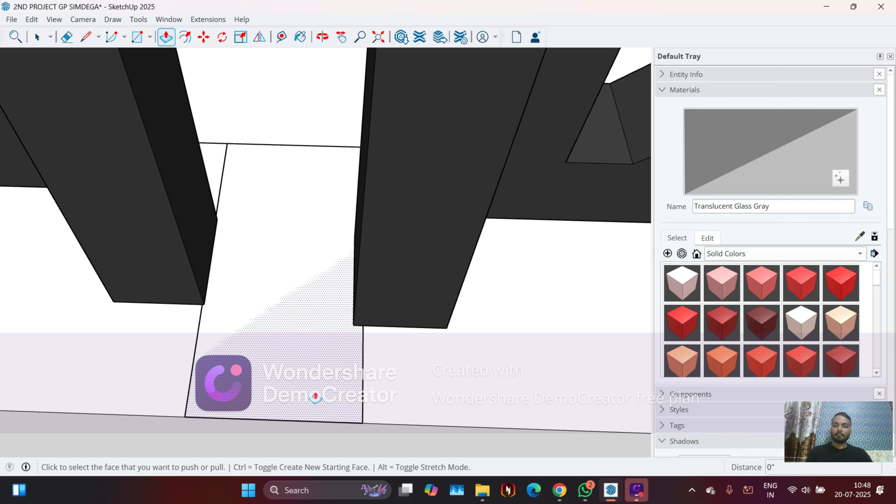
scroll(231, 204, "down", 6)
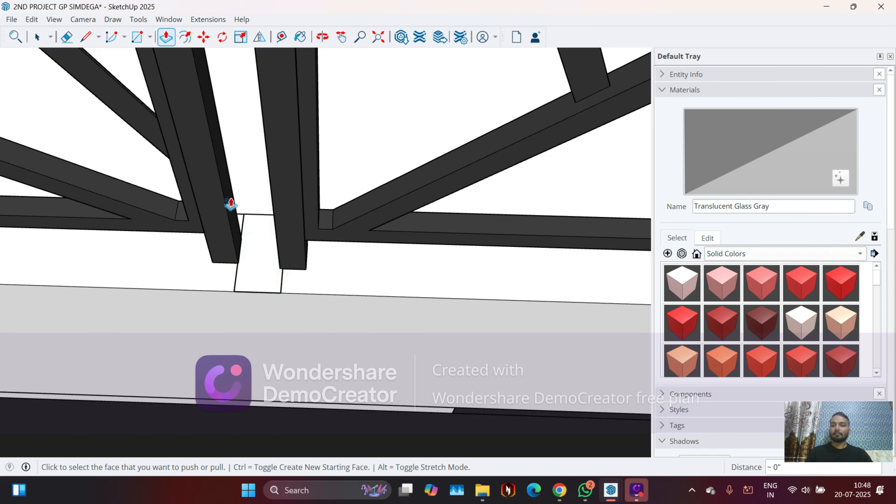
left_click(268, 287)
scroll(226, 116, "down", 5)
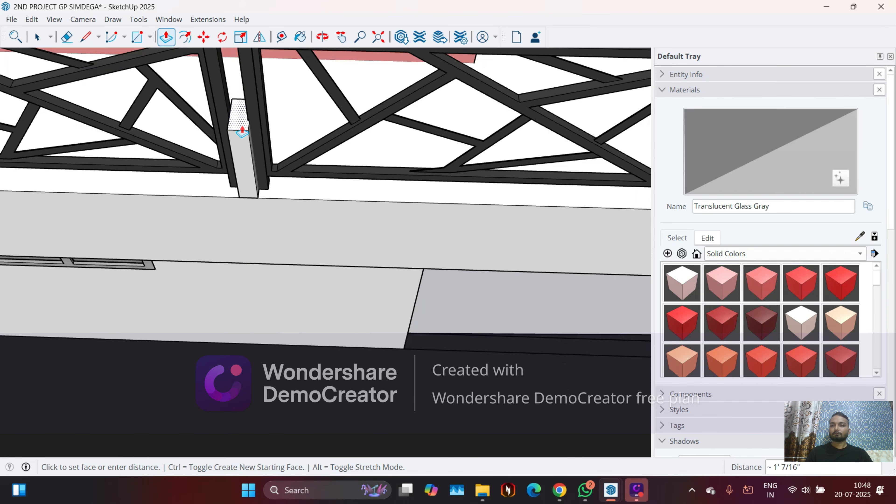
left_click(221, 87)
Measure the width of the new post along its front top edge with the Tape Measure.
middle_click_drag(221, 87, 139, 196)
scroll(196, 144, "up", 8)
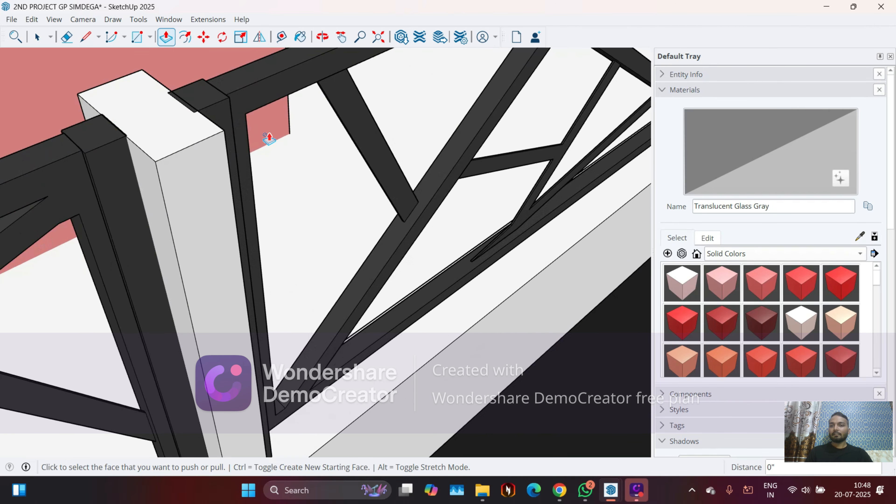
key("space")
left_click(281, 37)
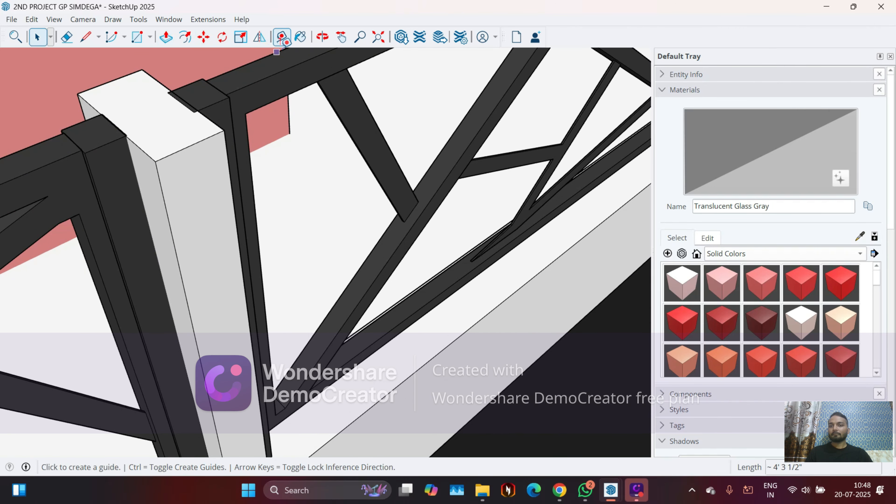
scroll(208, 105, "up", 3)
scroll(120, 199, "up", 1)
left_click(110, 204)
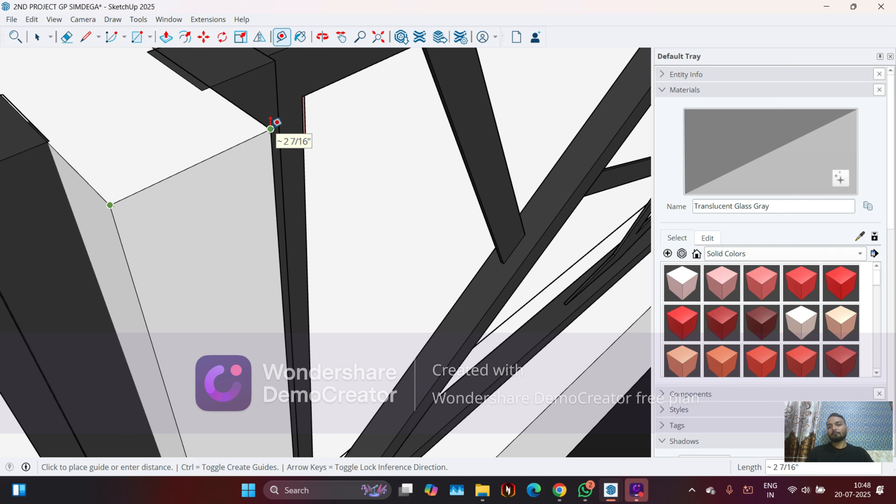
left_click(270, 122)
scroll(275, 120, "down", 5)
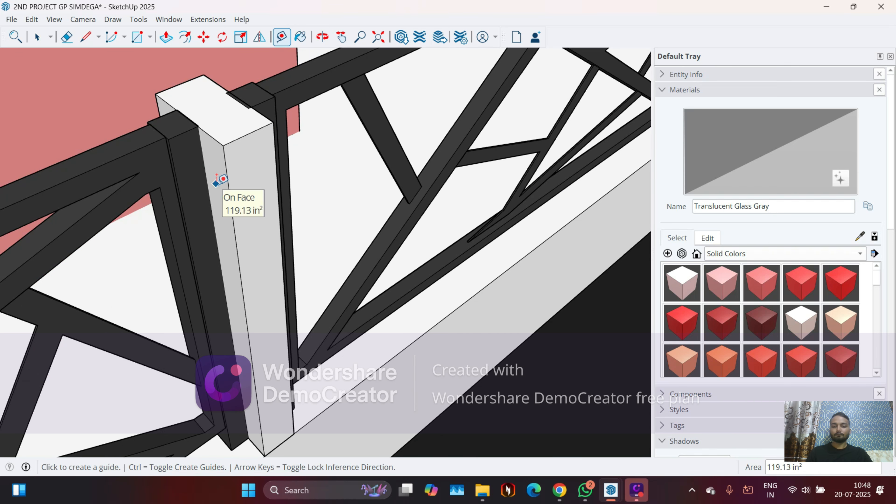
Pull the new post's side face next to the first railing panel outward by 9/16".
key("p")
scroll(216, 190, "up", 1)
left_click(216, 191)
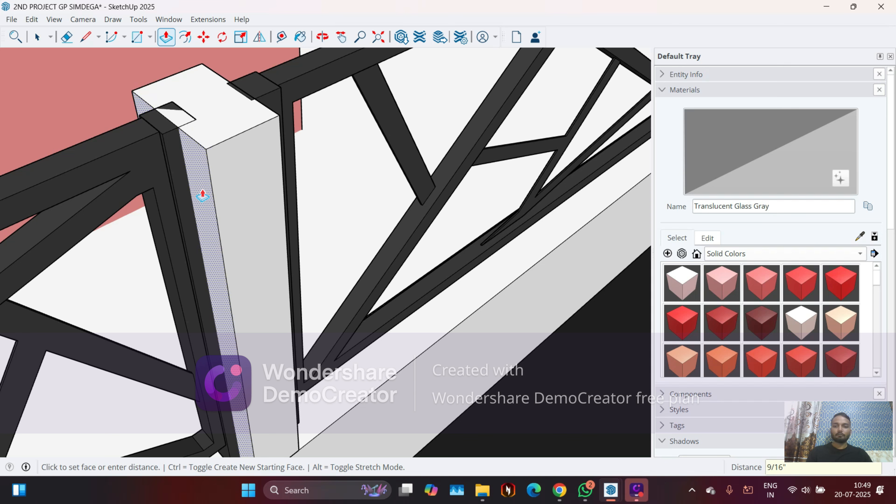
key("Escape")
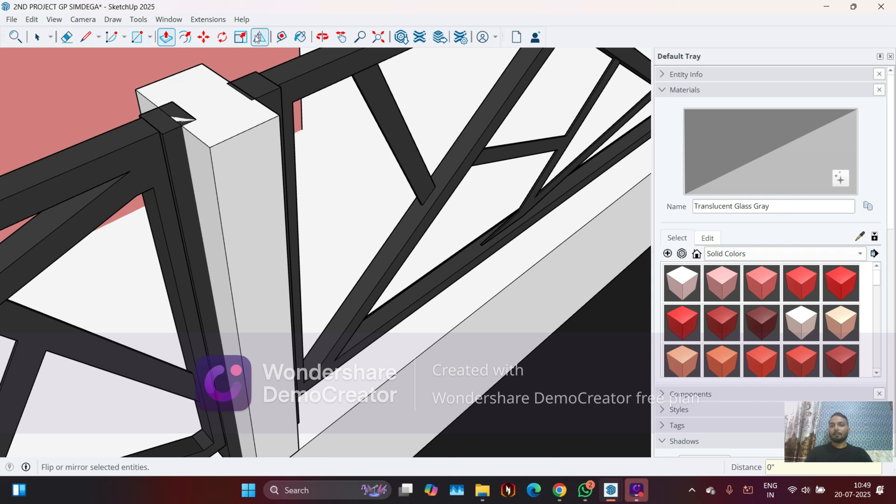
Measure the widened post's front top edge from corner to corner.
left_click(281, 36)
left_click(210, 147)
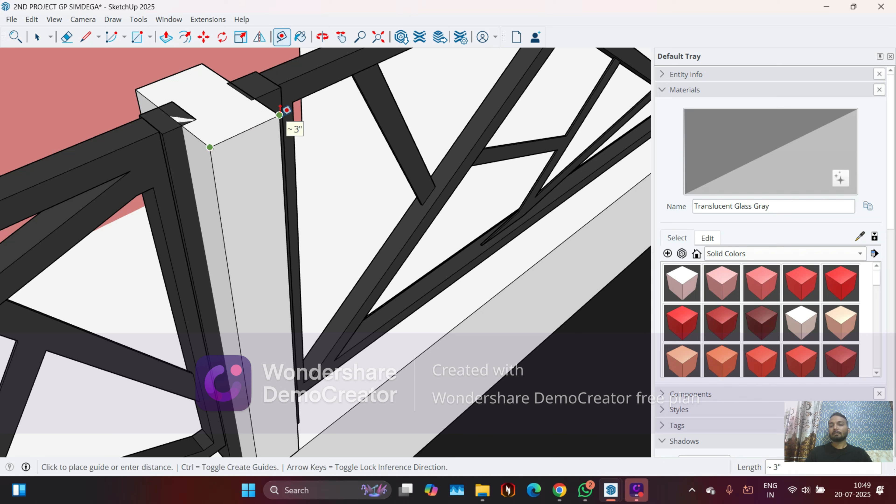
key("Escape")
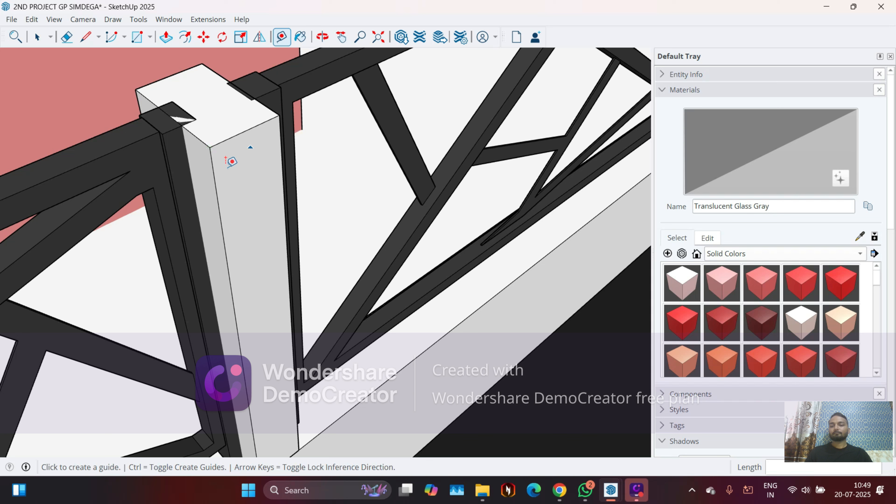
Push the post's side face next to the first railing panel back inward by about 1/16".
key("p")
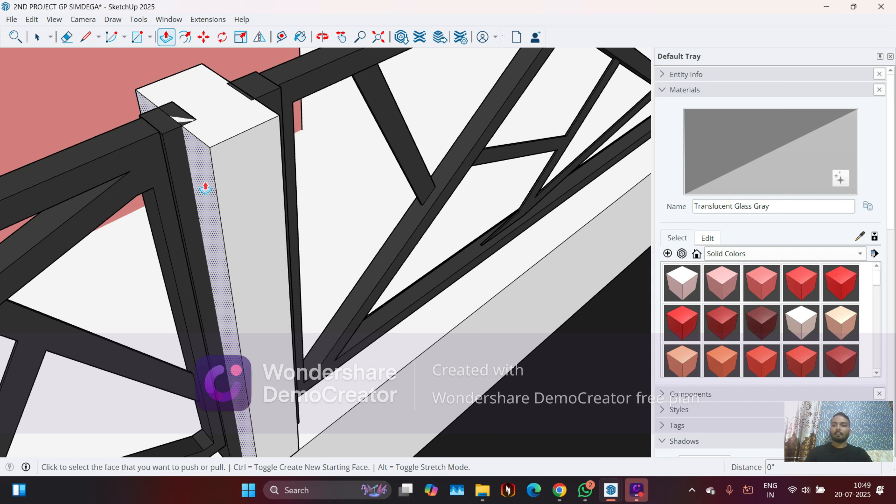
left_click(187, 193)
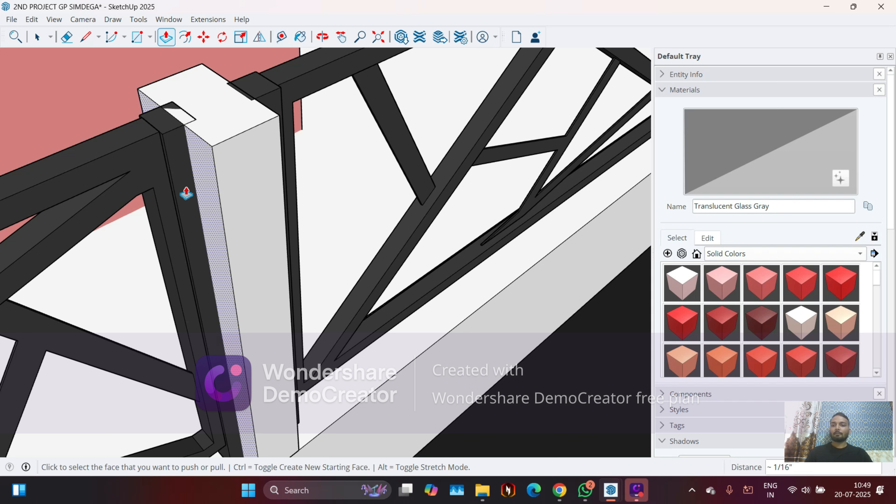
left_click(201, 182)
key("Escape")
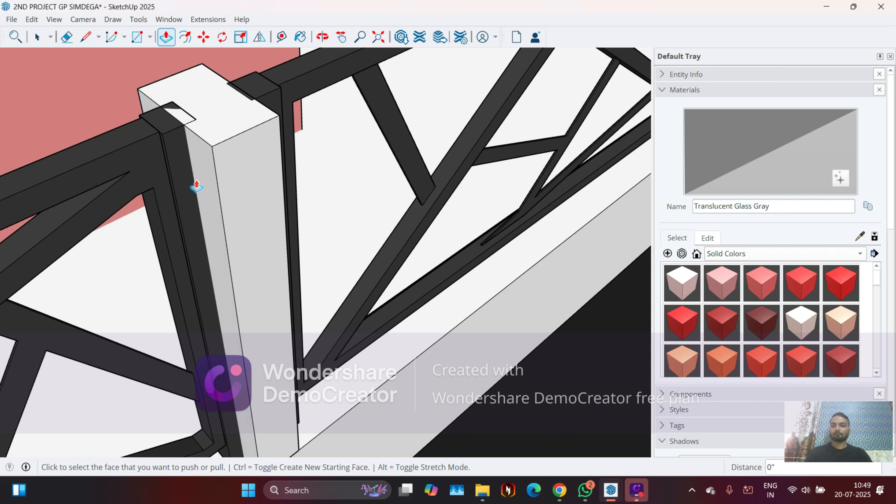
Measure the front top edge of the white post standing between the two railing panels.
key("t")
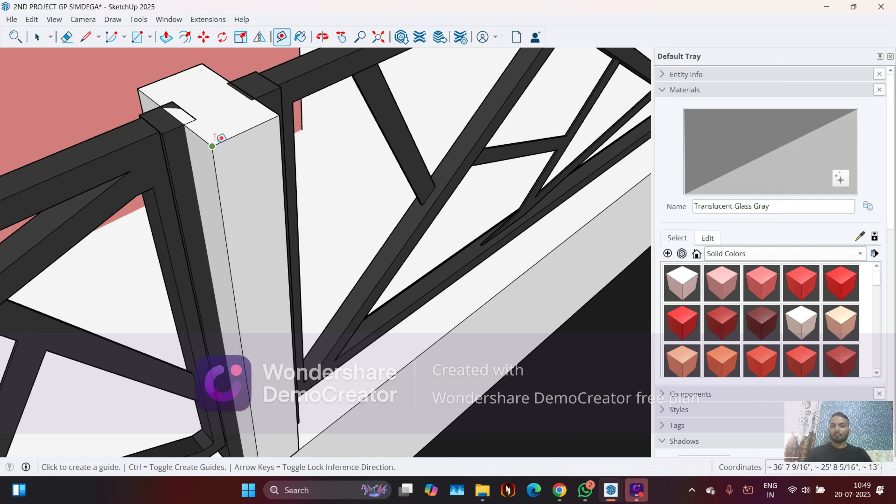
left_click(212, 145)
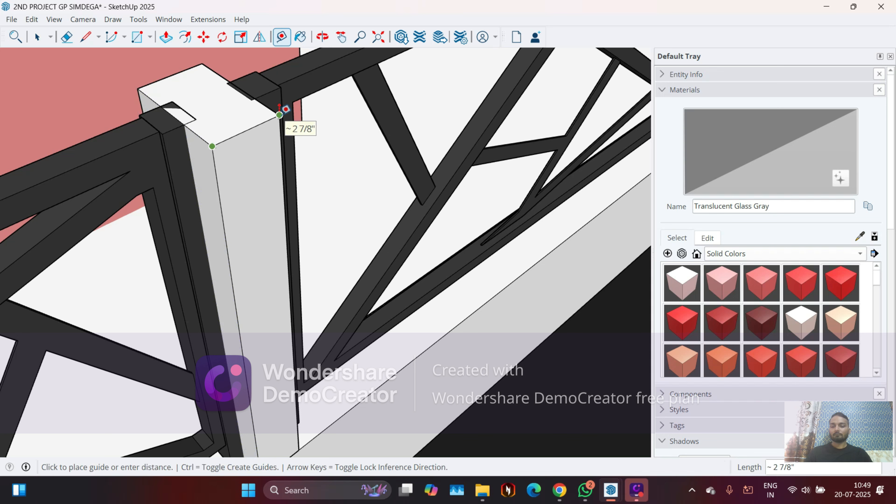
key("Escape")
type("y")
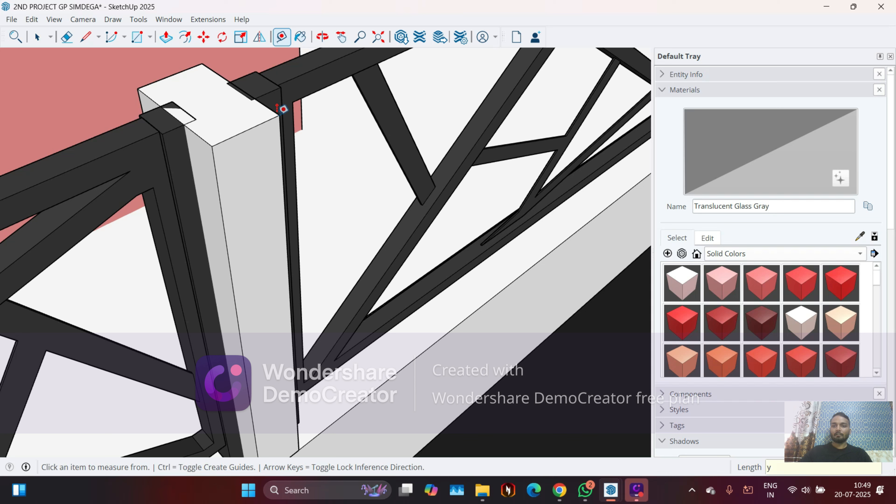
left_click(283, 109)
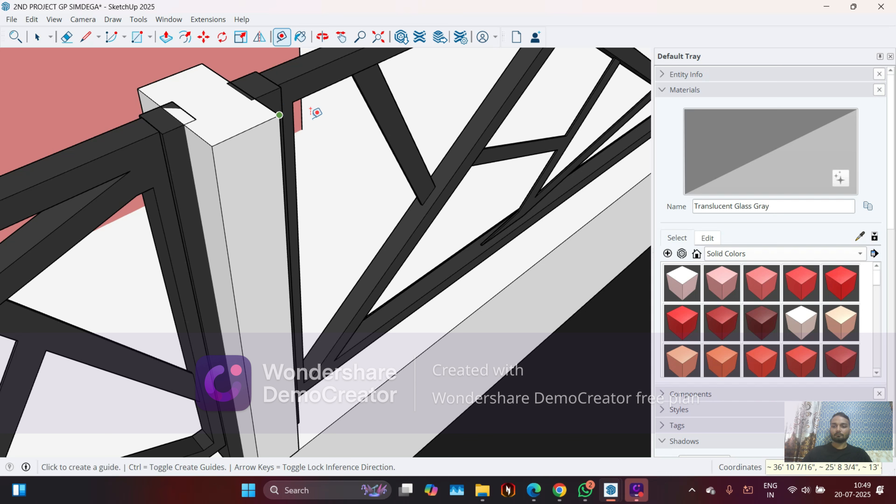
key("space")
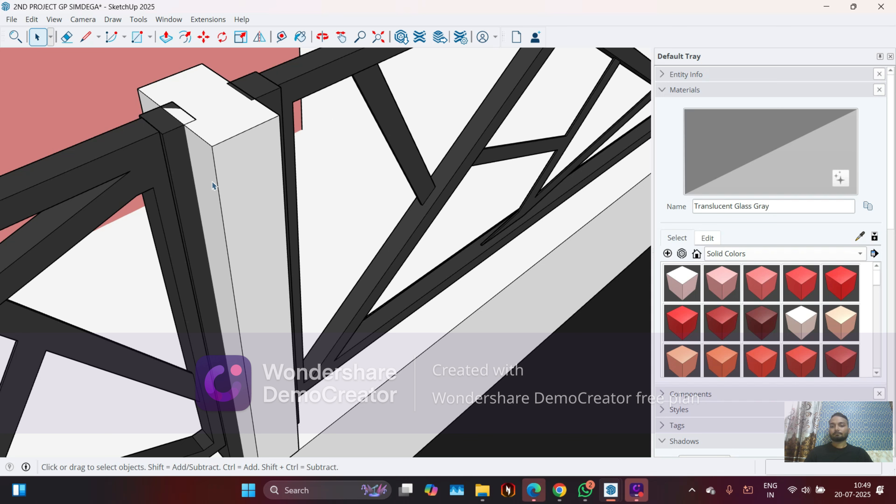
Pull the white post's side face outward by 9/16" and measure the widened post's front top edge.
key("p")
left_click(206, 194)
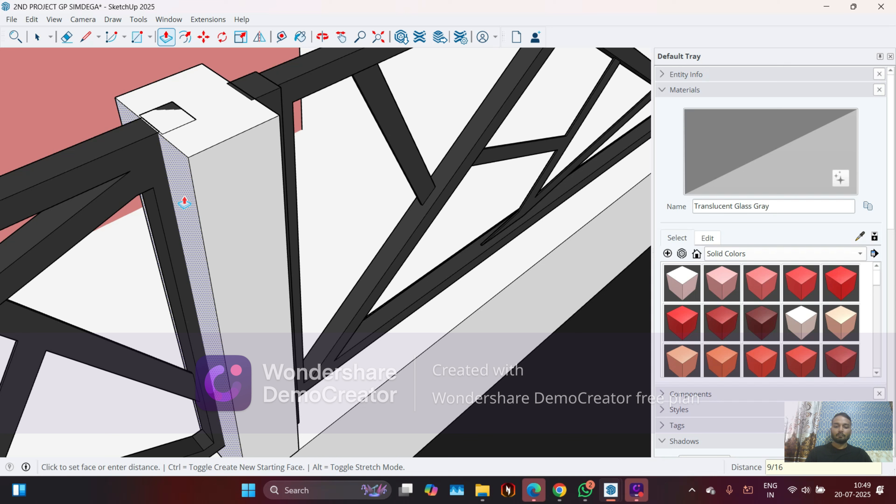
left_click(182, 203)
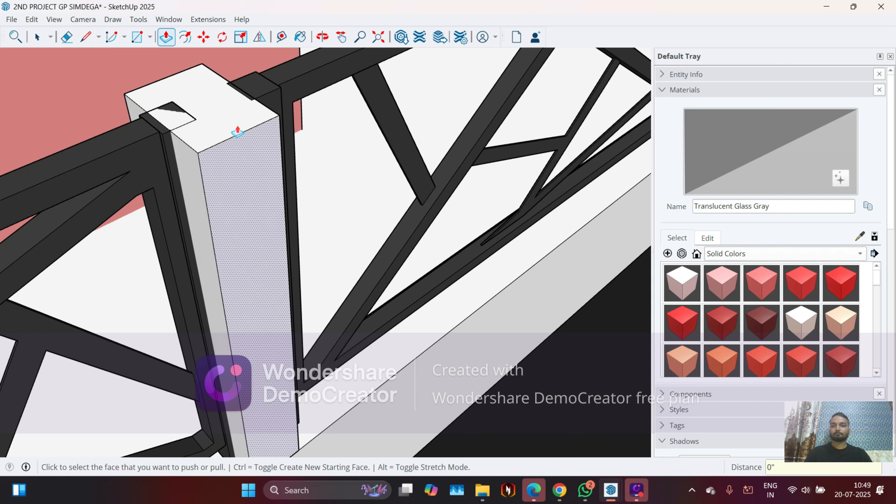
left_click(281, 37)
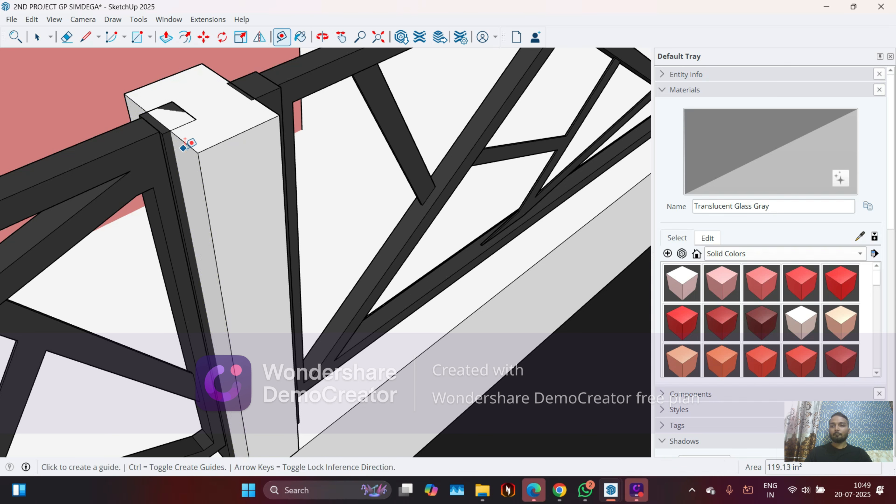
left_click(198, 153)
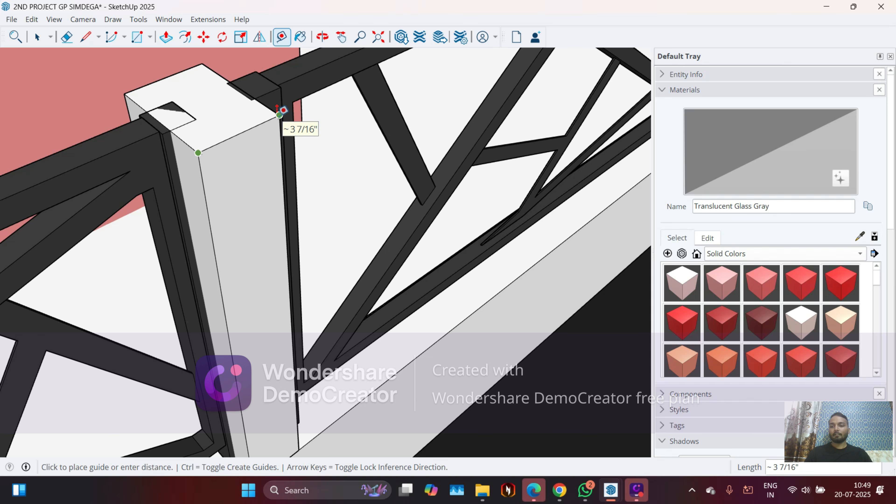
left_click(279, 114)
Undo the extrusion of the white post between the two middle railing panels.
scroll(295, 129, "down", 4)
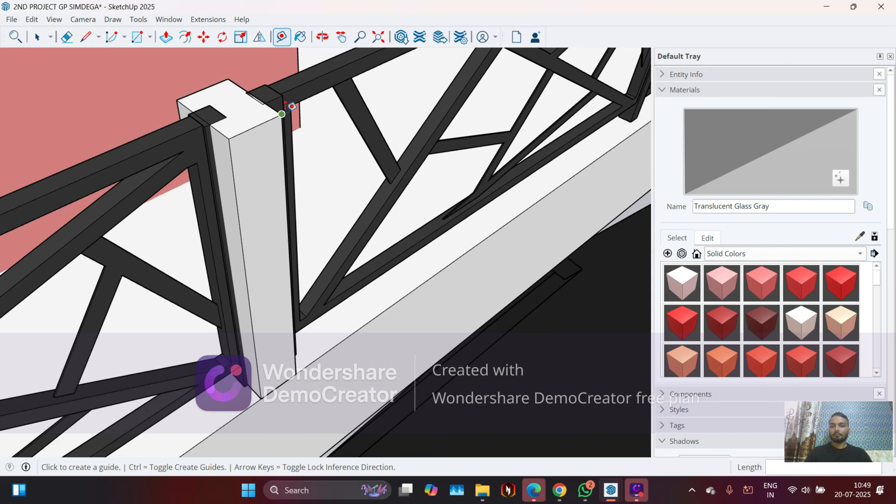
scroll(286, 108, "down", 5)
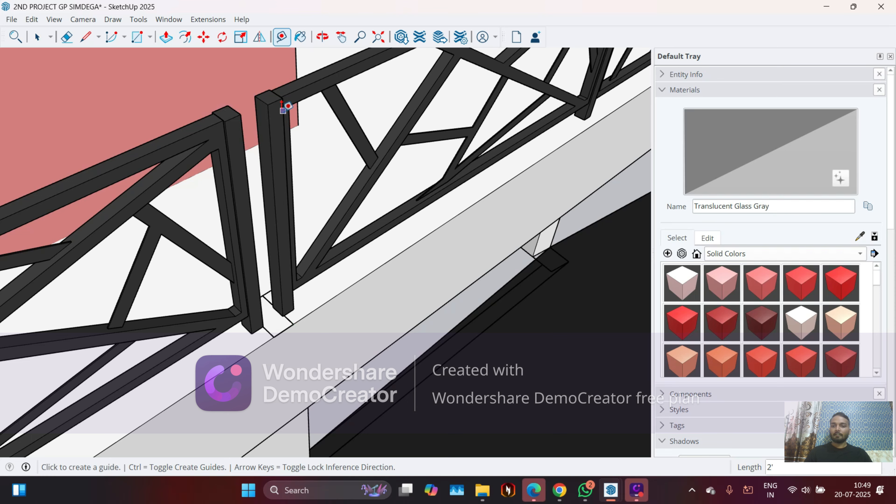
scroll(367, 212, "down", 5)
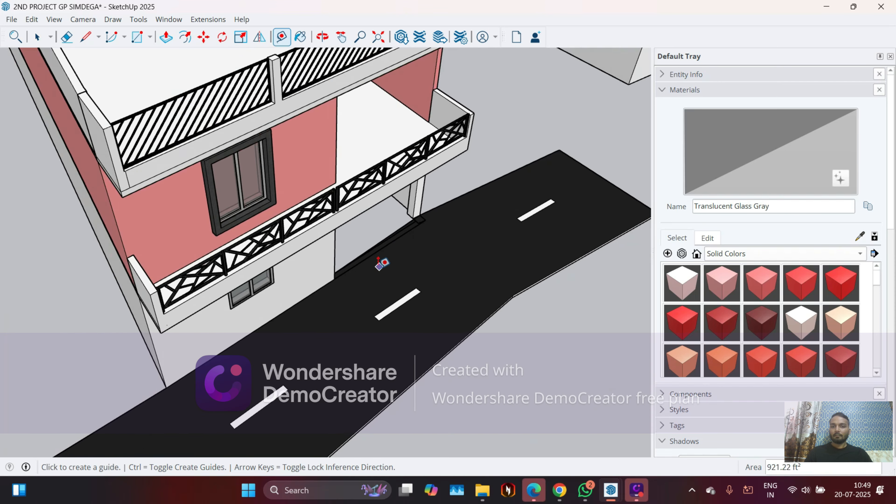
middle_click_drag(294, 221, 120, 205)
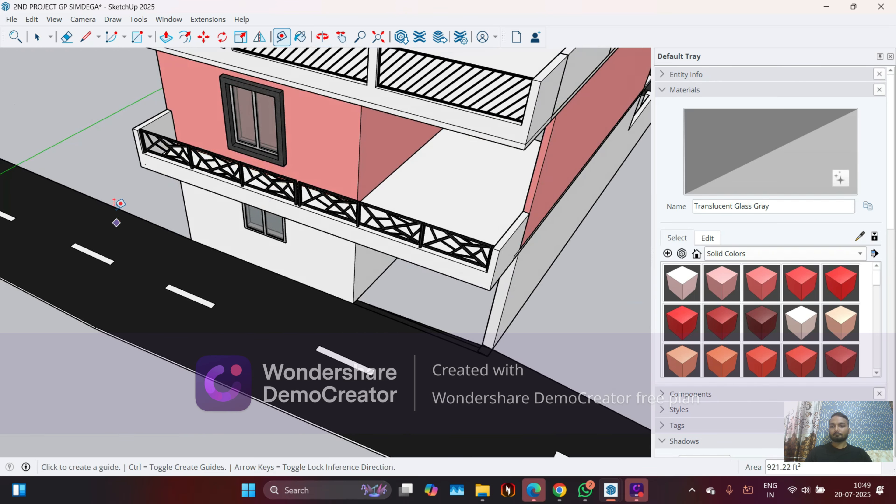
key("space")
scroll(233, 198, "up", 3)
left_click(267, 192)
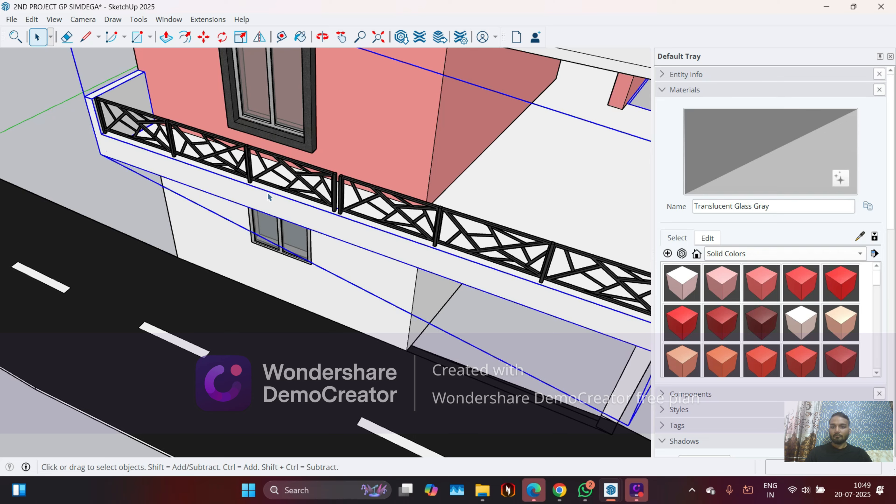
scroll(268, 193, "up", 2)
left_click(86, 36)
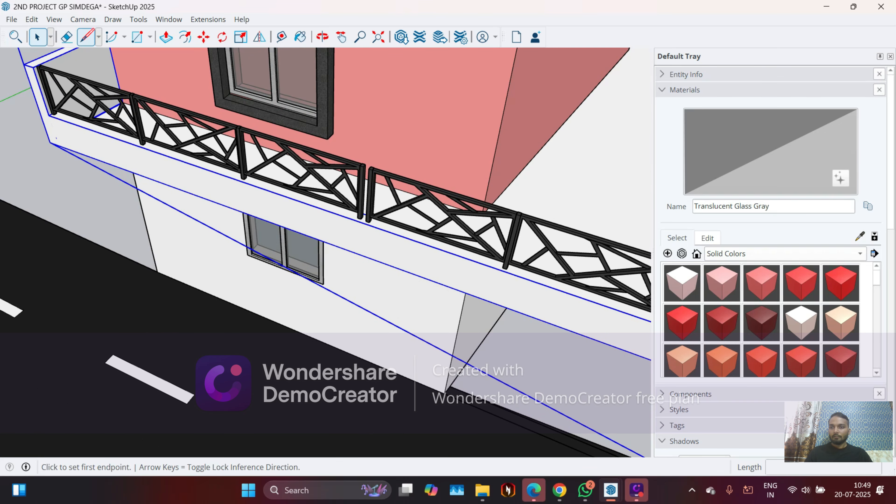
scroll(58, 128, "up", 5)
key("space")
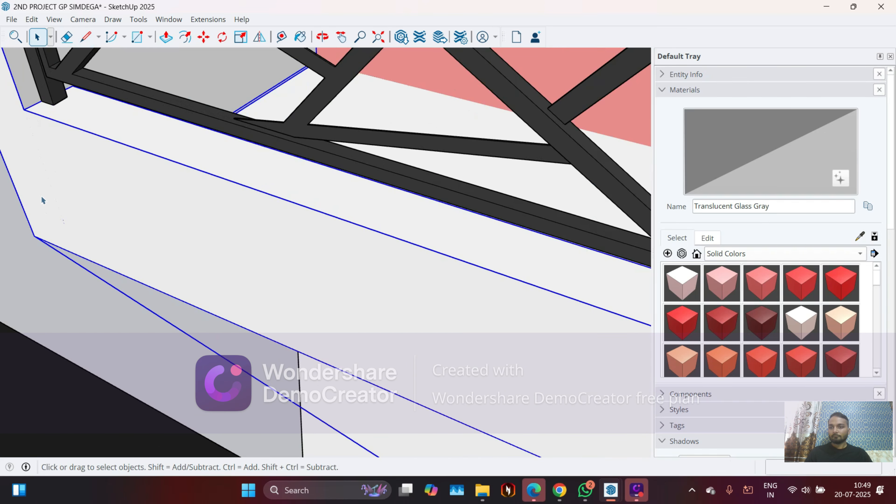
left_click(41, 293)
Draw a line about 26' 10" long on the balcony ledge, along the railing's outer face from end post to end post.
left_click(86, 37)
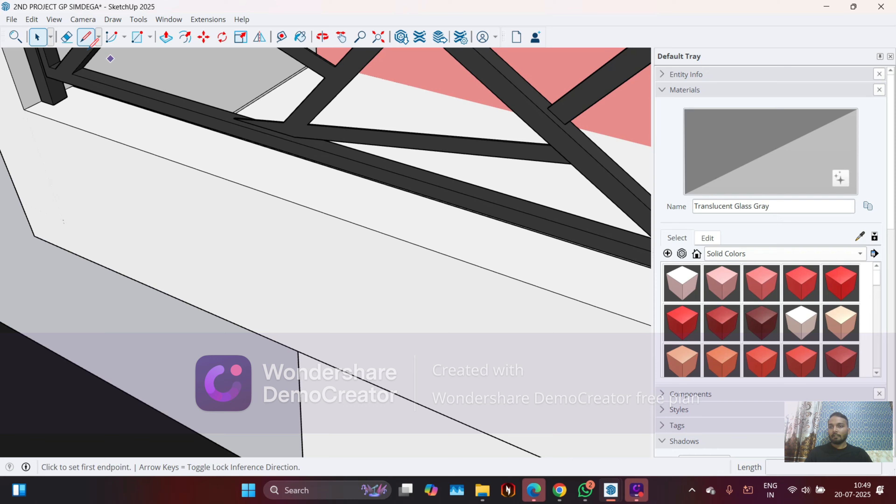
left_click(49, 94)
scroll(49, 94, "down", 5)
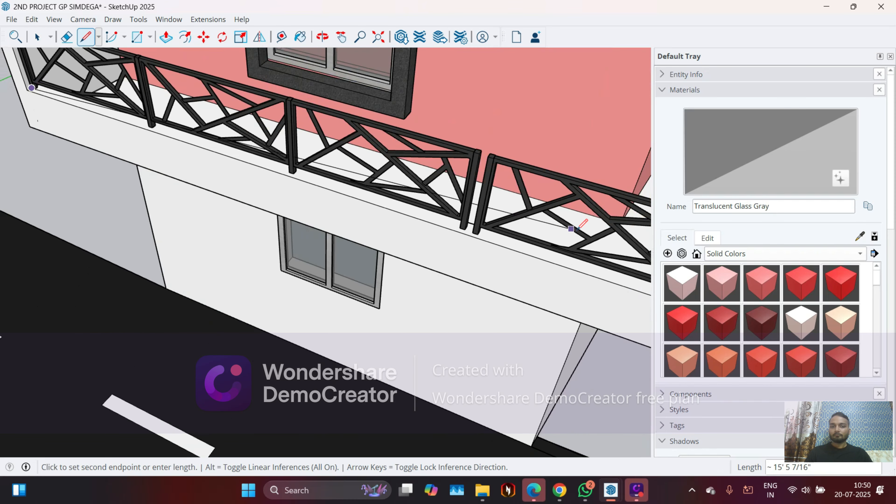
scroll(578, 229, "down", 3)
scroll(644, 279, "up", 2)
middle_click_drag(201, 326, 233, 329)
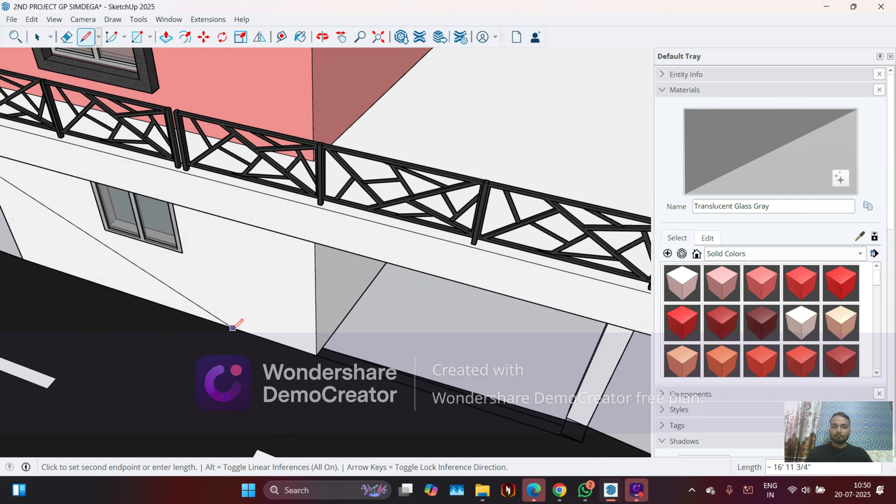
scroll(233, 328, "down", 4)
scroll(368, 295, "up", 3)
scroll(368, 296, "up", 4)
scroll(518, 316, "down", 4)
middle_click_drag(454, 287, 595, 154)
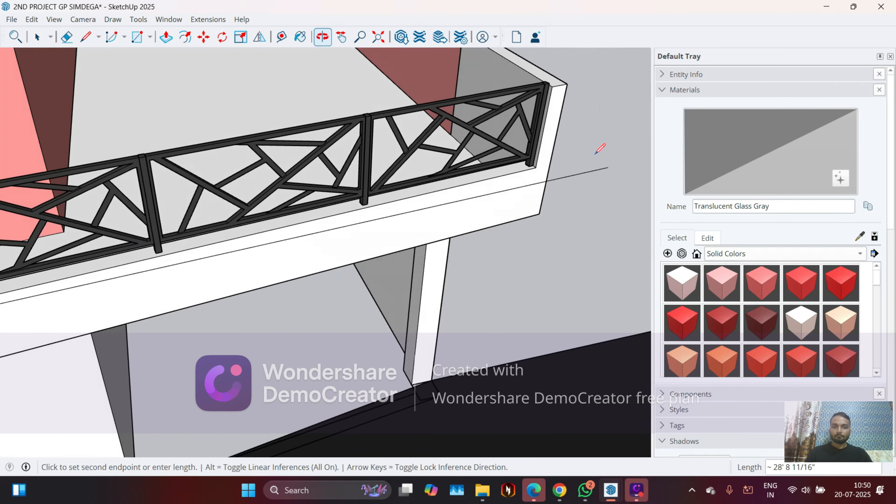
scroll(550, 169, "up", 8)
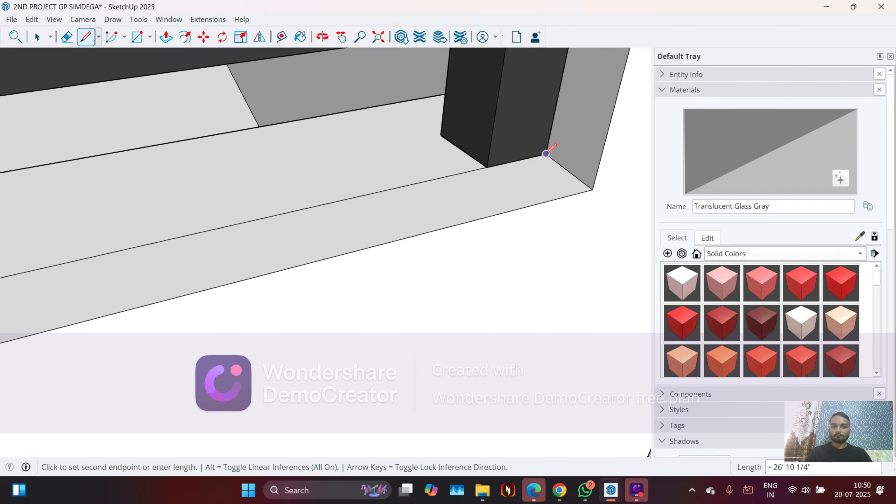
scroll(546, 153, "down", 4)
key("space")
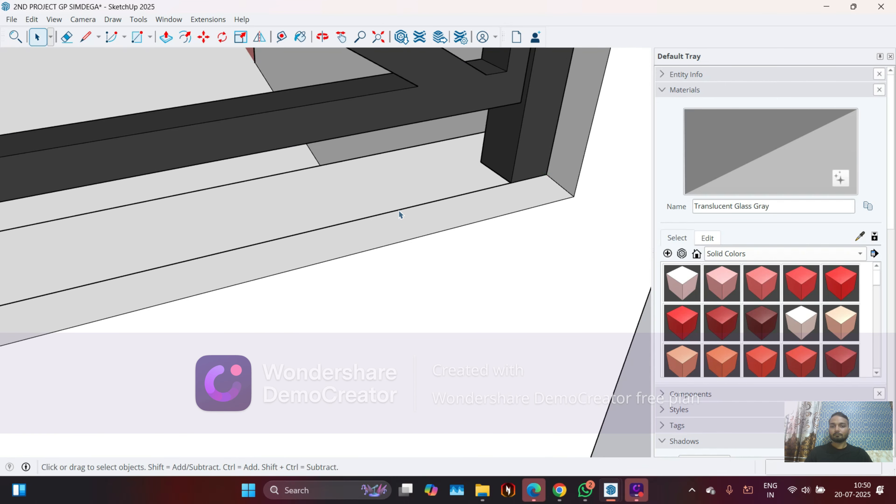
Examine how the bases of the two middle railing posts sit against the new line on the ledge.
scroll(399, 210, "down", 5)
middle_click_drag(598, 207, 235, 278)
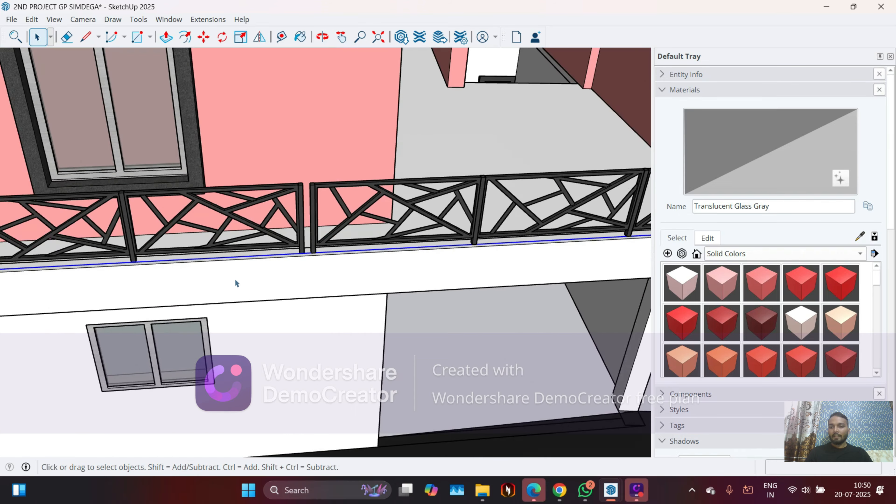
scroll(297, 248, "up", 5)
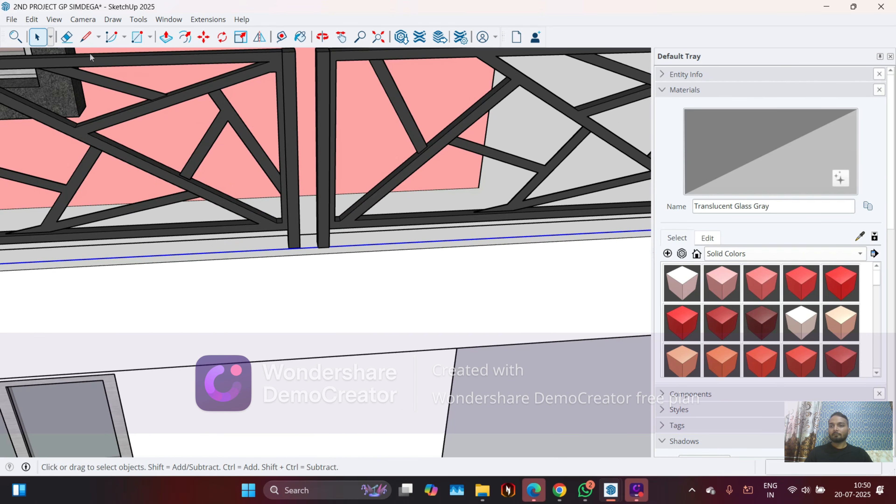
left_click(85, 37)
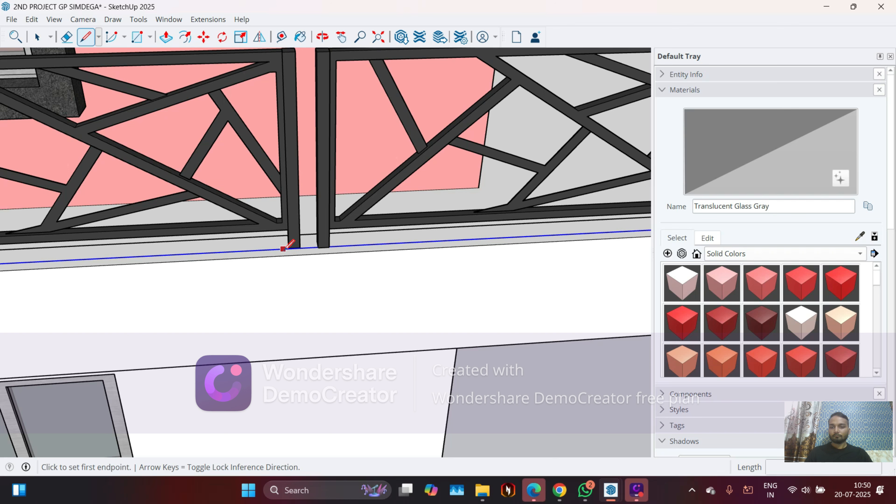
scroll(318, 247, "down", 3)
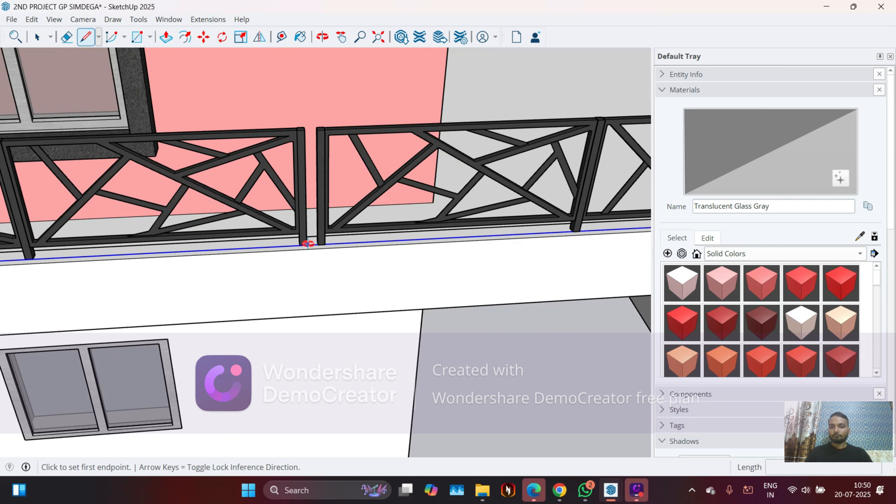
scroll(304, 246, "up", 3)
middle_click_drag(294, 244, 233, 216)
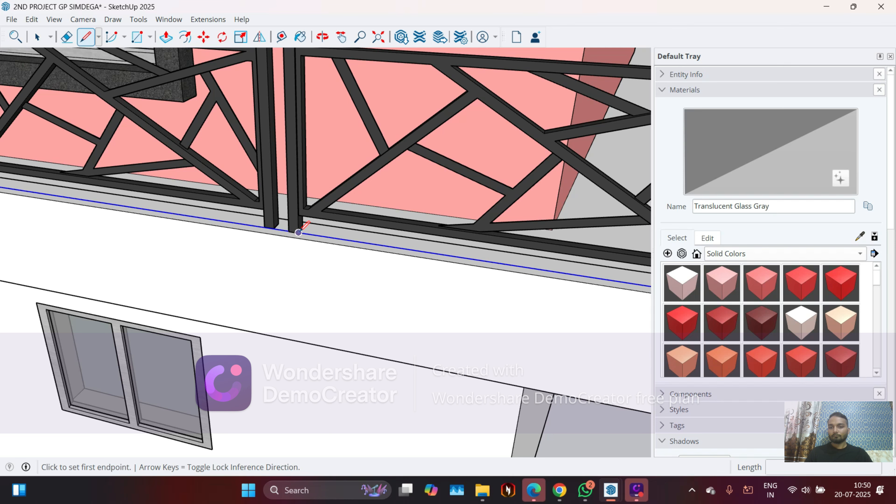
scroll(310, 232, "up", 6)
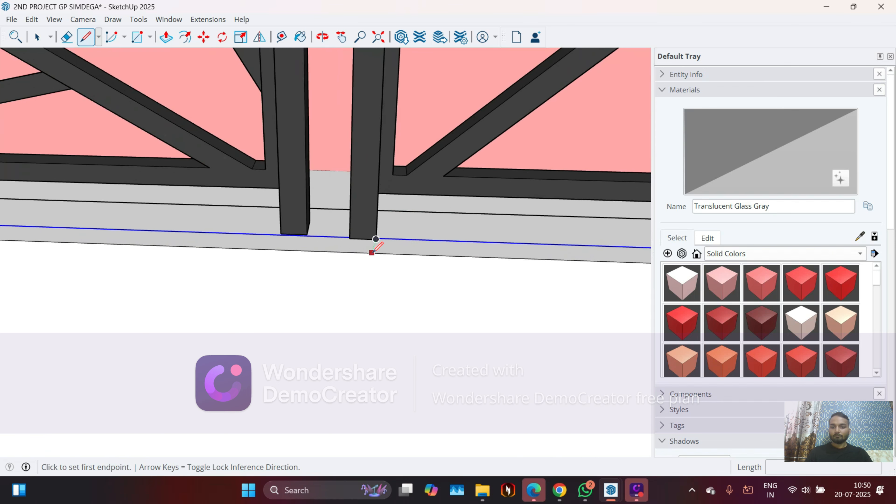
middle_click_drag(364, 241, 255, 251)
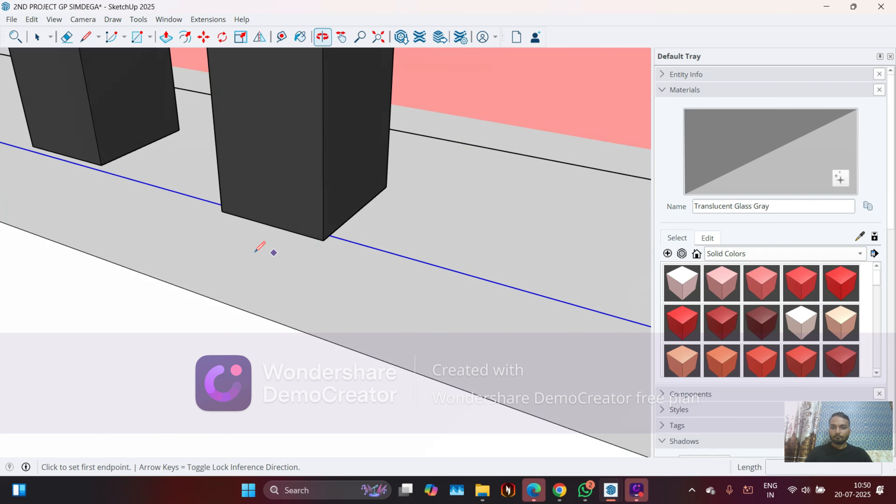
scroll(328, 248, "up", 4)
scroll(373, 276, "down", 3)
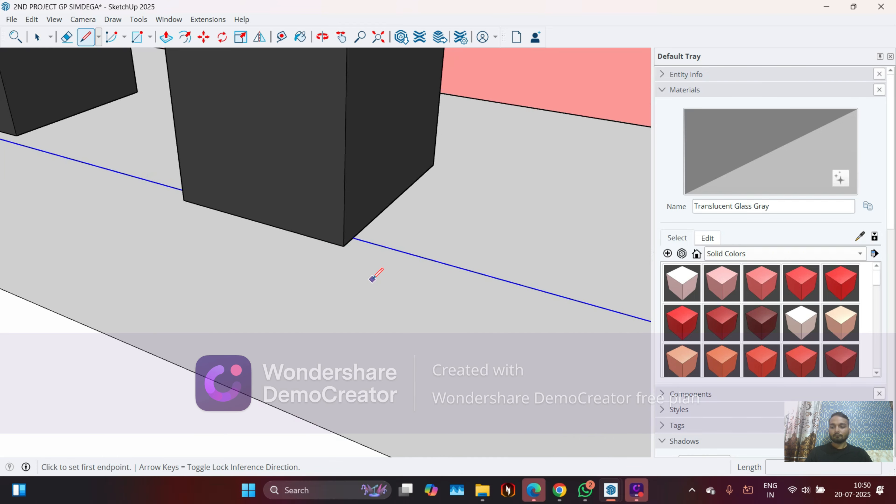
key("space")
Move both middle railing panels together about 1 9/16" inward along the green axis, away from the ledge line.
left_click(398, 237)
scroll(398, 242, "down", 3)
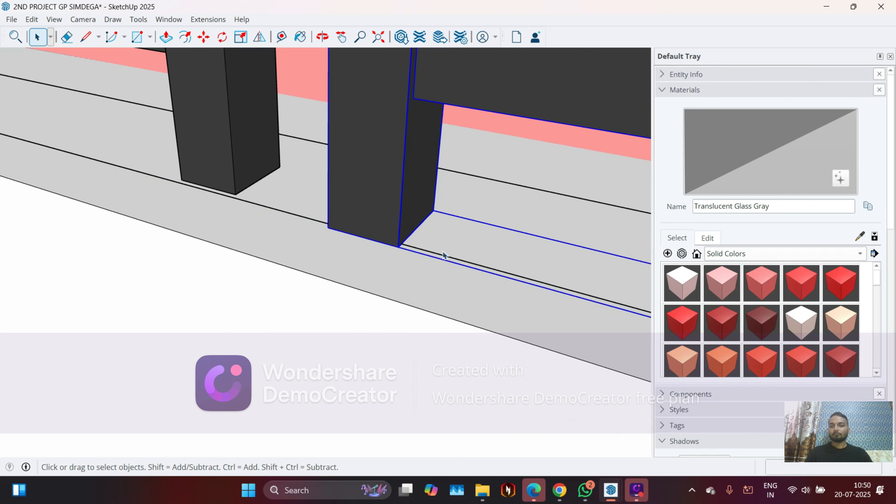
left_click(223, 176)
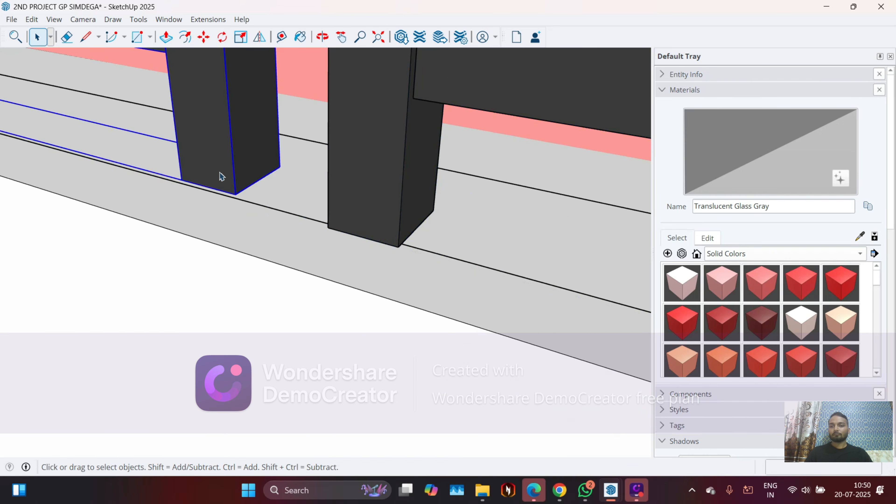
left_click(358, 171, "ctrl")
key("m")
left_click(349, 169)
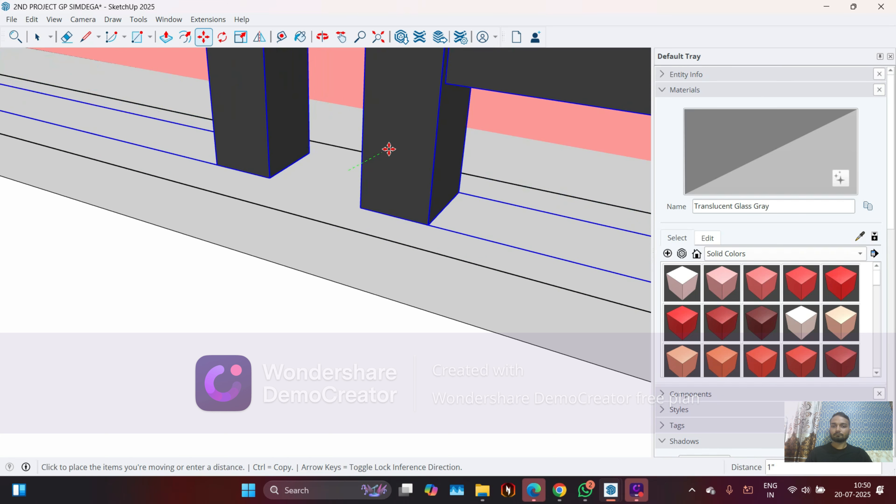
left_click(398, 143)
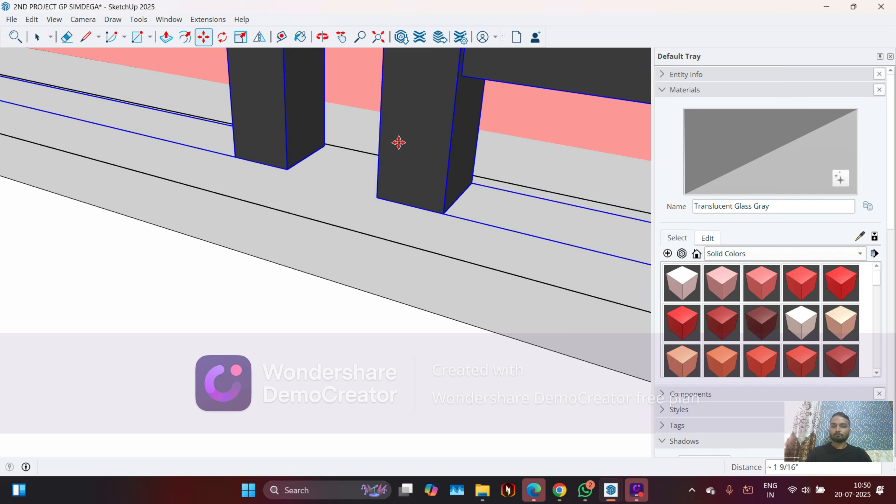
key("Escape")
Draw a line across the balcony ledge through the long ledge line's midpoint, between the two middle railing posts, from the outer to the inner edge.
key("space")
scroll(275, 219, "down", 3)
left_click(268, 210)
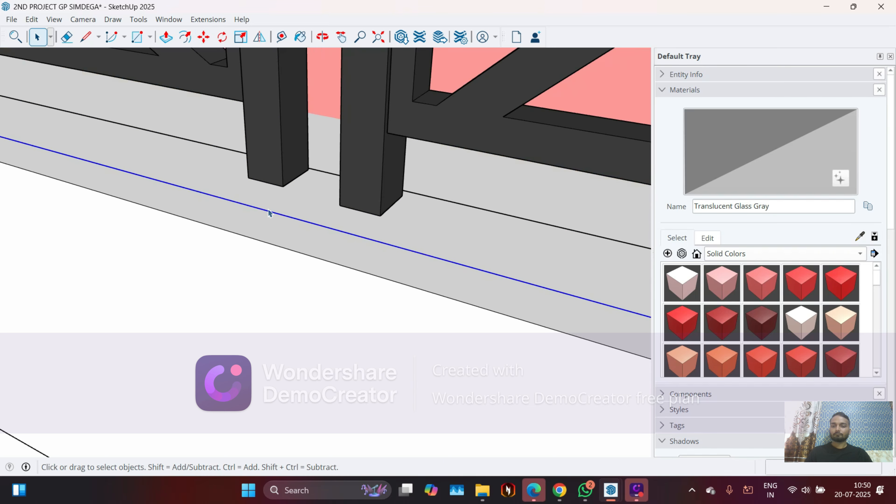
scroll(299, 185, "down", 6)
middle_click_drag(219, 199, 379, 180)
scroll(406, 195, "down", 3)
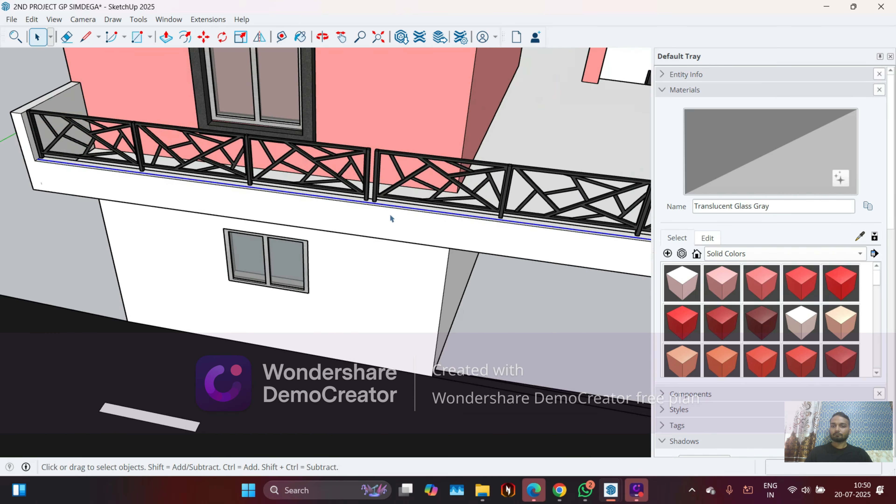
scroll(391, 218, "down", 3)
middle_click_drag(390, 218, 280, 216)
scroll(314, 252, "up", 6)
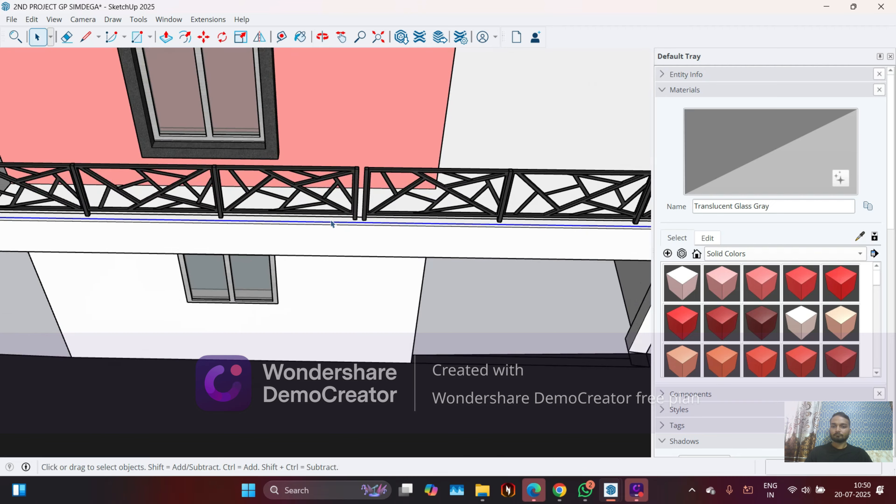
scroll(331, 223, "up", 4)
key("l")
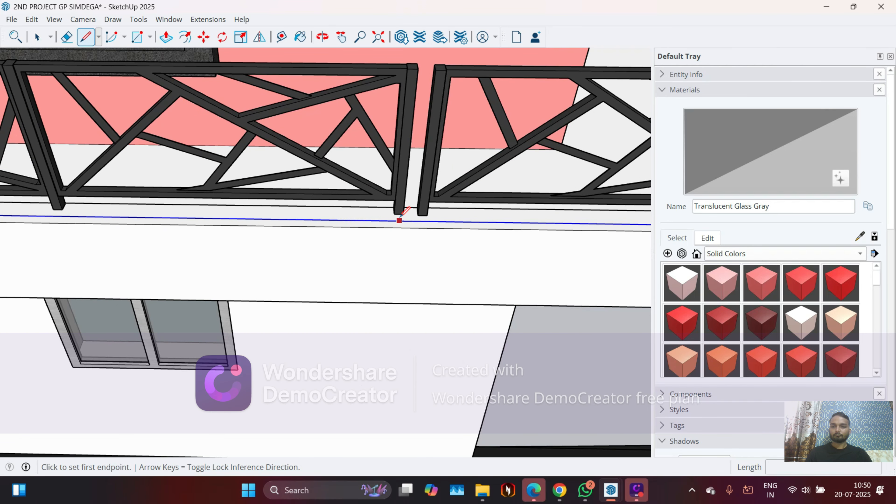
left_click(410, 220)
scroll(412, 226, "up", 5)
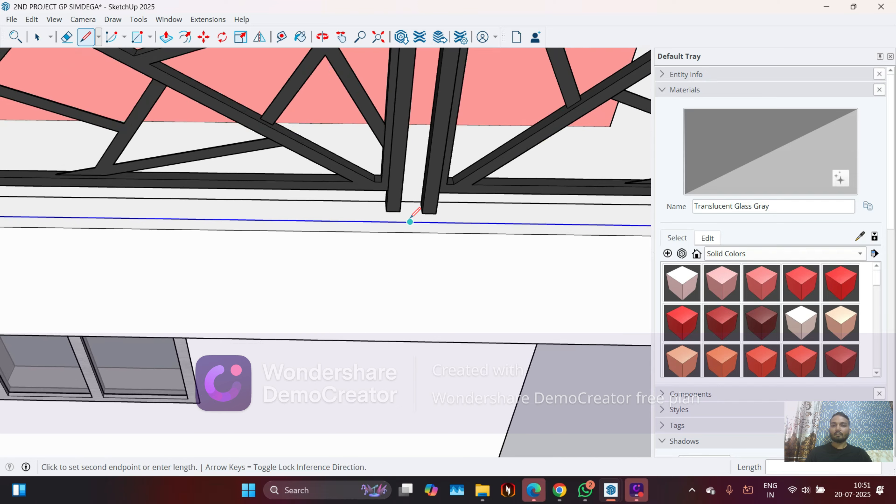
scroll(412, 234, "up", 4)
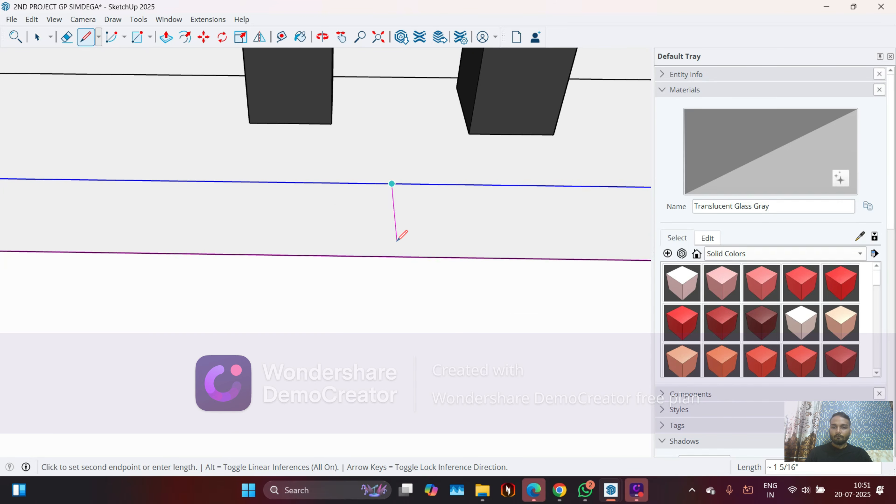
left_click(397, 256)
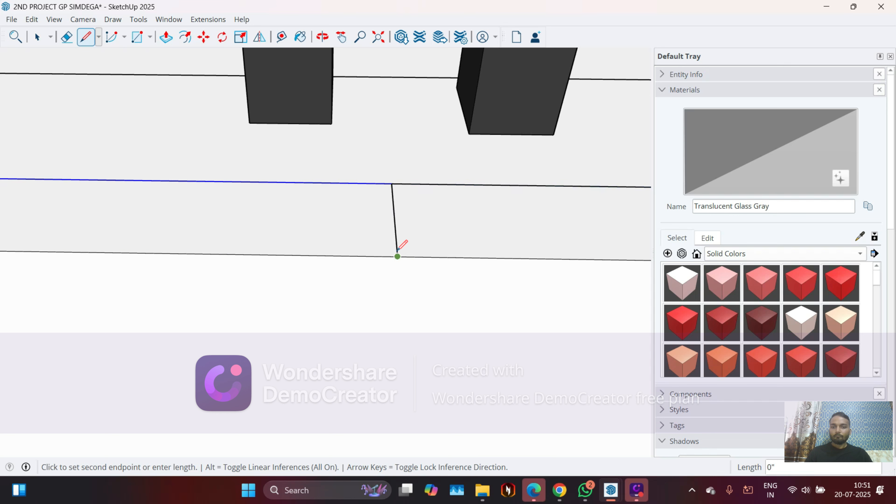
left_click(384, 78)
key("space")
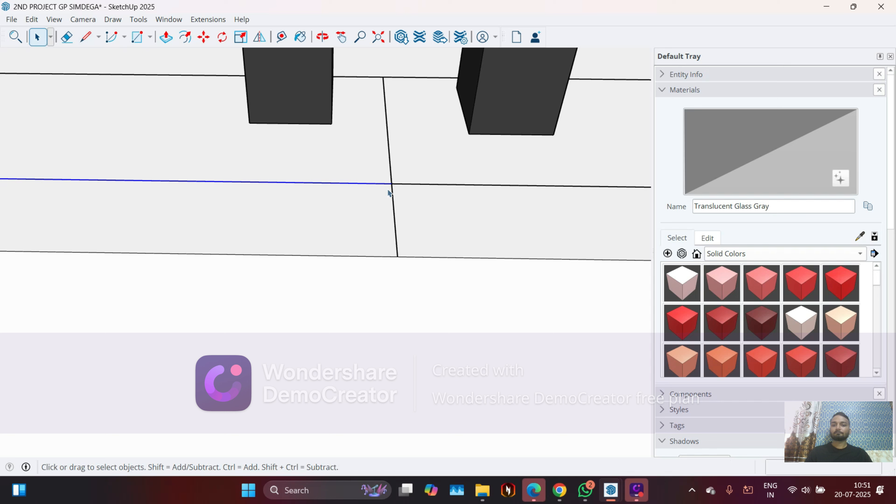
Erase the long line along the balcony ledge and select the cross line between the two middle railing posts.
key("e")
left_click(420, 184)
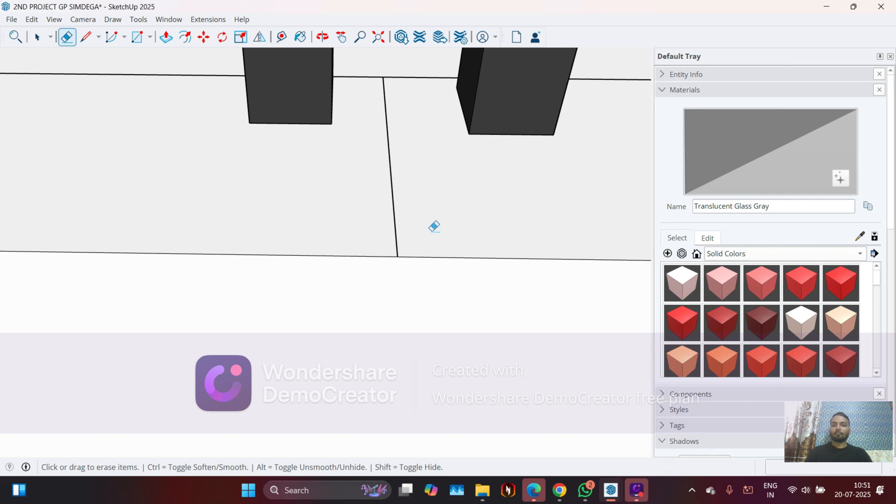
key("space")
left_click(393, 179)
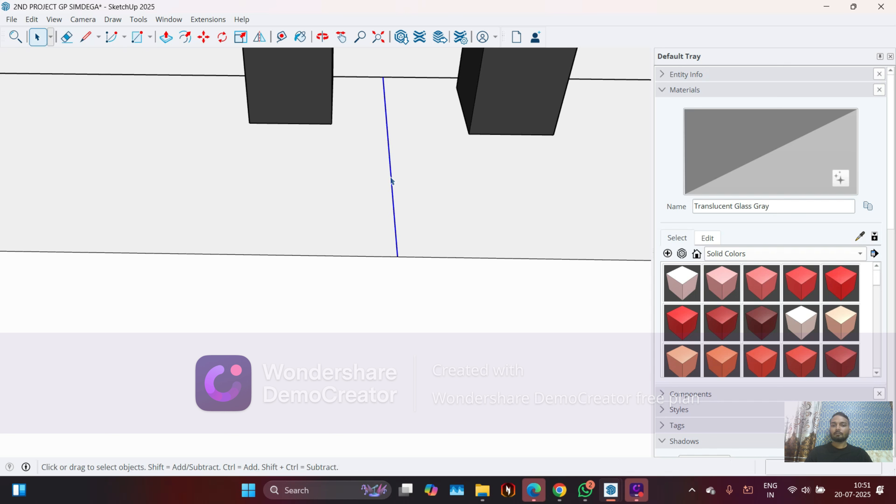
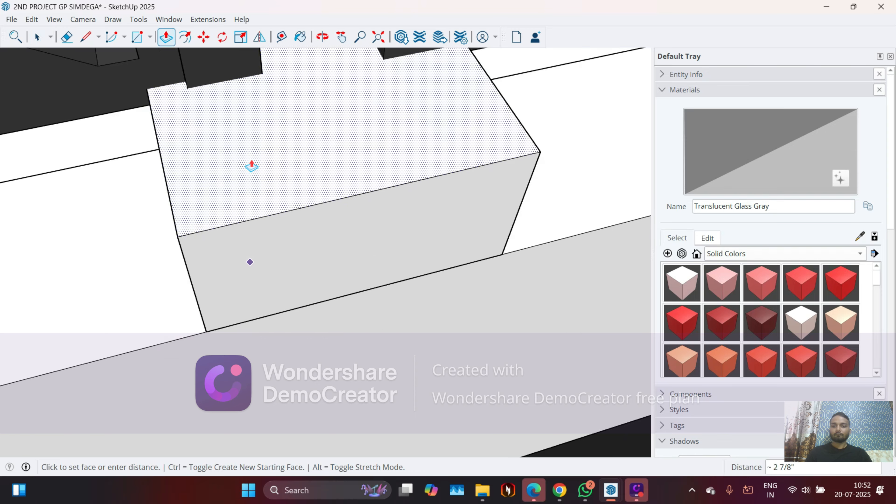
Extrude the post's base between the two middle railing panels upward by 2'.
scroll(257, 175, "down", 2)
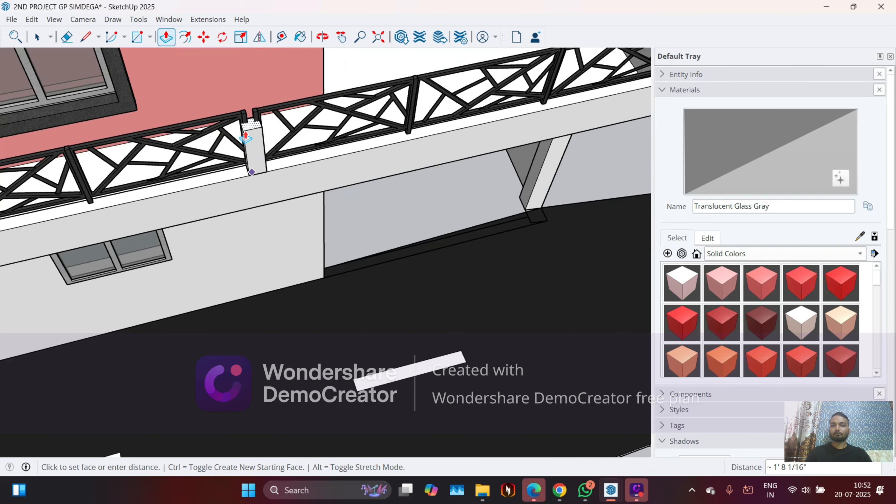
scroll(236, 122, "up", 8)
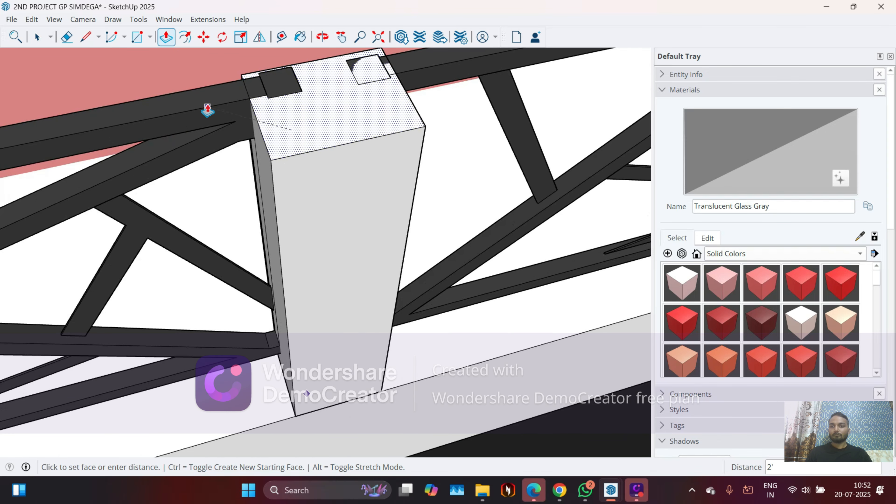
type("2'")
key("Return")
scroll(208, 136, "down", 6)
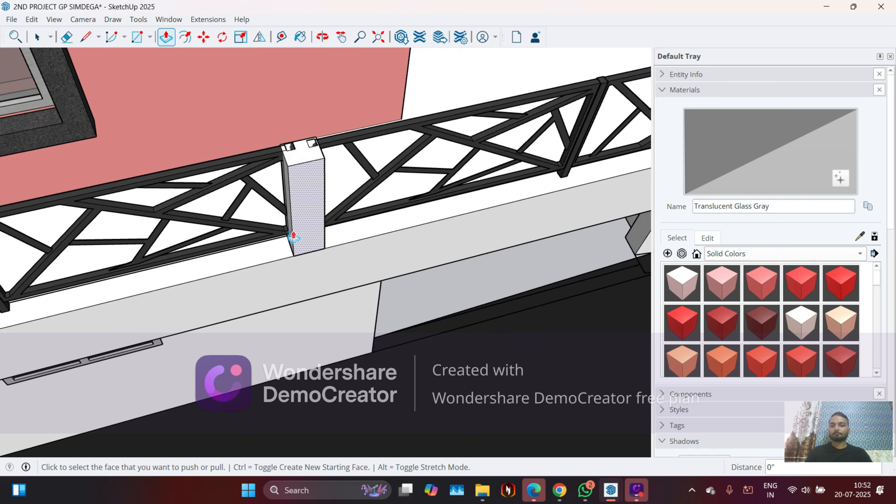
Scale the left railing section to about 0.99 in red and blue so its end stops at the white post's side face.
middle_click_drag(311, 198, 220, 200)
key("space")
left_click(219, 178)
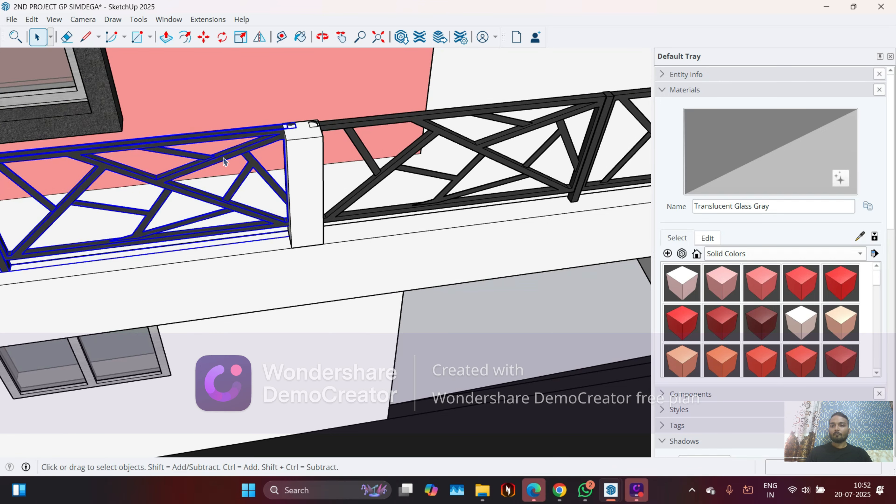
middle_click_drag(230, 162, 315, 172)
key("s")
scroll(312, 166, "up", 3)
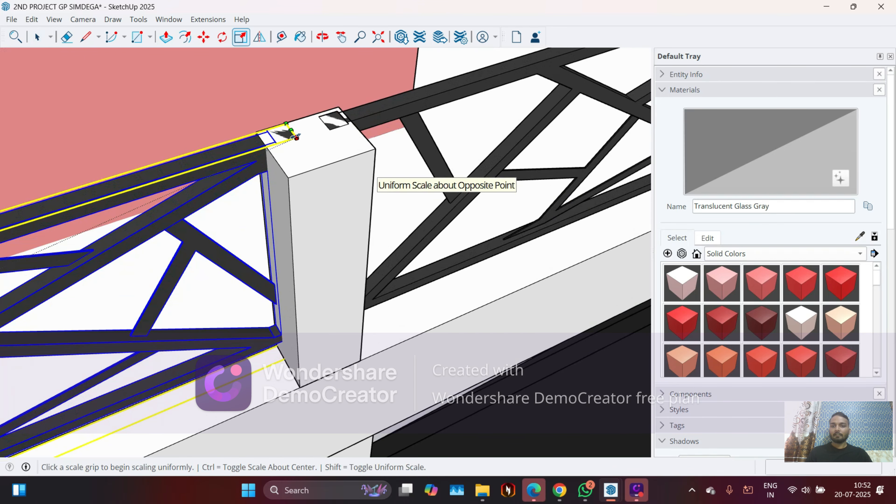
left_click(290, 135)
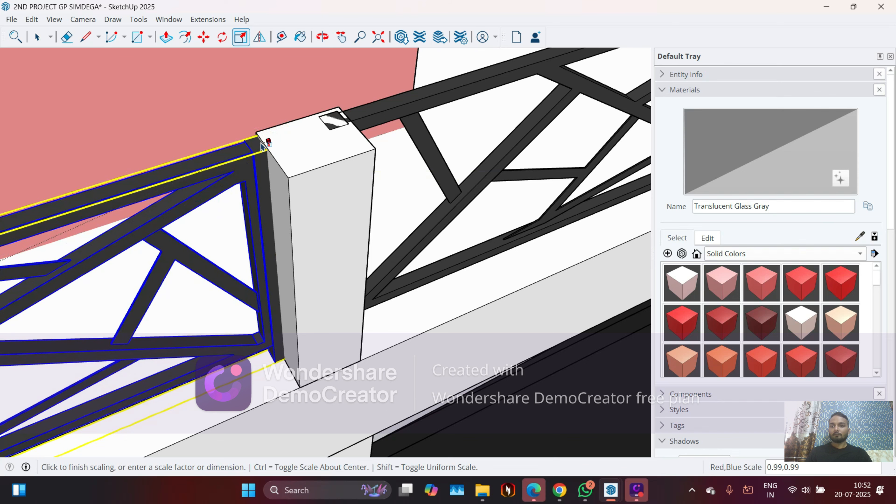
left_click(261, 146)
middle_click_drag(261, 145, 291, 204)
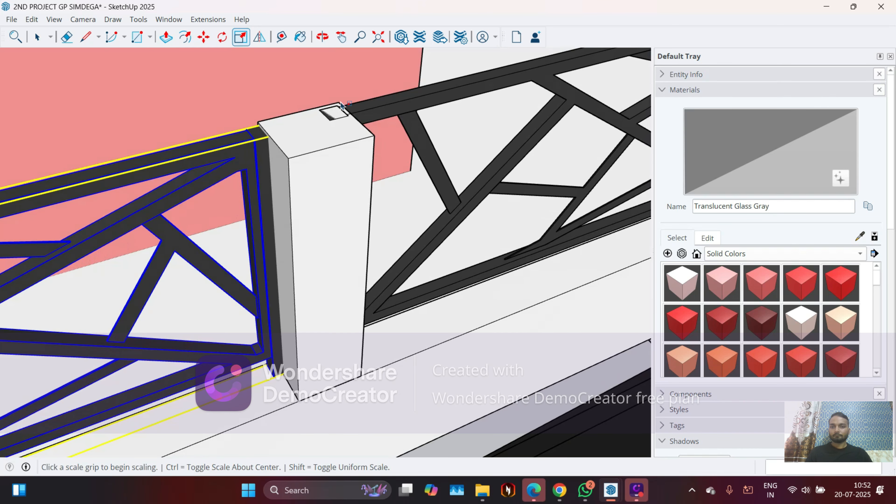
key("ctrl+t")
Scale the right railing section to about 0.99 in red and 1.00 in blue so its end stops at the white post.
key("space")
left_click(389, 111)
key("s")
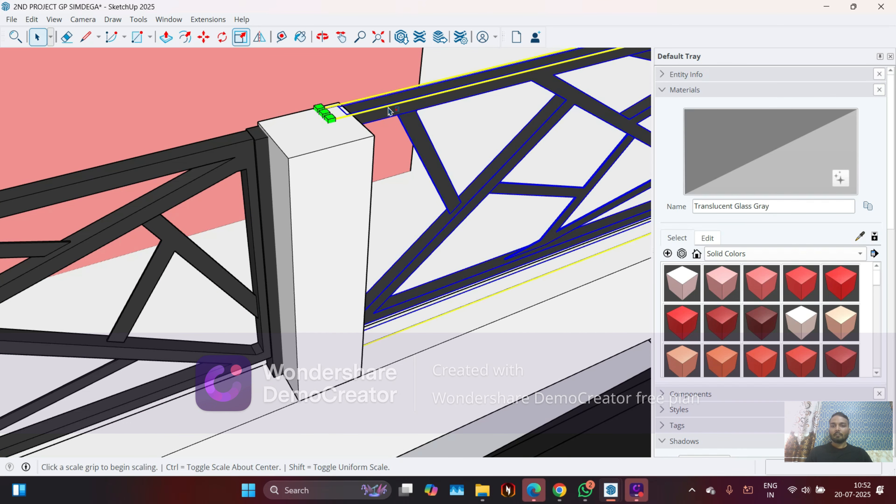
left_click(325, 119)
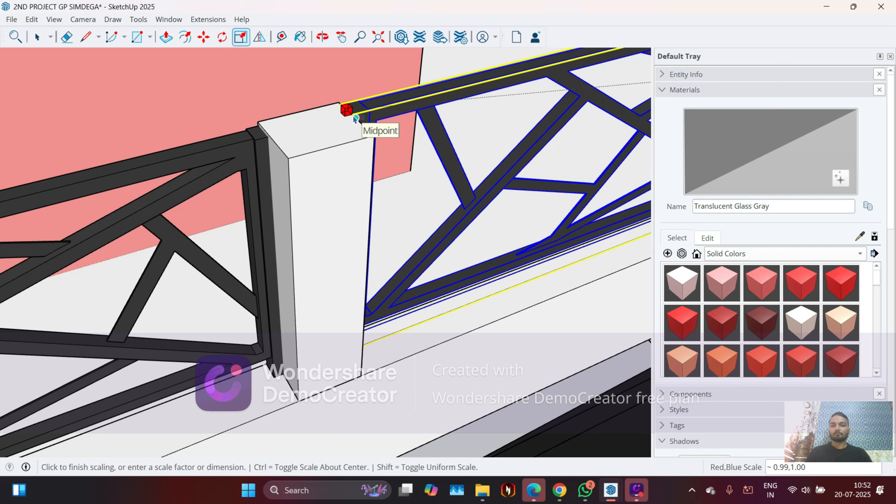
left_click(356, 118)
middle_click_drag(355, 119, 292, 189)
key("ctrl+t")
key("space")
Examine how the left railing section's end post meets the top corner of the white post.
scroll(305, 176, "up", 6)
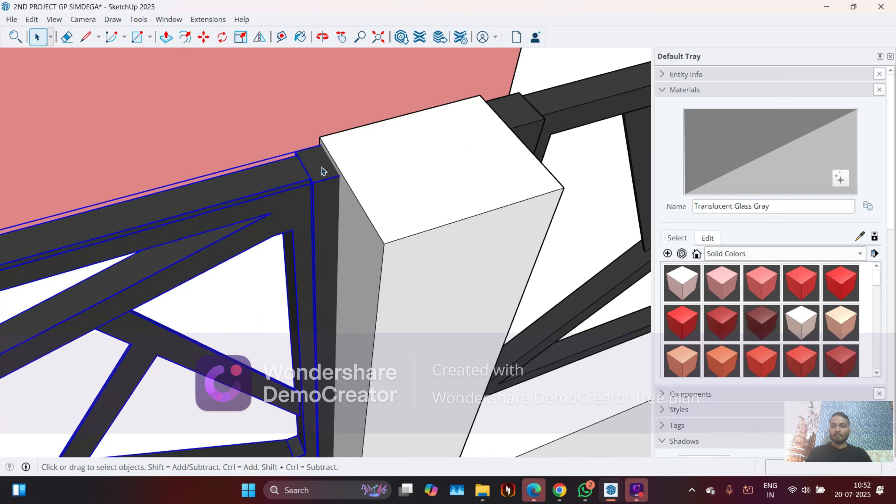
scroll(336, 167, "up", 3)
key("m")
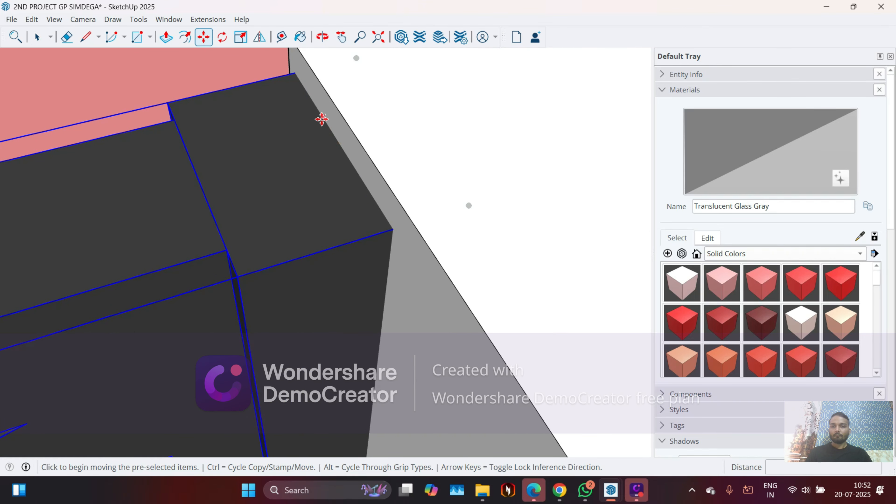
key("s")
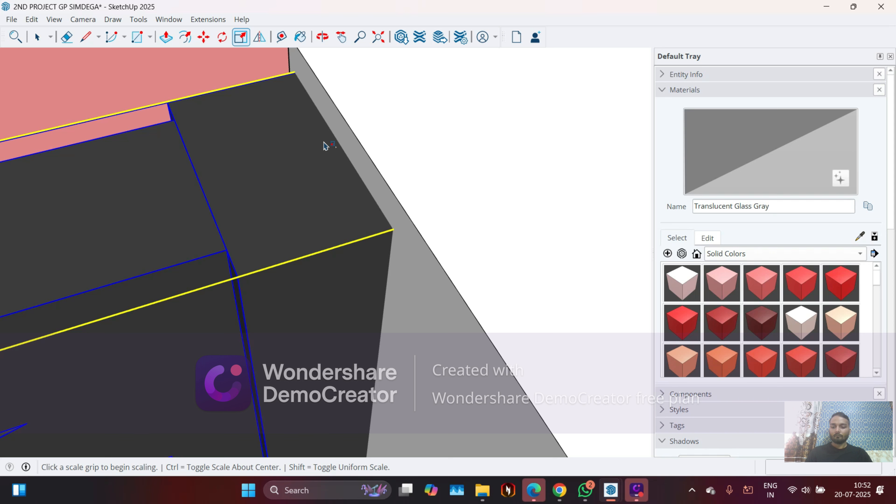
key("m")
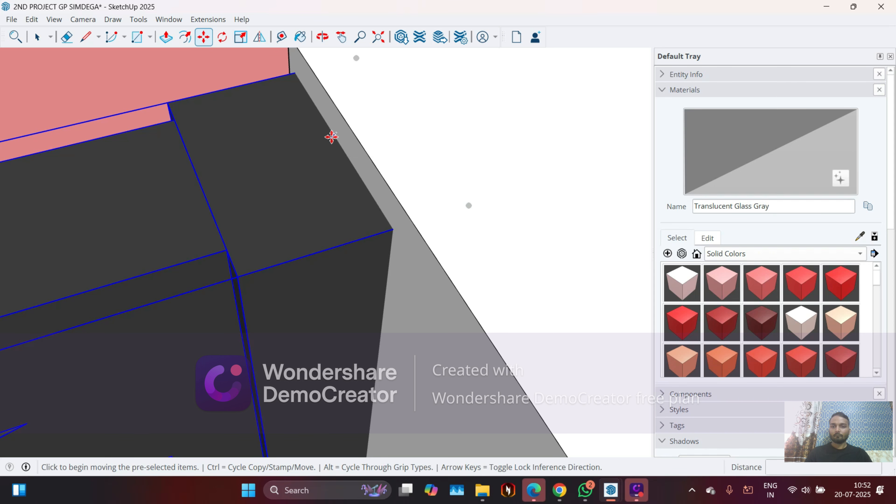
middle_click_drag(357, 195, 290, 137)
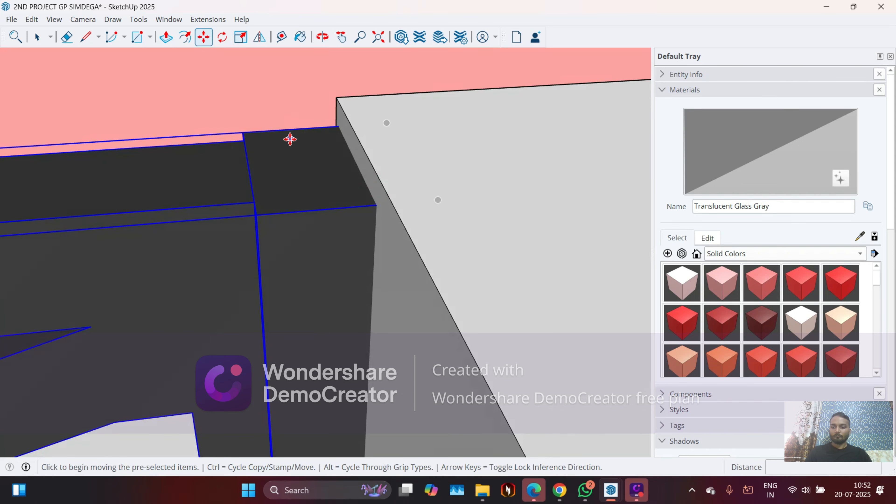
key("space")
left_click(302, 208)
triple_click(302, 210)
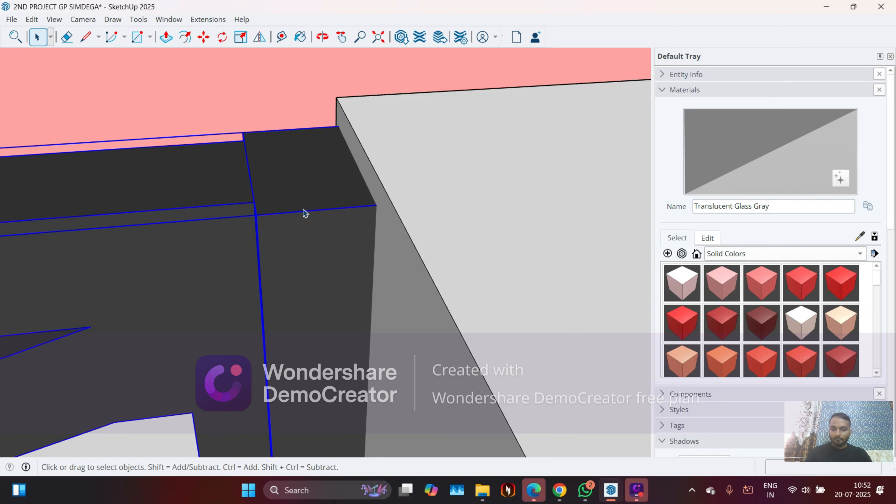
Try to scale the left railing section in red and blue together from its upper end beside the white post.
key("s")
middle_click_drag(328, 216, 385, 270)
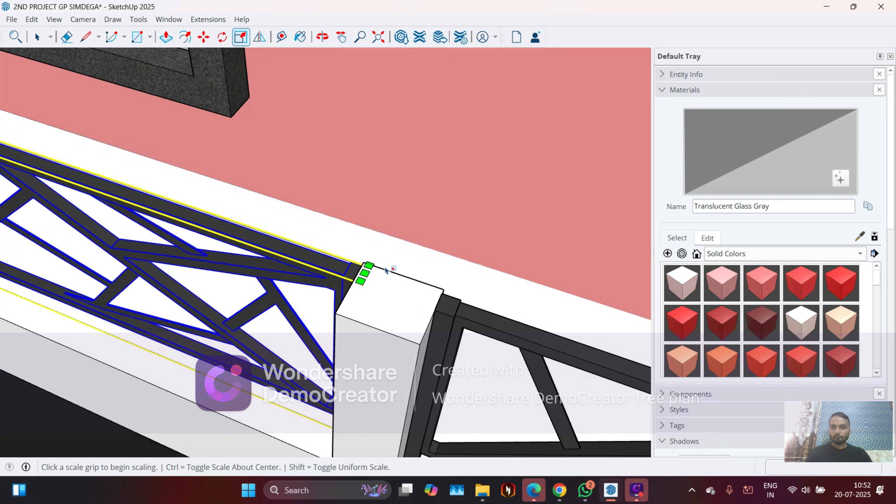
left_click(366, 276)
left_click(280, 243)
scroll(275, 378, "up", 2)
scroll(277, 377, "down", 2)
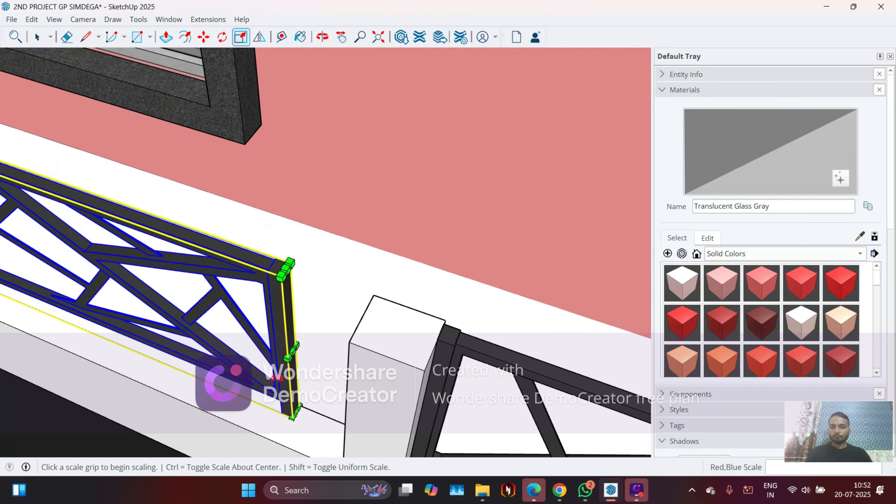
Stretch the left railing section along the red axis until its end meets the white post.
scroll(277, 378, "up", 3)
left_click(271, 333)
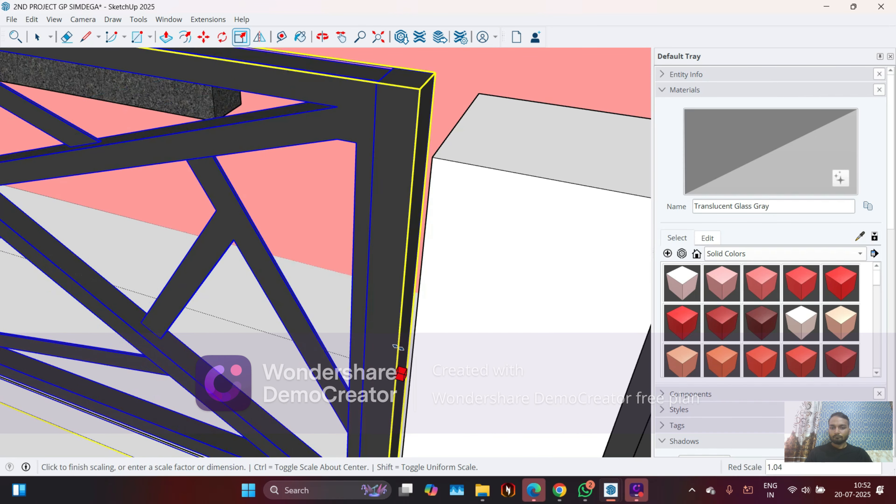
left_click(435, 353)
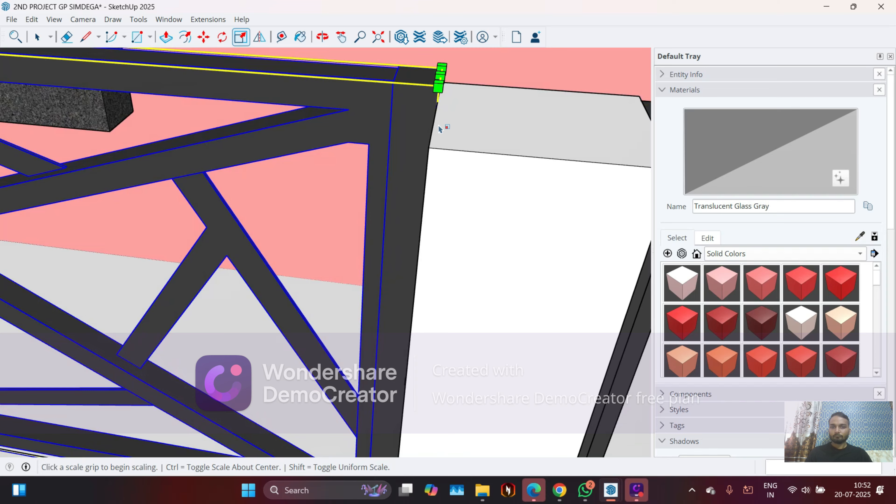
Scale the left railing section's height along the blue axis to match the top of the white post.
scroll(438, 126, "down", 8)
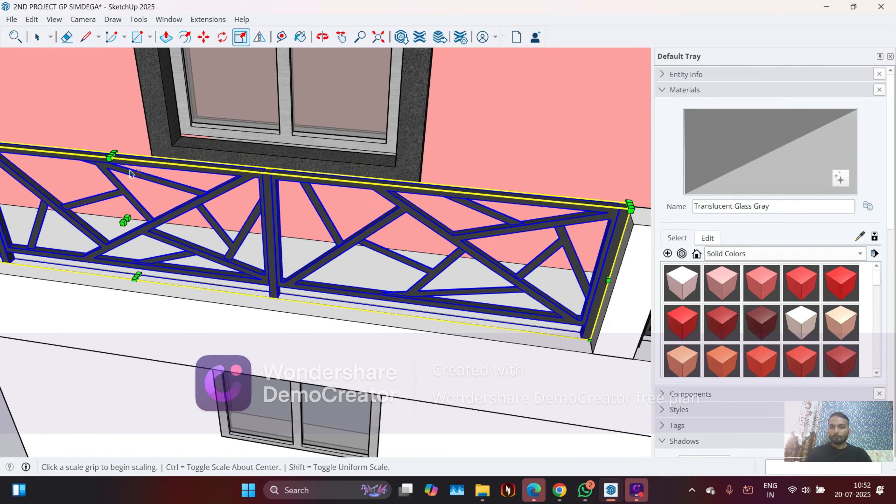
scroll(129, 170, "up", 5)
left_click(176, 170)
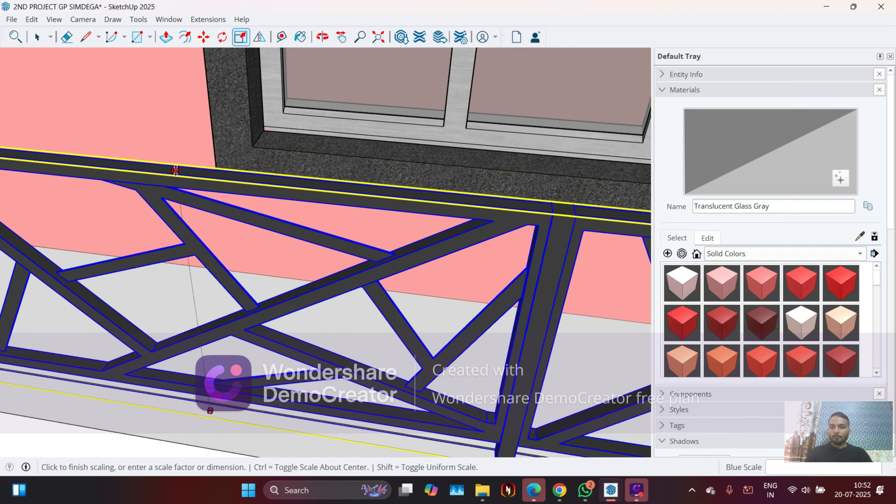
scroll(176, 171, "down", 6)
scroll(582, 231, "up", 4)
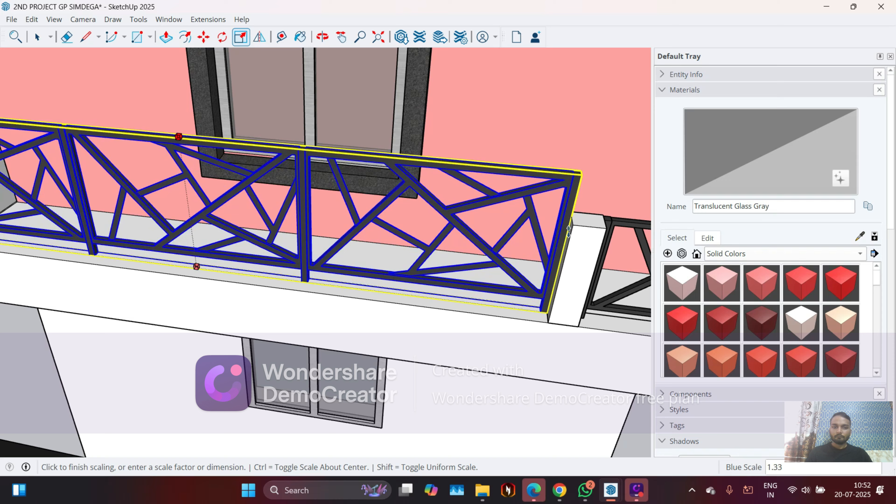
left_click(584, 226)
Check the height of the left railing section's end post against the top of the white post.
scroll(421, 245, "down", 3)
middle_click_drag(421, 245, 501, 317)
scroll(491, 173, "up", 7)
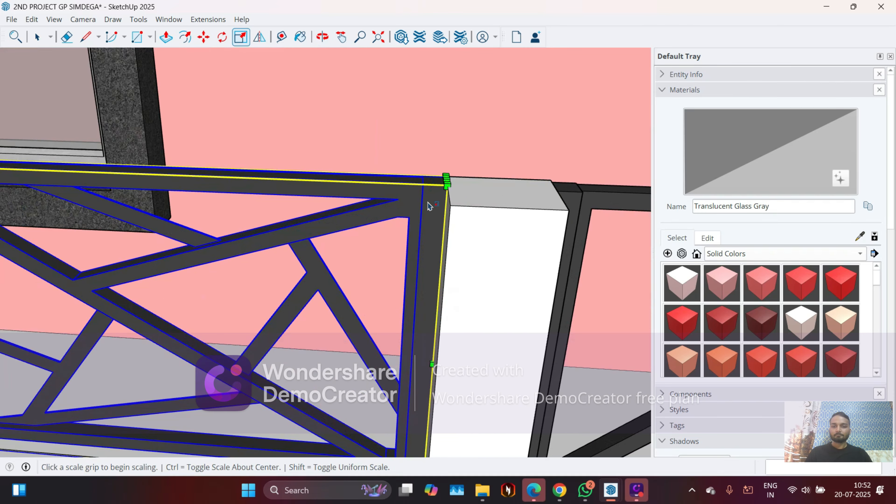
key("Escape")
middle_click_drag(426, 206, 423, 270)
scroll(413, 175, "up", 5)
key("space")
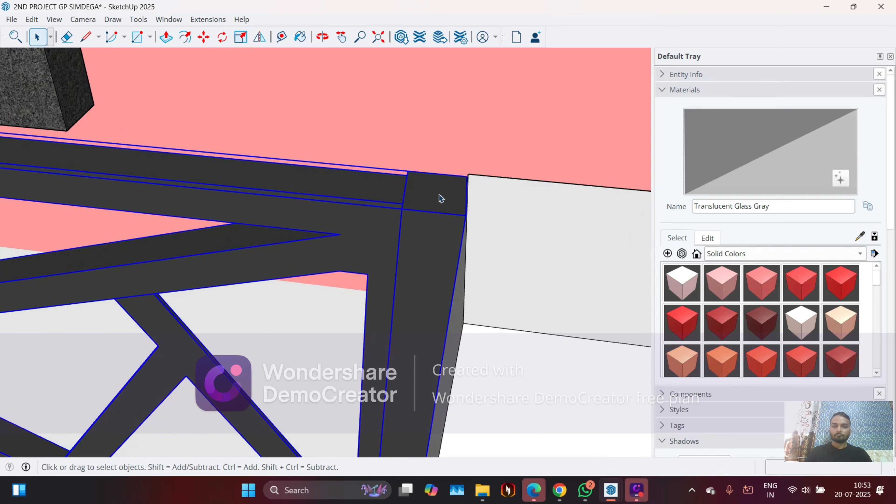
Move the left railing section slightly forward along the side face of the white post, towards the balcony's outer edge, and deselect it.
middle_click_drag(440, 197, 479, 231)
scroll(386, 143, "up", 5)
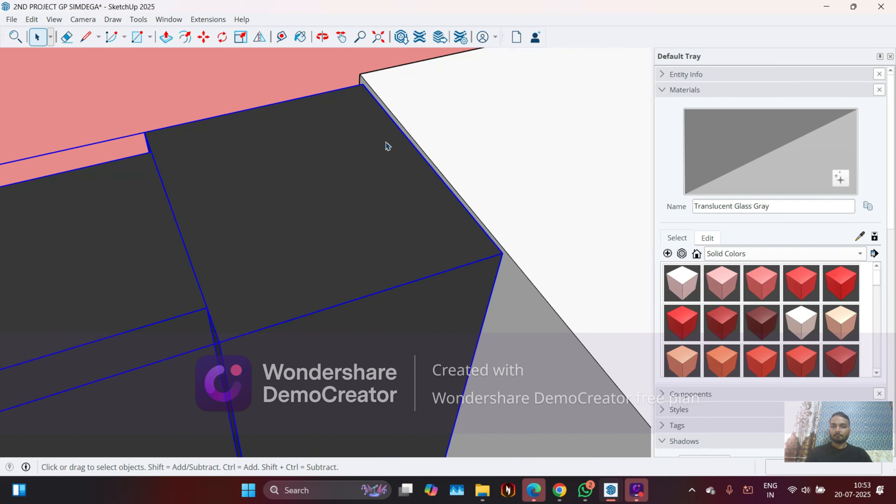
scroll(388, 146, "up", 2)
key("m")
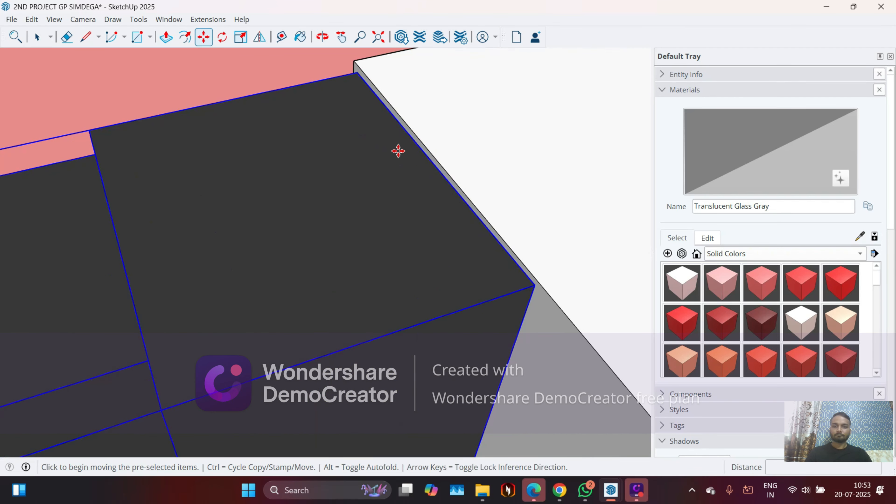
left_click(429, 162)
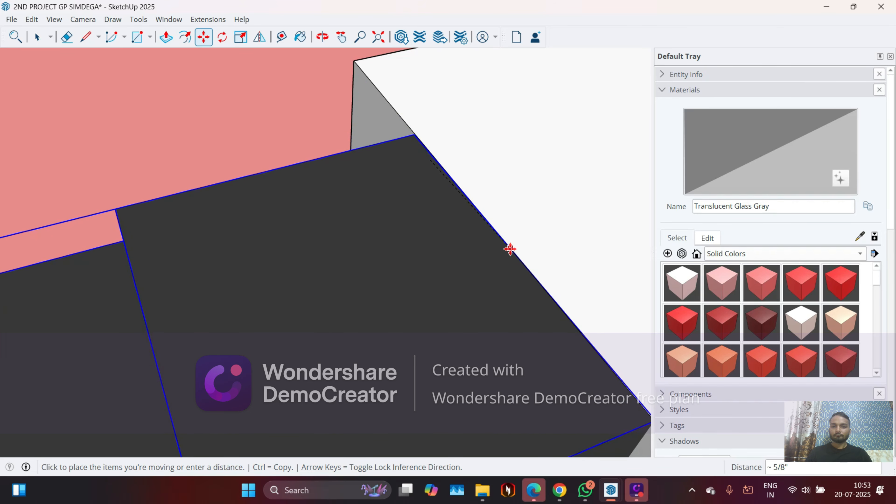
scroll(482, 225, "down", 6)
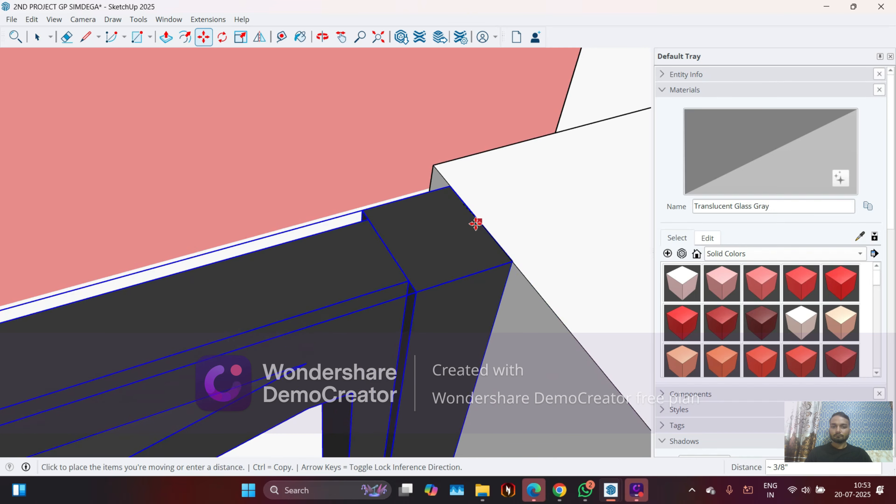
left_click(511, 263)
scroll(406, 243, "down", 8)
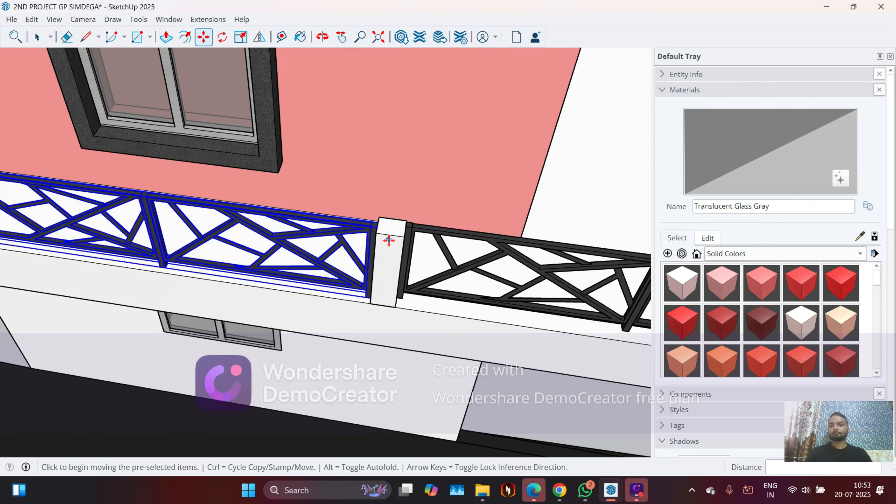
scroll(384, 251, "down", 4)
middle_click_drag(366, 286, 266, 154)
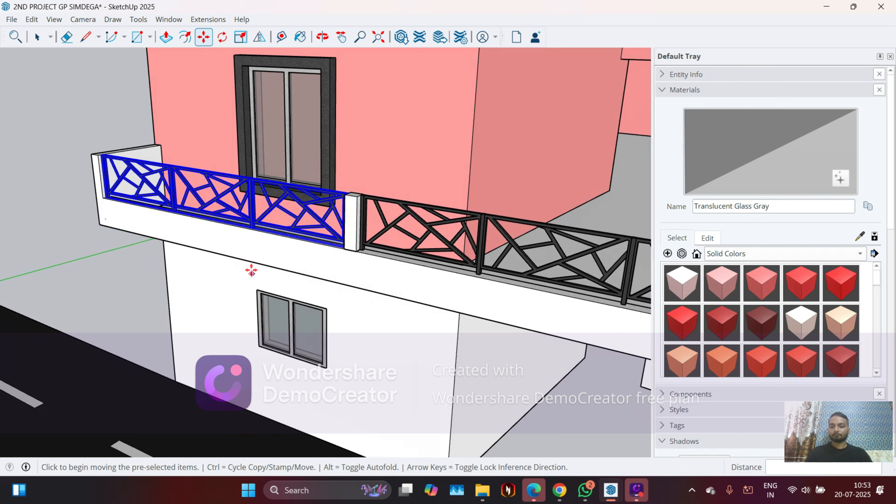
middle_click_drag(274, 296, 233, 260)
key("ctrl+t")
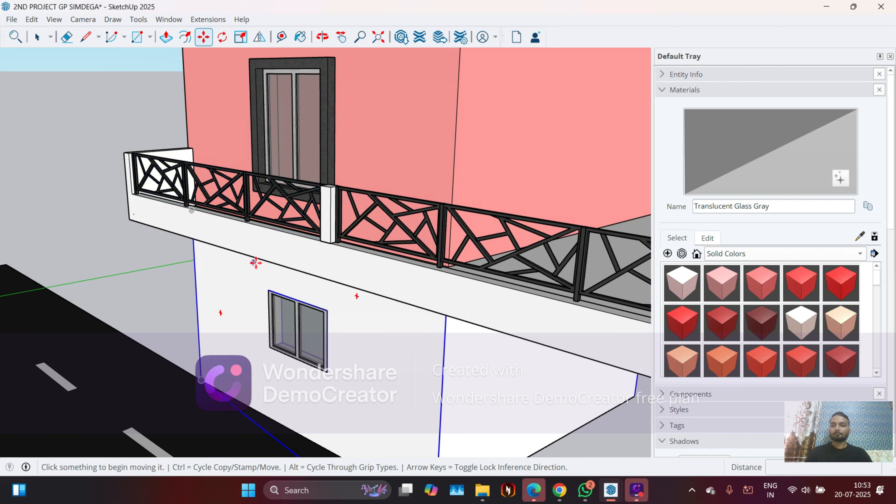
Select the right railing section and move it slightly forward along the opposite side face of the white post.
middle_click_drag(336, 250, 301, 250)
middle_click_drag(302, 215, 374, 252)
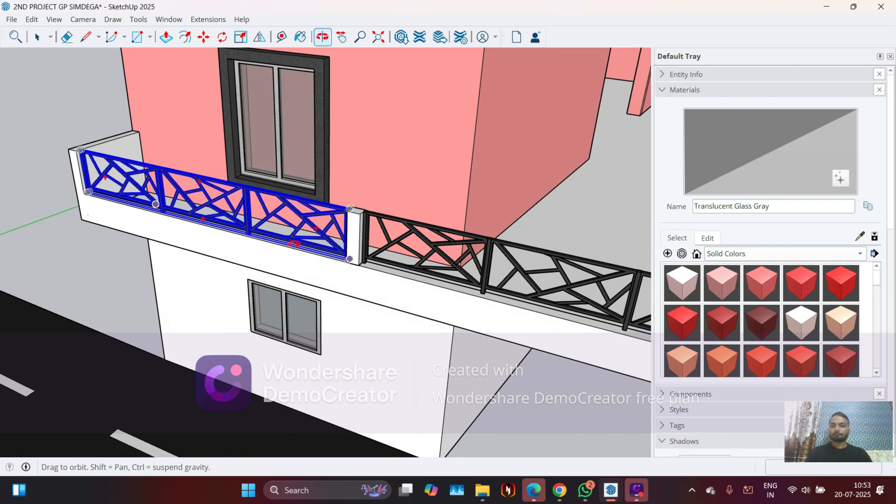
scroll(383, 222, "up", 8)
middle_click_drag(330, 226, 356, 216)
scroll(360, 215, "up", 5)
key("space")
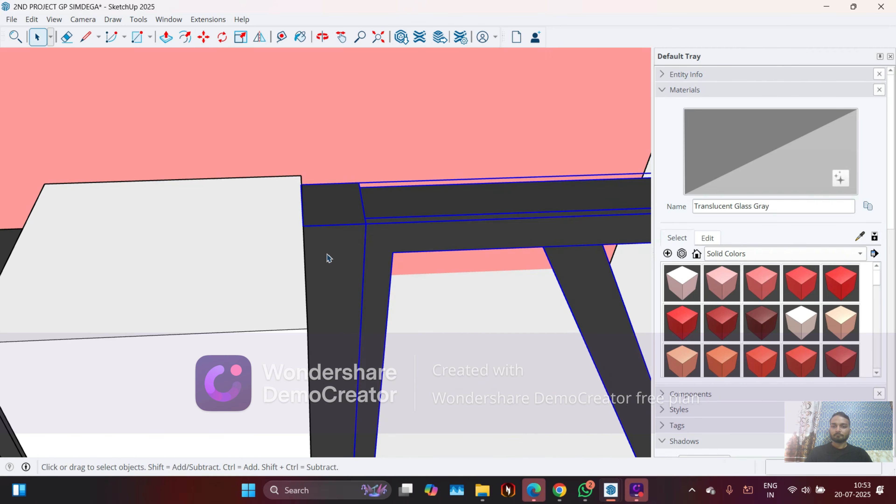
scroll(339, 205, "up", 5)
key("m")
scroll(320, 204, "up", 4)
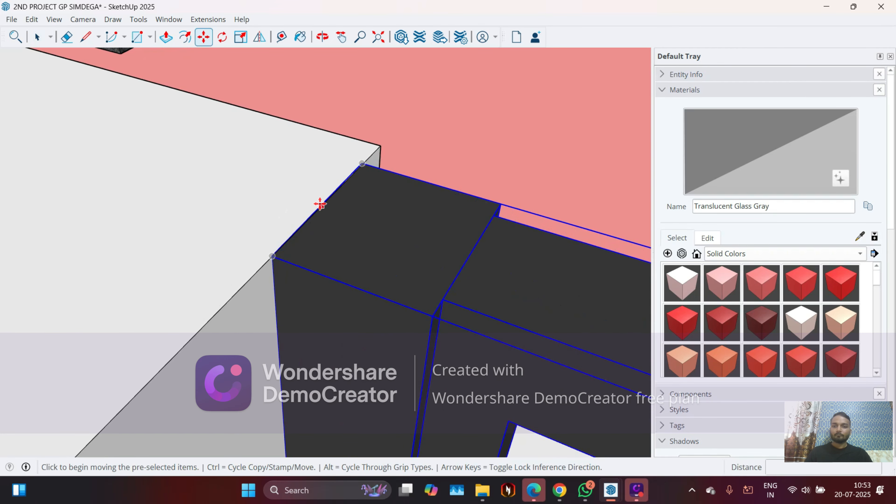
scroll(332, 198, "up", 5)
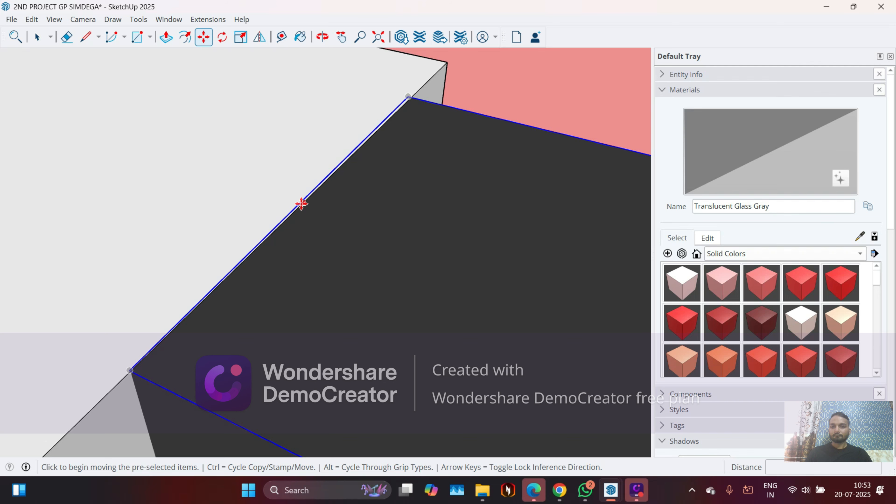
middle_click_drag(296, 210, 270, 208)
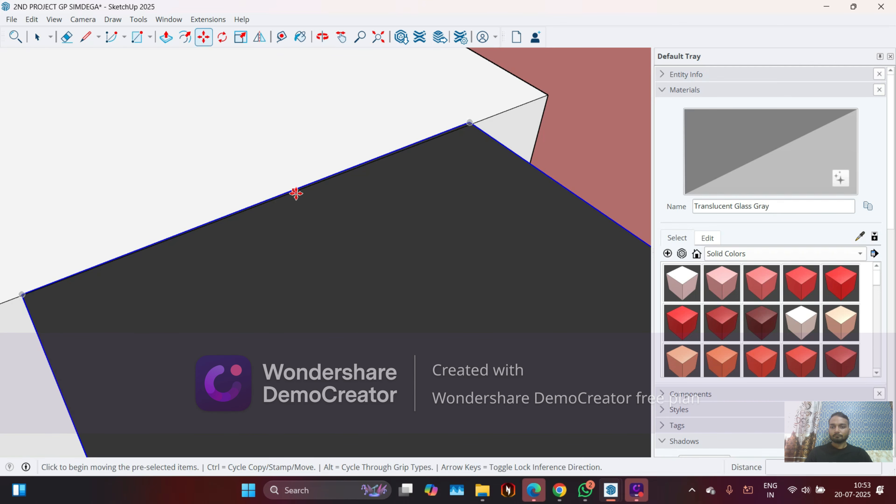
left_click(278, 194)
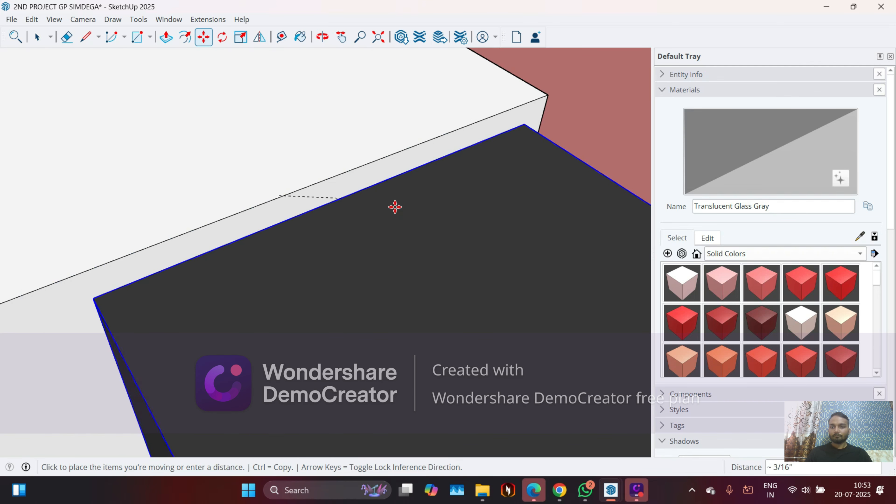
scroll(392, 217, "down", 5)
middle_click_drag(376, 242, 416, 212)
scroll(417, 211, "down", 4)
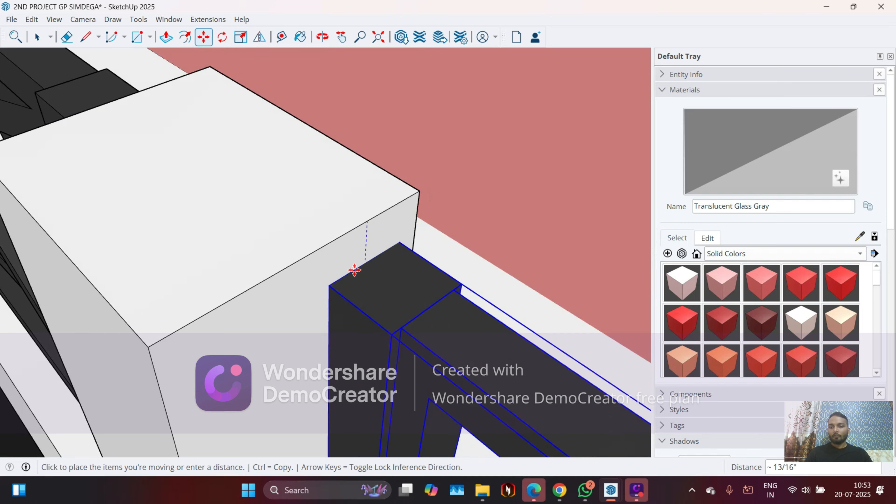
left_click(303, 258)
scroll(297, 140, "down", 10)
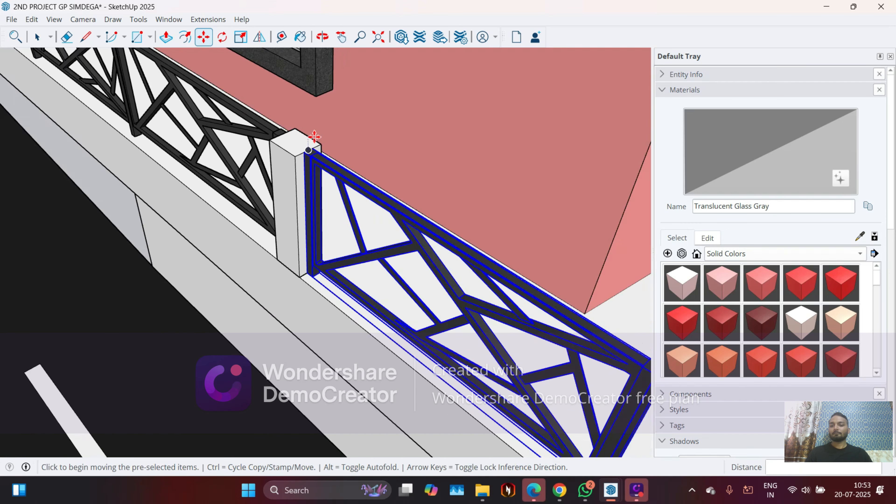
scroll(303, 133, "down", 5)
key("Escape")
key("space")
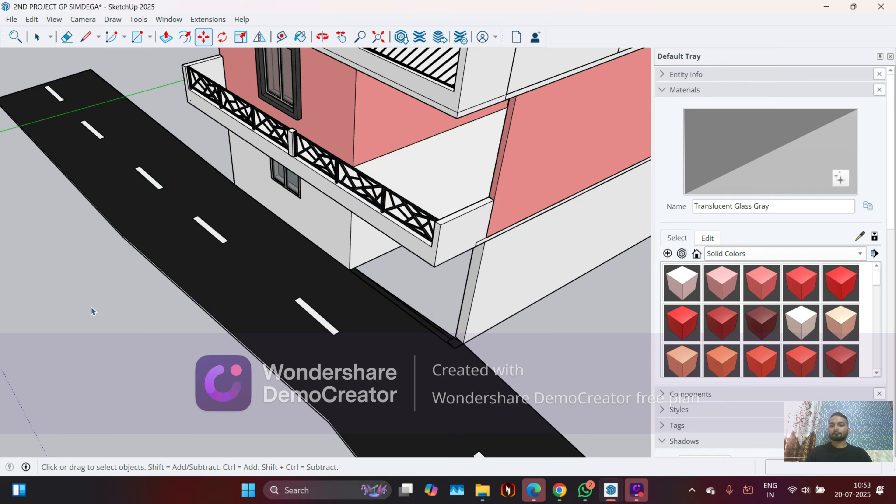
Examine the front balcony with its railings and white post, and the ground-floor window below it, from several angles.
middle_click_drag(91, 310, 211, 88)
scroll(225, 187, "up", 3)
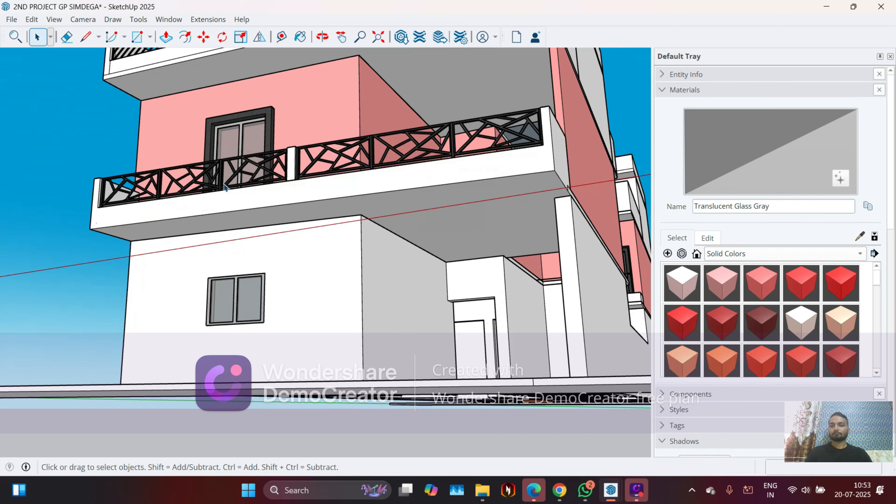
middle_click_drag(262, 194, 199, 240)
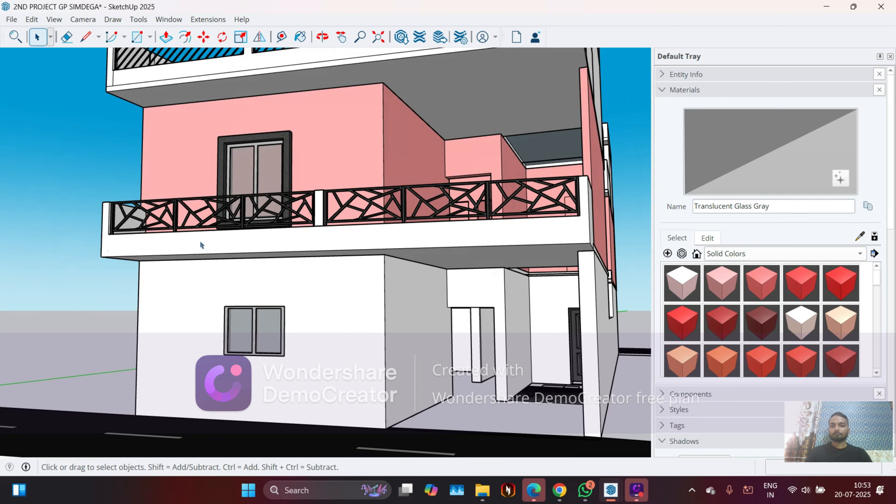
scroll(230, 308, "up", 3)
scroll(231, 311, "up", 2)
scroll(173, 327, "down", 4)
middle_click_drag(172, 328, 356, 384)
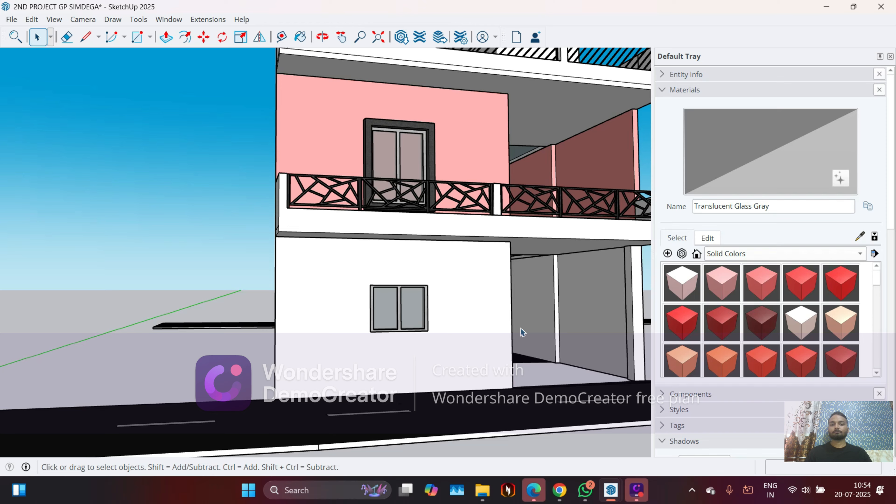
scroll(468, 293, "up", 6)
middle_click_drag(310, 282, 298, 279)
scroll(318, 287, "down", 4)
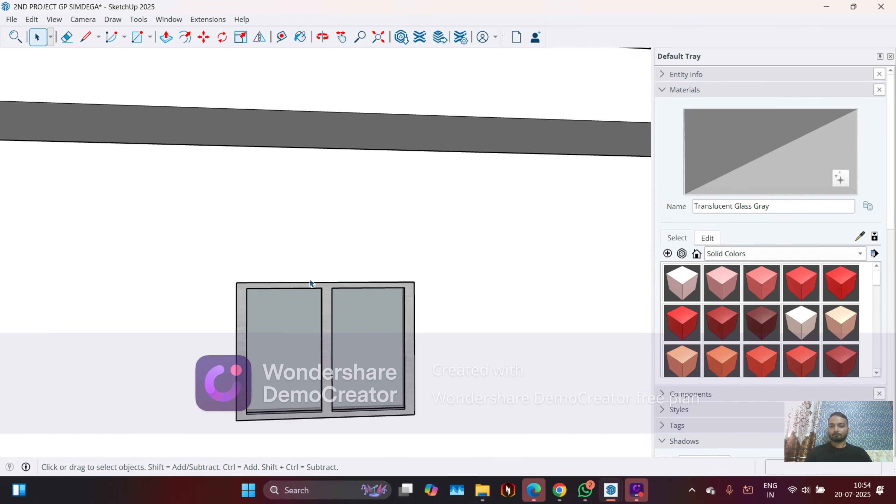
scroll(382, 274, "up", 4)
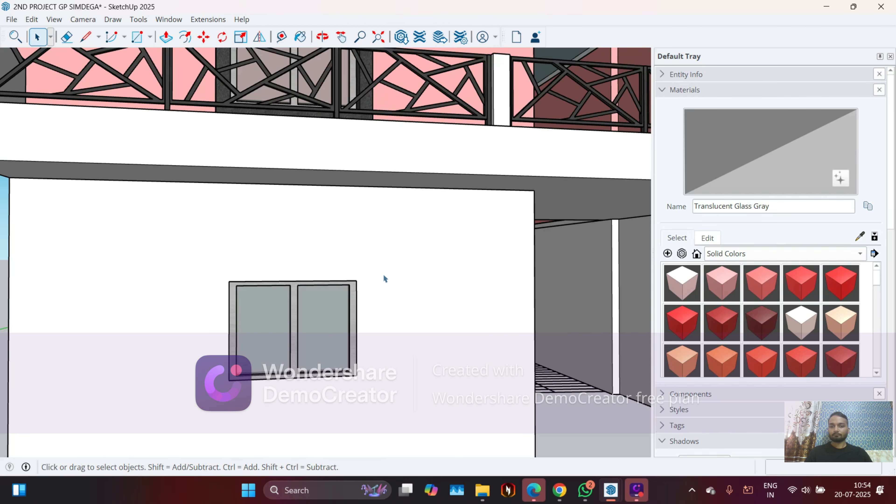
scroll(381, 272, "down", 3)
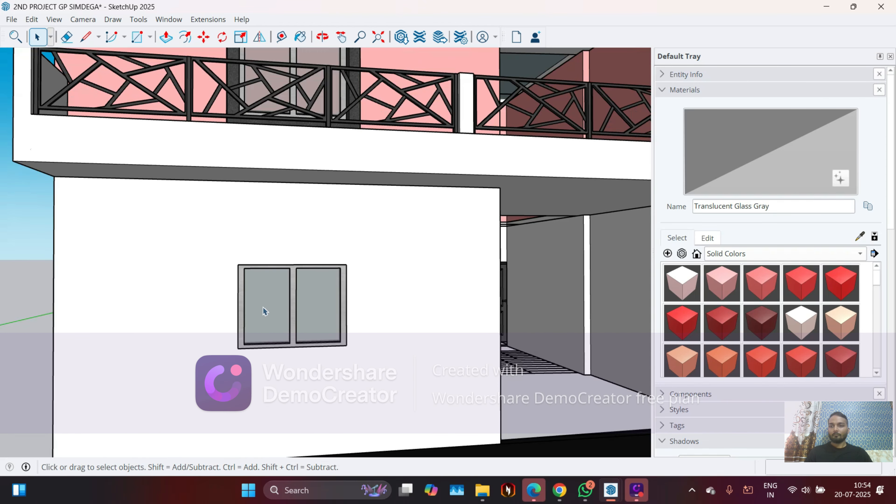
Draw a rectangle about 4' 9/16" by 2 1/8" on the wall directly below the ground-floor window frame.
left_click(142, 38)
scroll(292, 366, "up", 5)
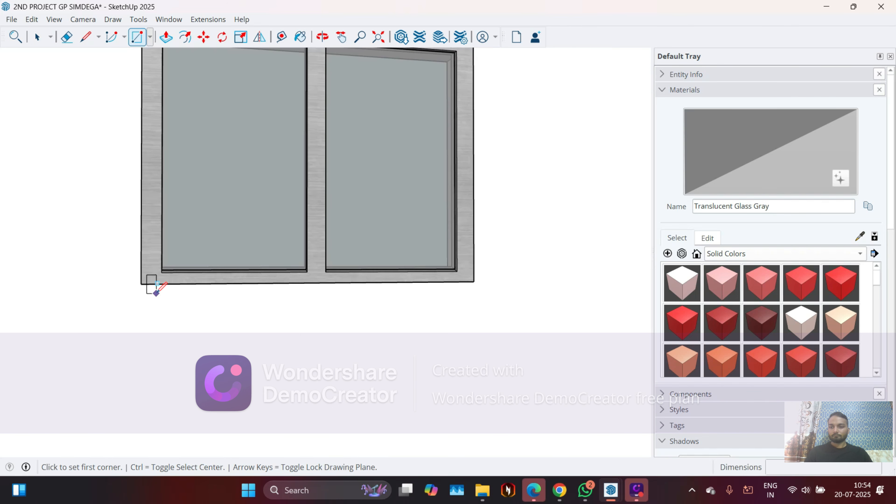
left_click(141, 283)
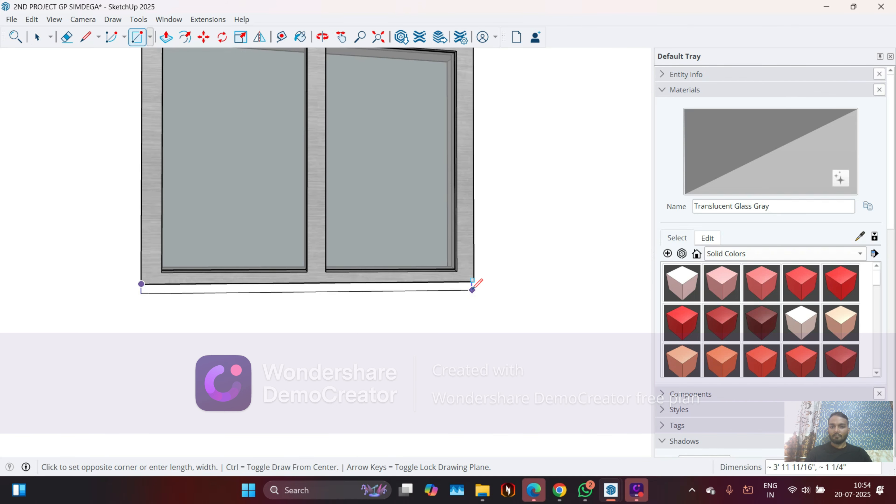
left_click(477, 295)
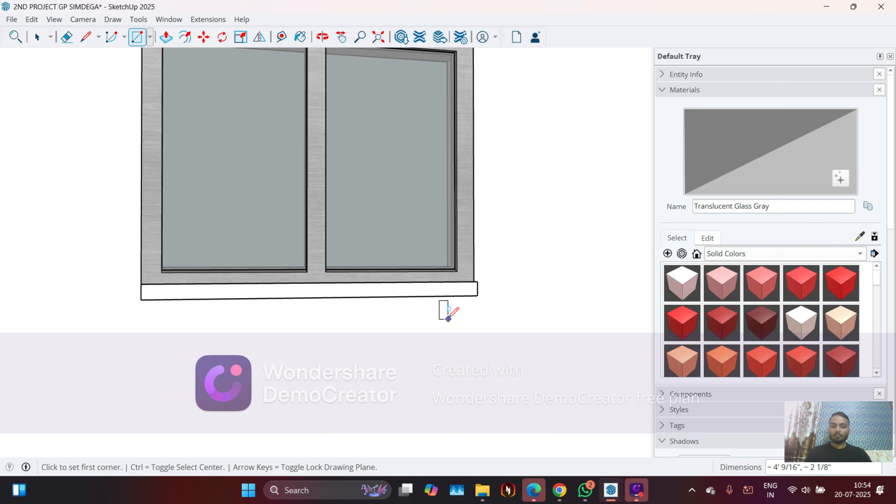
Push/Pull the rectangle below the ground-floor window outward 12" to form a sill slab.
key("p")
middle_click_drag(468, 304, 443, 340)
left_click(444, 340)
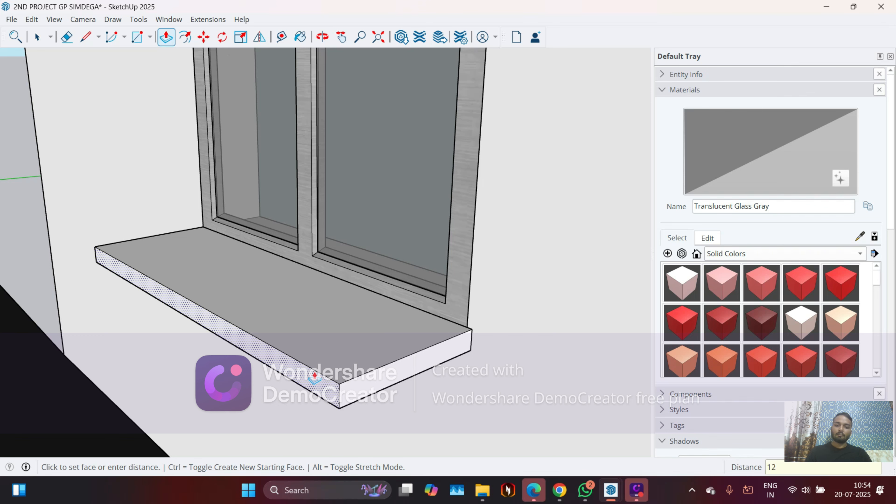
key("Return")
Push the sill's right end face in about 1/2" to line up with the window frame's outer edge.
scroll(418, 307, "down", 3)
middle_click_drag(382, 354, 347, 338)
scroll(422, 340, "up", 2)
middle_click_drag(405, 312, 528, 345)
scroll(528, 345, "up", 3)
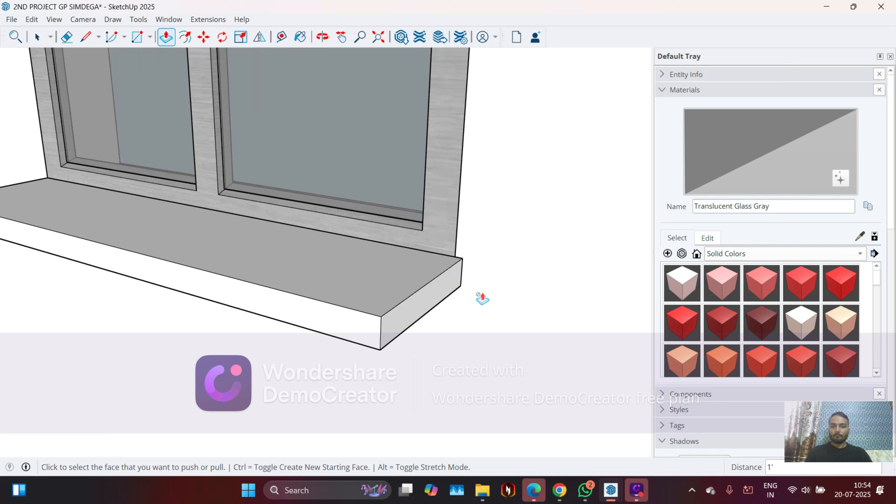
left_click(454, 297)
scroll(451, 276, "up", 3)
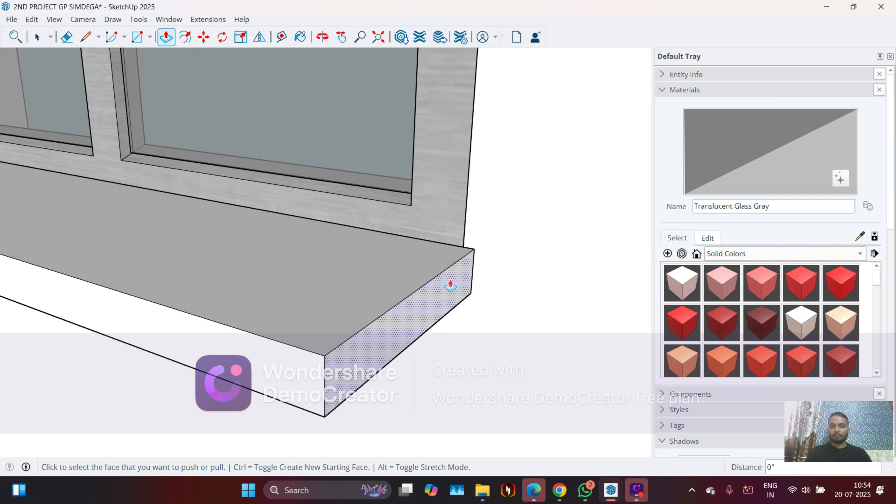
left_click(452, 283)
left_click(465, 203)
scroll(501, 277, "down", 3)
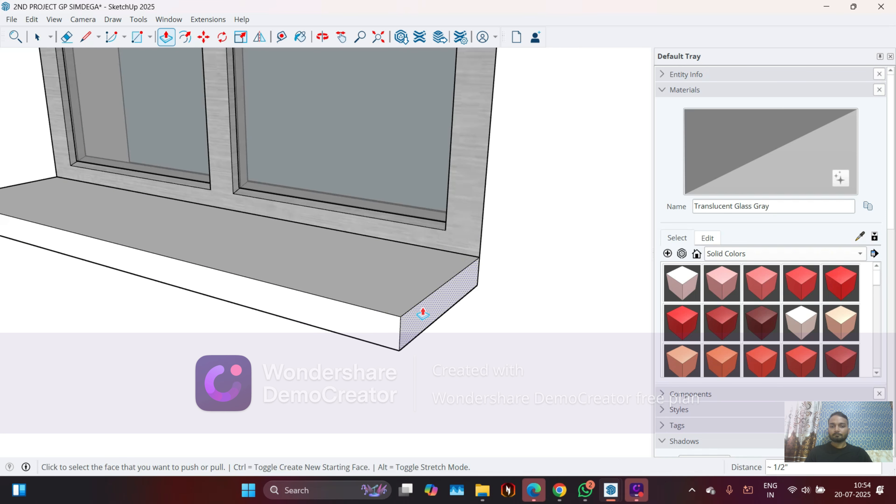
Extend the sill sideways past the window by pulling its right and left end faces outward 12" each.
left_click(430, 312)
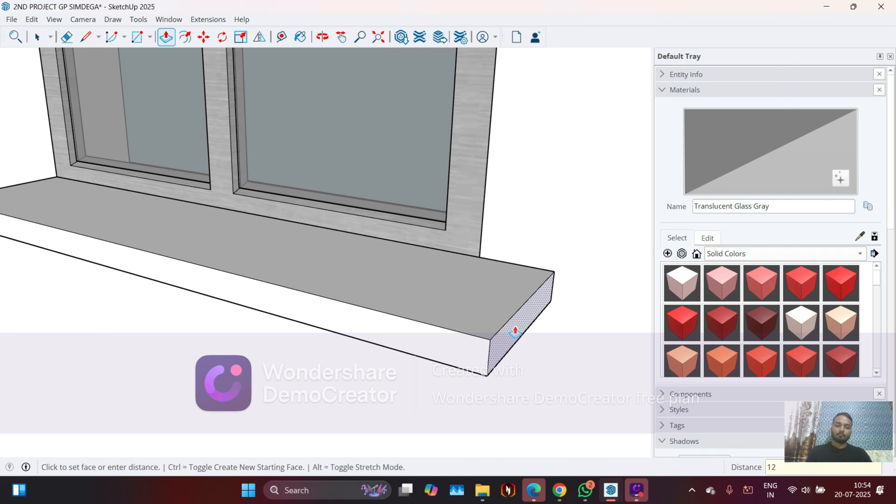
key("Return")
scroll(262, 271, "down", 5)
middle_click_drag(262, 270, 347, 323)
scroll(300, 384, "up", 2)
left_click(233, 412)
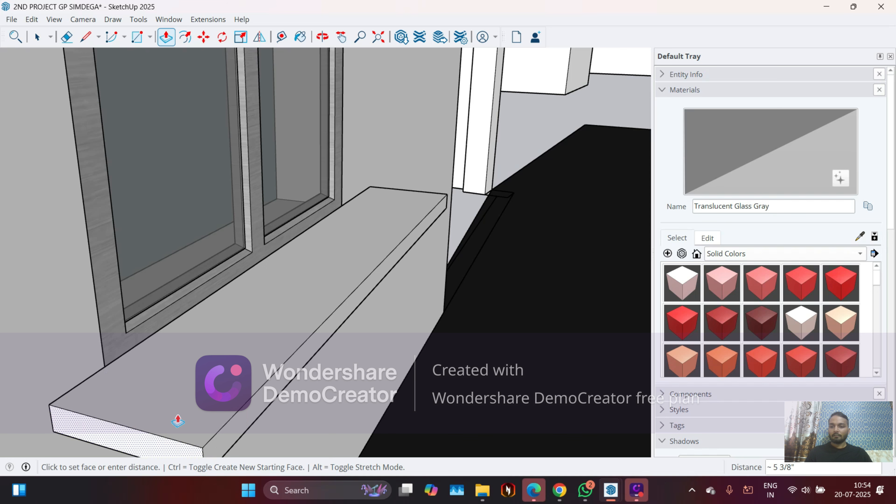
key("Return")
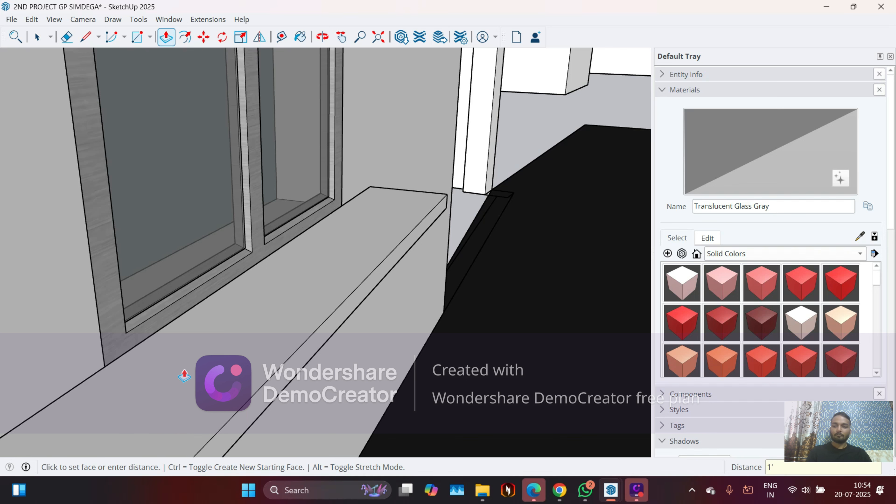
scroll(296, 244, "down", 5)
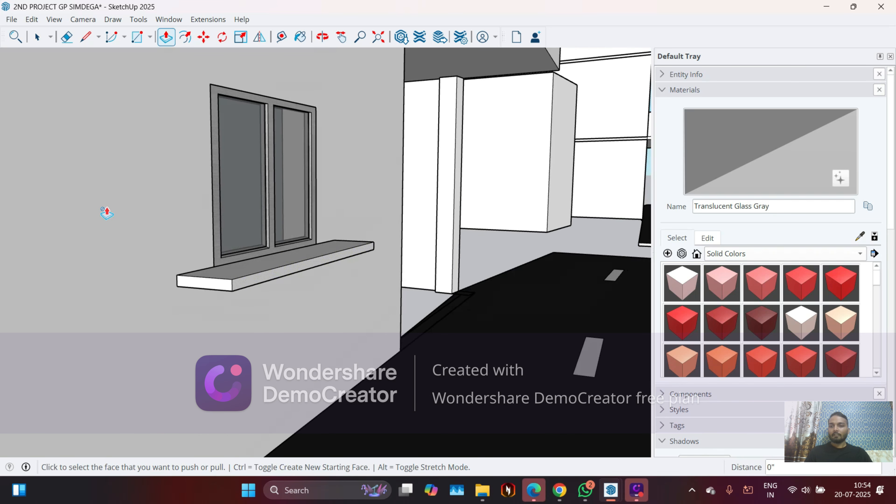
key("space")
Measure the sill's thickness along the vertical edge where its end face meets the wall.
key("t")
scroll(142, 294, "up", 4)
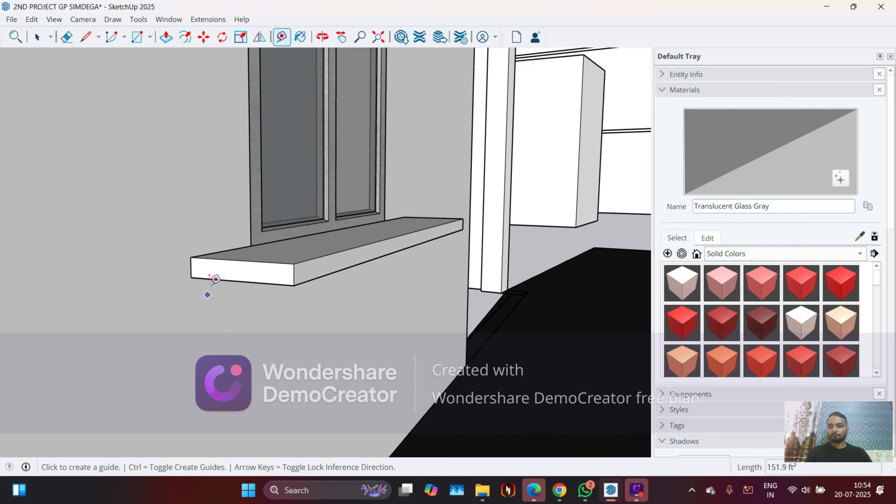
left_click(189, 276)
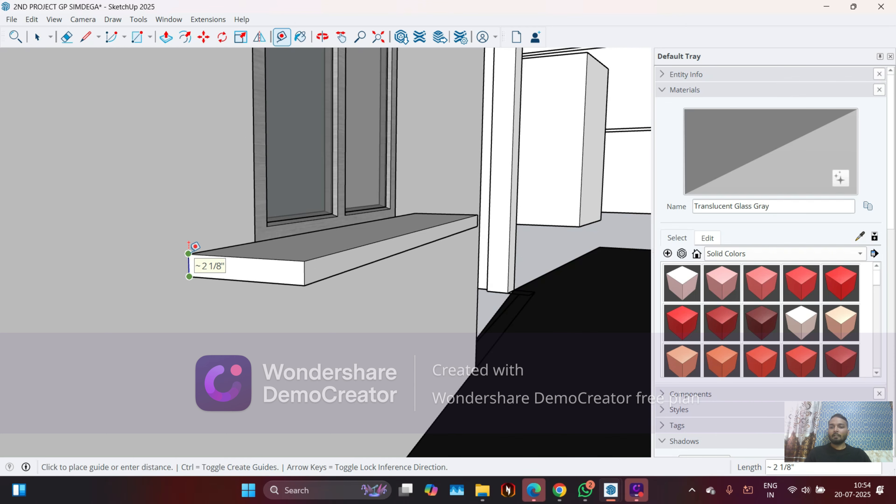
key("Escape")
middle_click_drag(210, 300, 219, 257)
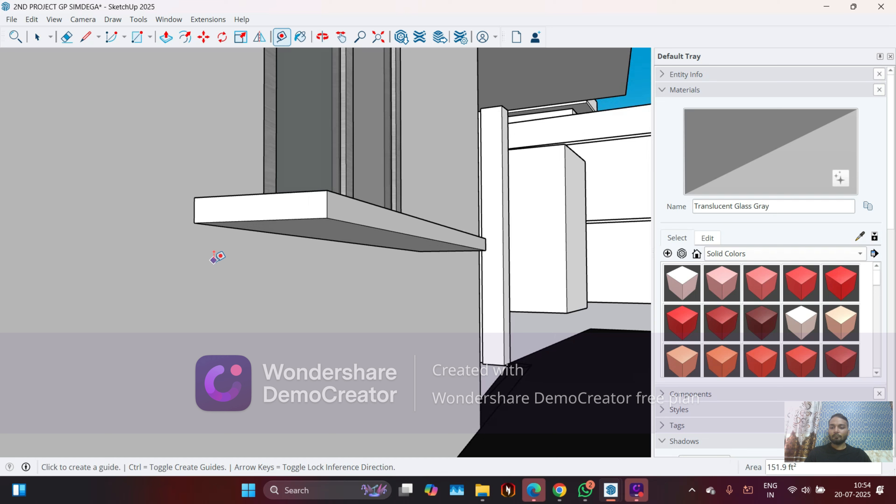
Push the sill's underside up slightly to bring the slab to about 2" thick.
key("space")
key("p")
scroll(233, 233, "up", 3)
left_click(266, 226)
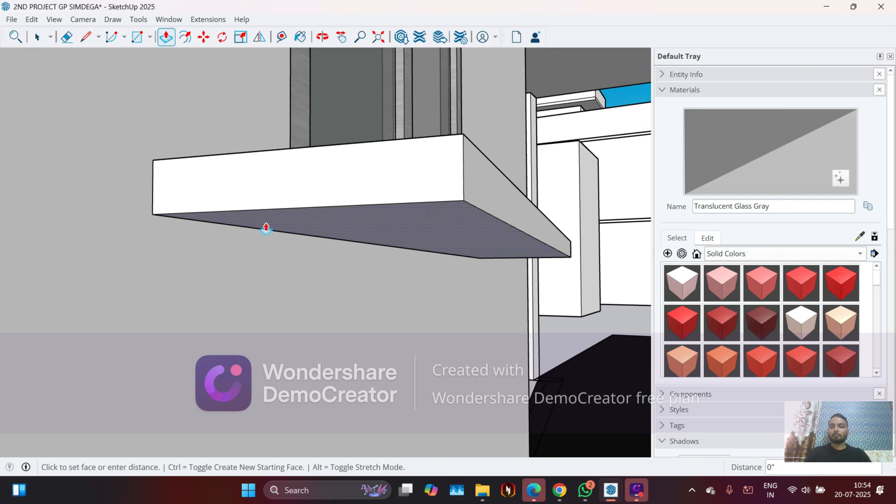
left_click(268, 211)
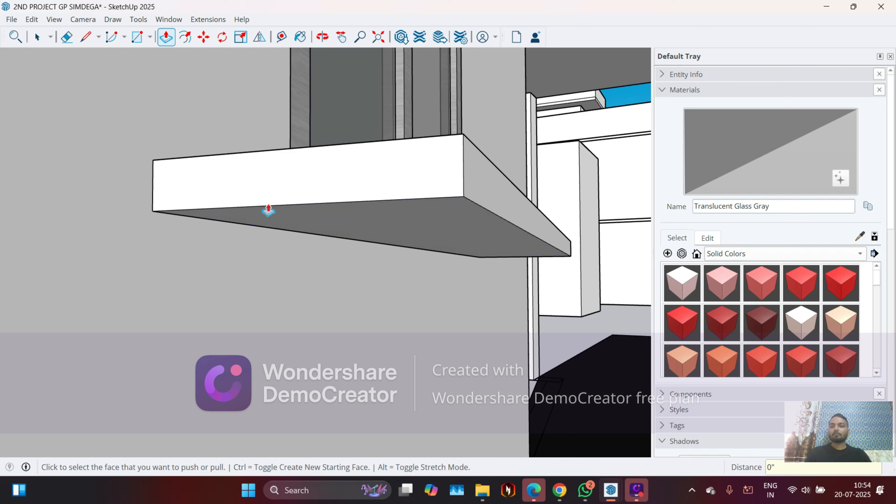
Measure the trimmed sill's vertical end edge from its upper corner to its lower corner.
left_click(281, 37)
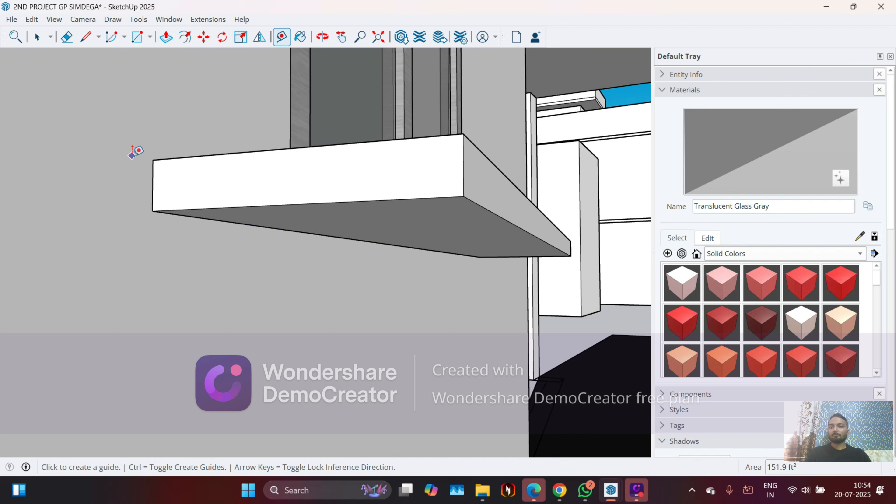
left_click(152, 159)
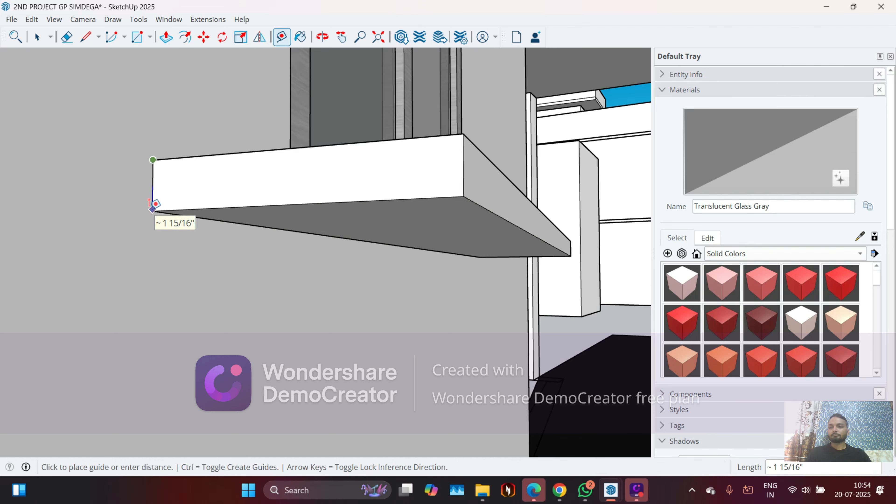
scroll(160, 201, "up", 3)
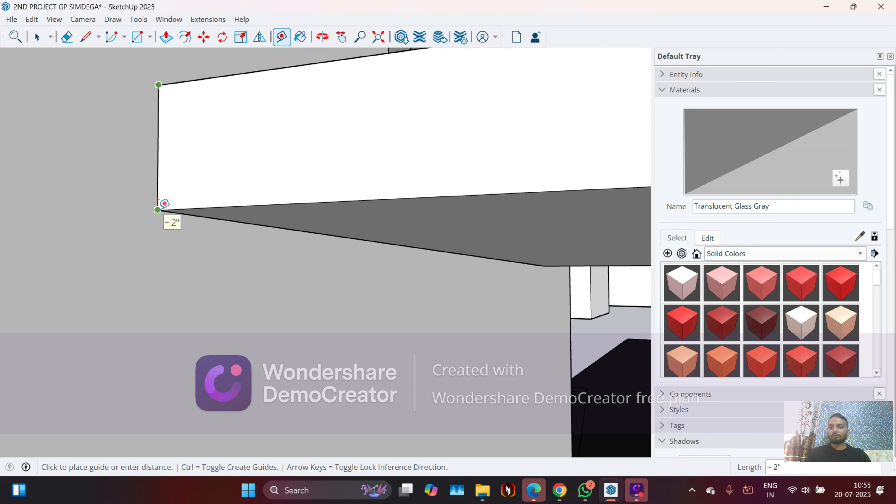
left_click(165, 204)
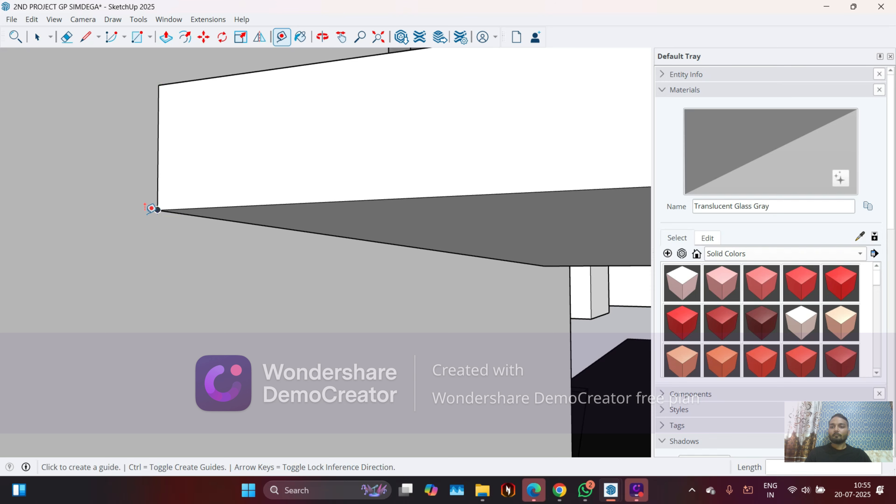
scroll(152, 209, "down", 5)
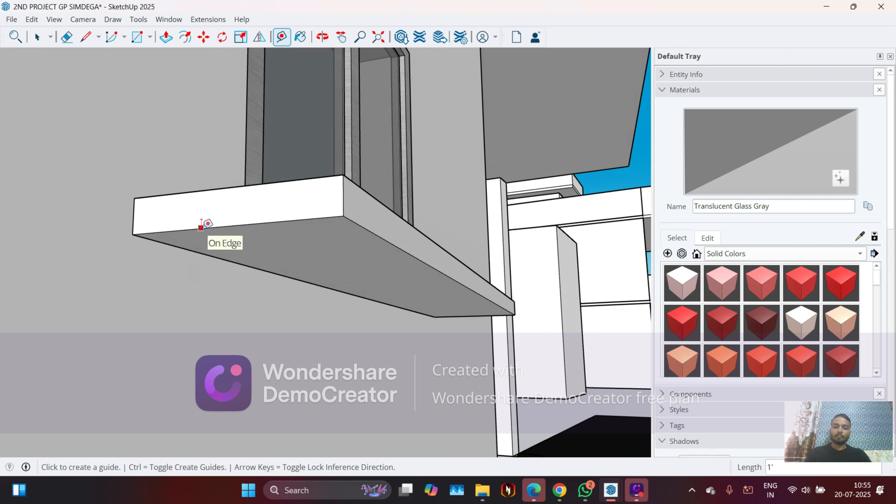
Push/Pull the sill's underside downward 3" to thicken the slab.
key("p")
left_click(279, 251)
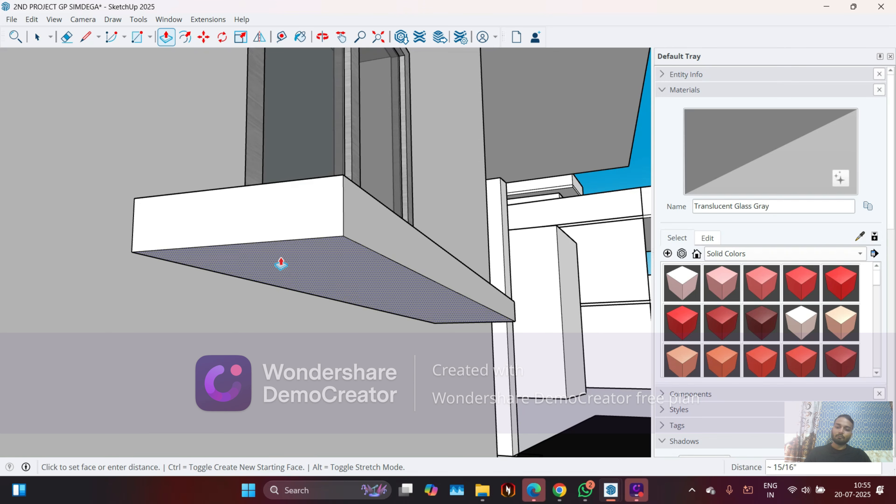
type("3")
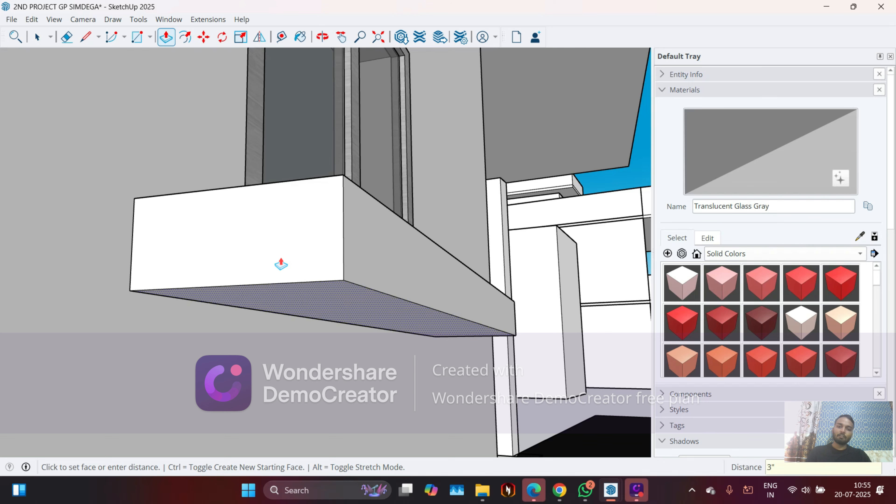
key("Return")
middle_click_drag(304, 256, 148, 289)
scroll(183, 286, "down", 3)
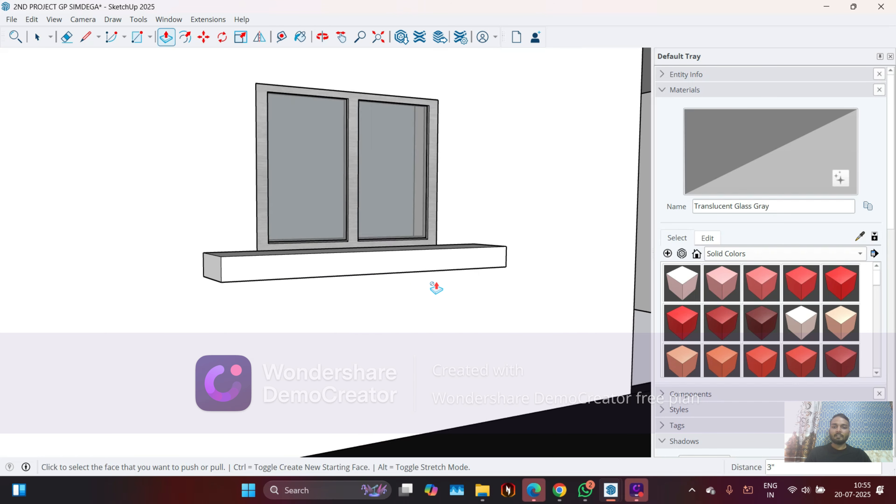
Start a horizontal line on the wall from the window frame's upper-left corner, heading outward away from the window.
middle_click_drag(436, 286, 426, 404)
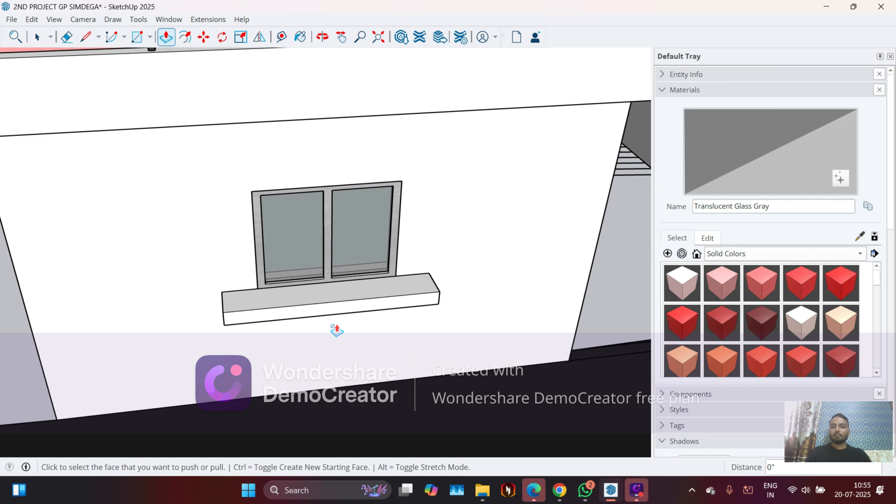
scroll(337, 330, "down", 2)
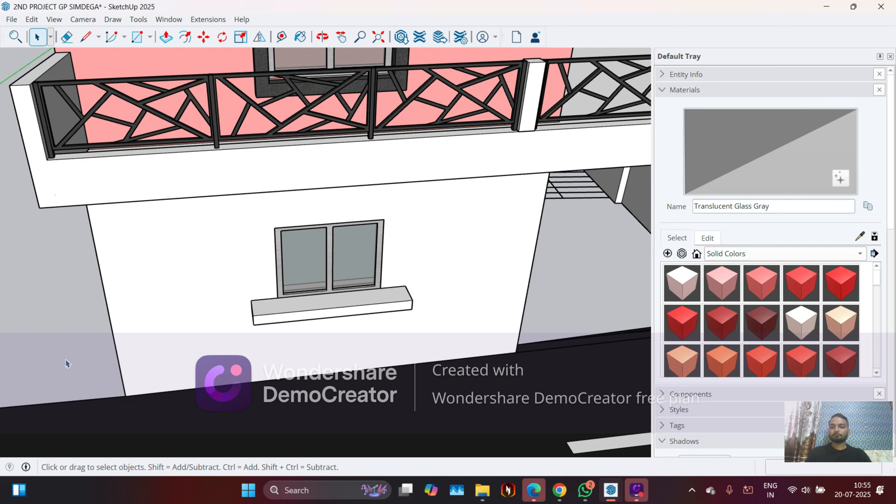
middle_click_drag(225, 310, 295, 202)
scroll(346, 228, "up", 5)
middle_click_drag(364, 245, 374, 201)
key("l")
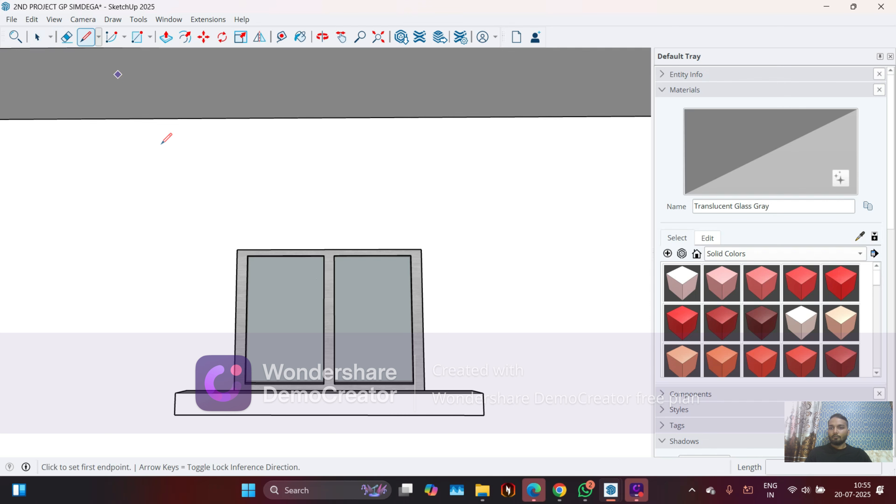
scroll(251, 255, "up", 2)
left_click(230, 249)
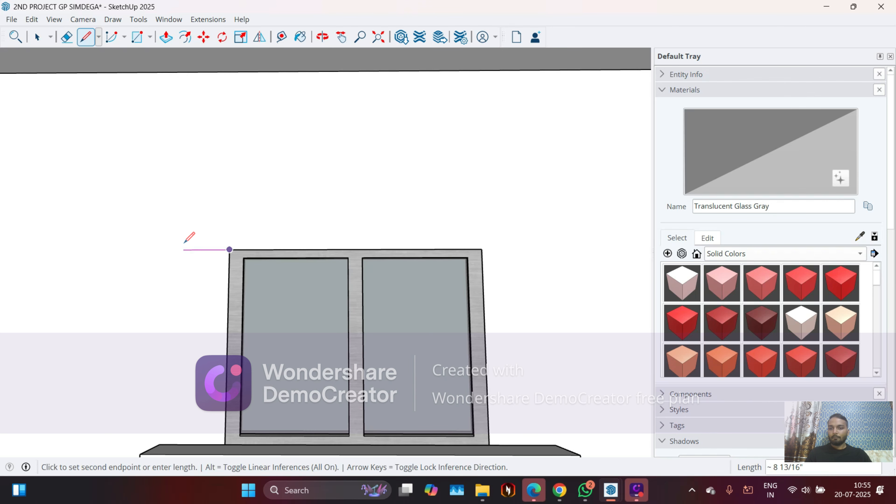
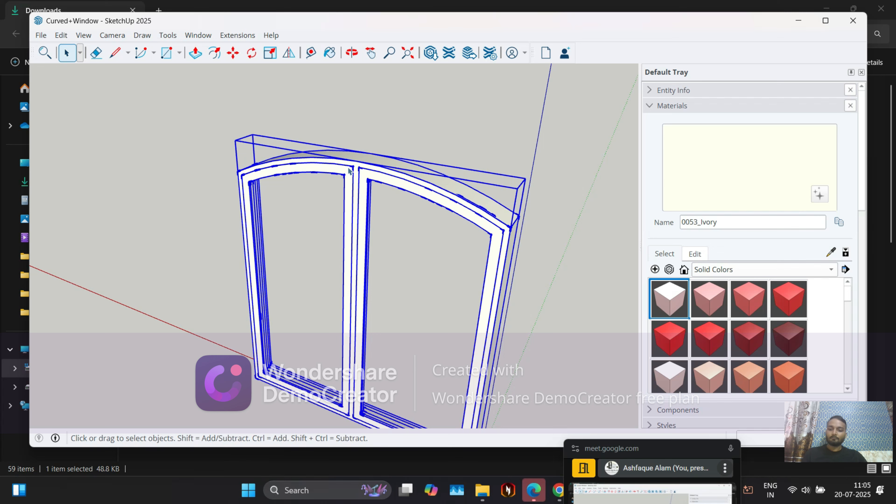
Close the Curved+Window model and minimize the browser showing the SketchUp help page.
left_click(850, 28)
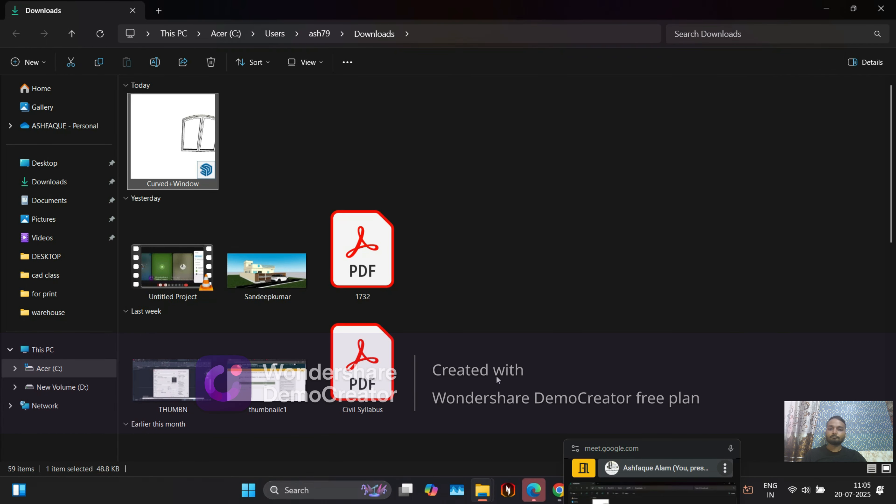
left_click(533, 490)
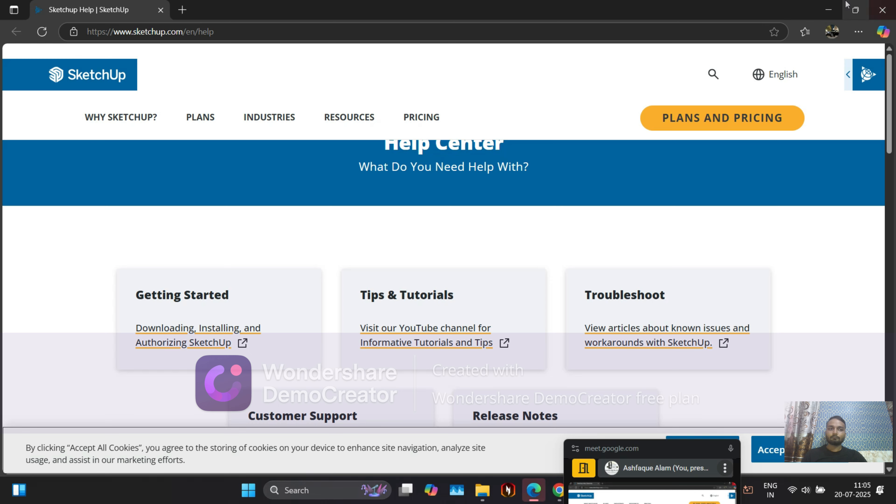
left_click(826, 7)
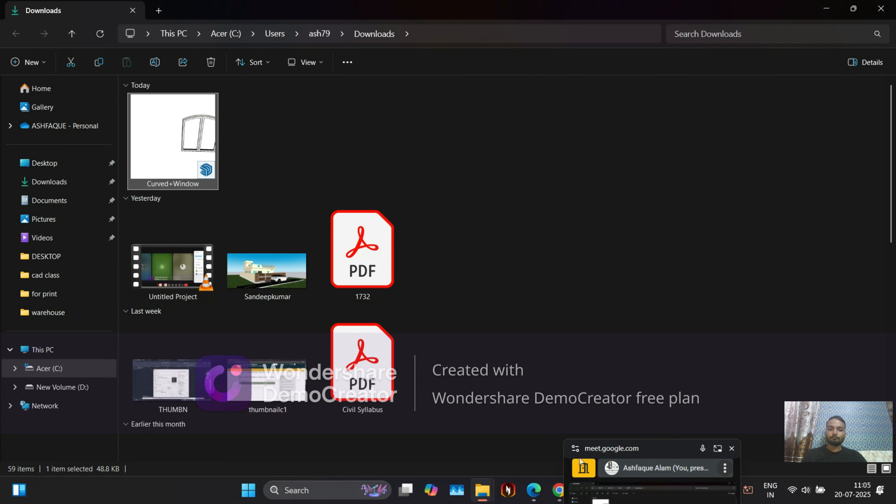
Return to the Google Meet tab in Chrome to dismiss the floating call window, then leave the browser.
left_click_drag(669, 443, 669, 439)
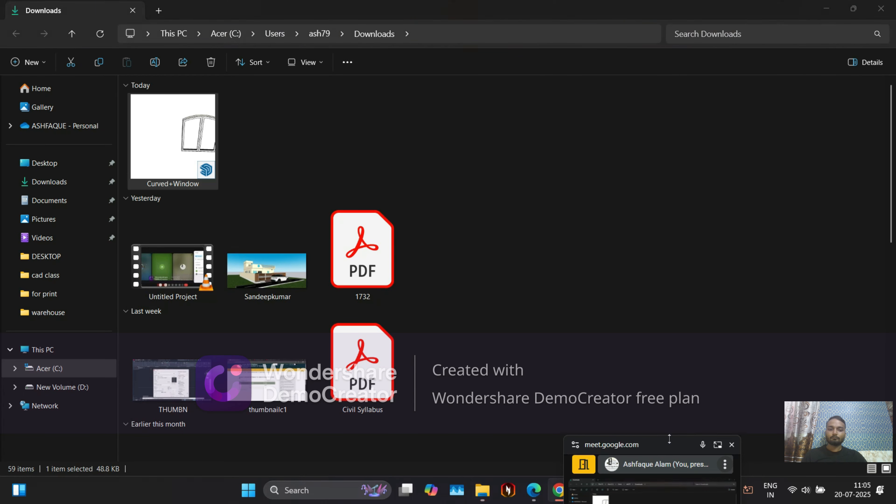
left_click(560, 495)
left_click(556, 452)
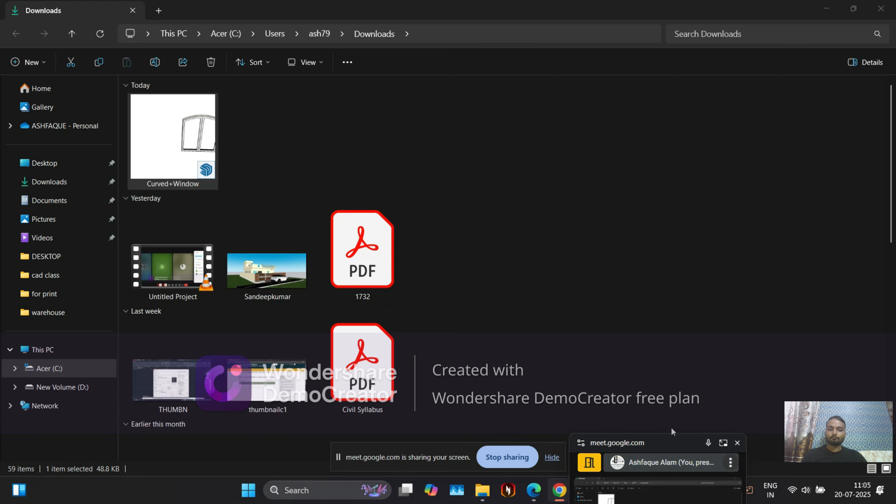
left_click_drag(662, 443, 818, 163)
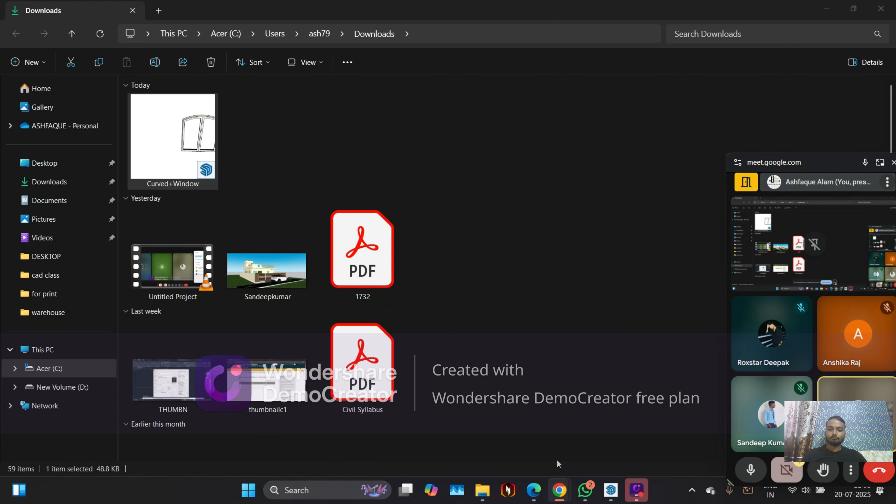
mouse_move(567, 493)
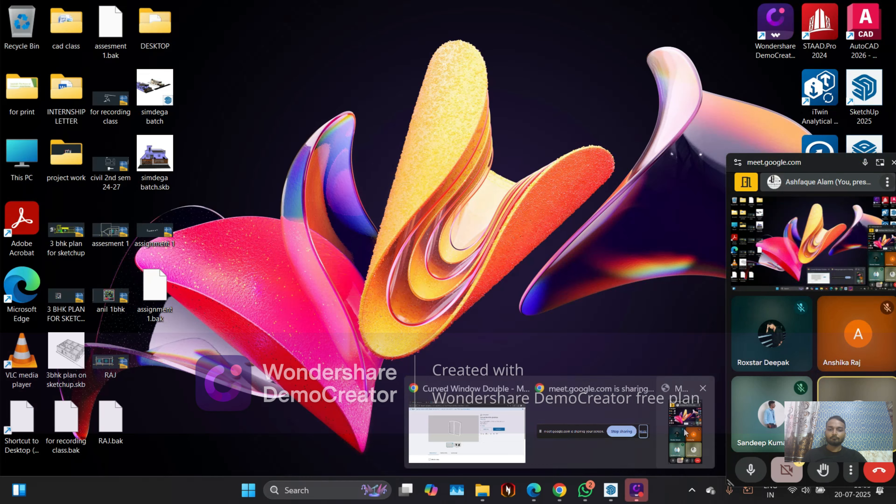
left_click(643, 438)
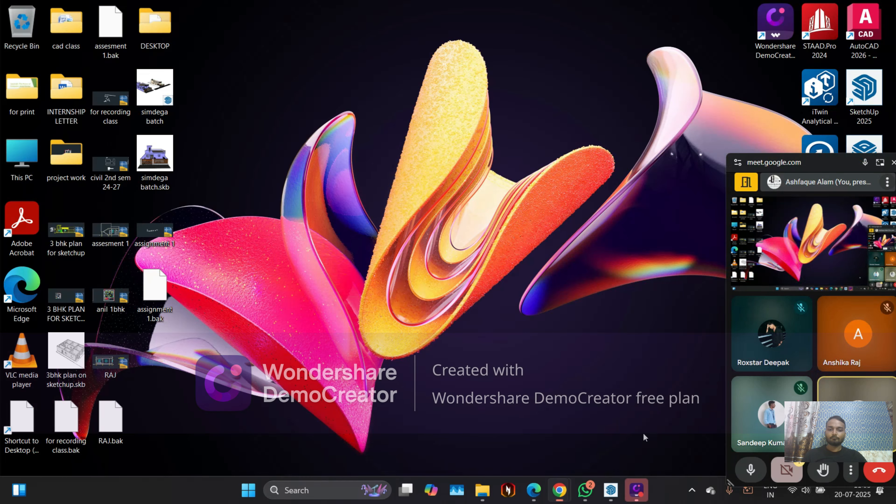
left_click(457, 431)
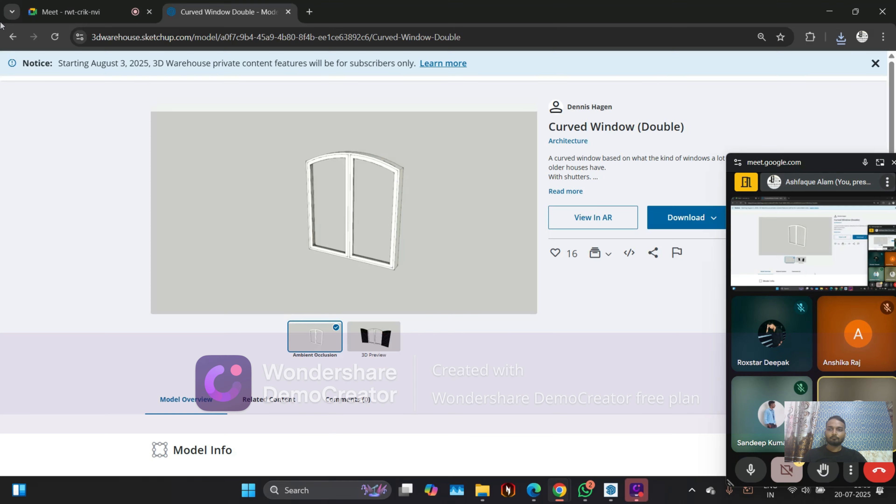
left_click(39, 4)
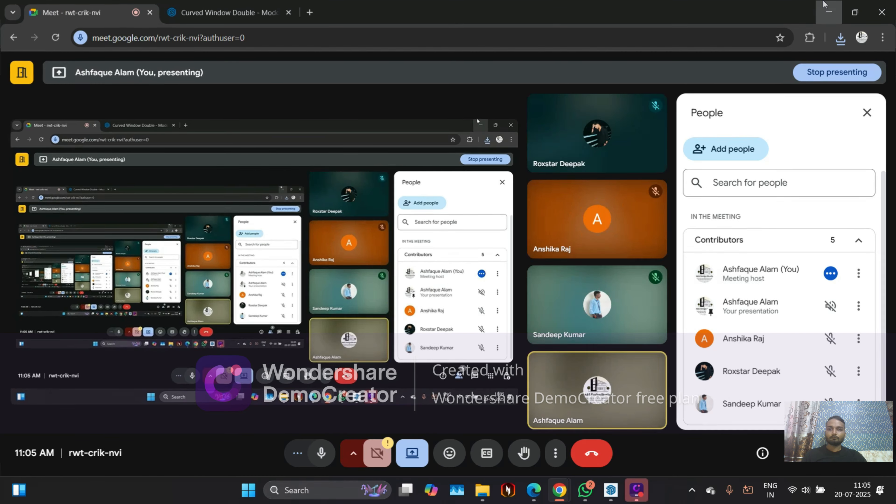
key("alt+Tab")
Switch to the other house model open in SketchUp and maximize its window.
mouse_move(609, 492)
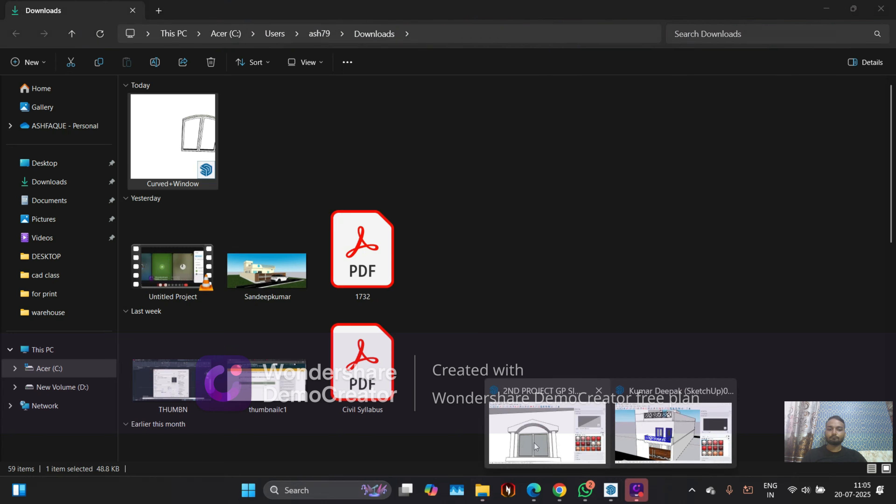
left_click(675, 434)
scroll(301, 184, "down", 3)
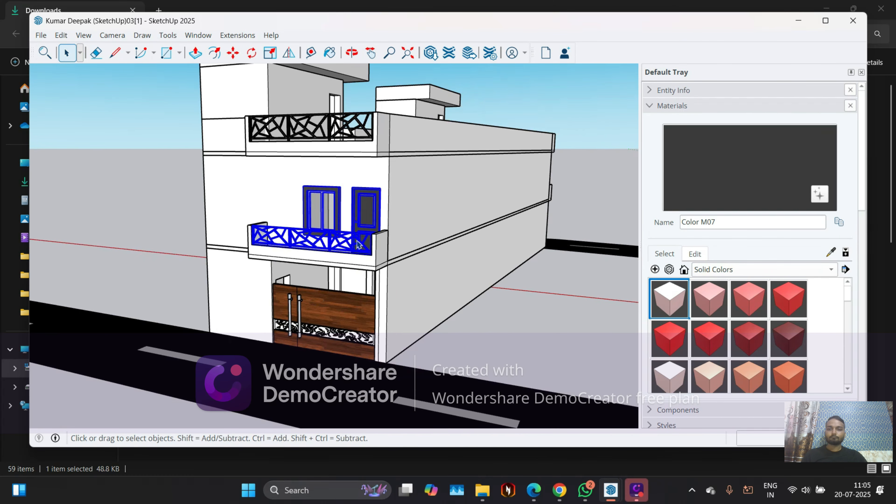
middle_click_drag(301, 183, 246, 275)
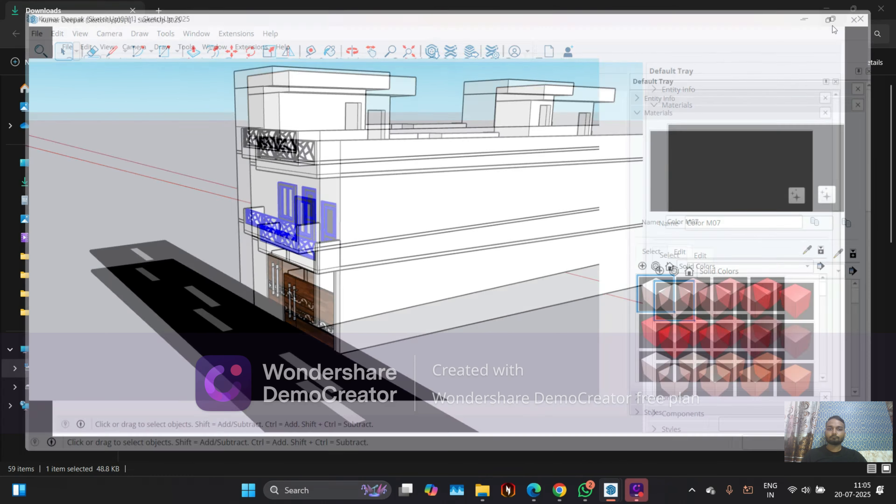
left_click(830, 23)
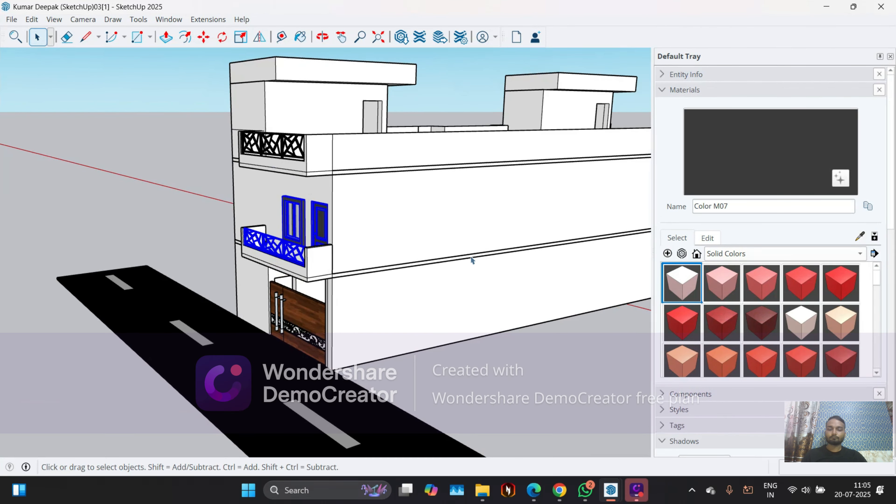
mouse_move(473, 260)
middle_mouse_down()
mouse_move(410, 246)
mouse_move(369, 193)
middle_mouse_up()
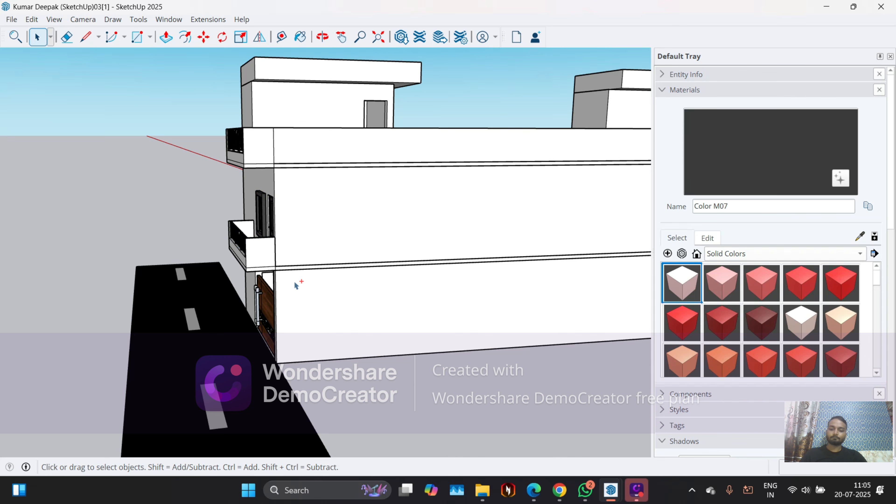
middle_click_drag(385, 277, 305, 183)
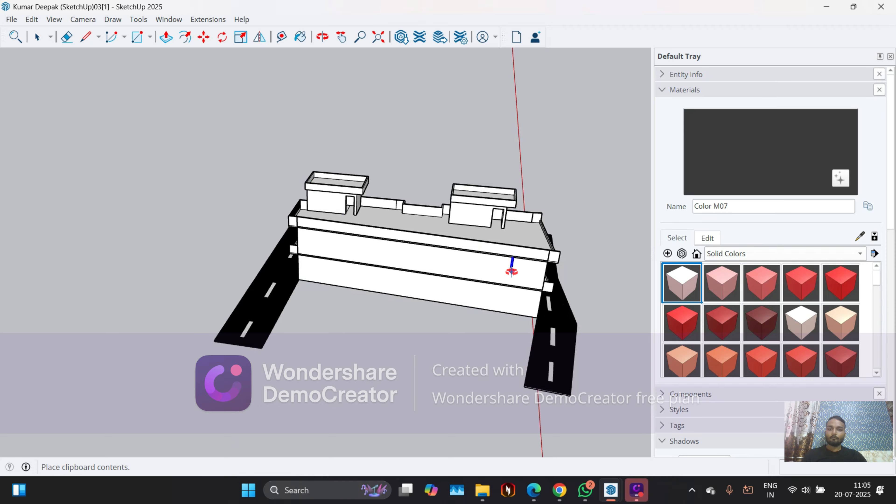
middle_click_drag(511, 271, 397, 261)
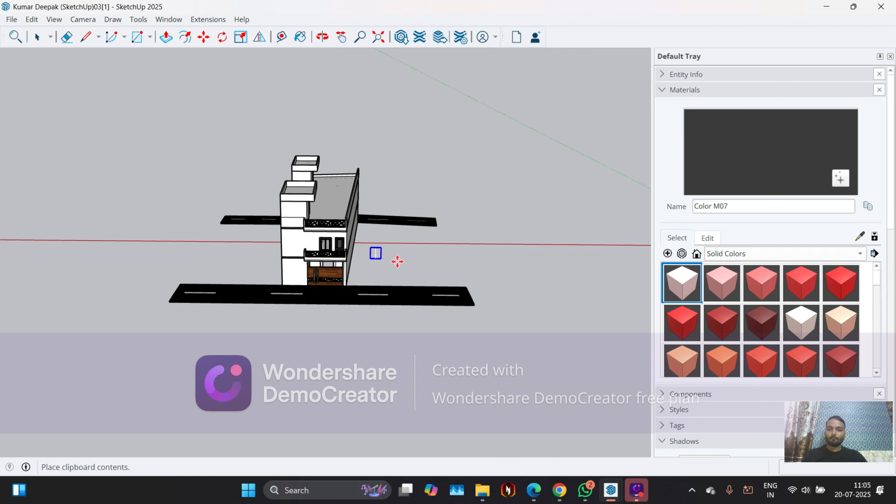
scroll(285, 270, "down", 5)
scroll(275, 261, "down", 4)
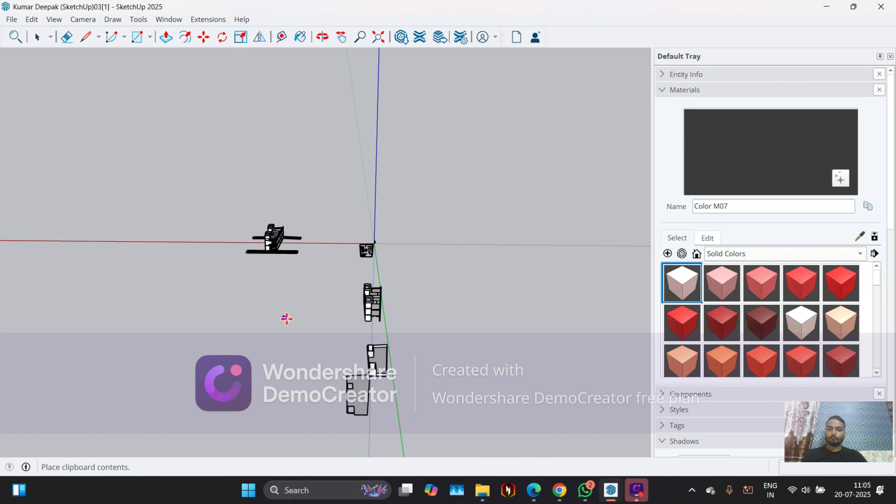
middle_click_drag(287, 328, 270, 234)
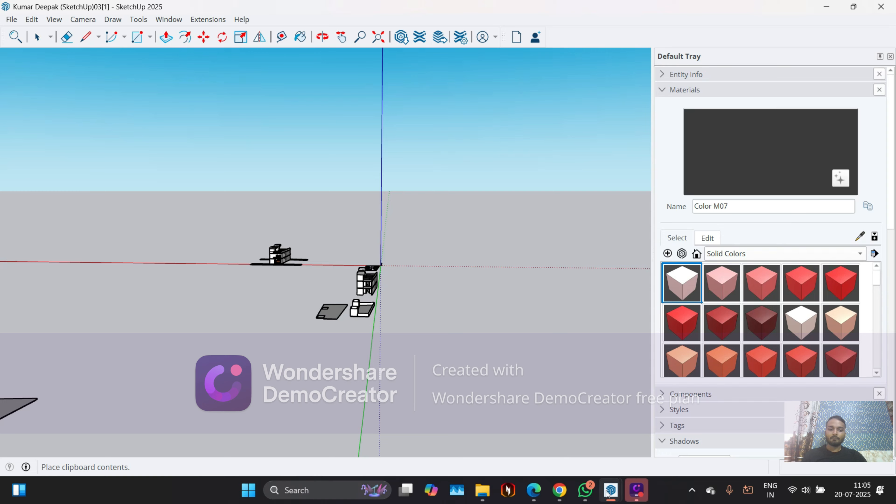
Switch to the 2ND PROJECT GP SIMDEGA model and paste the curved double window beside the square window above the balcony.
mouse_move(610, 492)
left_click(566, 429)
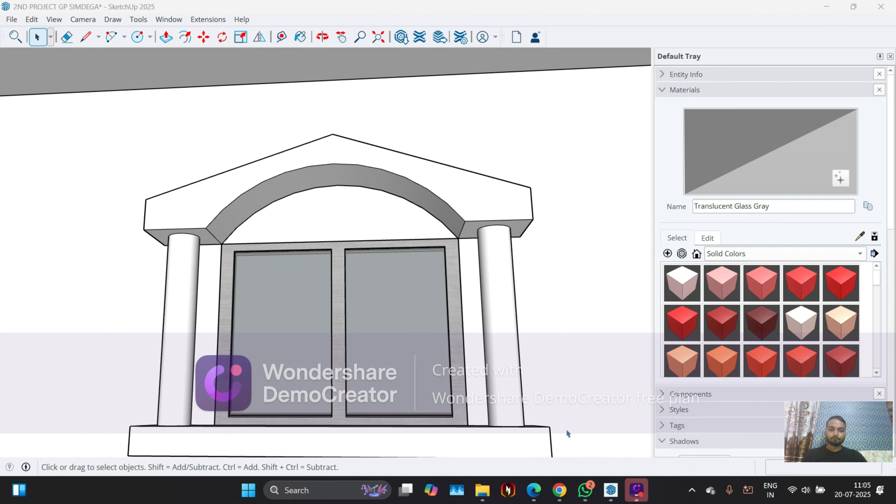
scroll(294, 291, "down", 5)
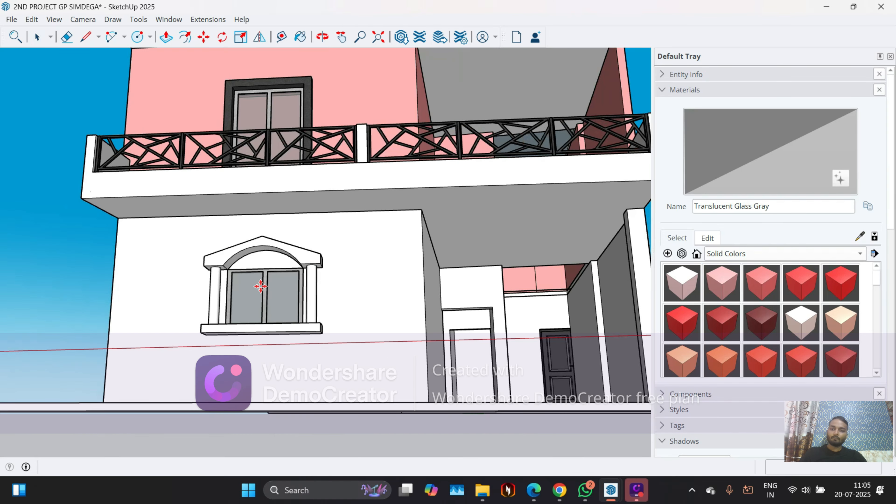
scroll(366, 292, "down", 10)
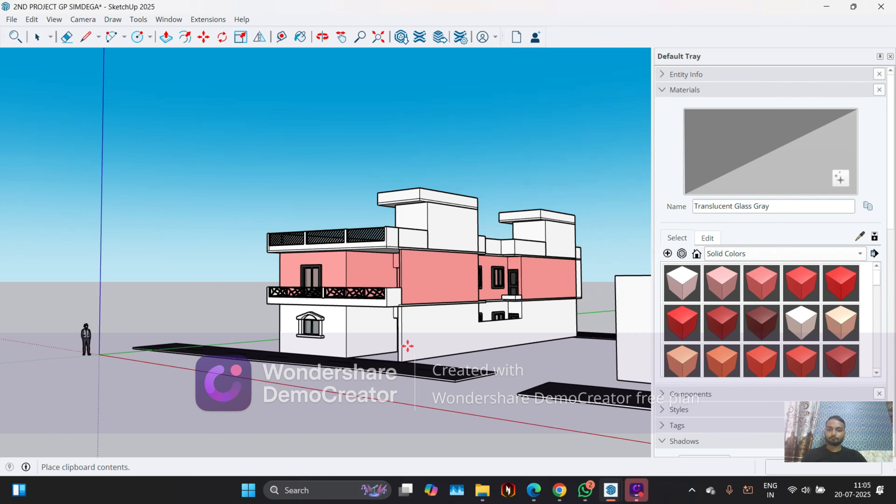
middle_click_drag(406, 344, 128, 369)
scroll(230, 320, "up", 10)
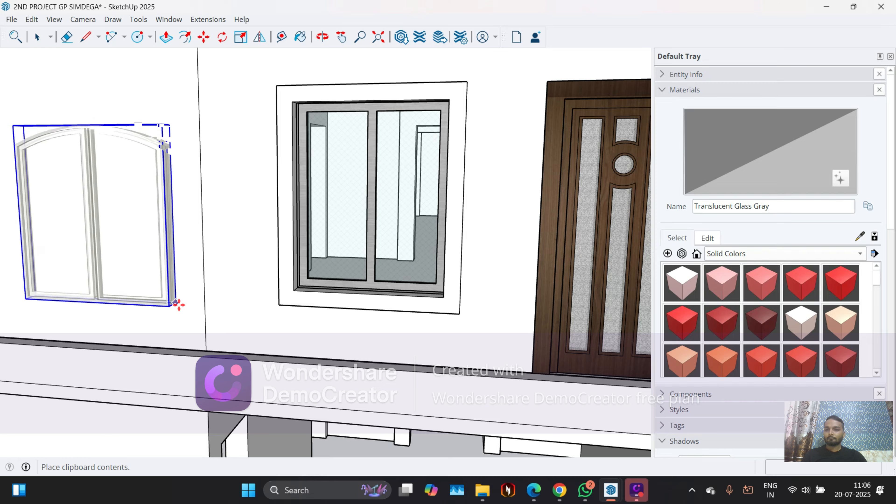
middle_click_drag(175, 304, 43, 328)
scroll(175, 322, "up", 3)
scroll(176, 322, "up", 5)
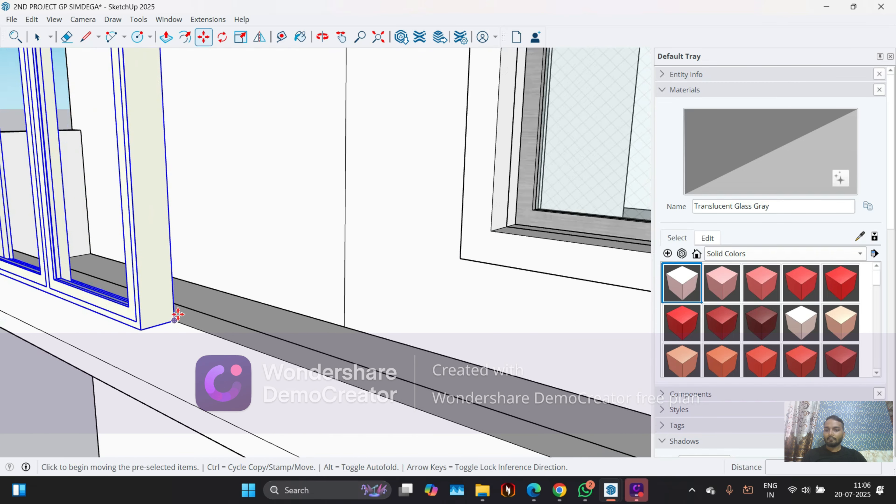
Move the curved window by its lower back corner up from the balcony parapet and set it against the upper-floor wall.
left_click(170, 324)
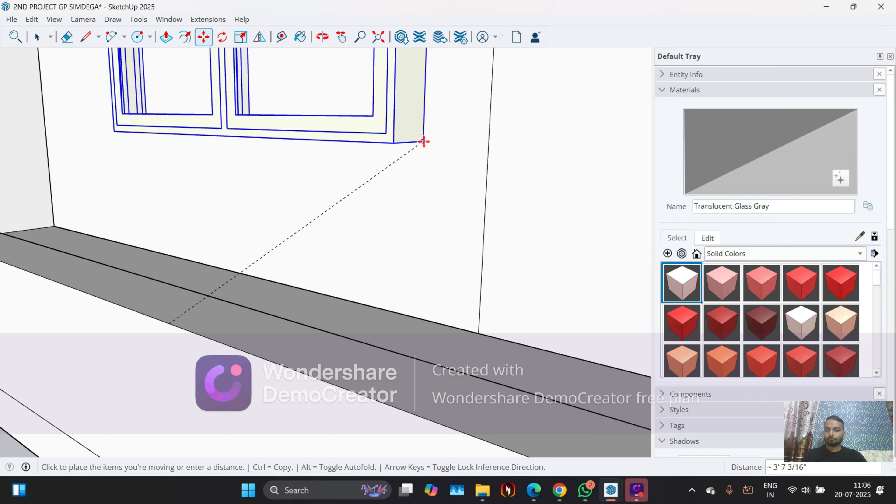
middle_click_drag(422, 140, 331, 182)
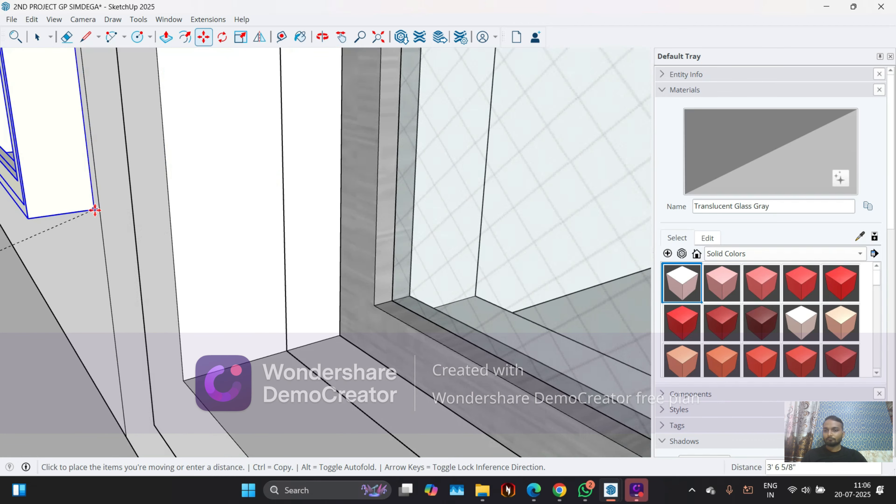
left_click(94, 170)
scroll(248, 218, "down", 10)
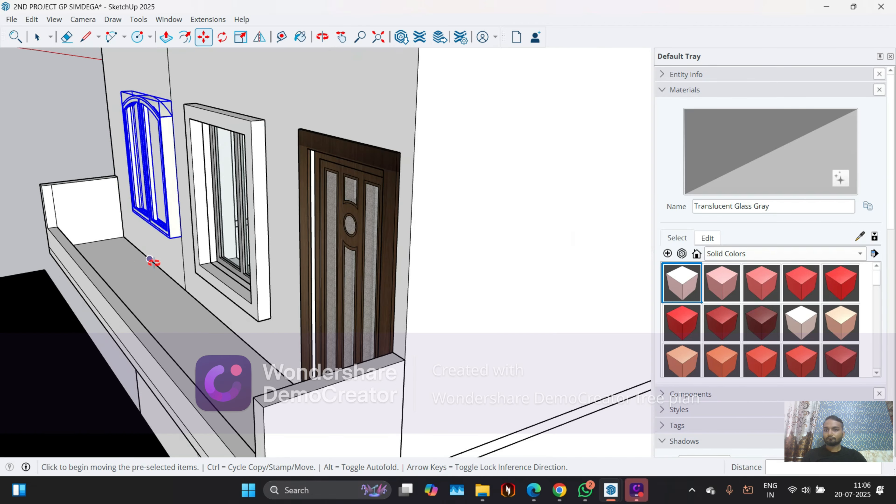
Shift the curved window sideways along the wall, clear of the vertical wall line, and deselect it.
middle_click_drag(154, 263, 124, 281)
scroll(375, 266, "down", 5)
scroll(219, 293, "up", 5)
middle_click_drag(219, 293, 268, 314)
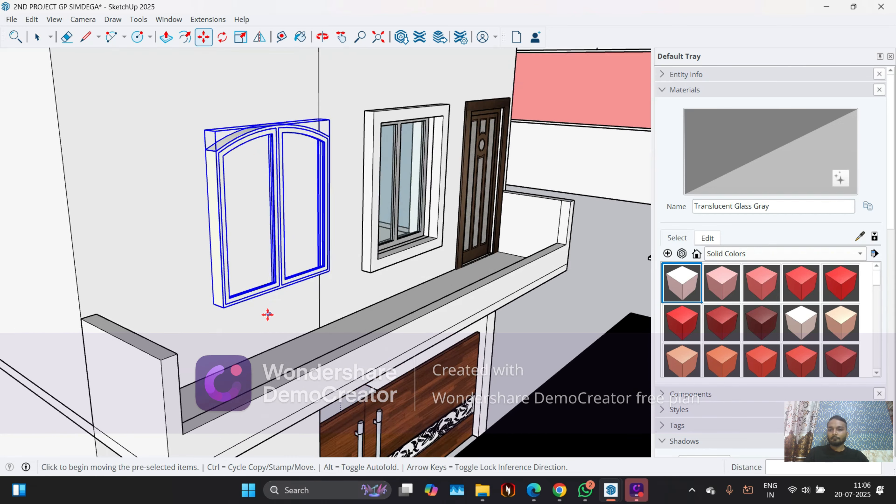
scroll(228, 310, "up", 3)
left_click(186, 296)
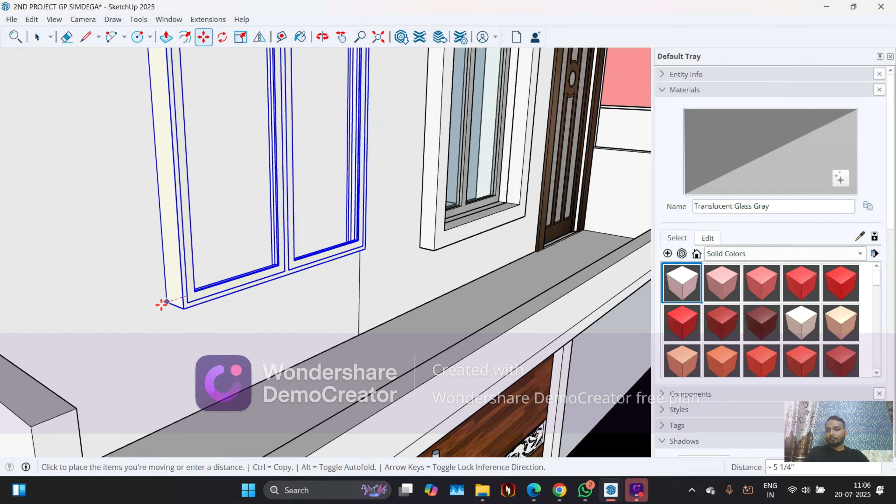
scroll(202, 333, "down", 4)
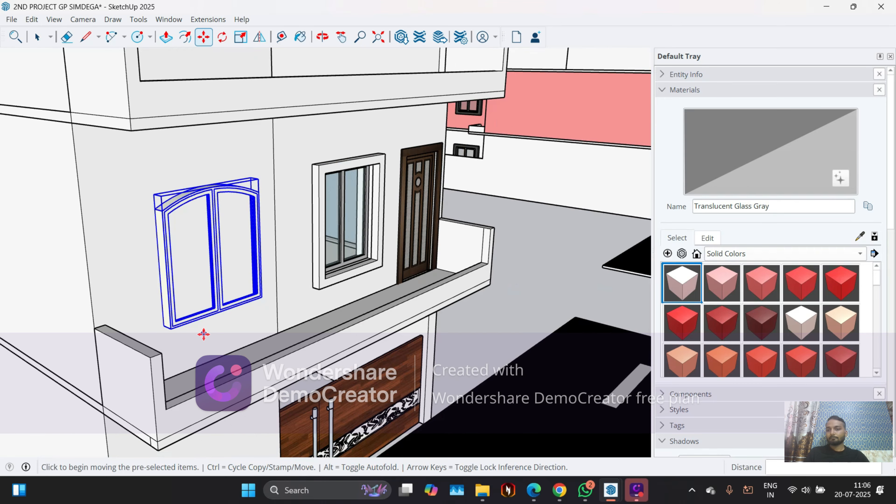
key("Escape")
Open the wall group for editing and select the wall face behind the curved window.
middle_click_drag(186, 292, 260, 216)
mouse_move(205, 241)
middle_mouse_down()
mouse_move(266, 247)
mouse_move(198, 236)
middle_mouse_up()
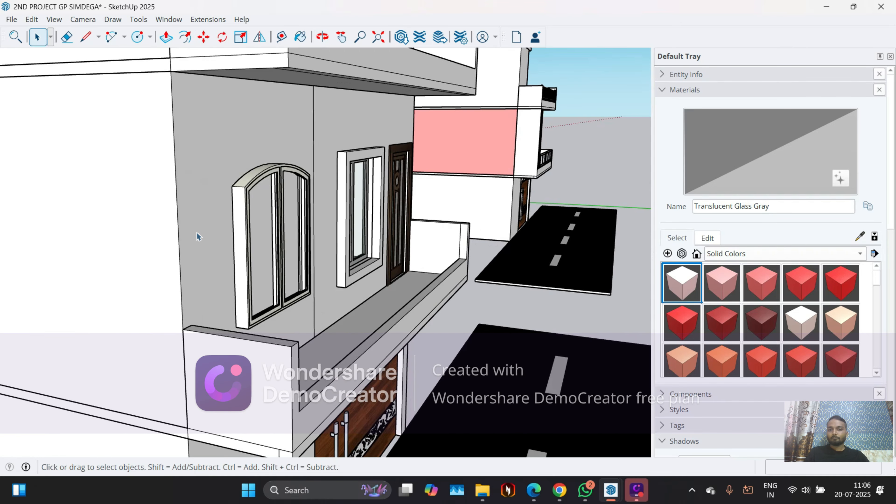
scroll(204, 222, "up", 1)
triple_click(202, 219)
scroll(218, 226, "up", 4)
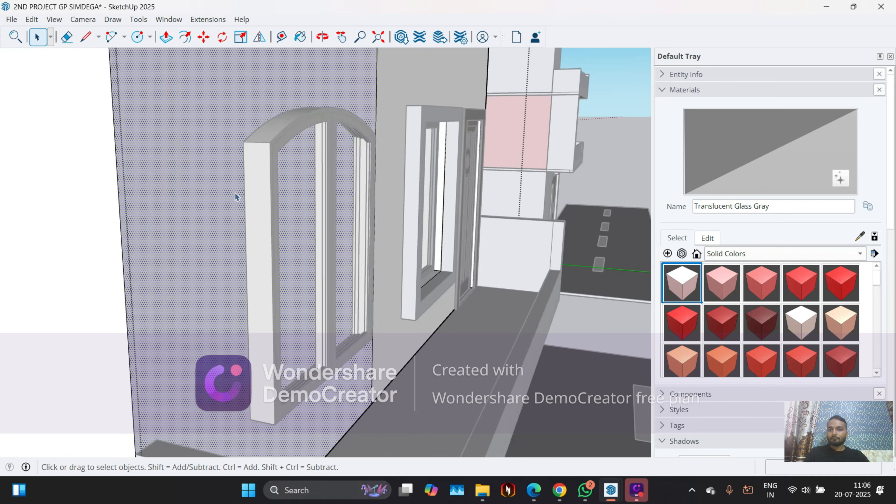
Draw a line about 4' 6" long on the wall from the window's upper-left back corner down to its lower-left corner.
left_click(86, 38)
scroll(247, 120, "up", 3)
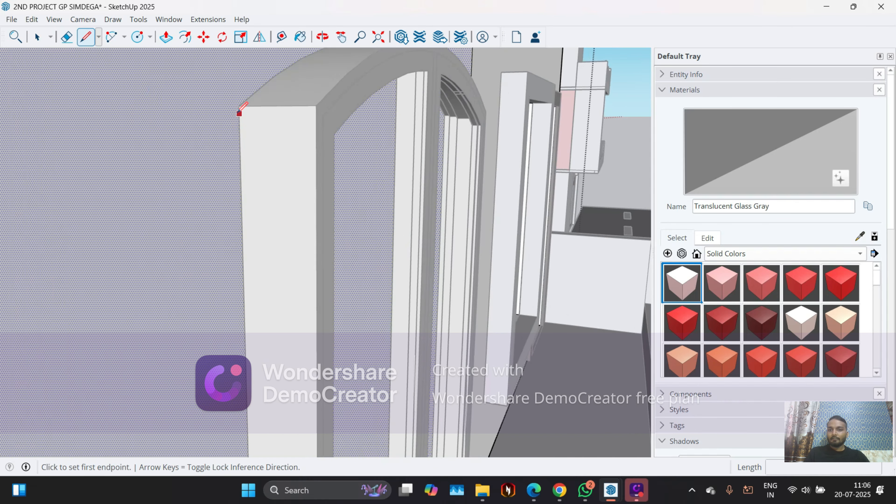
left_click(239, 105)
scroll(234, 97, "down", 6)
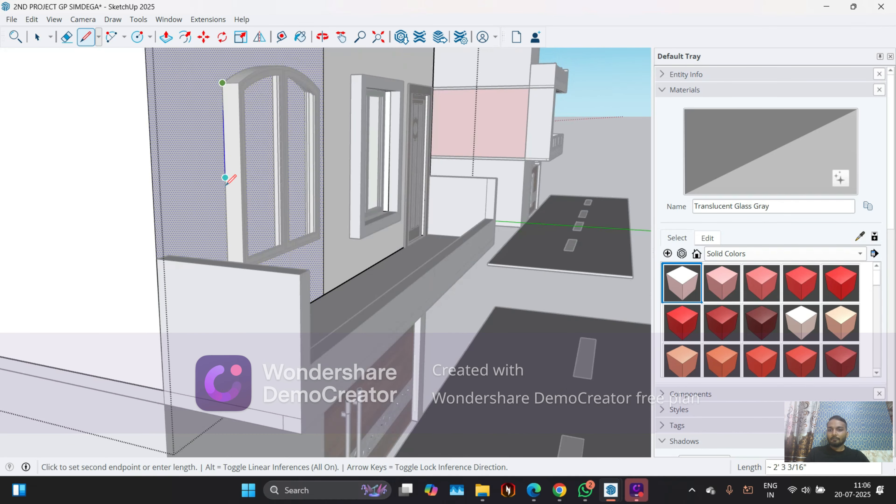
middle_click_drag(226, 179, 160, 269)
scroll(160, 269, "up", 2)
scroll(160, 269, "up", 3)
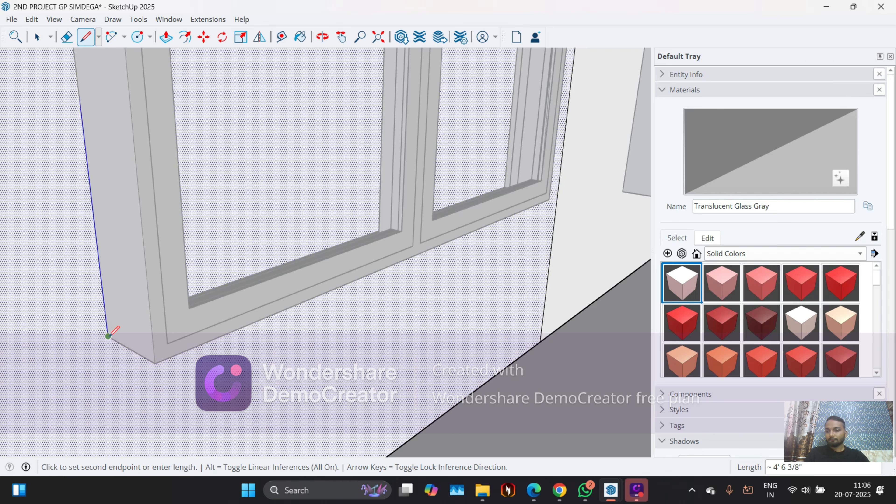
Continue the outline about 4' 7" along the window's bottom edge and up its right side to the start of the arch.
scroll(102, 333, "down", 2)
middle_click_drag(552, 296, 226, 272)
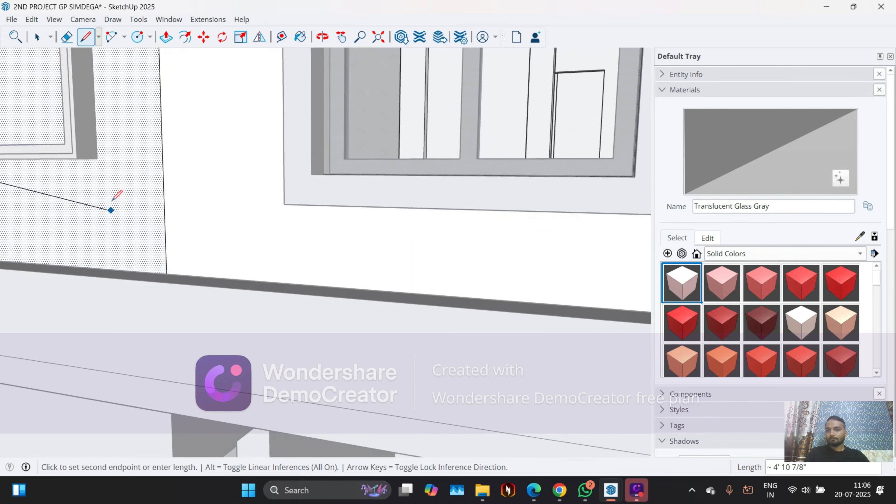
scroll(122, 194, "up", 3)
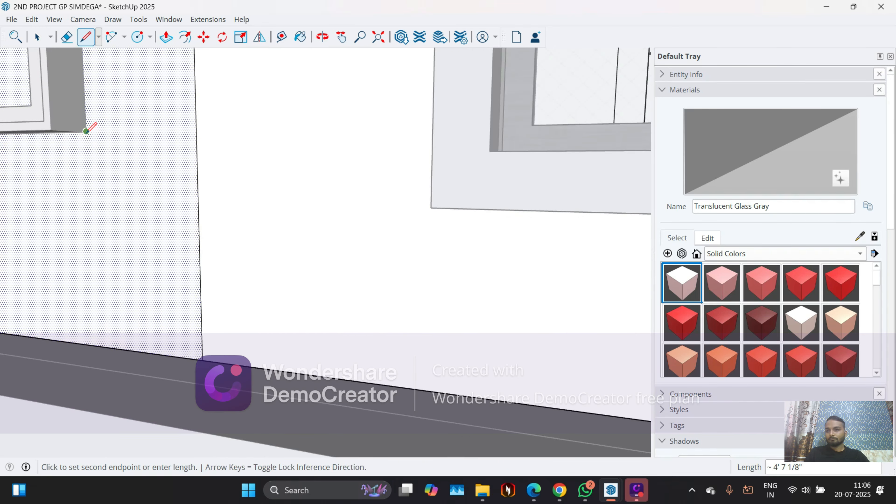
scroll(165, 256, "down", 5)
middle_click_drag(200, 314, 160, 304)
scroll(173, 203, "up", 4)
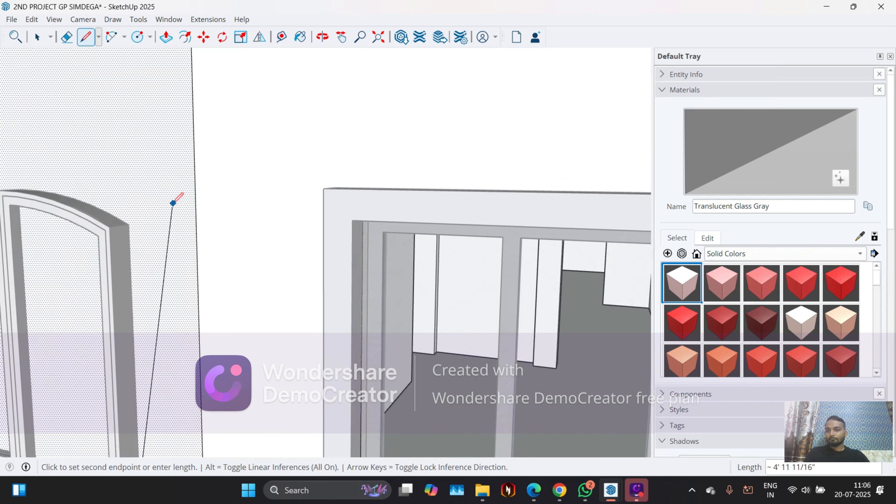
scroll(173, 203, "up", 2)
left_click(102, 228)
scroll(256, 226, "down", 5)
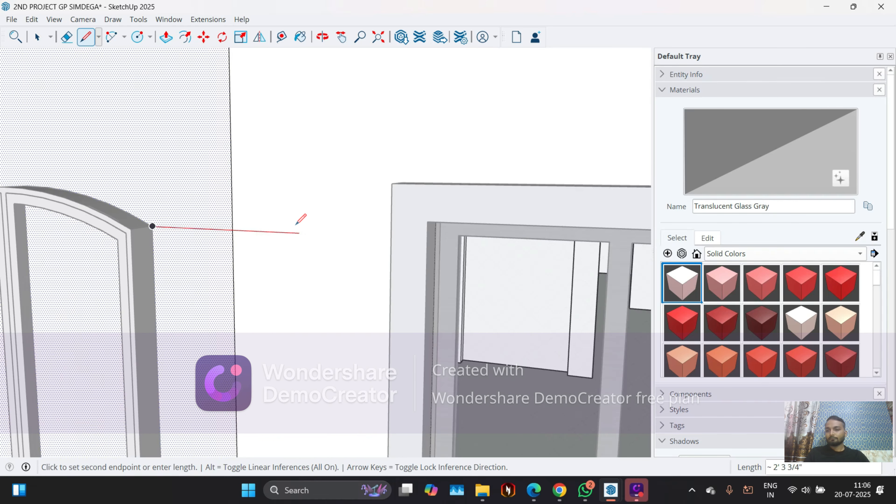
Draw a two-point arc along the window's curved top between the two side lines, with a bulge of about 6 3/8".
middle_click_drag(173, 260, 440, 201)
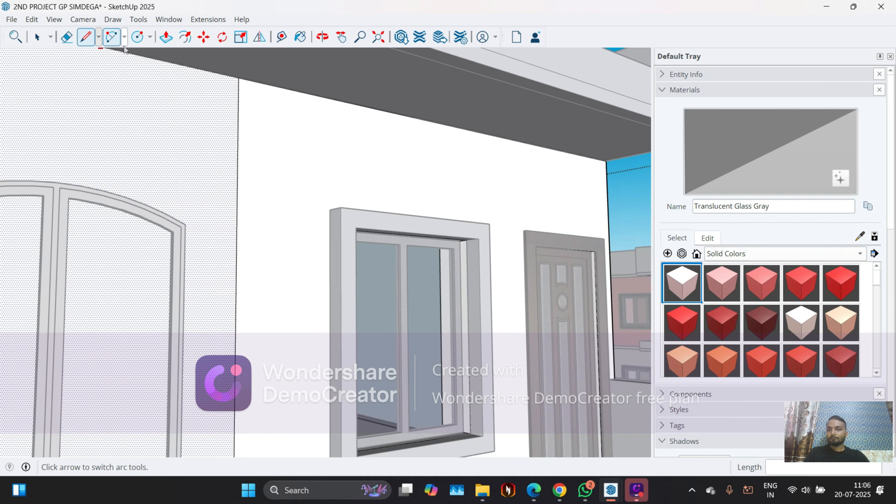
middle_click_drag(173, 292, 58, 309)
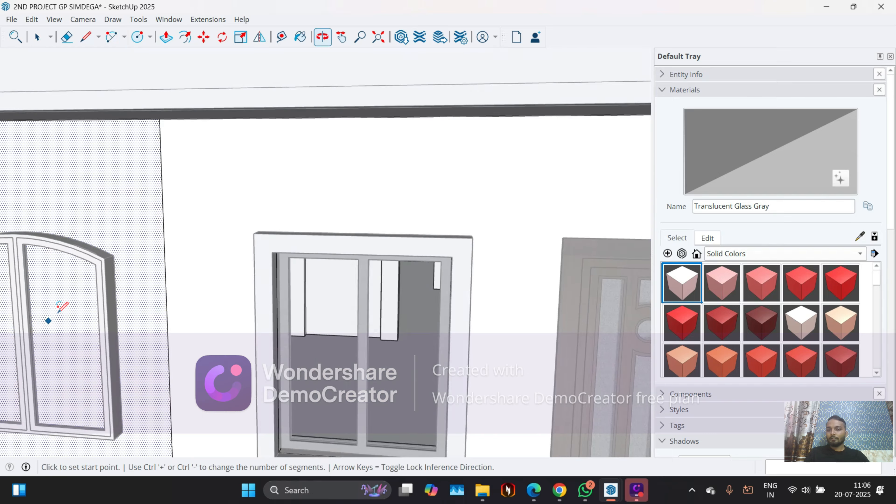
scroll(86, 273, "up", 5)
scroll(154, 221, "up", 2)
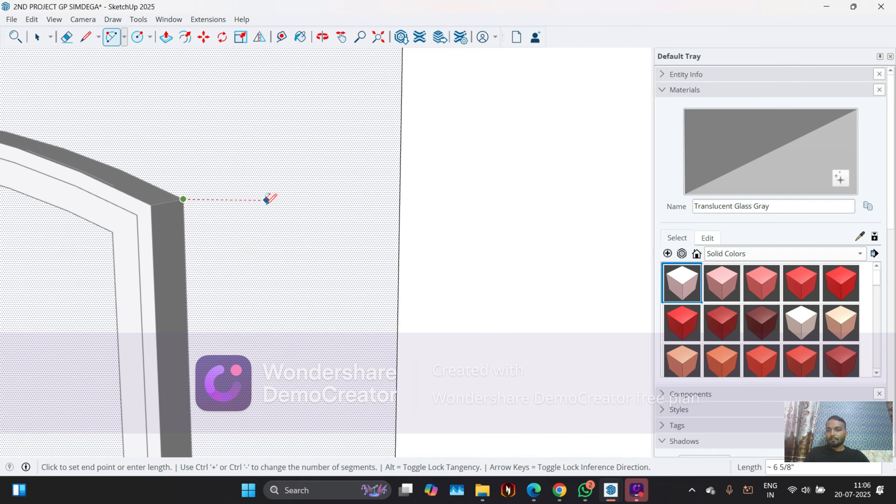
scroll(494, 253, "down", 3)
middle_click_drag(514, 256, 214, 282)
scroll(142, 279, "up", 2)
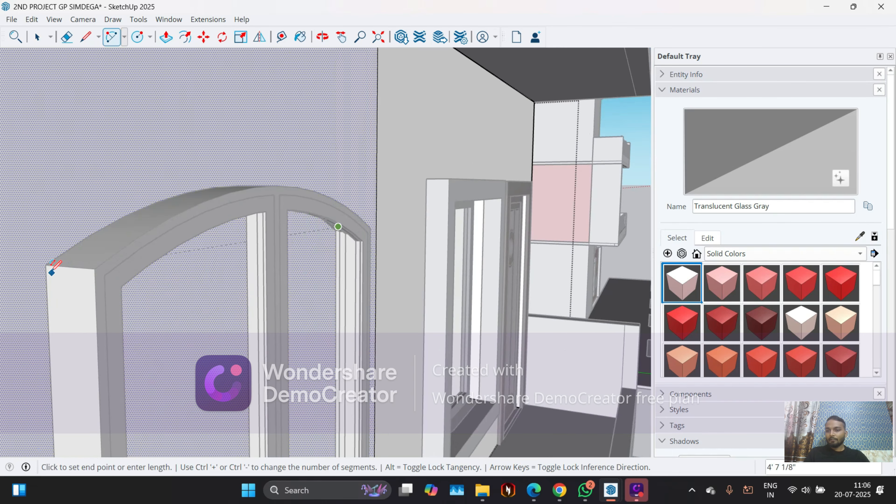
middle_click_drag(247, 182, 214, 270)
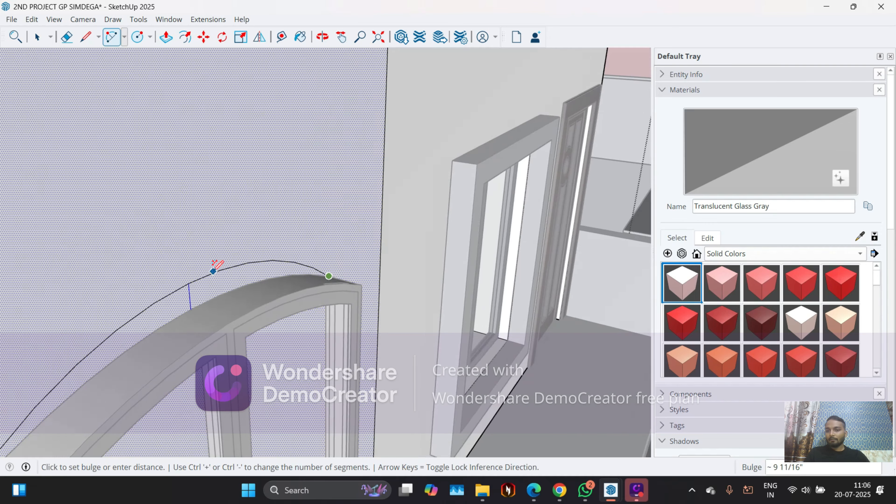
scroll(167, 303, "down", 2)
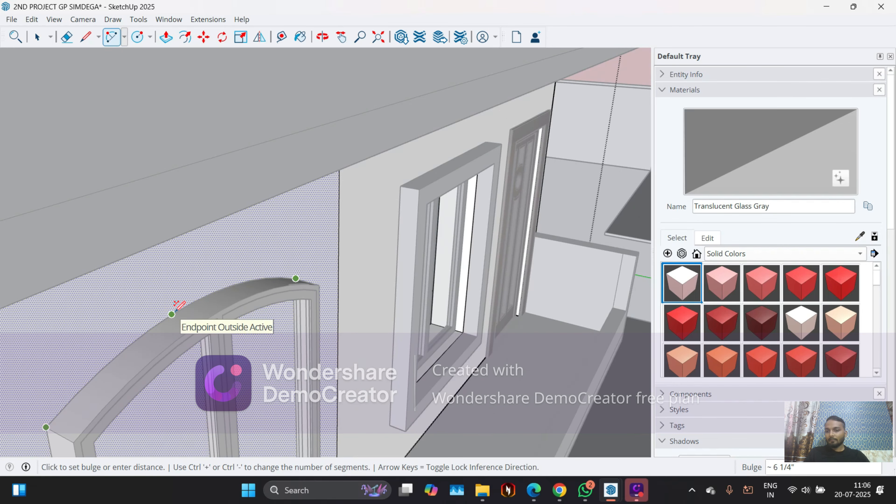
middle_click_drag(176, 313, 104, 221)
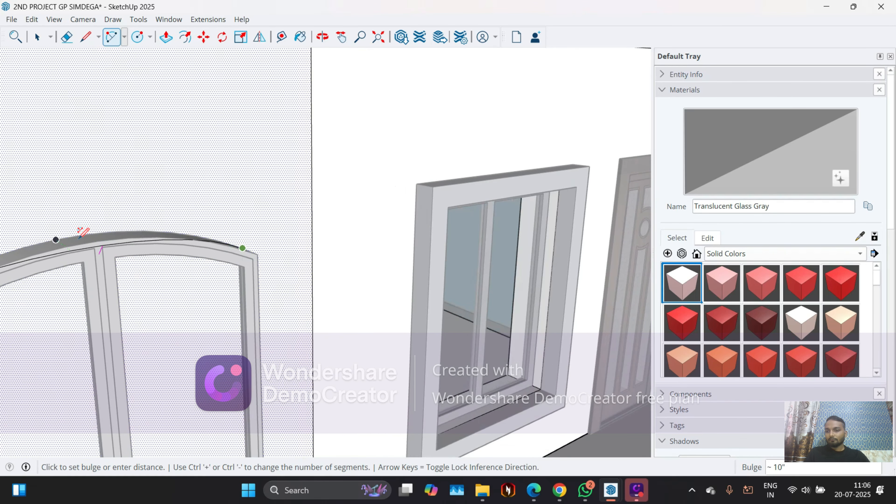
left_click(78, 236)
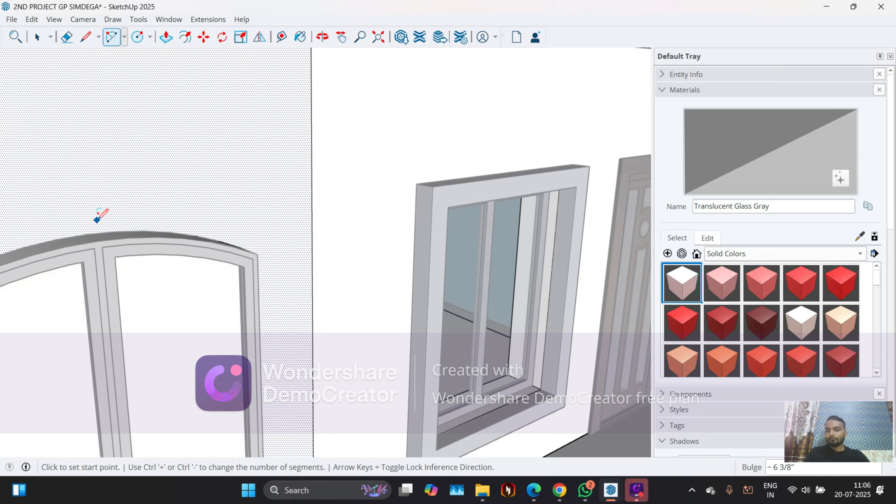
scroll(144, 245, "down", 5)
middle_click_drag(186, 316, 94, 251)
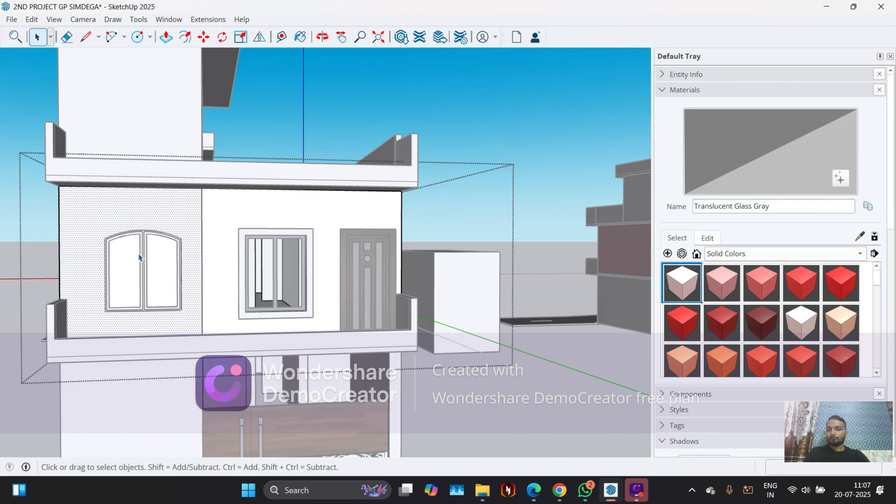
middle_click_drag(152, 276, 114, 273)
scroll(220, 238, "up", 5)
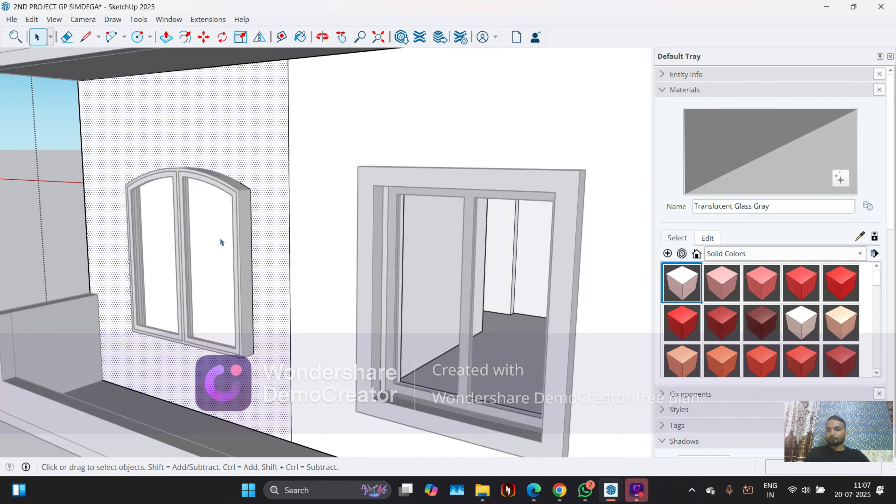
Leave the wall group and move the curved window about 3' 2 9/16" straight out from the wall by its lower-right back corner.
scroll(220, 238, "up", 2)
scroll(220, 239, "down", 3)
middle_click_drag(312, 244, 221, 247)
key("Escape")
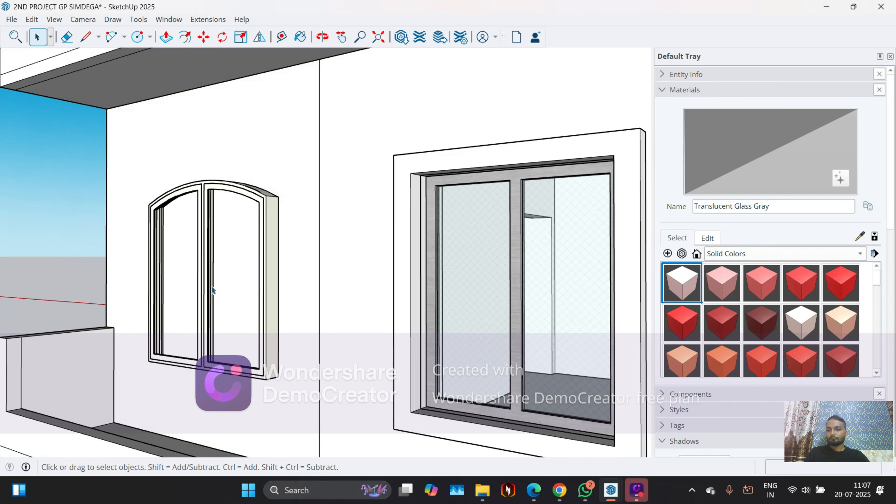
key("m")
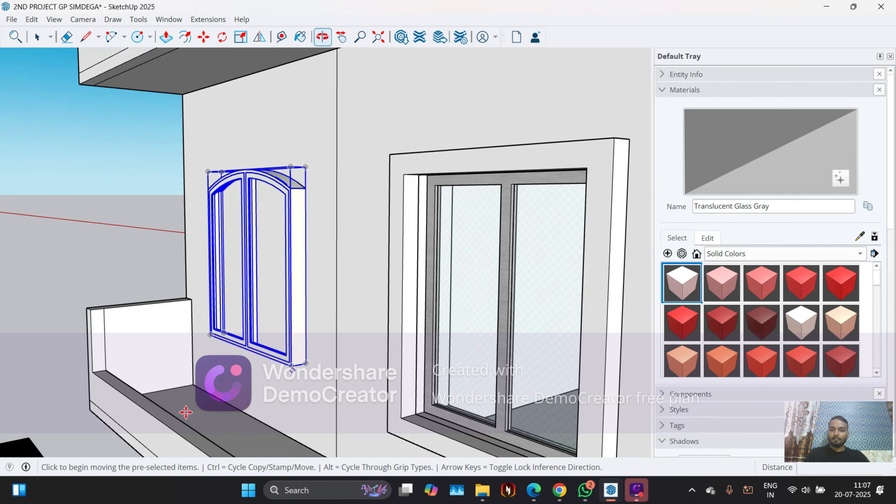
scroll(335, 352, "up", 2)
left_click(352, 339)
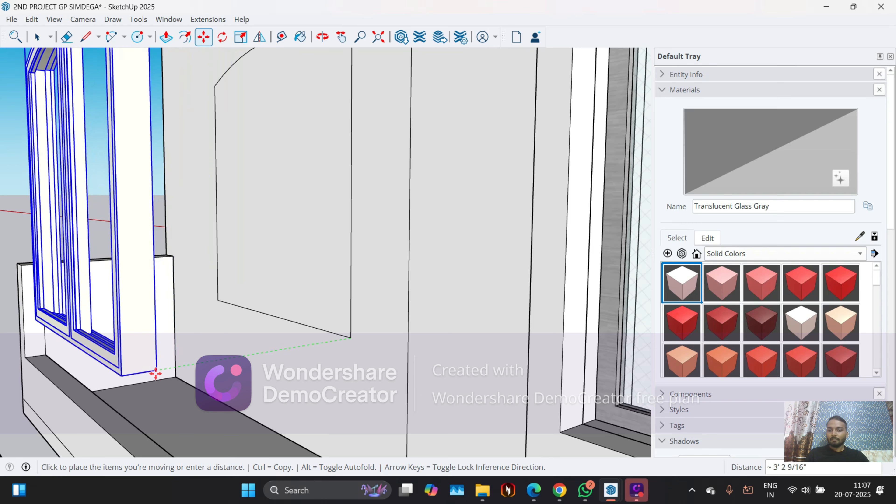
middle_click_drag(189, 331, 252, 308)
key("space")
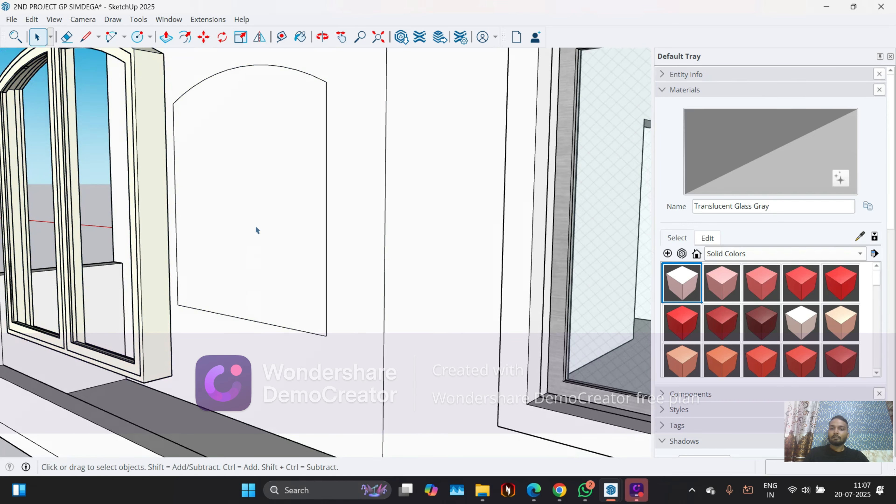
Open the wall group and push the outlined arched face in 5" to cut the window opening through the wall.
double_click(255, 225)
double_click(251, 202)
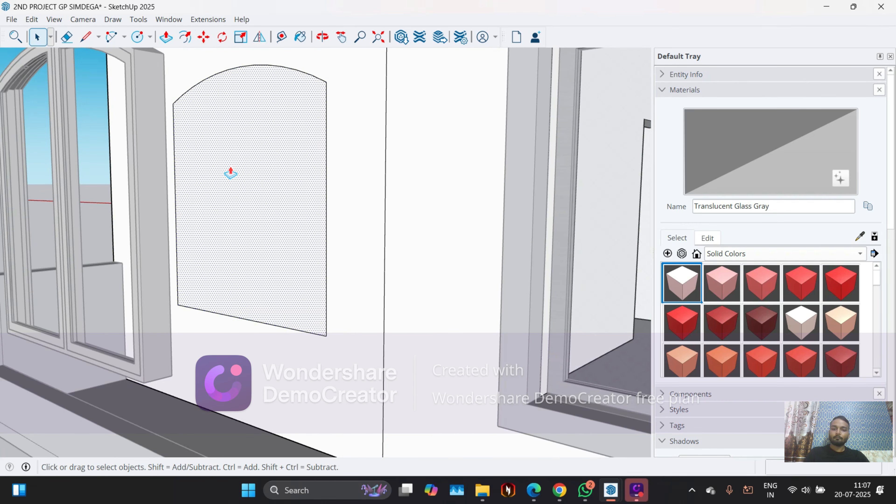
left_click(230, 173)
left_click(269, 137)
middle_click_drag(230, 188, 273, 202)
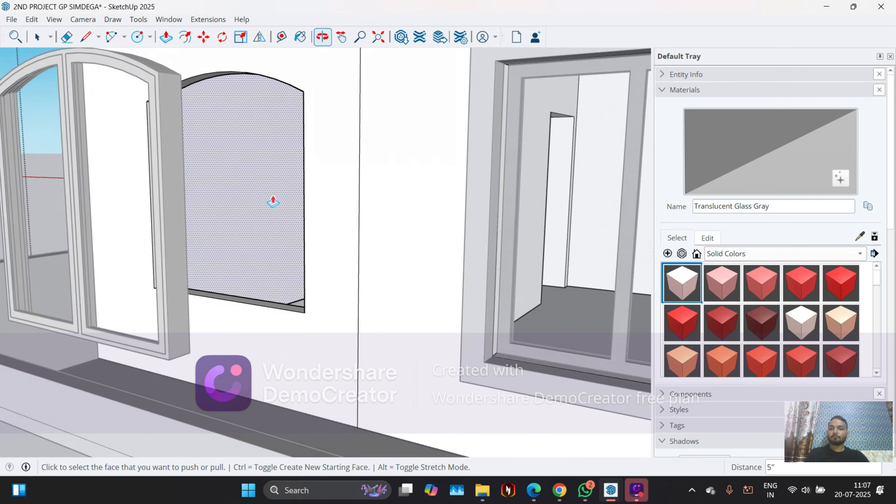
scroll(244, 235, "up", 4)
middle_click_drag(91, 344, 425, 380)
scroll(125, 352, "down", 4)
scroll(424, 380, "down", 6)
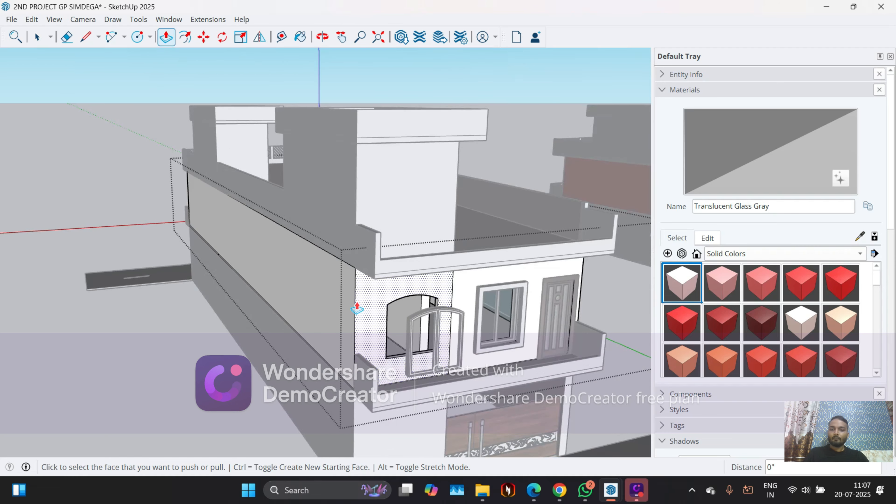
key("space")
Move the curved window back into the arched opening, matching its lower-right front corner to the opening's lower-right corner.
scroll(159, 369, "up", 2)
scroll(473, 339, "up", 2)
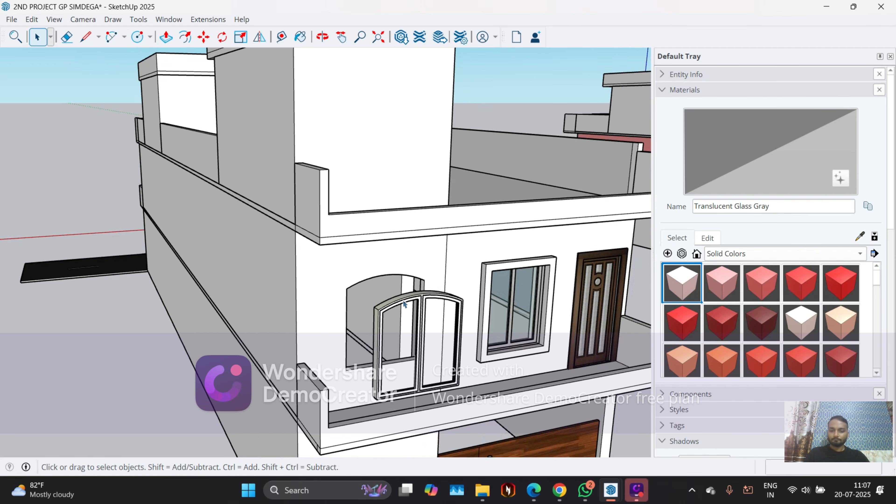
scroll(459, 341, "down", 2)
scroll(323, 343, "up", 5)
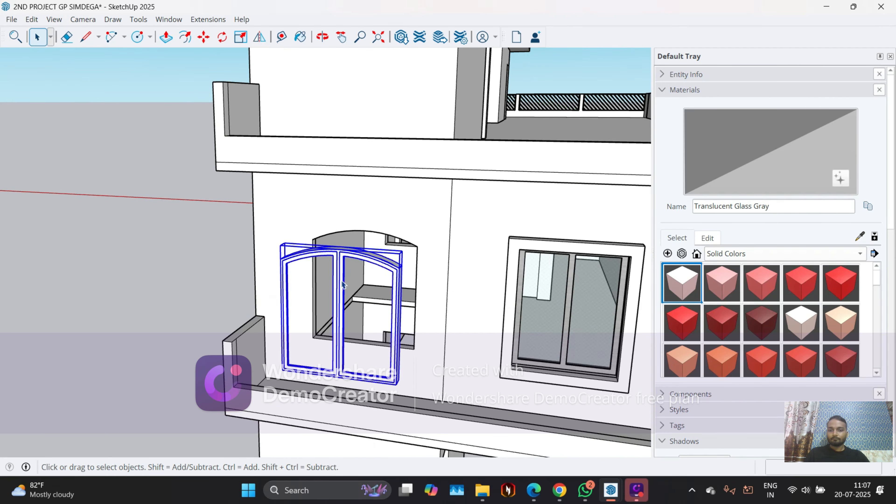
scroll(328, 230, "down", 2)
scroll(388, 283, "down", 3)
scroll(314, 298, "up", 6)
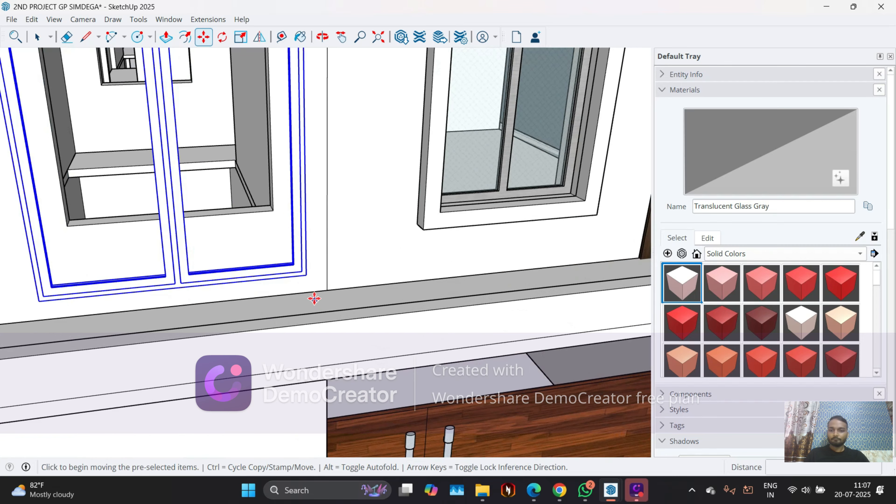
left_click(306, 275)
scroll(299, 247, "up", 5)
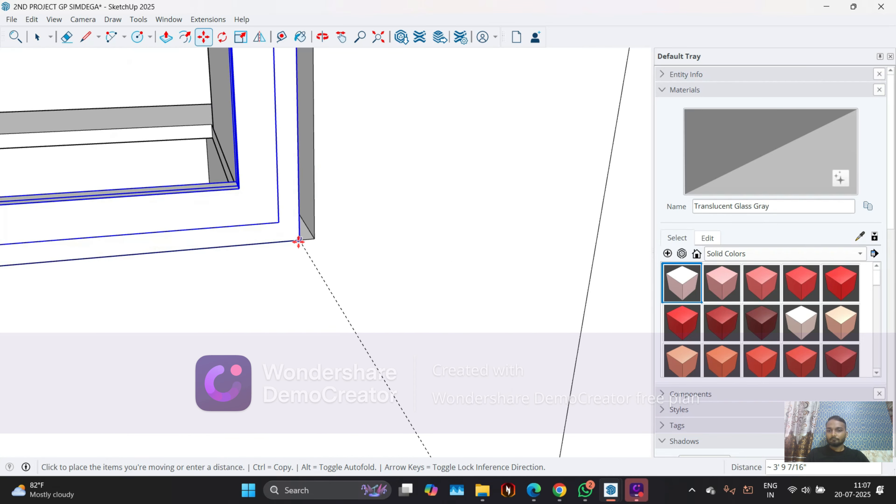
left_click(313, 239)
Recess the curved window about 7/16" into the wall opening, moving it from its lower-right front corner.
middle_click_drag(328, 245, 332, 270)
scroll(332, 271, "up", 4)
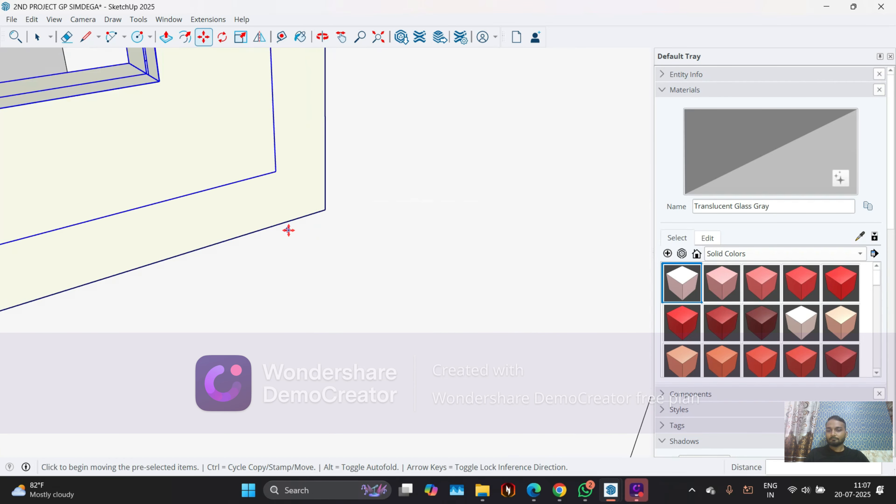
middle_click_drag(289, 231, 332, 249)
left_click(331, 247)
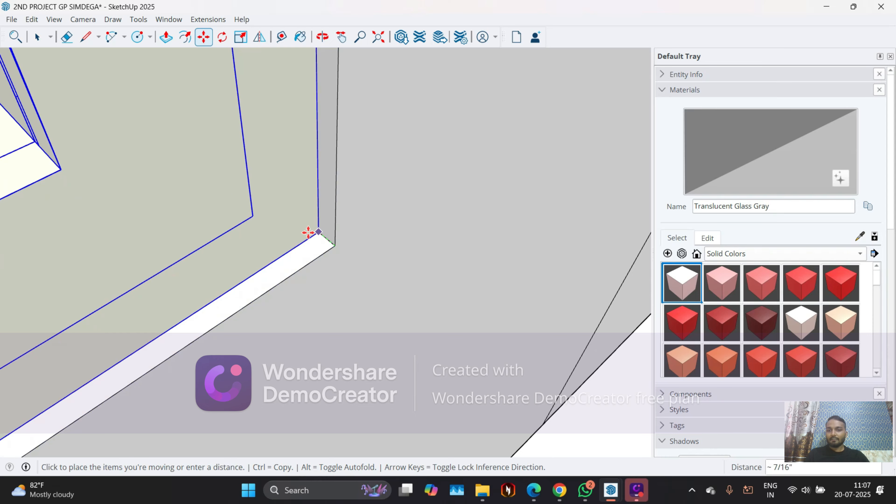
scroll(391, 210, "down", 15)
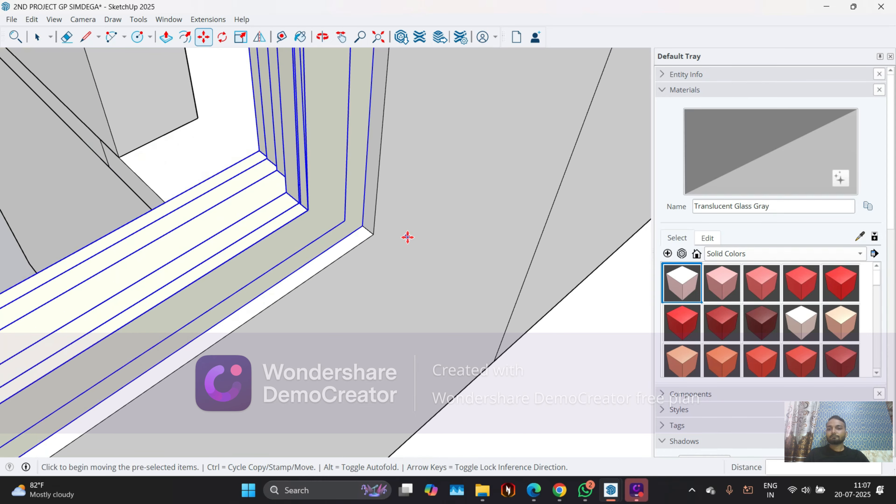
middle_click_drag(386, 233, 209, 124)
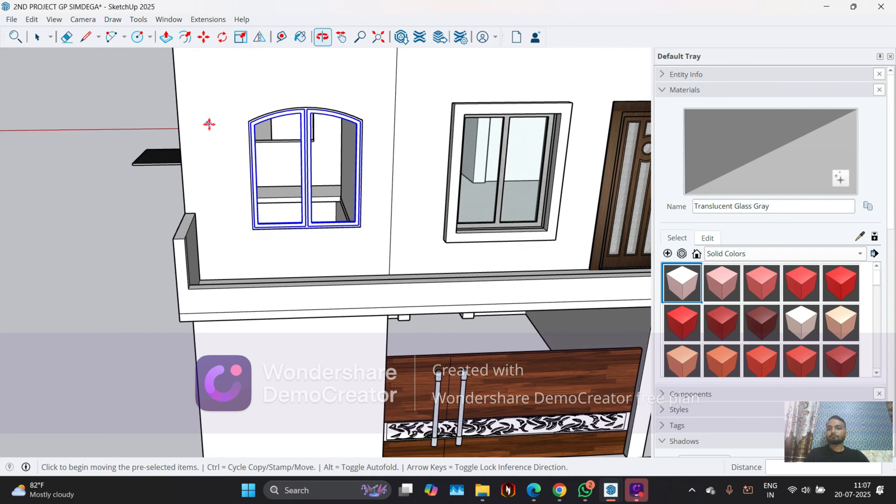
scroll(70, 179, "down", 5)
middle_click_drag(71, 179, 20, 165)
key("space")
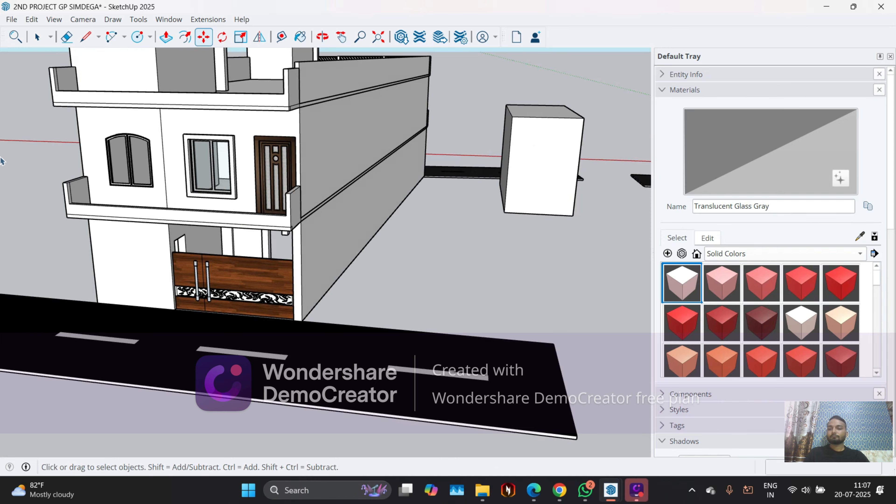
Try to draw a glass rectangle in the curved window's left sash, starting from the lower-left inner corner of its frame.
scroll(323, 254, "up", 5)
scroll(324, 254, "down", 4)
middle_click_drag(177, 226, 158, 124)
scroll(254, 176, "up", 10)
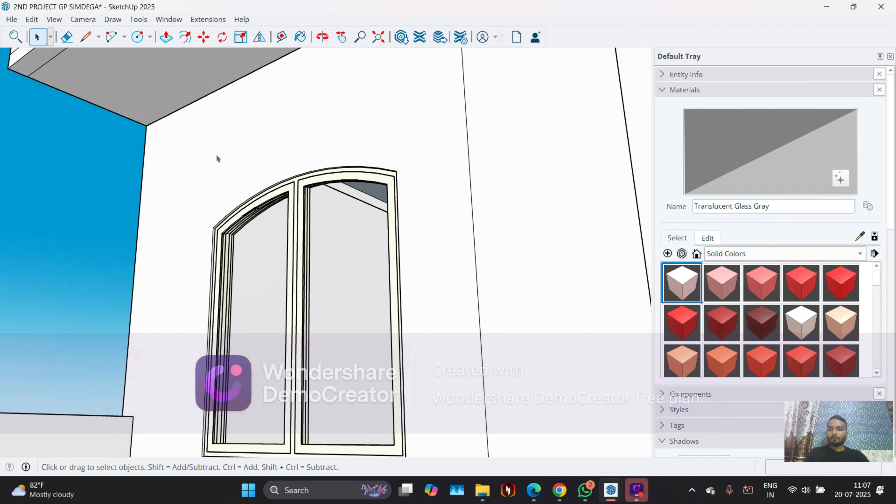
scroll(218, 159, "down", 3)
middle_click_drag(236, 340, 216, 373)
scroll(216, 373, "up", 4)
scroll(216, 370, "up", 6)
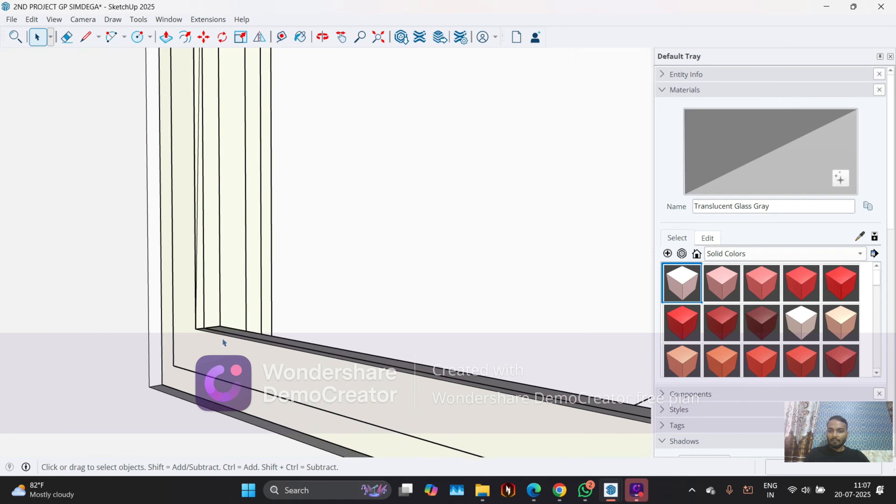
middle_click_drag(219, 418, 174, 348)
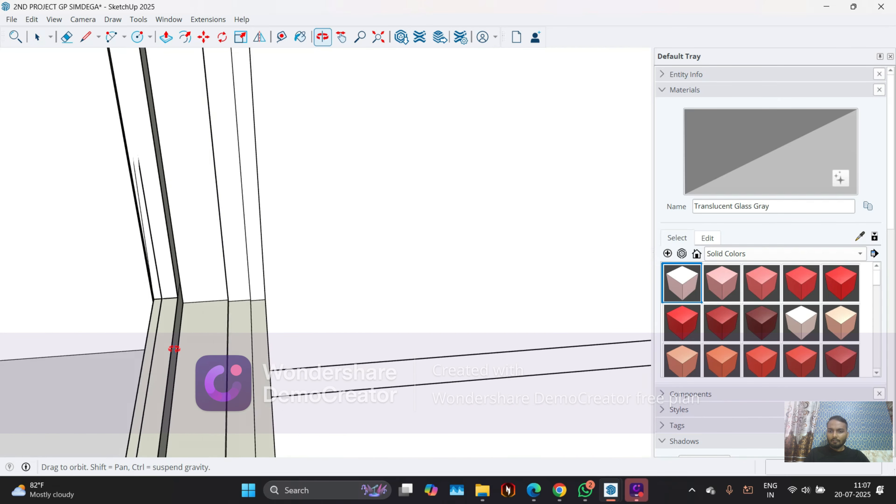
middle_click_drag(62, 288, 194, 338)
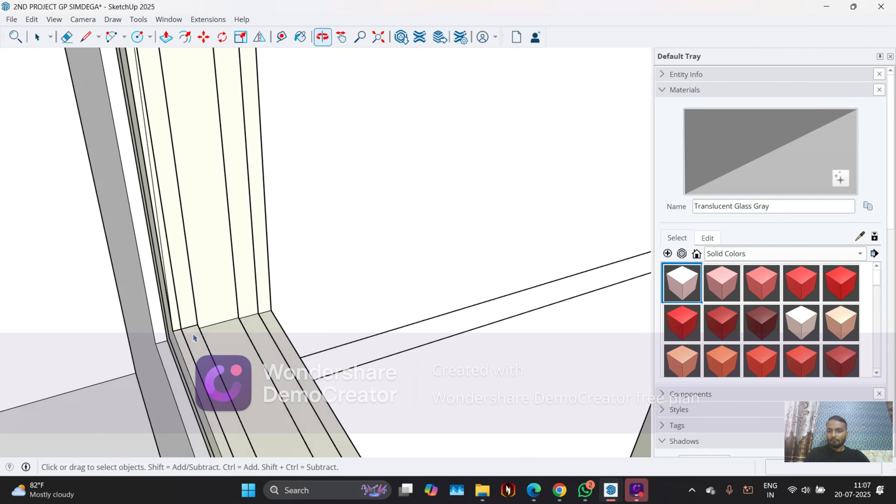
scroll(165, 331, "up", 3)
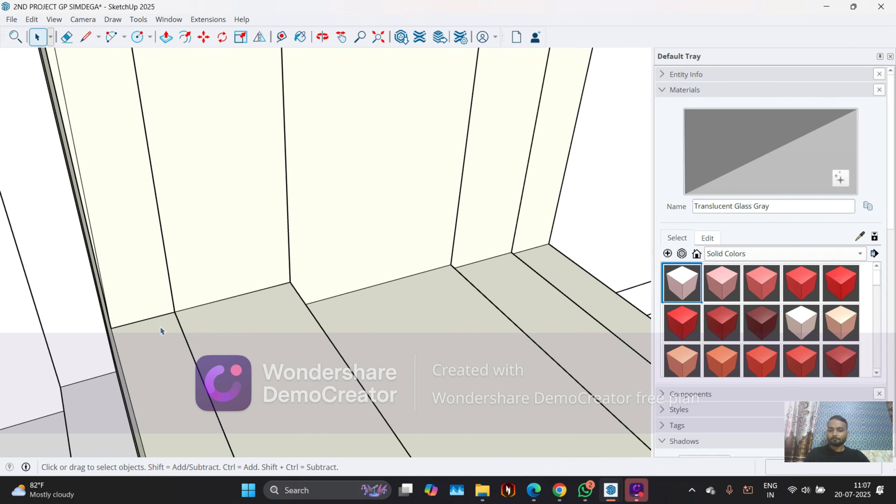
left_click(170, 309)
middle_click_drag(170, 309, 360, 296)
scroll(137, 325, "down", 4)
scroll(322, 177, "up", 4)
scroll(374, 214, "down", 5)
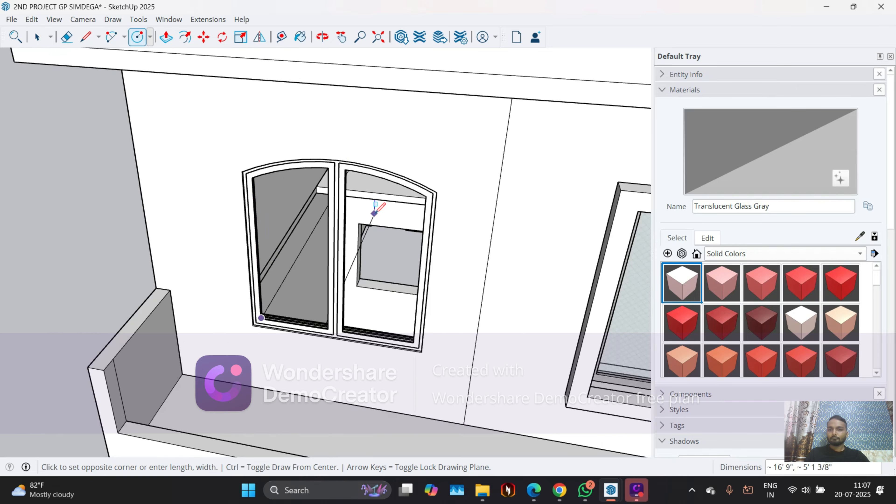
middle_click_drag(374, 213, 339, 176)
scroll(329, 179, "up", 6)
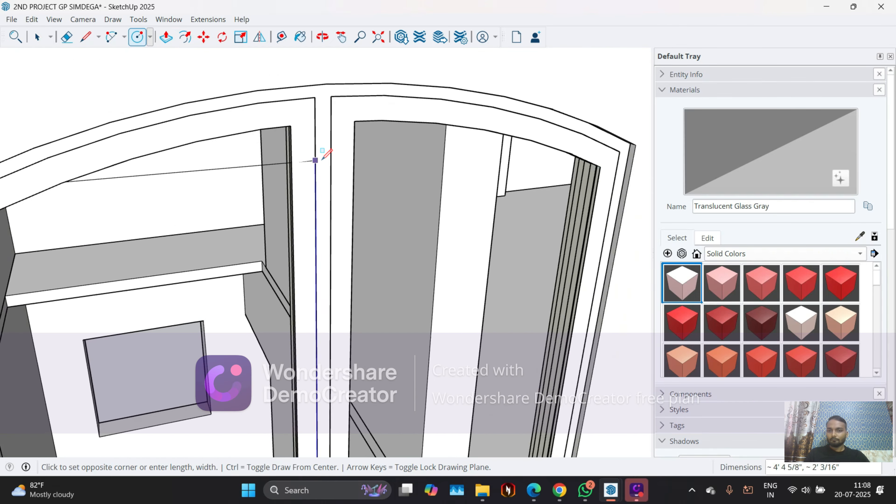
scroll(323, 158, "down", 7)
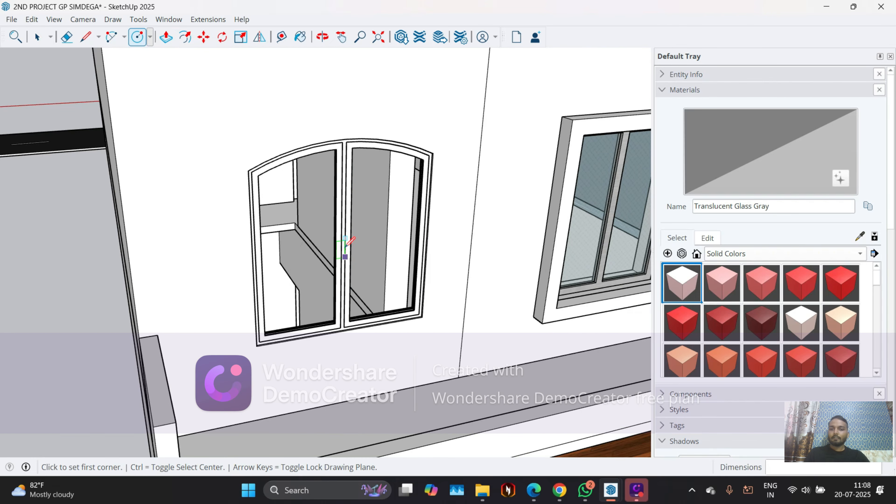
Try to draw the left sash's rectangle from its lower-right inner corner to the start of the arch at its upper left.
scroll(345, 246, "up", 8)
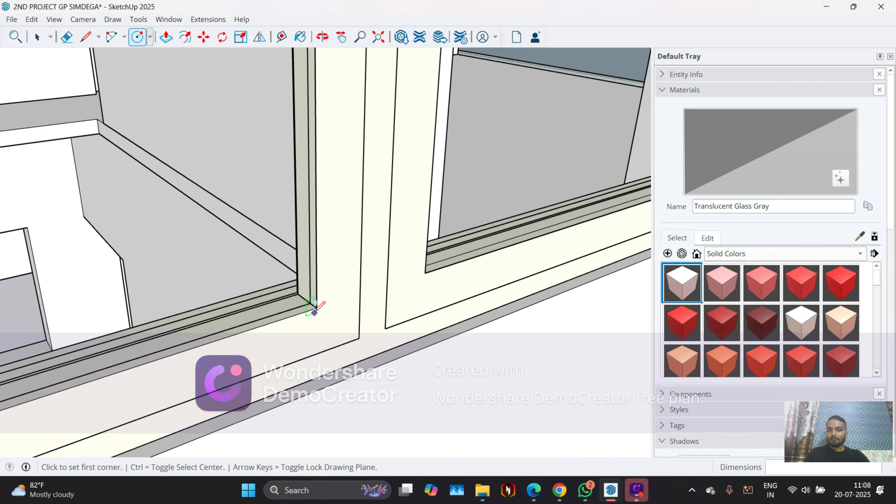
scroll(314, 308, "up", 3)
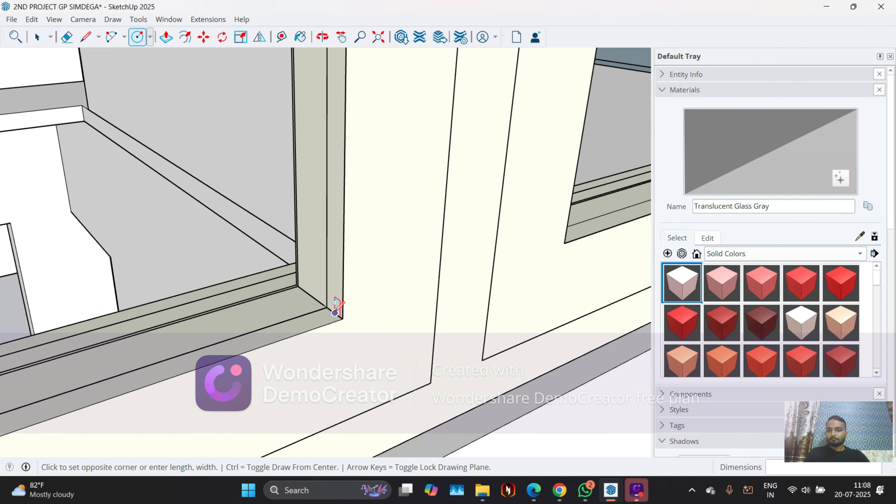
scroll(335, 311, "down", 10)
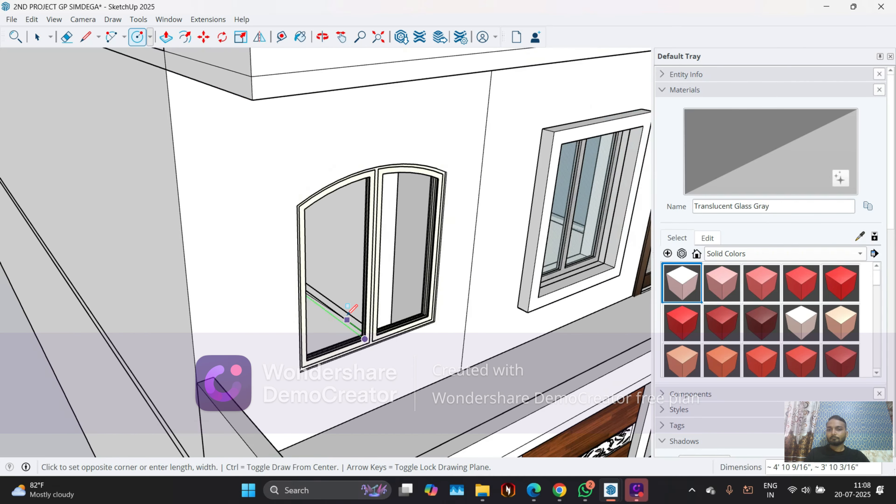
scroll(349, 313, "up", 6)
scroll(266, 236, "down", 5)
scroll(265, 225, "up", 6)
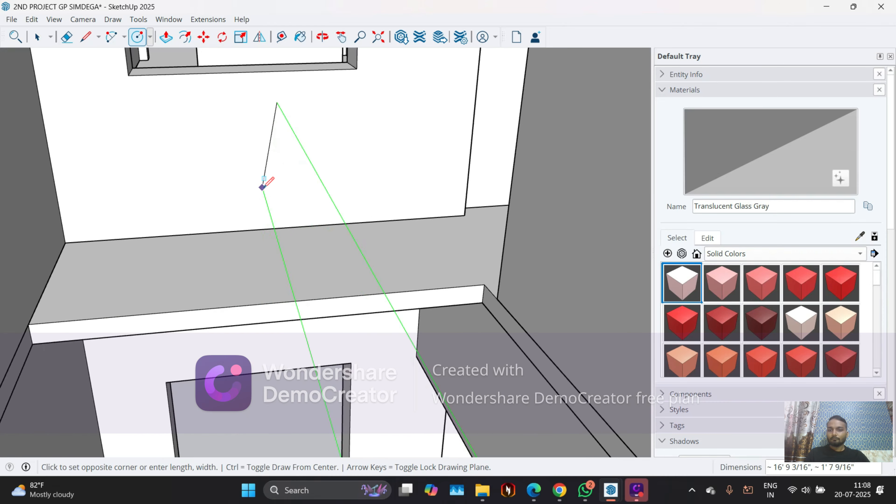
scroll(263, 187, "down", 5)
middle_click_drag(293, 212, 169, 231)
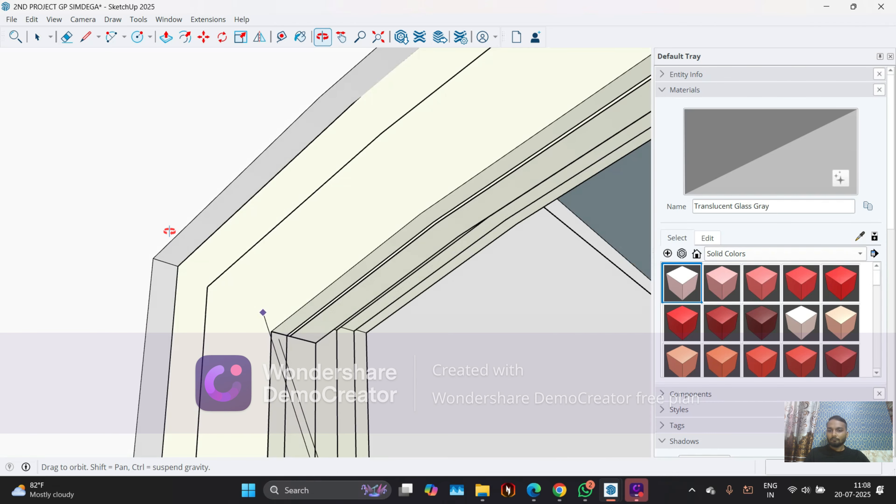
scroll(295, 332, "up", 4)
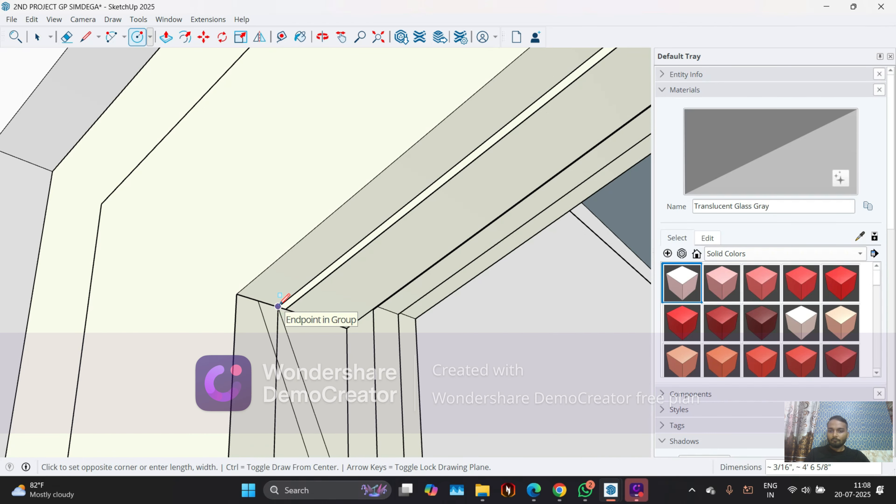
scroll(417, 286, "down", 8)
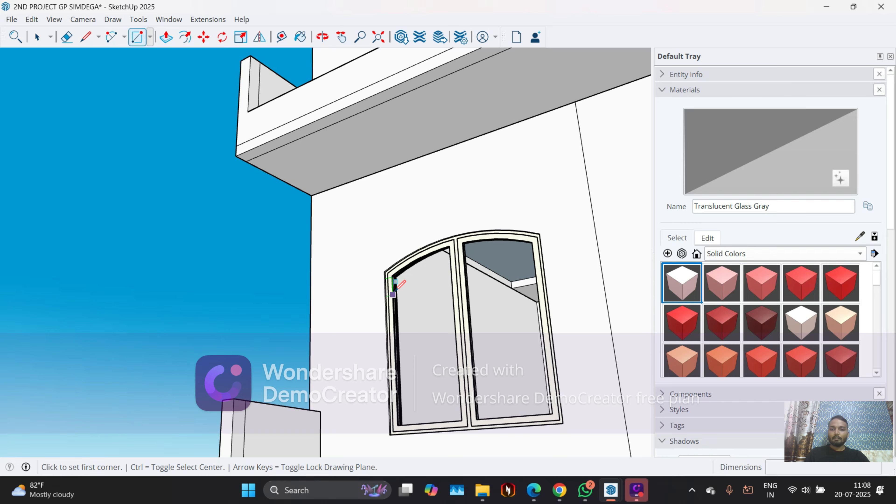
Draw a rectangle across the curved window's left sash from its upper-left inner corner, below the arch, to its lower-right corner.
scroll(392, 294, "up", 8)
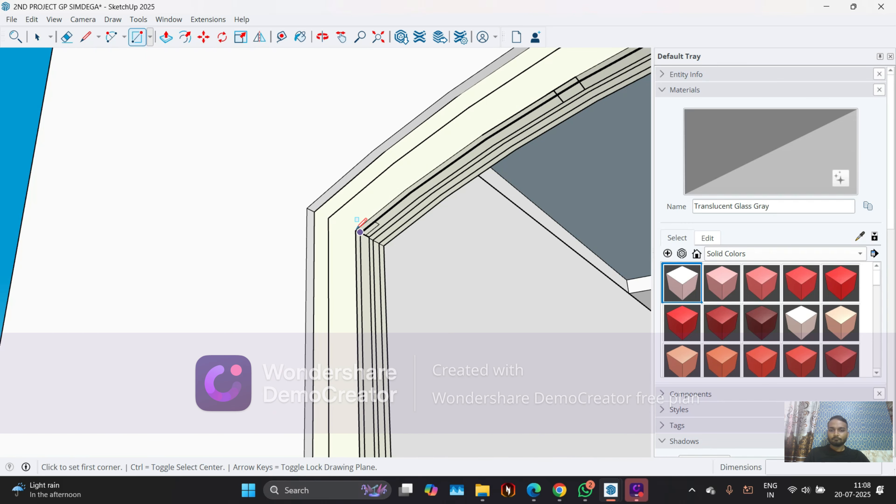
middle_click_drag(360, 231, 410, 272)
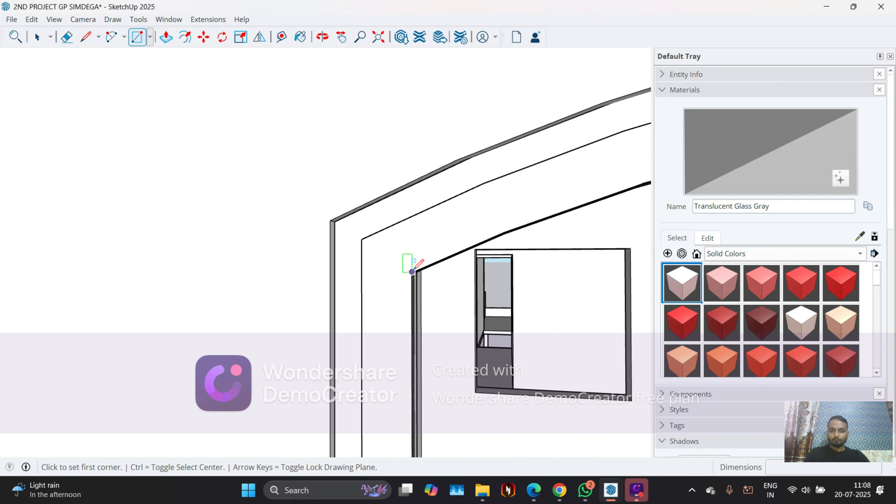
scroll(218, 225, "down", 12)
scroll(312, 394, "up", 6)
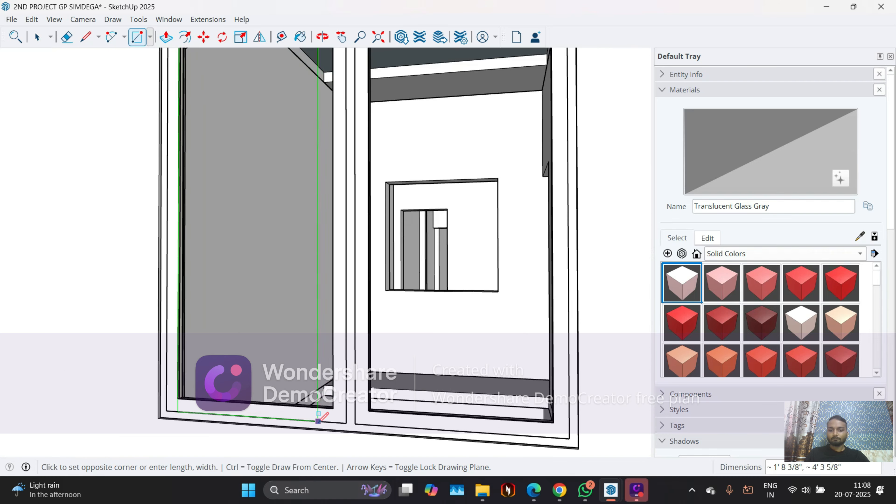
scroll(337, 399, "down", 5)
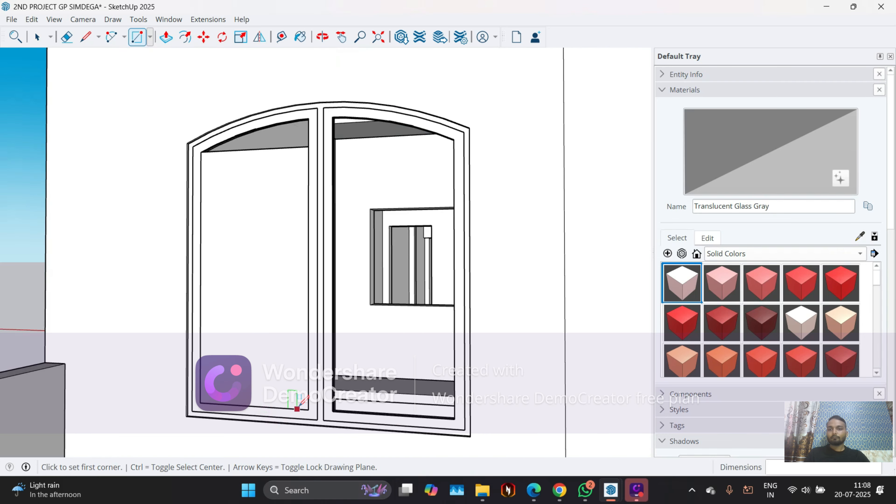
middle_click_drag(296, 396, 285, 183)
scroll(285, 181, "up", 5)
scroll(287, 179, "up", 2)
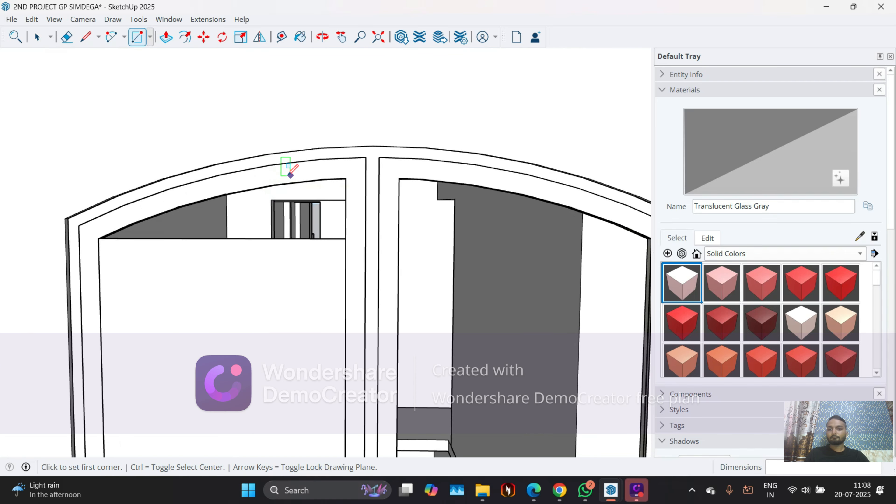
scroll(279, 211, "down", 8)
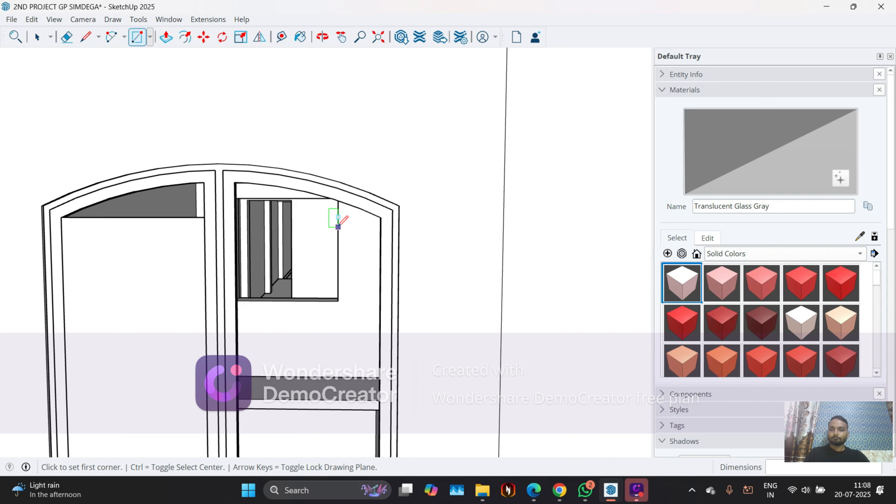
scroll(229, 203, "up", 4)
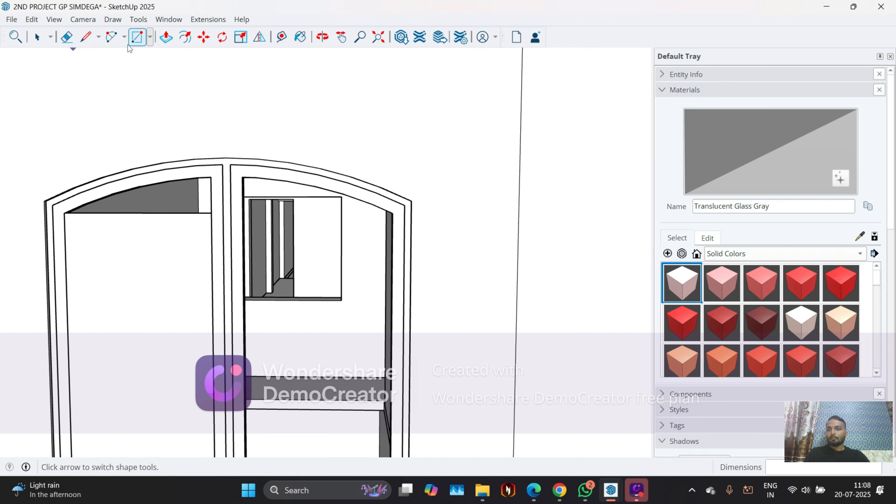
left_click(124, 36)
left_click(131, 67)
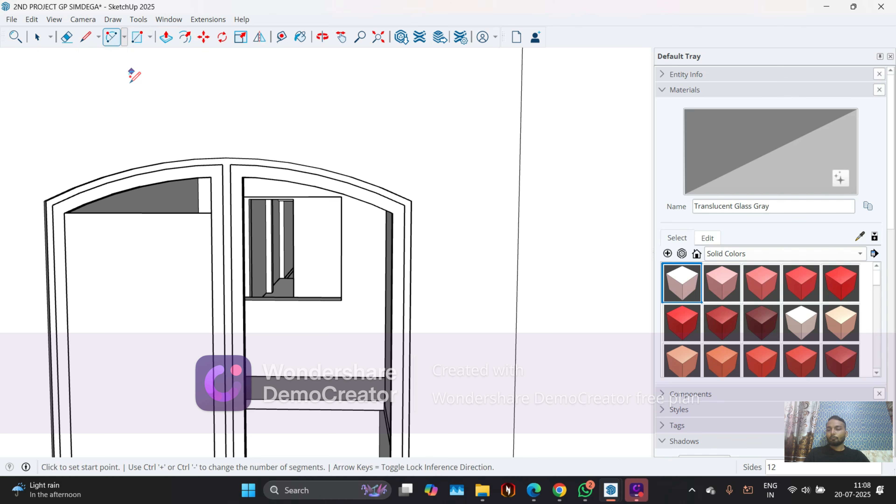
scroll(65, 207, "up", 3)
left_click(64, 207)
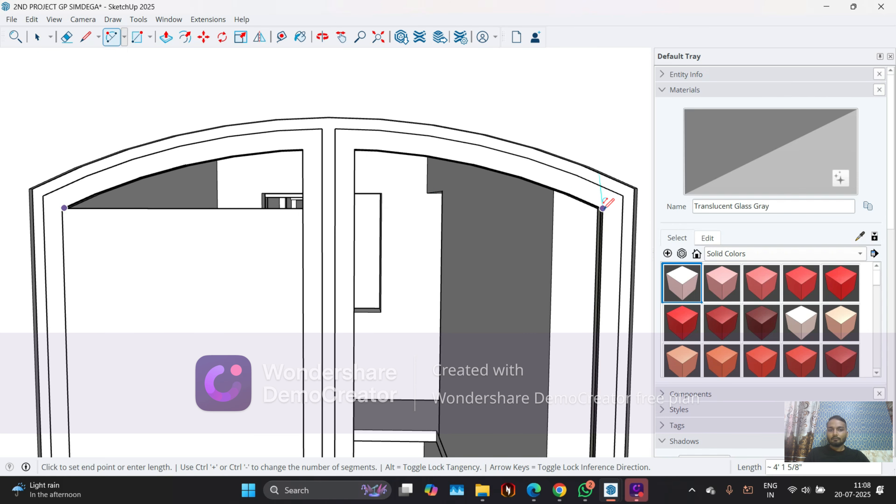
middle_click_drag(603, 206, 520, 258)
scroll(520, 258, "down", 5)
scroll(549, 255, "up", 2)
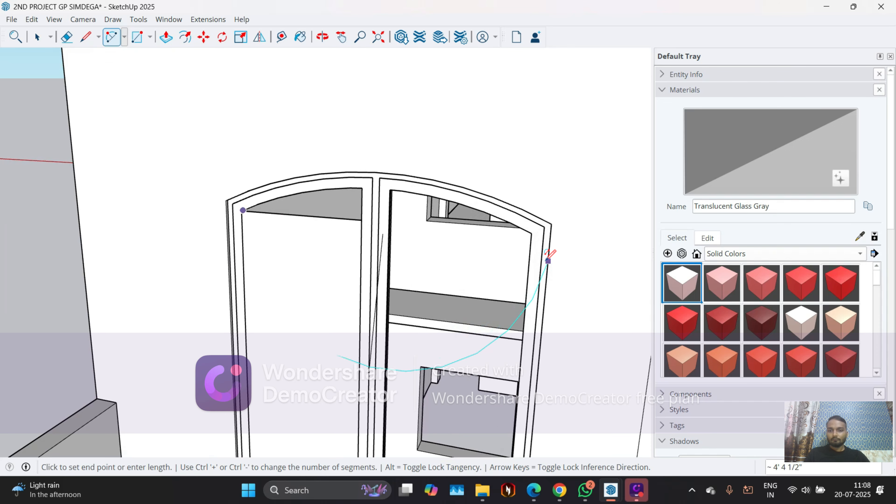
scroll(160, 216, "up", 5)
scroll(268, 184, "up", 3)
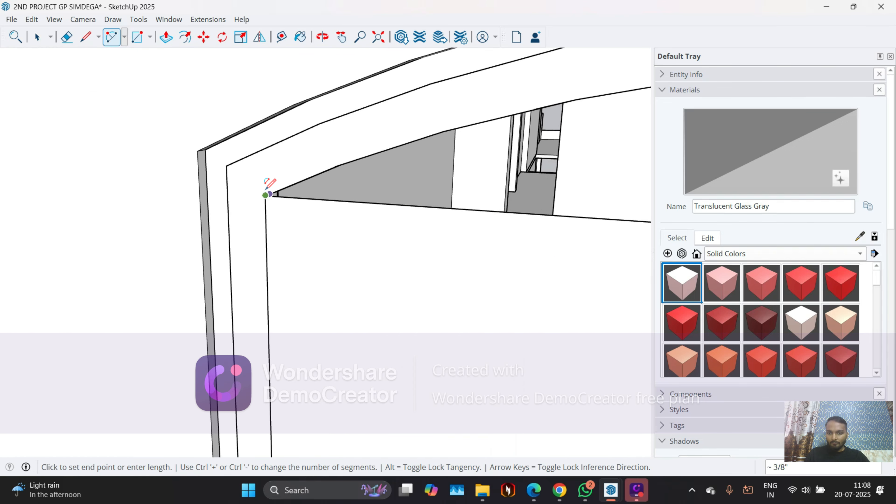
middle_click_drag(272, 194, 241, 208)
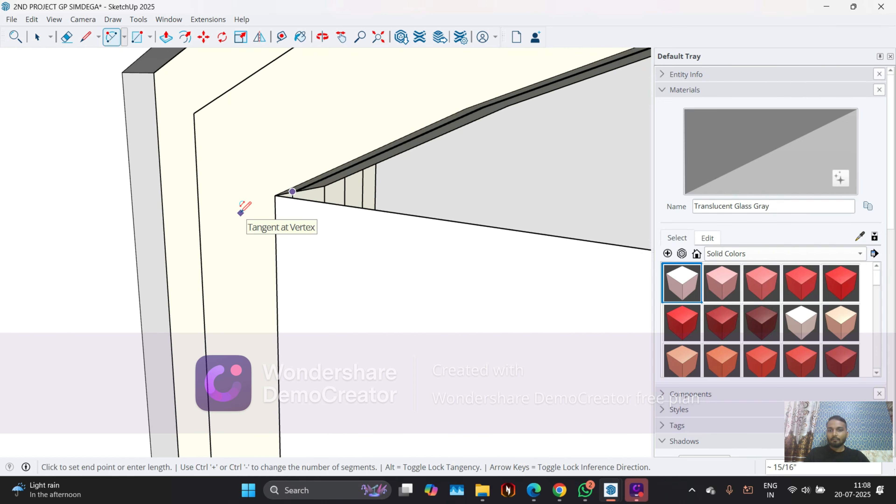
key("Escape")
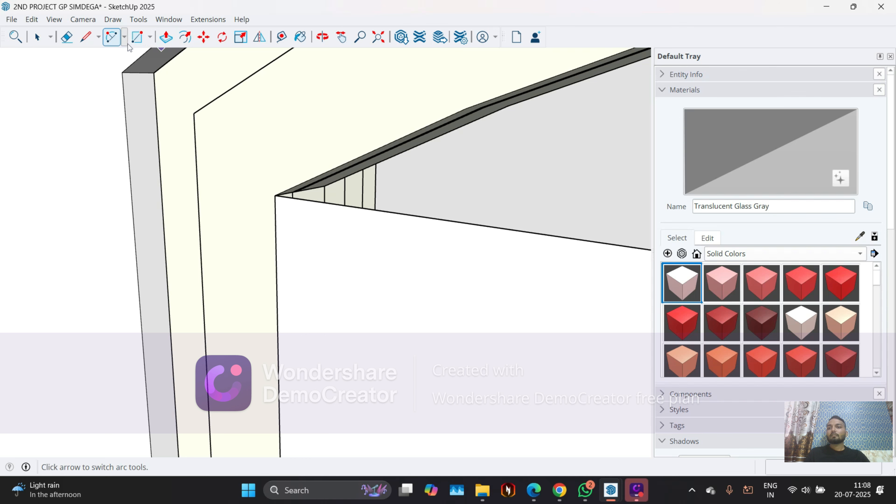
Draw a 2 Point Arc between the window frame's upper-left and upper-right inner corners, bulging about 5 3/8" to follow the arch.
left_click(124, 36)
left_click(126, 67)
scroll(239, 170, "up", 3)
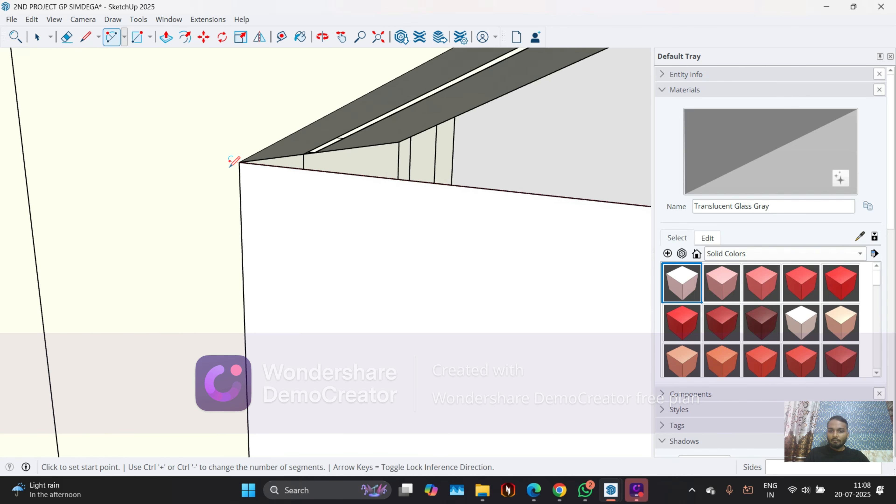
left_click(239, 162)
middle_click_drag(194, 134, 540, 194)
scroll(540, 194, "up", 6)
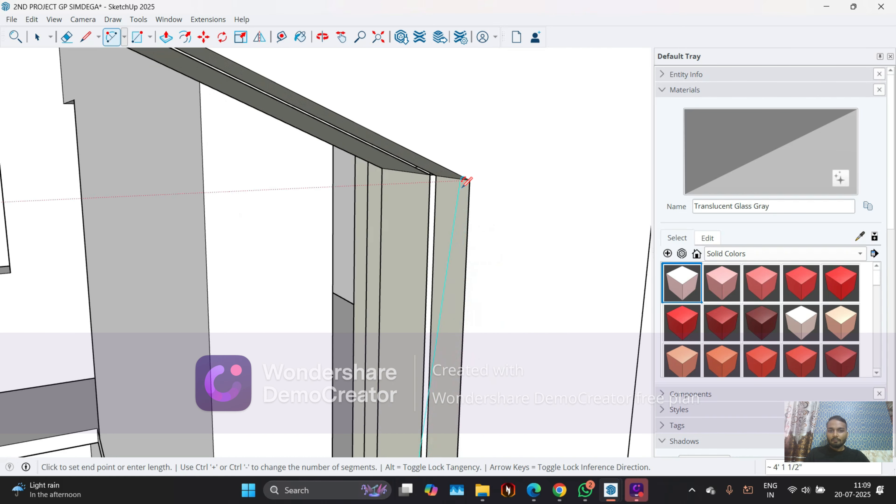
left_click(470, 180)
scroll(533, 198, "down", 5)
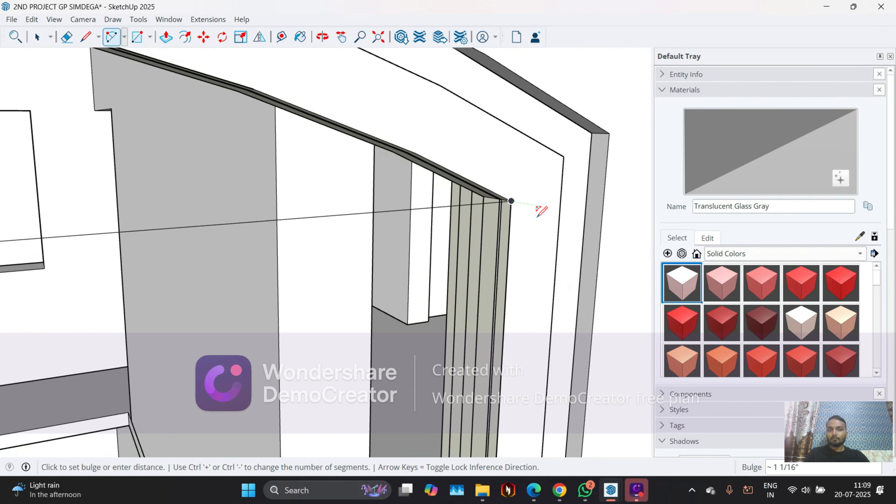
scroll(352, 200, "up", 4)
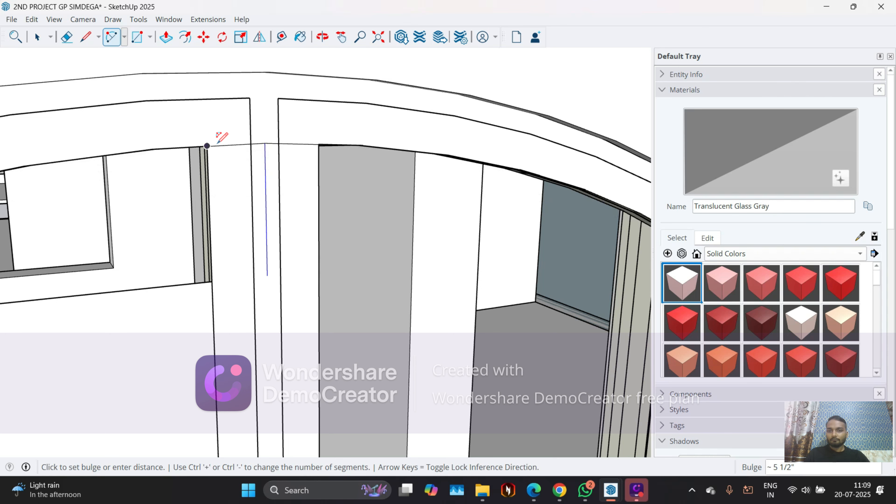
left_click(265, 145)
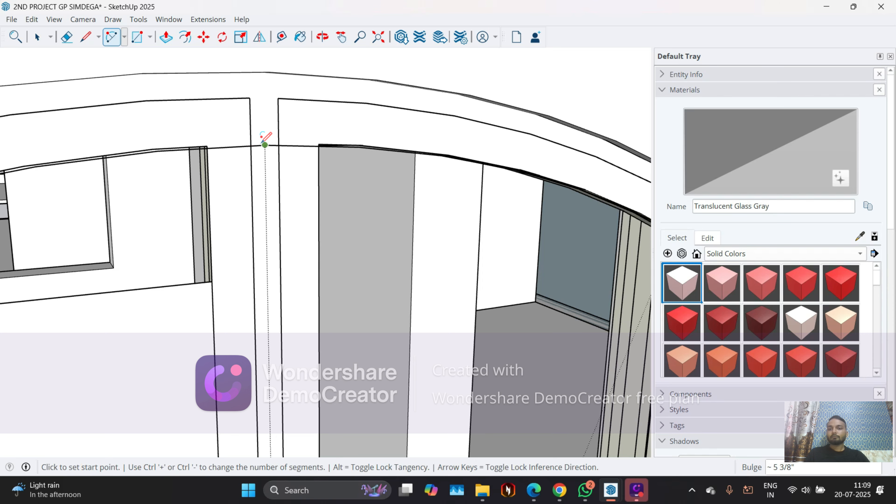
Draw a vertical line from the left sash rectangle's upper-right corner up to the arch, closing the curved part of the pane.
mouse_move(265, 144)
middle_mouse_down()
mouse_move(200, 136)
mouse_move(164, 106)
mouse_move(116, 106)
mouse_move(293, 143)
mouse_move(215, 190)
mouse_move(204, 144)
mouse_move(164, 240)
mouse_move(216, 240)
middle_mouse_up()
left_click(86, 36)
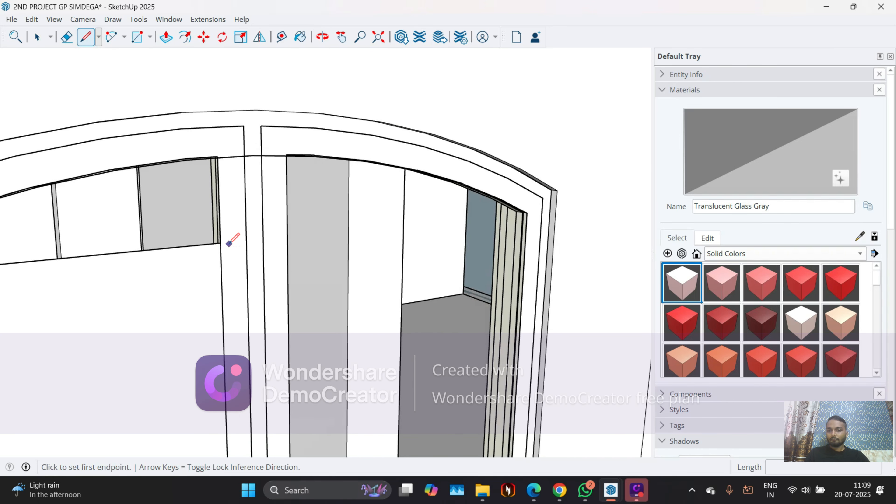
left_click(221, 242)
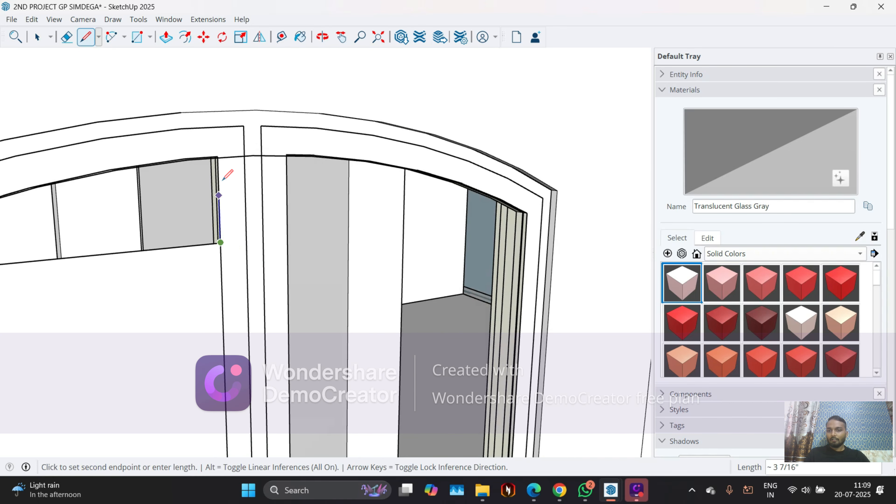
left_click(218, 157)
scroll(262, 236, "down", 3)
key("Escape")
Erase the horizontal edge below the arch in the left sash and the leftover arc across the central mullion and right sash.
middle_click_drag(262, 236, 148, 202)
scroll(149, 216, "up", 1)
key("space")
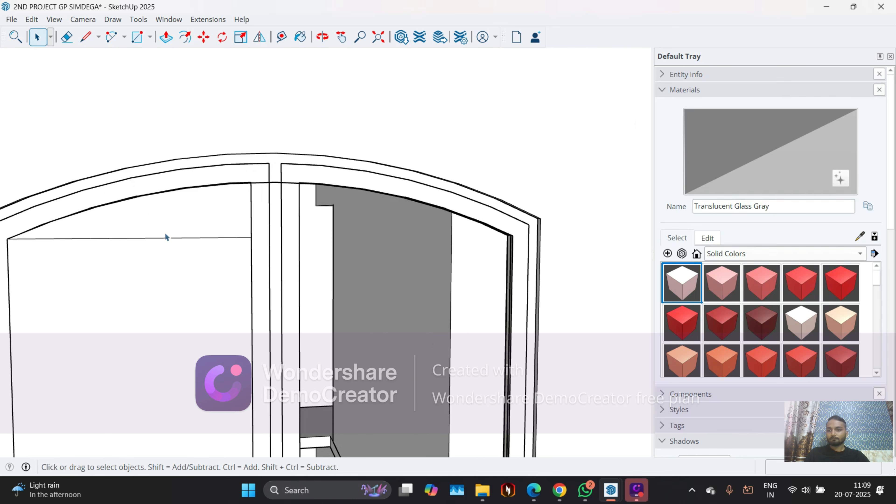
key("e")
left_click(165, 238)
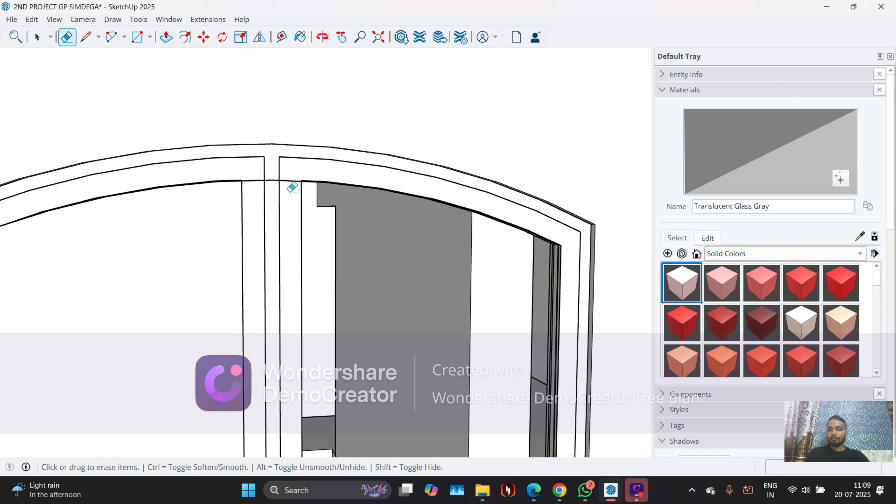
scroll(290, 186, "up", 2)
scroll(346, 190, "down", 4)
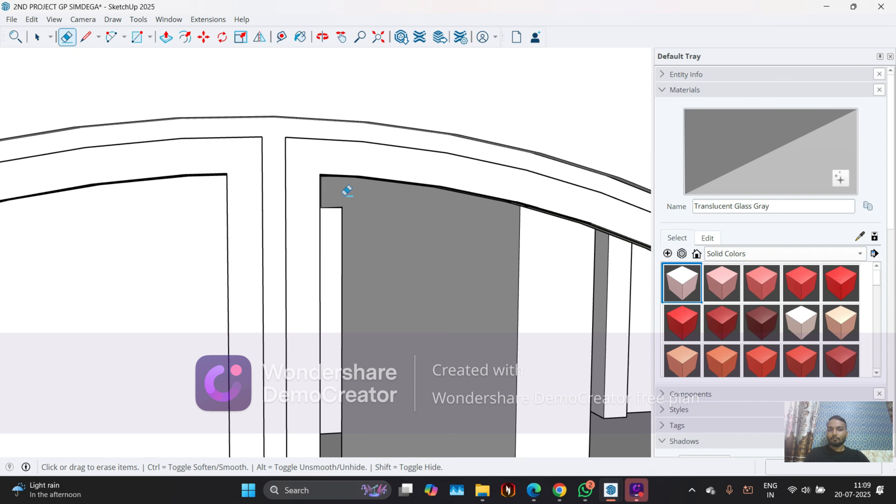
scroll(454, 202, "up", 4)
scroll(564, 243, "down", 8)
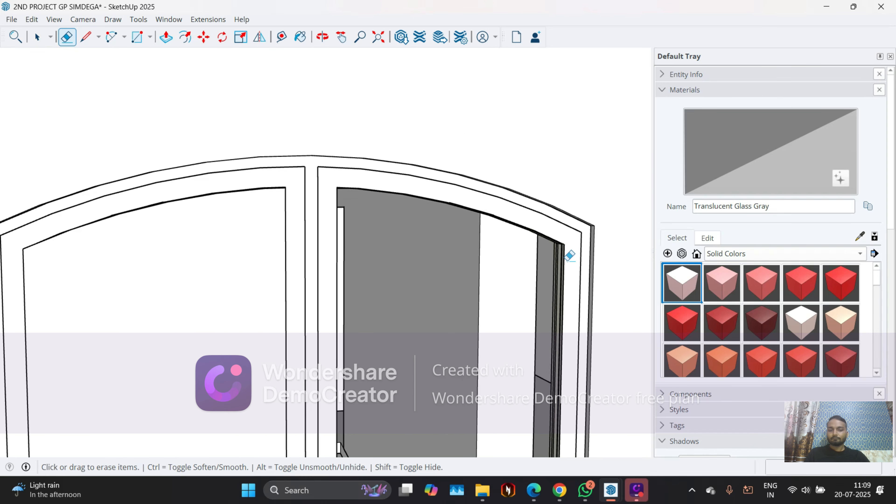
middle_click_drag(465, 297, 314, 290)
key("e")
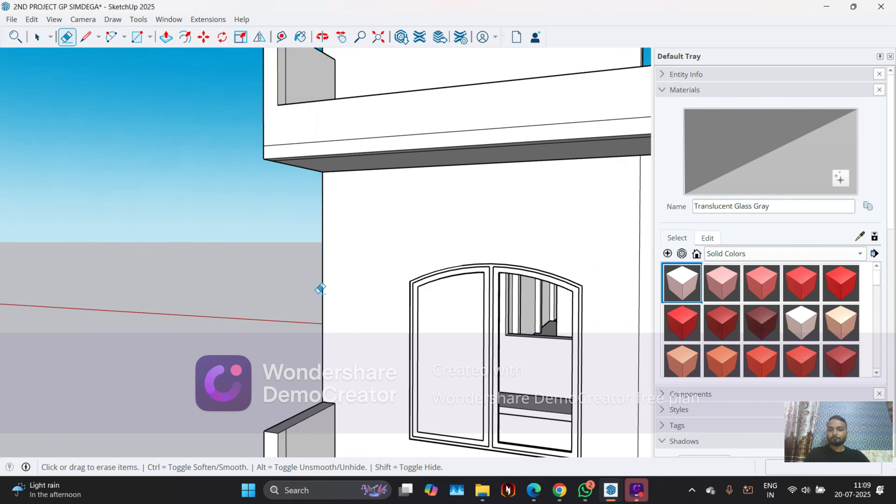
Select the curved window's left pane face and paint it with Translucent Glass Gray.
key("space")
scroll(116, 225, "down", 5)
mouse_move(116, 225)
middle_mouse_down()
mouse_move(218, 299)
mouse_move(240, 301)
middle_mouse_up()
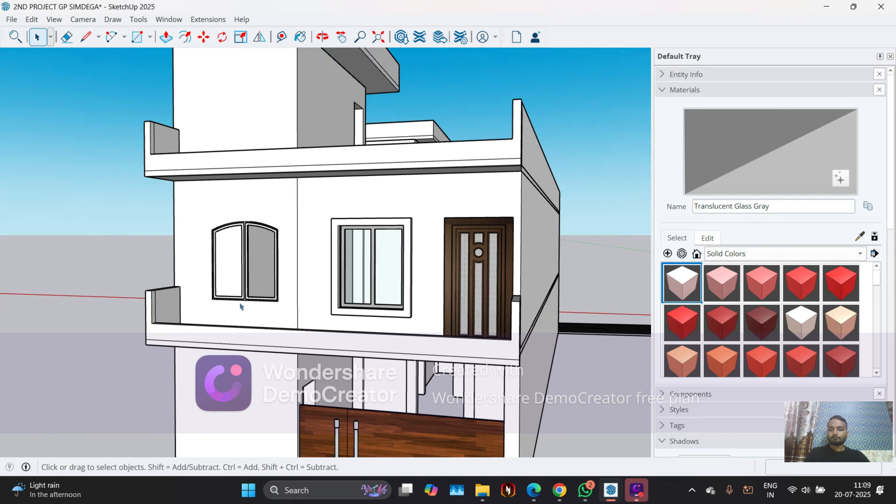
scroll(240, 302, "up", 5)
left_click(226, 204)
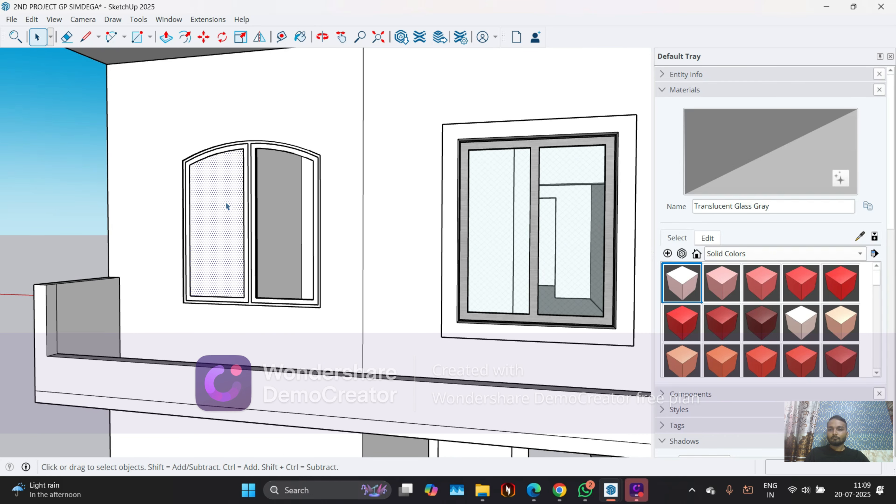
scroll(195, 177, "up", 3)
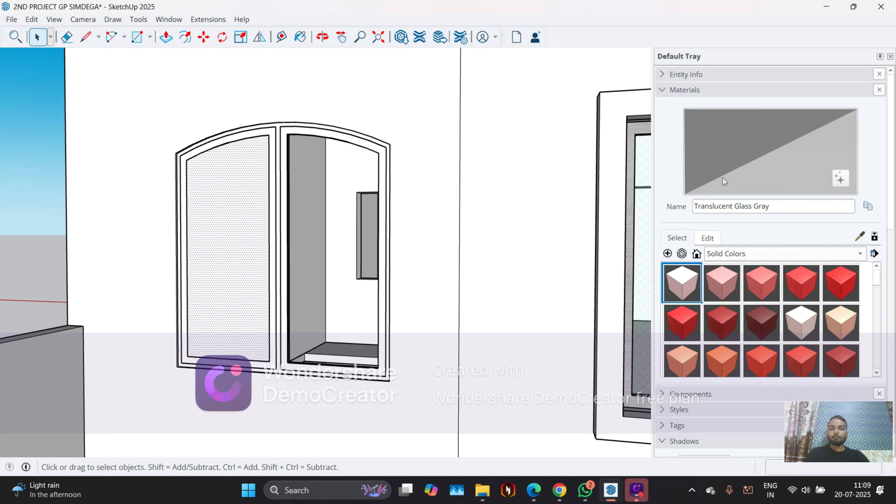
left_click(738, 157)
left_click(252, 235)
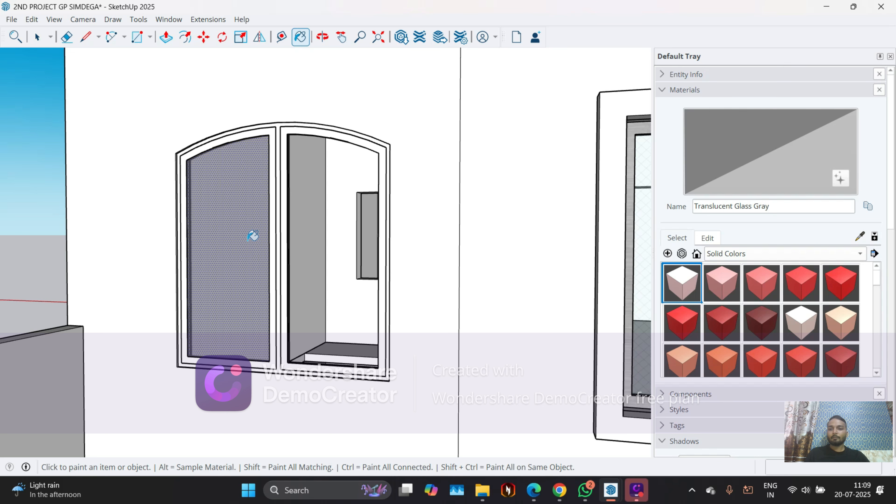
Push/Pull the left glass pane to a thickness of about 3/16".
middle_click_drag(243, 268, 233, 340)
scroll(211, 360, "up", 3)
middle_click_drag(195, 379, 53, 402)
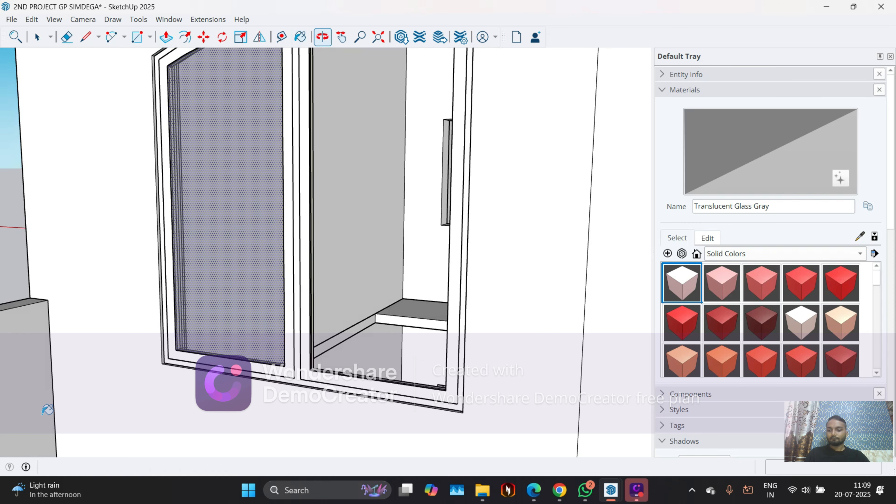
key("p")
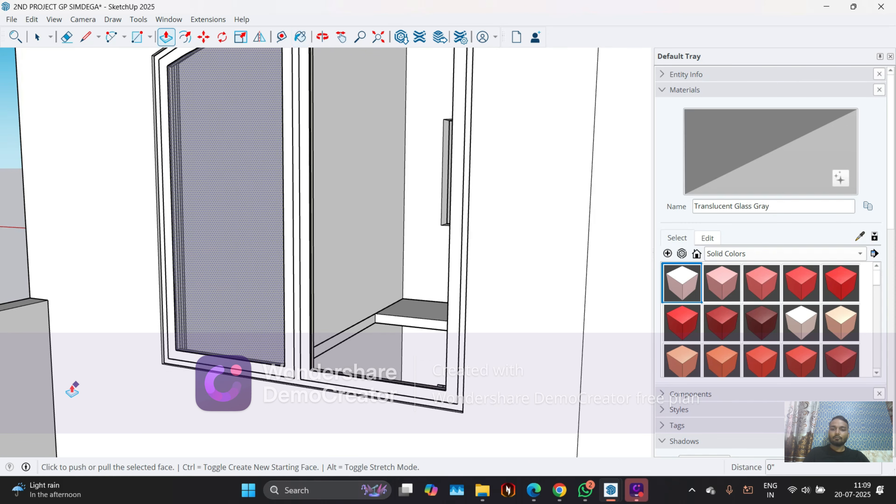
scroll(204, 314, "up", 8)
mouse_move(153, 333)
middle_mouse_down()
mouse_move(3, 381)
mouse_move(164, 362)
mouse_move(68, 360)
middle_mouse_up()
left_click(115, 353)
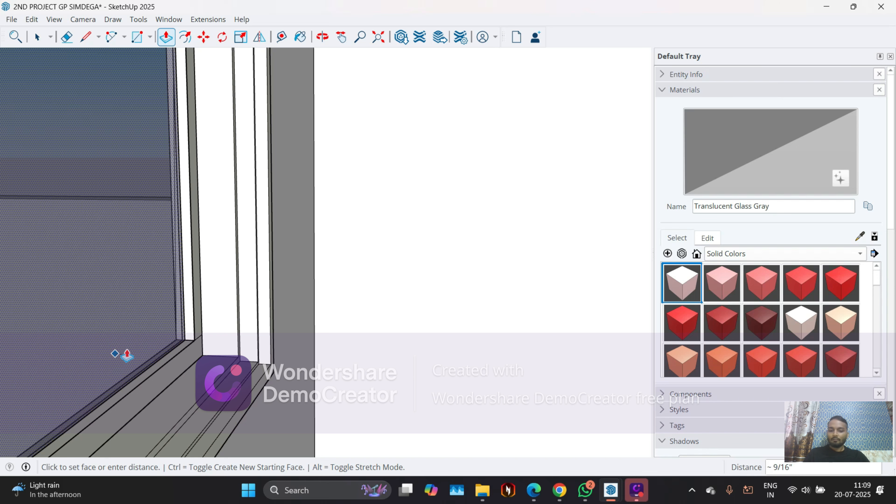
key("Return")
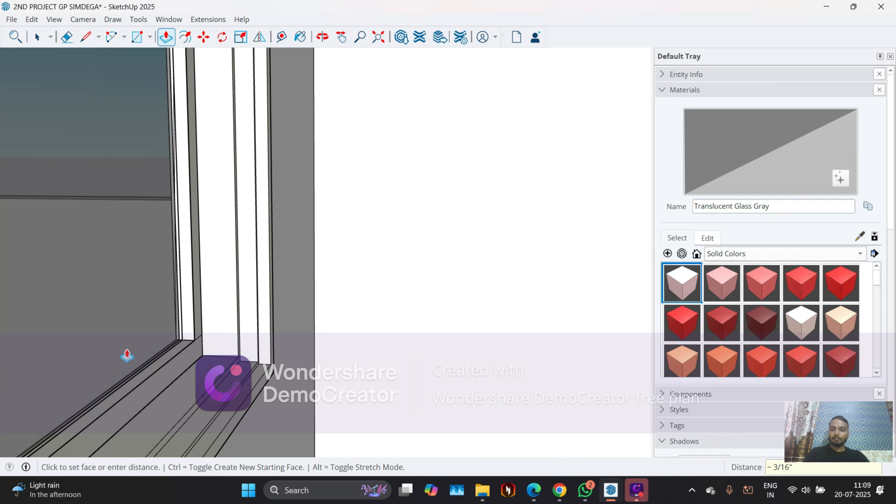
middle_click_drag(126, 354, 233, 354)
scroll(233, 353, "down", 5)
scroll(235, 353, "down", 5)
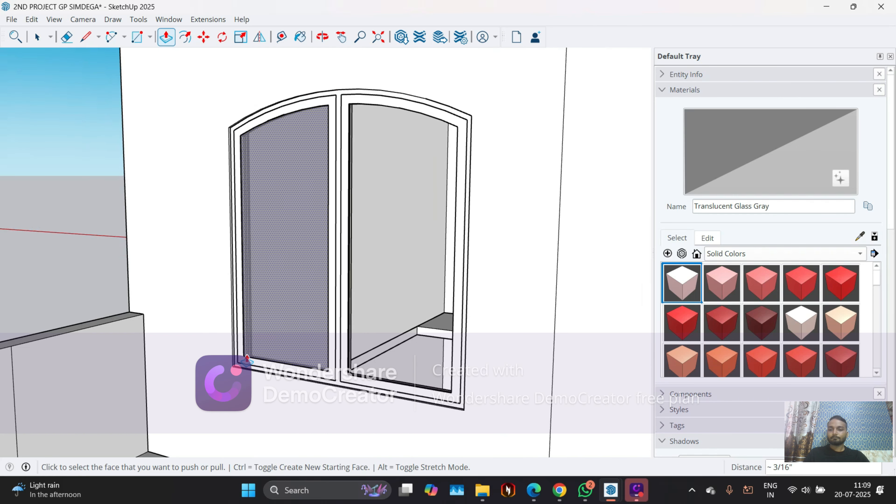
key("space")
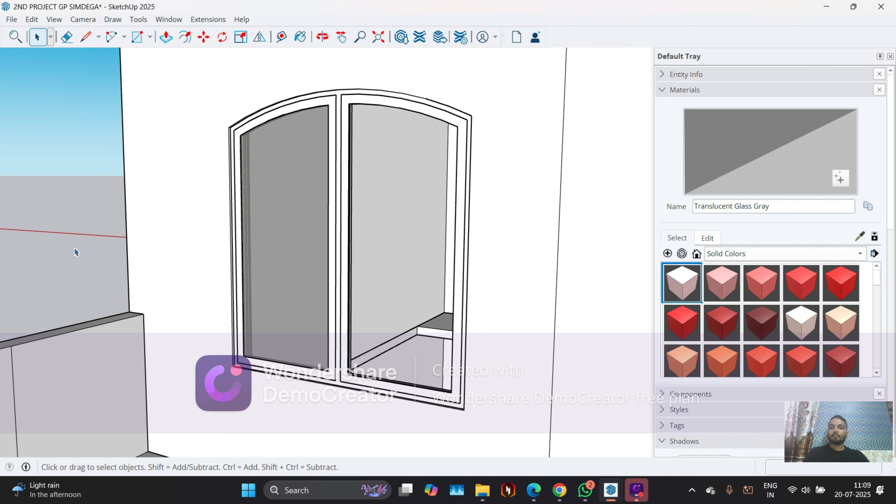
Examine the curved window in its balcony wall and the opposite house front with its arched ground-floor window and balcony railings.
middle_click_drag(74, 248, 312, 285)
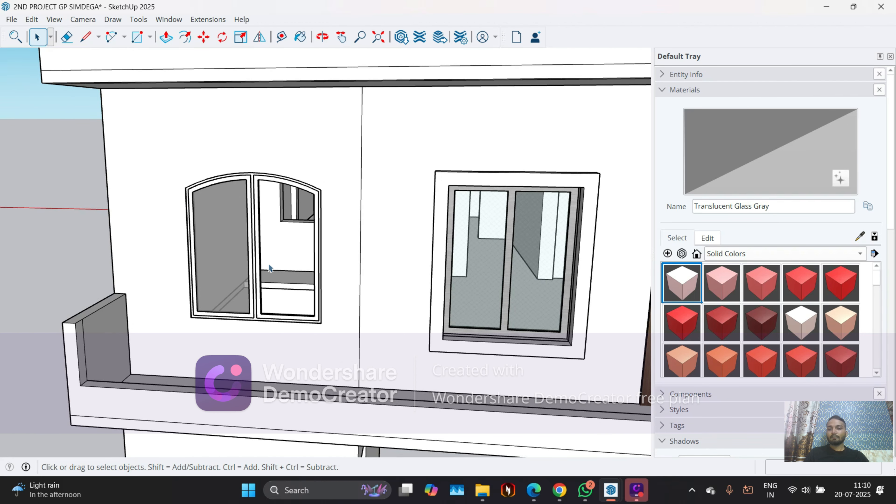
scroll(270, 268, "down", 10)
middle_click_drag(517, 247, 160, 314)
scroll(72, 256, "up", 3)
scroll(236, 240, "up", 5)
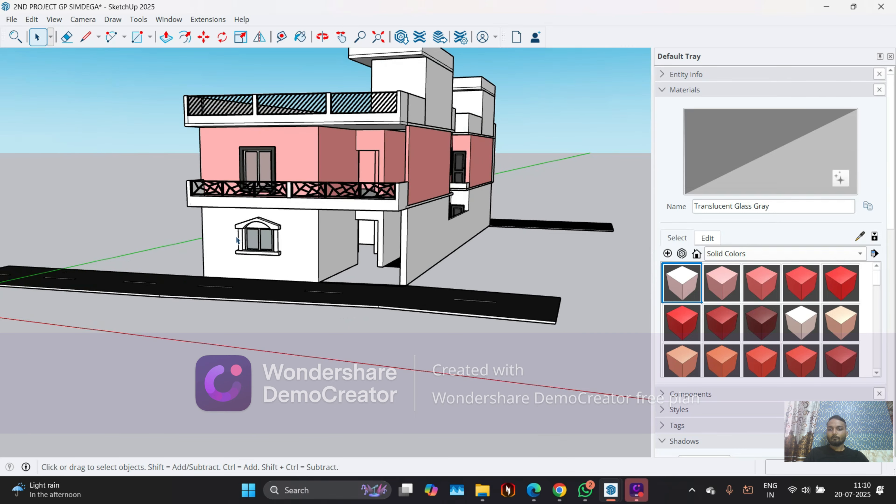
scroll(290, 207, "up", 6)
middle_click_drag(273, 257, 325, 335)
scroll(166, 288, "down", 5)
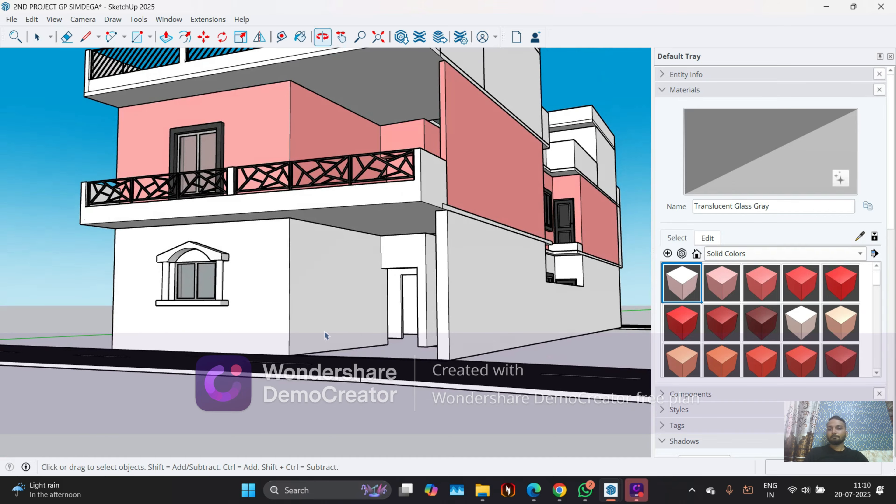
scroll(200, 270, "down", 6)
middle_click_drag(201, 270, 475, 218)
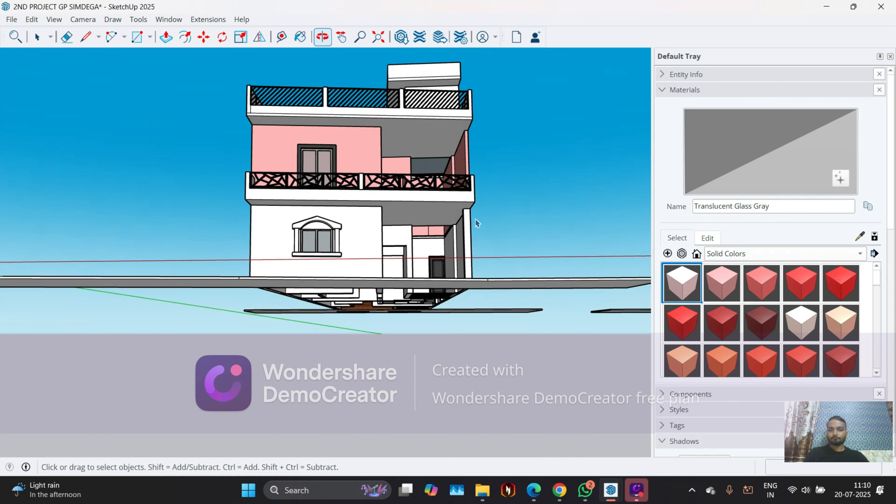
Examine the arched ground-floor window's pediment, columns and sill, and browse the Tile materials for a finish.
scroll(408, 237, "up", 5)
scroll(409, 240, "up", 3)
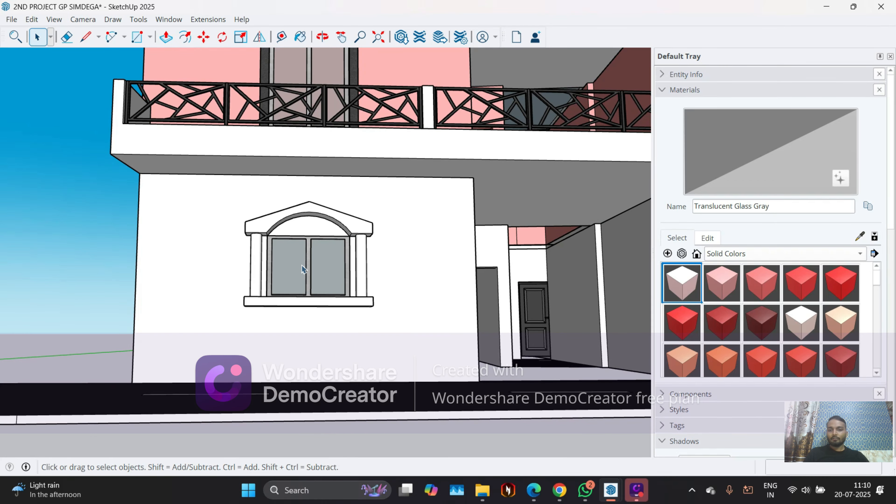
middle_click_drag(261, 243, 320, 214)
scroll(320, 214, "up", 3)
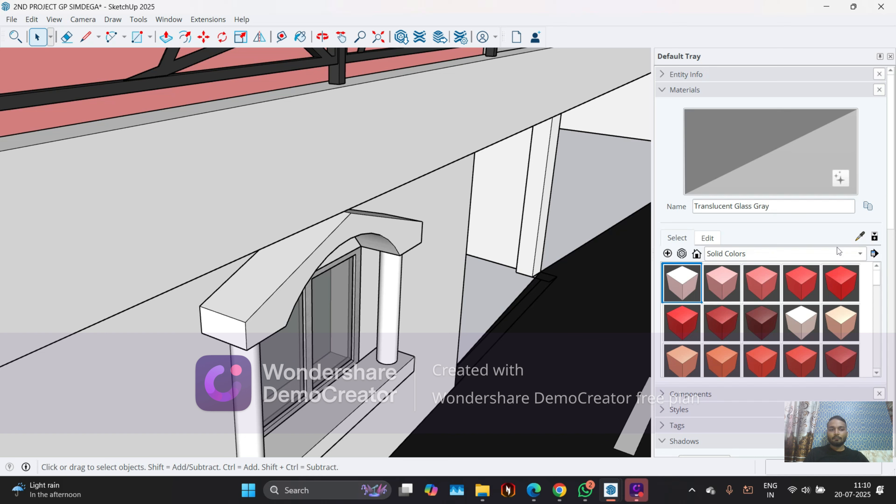
left_click(861, 254)
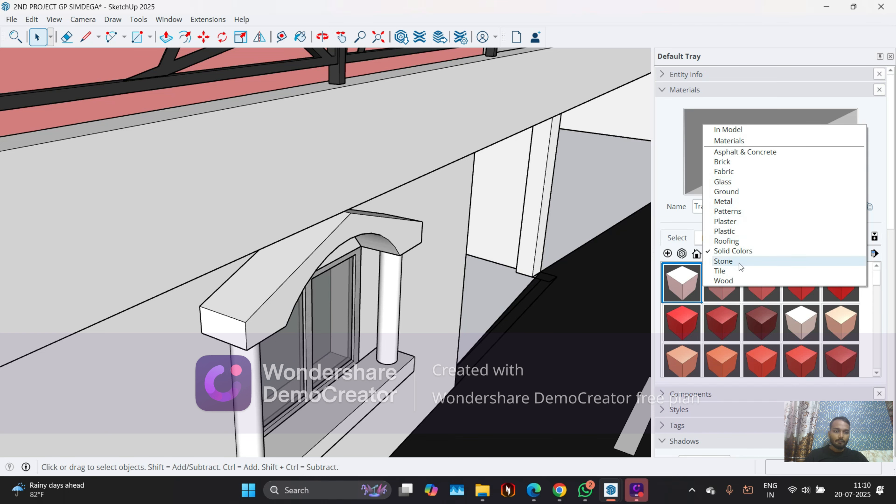
left_click(740, 271)
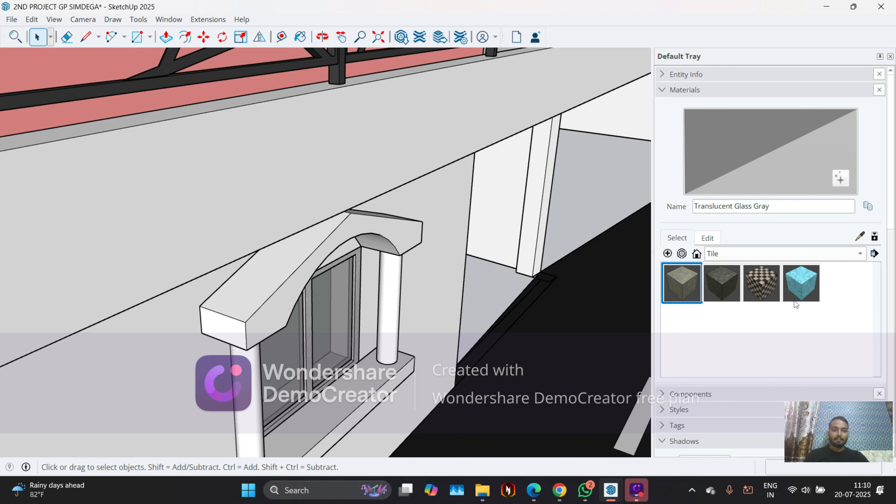
middle_click_drag(397, 287, 251, 236)
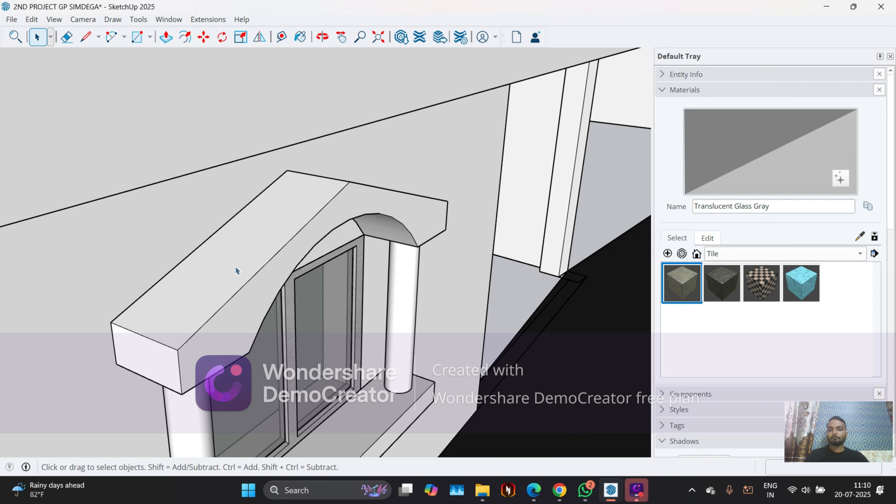
middle_click_drag(235, 265, 156, 278)
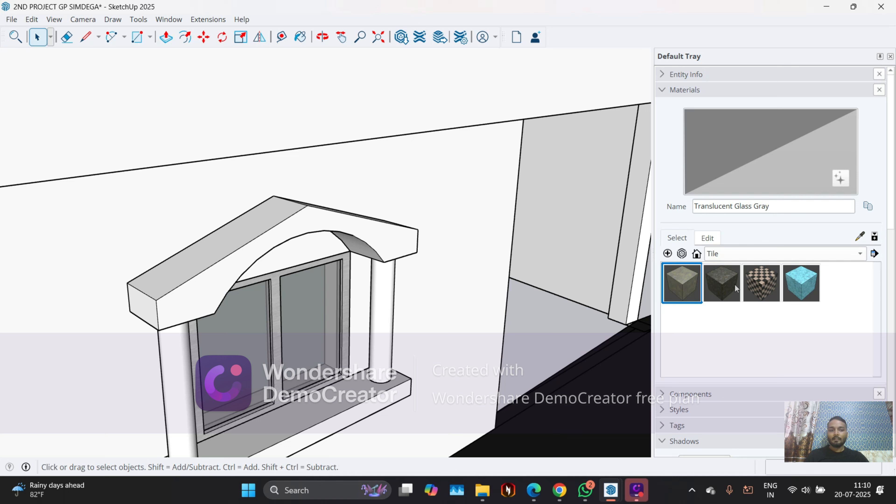
Paint both columns of the arched ground-floor window with Marble_06_1K from the Stone materials.
left_click(762, 259)
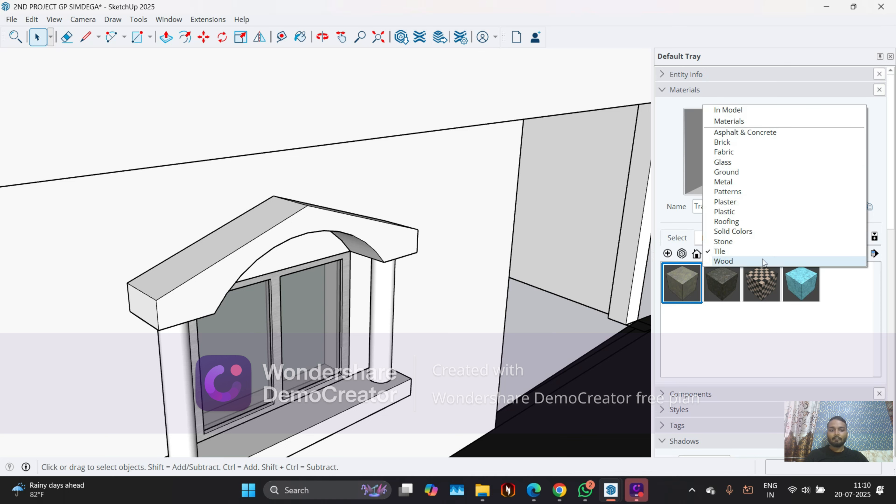
left_click(738, 242)
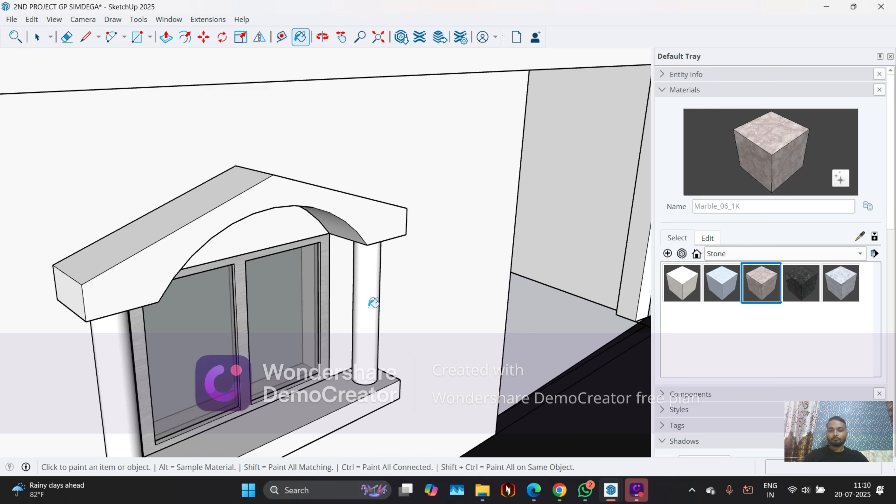
left_click(378, 307)
left_click(121, 345)
scroll(299, 336, "up", 6)
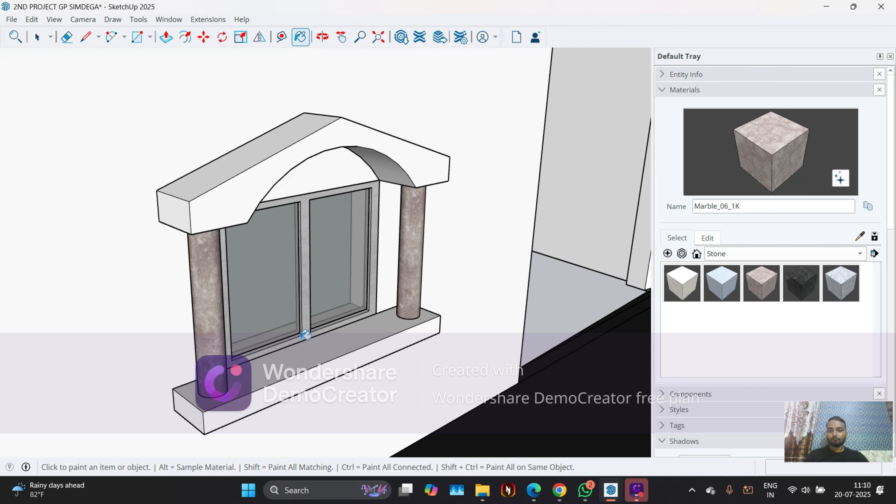
Paint the window's projecting sill, including its end face, and the near end of the pediment with Marble_06_1K.
left_click(390, 364)
scroll(390, 363, "down", 8)
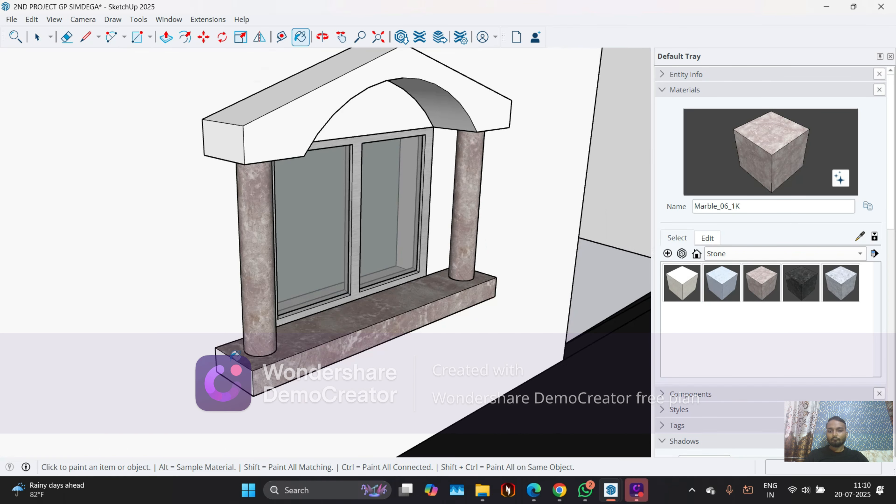
middle_click_drag(233, 355, 239, 299)
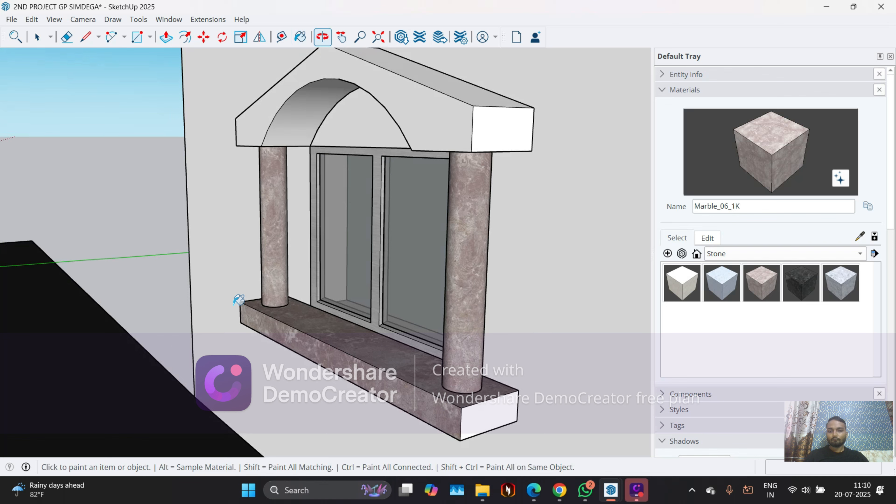
left_click(465, 413)
mouse_move(445, 146)
middle_mouse_down()
mouse_move(466, 134)
mouse_move(586, 146)
middle_mouse_up()
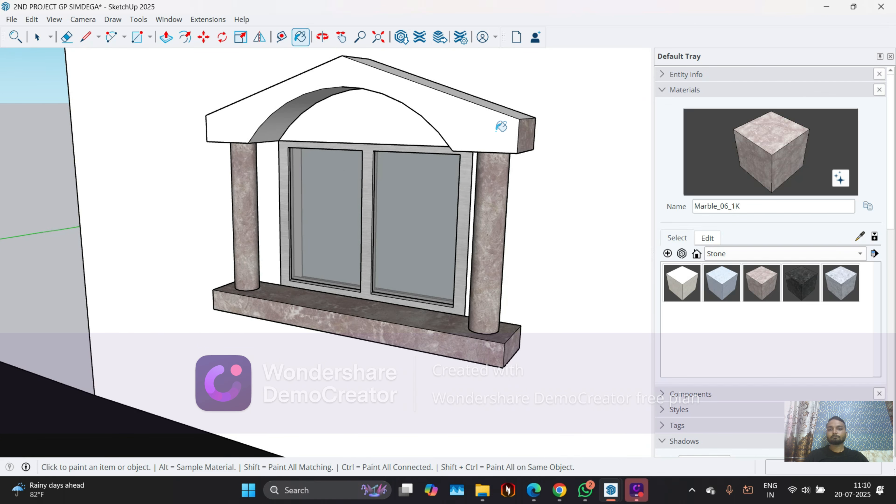
Paint the pediment's front face and its remaining end face with Marble_06_1K.
left_click(501, 126)
mouse_move(501, 126)
middle_mouse_down()
mouse_move(472, 132)
mouse_move(420, 104)
mouse_move(596, 106)
mouse_move(418, 186)
mouse_move(417, 165)
middle_mouse_up()
left_click(276, 105)
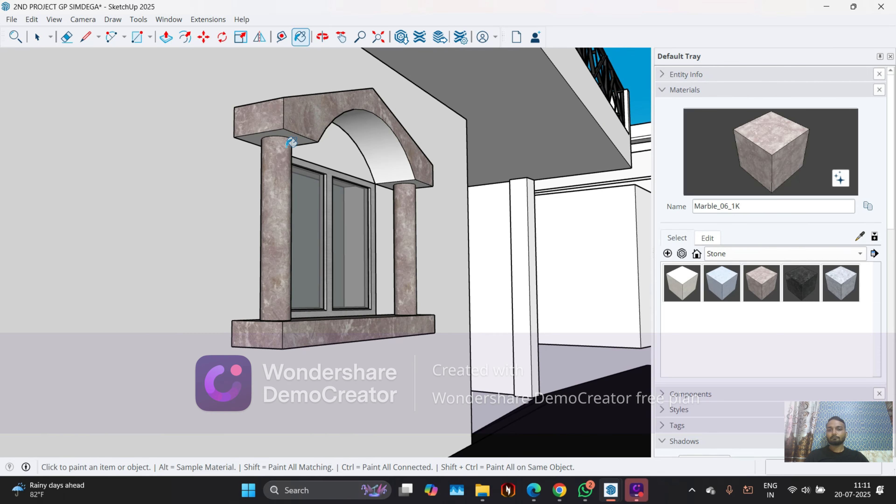
mouse_move(287, 139)
middle_mouse_down()
mouse_move(334, 176)
mouse_move(217, 68)
mouse_move(84, 112)
mouse_move(64, 304)
mouse_move(379, 396)
mouse_move(150, 314)
mouse_move(208, 256)
mouse_move(290, 200)
mouse_move(330, 324)
mouse_move(308, 265)
middle_mouse_up()
scroll(307, 265, "up", 3)
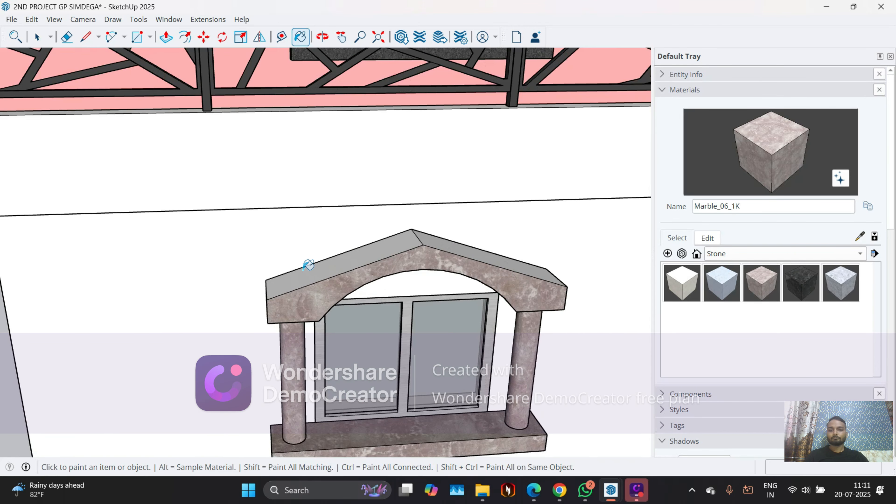
Browse the material library's collections and reopen Stone to look for a finish for the pediment's sloping tops.
left_click(745, 257)
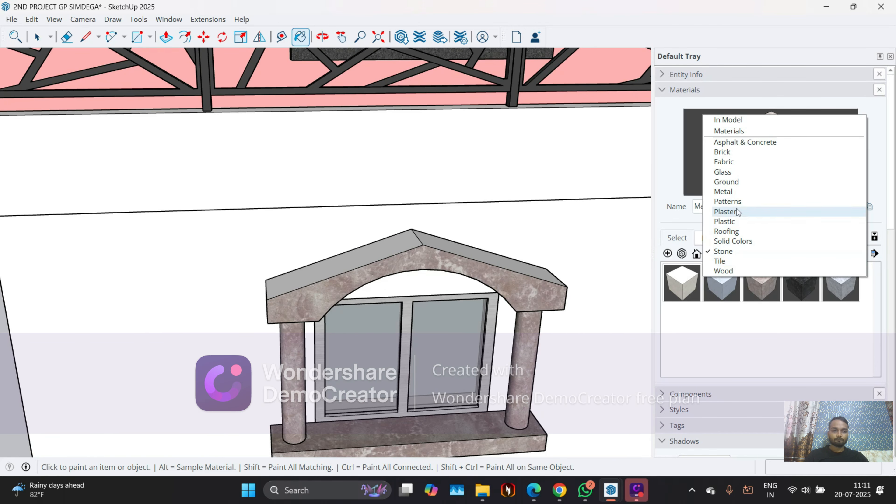
left_click(746, 55)
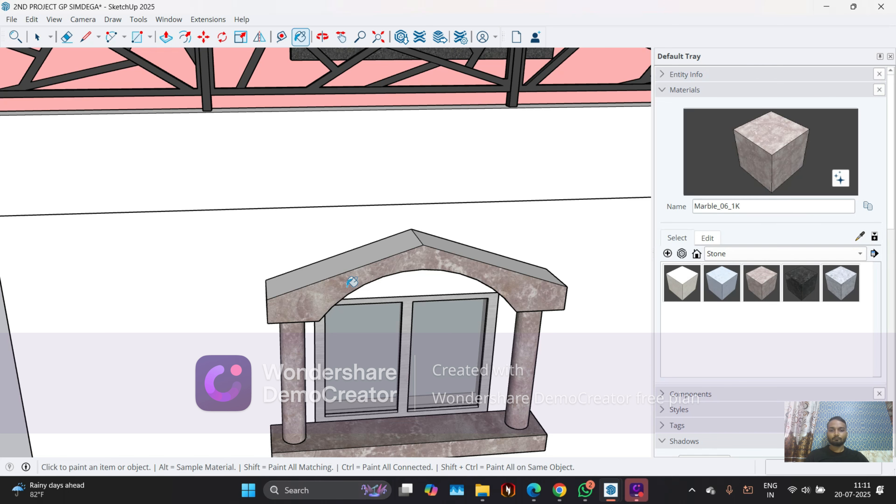
middle_click_drag(351, 281, 330, 316)
scroll(374, 226, "up", 5)
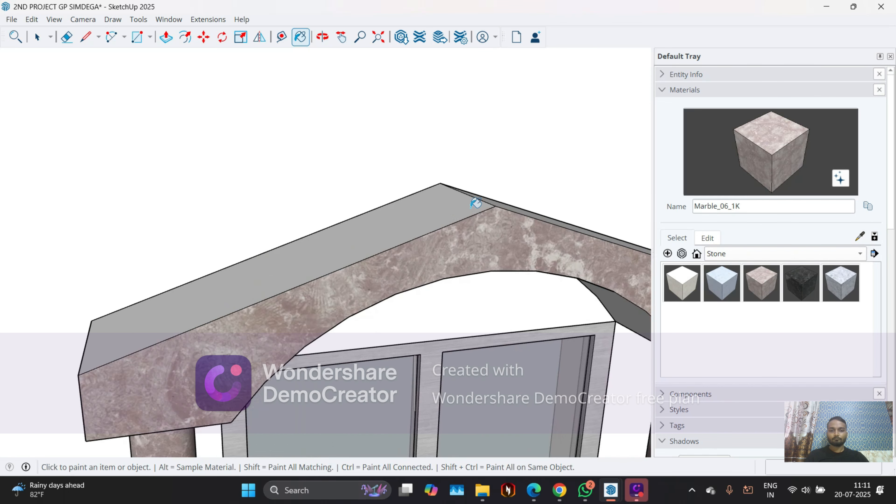
left_click(772, 251)
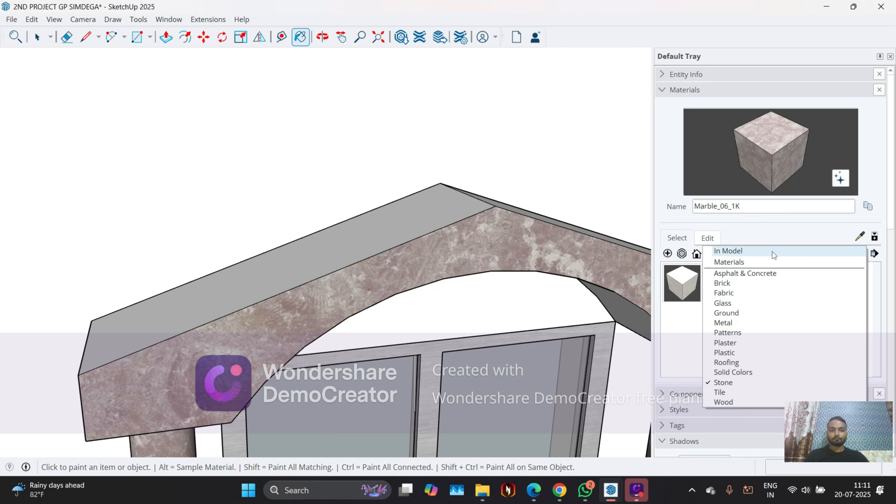
left_click(765, 264)
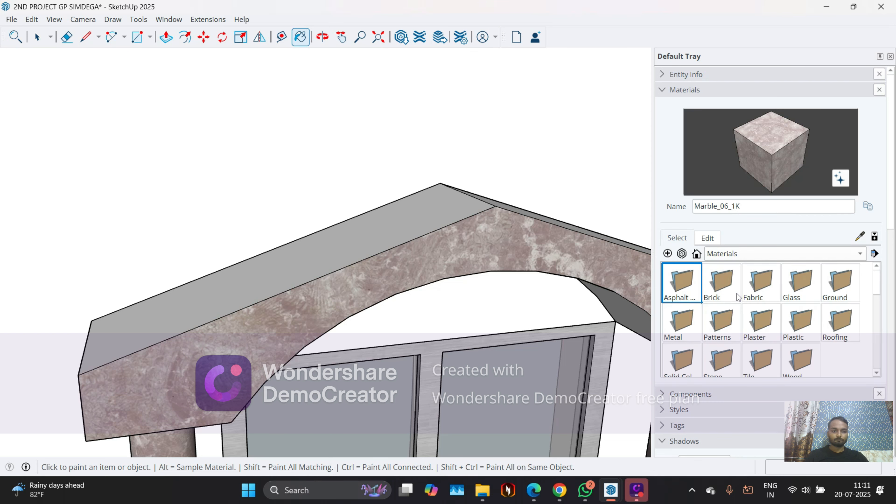
scroll(712, 329, "down", 2)
scroll(714, 329, "up", 1)
double_click(716, 329)
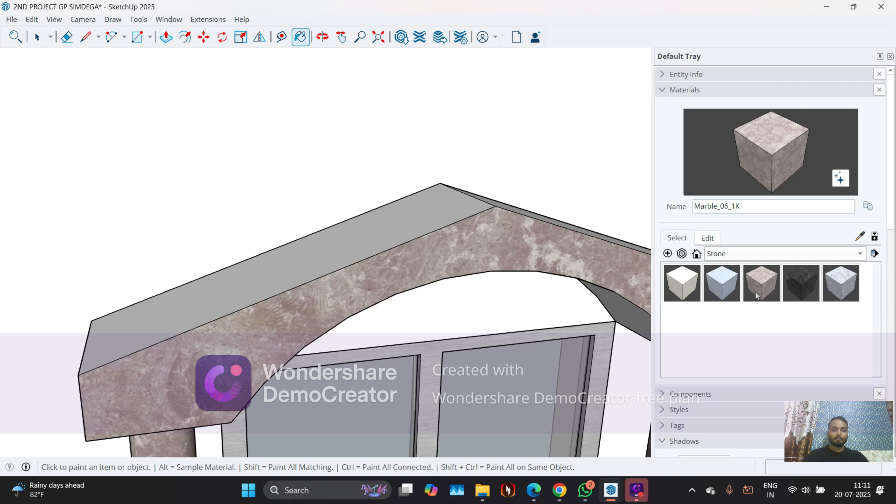
left_click(699, 255)
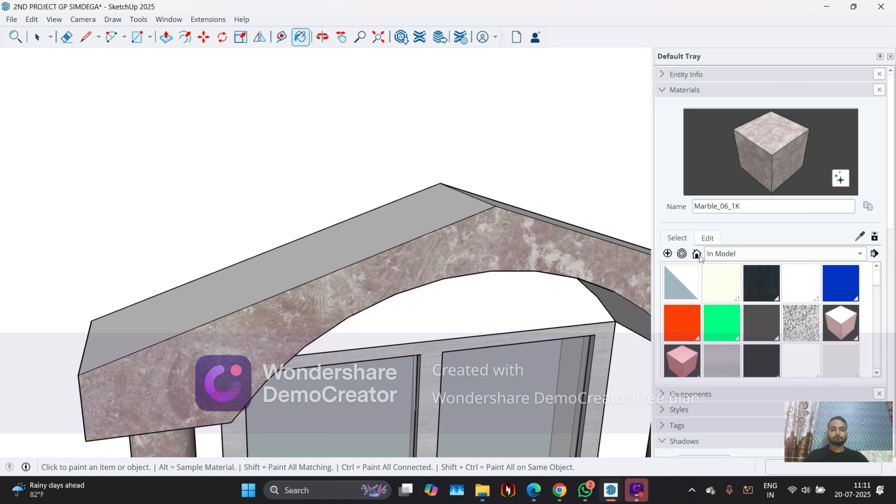
left_click(681, 257)
left_click(476, 261)
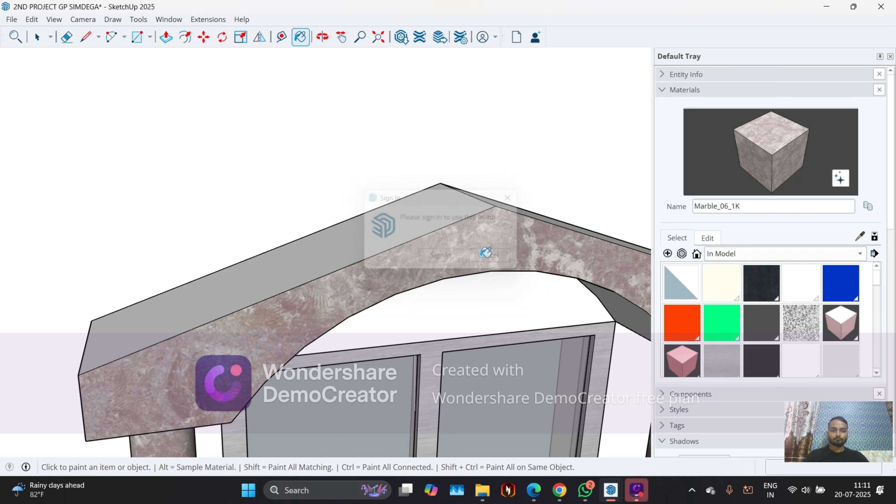
left_click(667, 254)
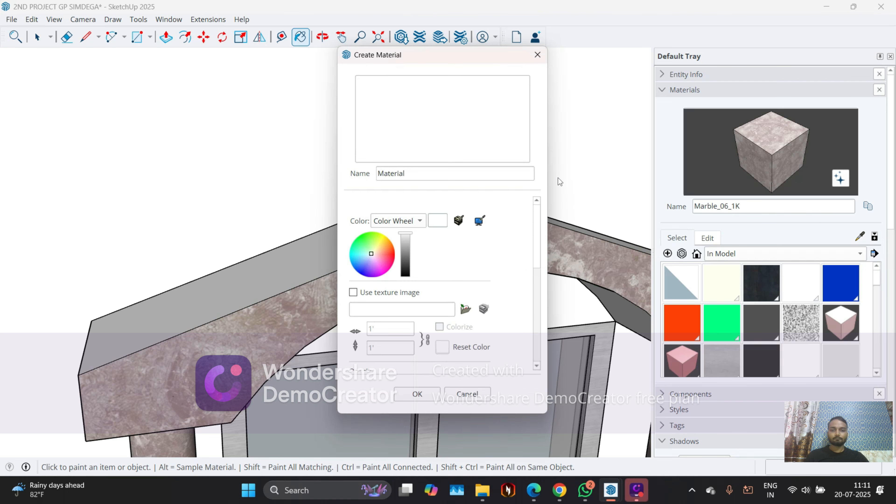
left_click(546, 60)
Paint both sloping top faces of the window's pediment with Marble_06_1K.
scroll(470, 287, "down", 6)
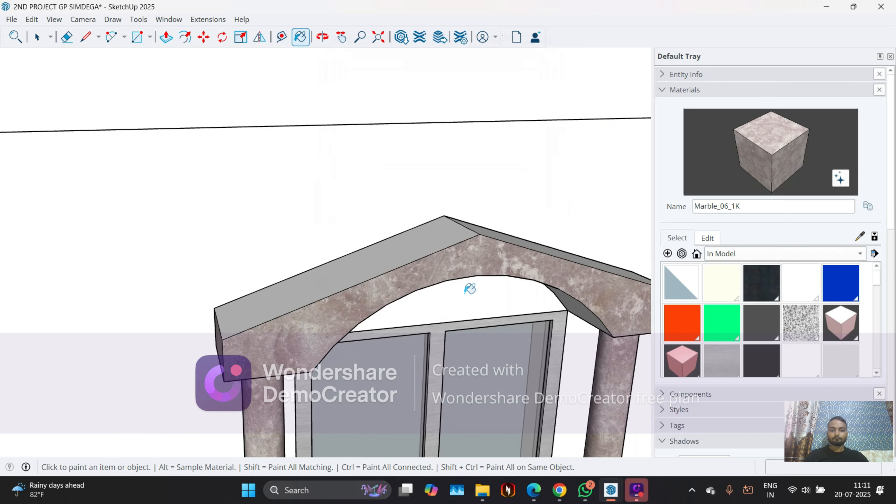
scroll(477, 286, "up", 6)
scroll(477, 286, "up", 1)
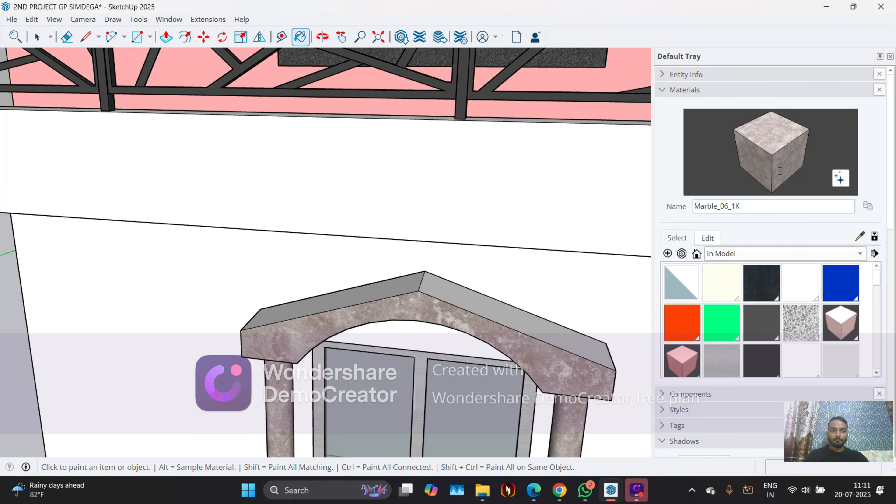
left_click(452, 302)
left_click(352, 298)
middle_click_drag(328, 339, 310, 269)
middle_click_drag(455, 347, 368, 328)
mouse_move(406, 390)
middle_mouse_down()
mouse_move(334, 342)
mouse_move(429, 383)
middle_mouse_up()
key("space")
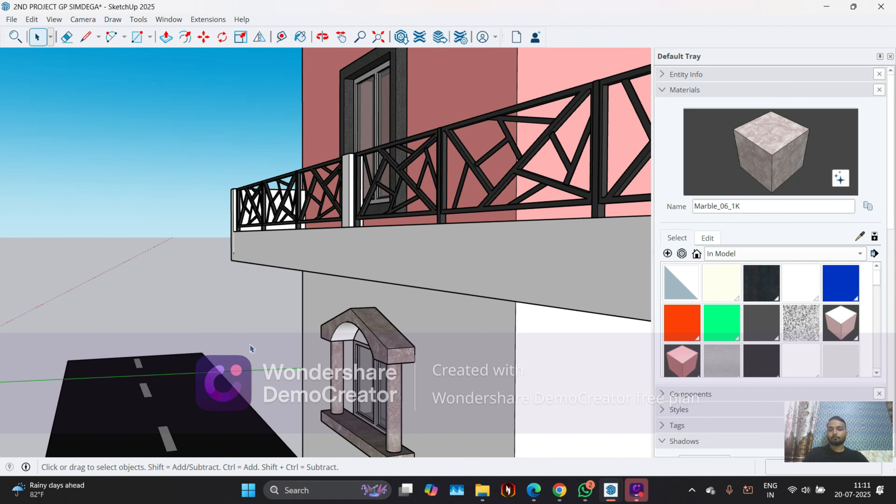
Examine the house's street fronts, side walls and rooftops from several angles, with a brief look at the Google Meet window.
scroll(274, 297, "down", 5)
middle_click_drag(277, 304, 461, 378)
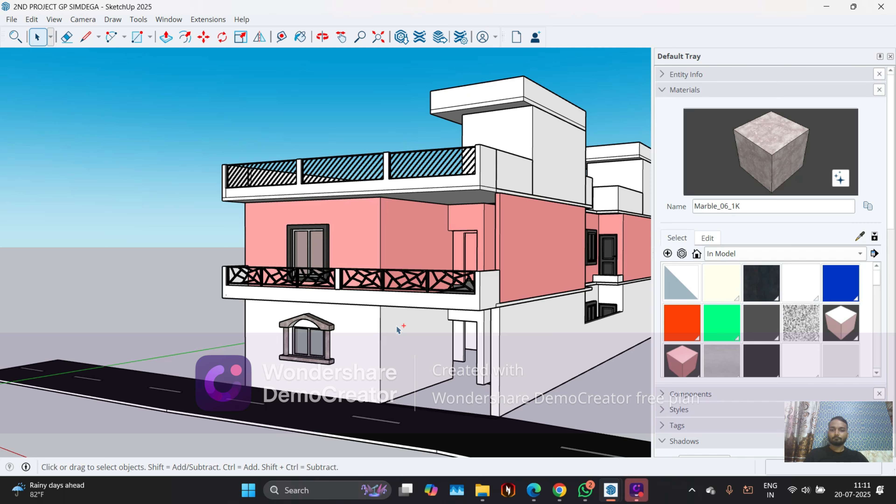
middle_click_drag(398, 329, 420, 342)
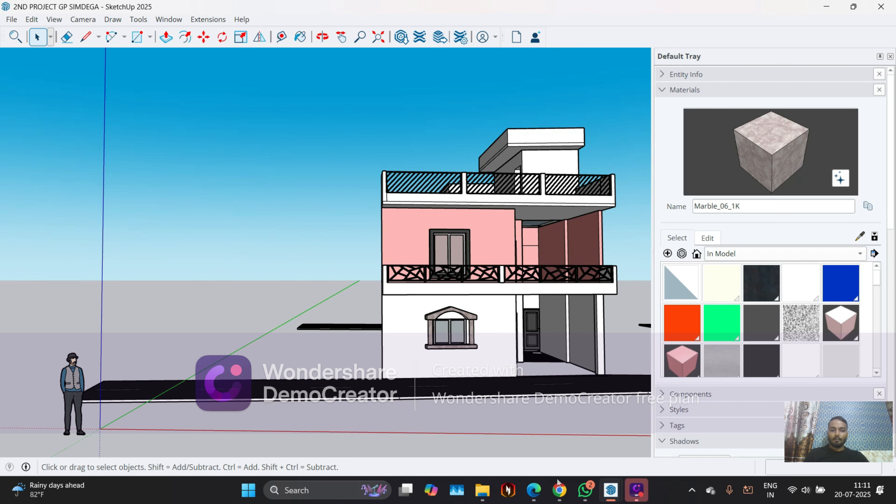
mouse_move(558, 485)
mouse_move(452, 412)
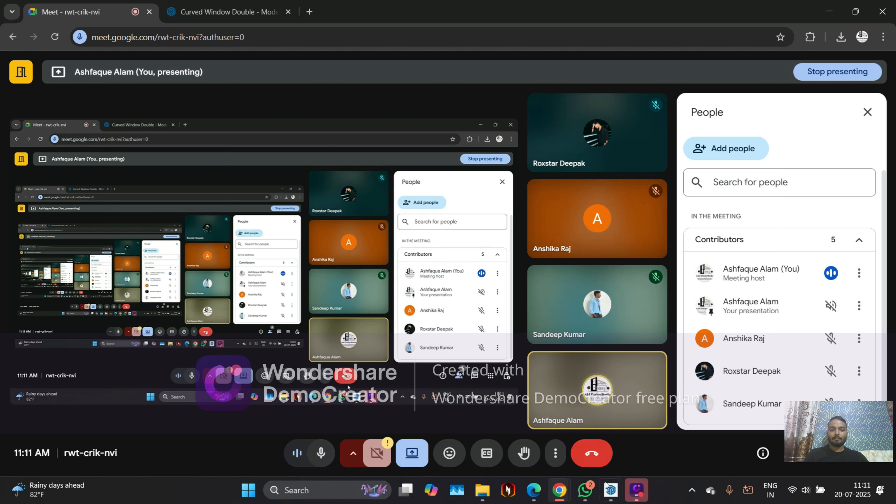
left_click(608, 498)
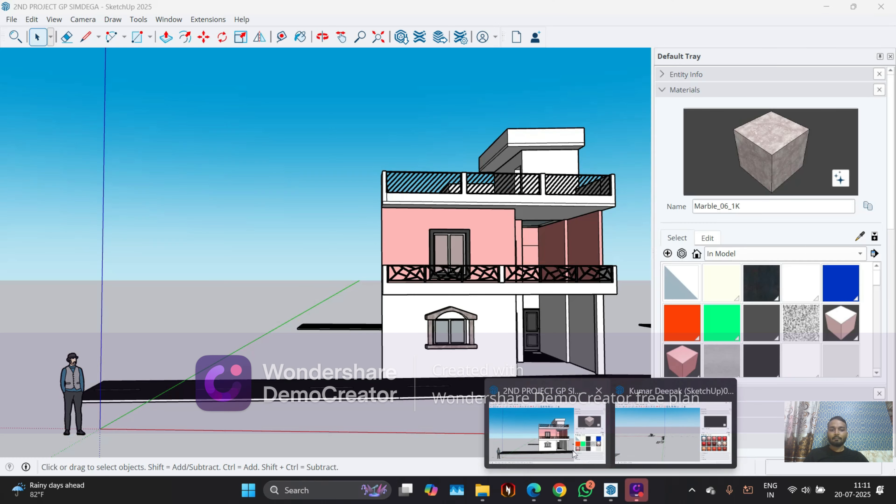
left_click(571, 450)
mouse_move(517, 303)
middle_mouse_down()
mouse_move(406, 337)
mouse_move(339, 343)
mouse_move(386, 251)
middle_mouse_up()
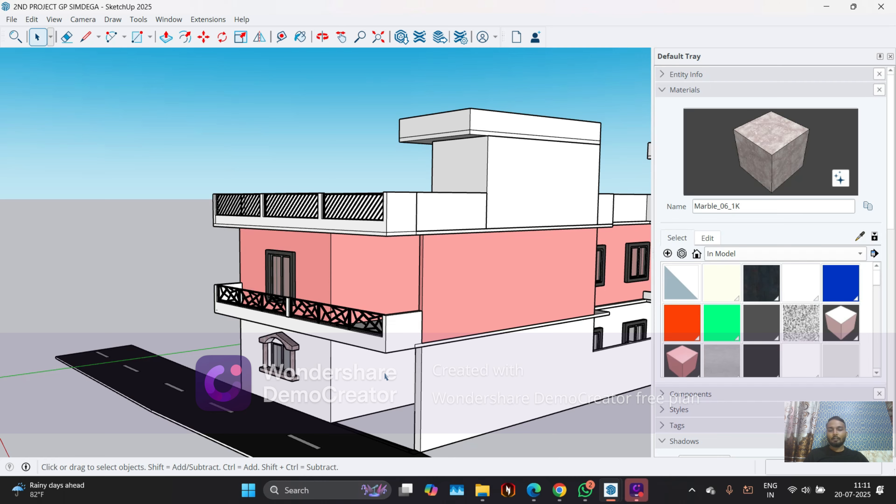
scroll(359, 356, "down", 5)
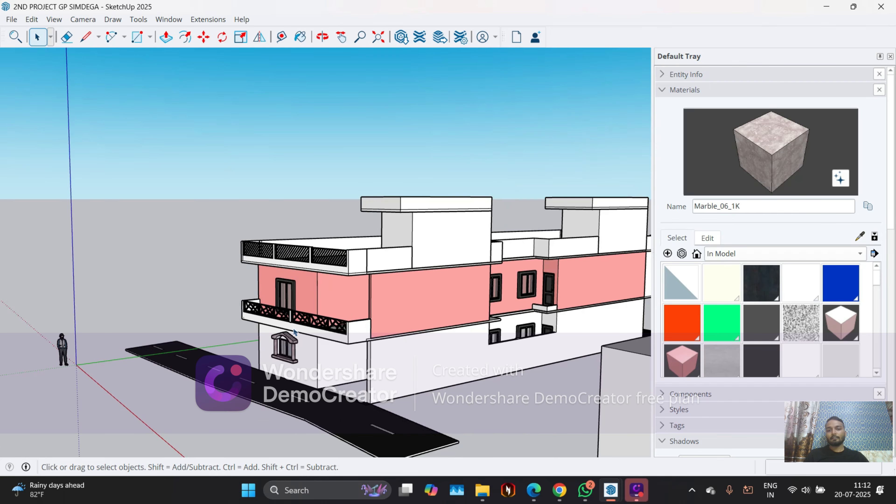
middle_click_drag(360, 356, 511, 334)
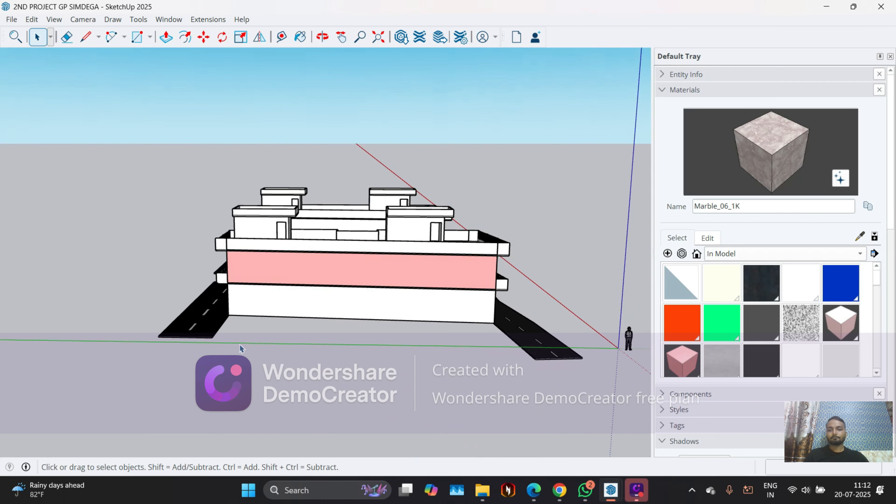
middle_click_drag(240, 348, 447, 356)
middle_click_drag(397, 336, 465, 360)
scroll(339, 221, "up", 5)
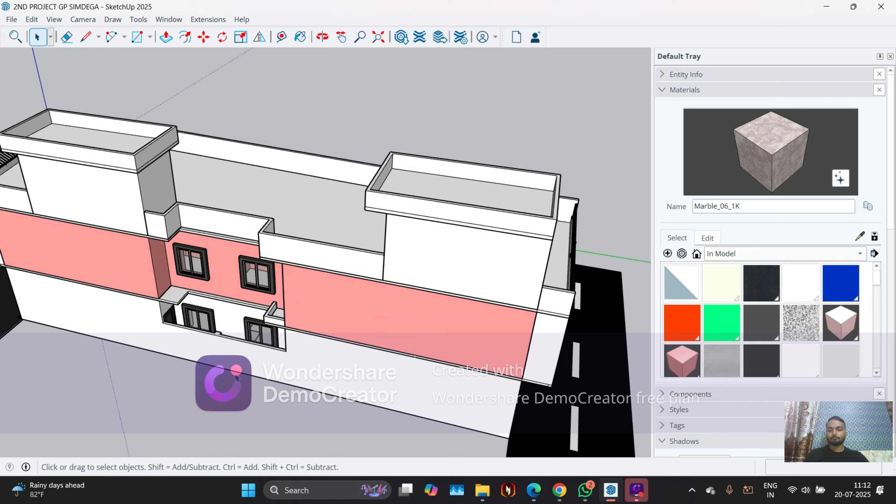
middle_click_drag(236, 376, 326, 183)
Switch to the Google Meet call, mute the microphone and stop presenting the screen.
mouse_move(557, 497)
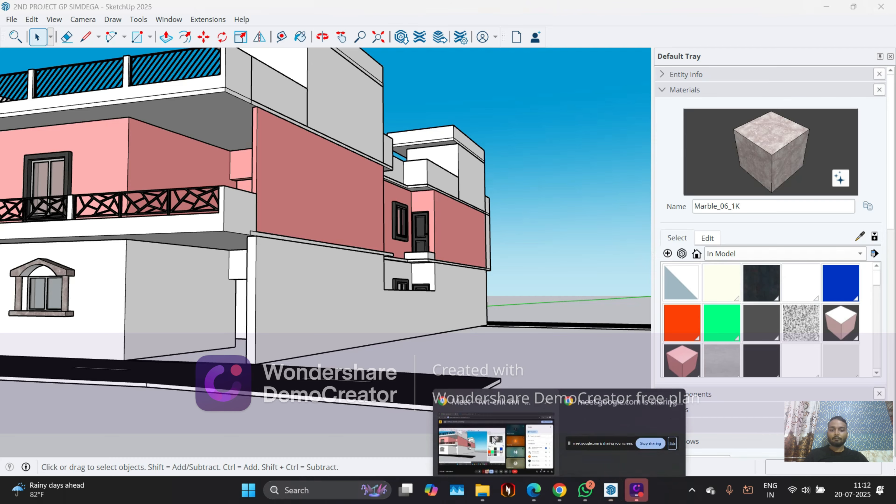
left_click(486, 434)
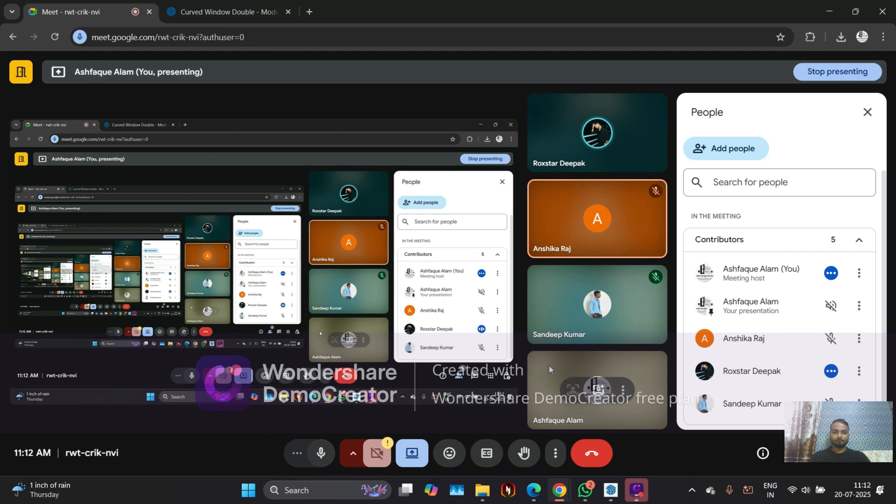
mouse_move(561, 238)
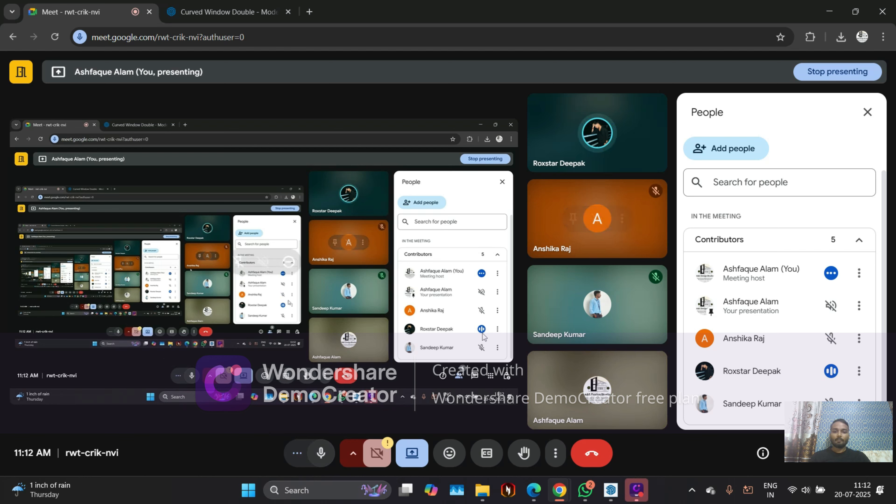
left_click(318, 459)
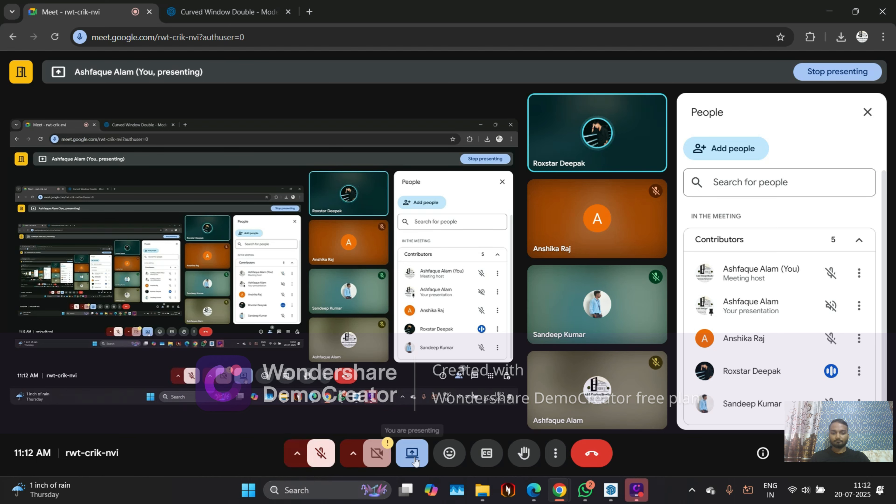
left_click(412, 453)
left_click(457, 413)
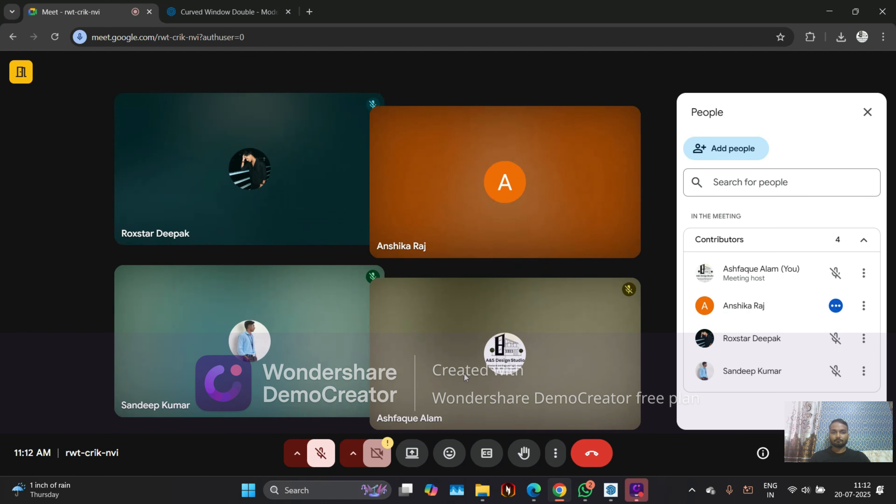